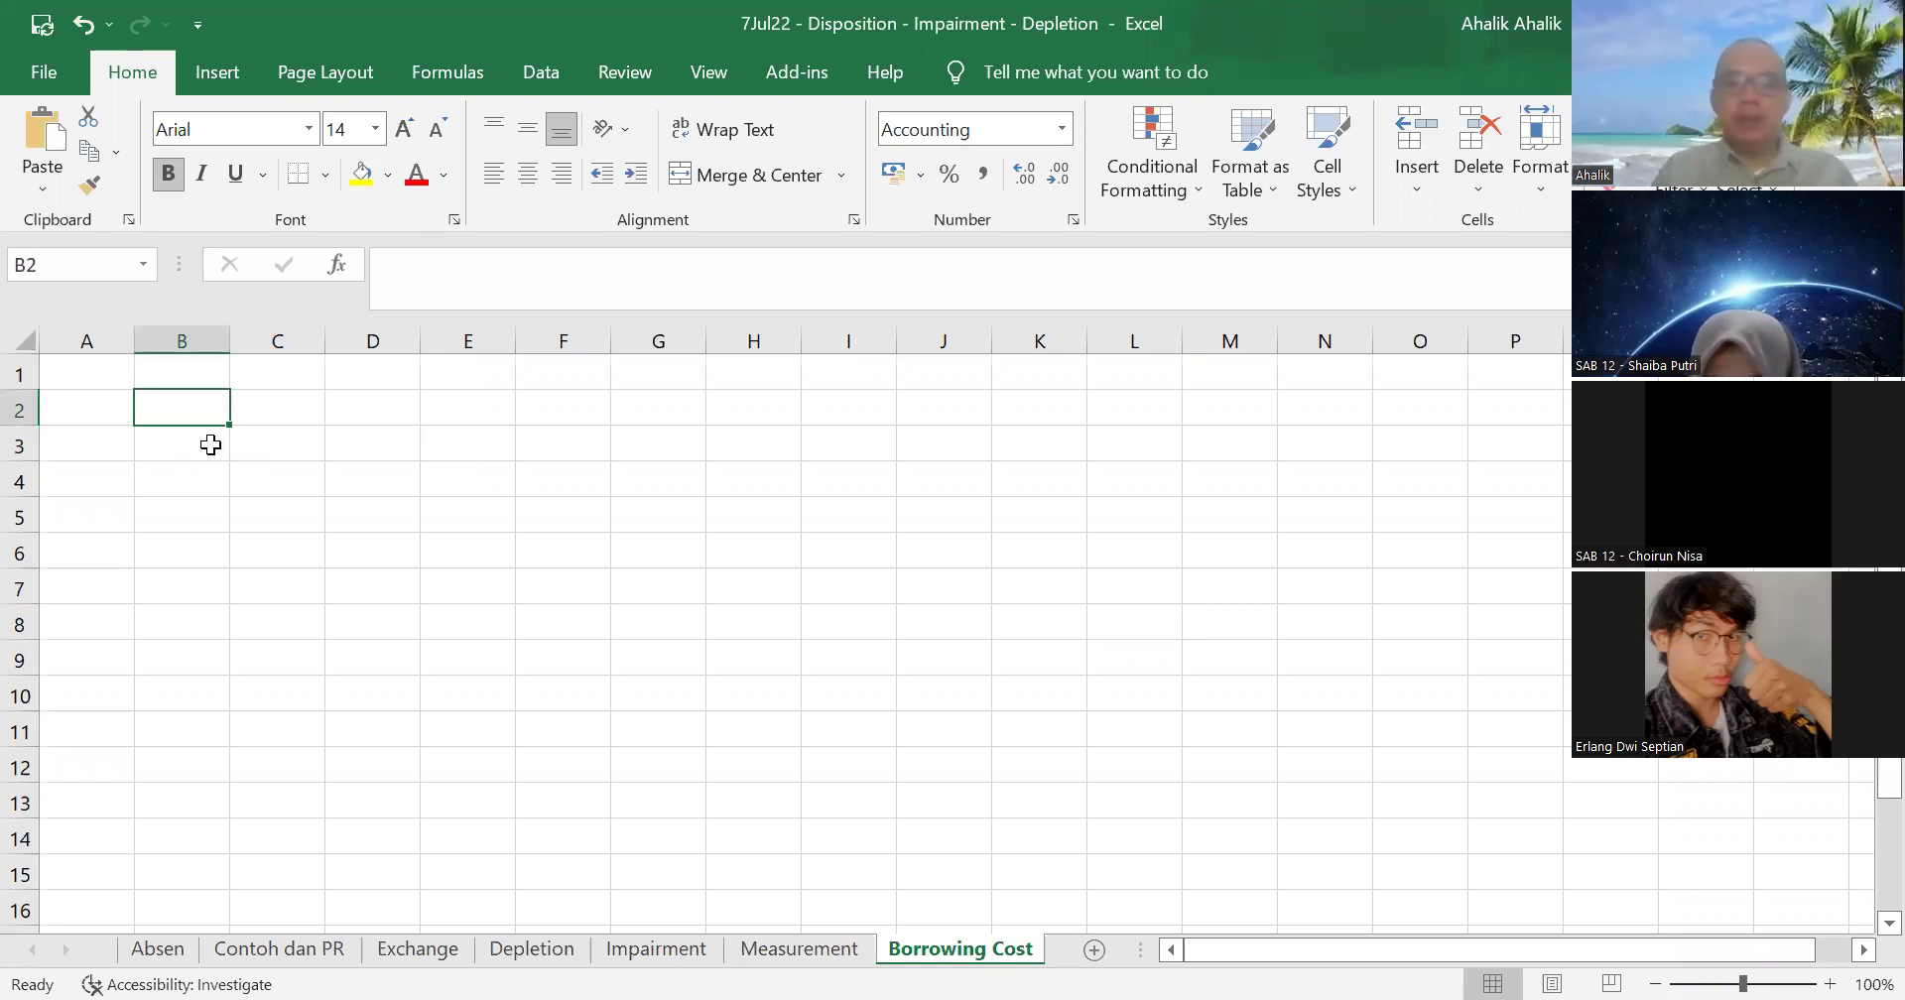
- Enter the heading "Bagaimana jika fixed asset dibeli dengan cara pembiayaan (pinjaman)." in cell B2
text(Ba)
key(BackSpace)
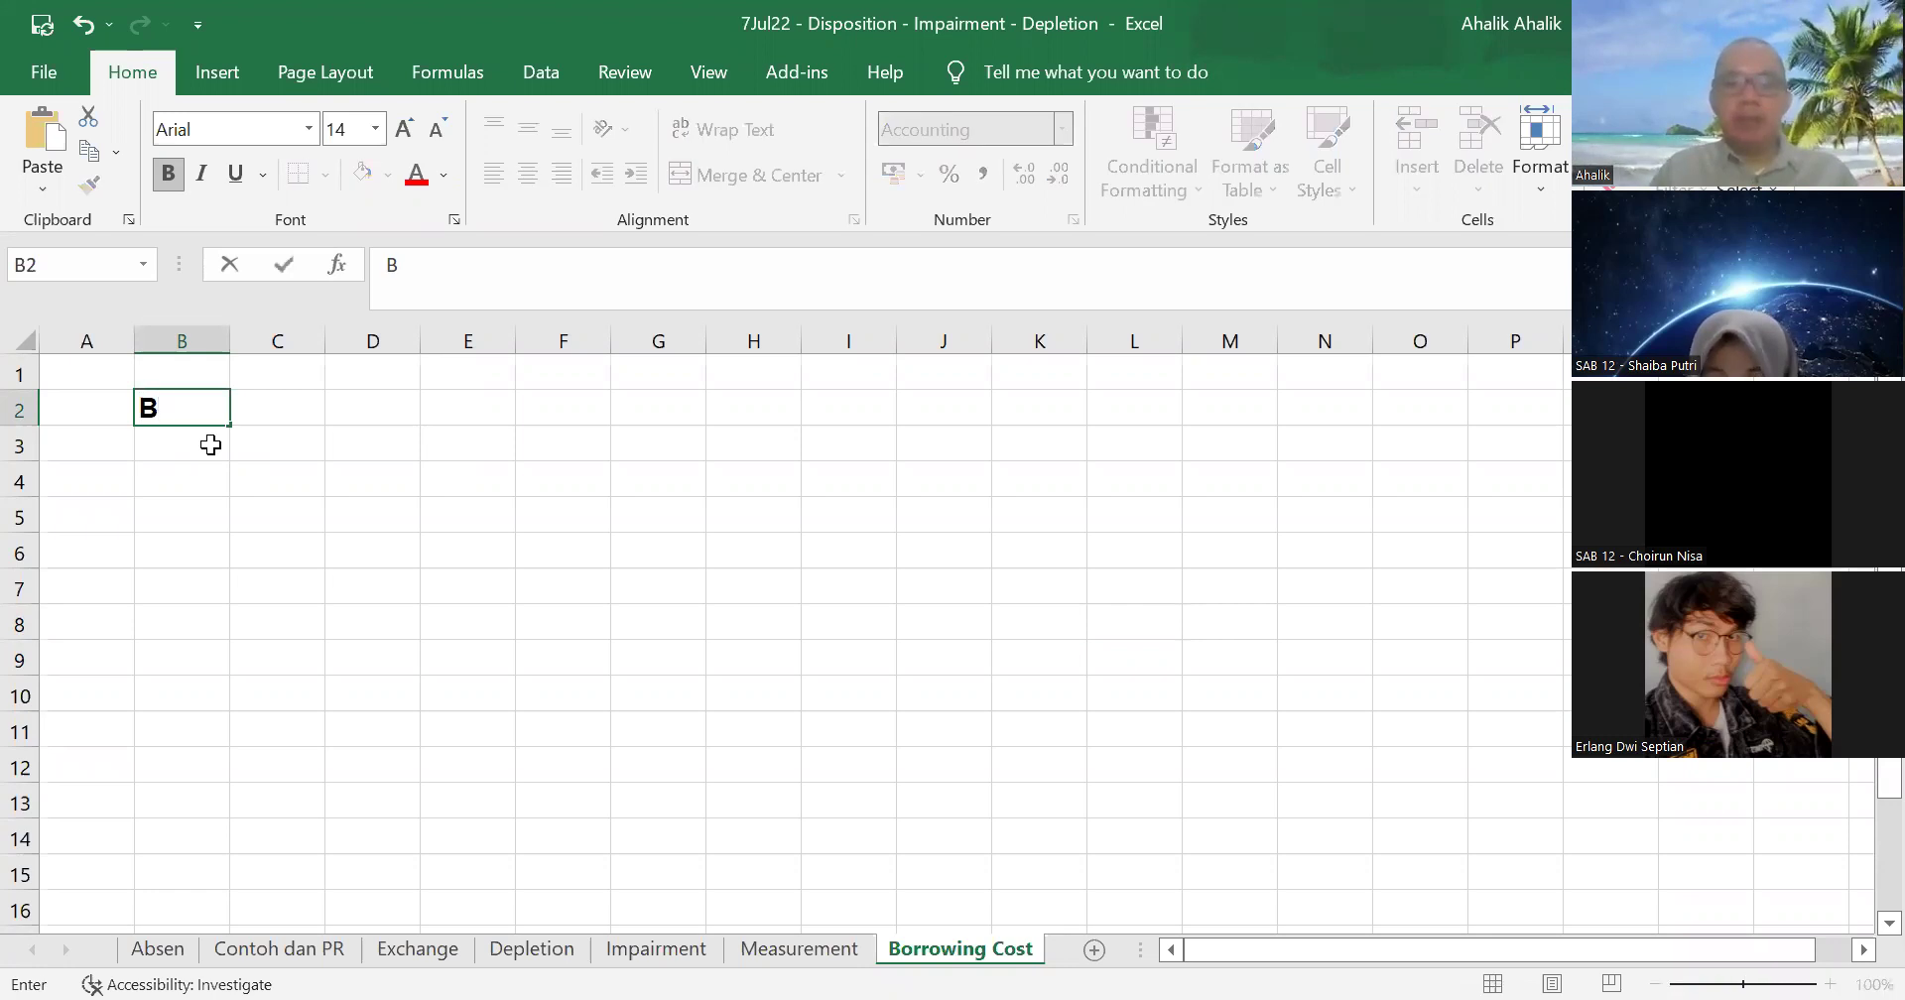
text(agaimana jika fixed asset dibeli de)
text(gan)
key(BackSpace)
key(BackSpace)
key(BackSpace)
text(ngan cara pembiayaan (pinjam)
key(BackSpace)
key(BackSpace)
key(BackSpace)
text(jaman).)
key(Return)
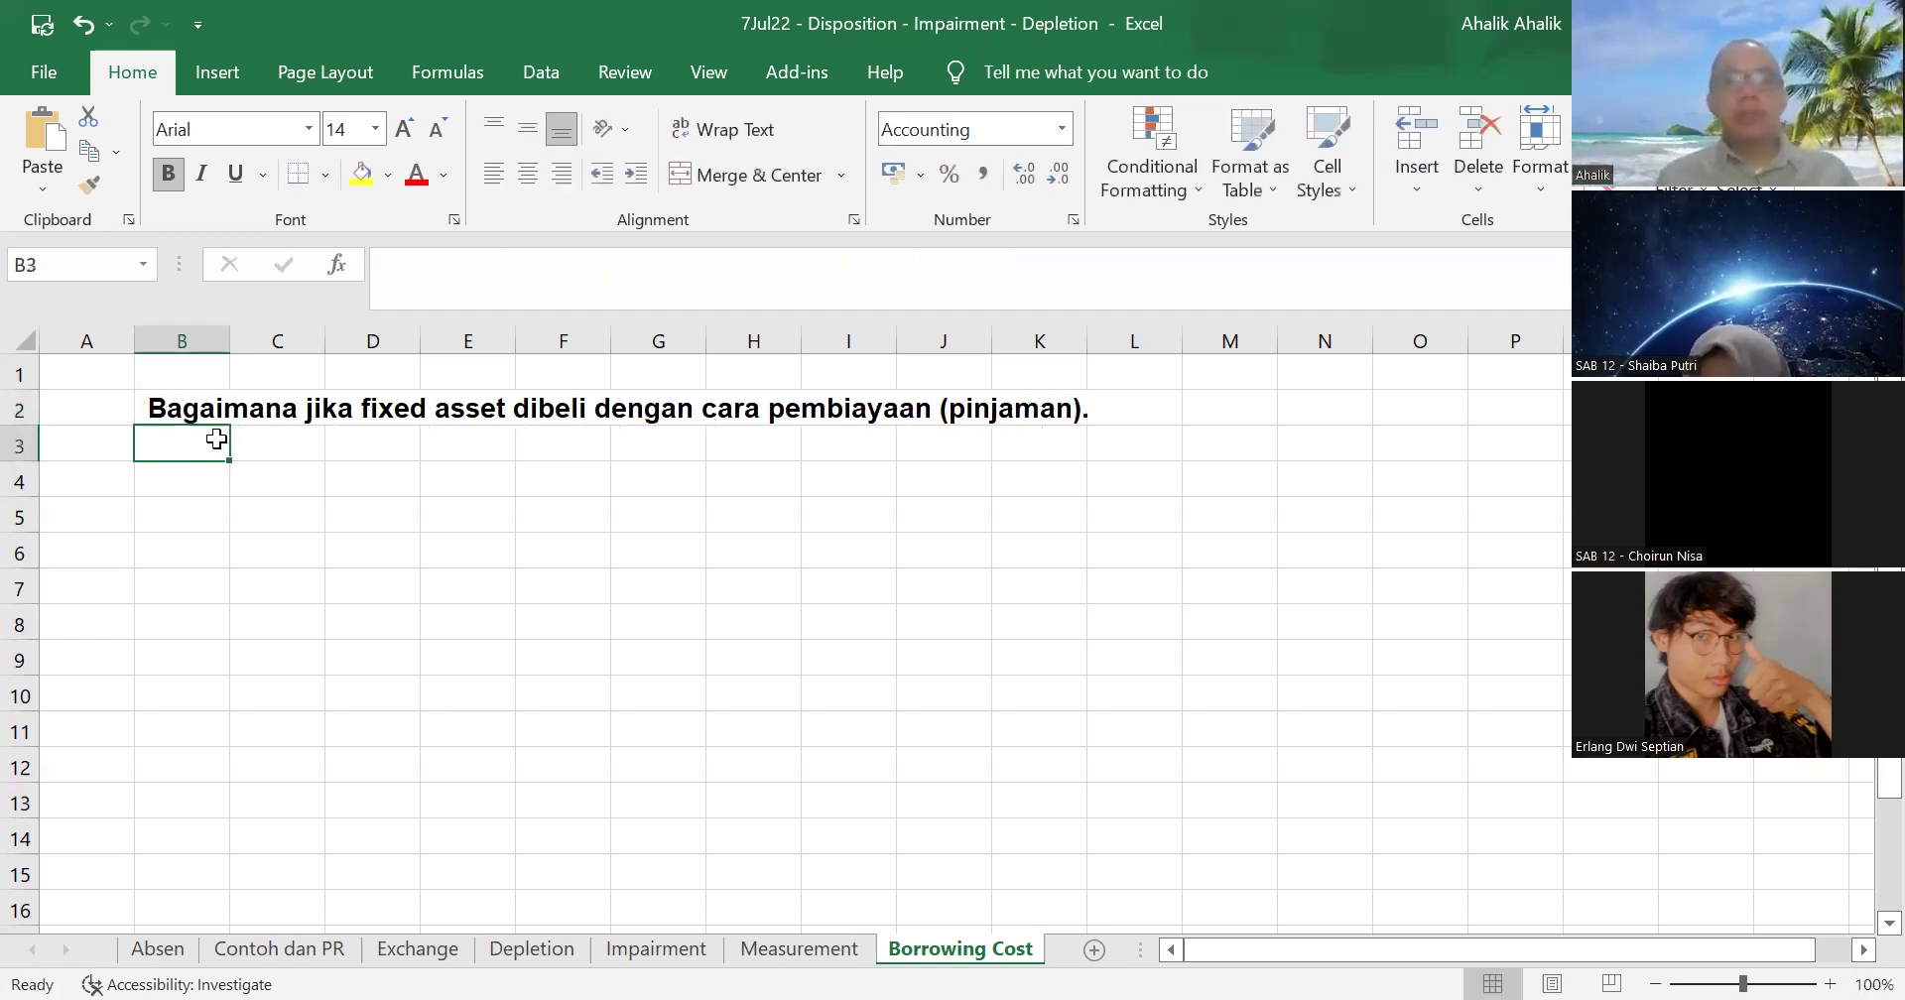
- Replace the word "dibeli" with "dikosntruksi" in the B2 heading
key(Up)
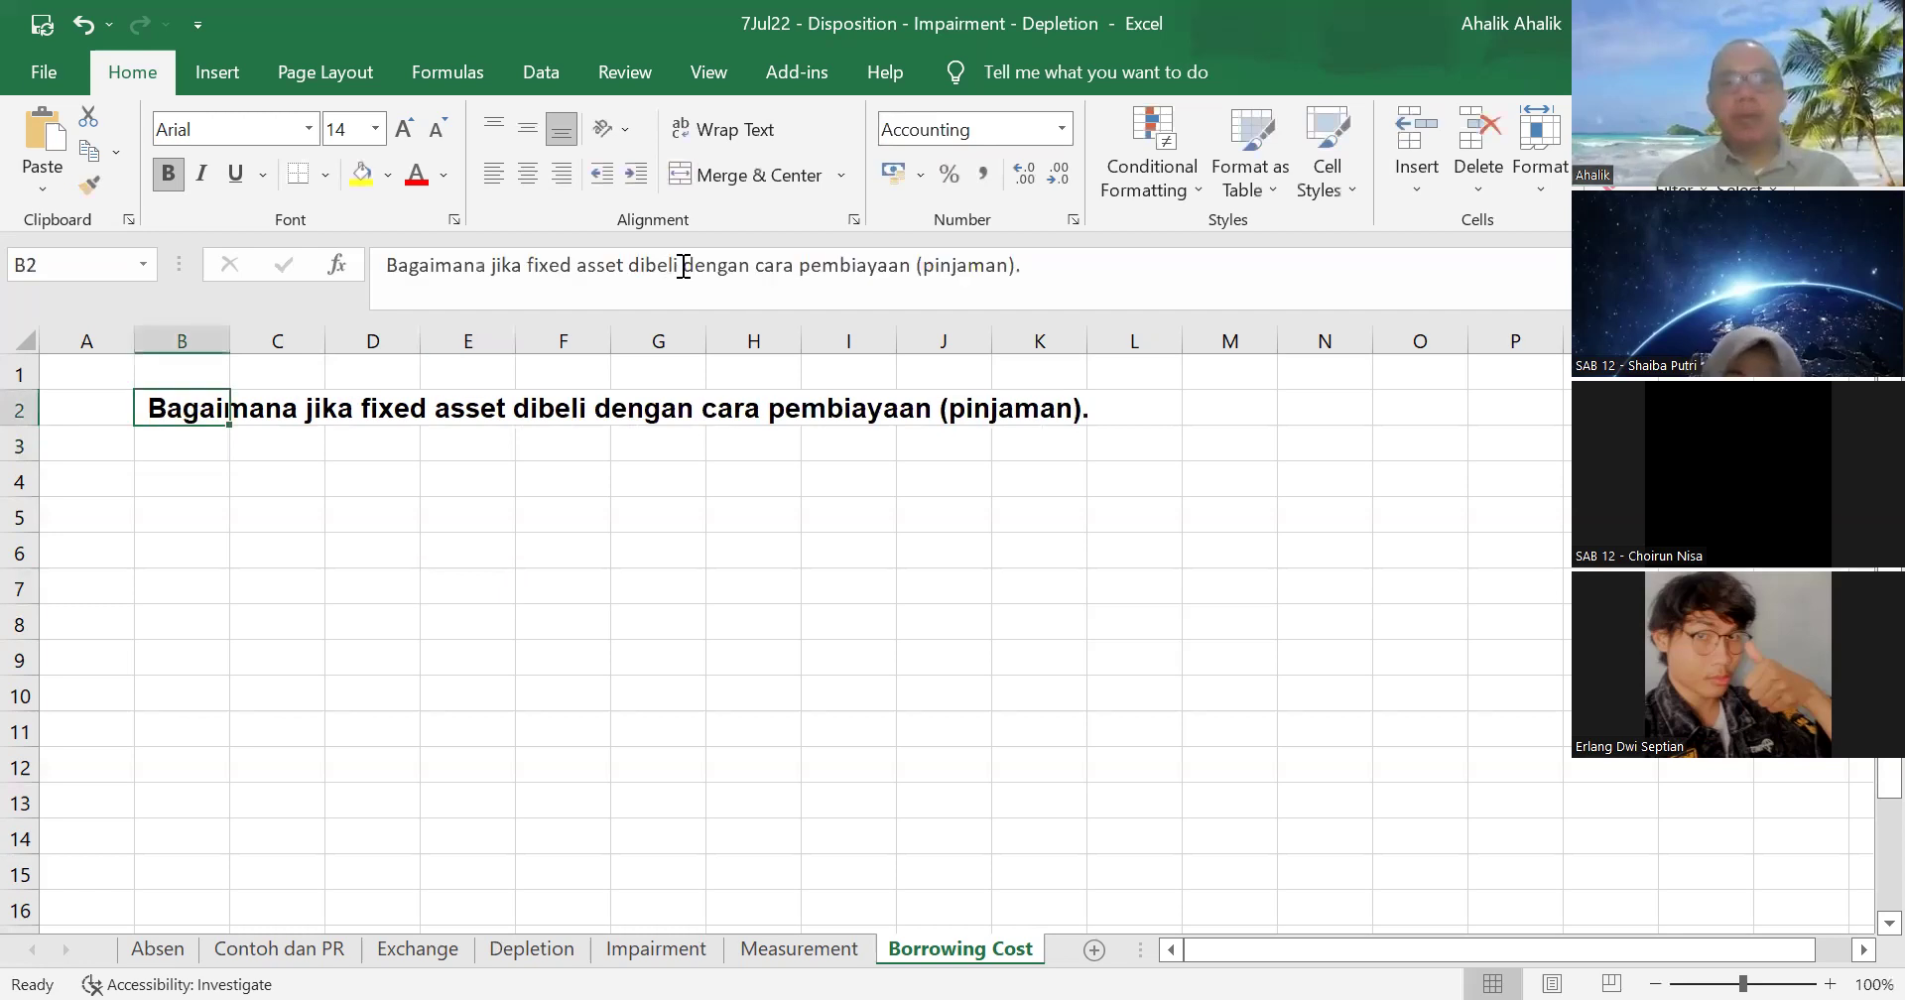
click(683, 266)
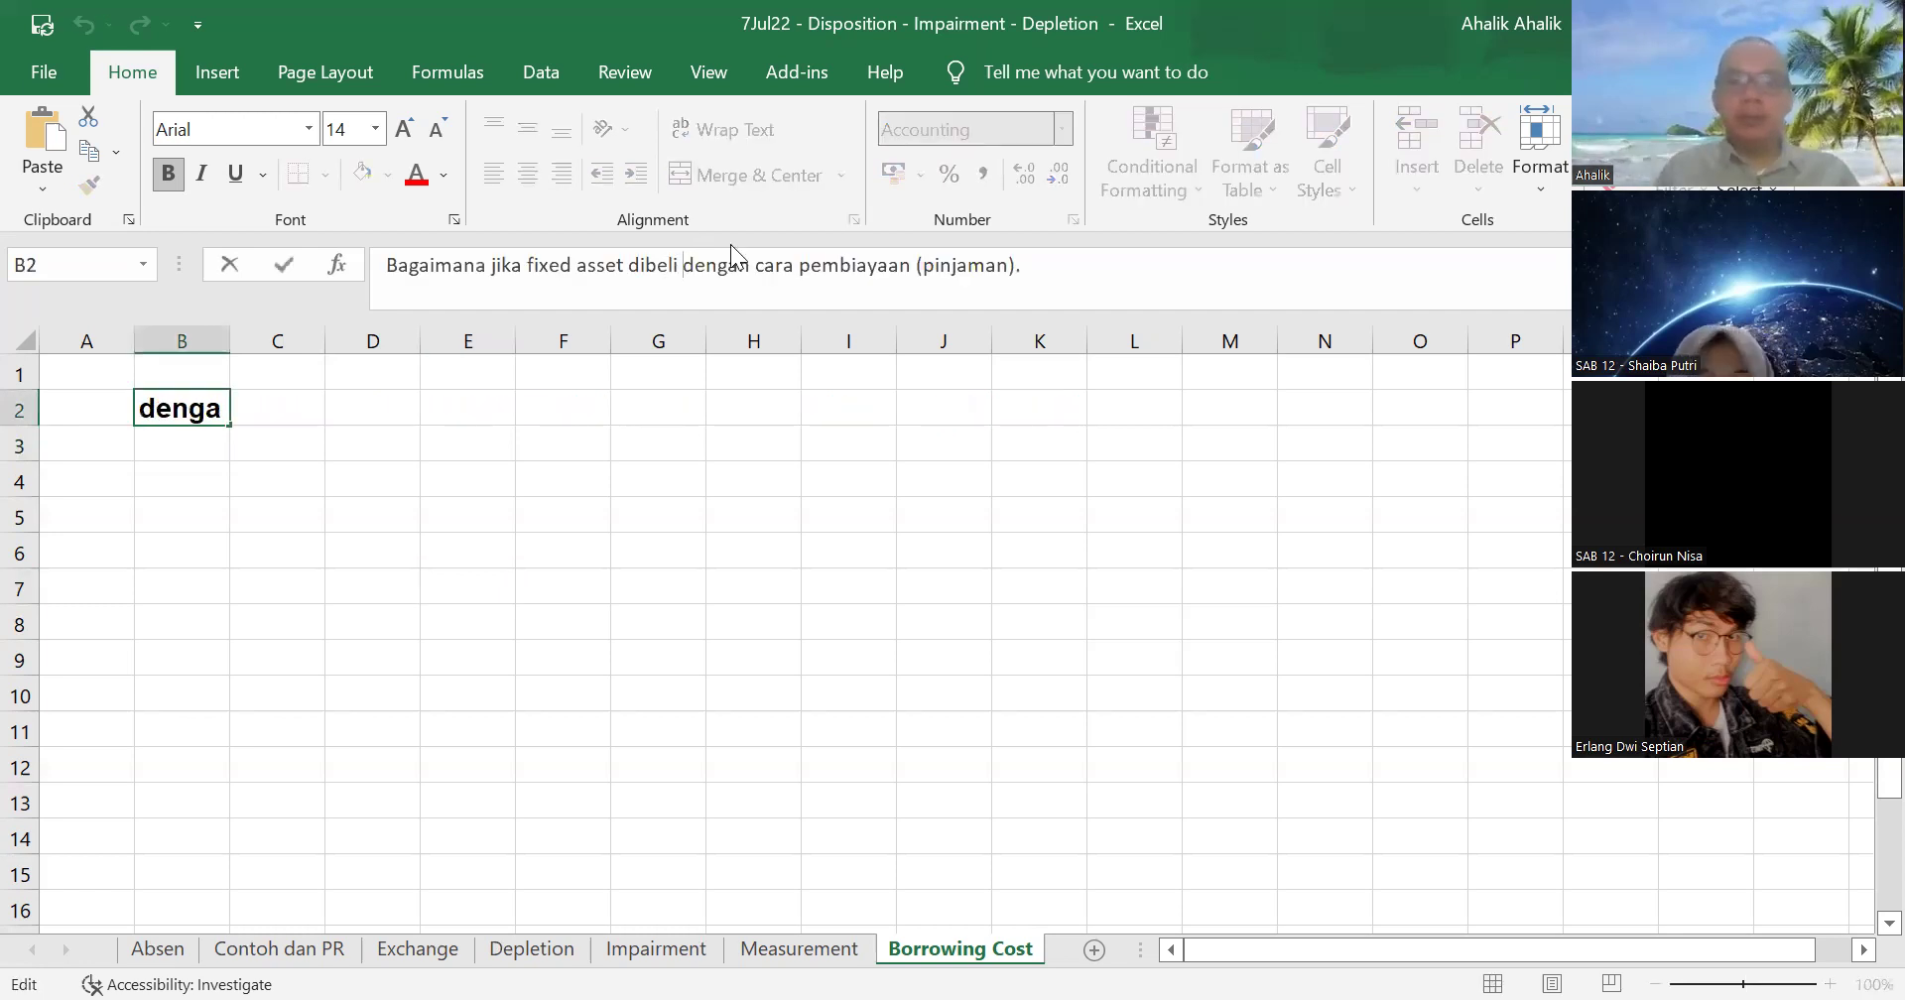
key(BackSpace)
key(BackSpace)
key(BackSpace)
key(BackSpace)
text(k)
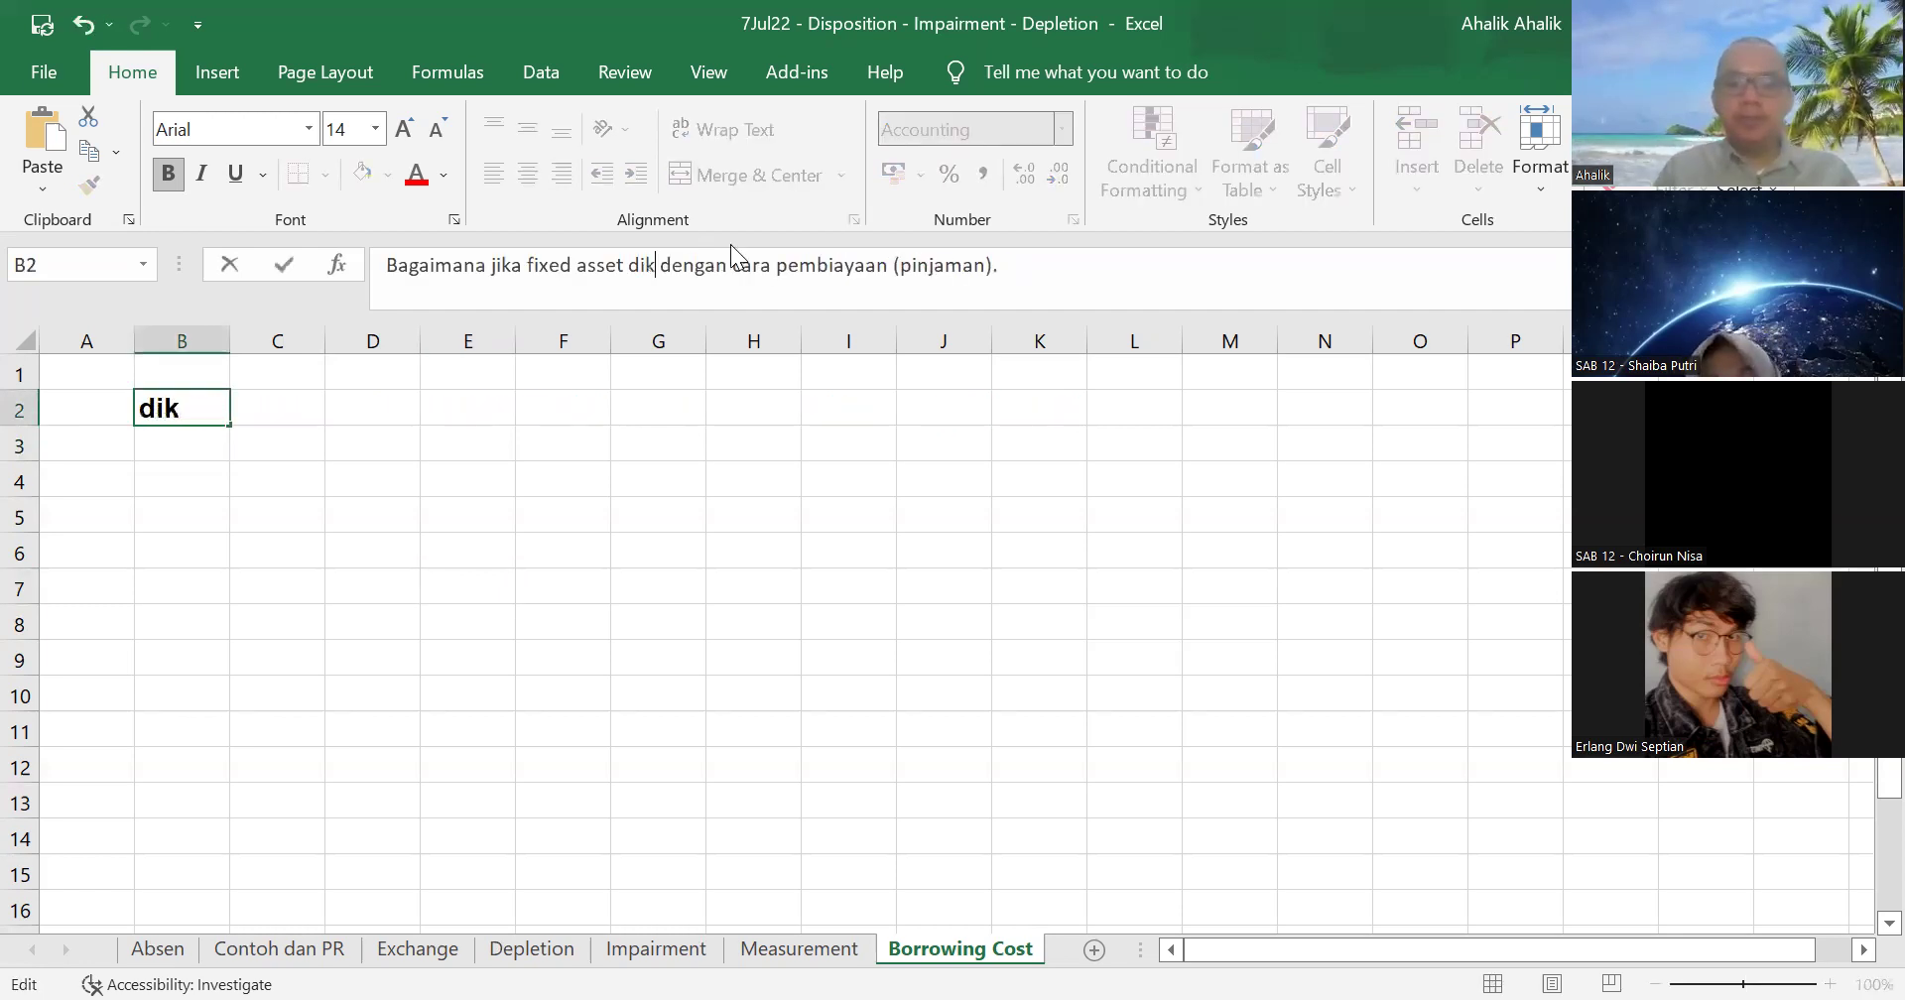
text(osntruksi)
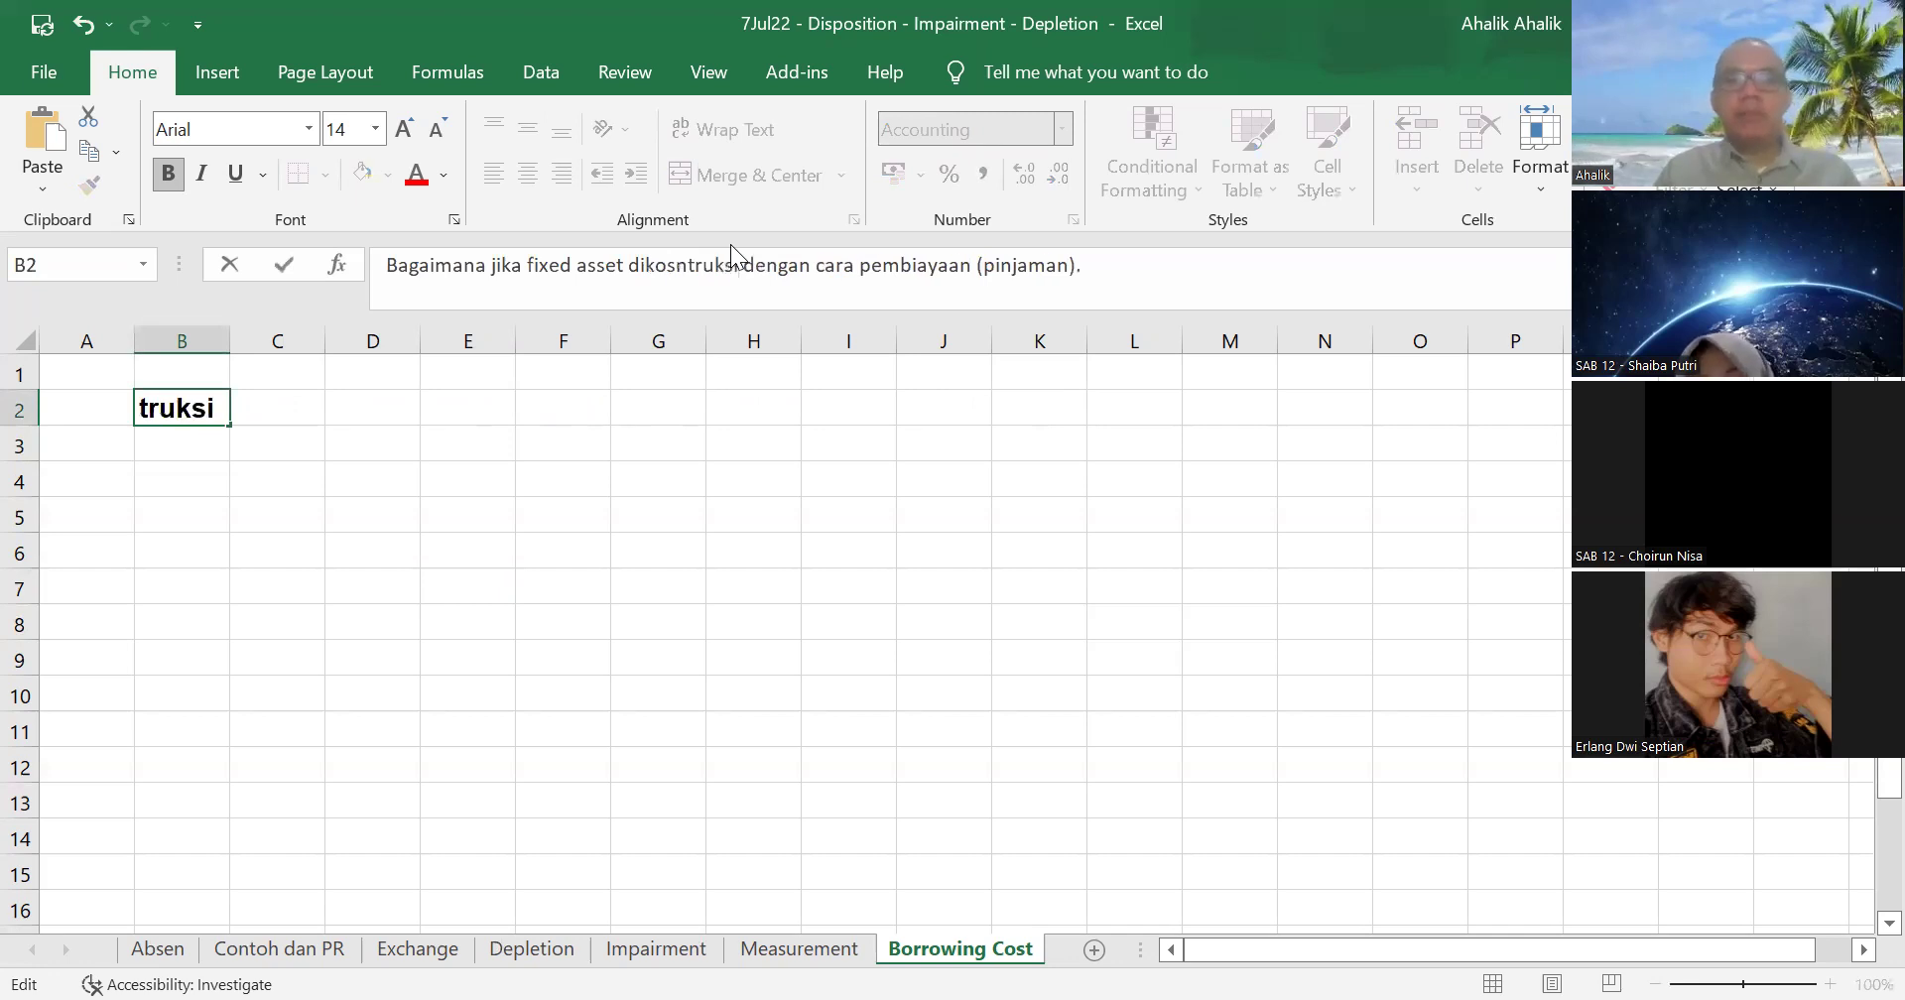
key(Return)
key(Return)
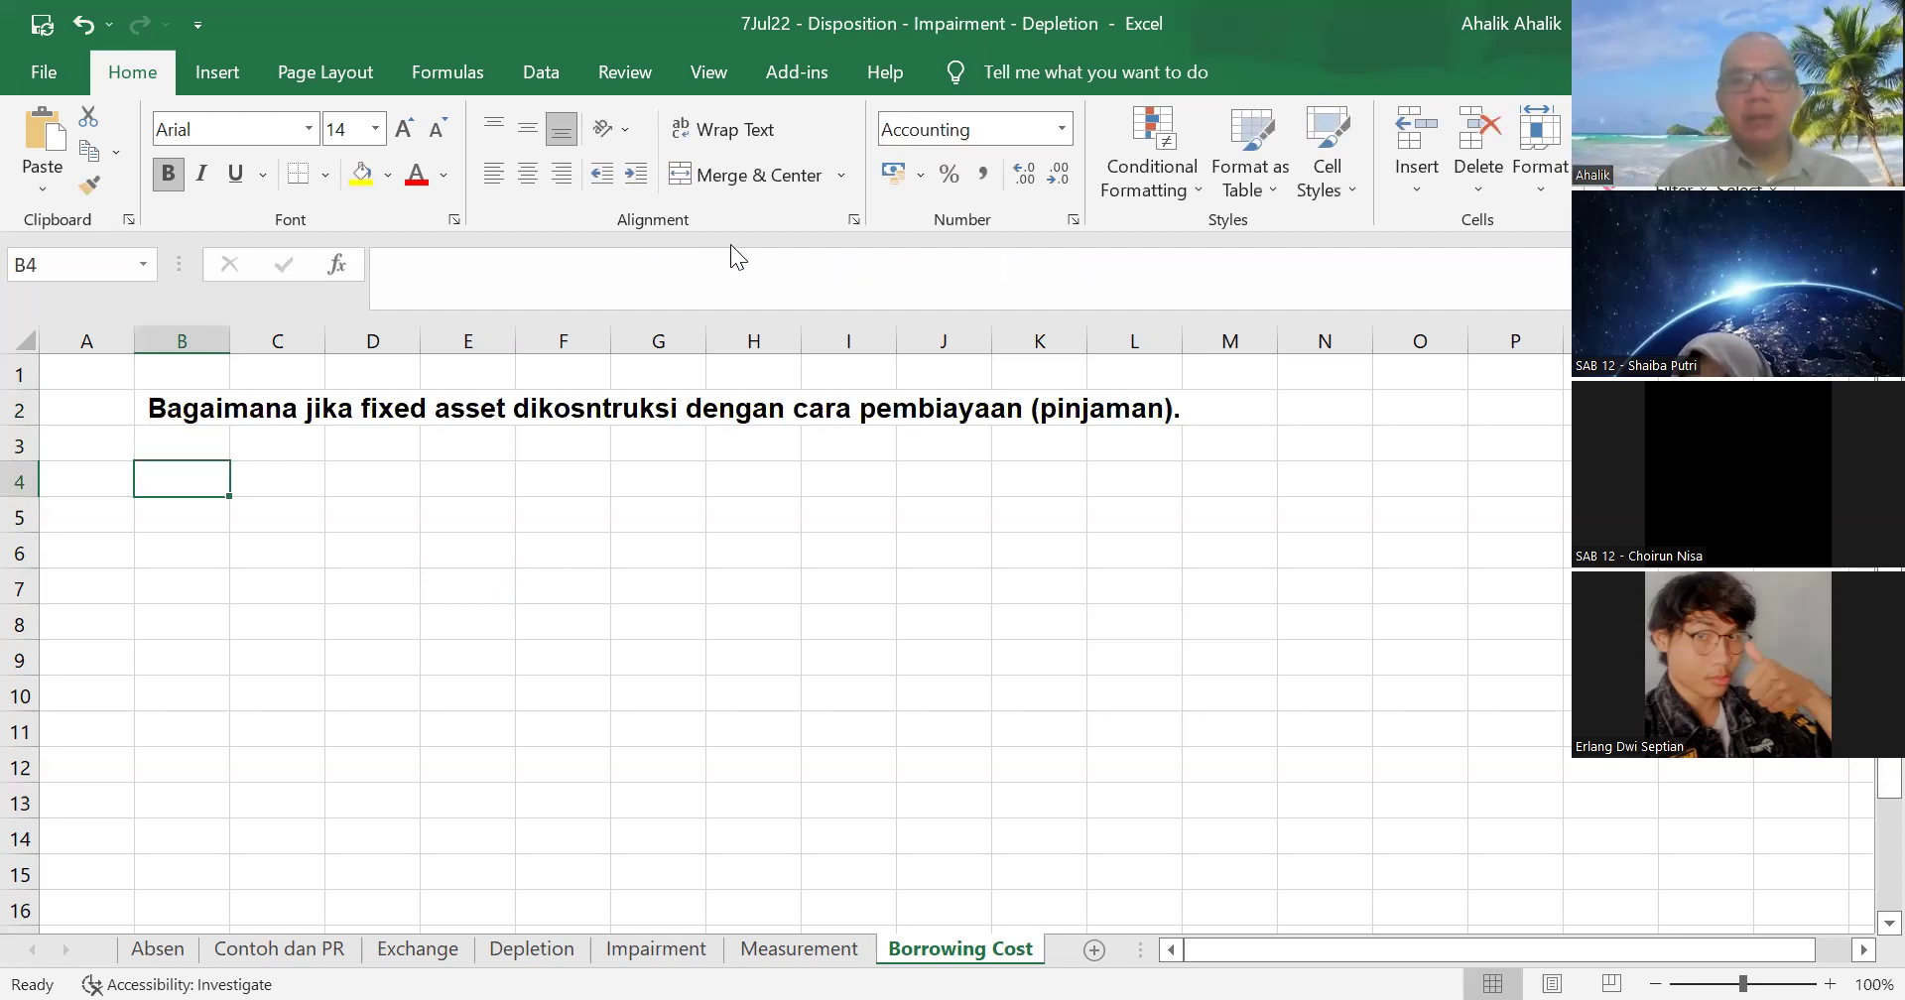
- Enter the standard reference "PSAK 26 (Biaya pinjaman)" in cell B4
text(PS)
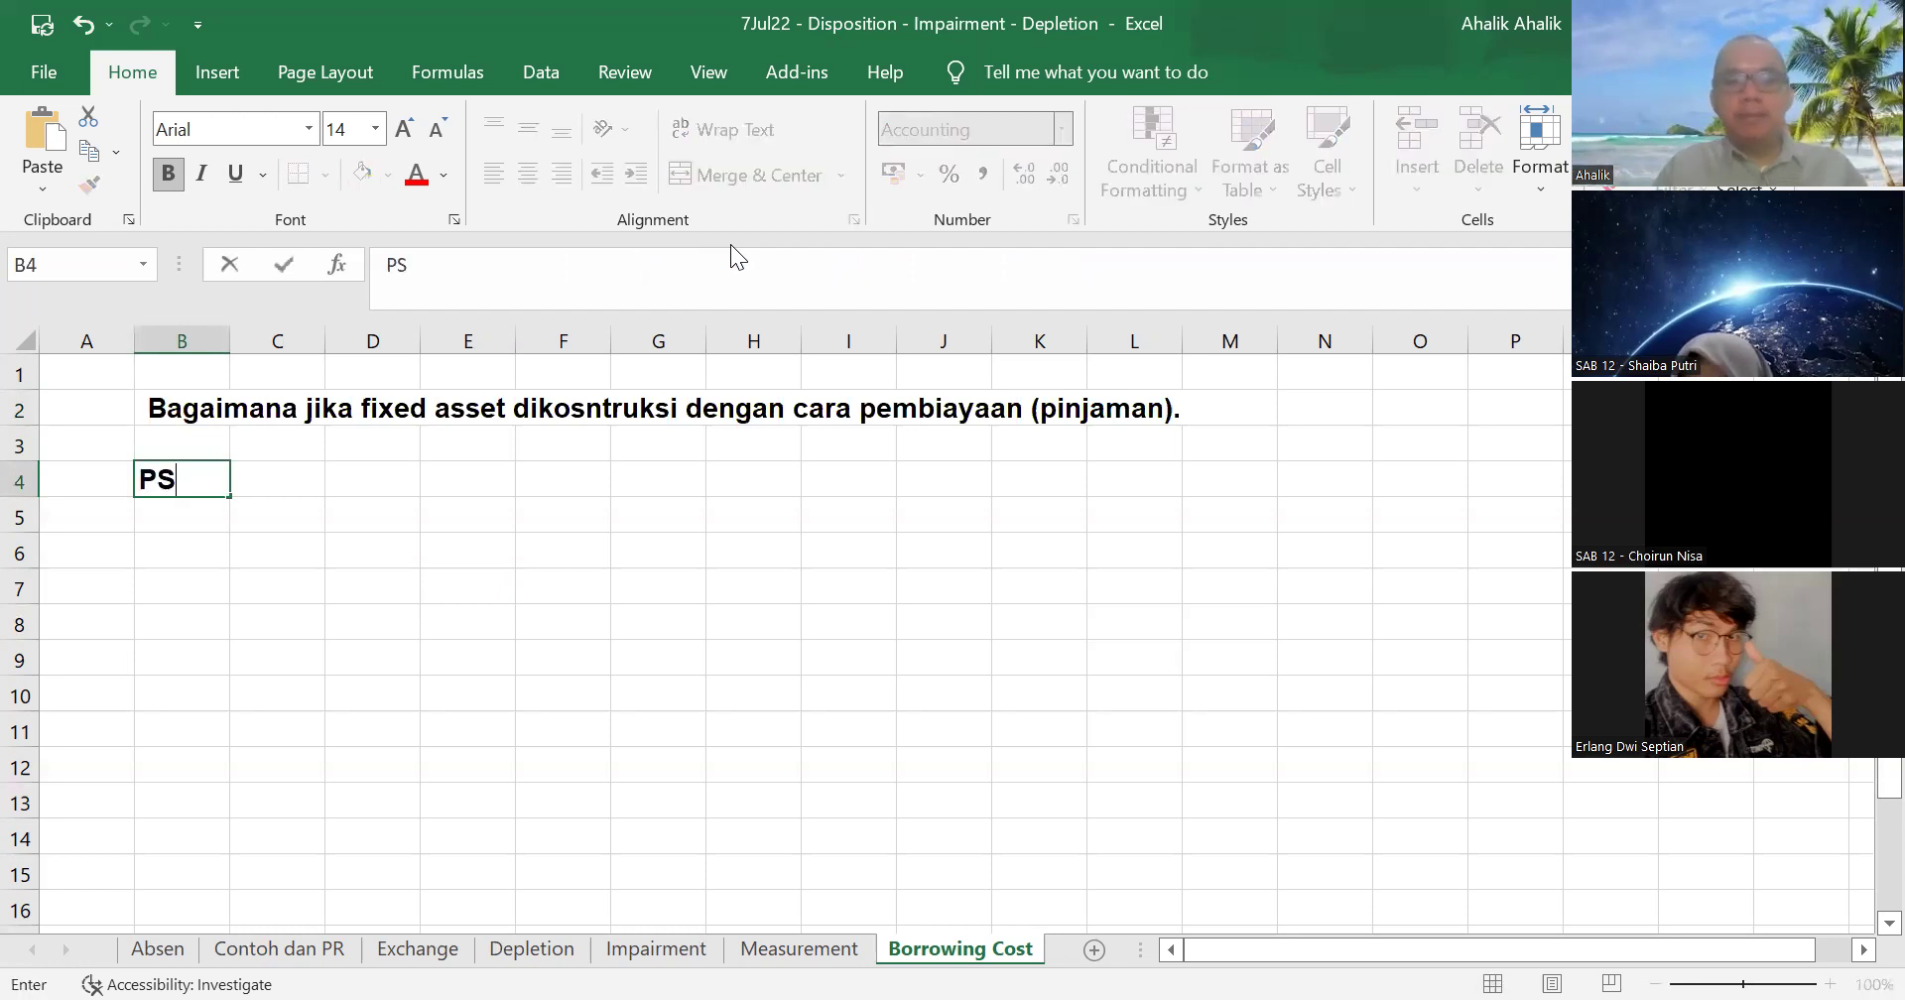
text(AK 26 ()
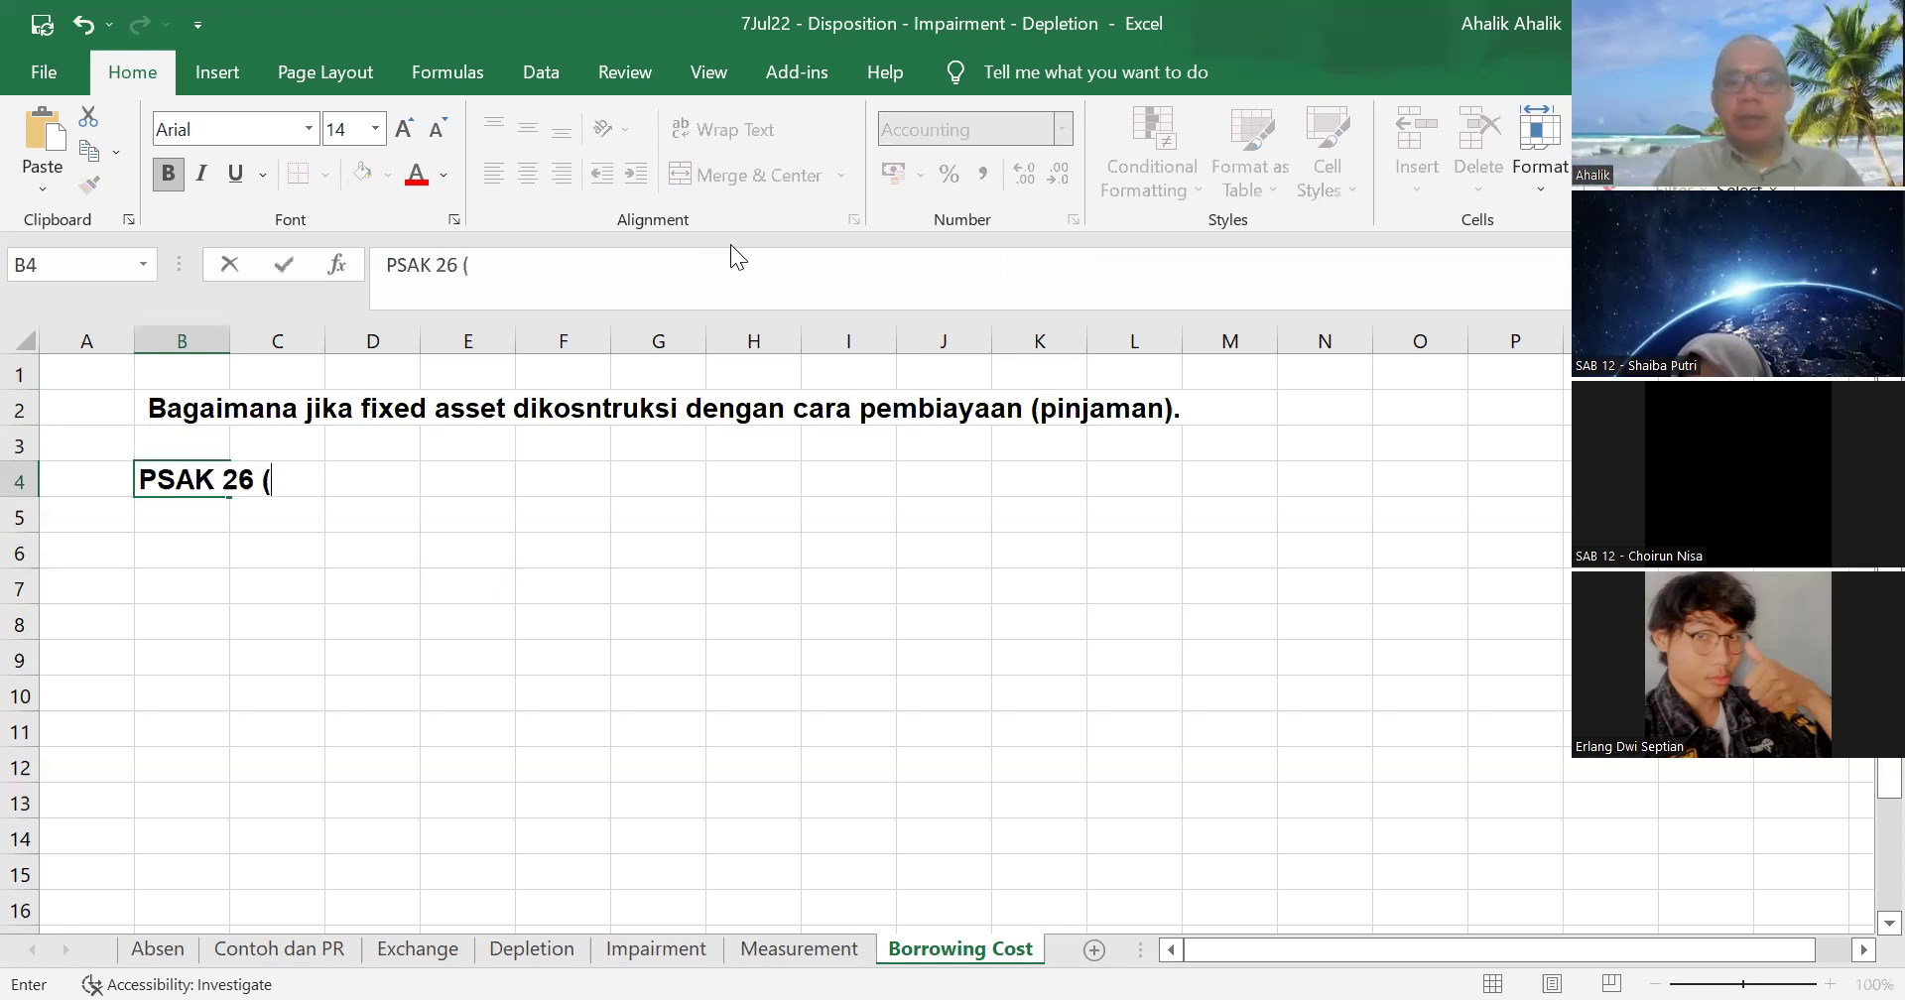
text(Biaya pin)
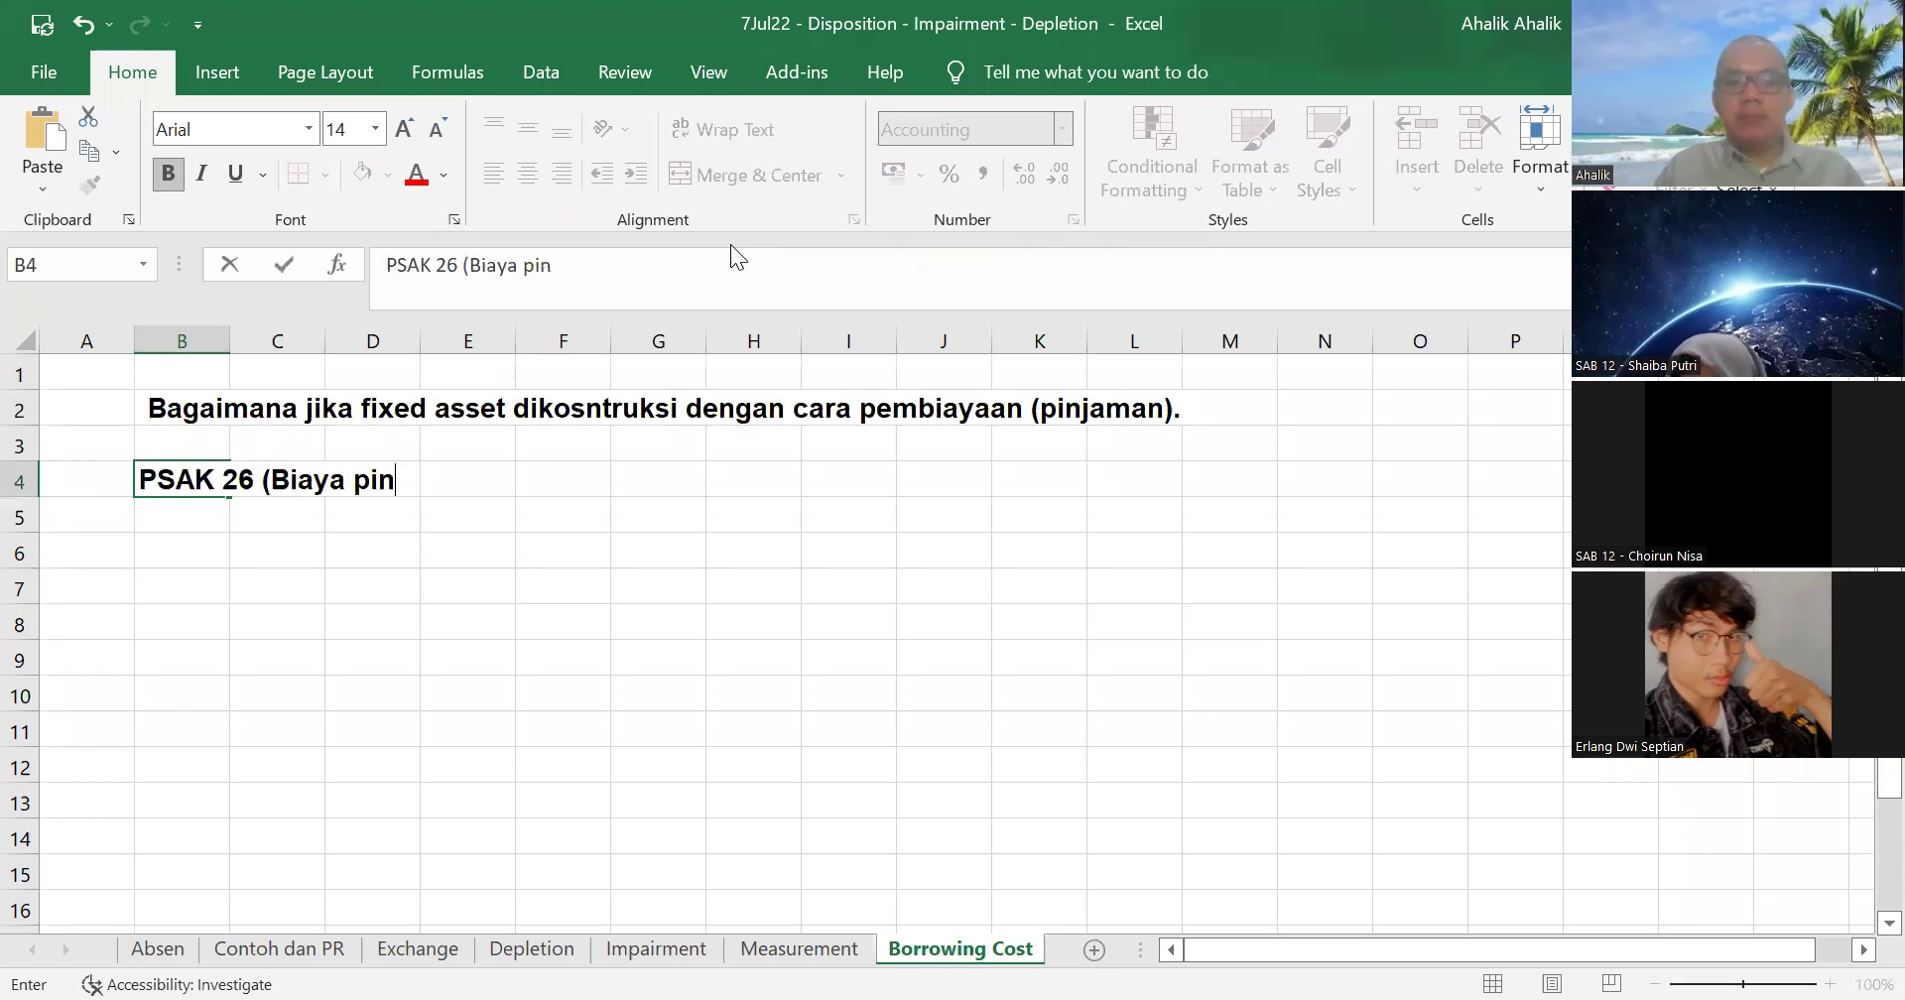
text(jaman))
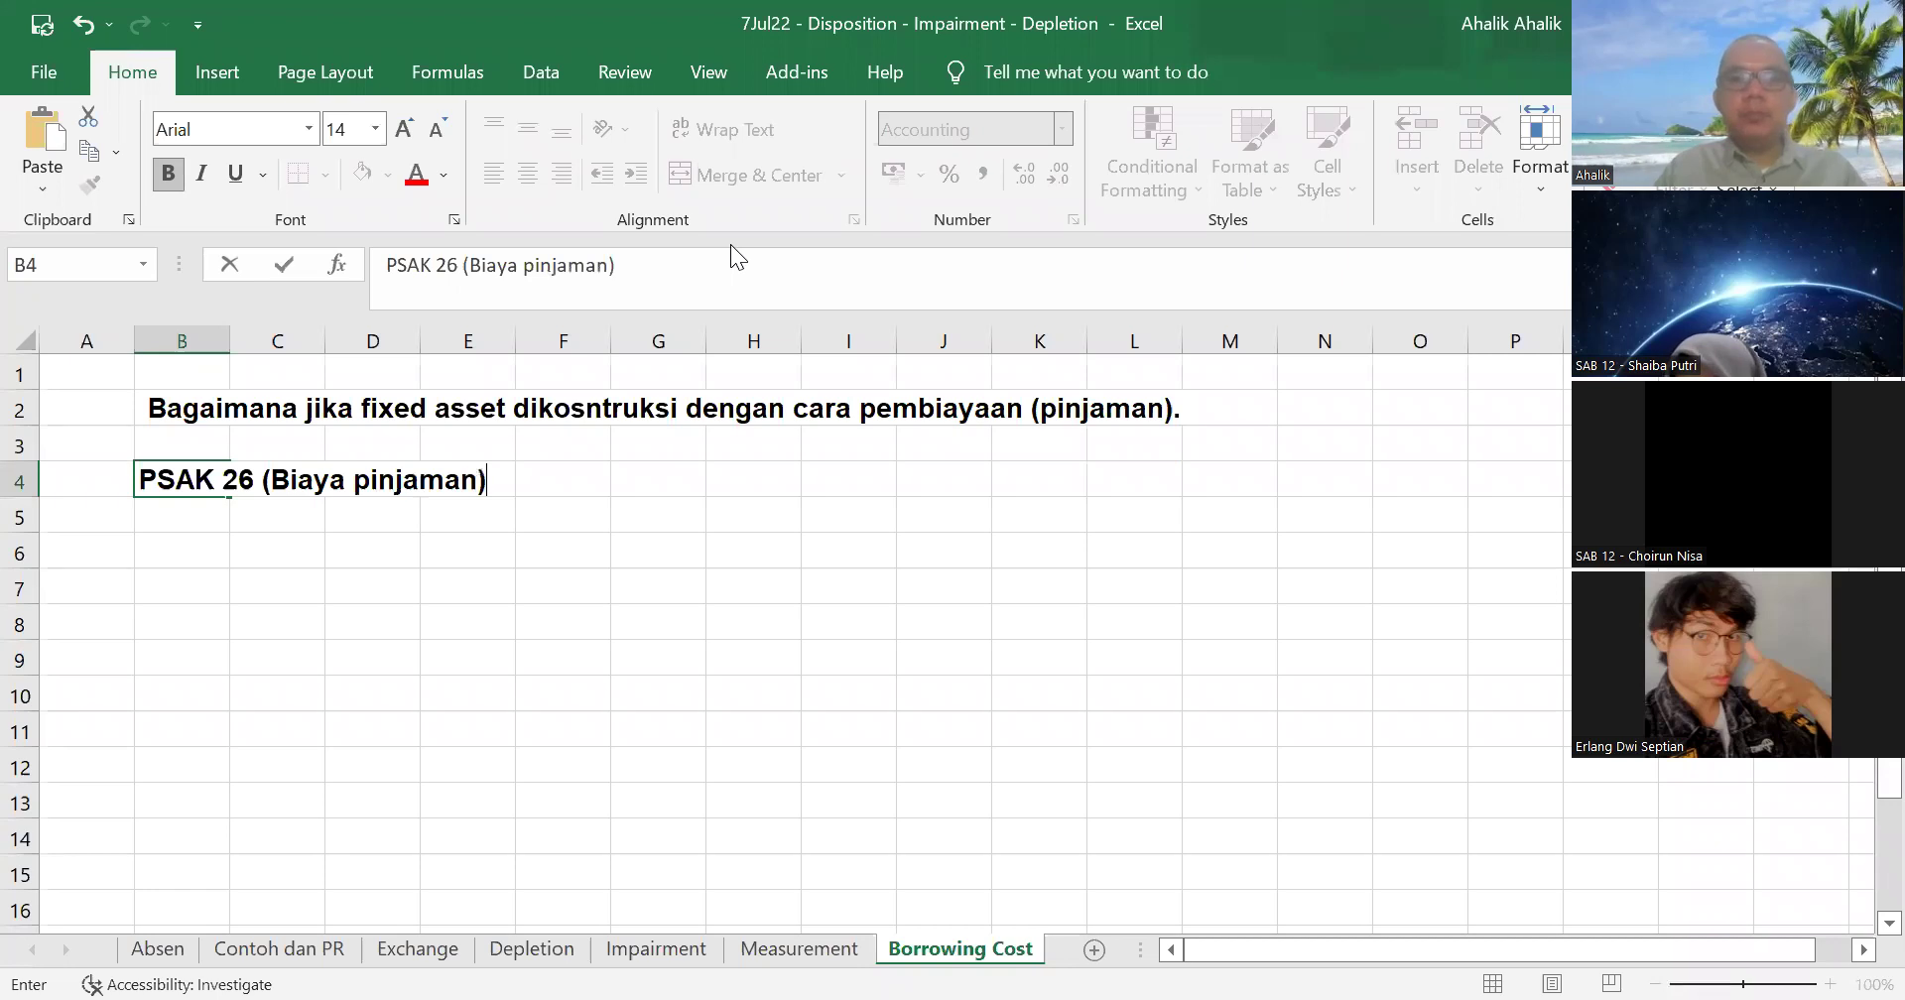
key(Return)
key(Return)
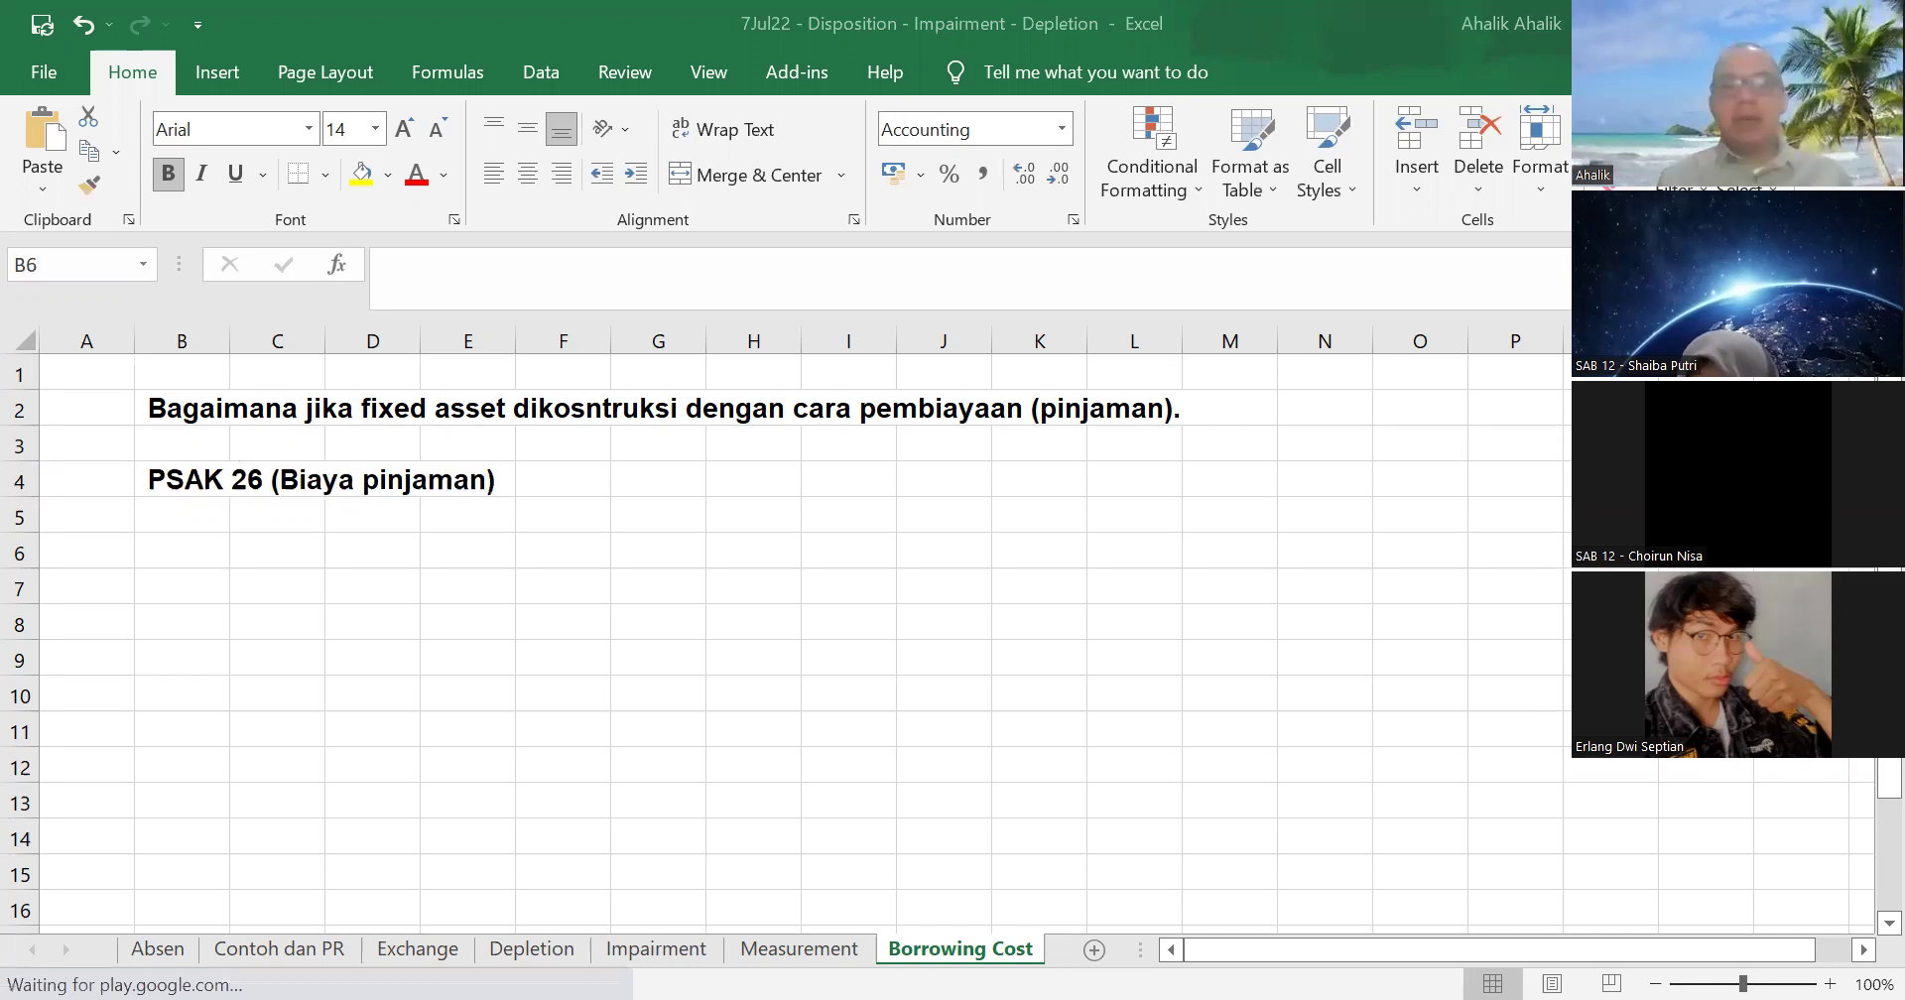
- Enter the label "Permsalahan :" in cell B6
click(191, 548)
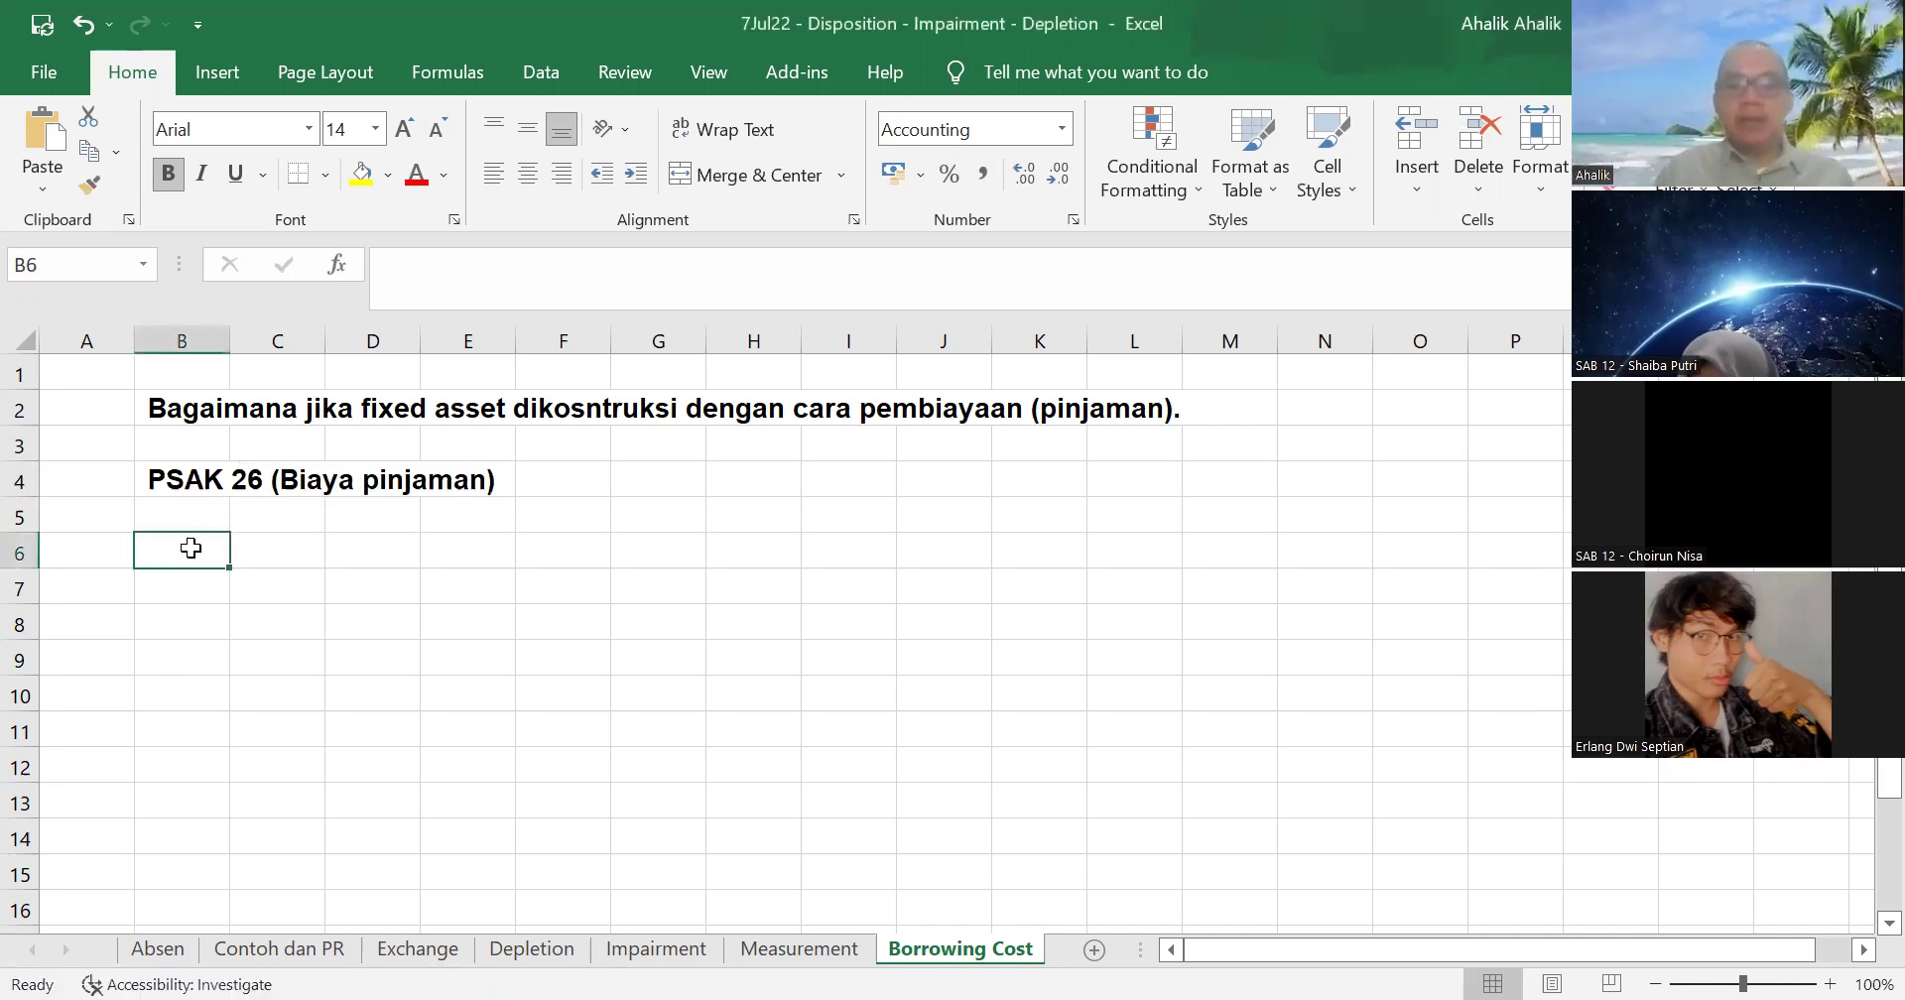
text(P)
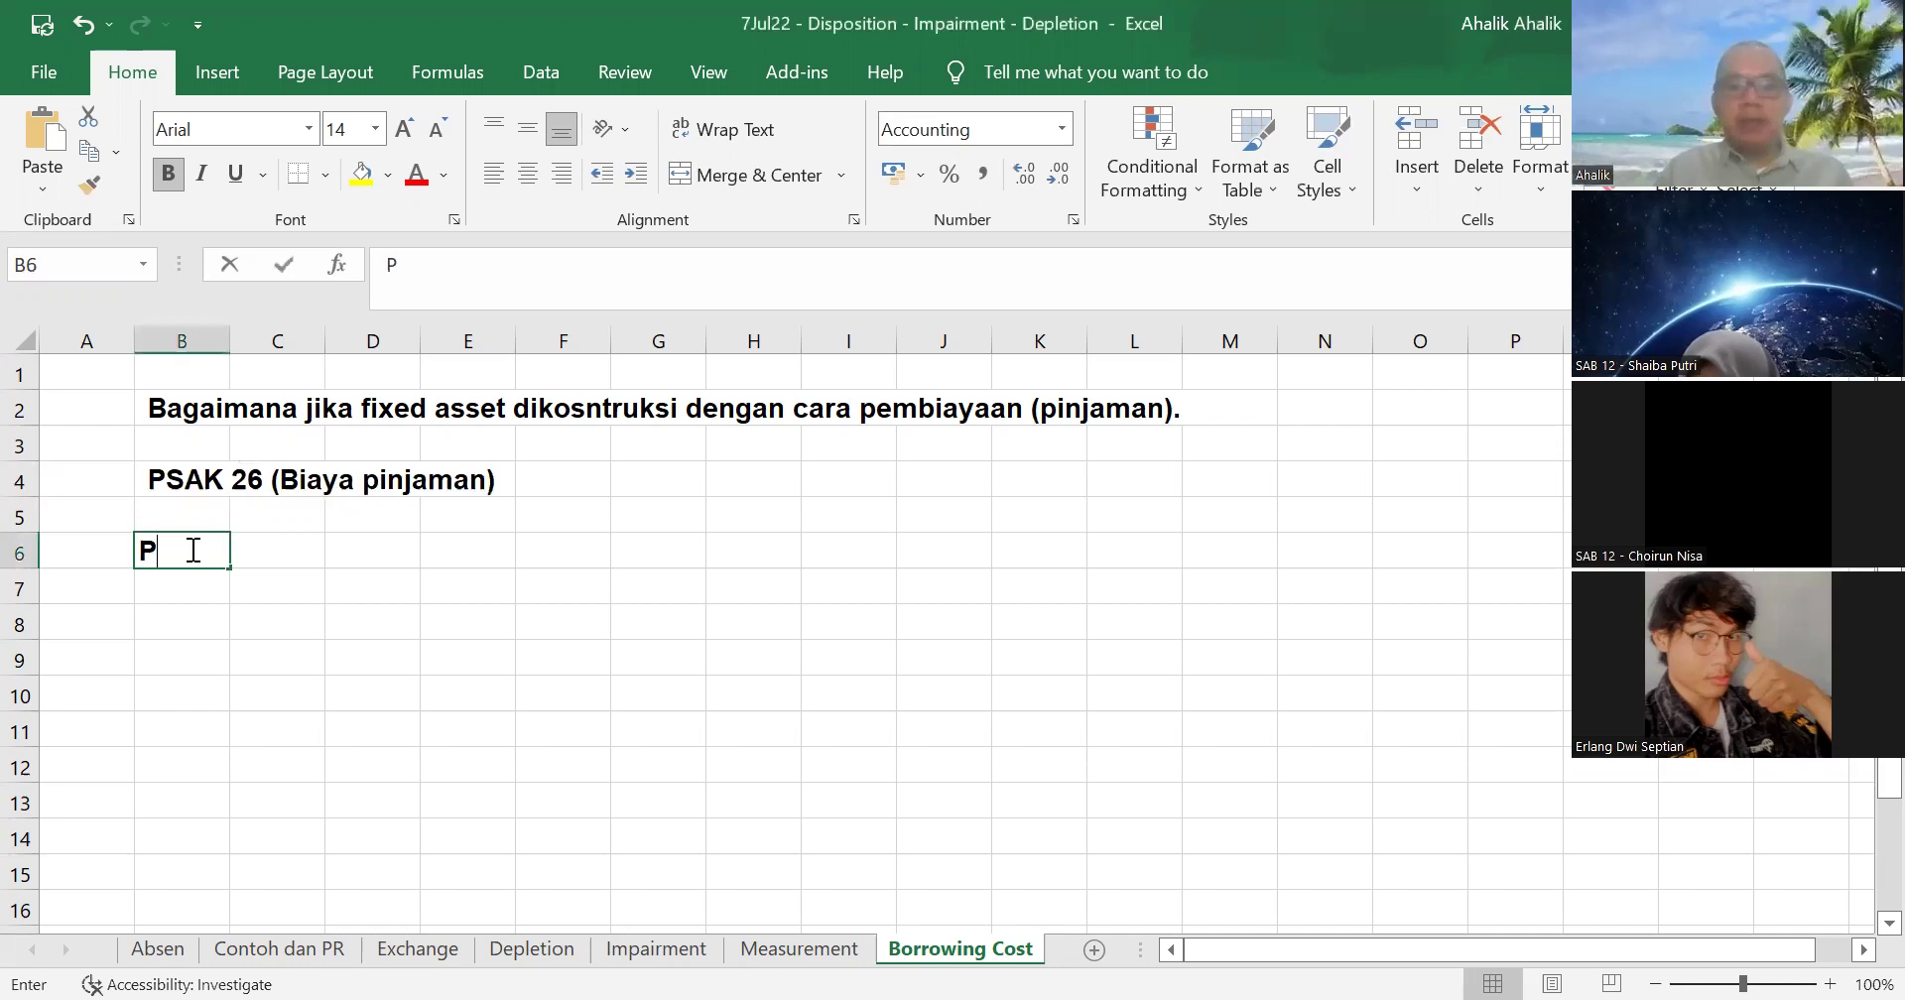
text(ermsalahan )
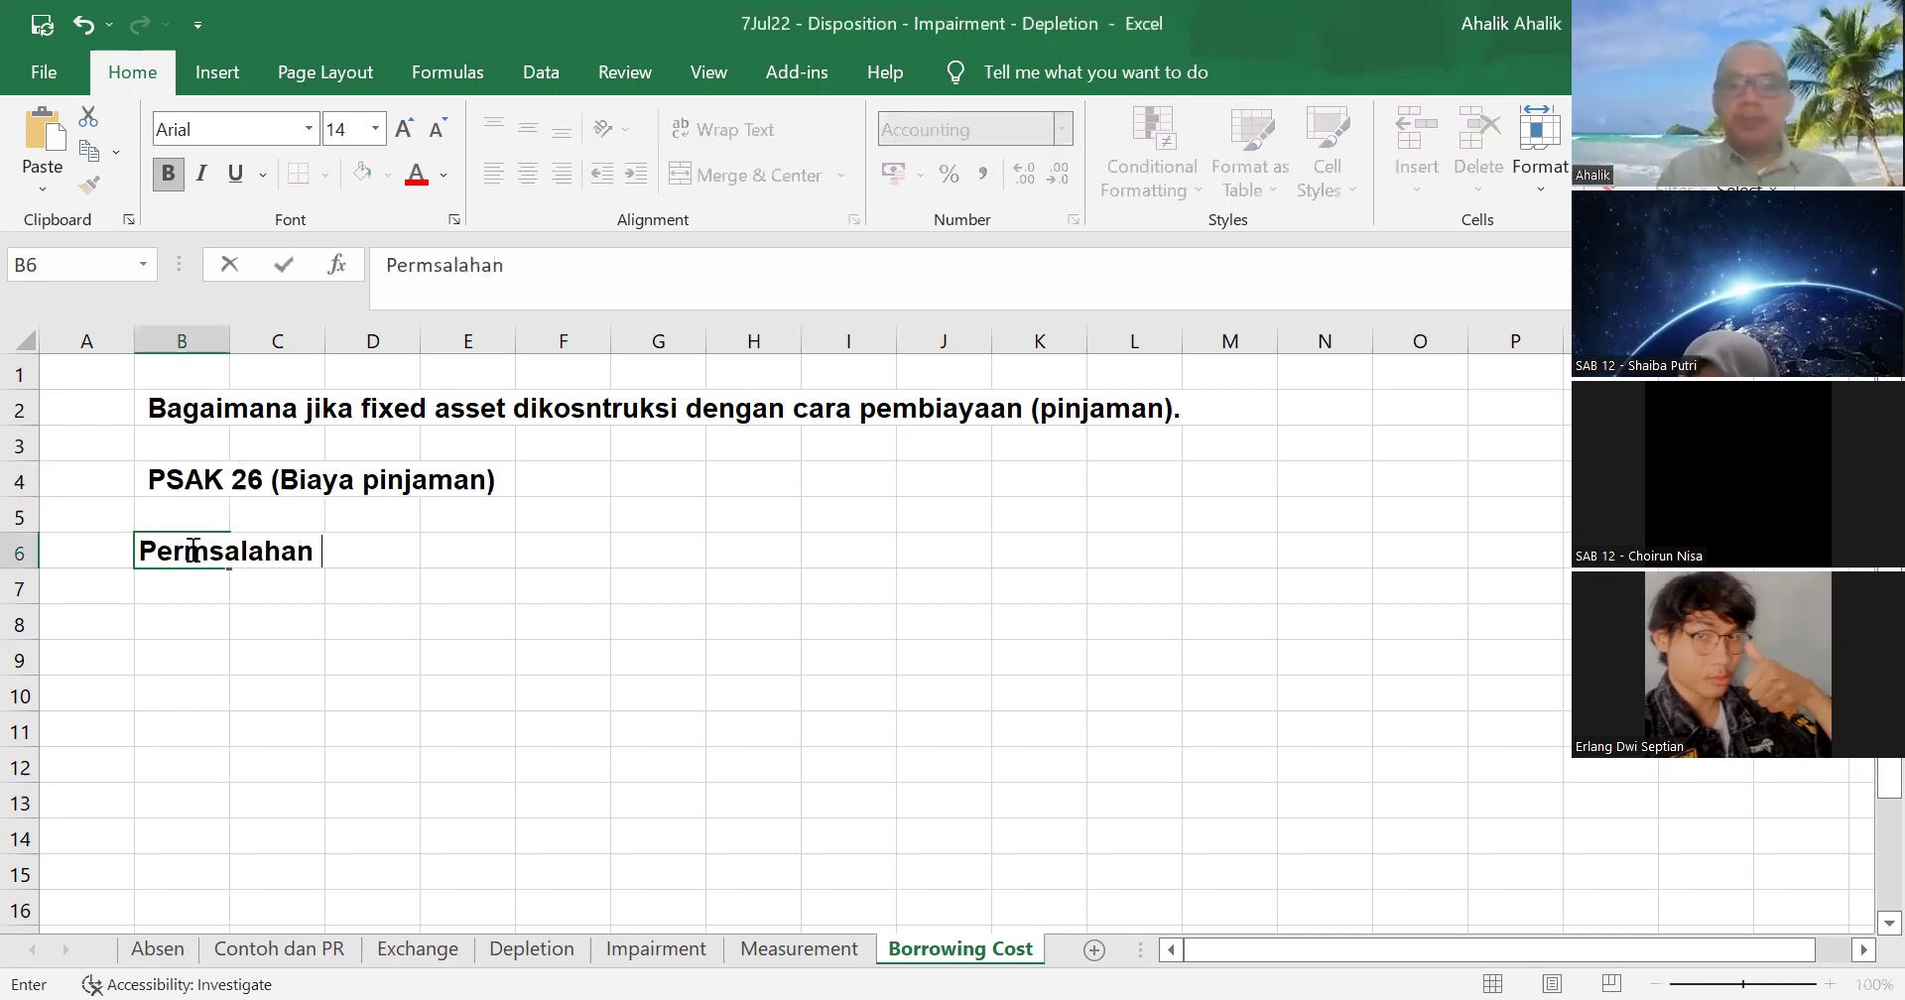
text(:)
key(Return)
- Enter the question "Apakah biaya bunga dari pinjaman bisa dikapitalisasi?" in cell B7
text(Apaka)
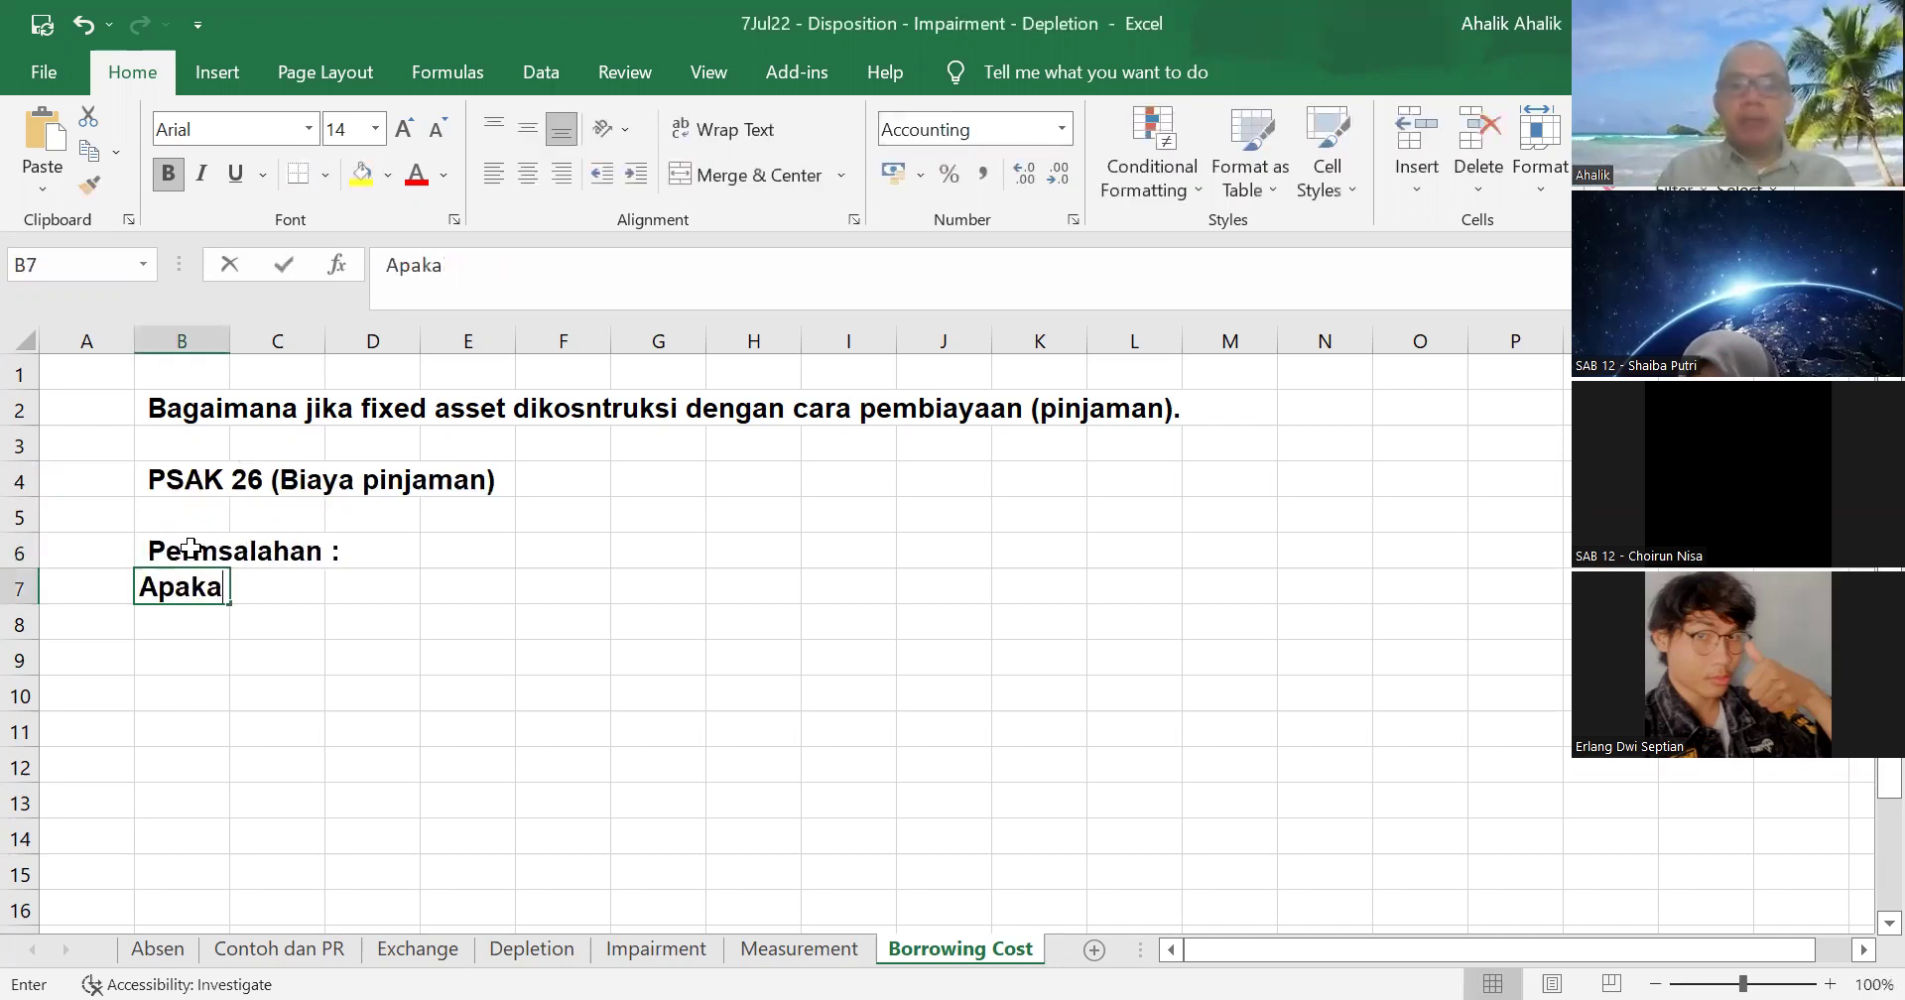
text(h biaya p)
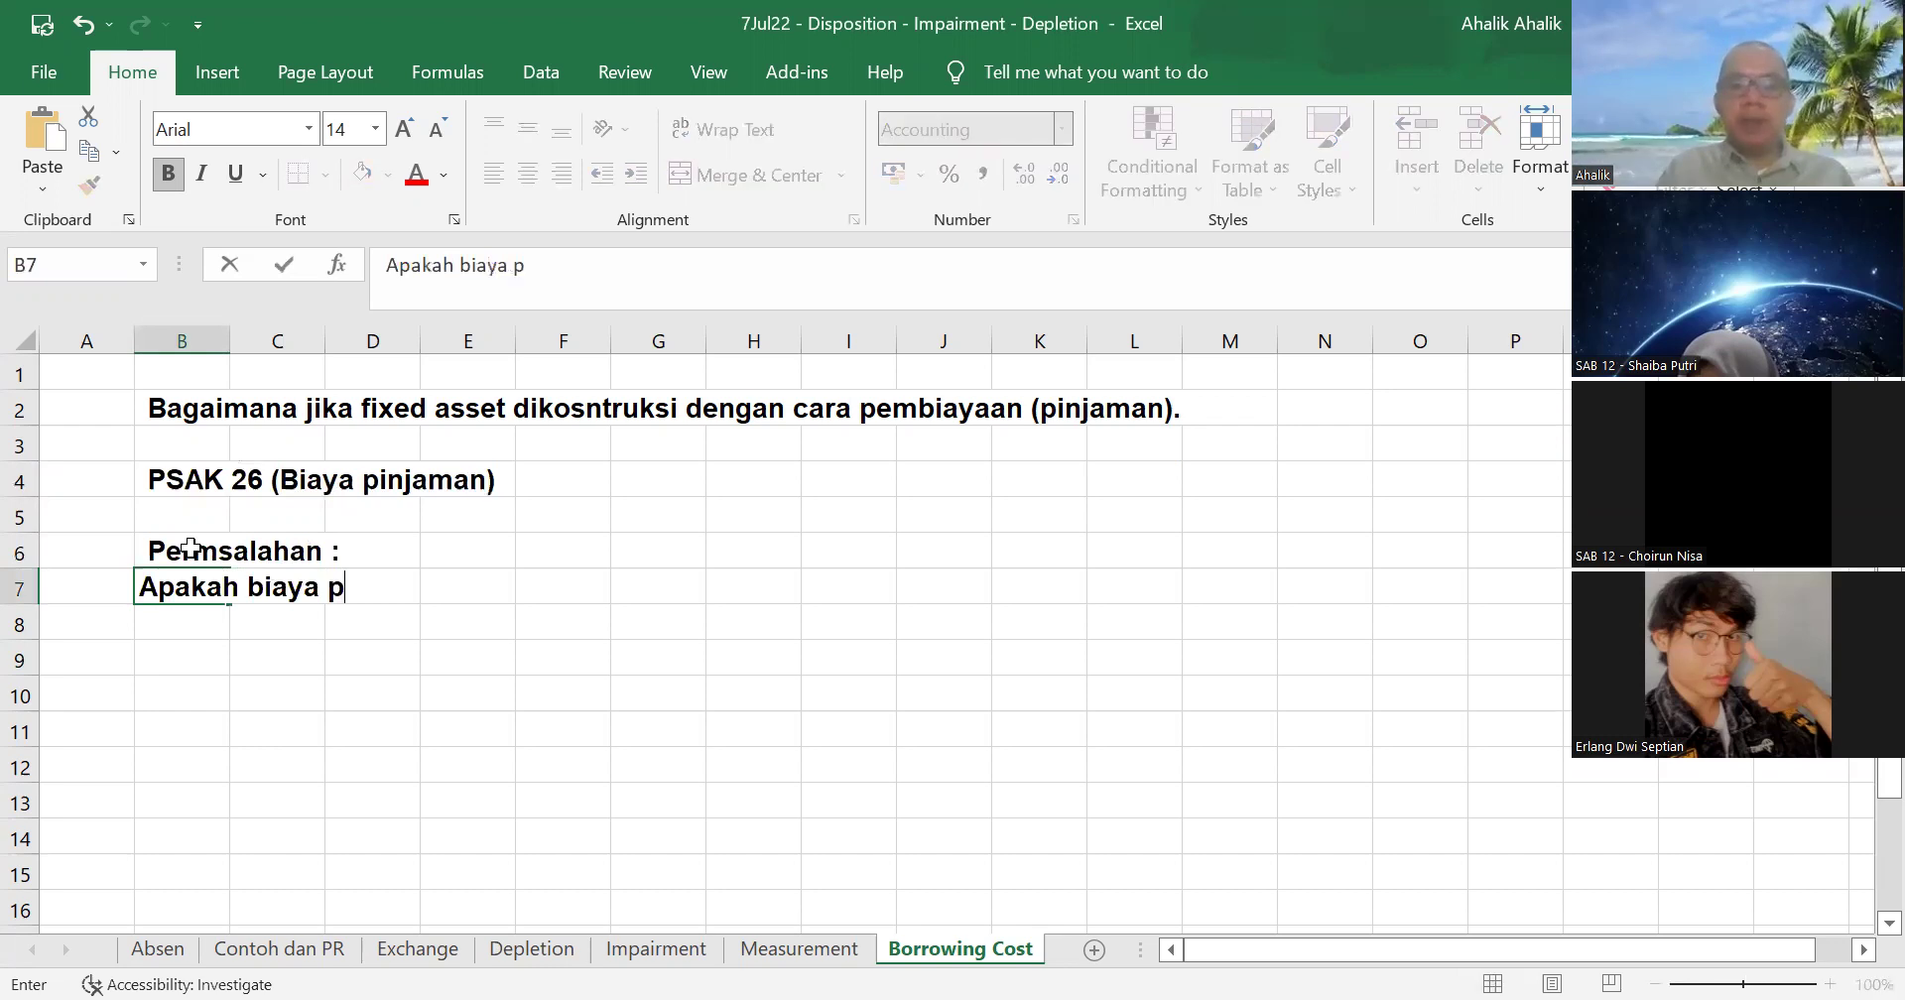
key(BackSpace)
text(bunga d)
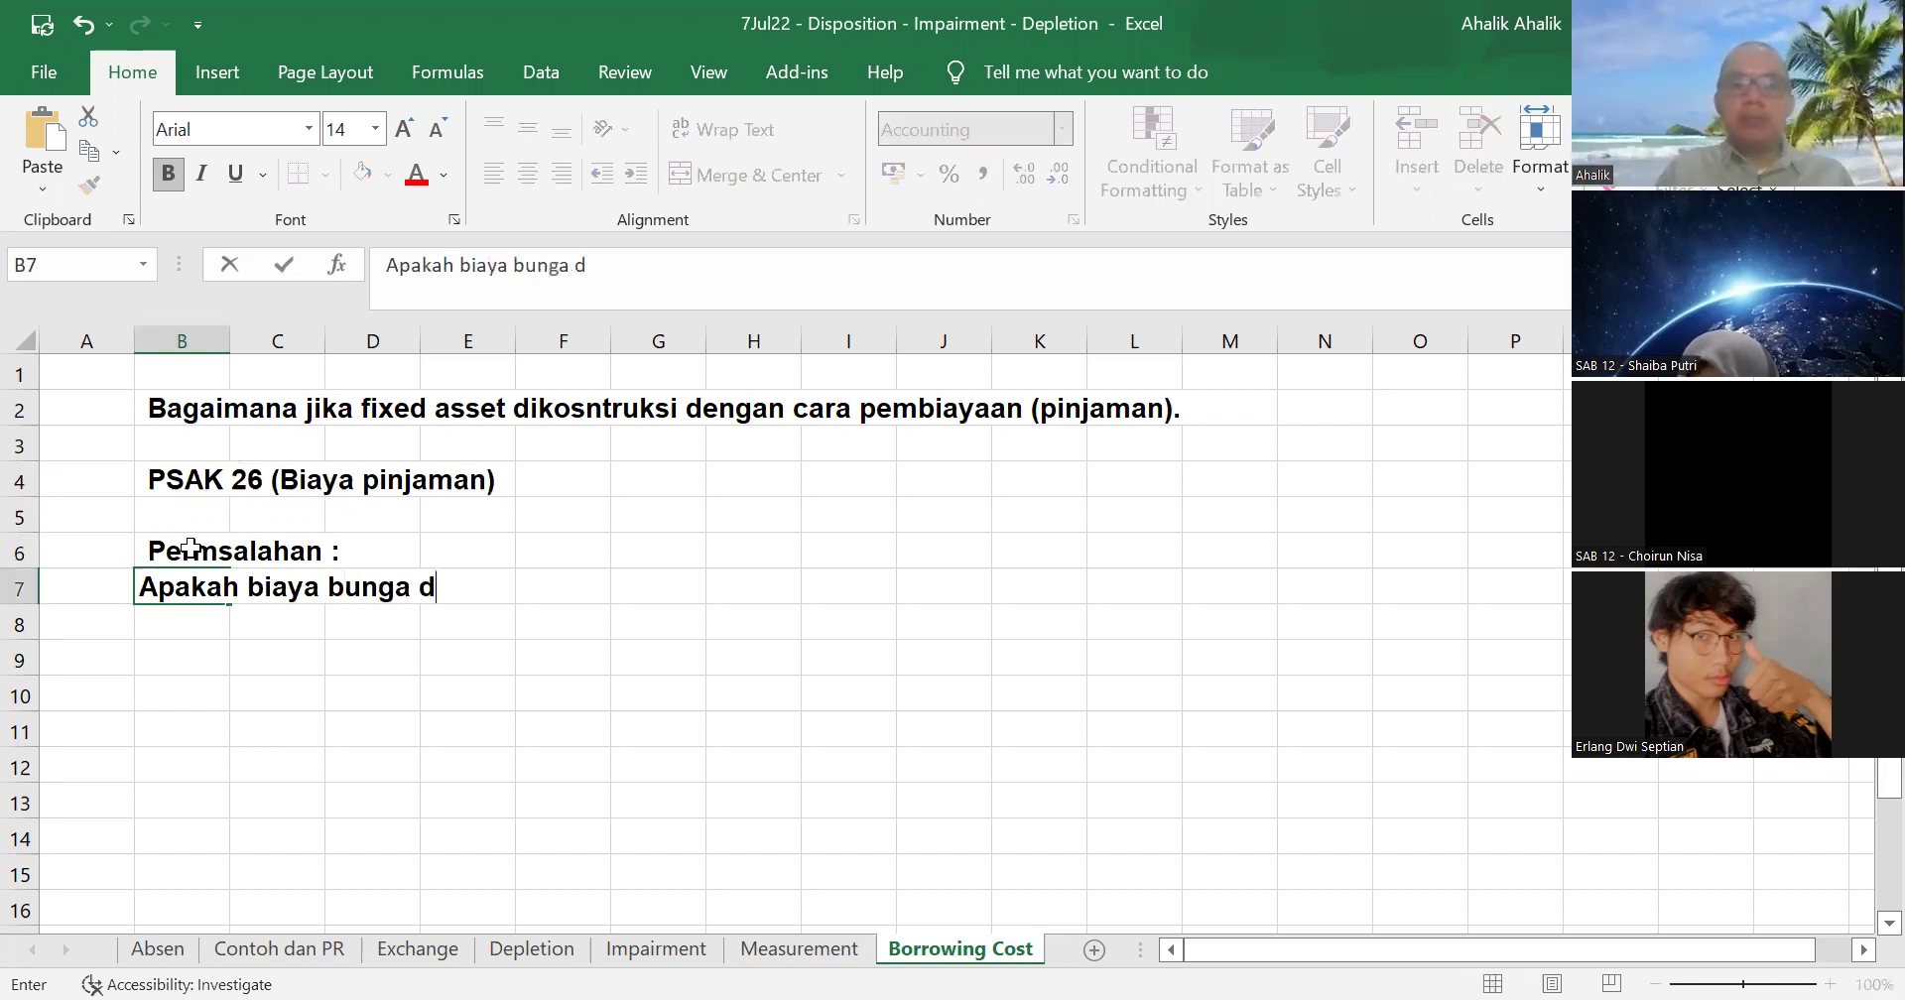
text(ari pinjaman )
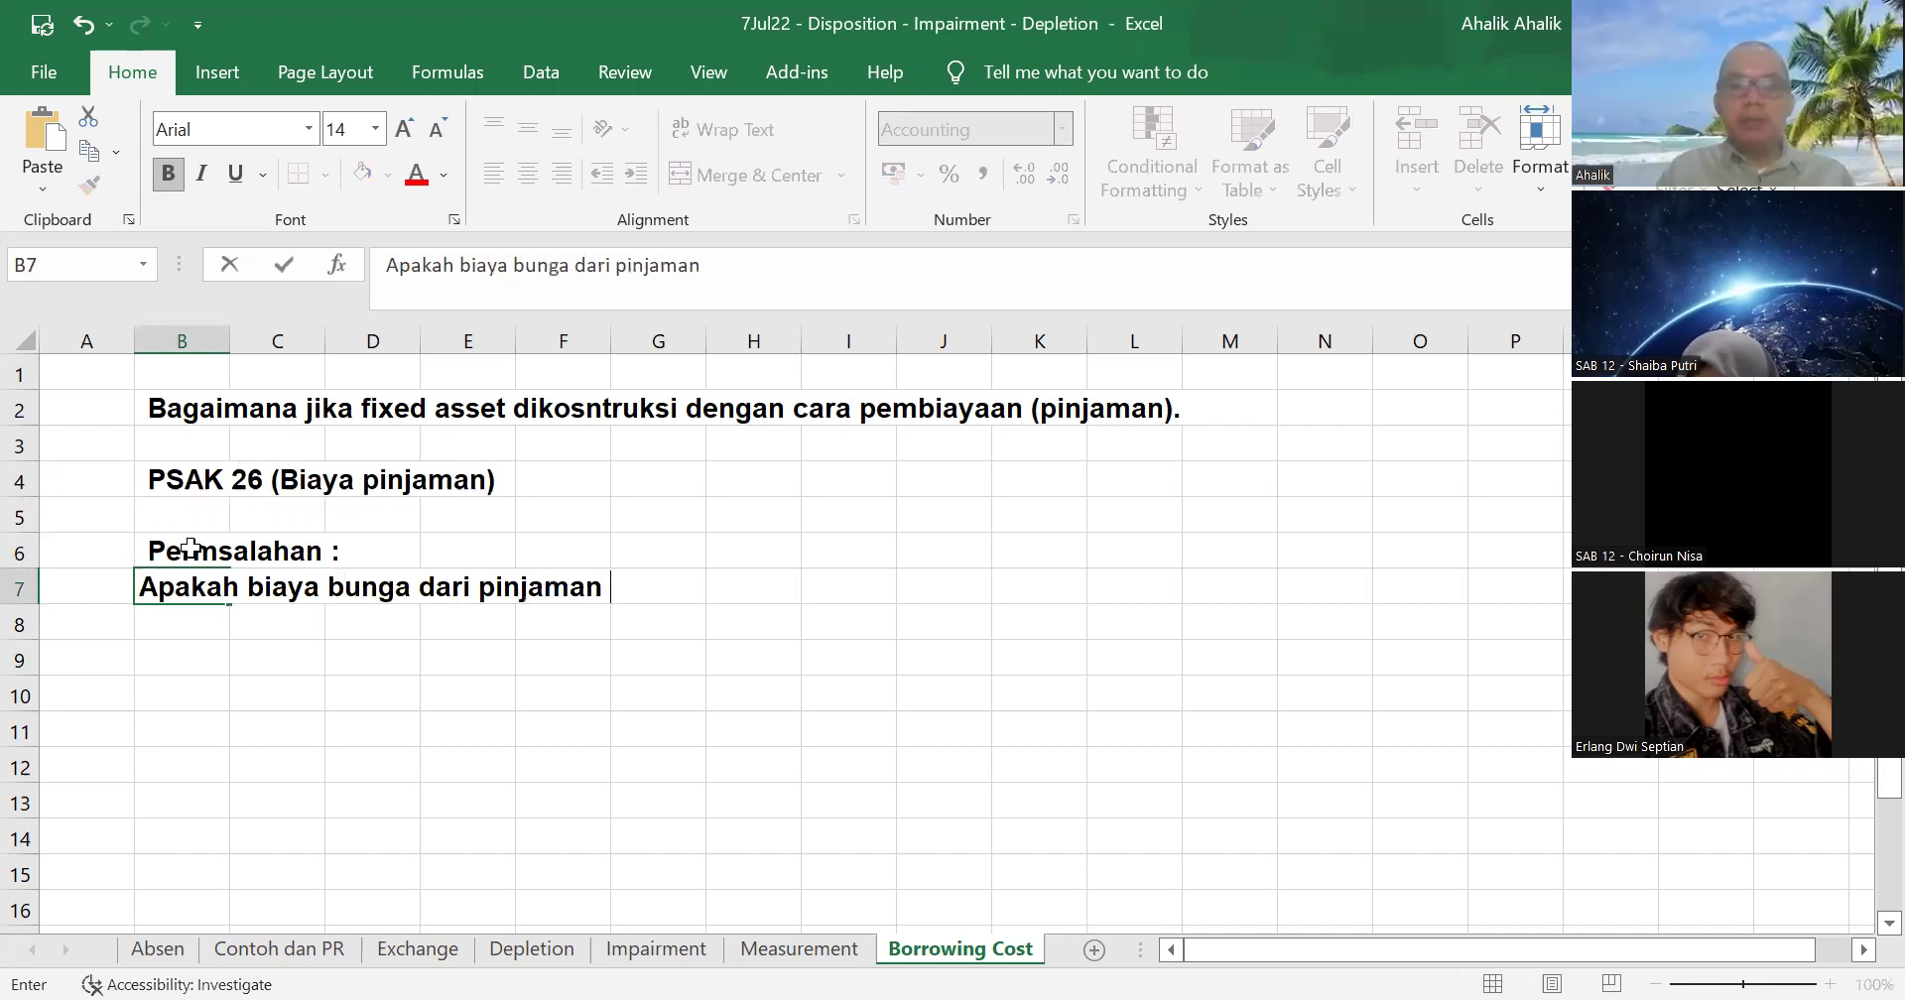
text(bisa dikapit)
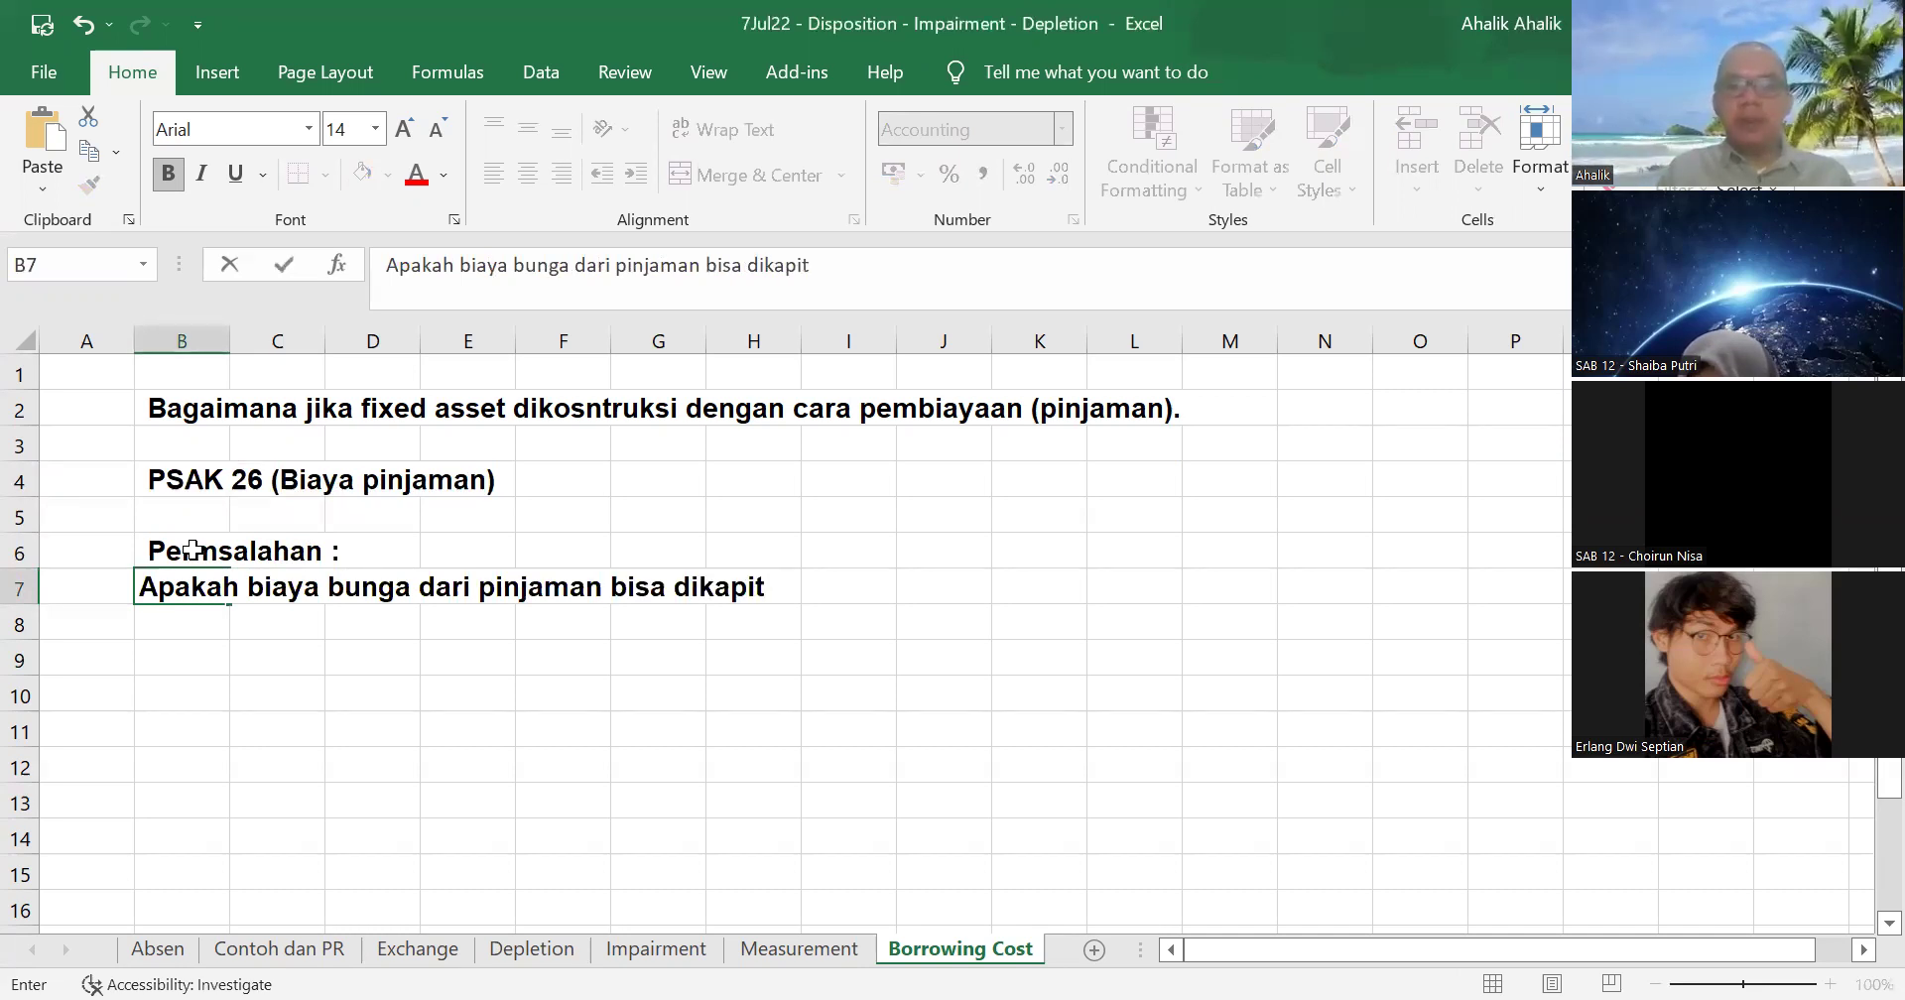
text(aliss)
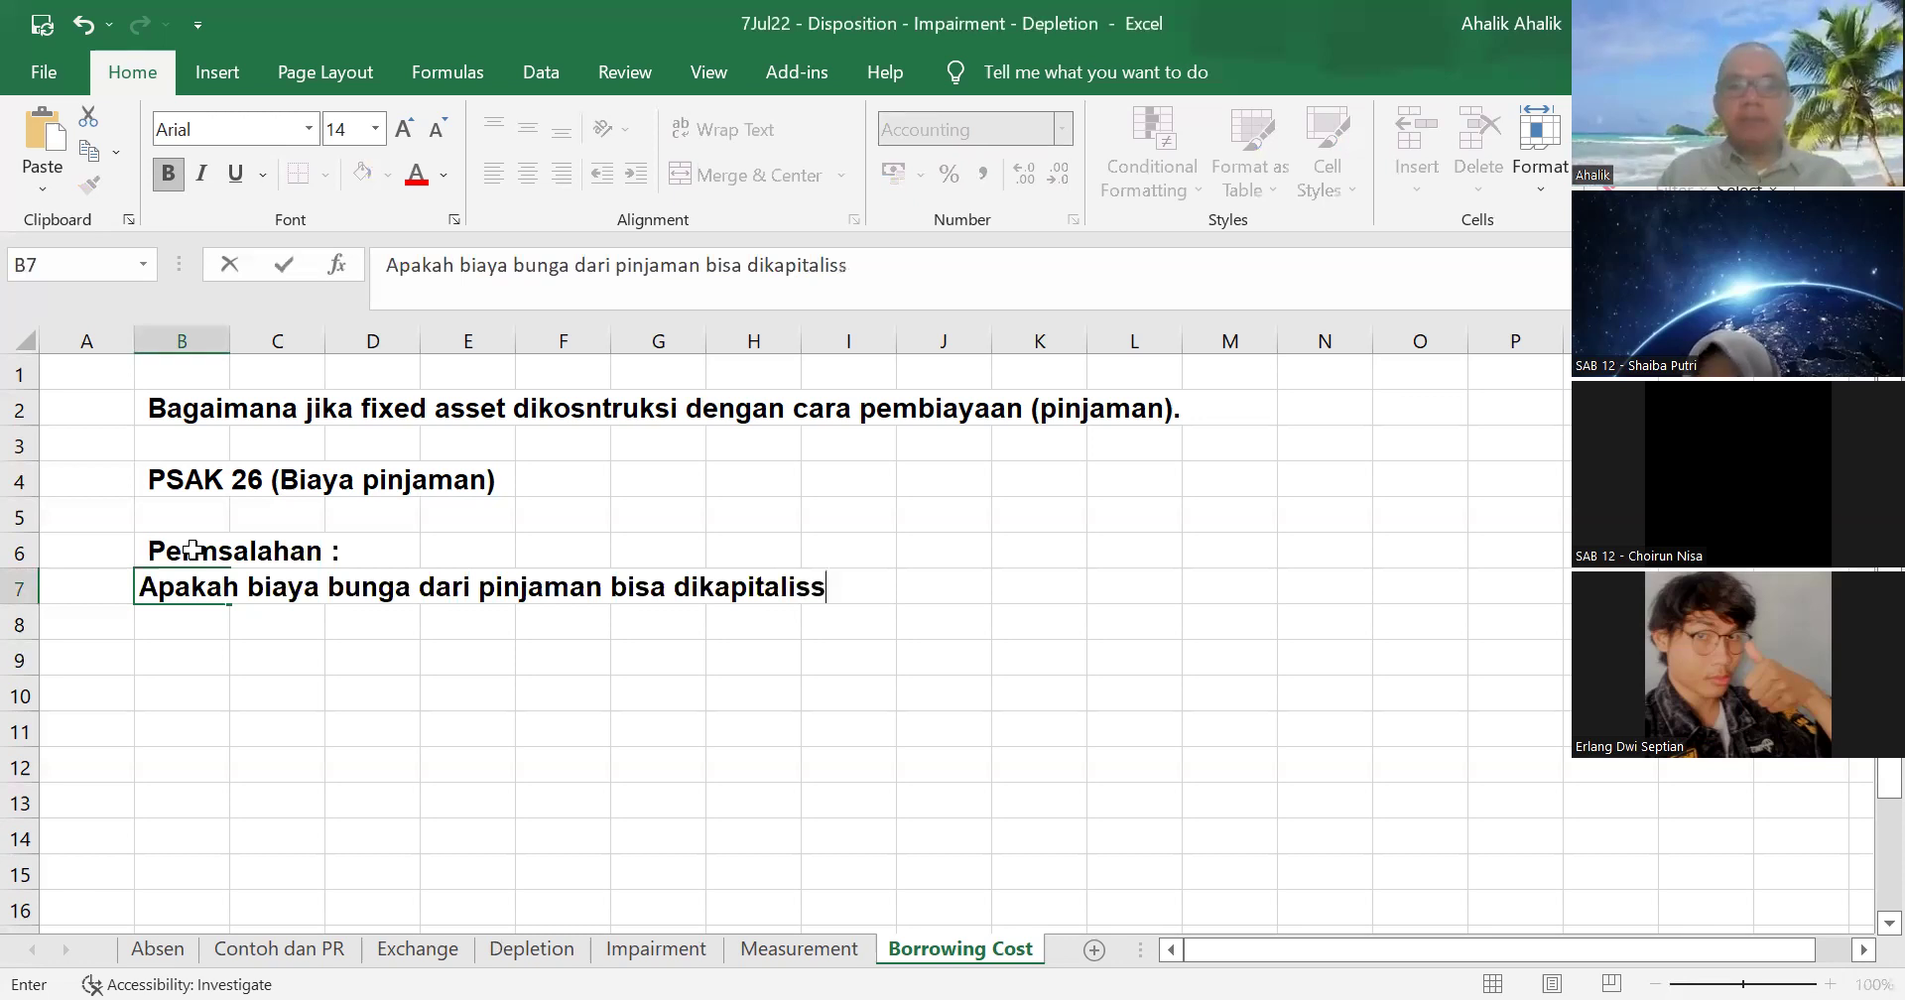
key(BackSpace)
text(asi?)
key(Return)
key(Return)
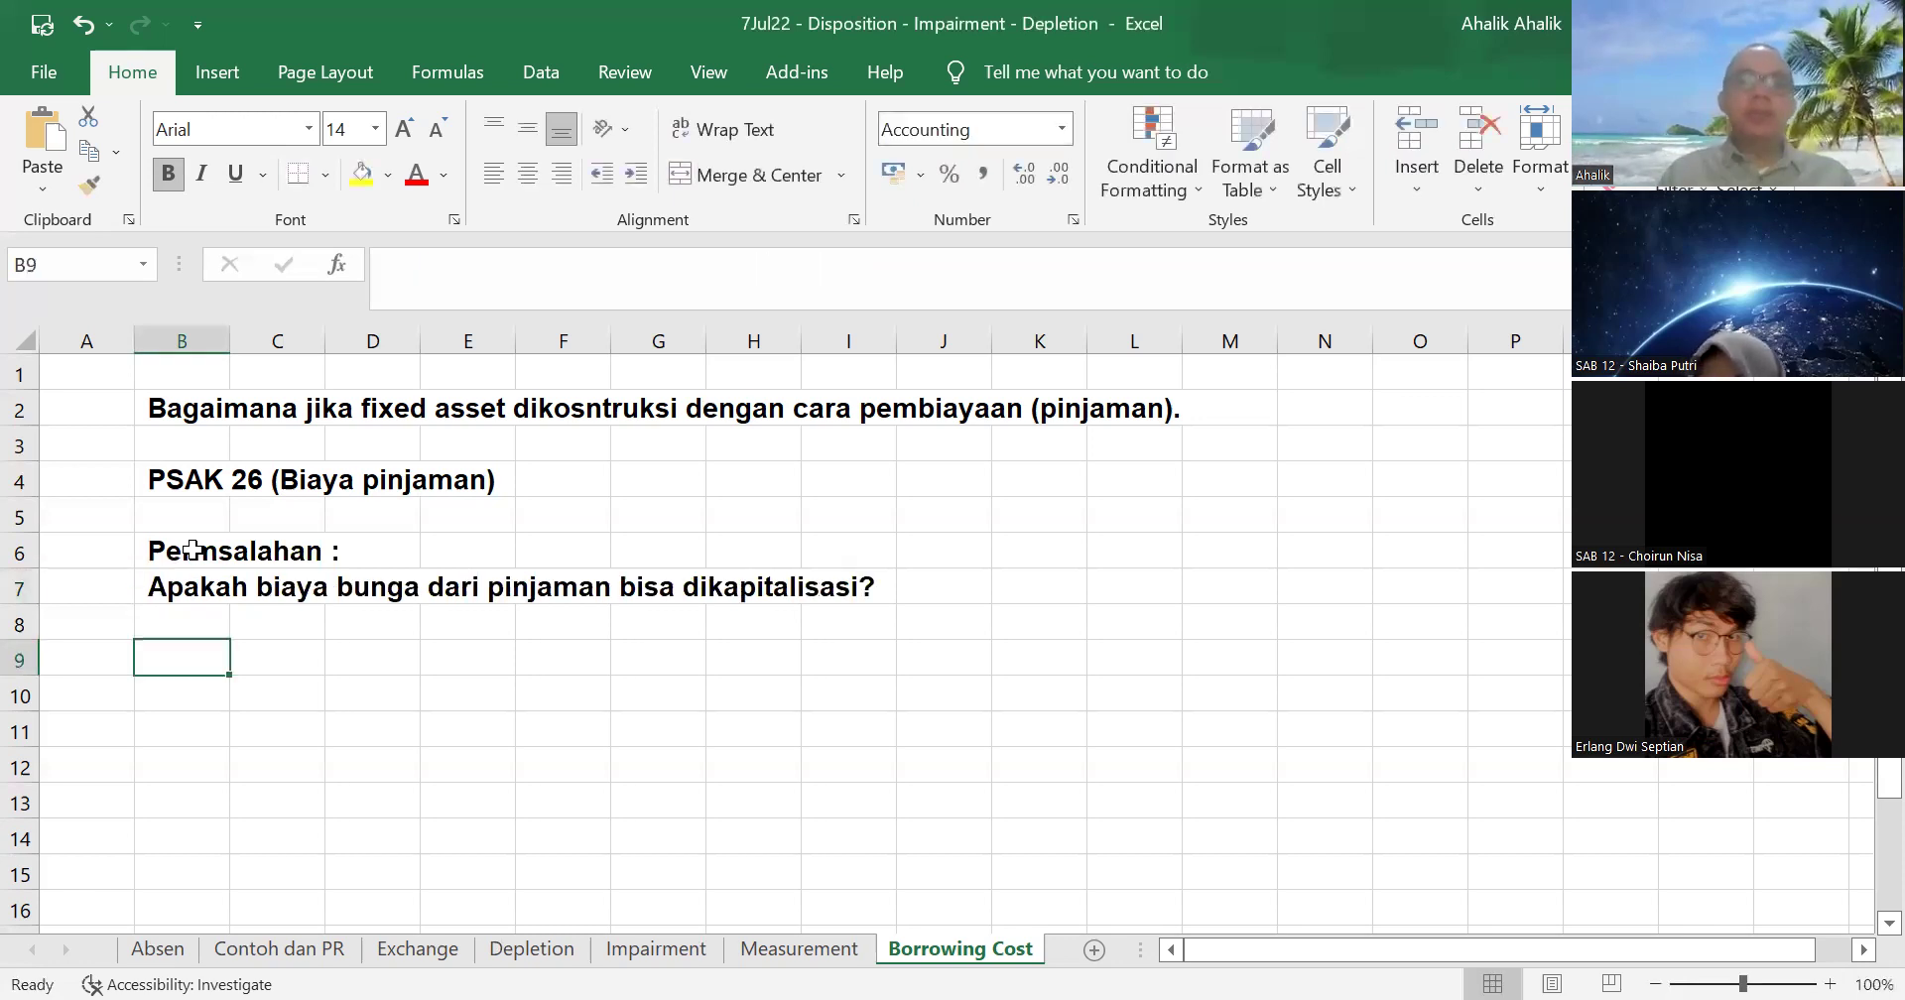
- Enter the answer "Jawab : Bisa" in cell B8, directly under the question
key(Up)
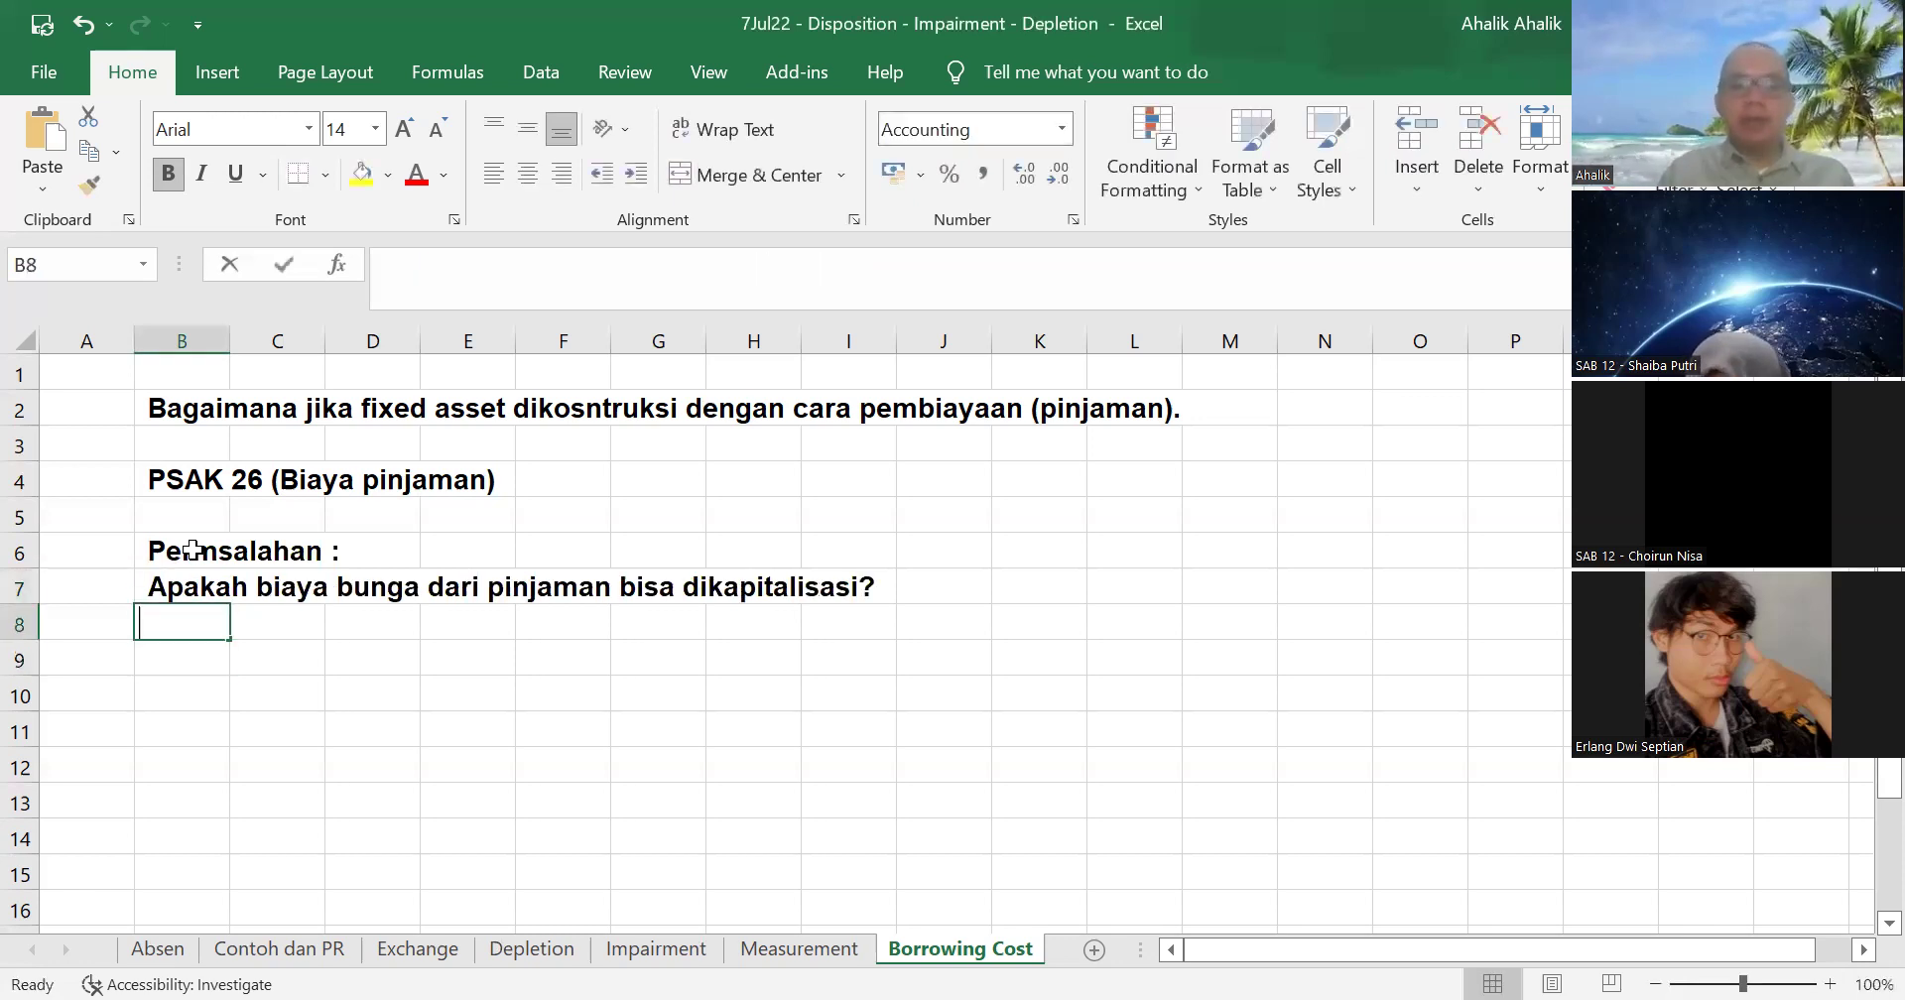
text(Jawab : Bis)
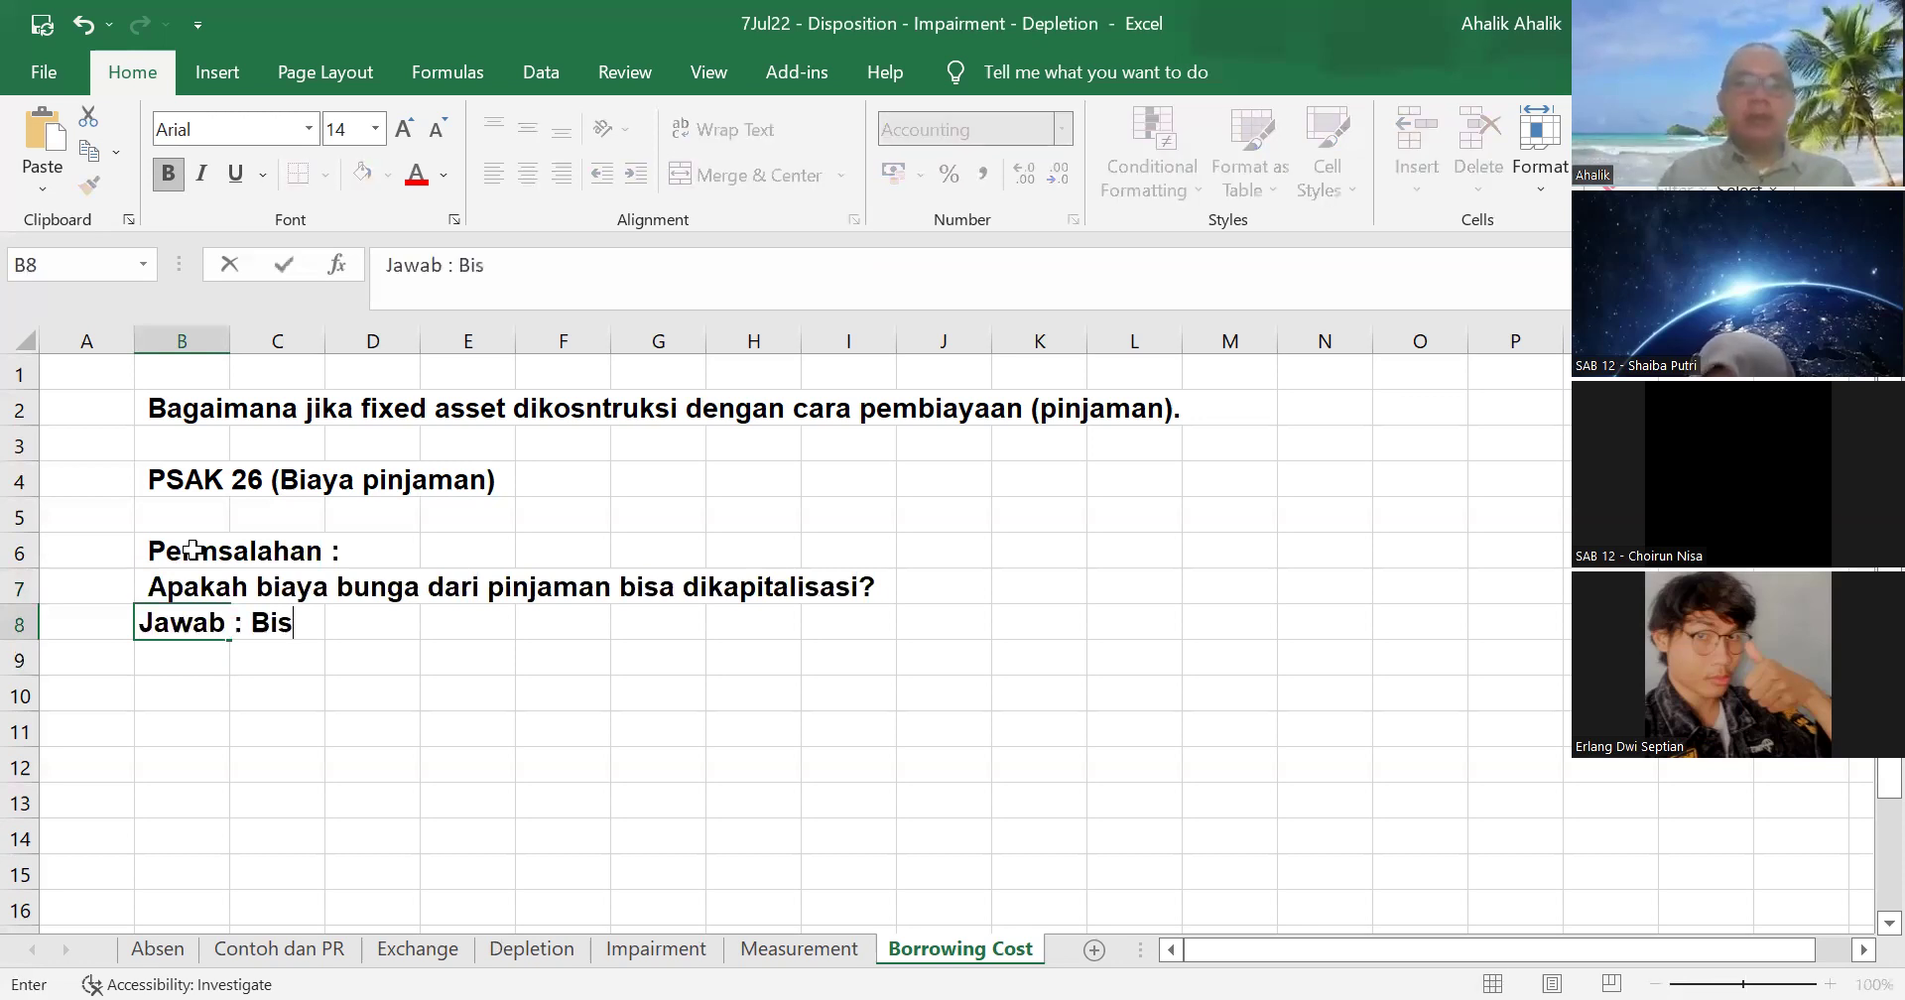
text(a)
key(Return)
key(Return)
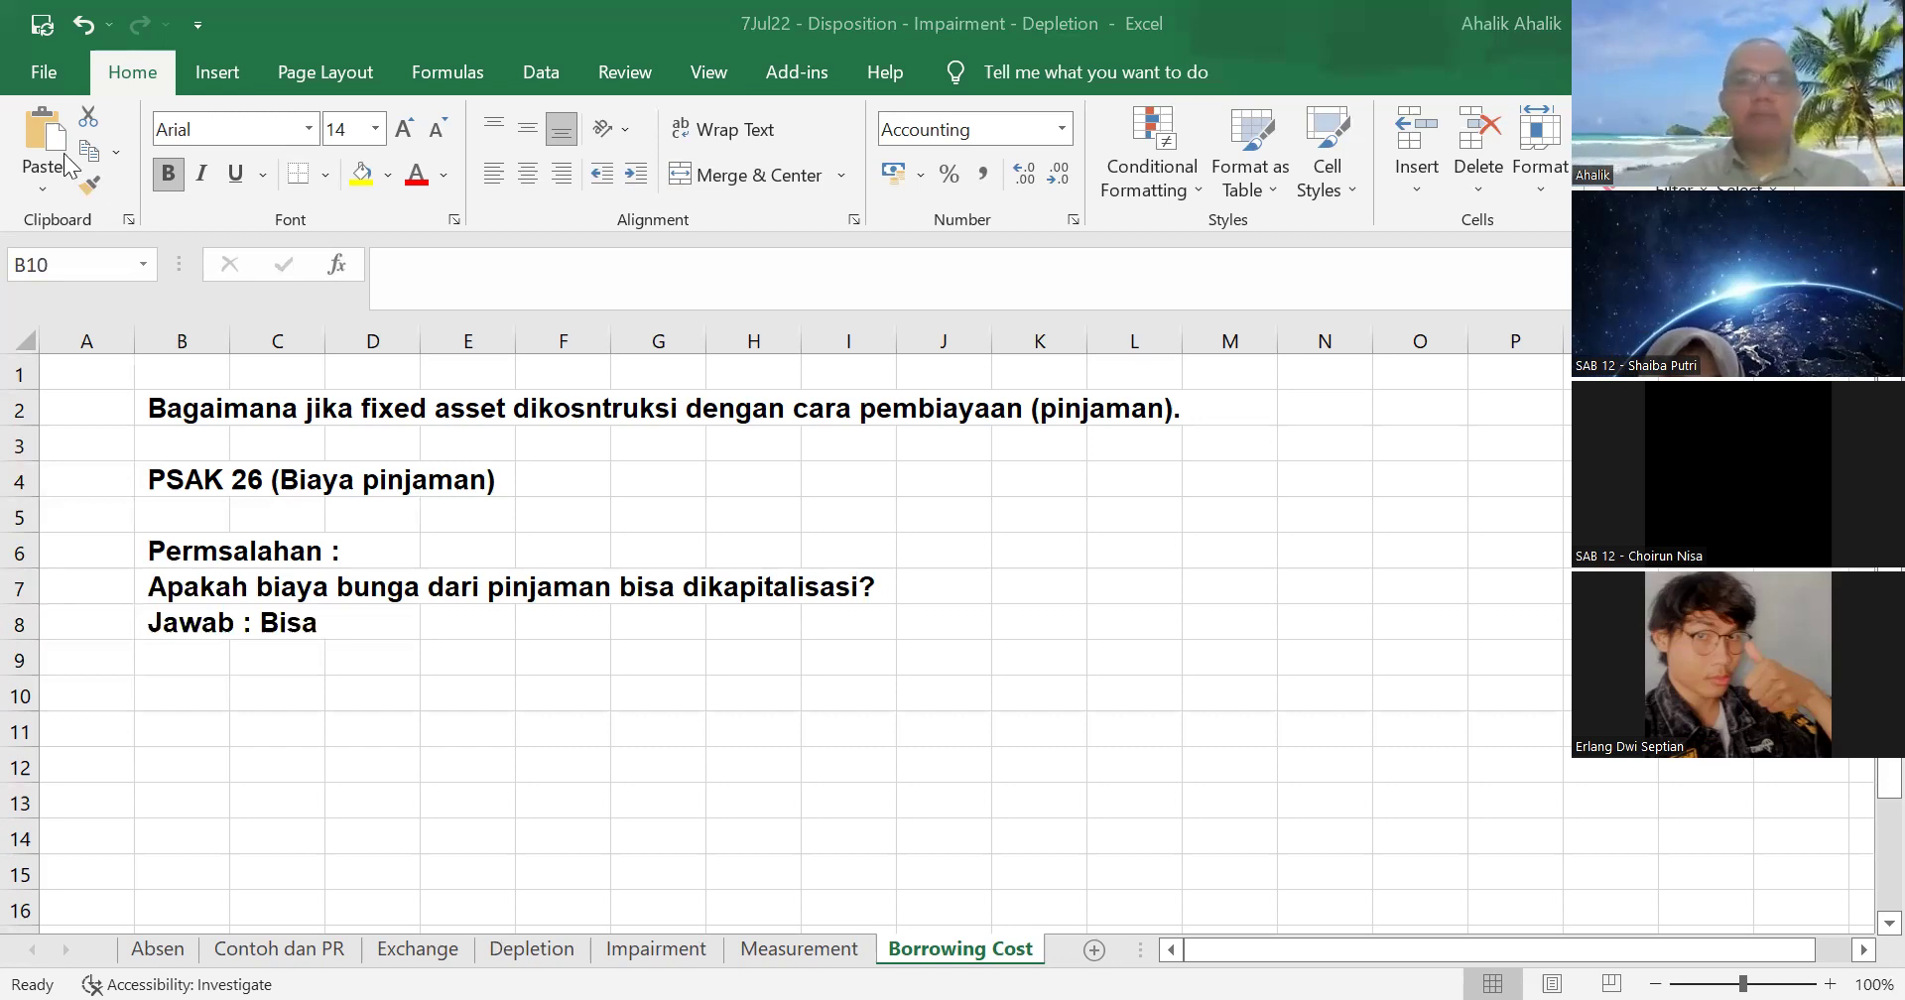
- Paste the copied picture of definition paragraph 05 at B10 and enlarge it to slightly past column K and down to row 18
key(ctrl+v)
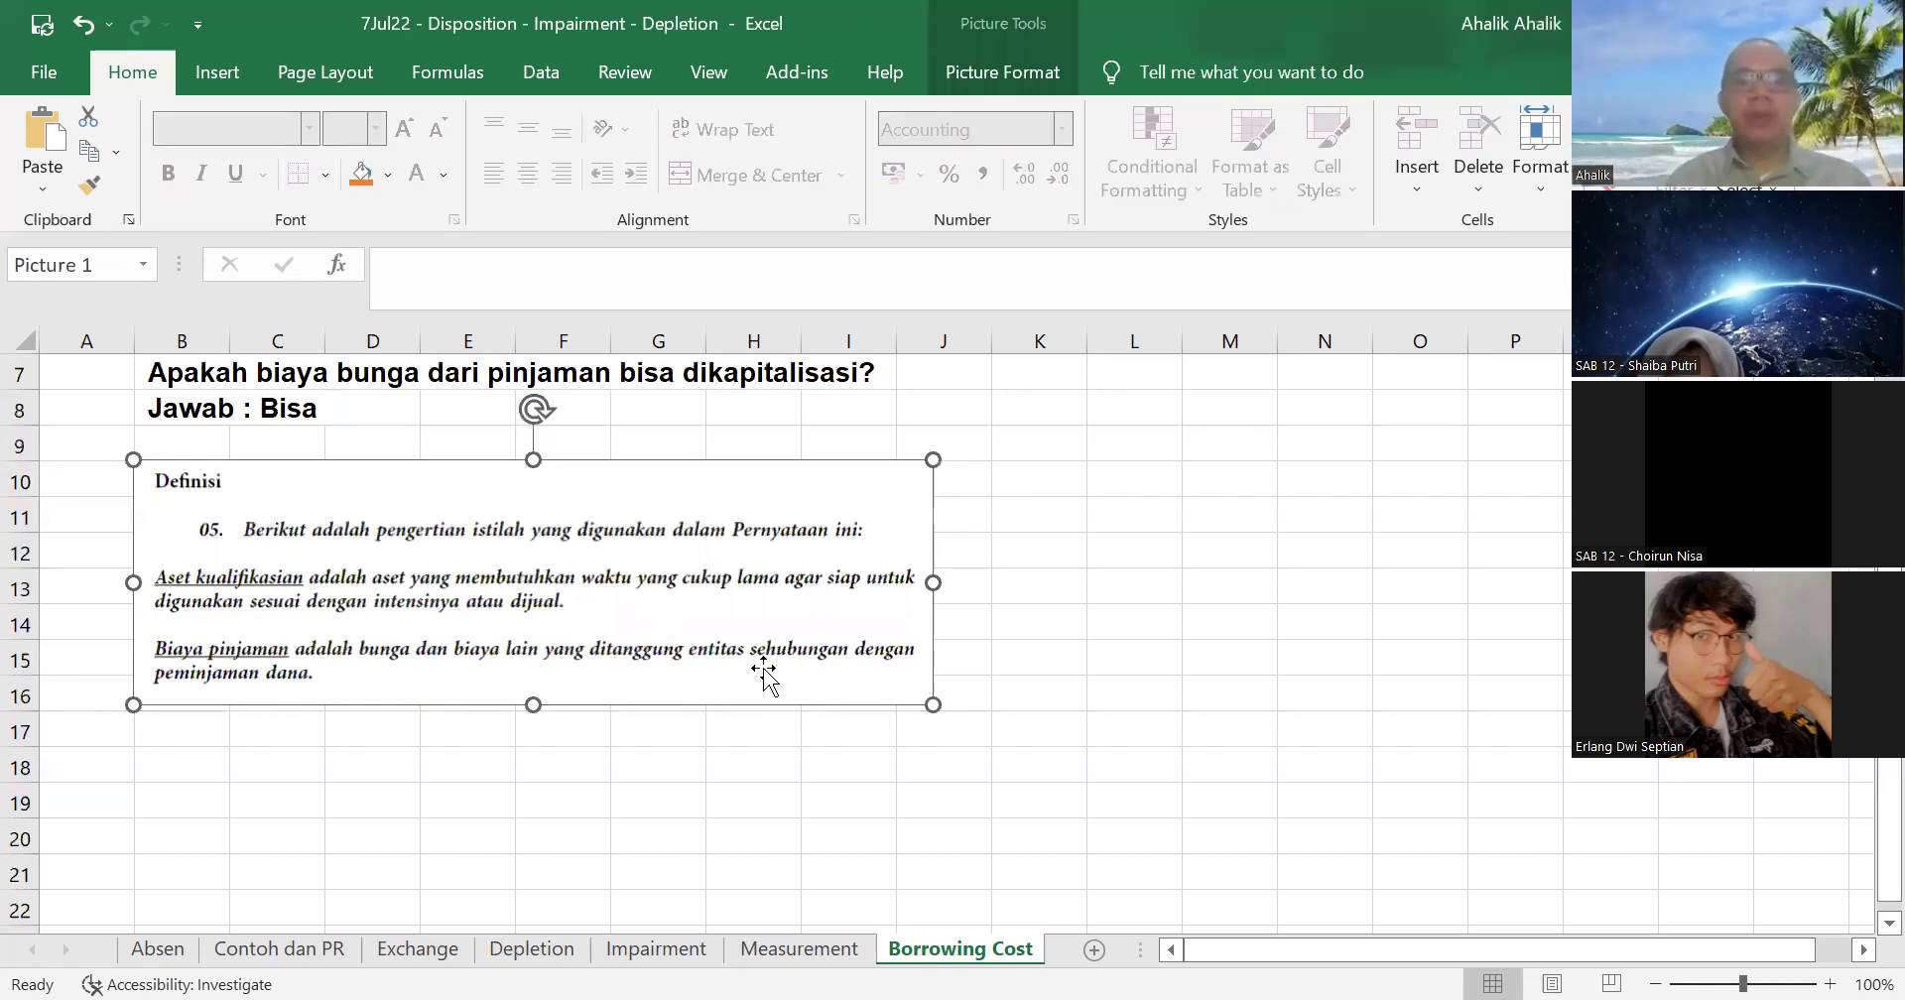
drag(932, 705, 1070, 759)
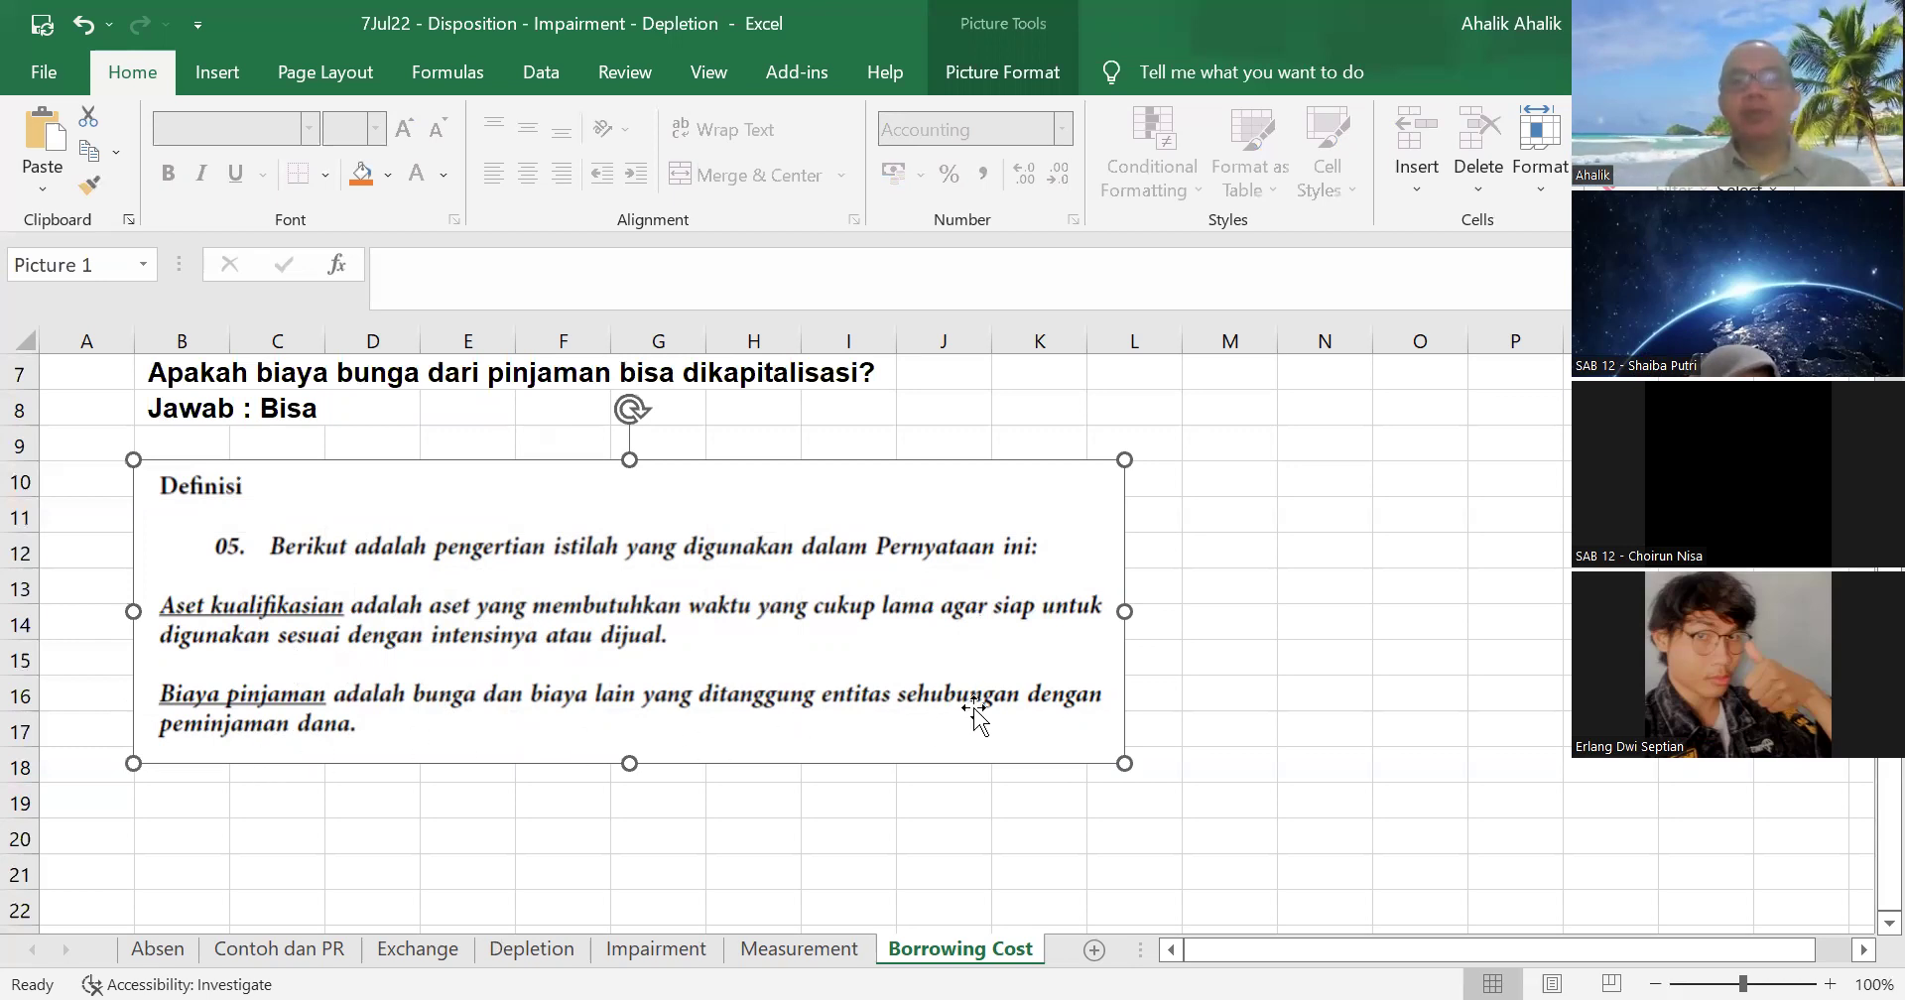
click(209, 803)
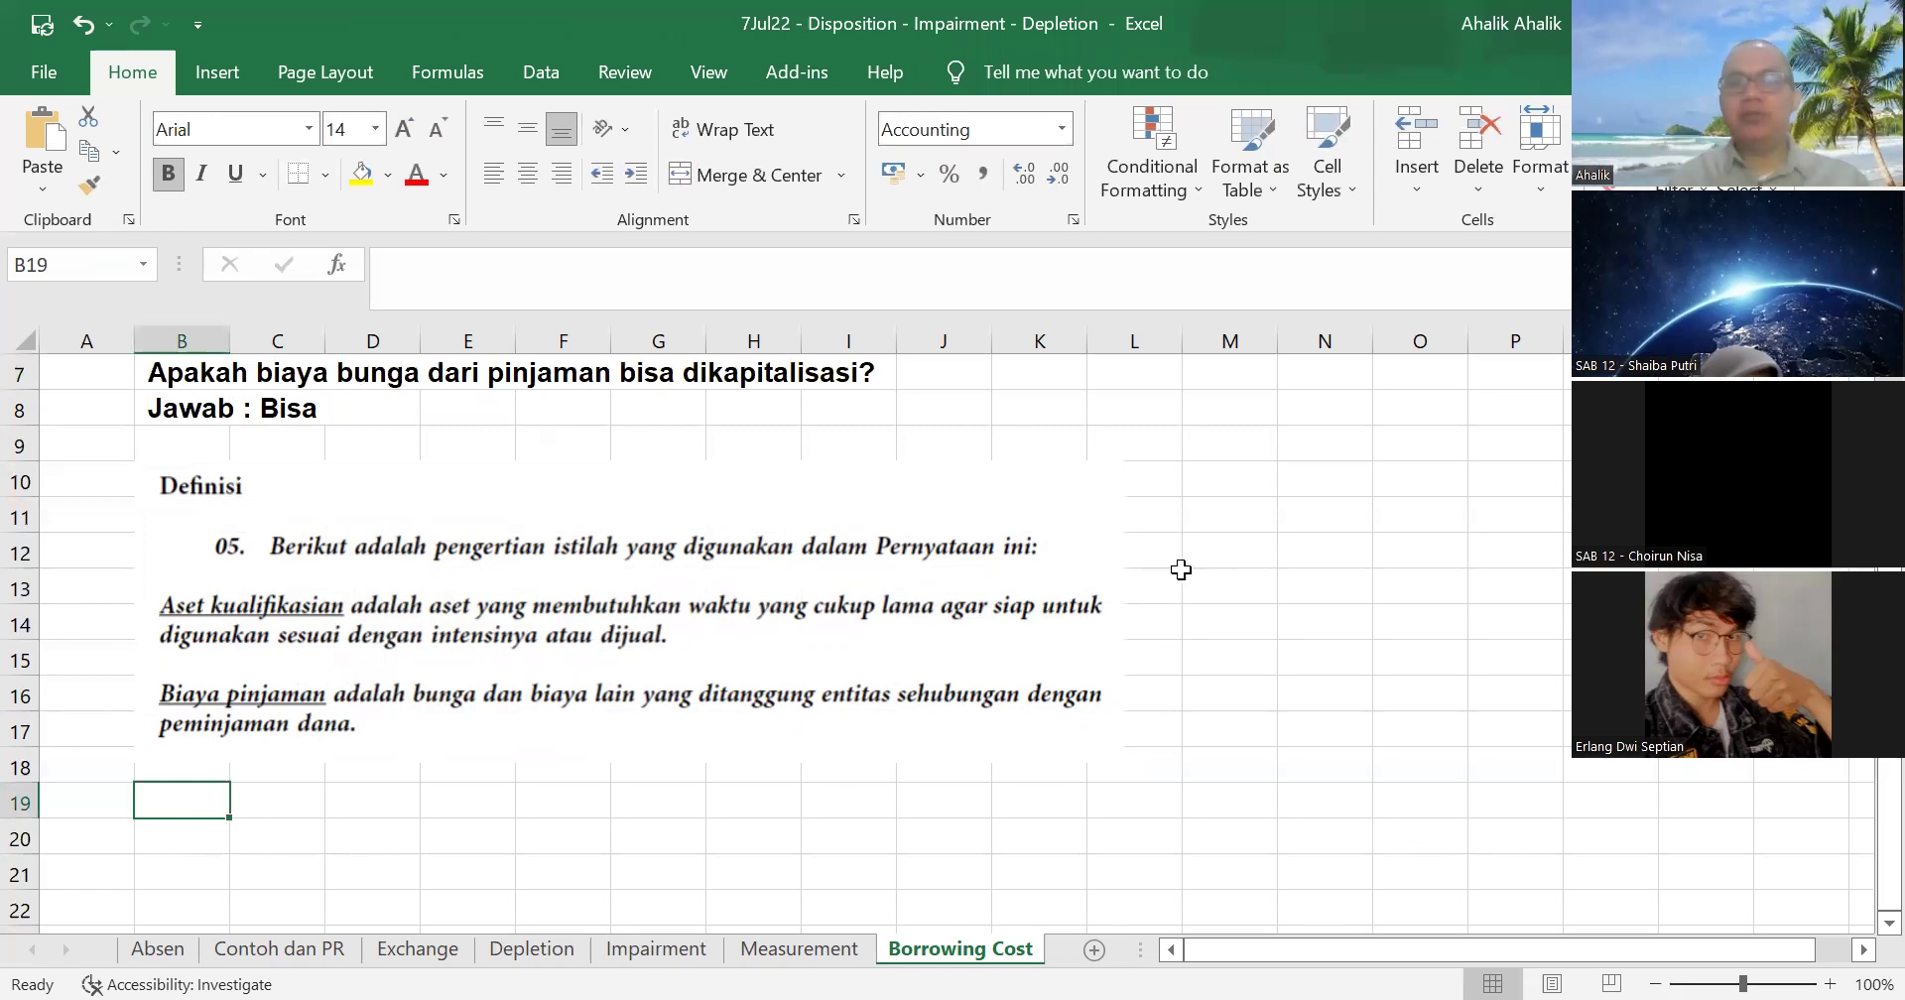
scroll(1179, 567, down, 2)
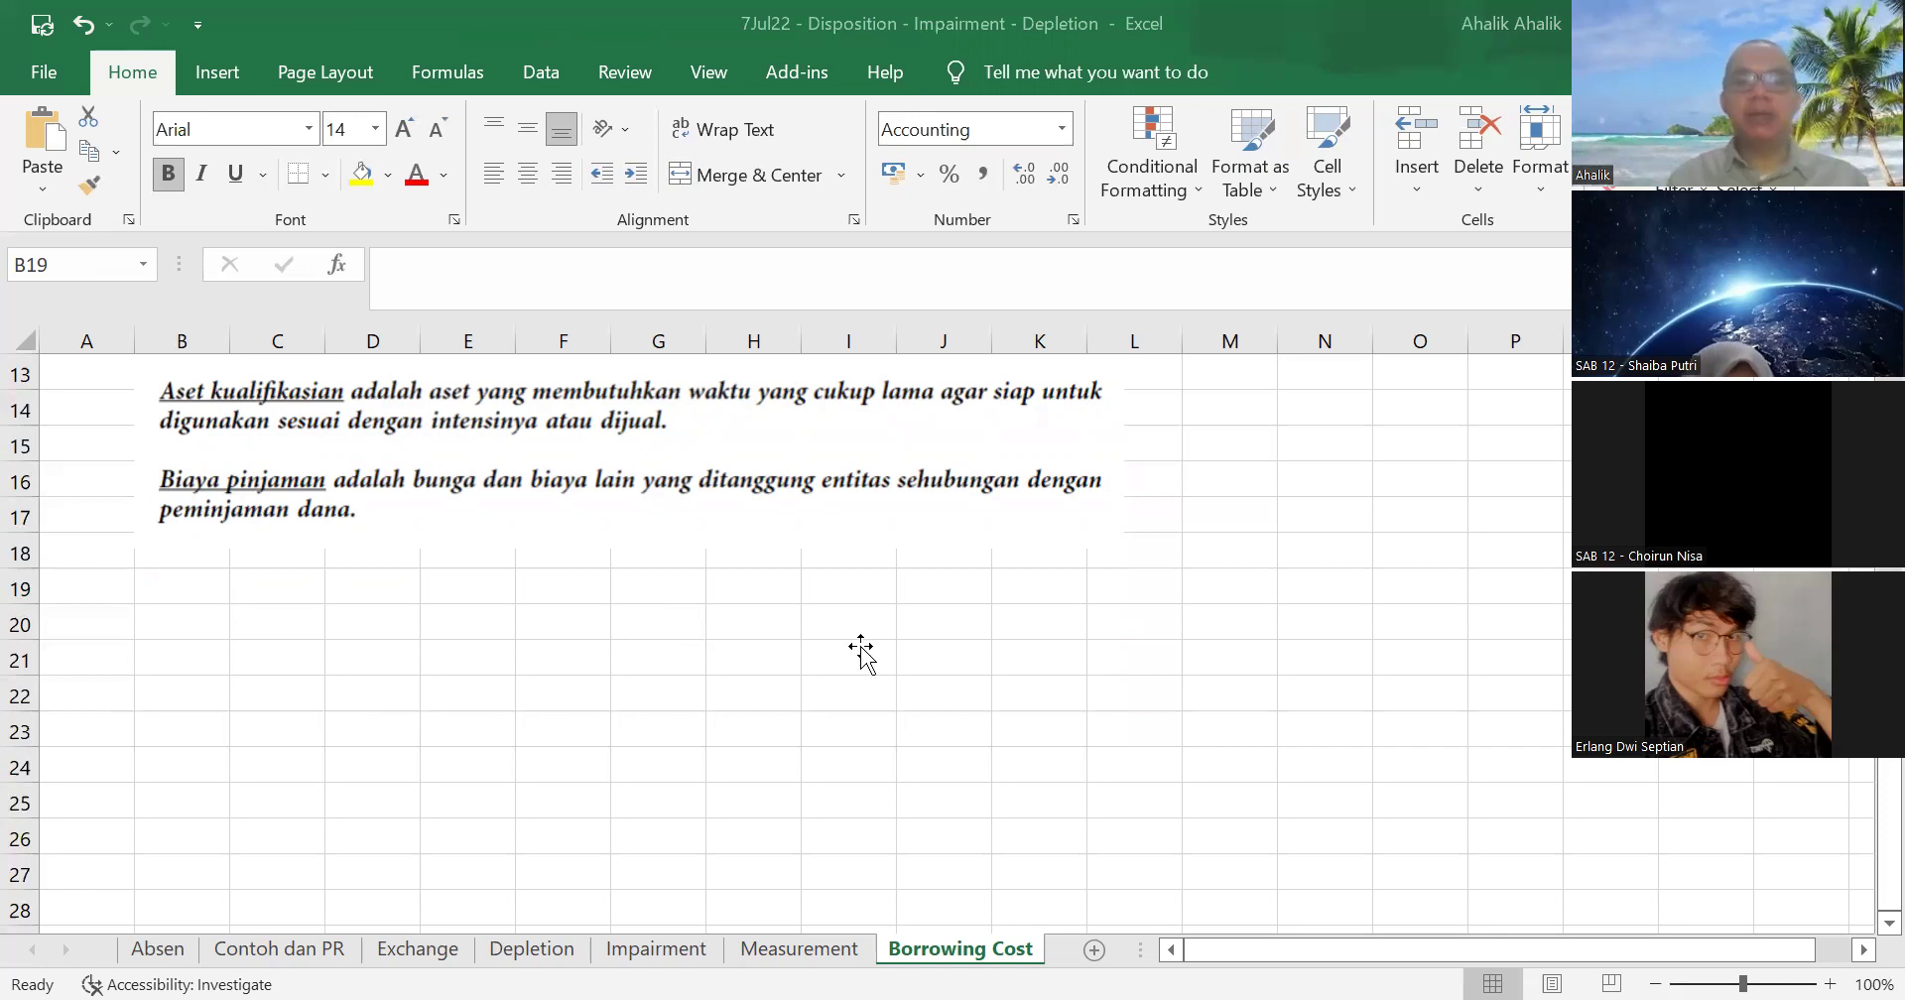
key(ctrl+v)
drag(918, 676, 1087, 744)
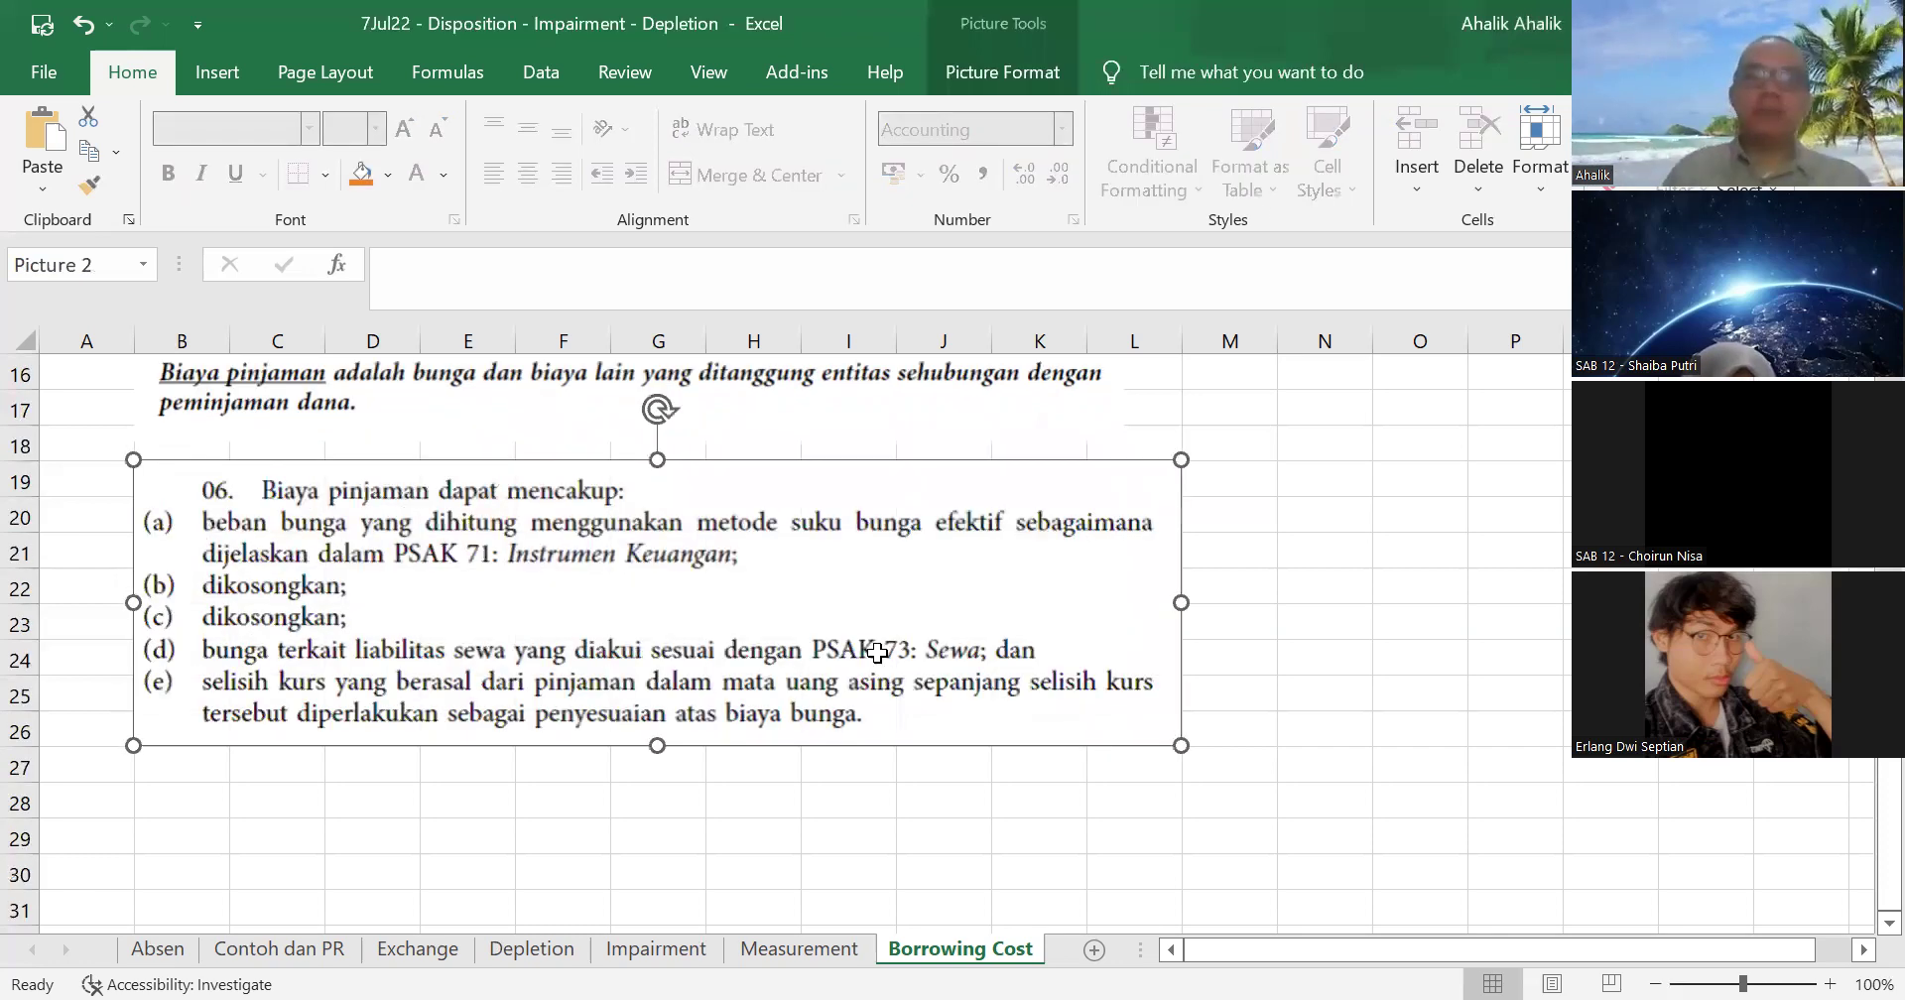
key(Delete)
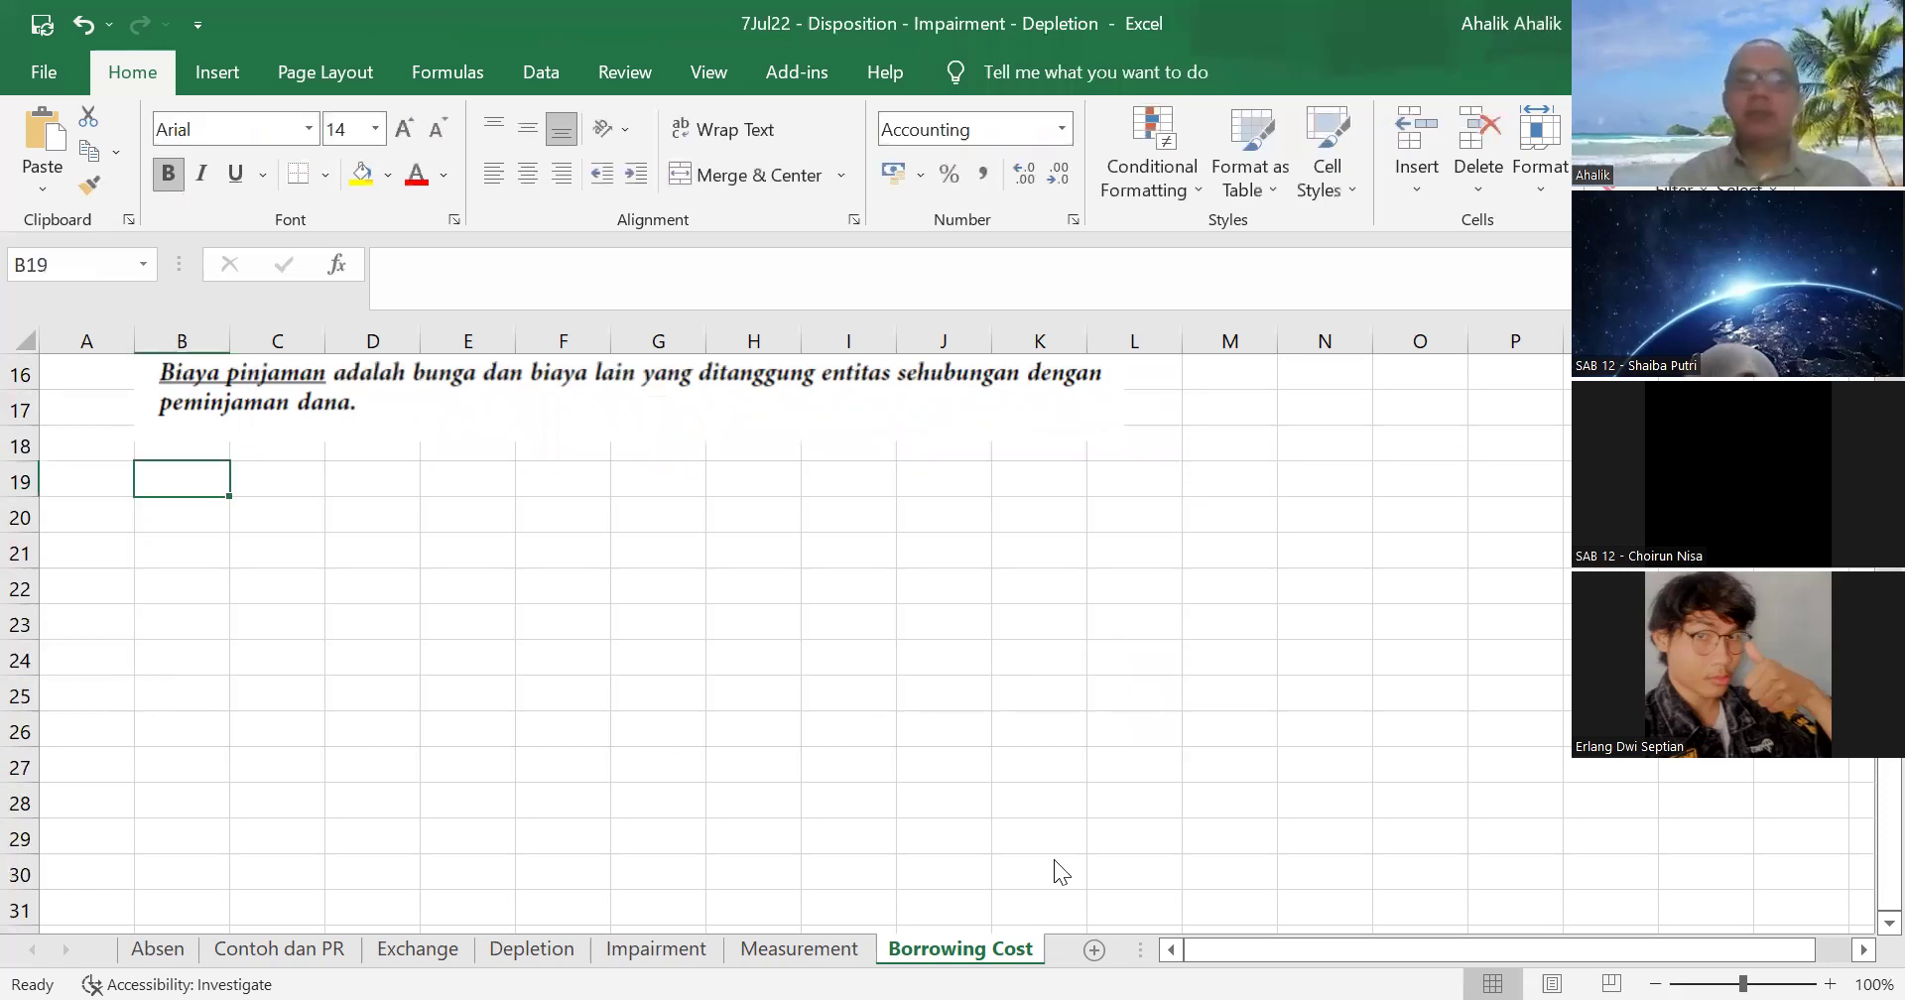
- Paste the copied picture of paragraph 07 on qualifying assets at B19 and enlarge it to the end of column K
key(alt+Tab)
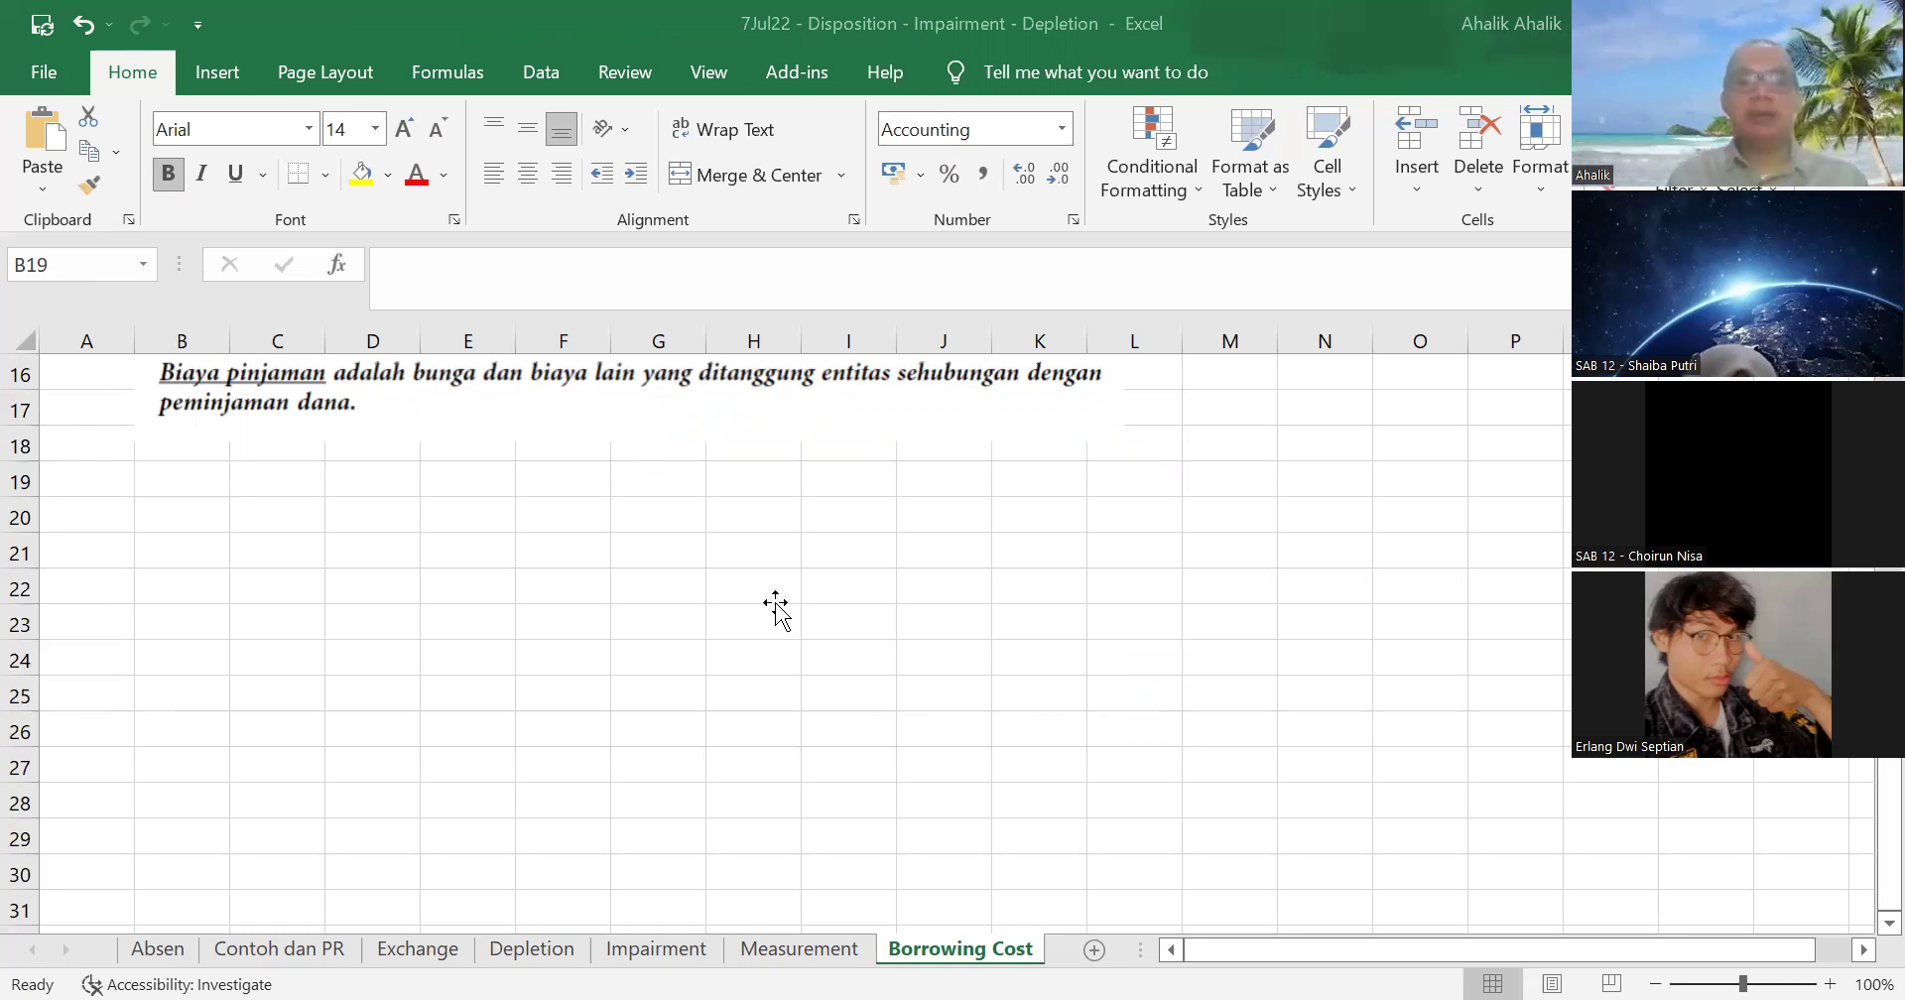
key(ctrl+v)
drag(927, 715, 1086, 765)
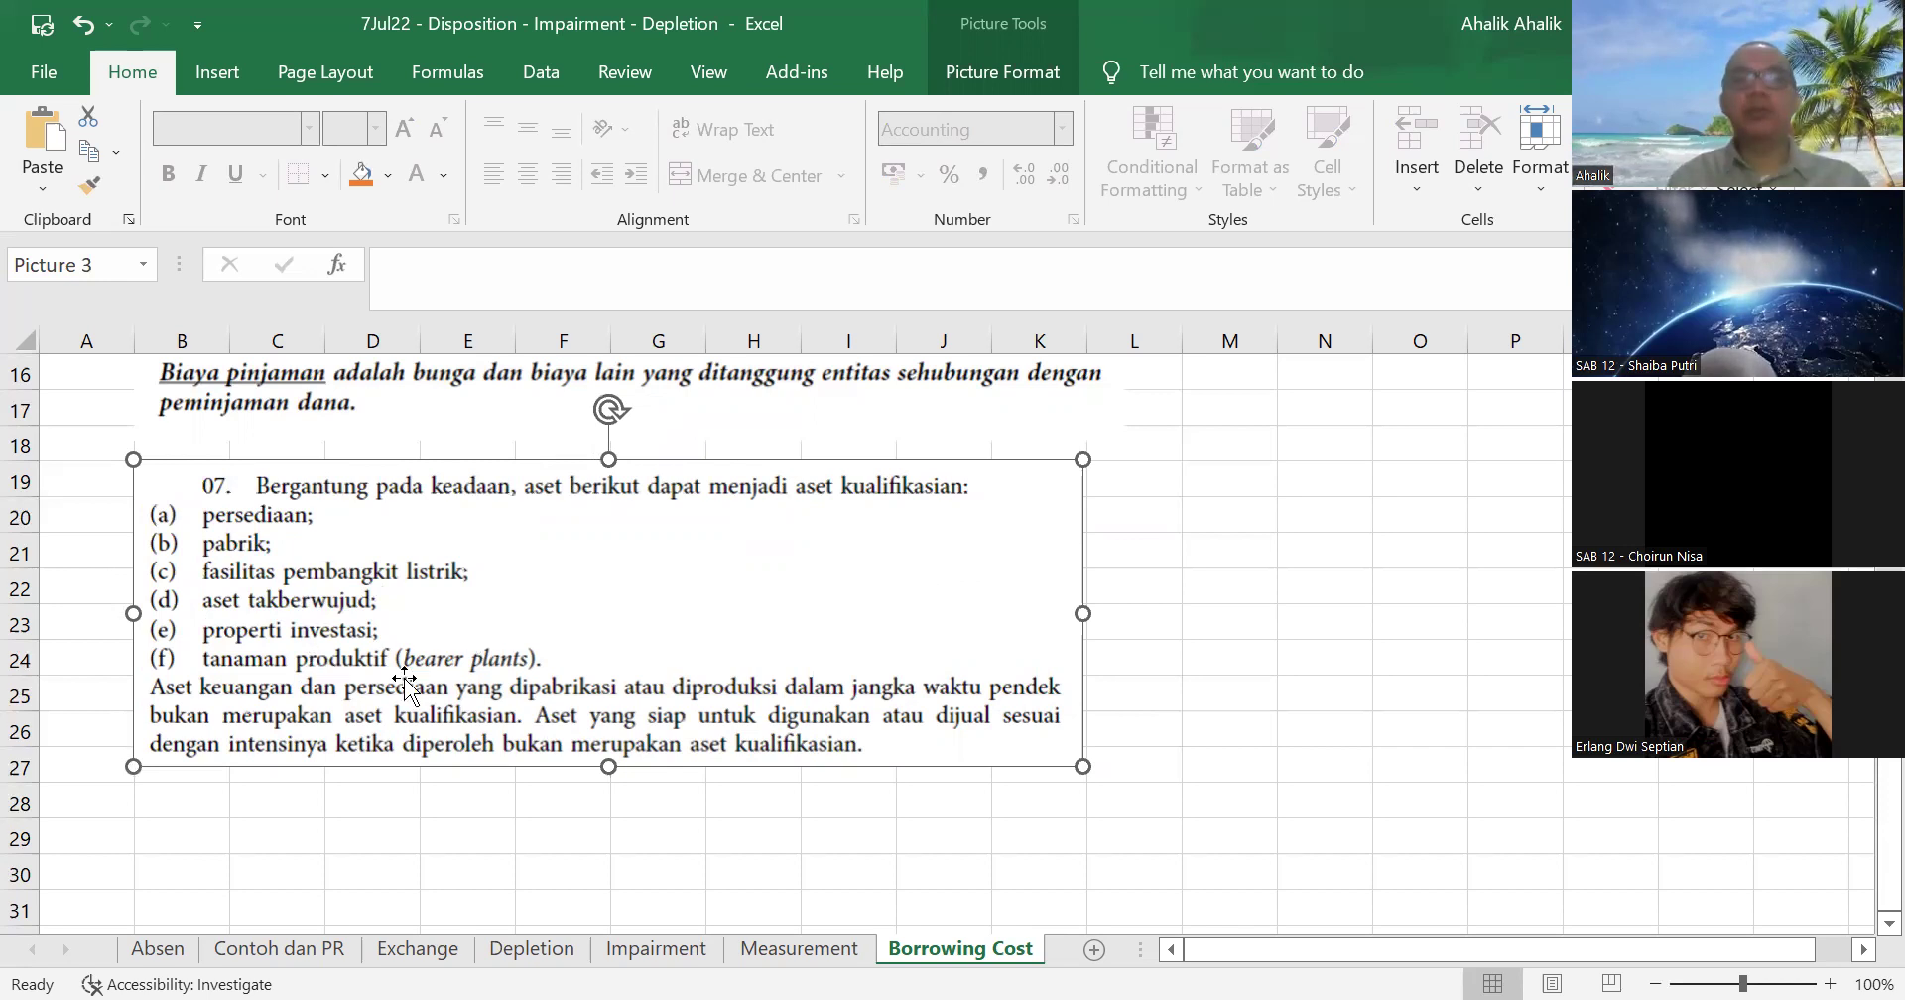
- Enter "Misal :" in B30 and "Perusahaan membangun gedung selama 1 tahun dengan pengeluaran sbb :" in B31
scroll(467, 723, down, 1)
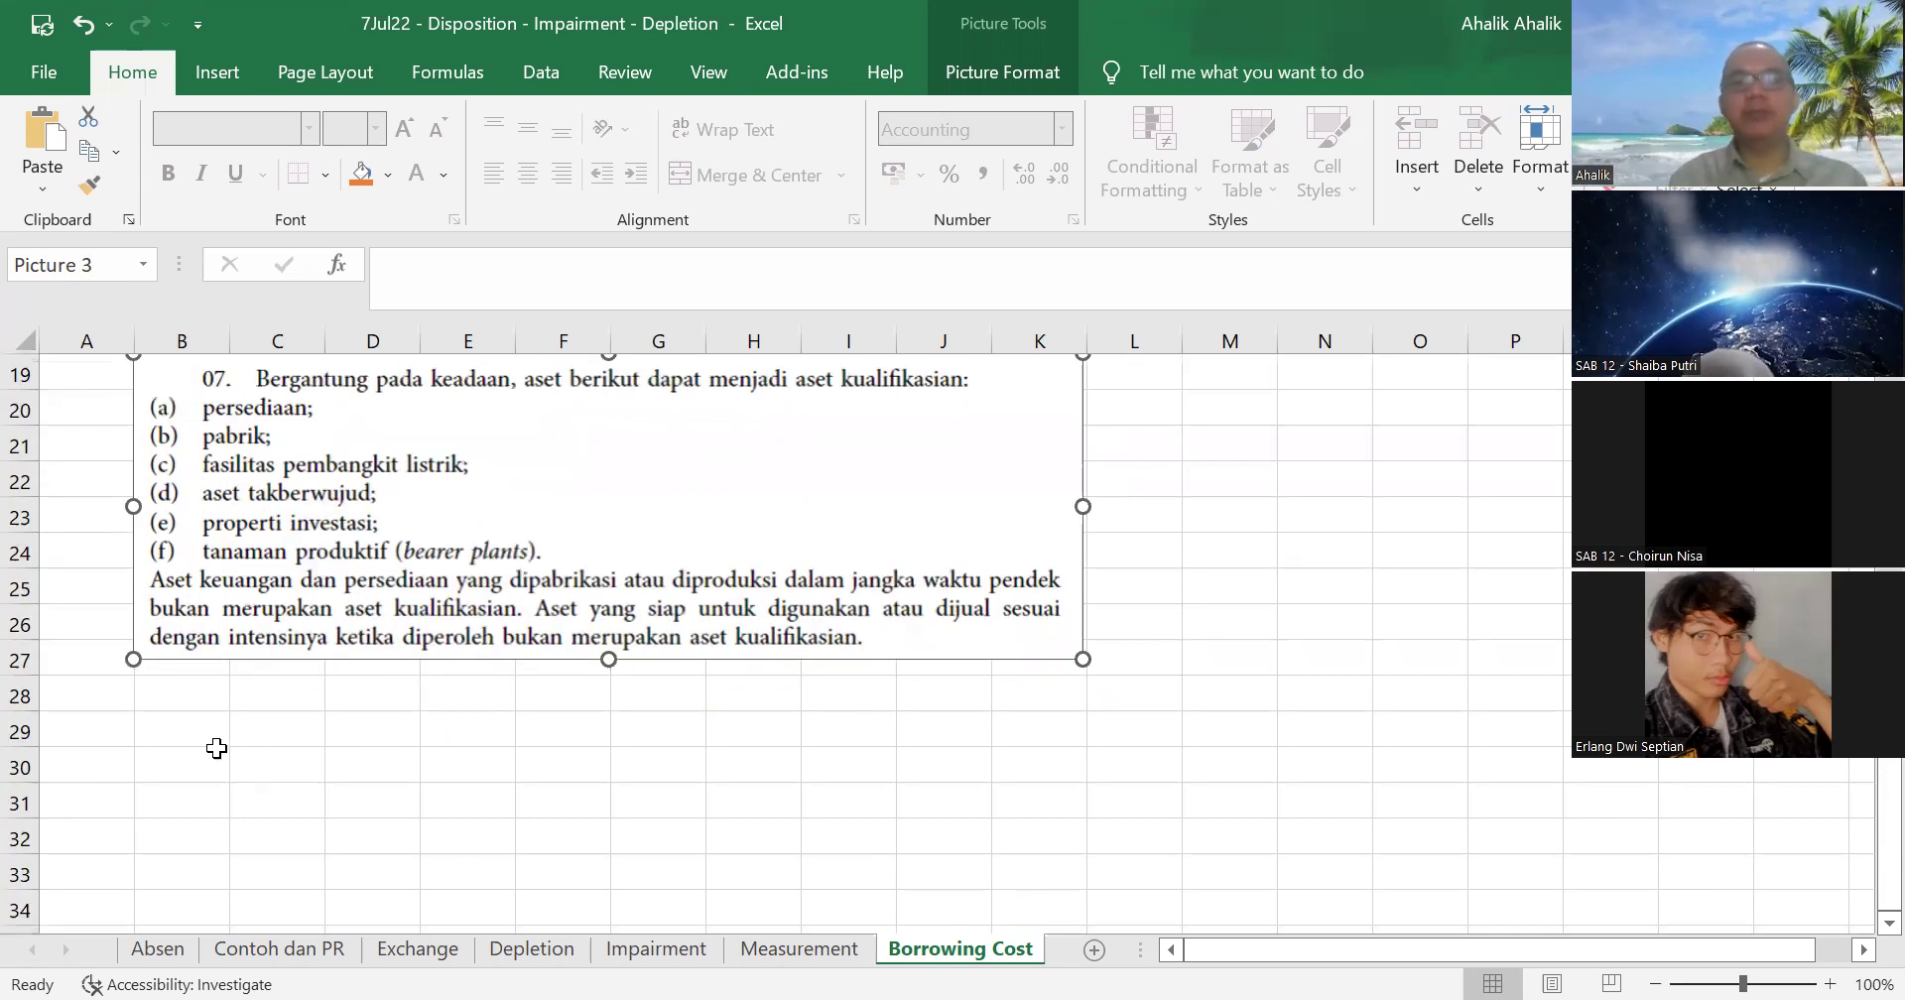
click(216, 750)
text(Misal :)
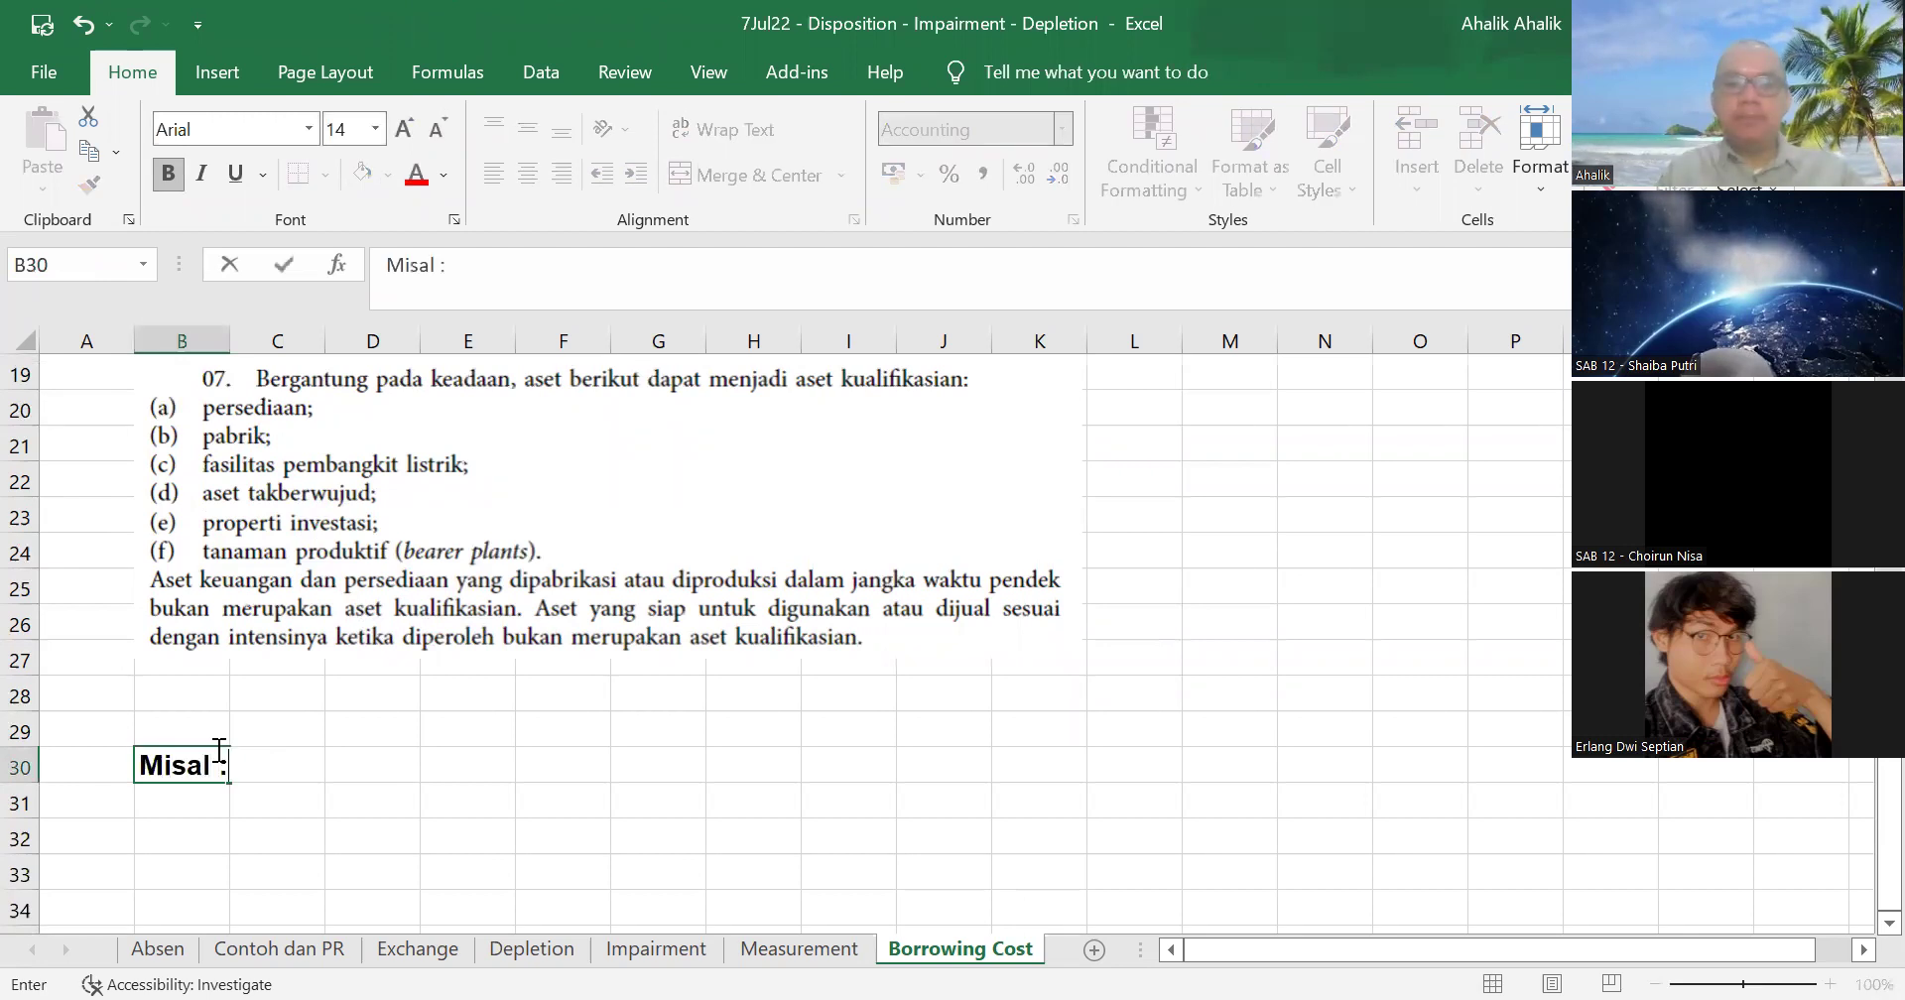
key(Return)
text(Perus)
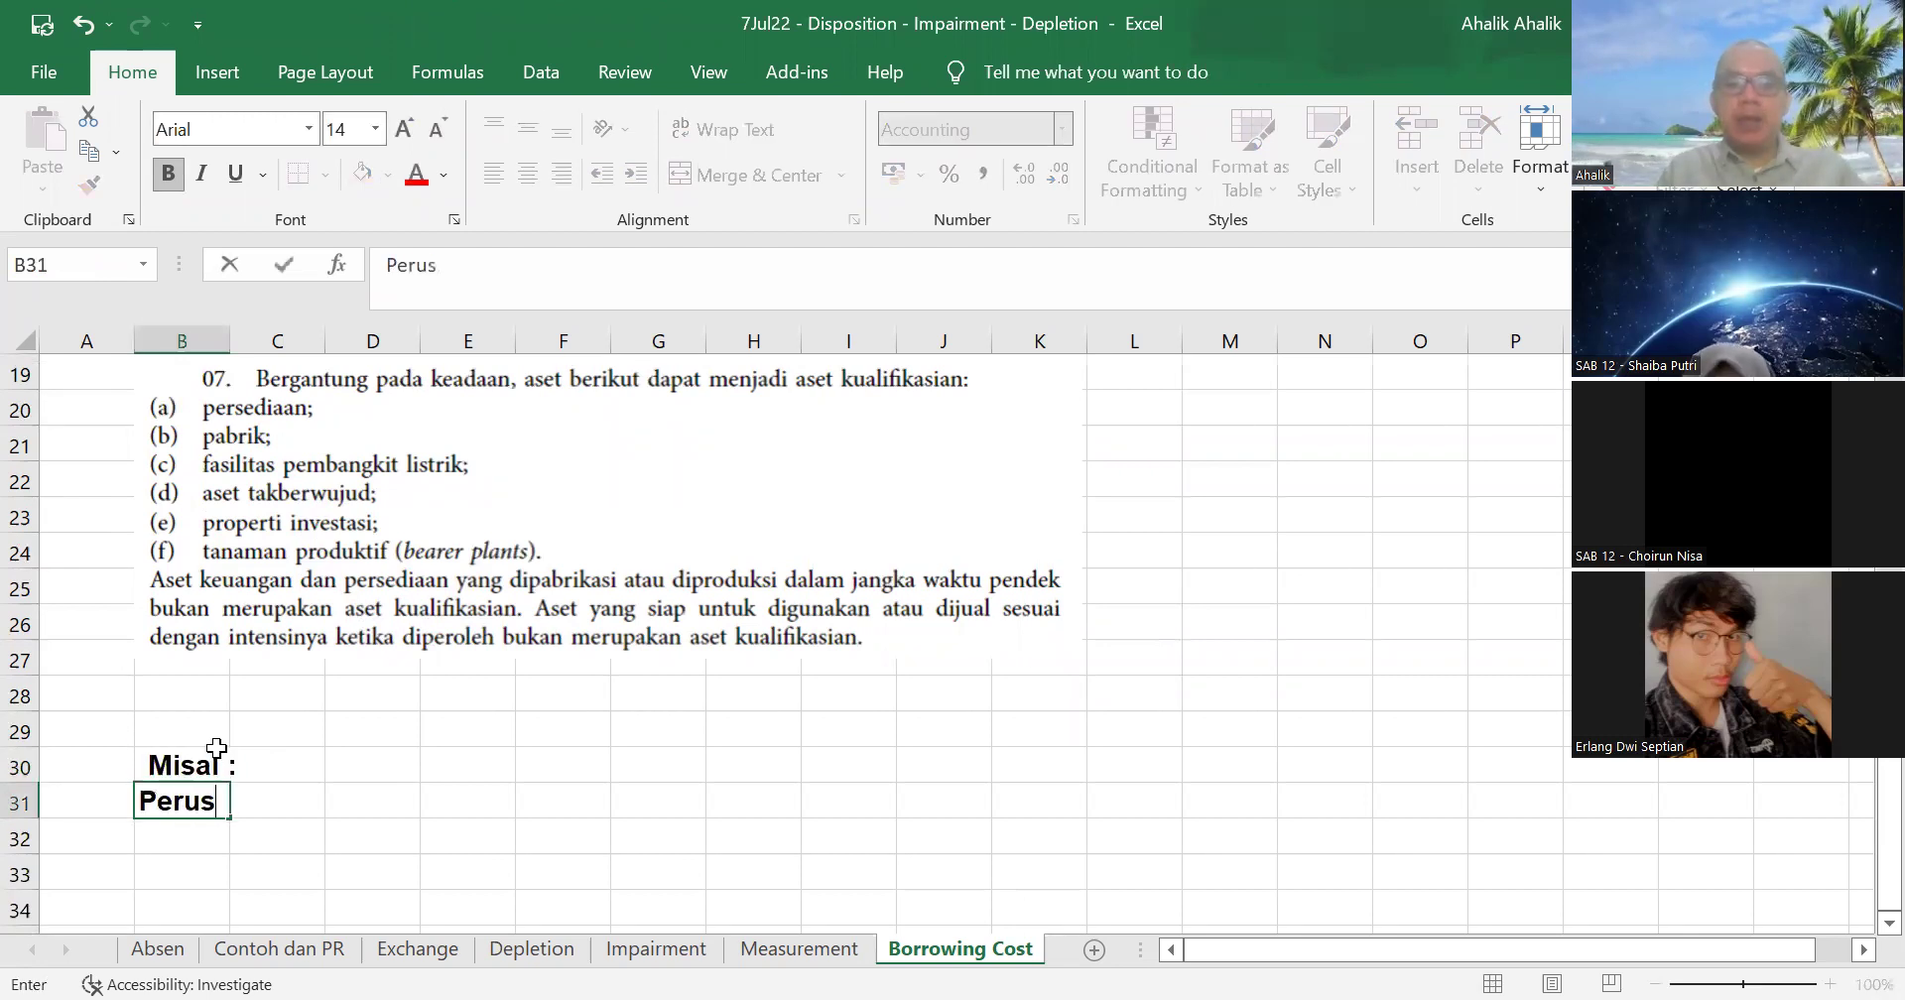
text(ahaan mem)
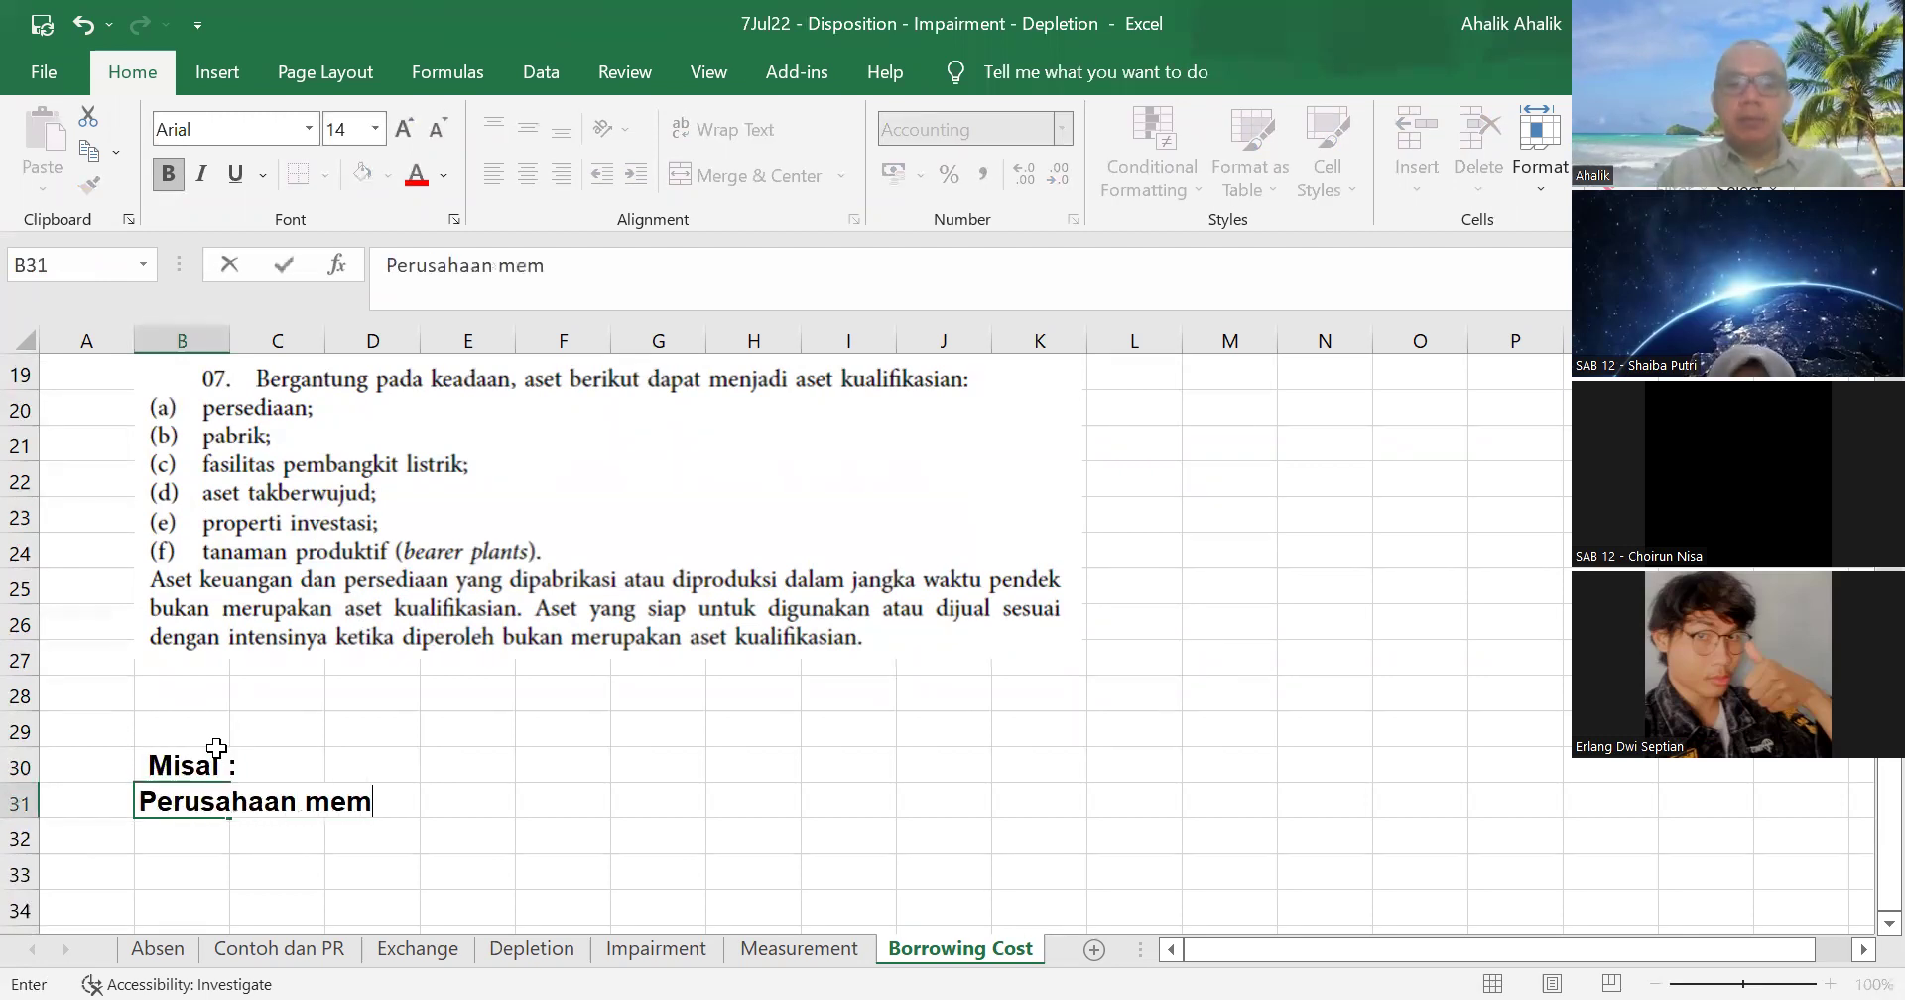
text(bangun gedung s)
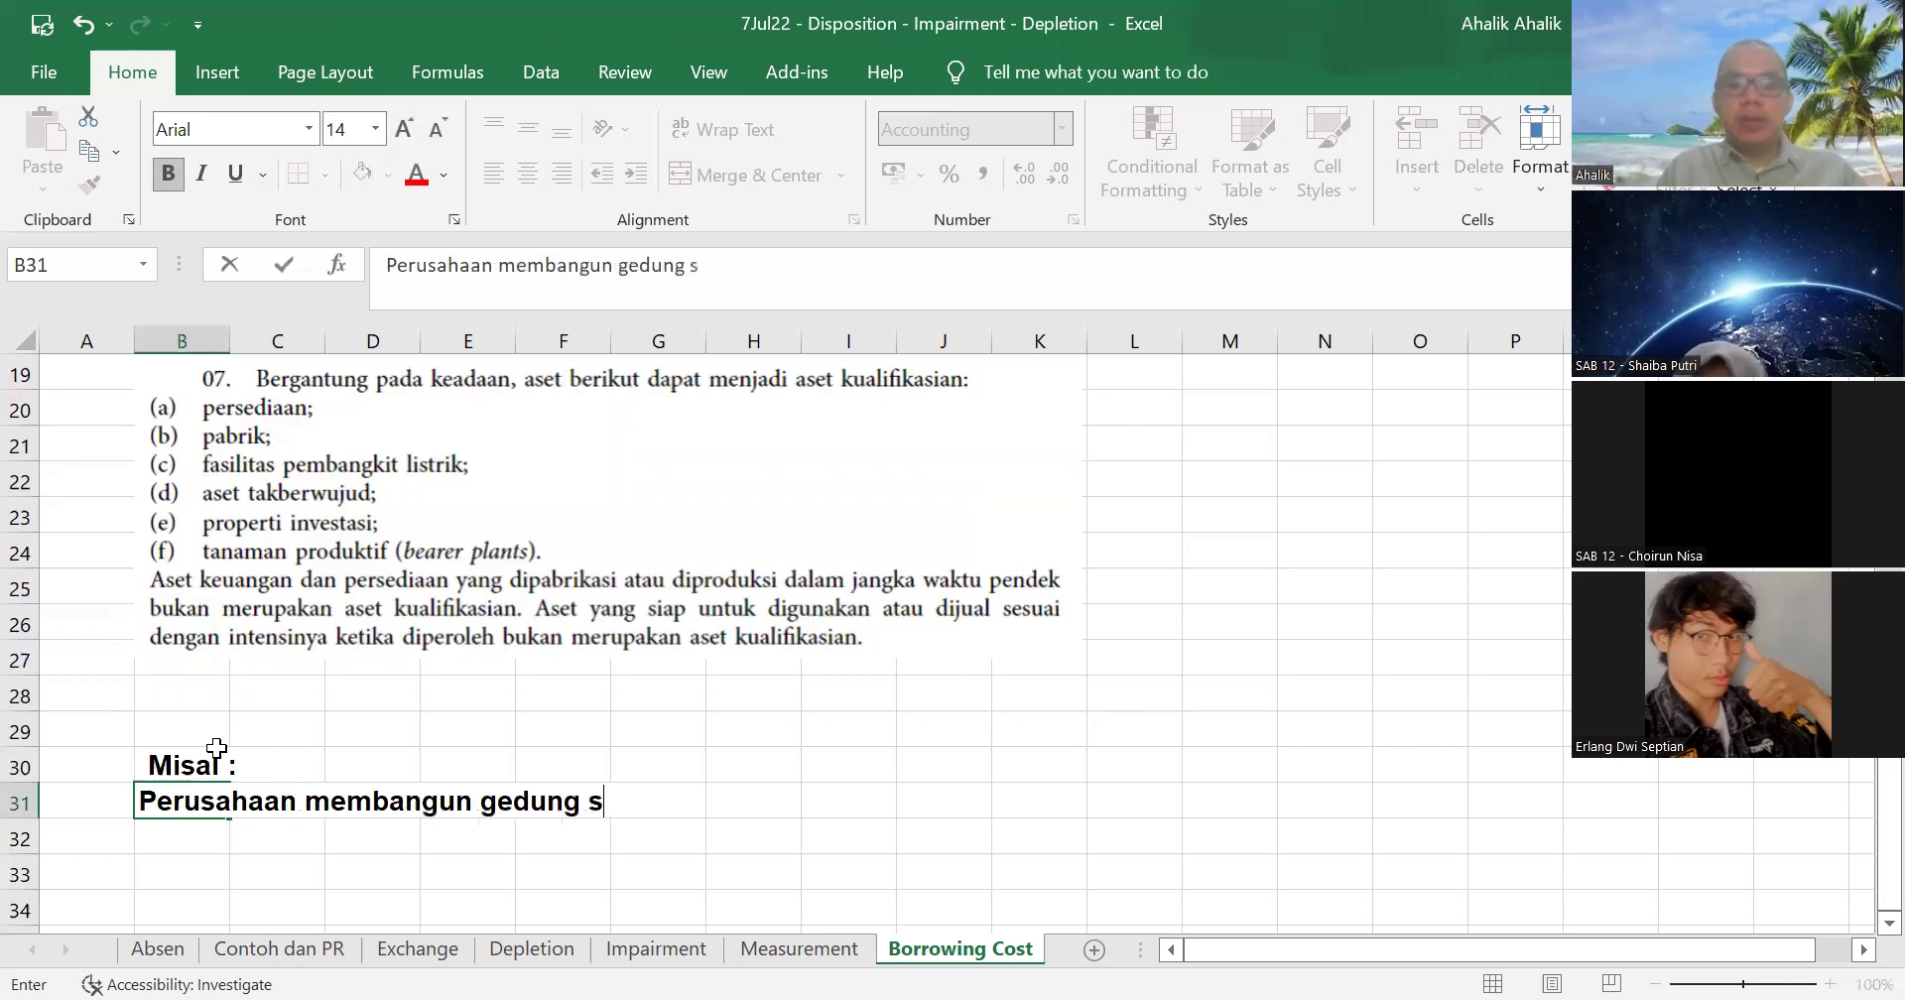
text(elama 1 tahu)
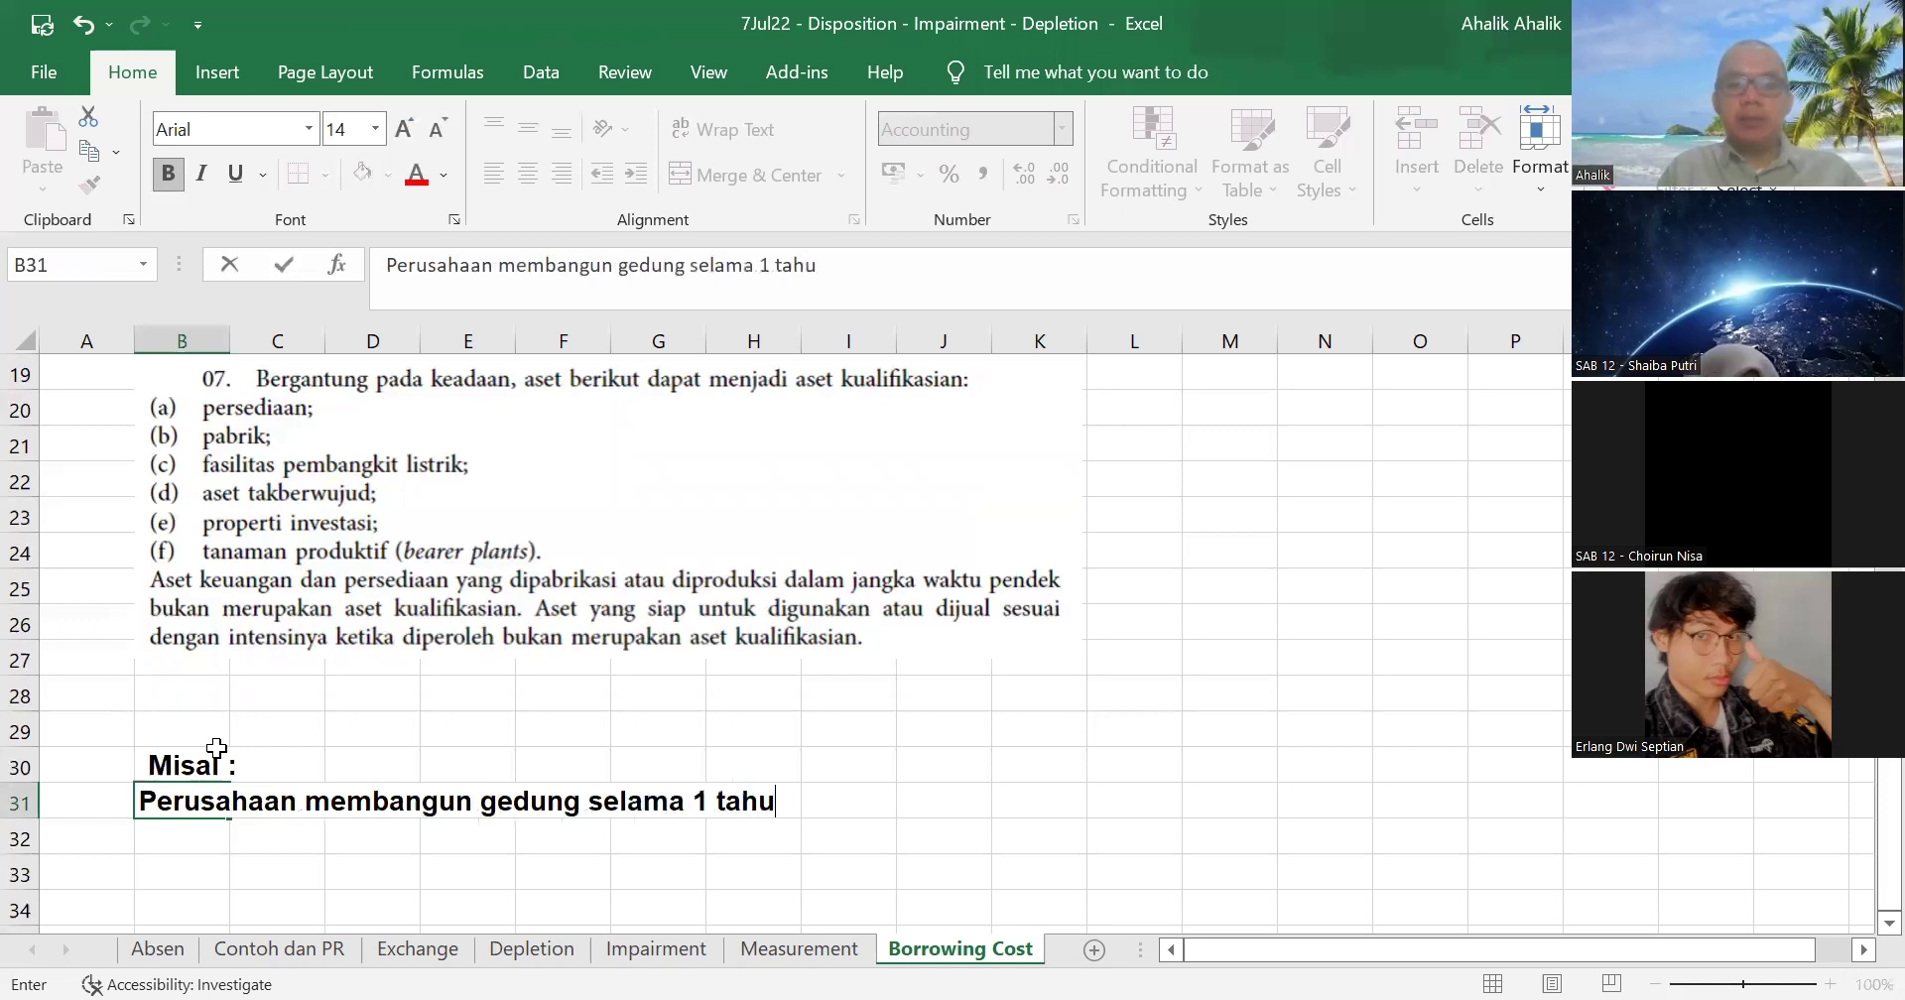
text(n dengan pengel)
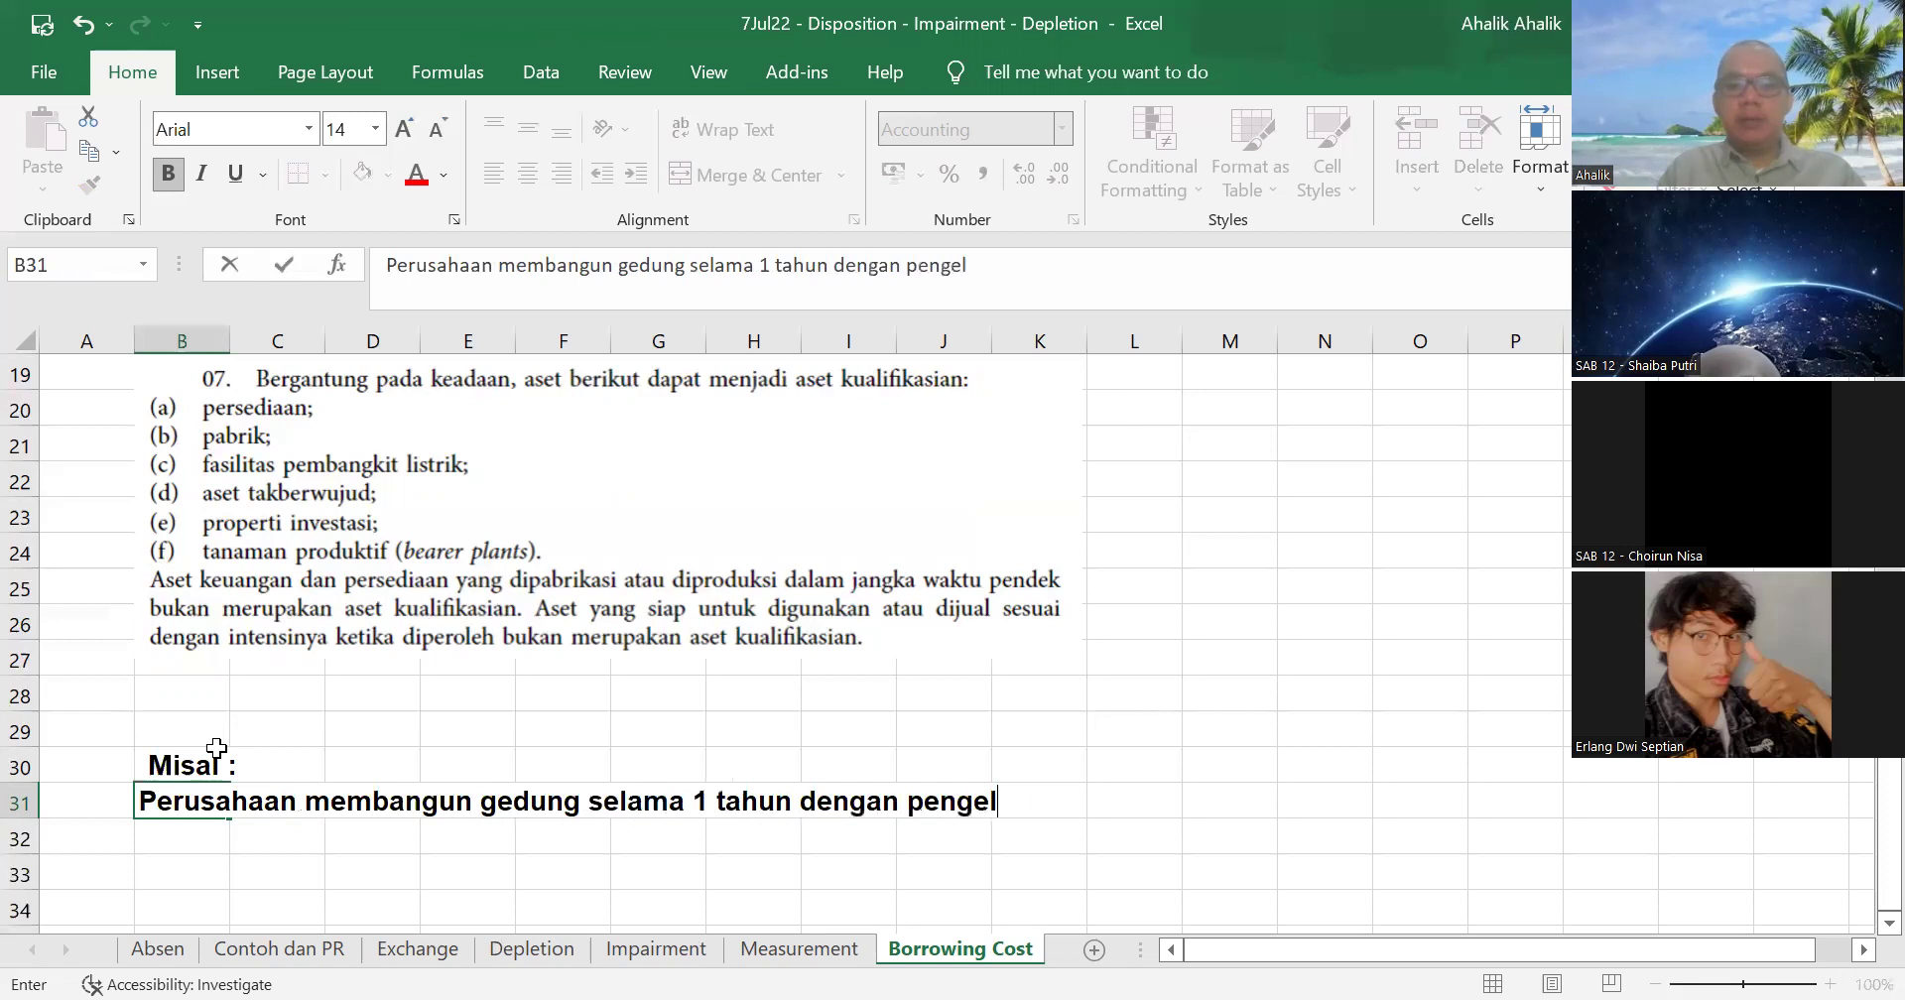
text(uaran sbb :)
key(Return)
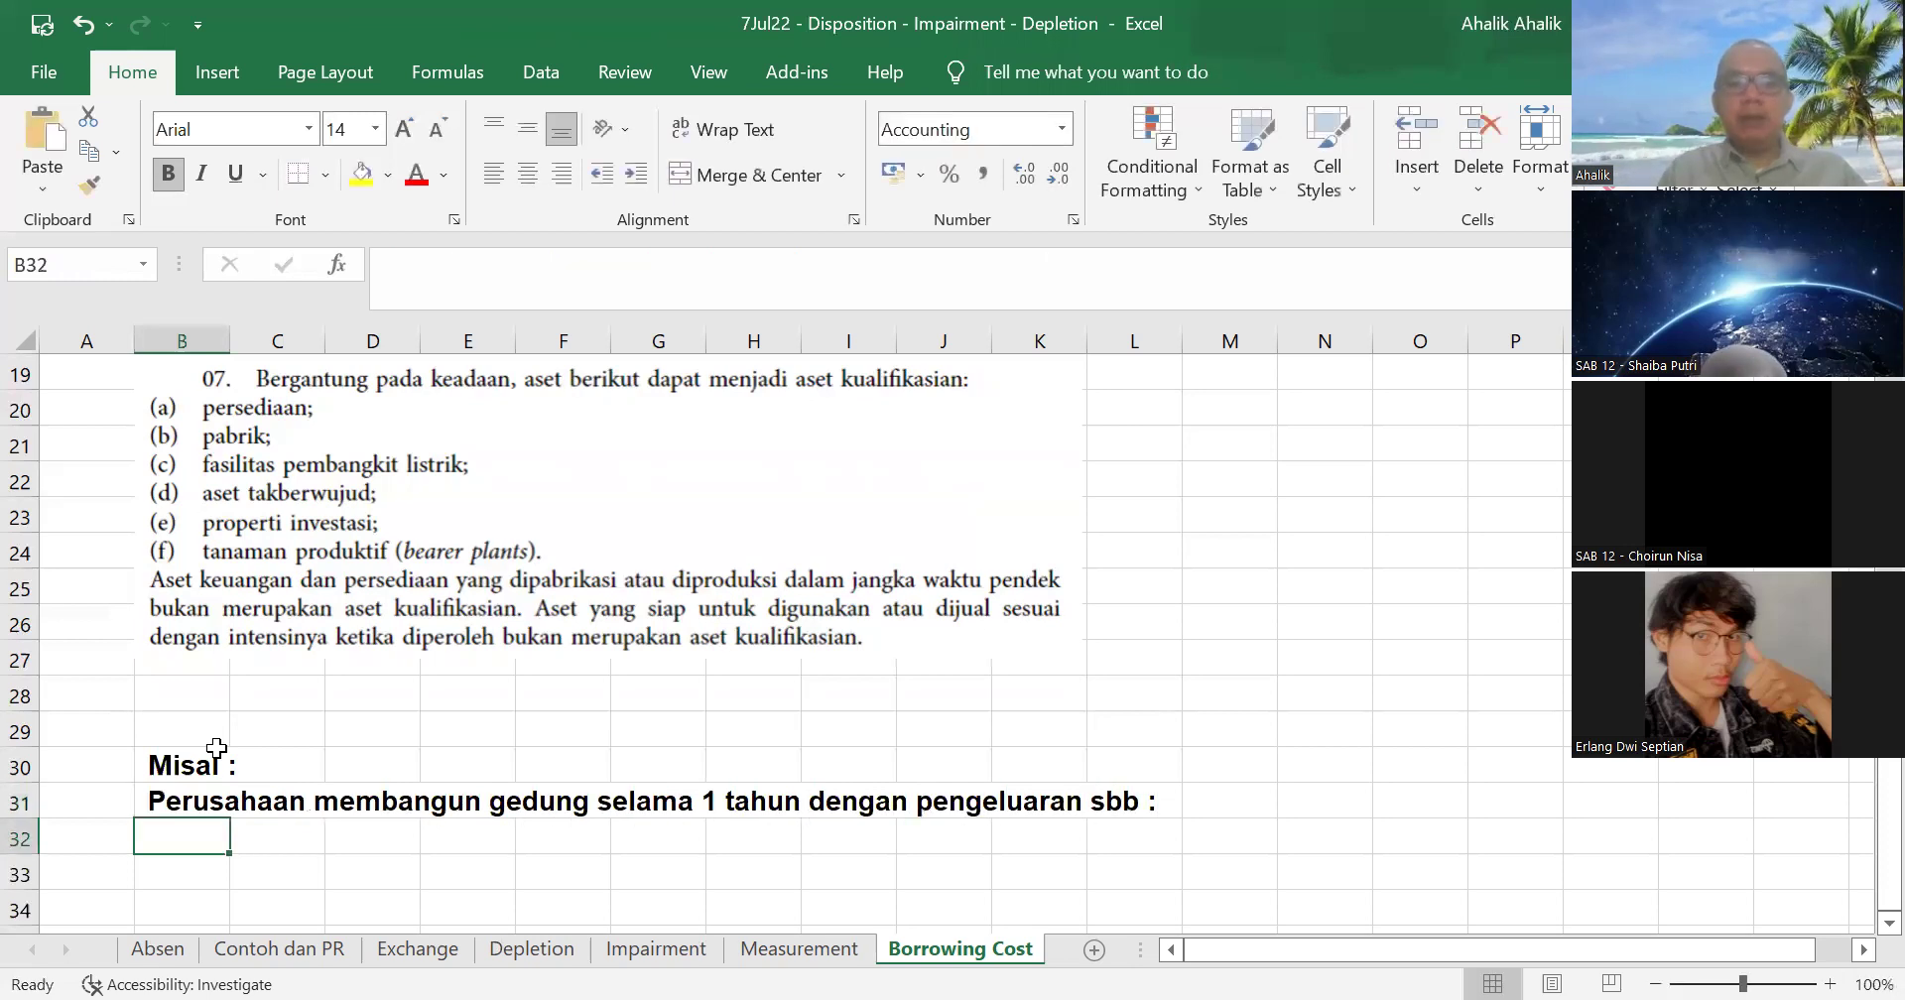
- Enter the month labels Jan, Feb and Mar in cells B32 to B34
text(Jan)
key(BackSpace)
key(BackSpace)
text(an)
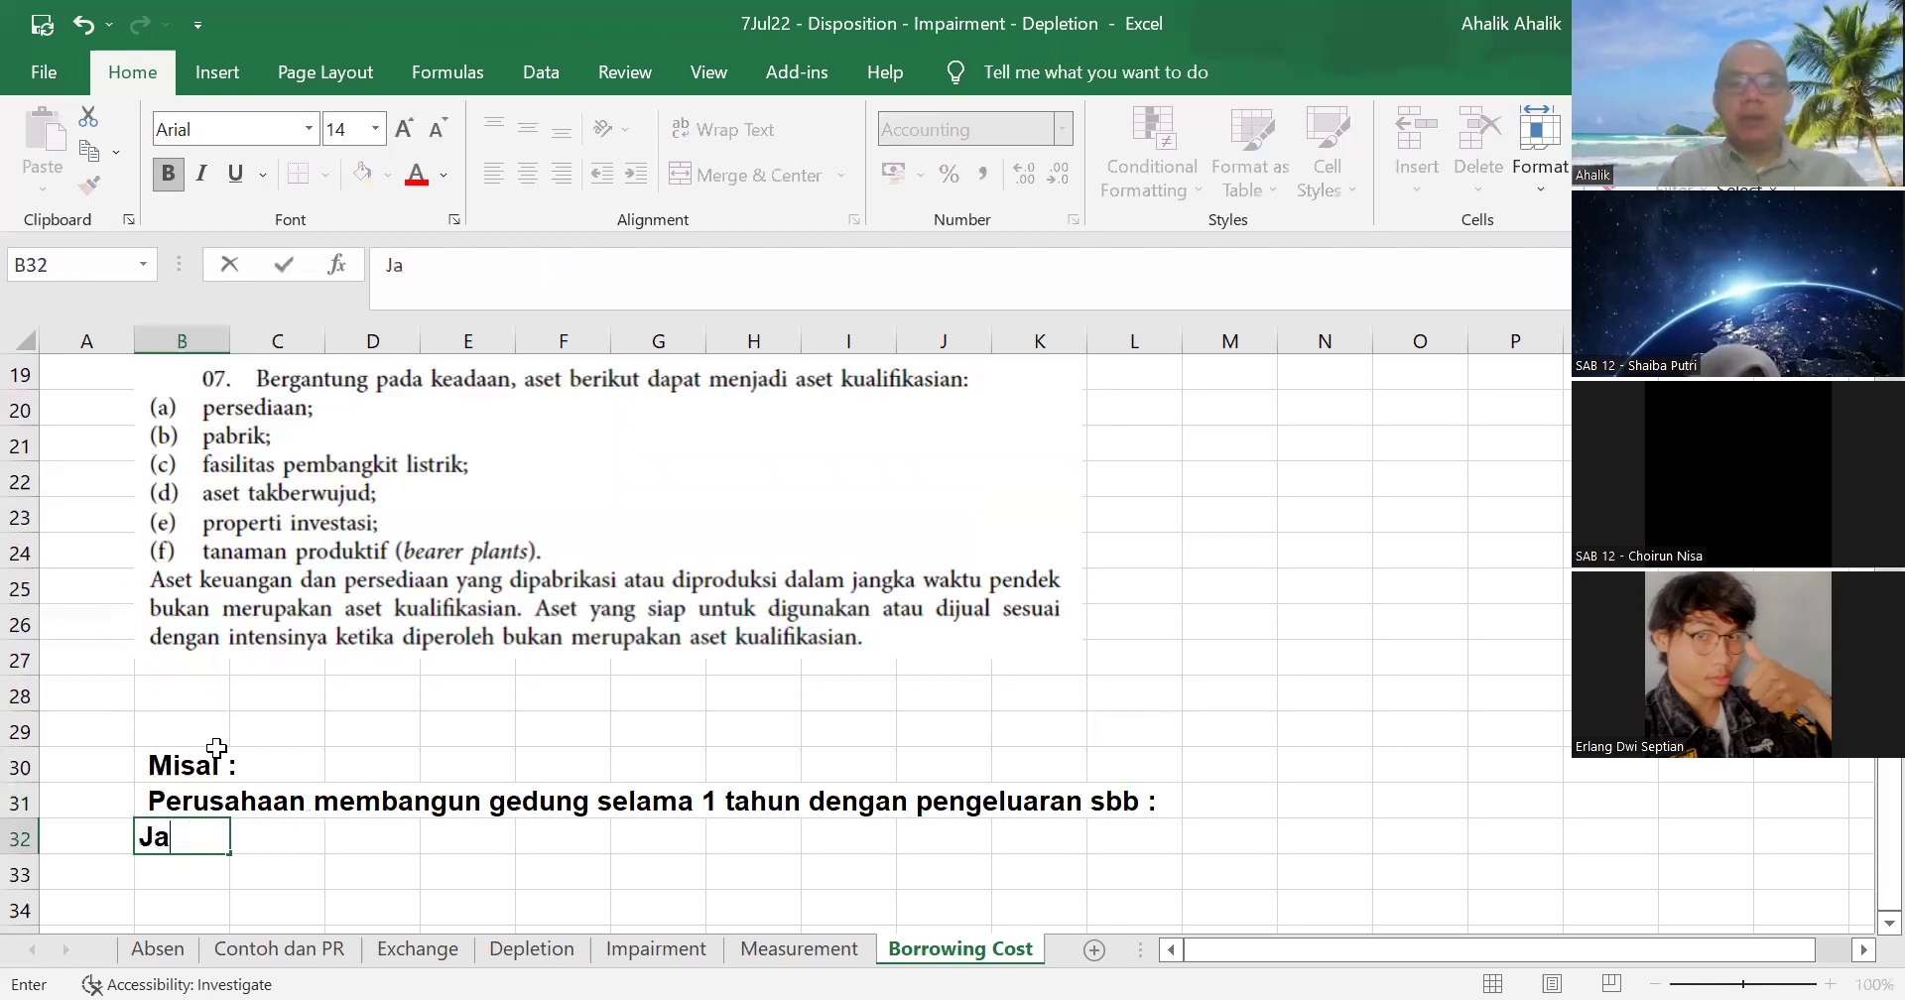
key(Return)
text(feb)
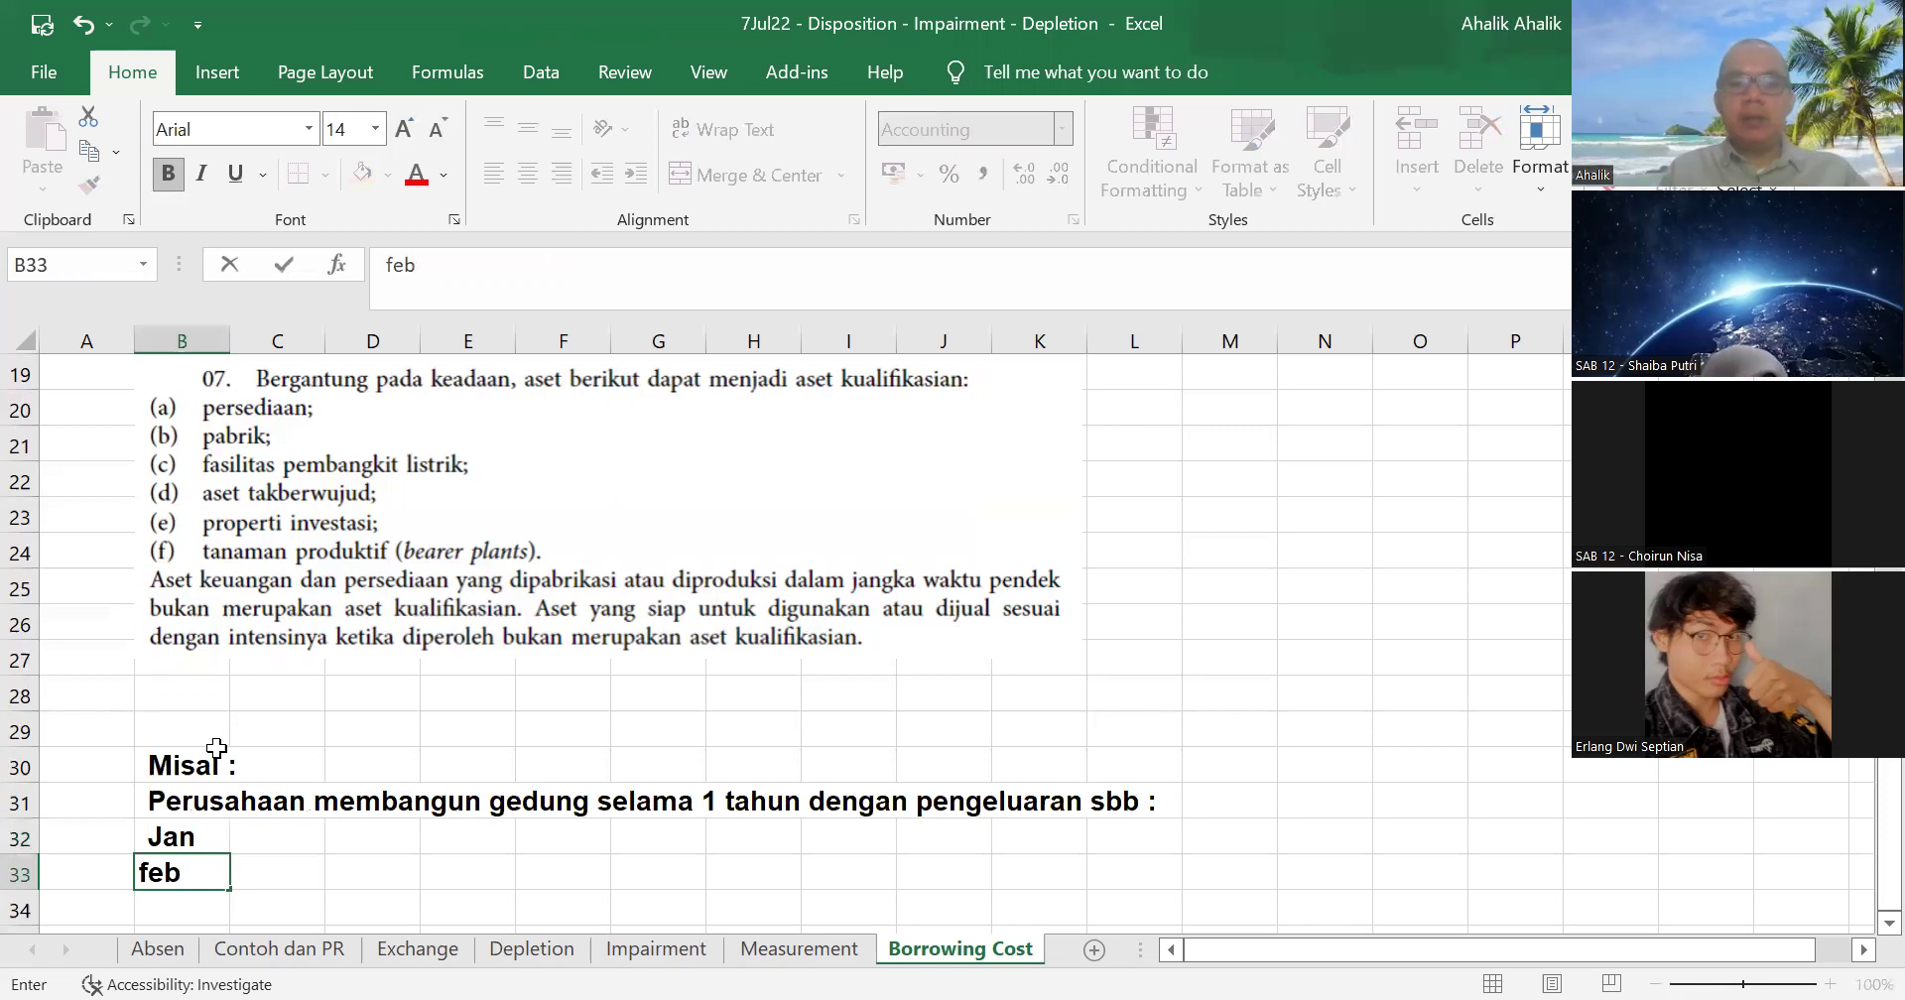
key(Up)
text(Jan)
key(Return)
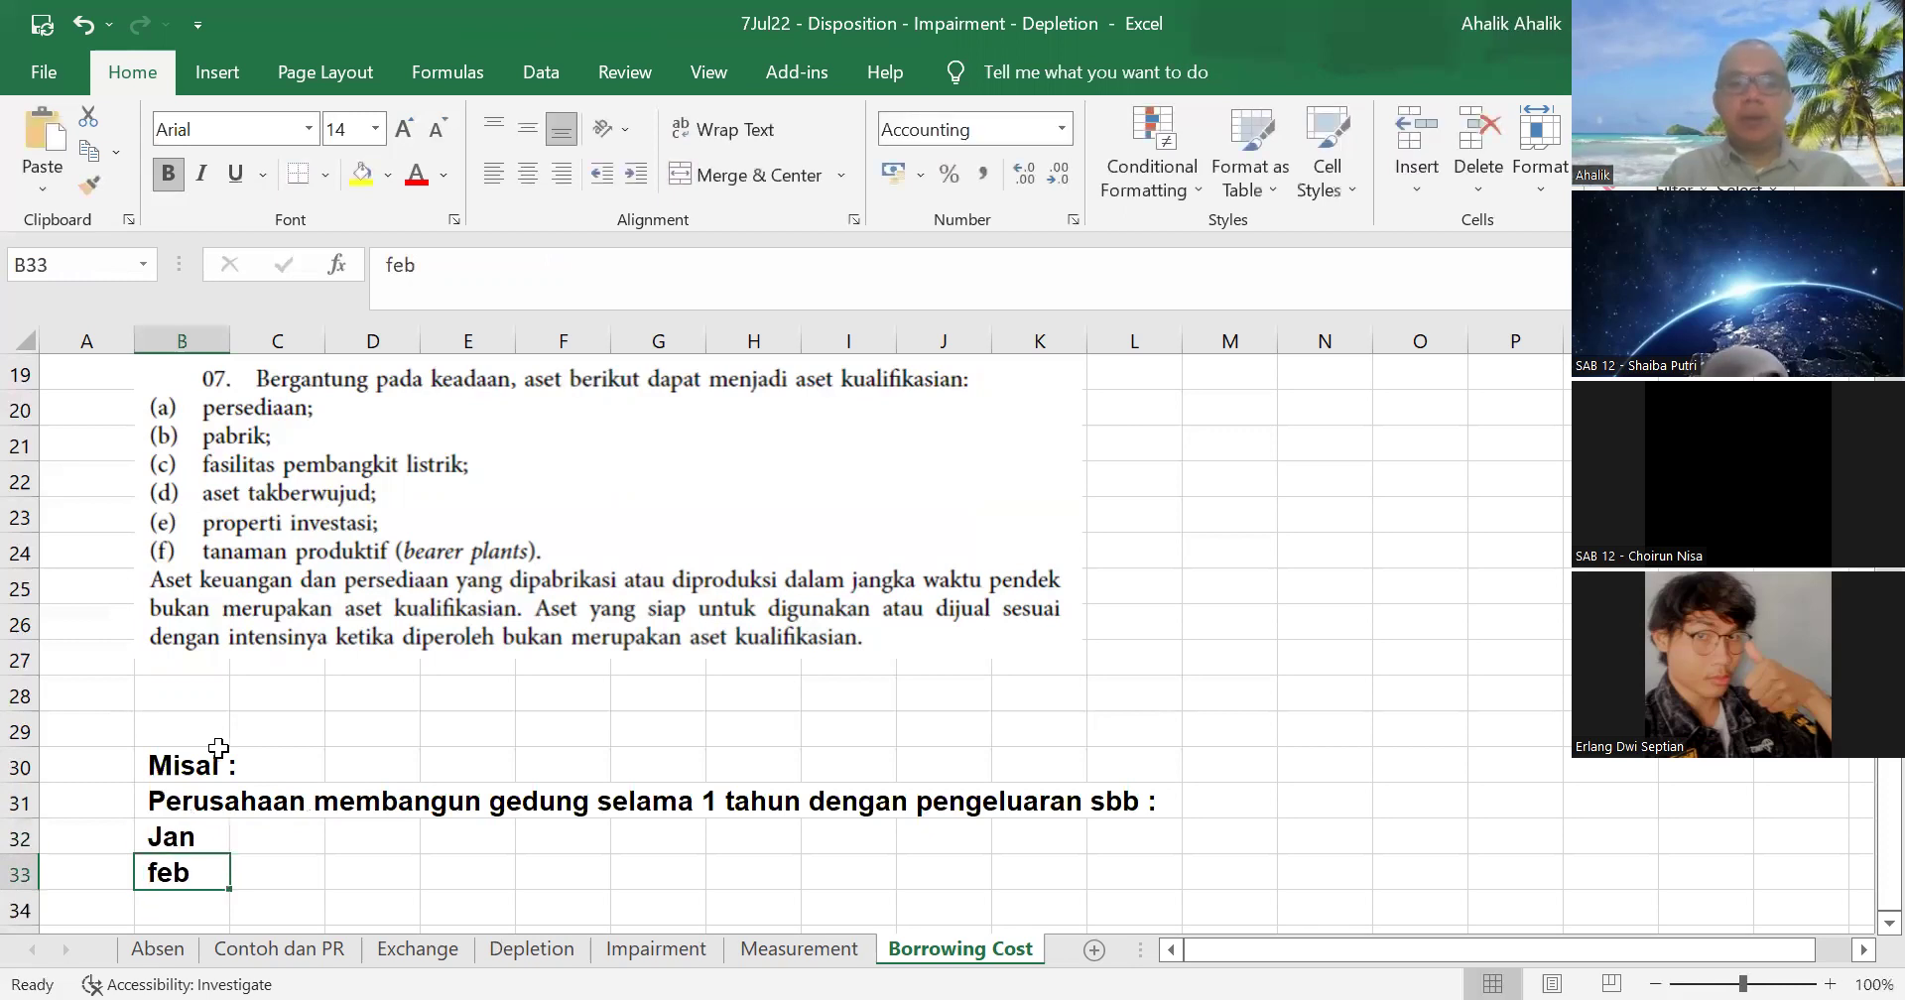
text(Feb)
key(Return)
text(Mar)
key(Return)
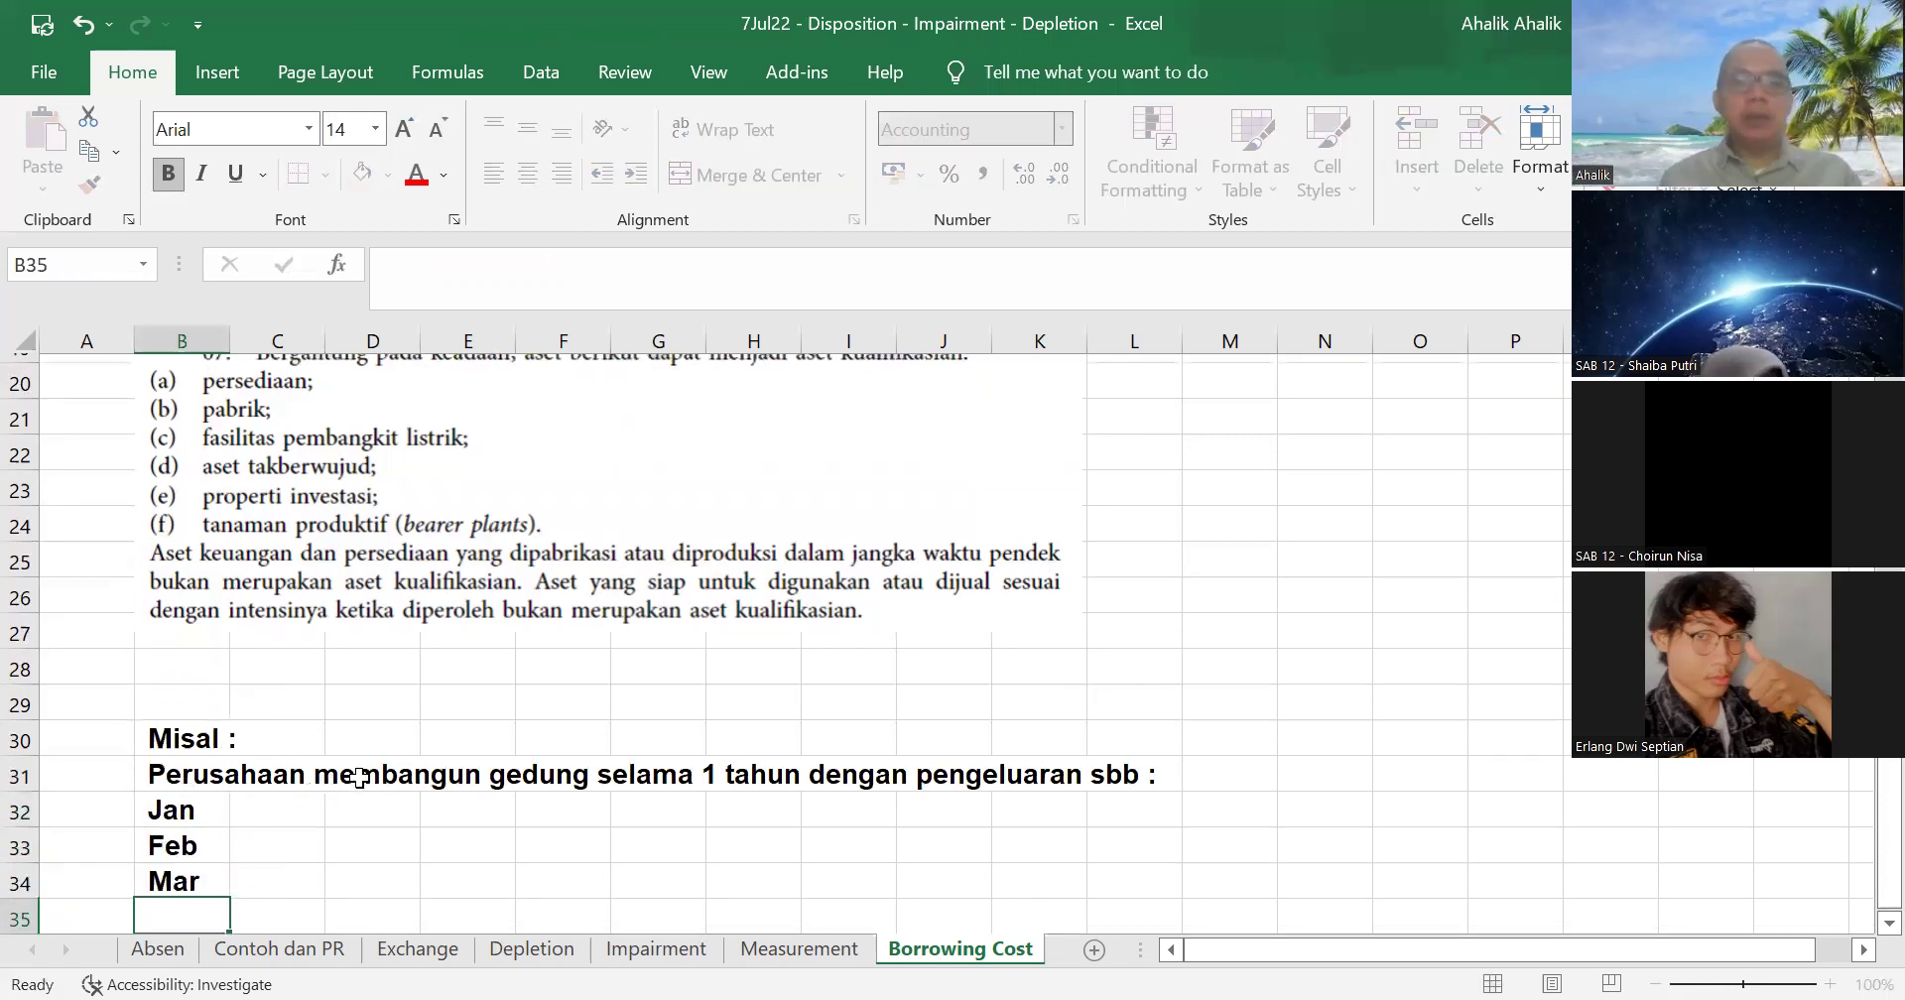
- Extend the month labels from B32:B34 as a series down to Dec in B43
scroll(208, 496, down, 3)
drag(208, 499, 225, 565)
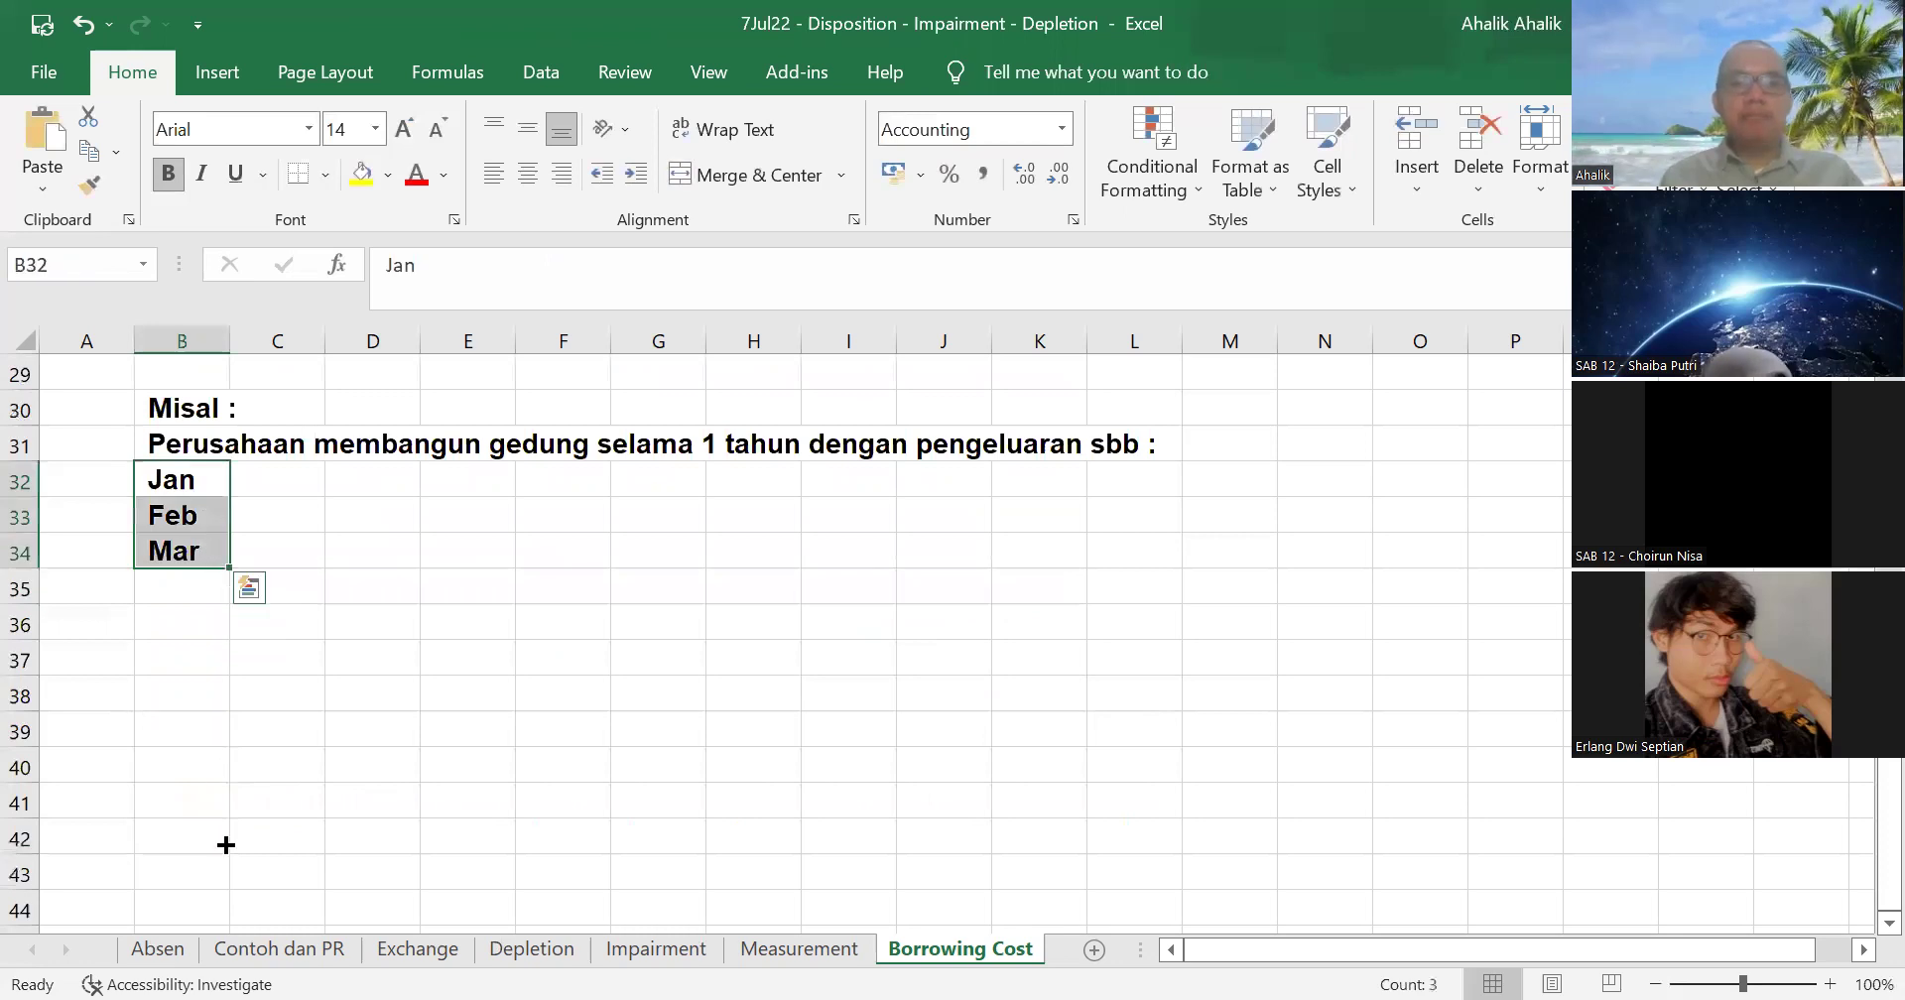
drag(226, 884, 225, 881)
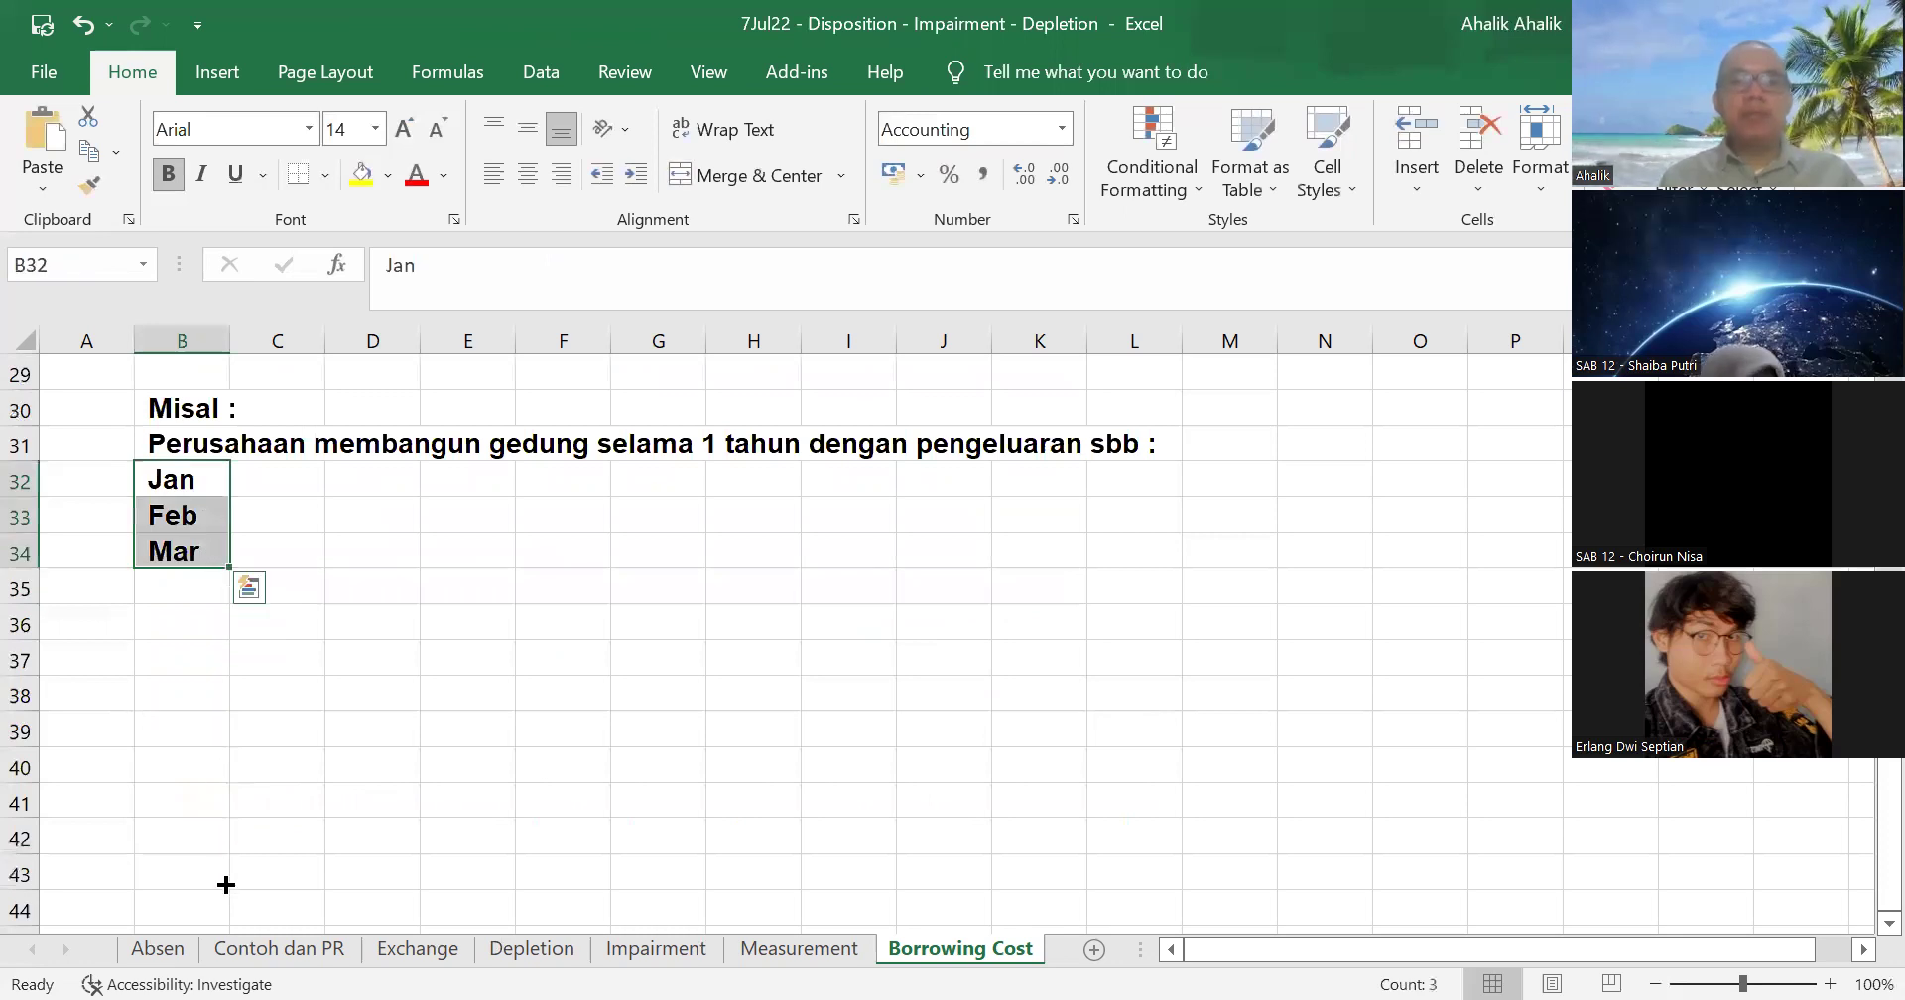
click(943, 692)
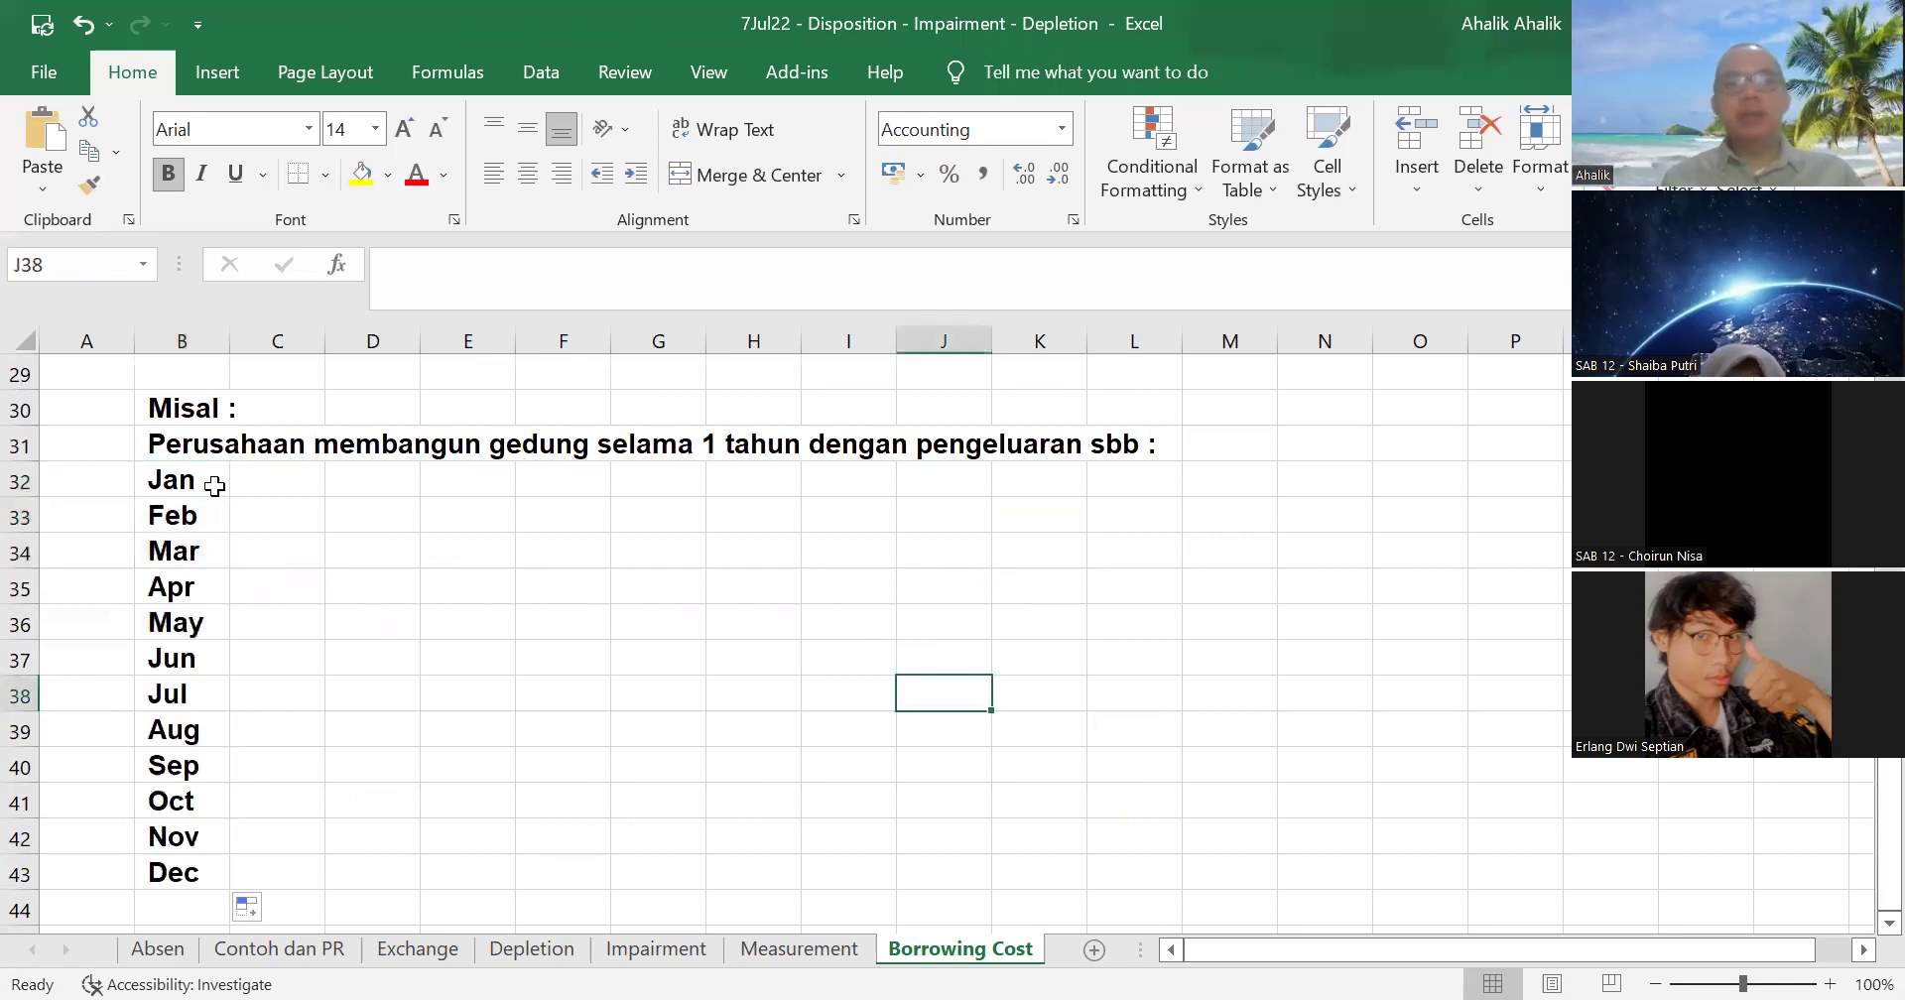
- Replace the first two month labels with the dates 31 Jan 22 in B32 and 28 Feb 22 in B33
click(182, 482)
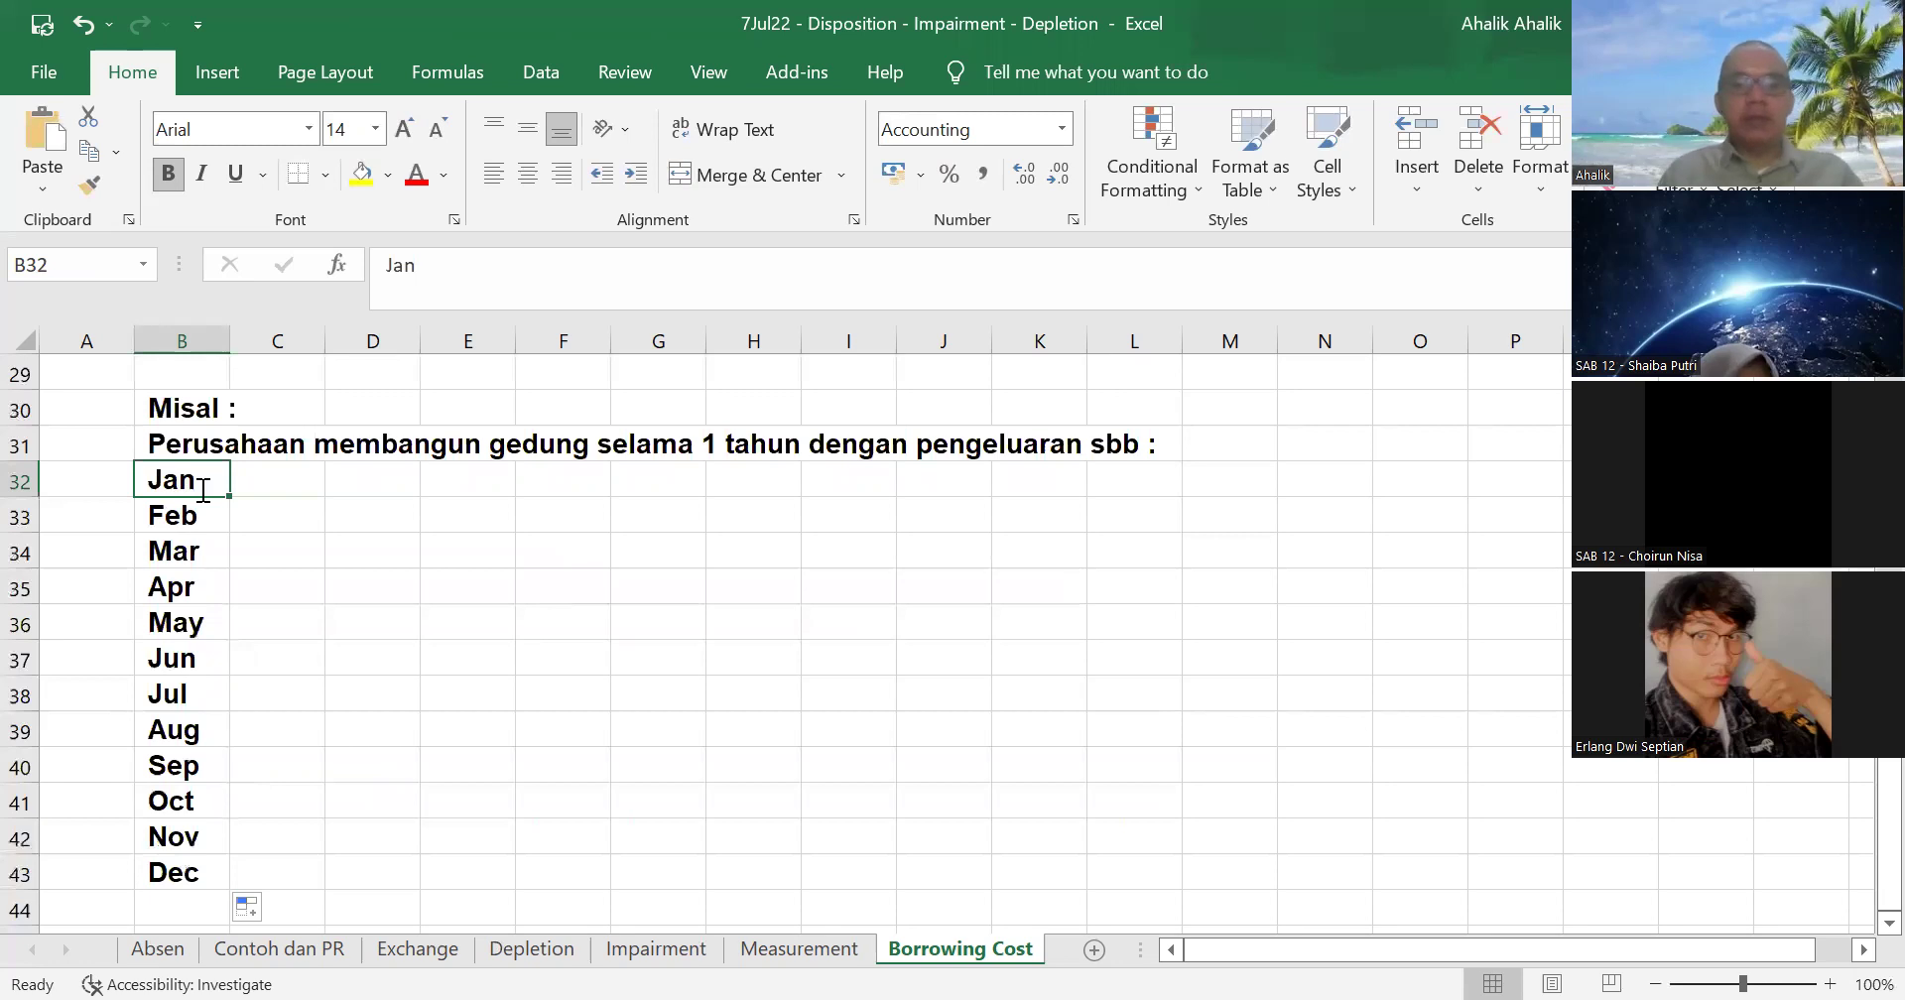
text(31 jan 22)
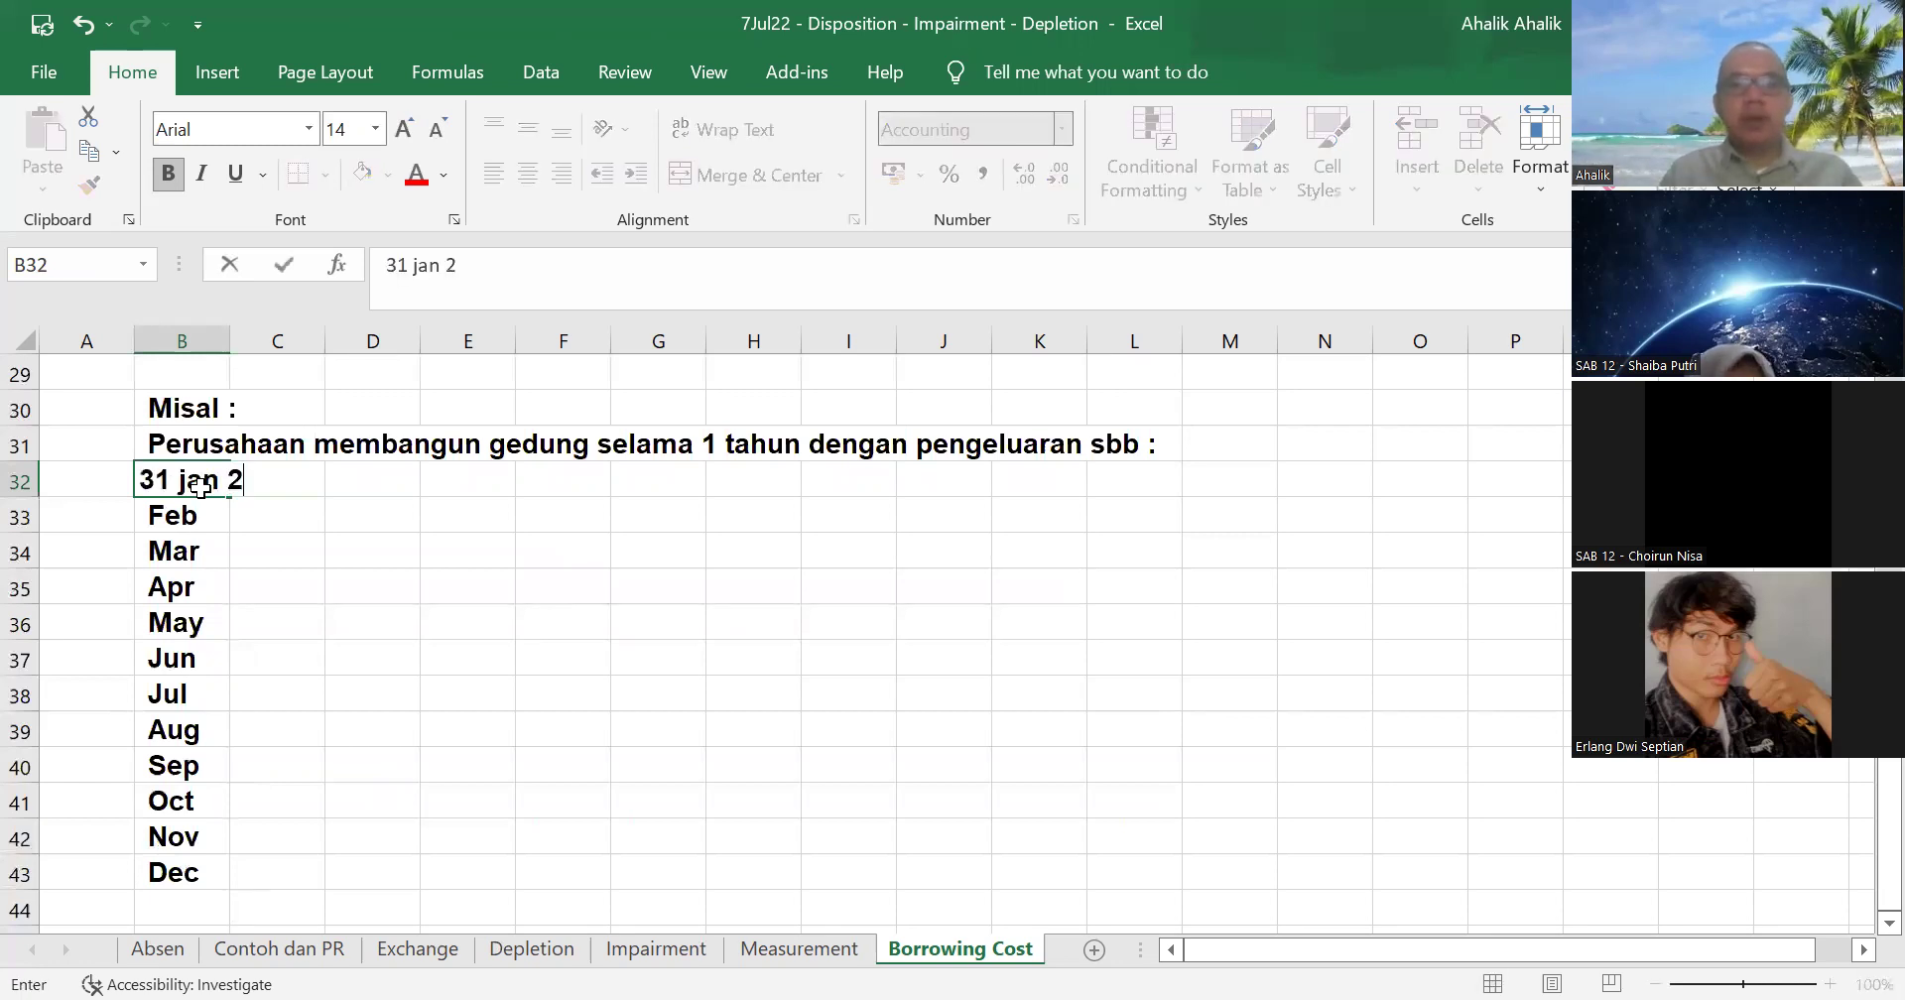
key(Return)
text(28 fe)
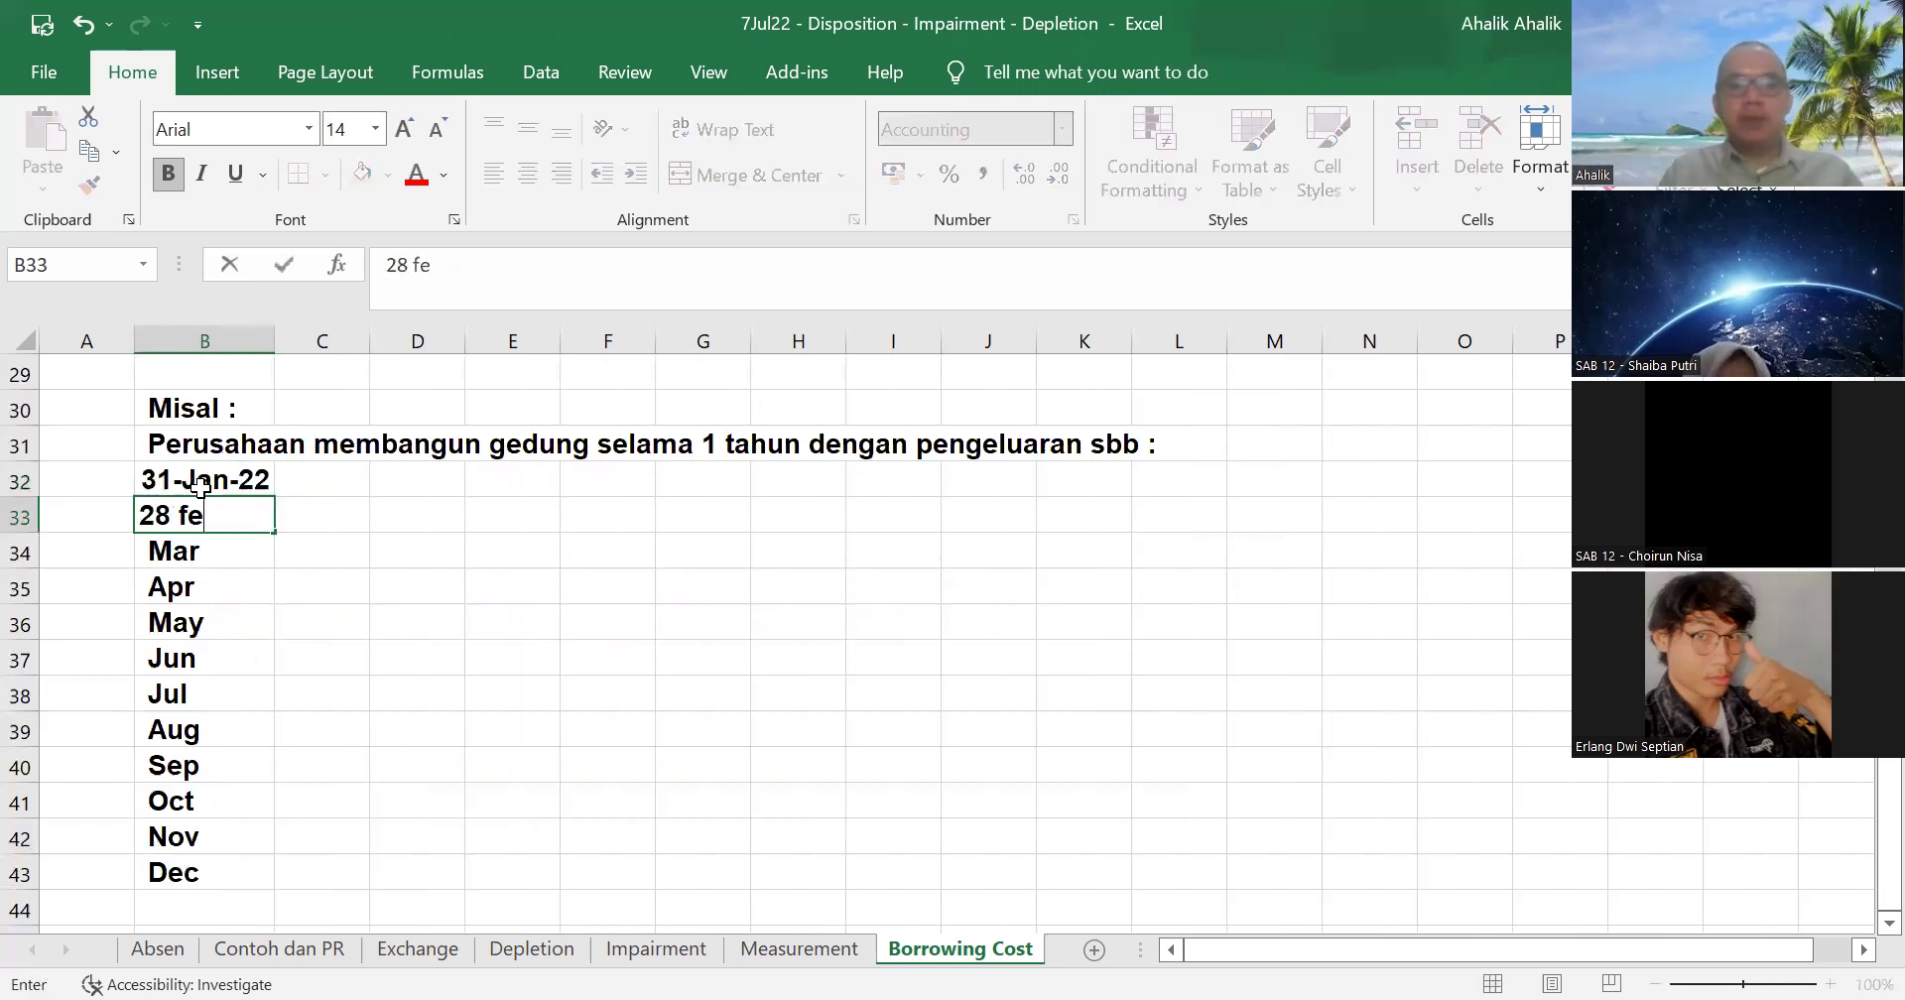
text(b 22)
key(Return)
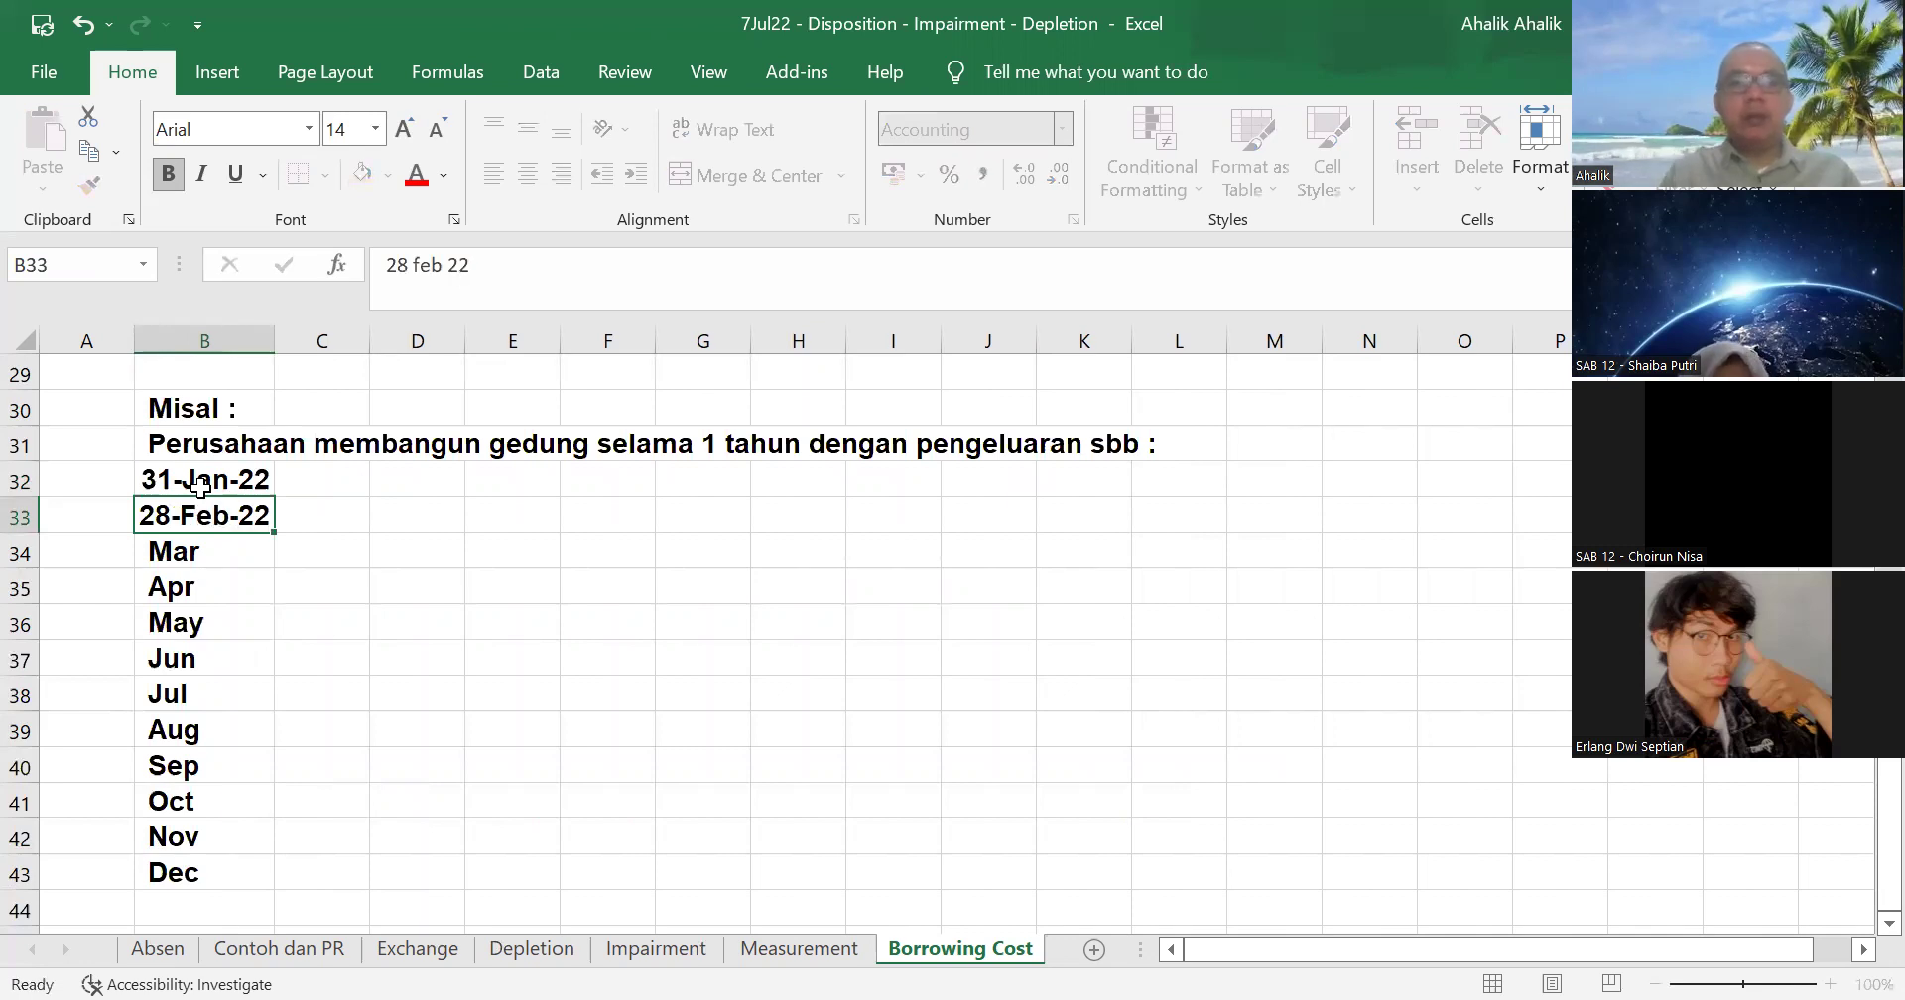
- Try 29 feb 22 as the February month-end date in B33
key(Up)
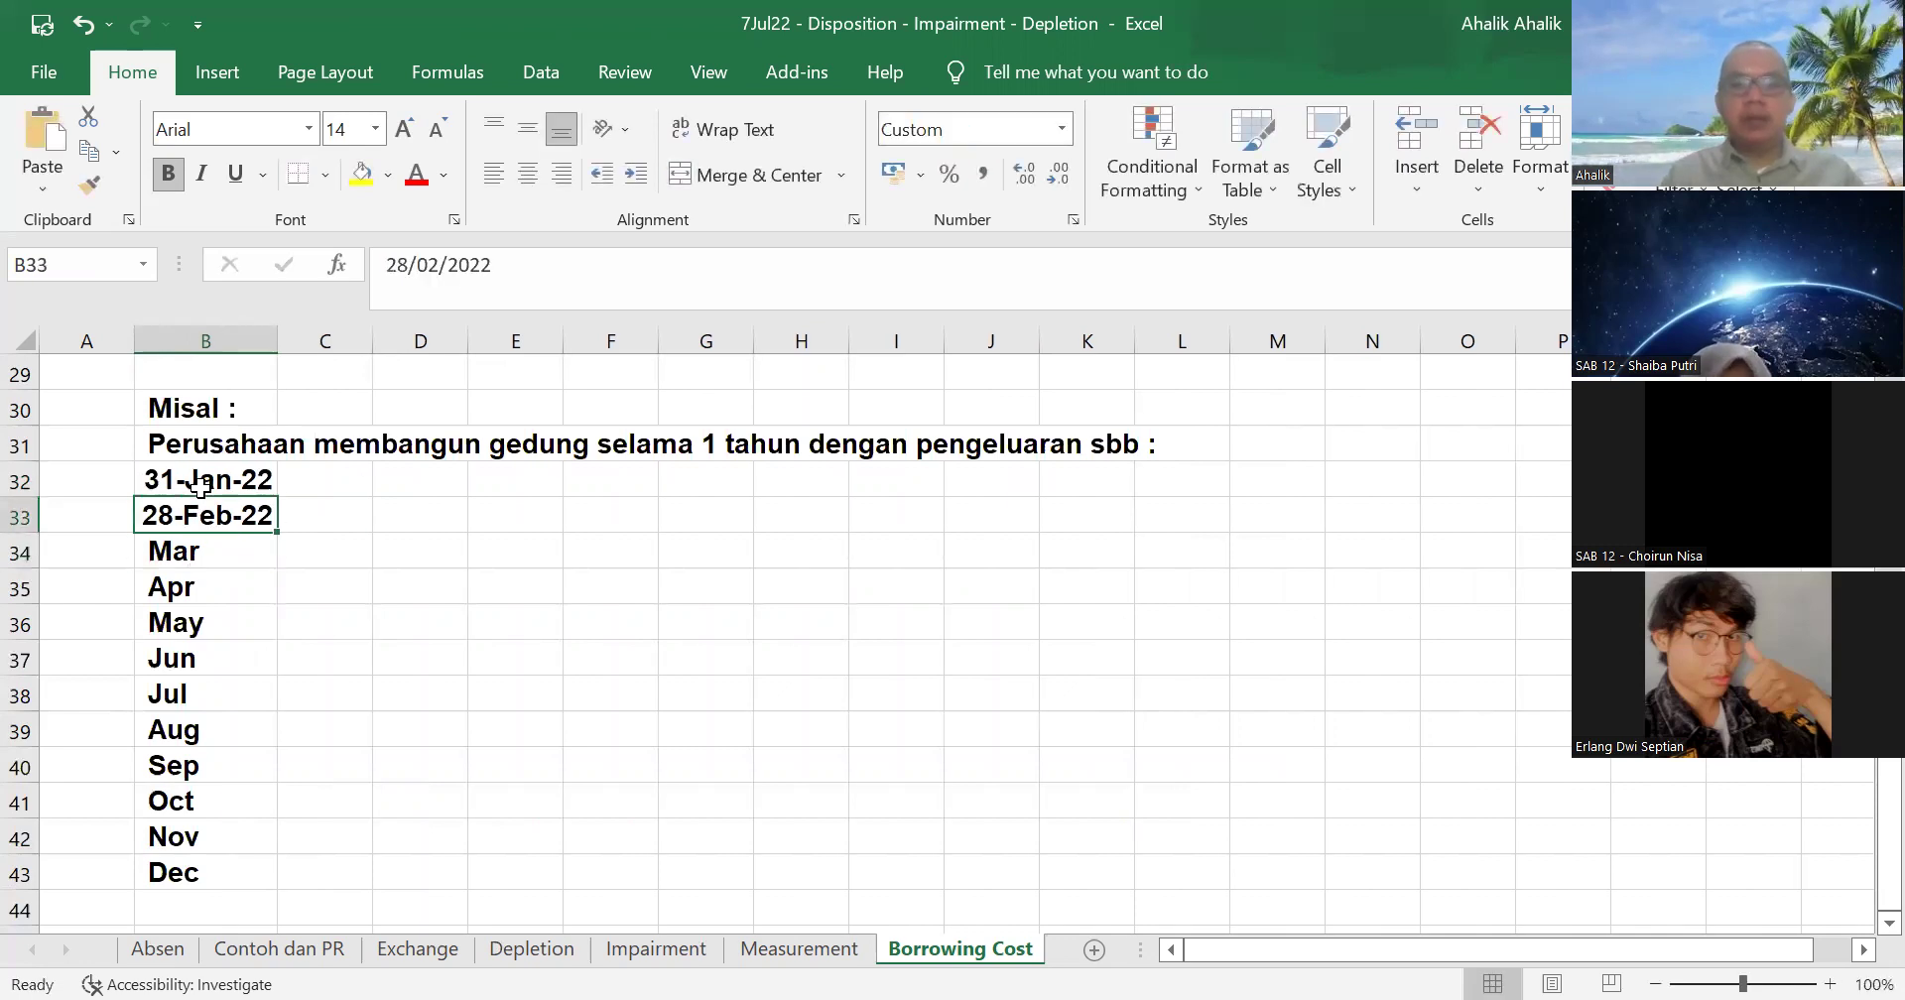
text(29 feb 22)
key(Return)
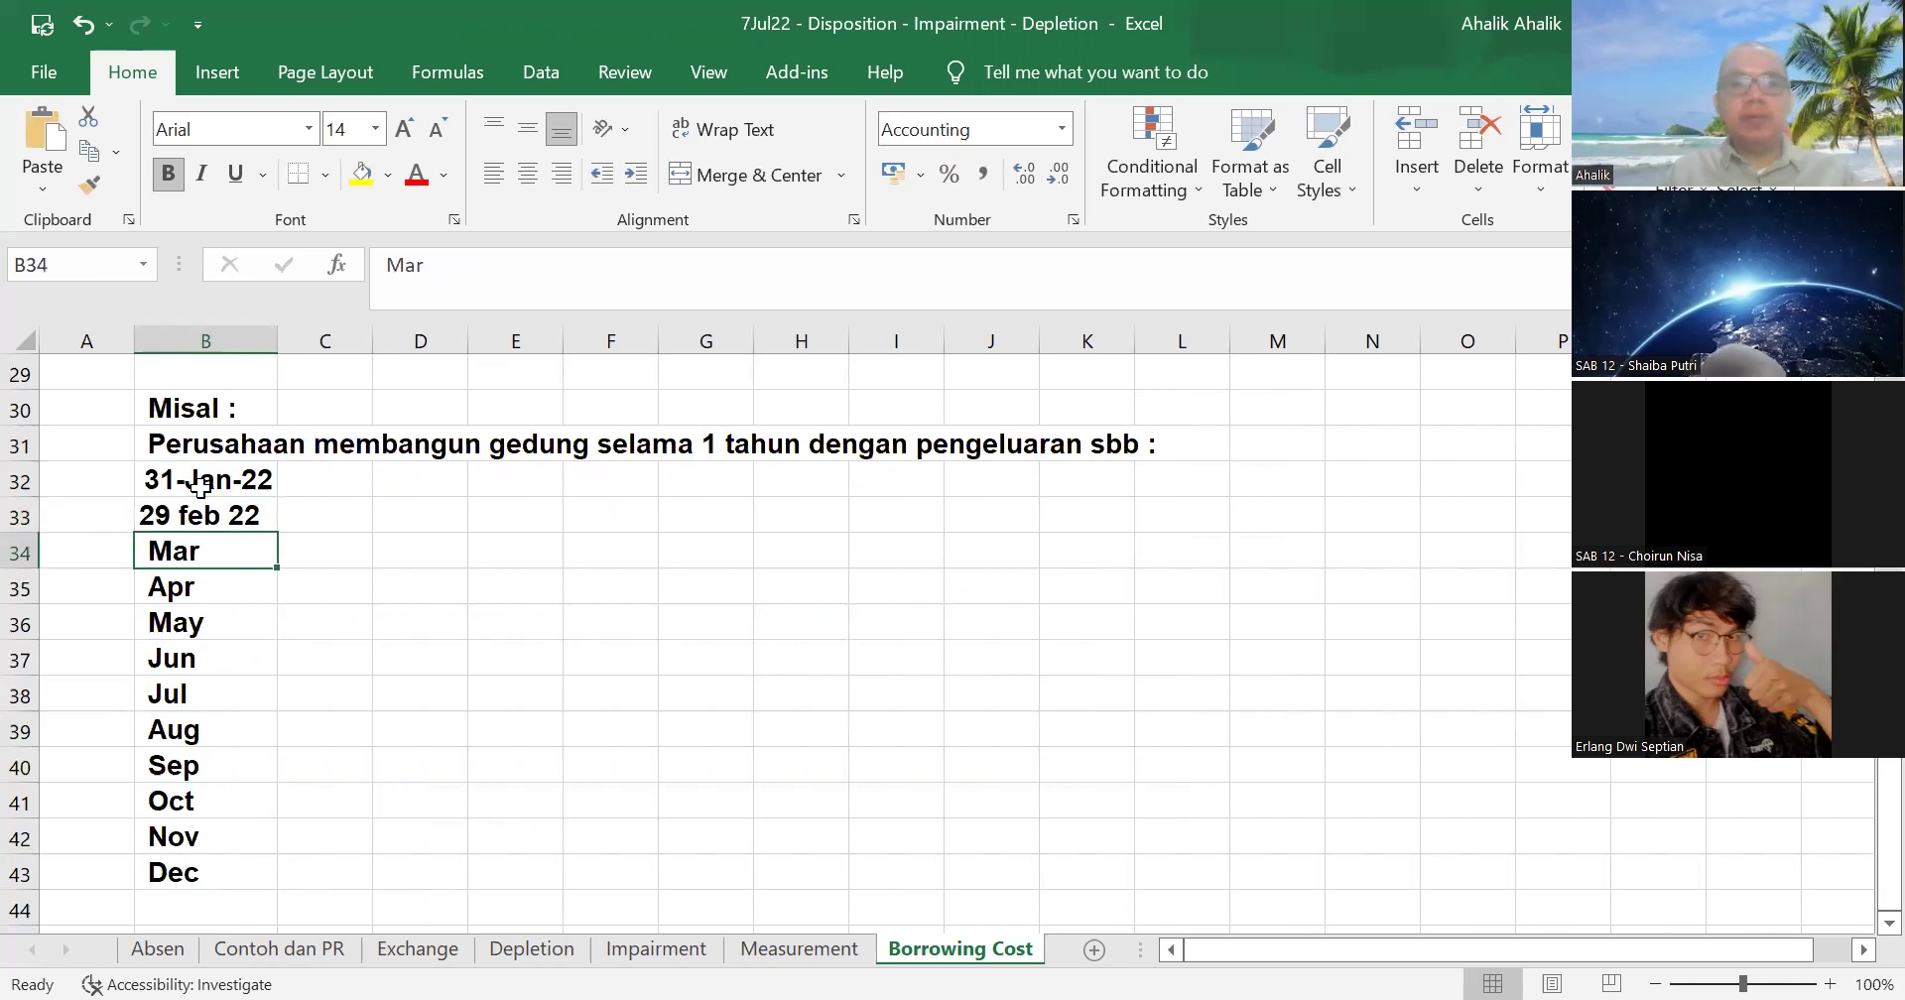
- Set the February date in B33 to 28 Feb 22 and the March date in B34 to 31 Mar 22
key(Up)
text(28 feb)
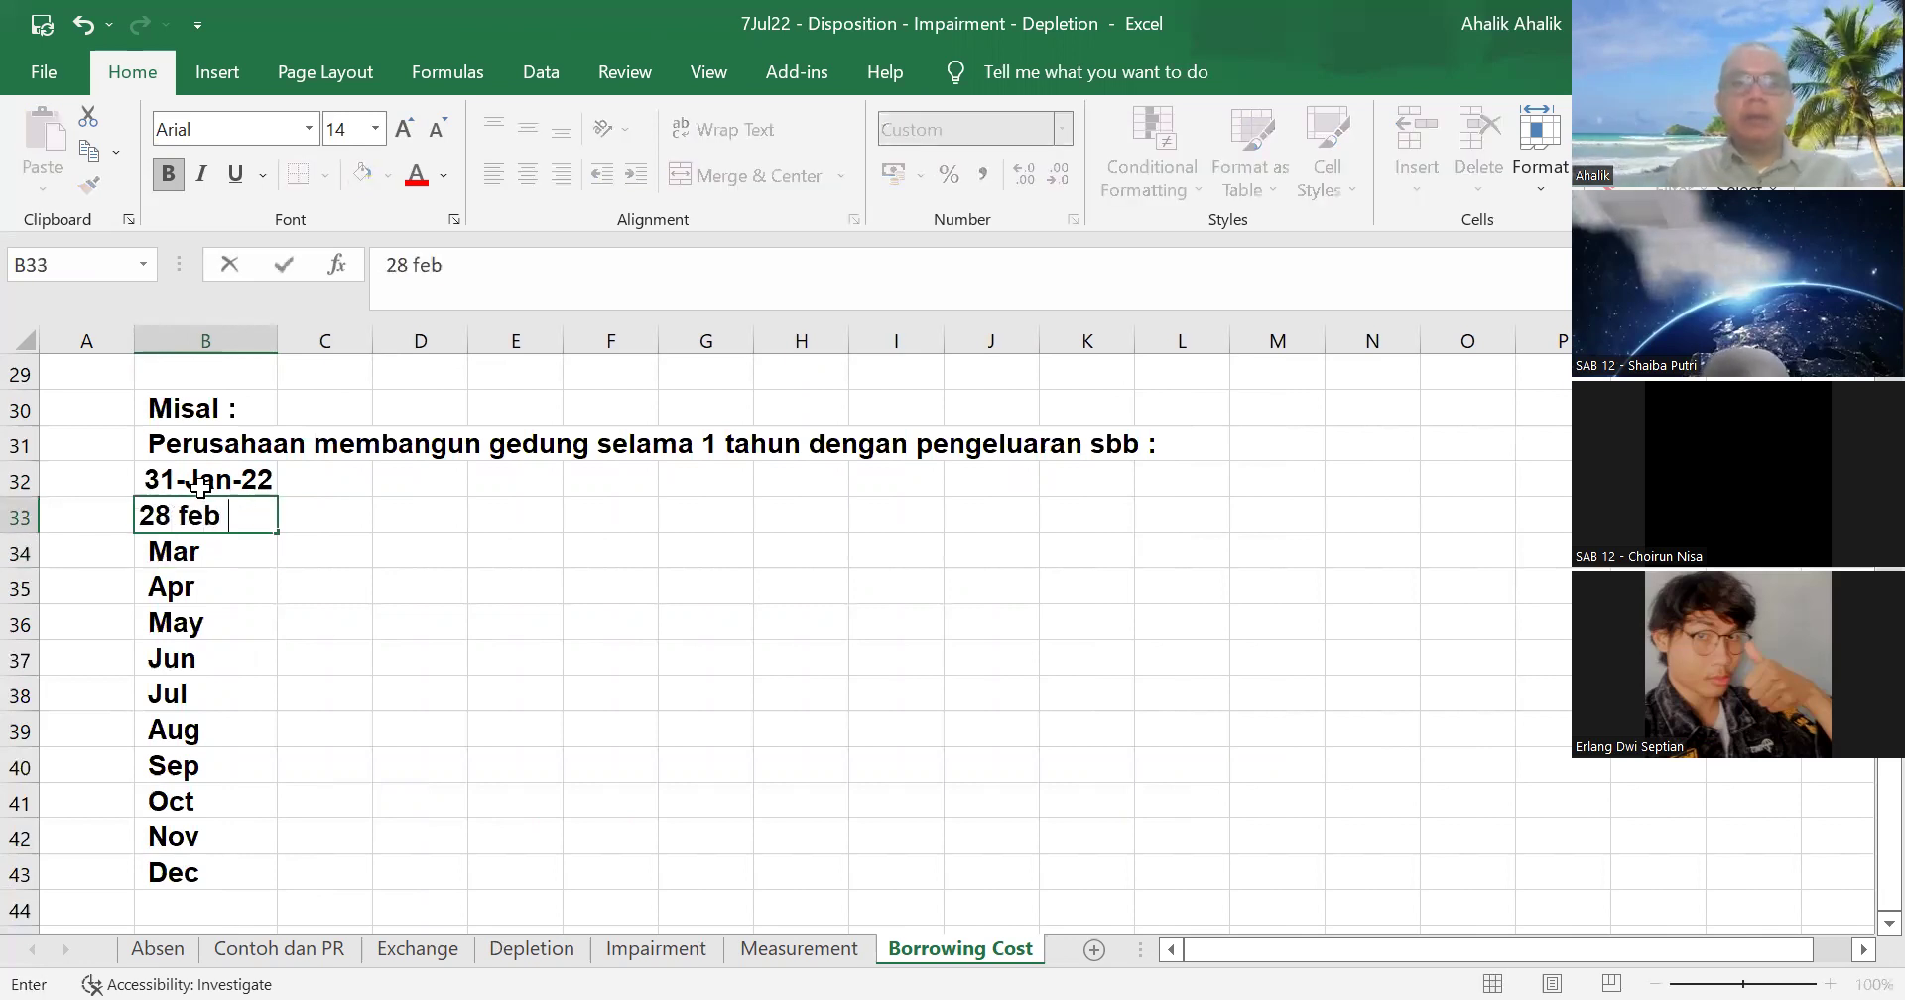
key(Return)
text(31 mar 22)
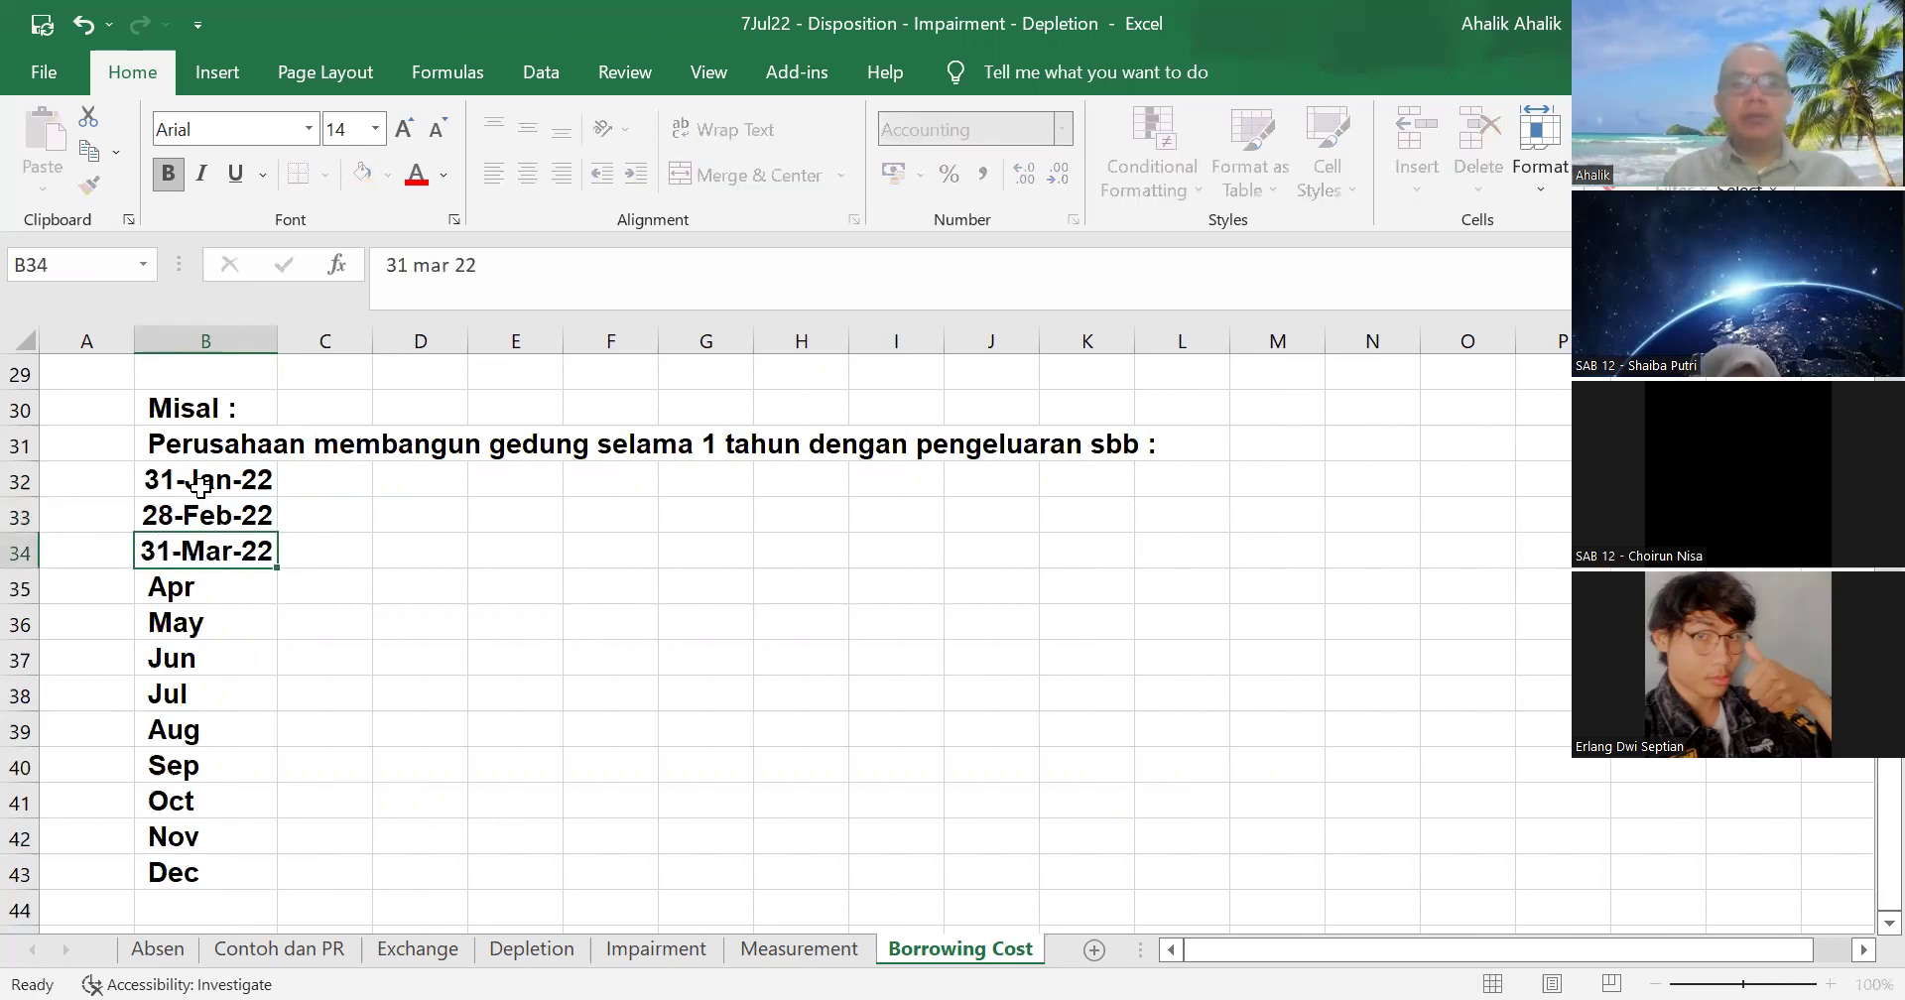
key(Return)
- Fill the month-end dates from B32:B34 down to 31-Dec-22 in B43 and widen column B to fit every date
drag(265, 478, 268, 558)
click(617, 790)
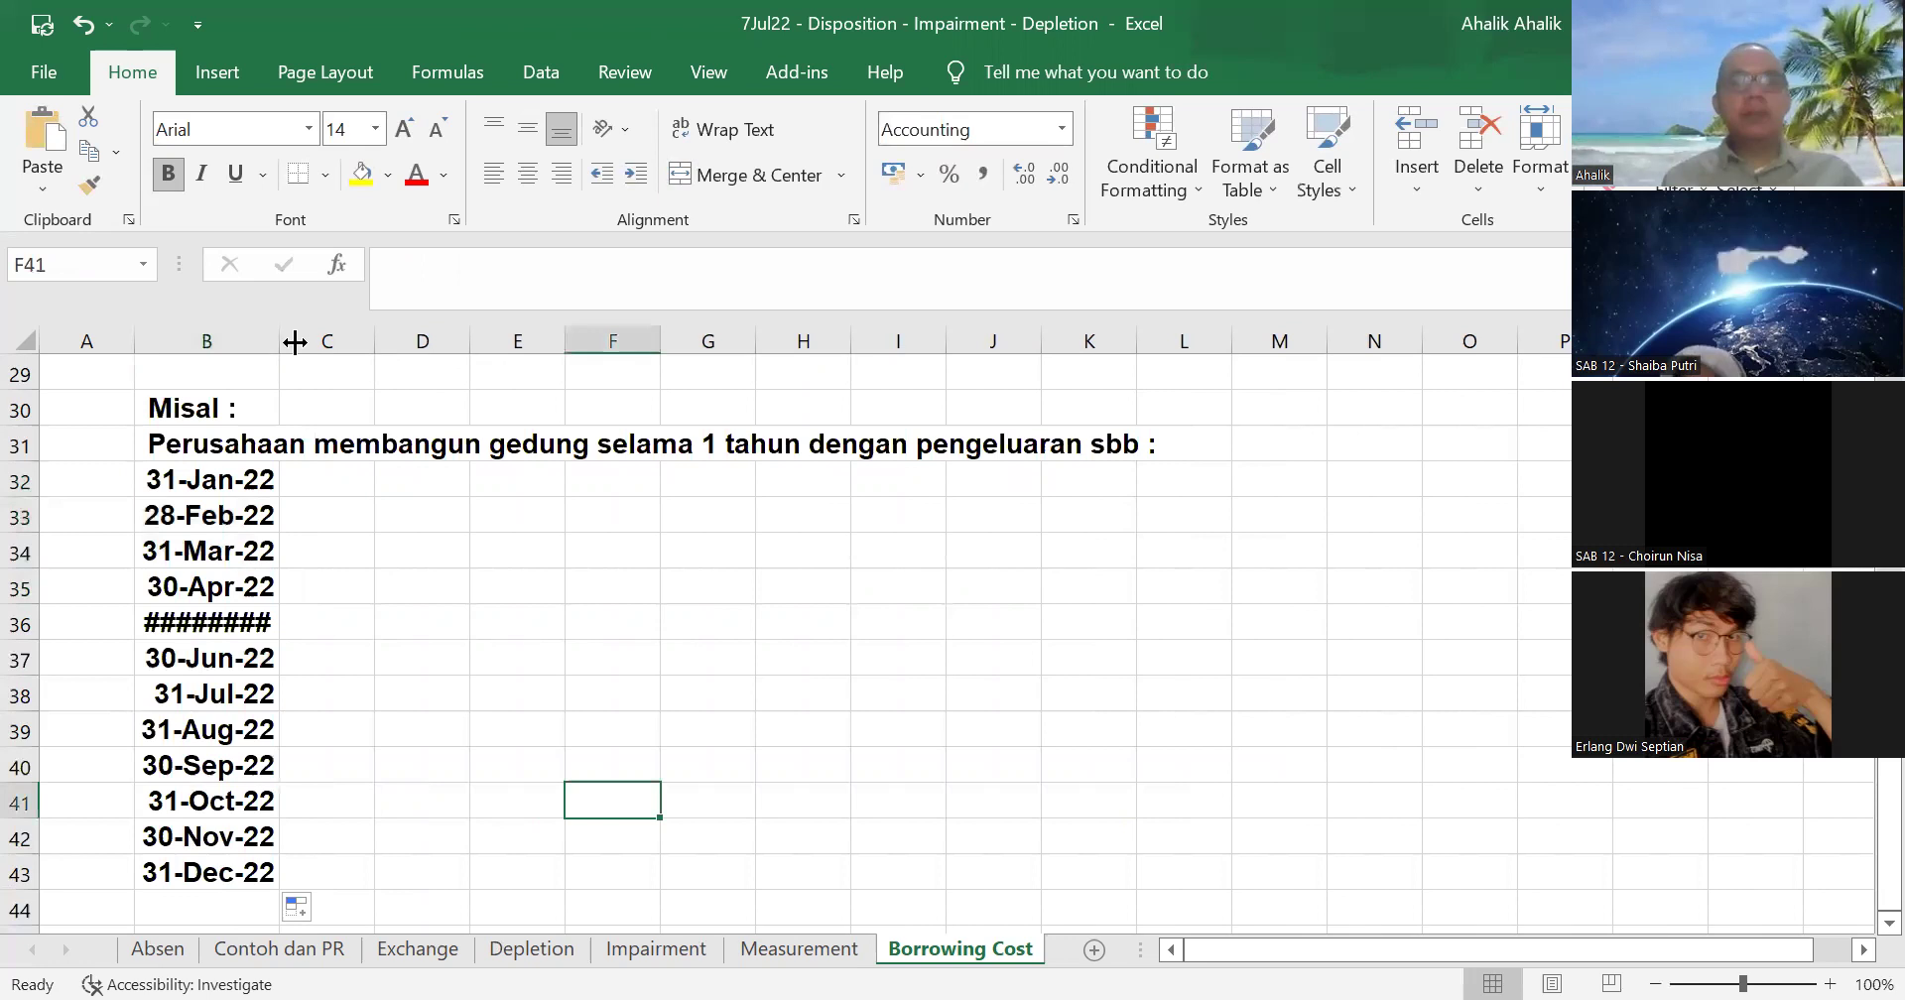
key(ctrl+z)
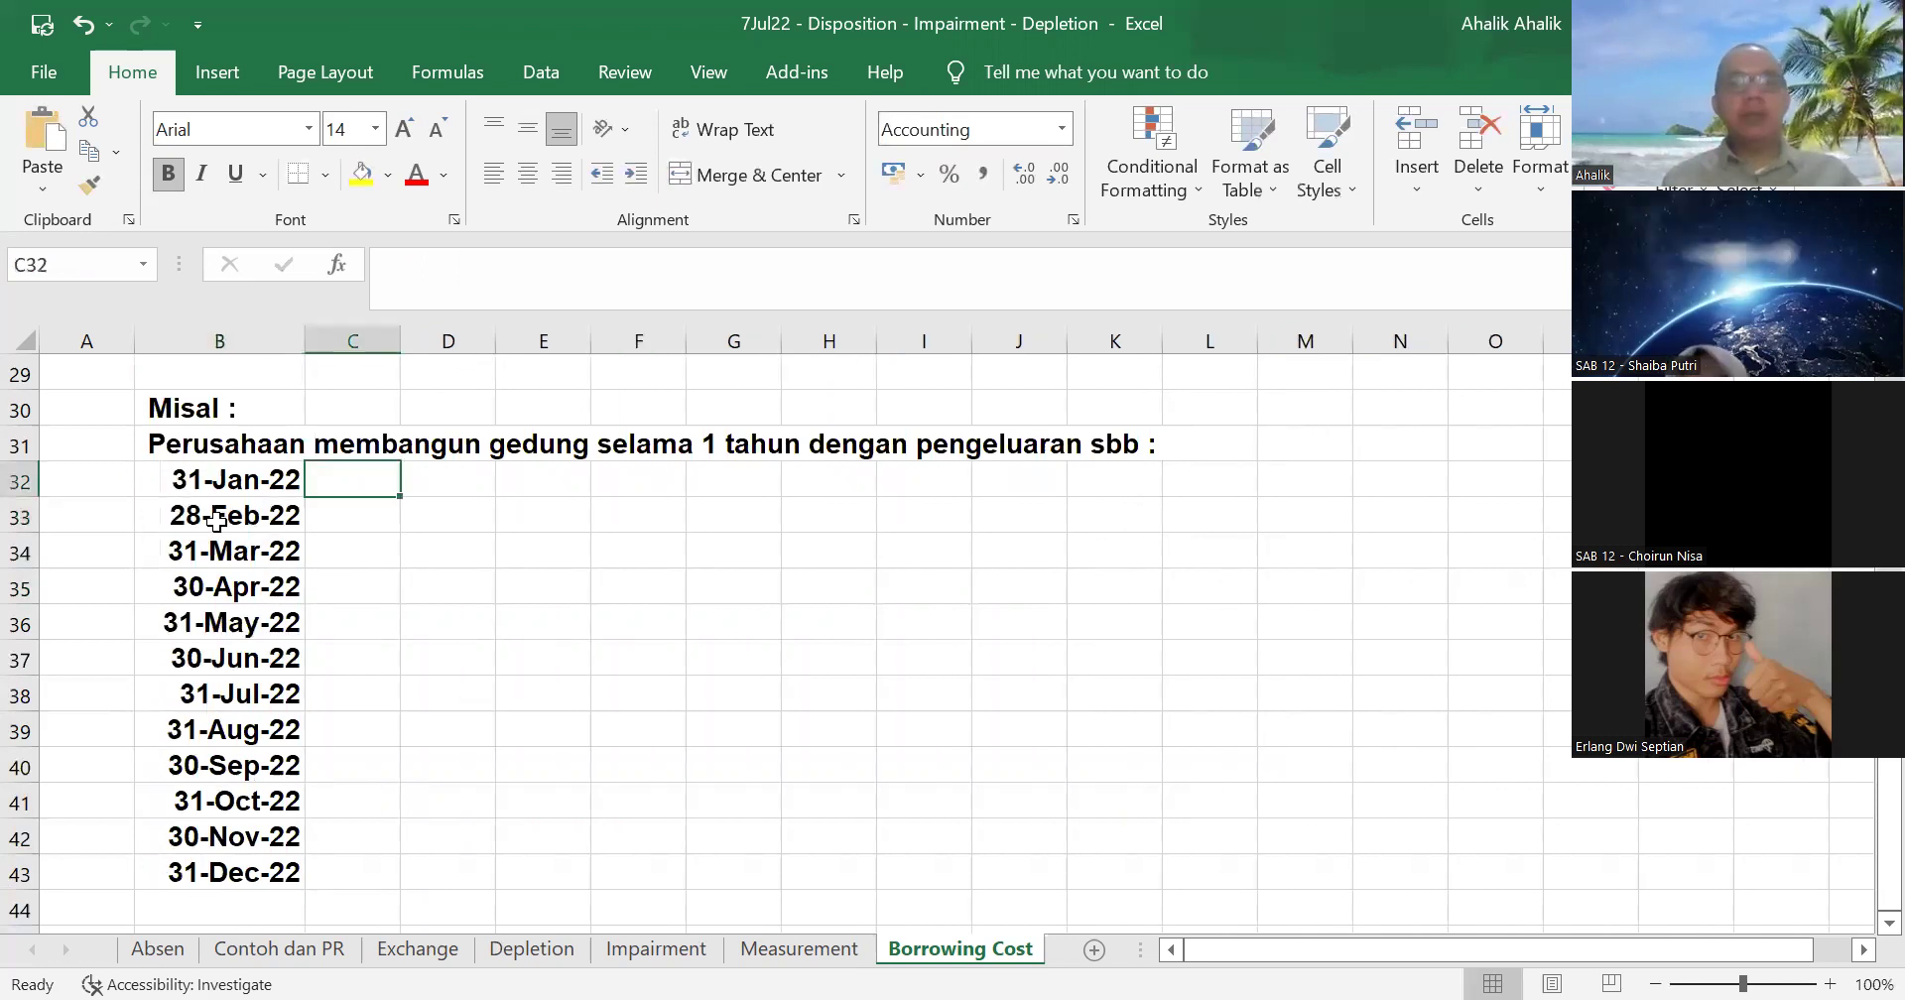
- Enter the January expenditure 100000 in C32 and the February expenditure 150000 in C33
key(Left)
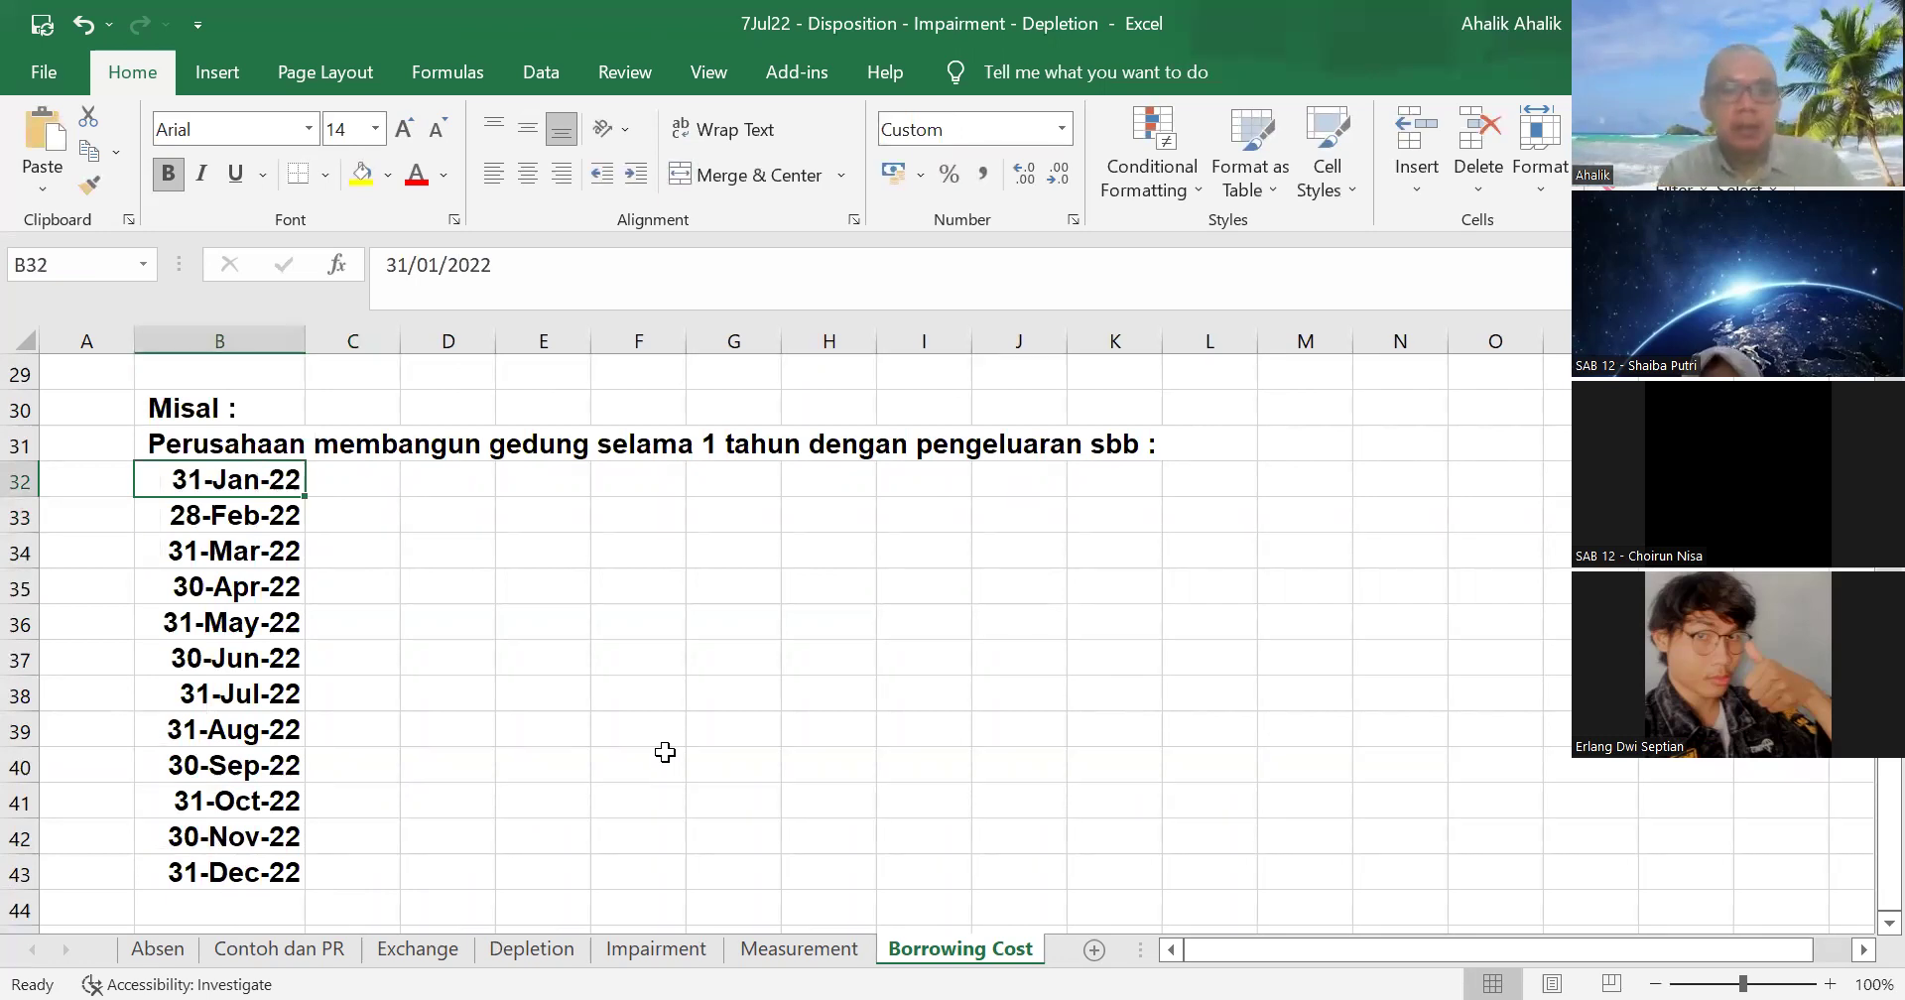
key(Right)
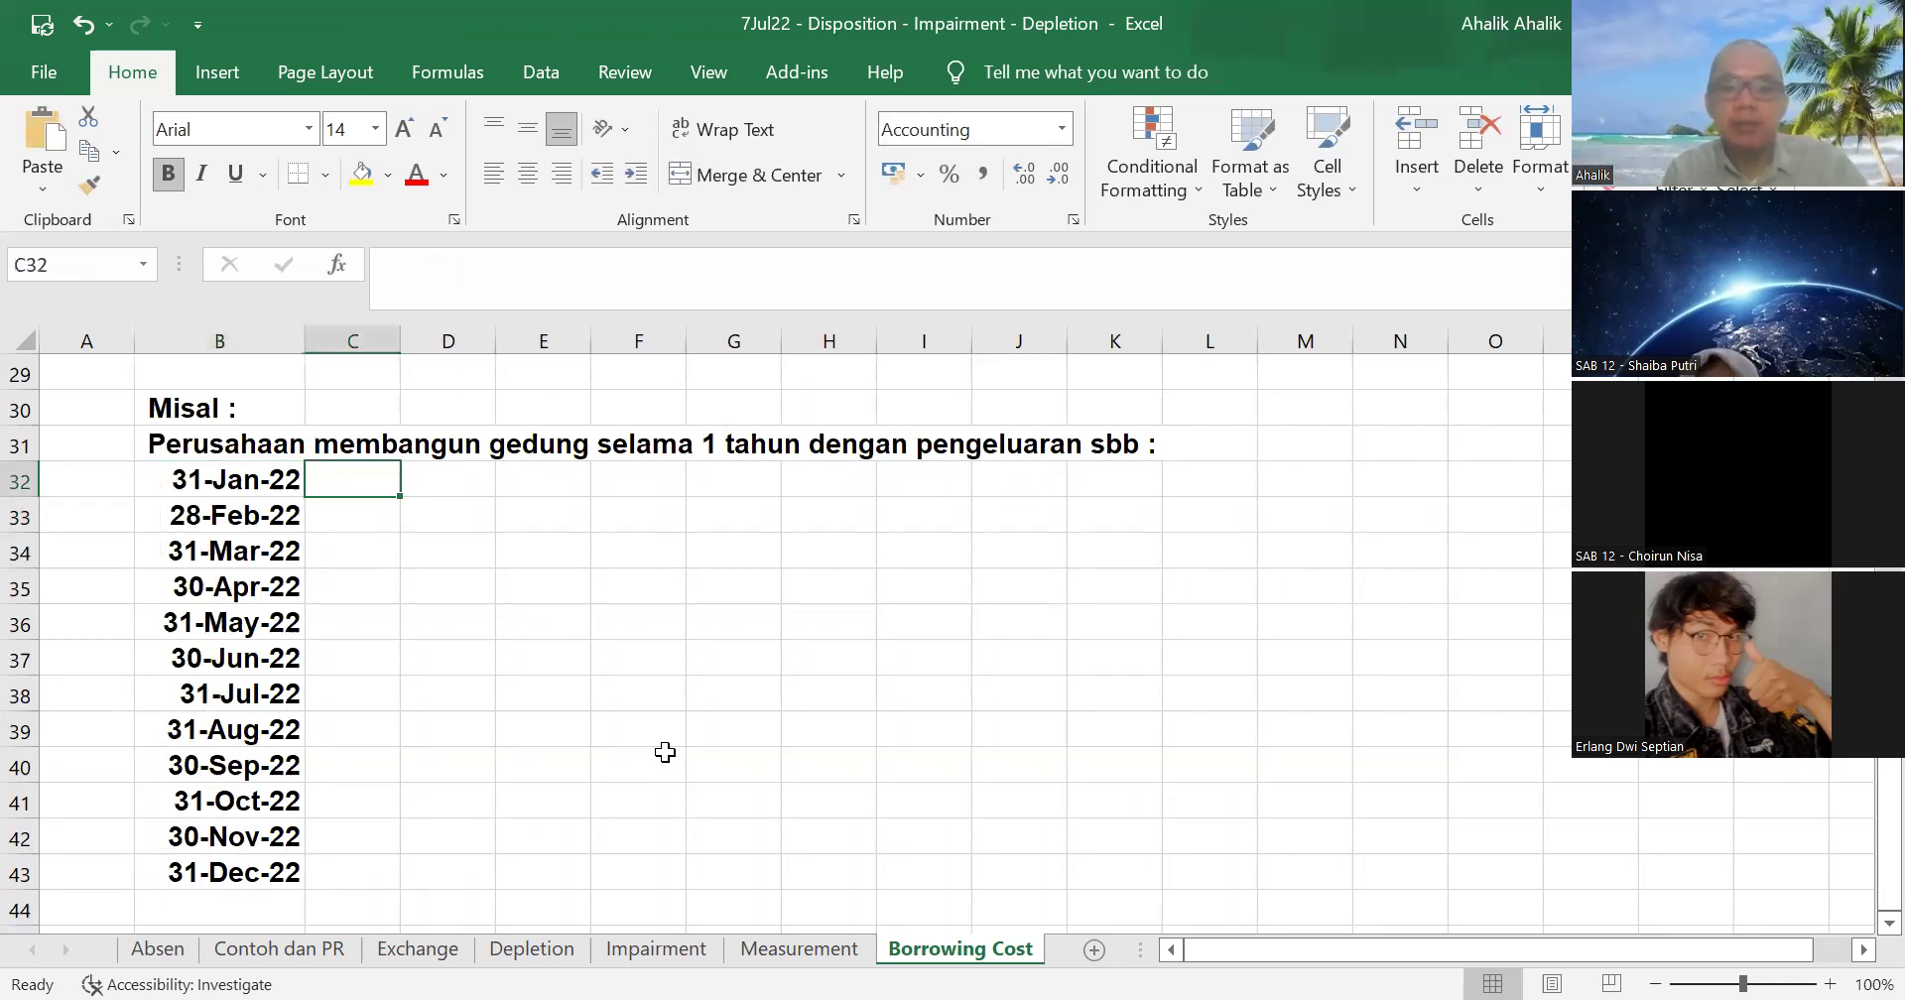
text(100.)
text(00000)
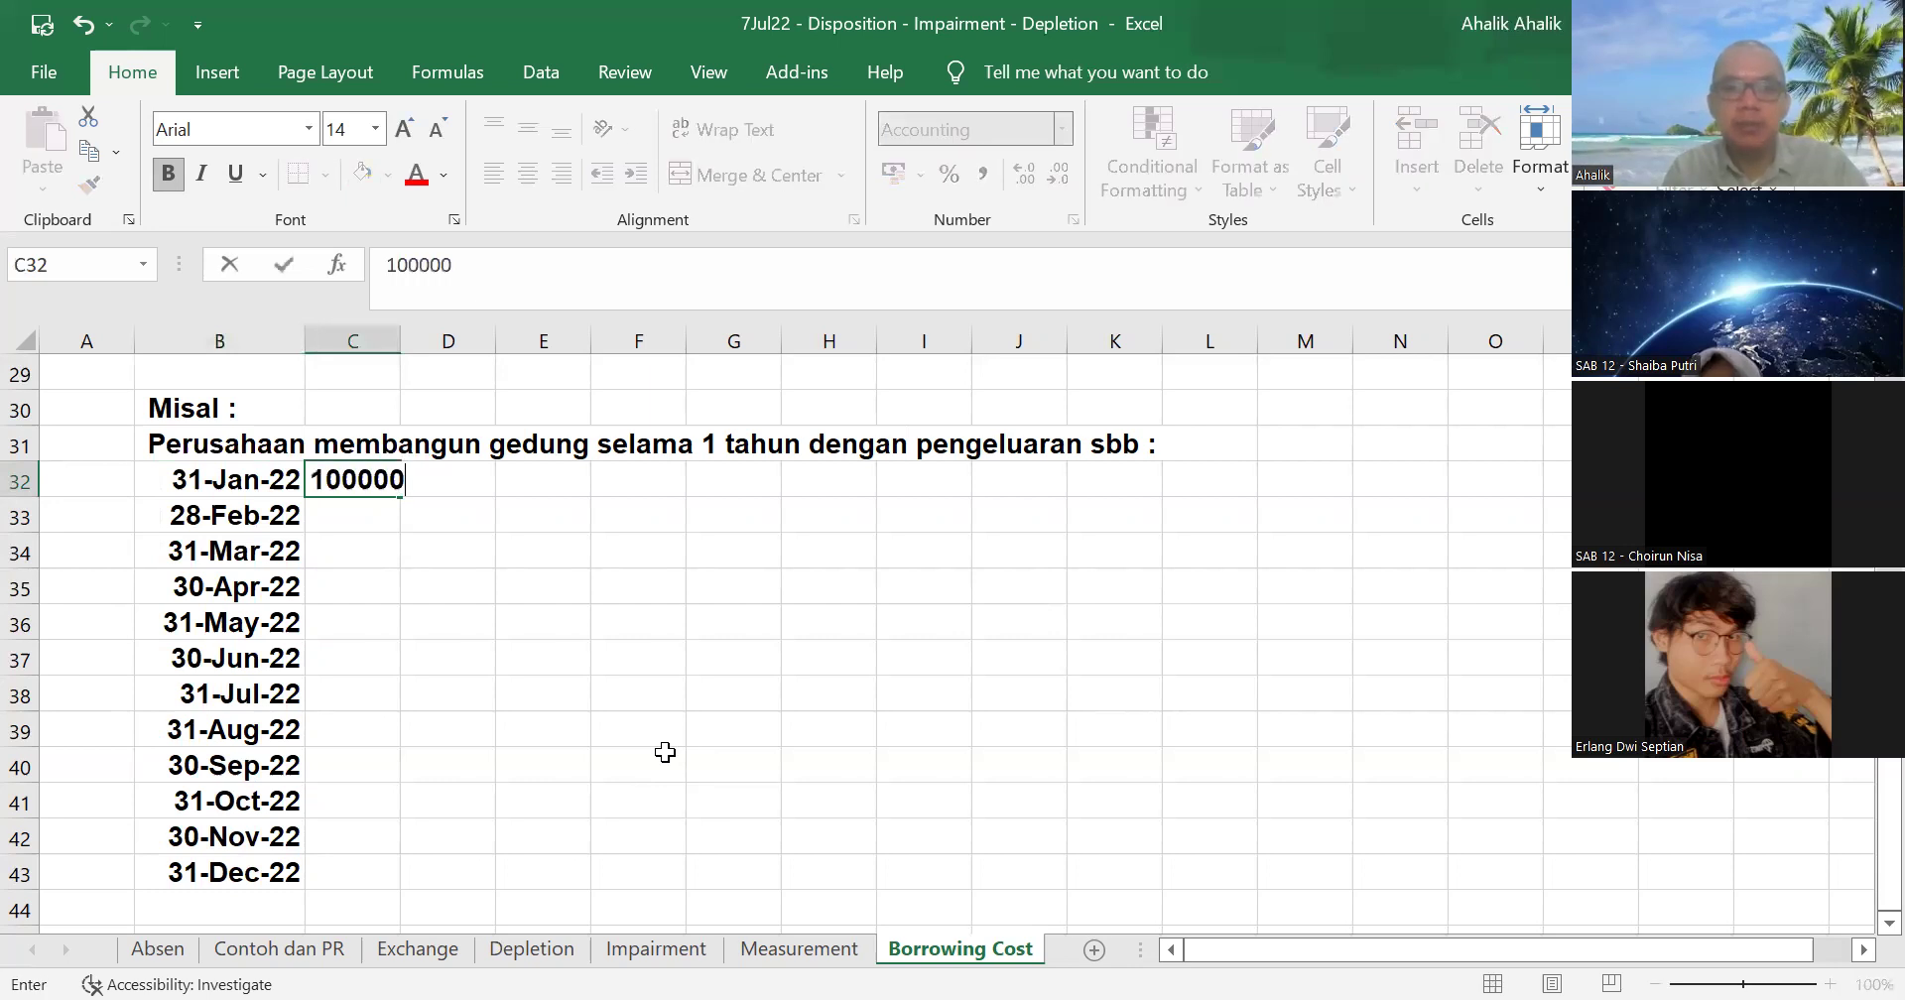
key(Return)
text(150000)
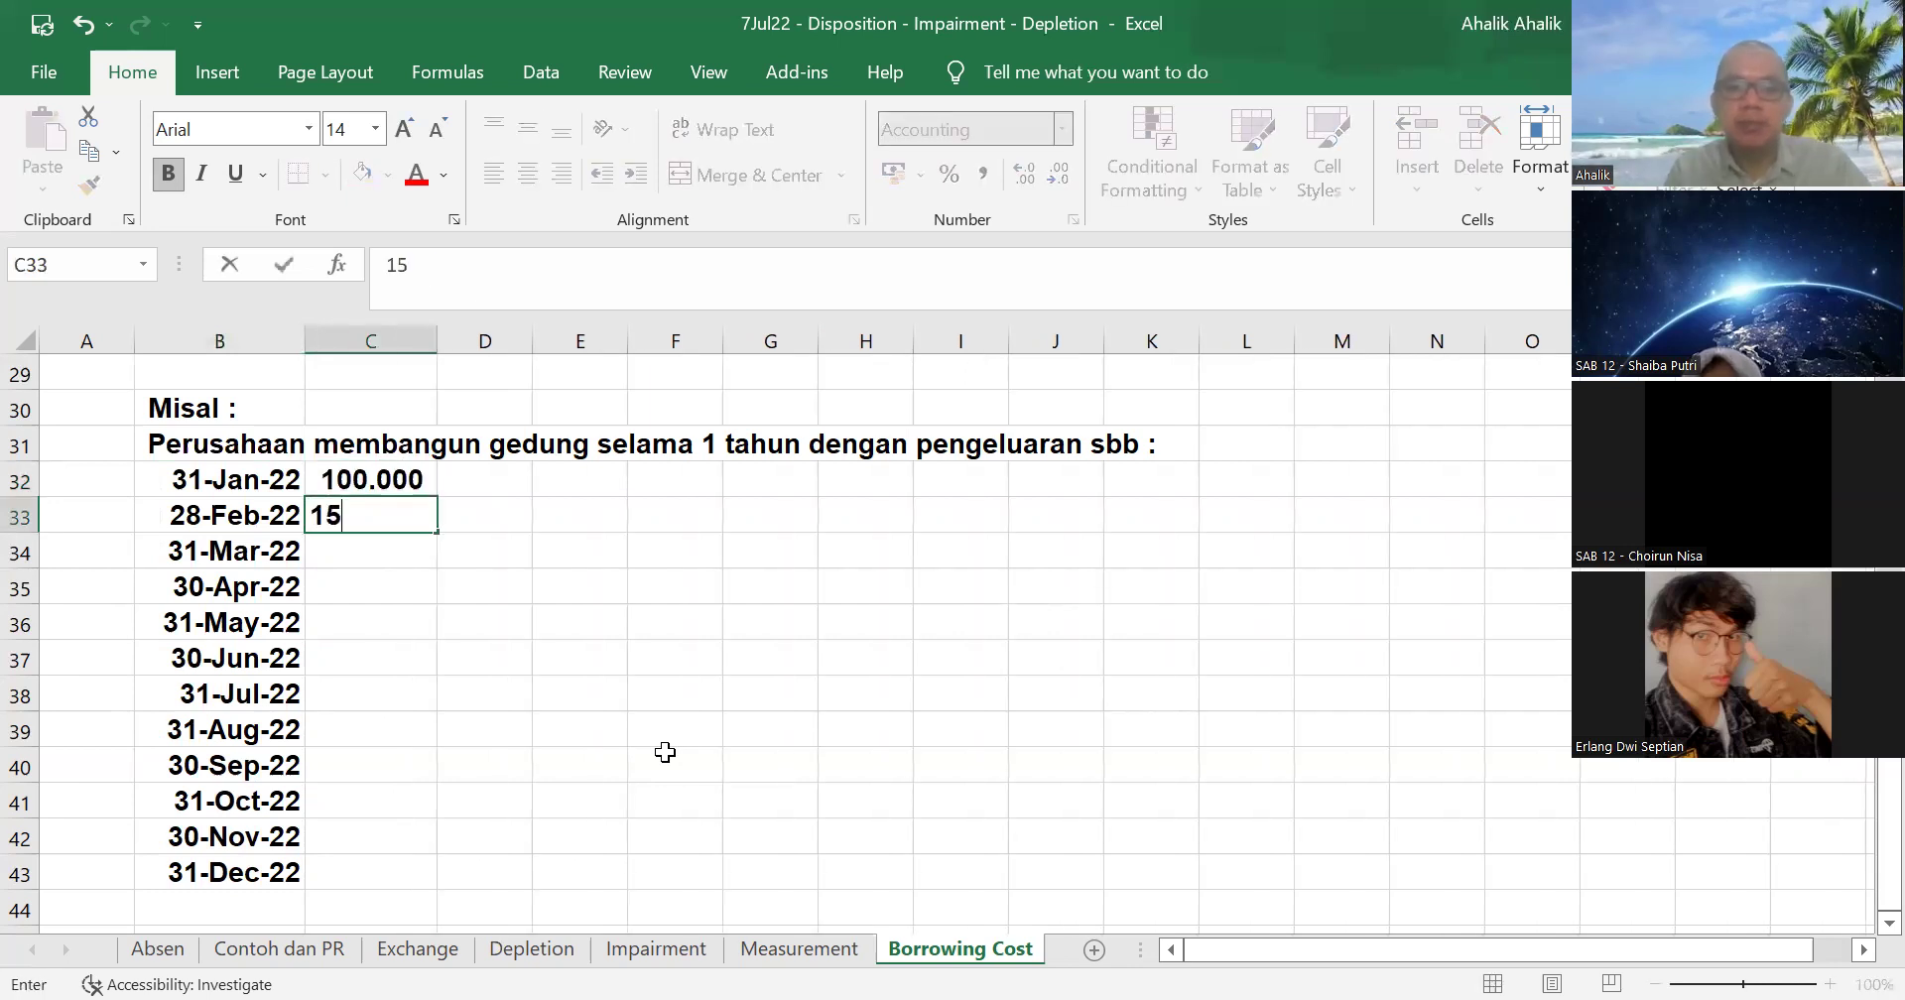
key(Return)
- Enter the March expenditure 200000 in C34 and the April expenditure 230000 in C35
text(2999)
key(BackSpace)
key(BackSpace)
key(BackSpace)
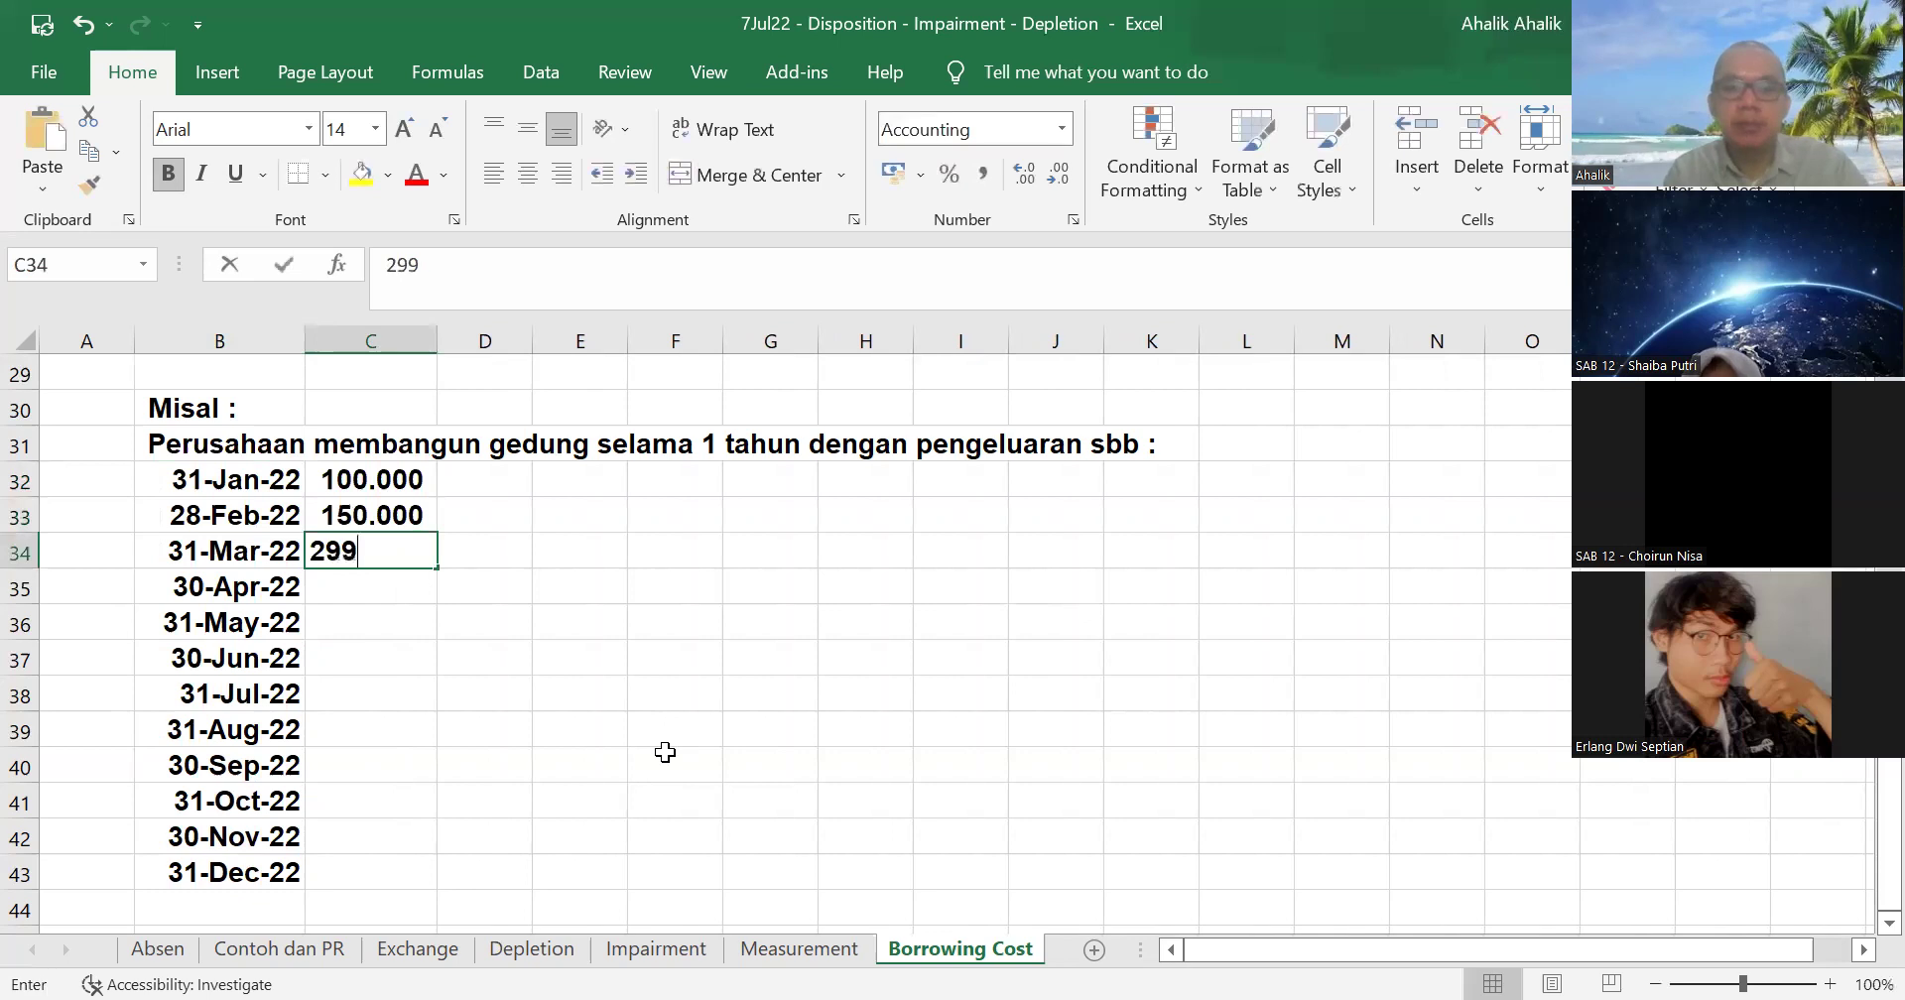
text(00)
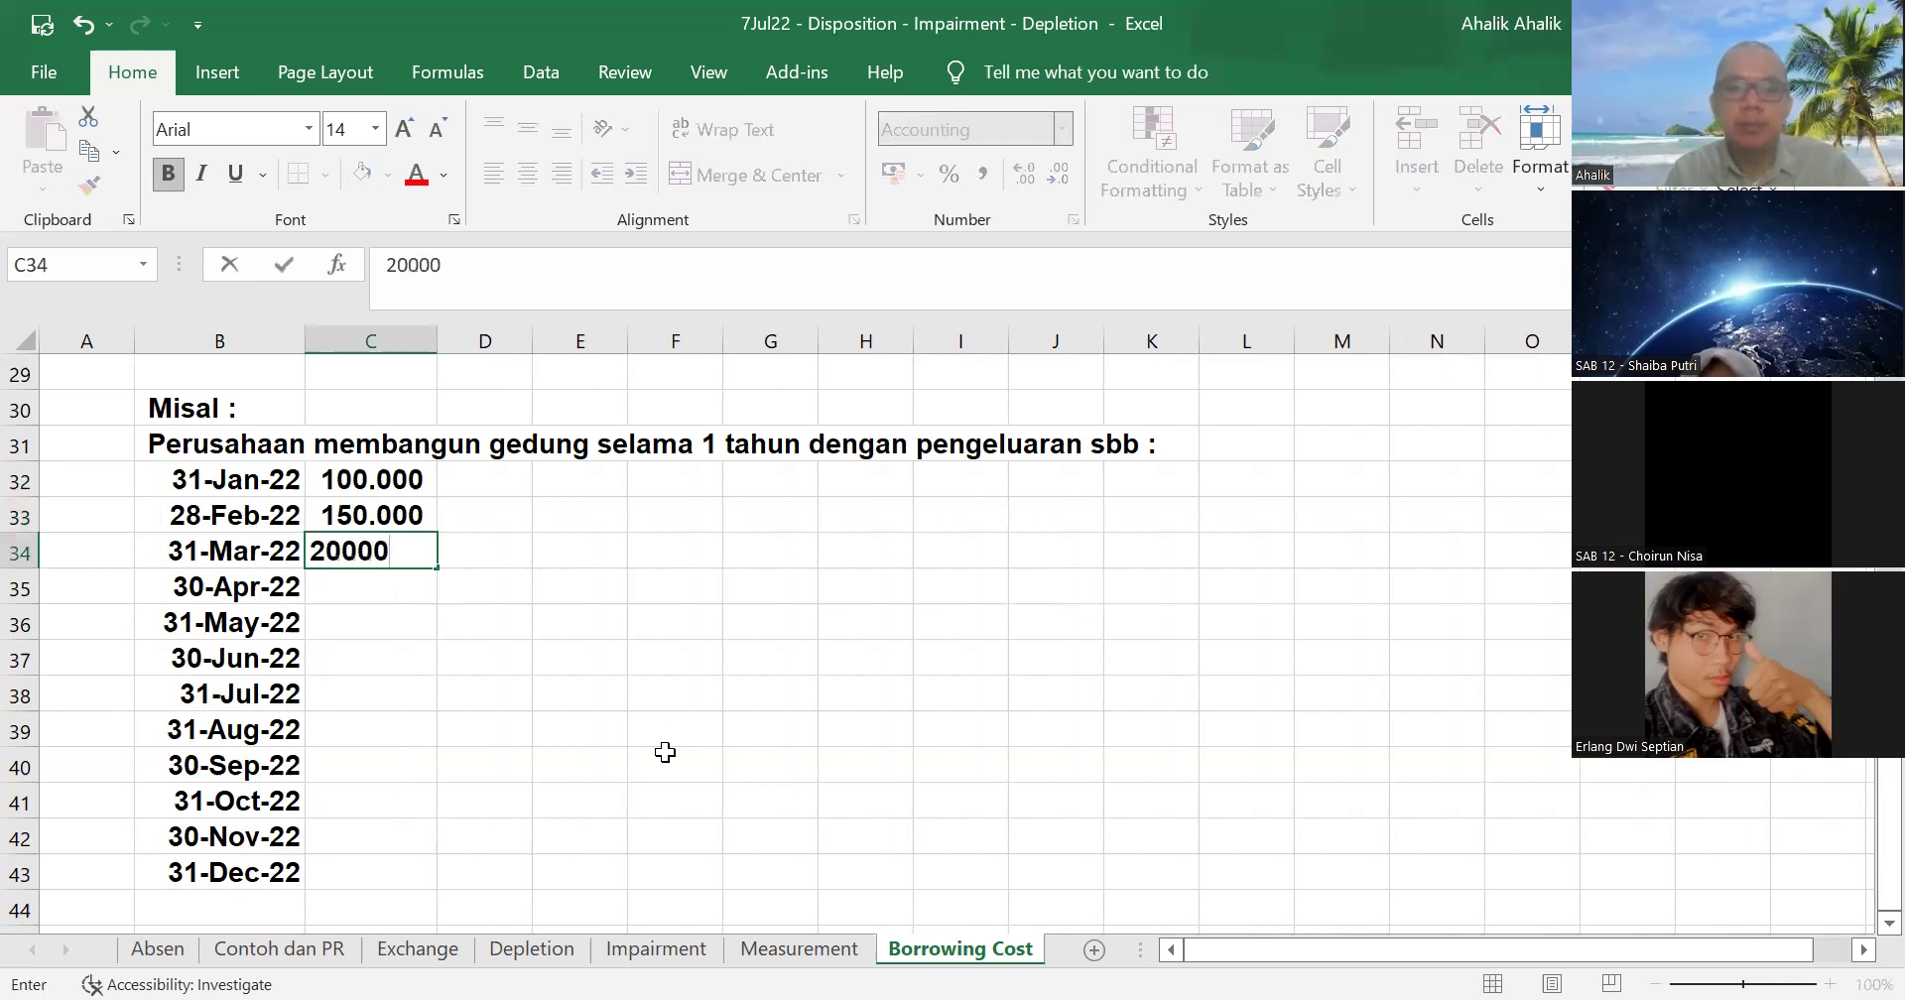
text(.000)
key(Return)
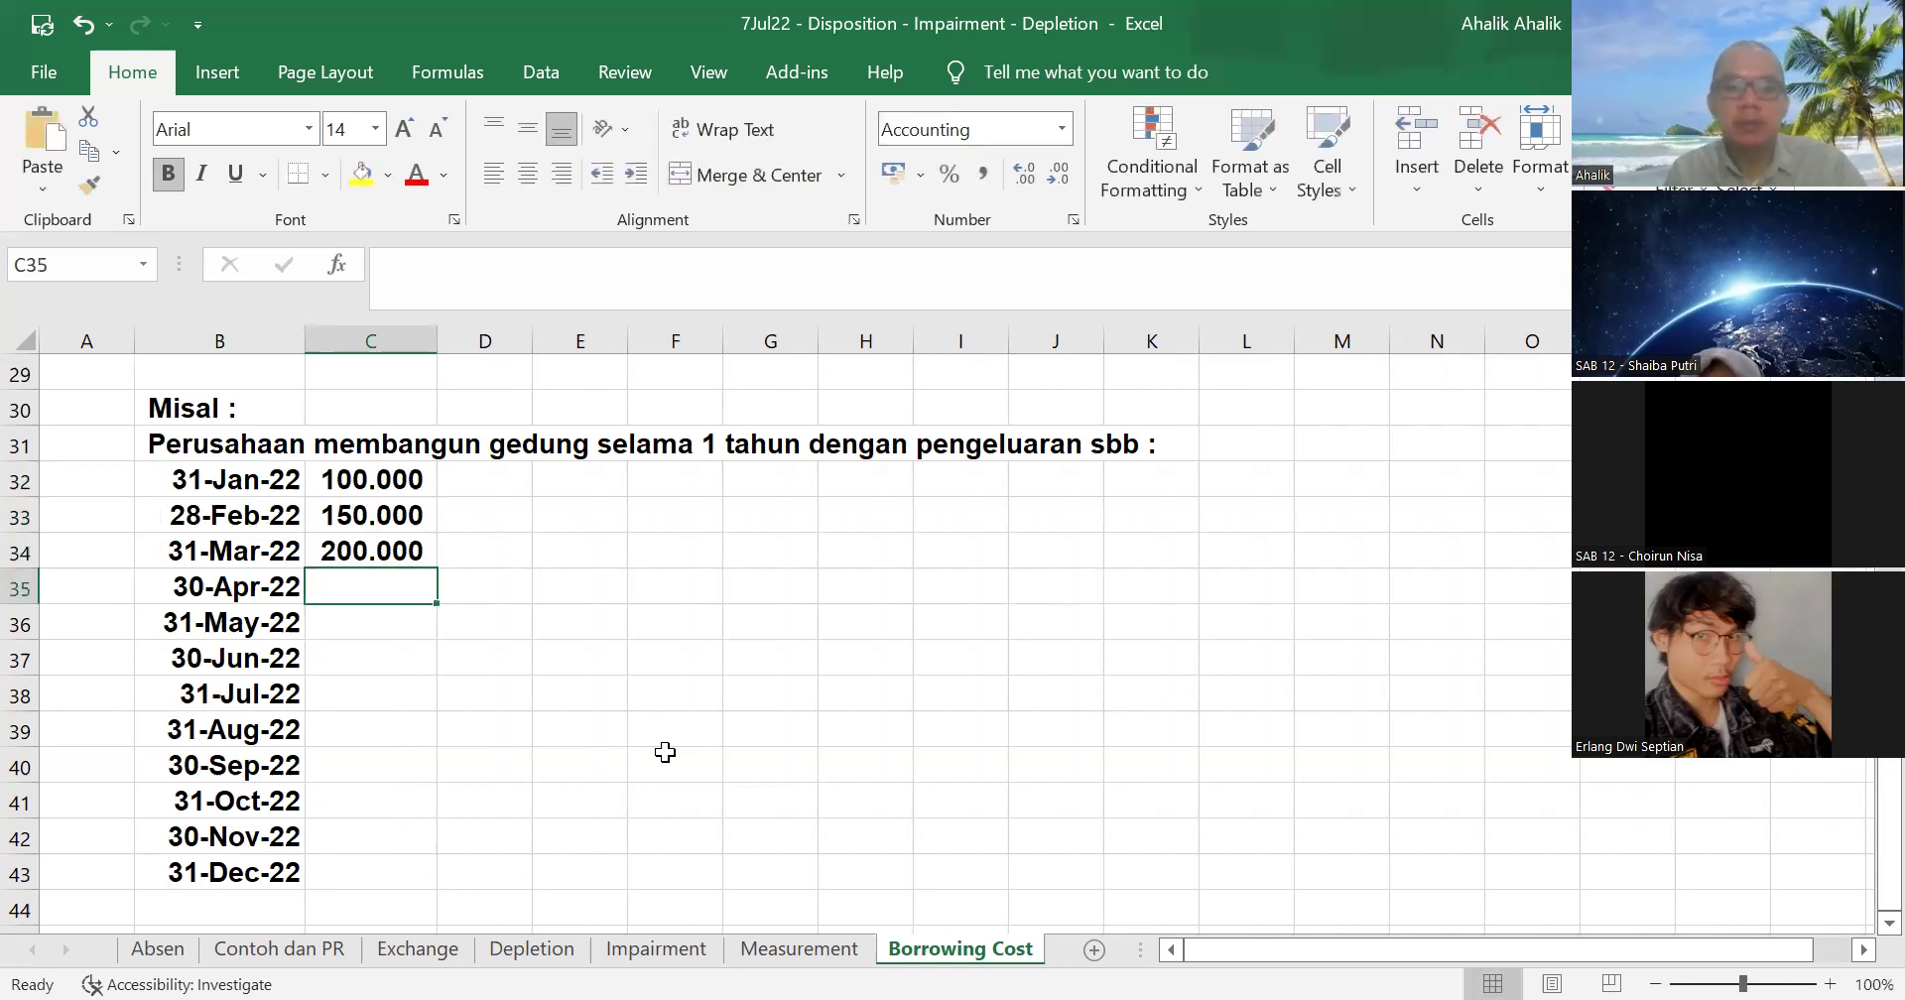
text(230000)
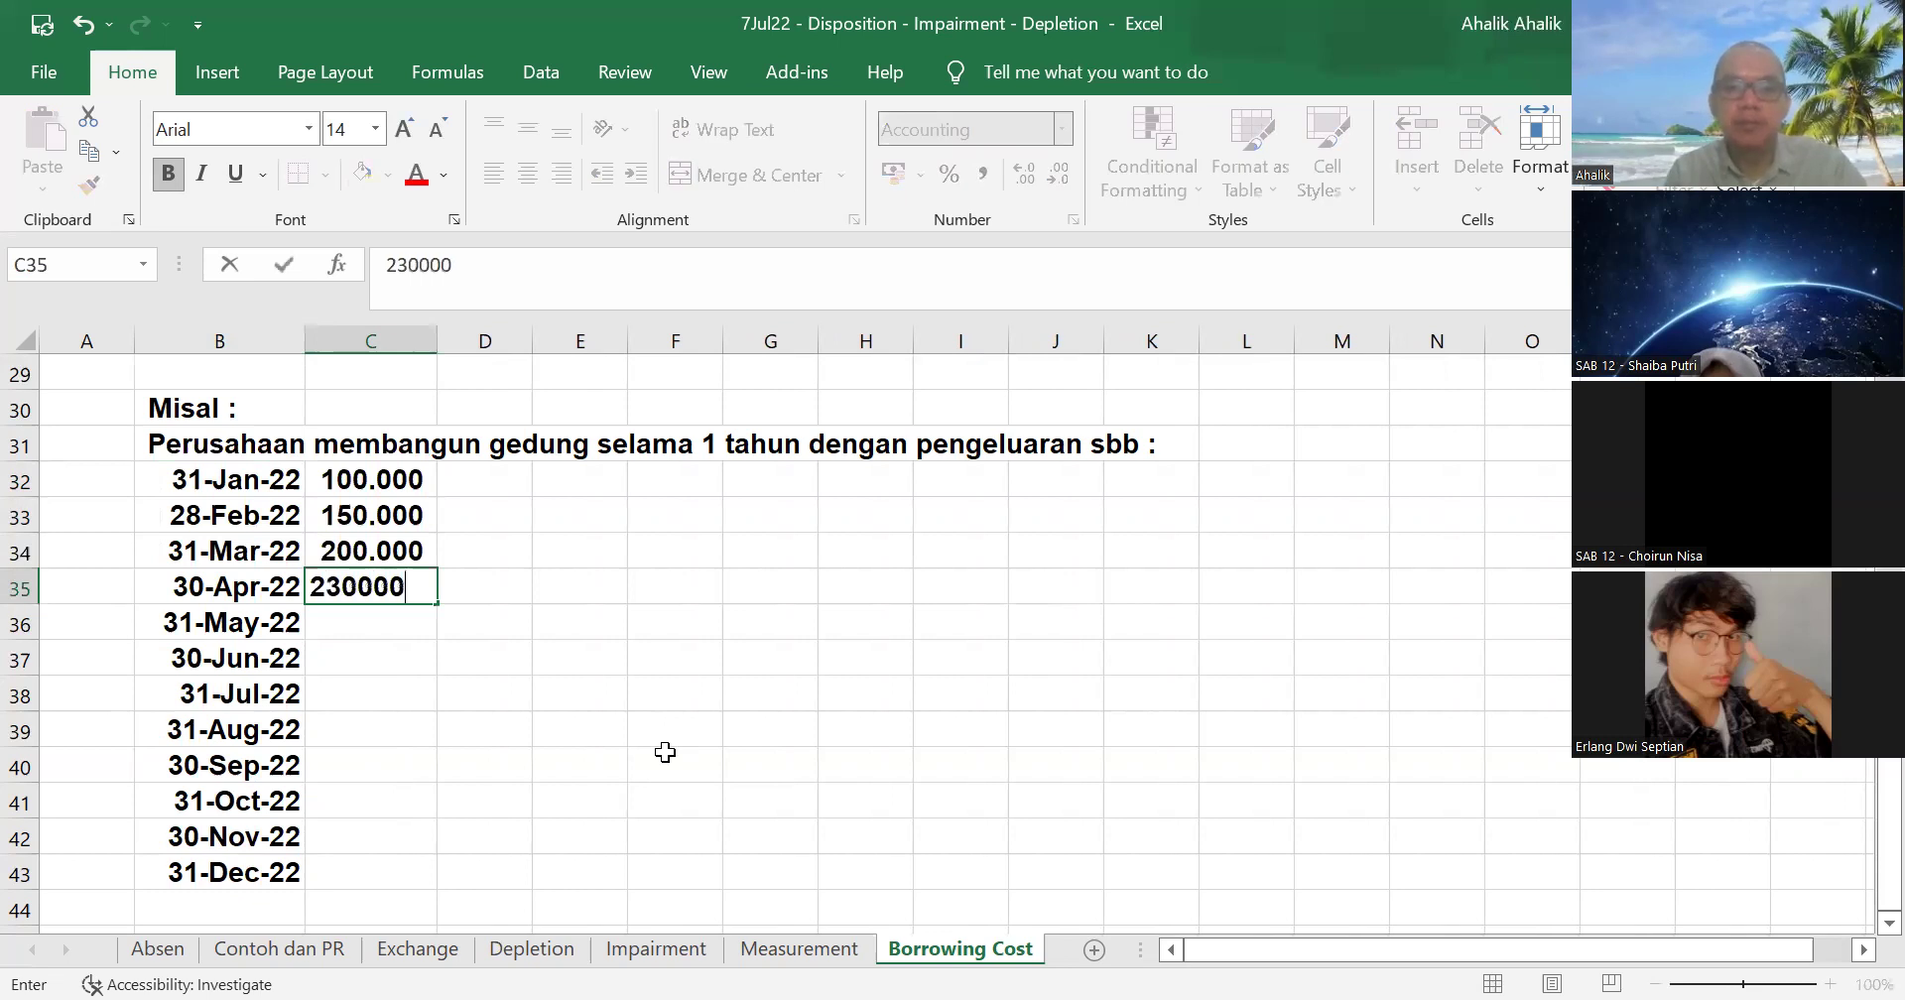
key(Return)
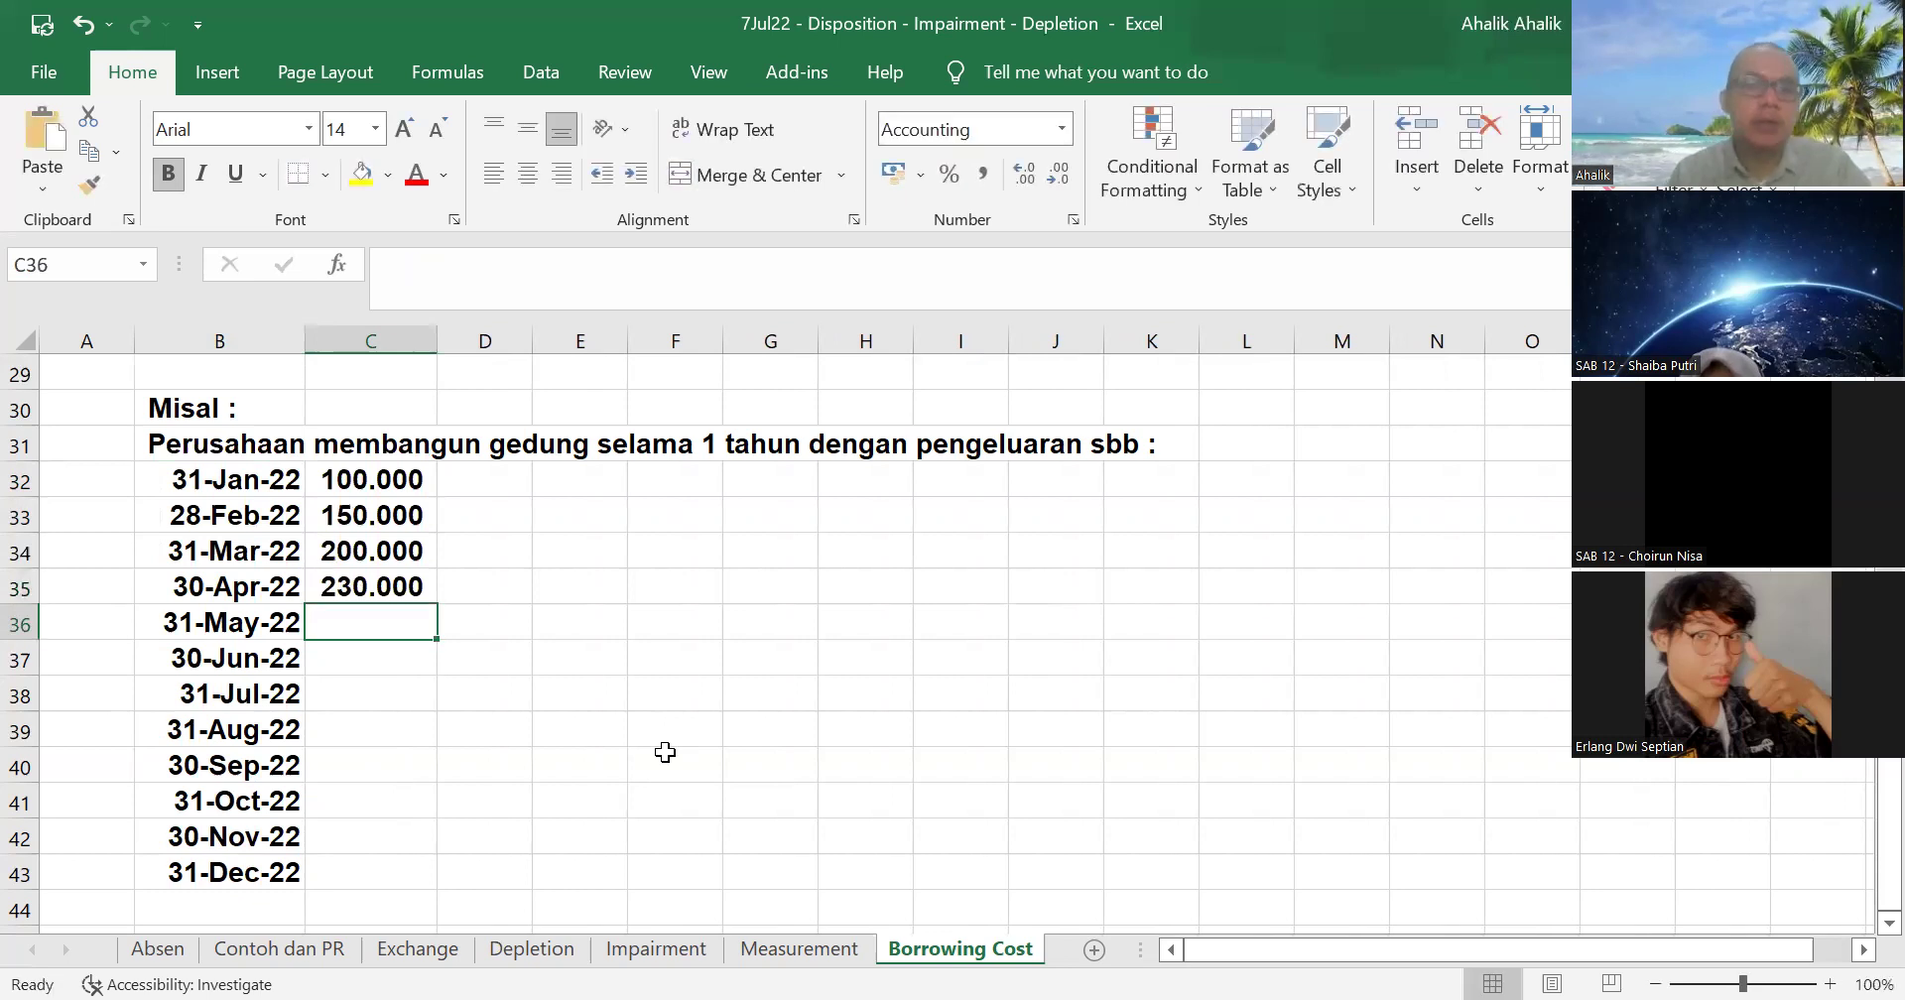
click(675, 764)
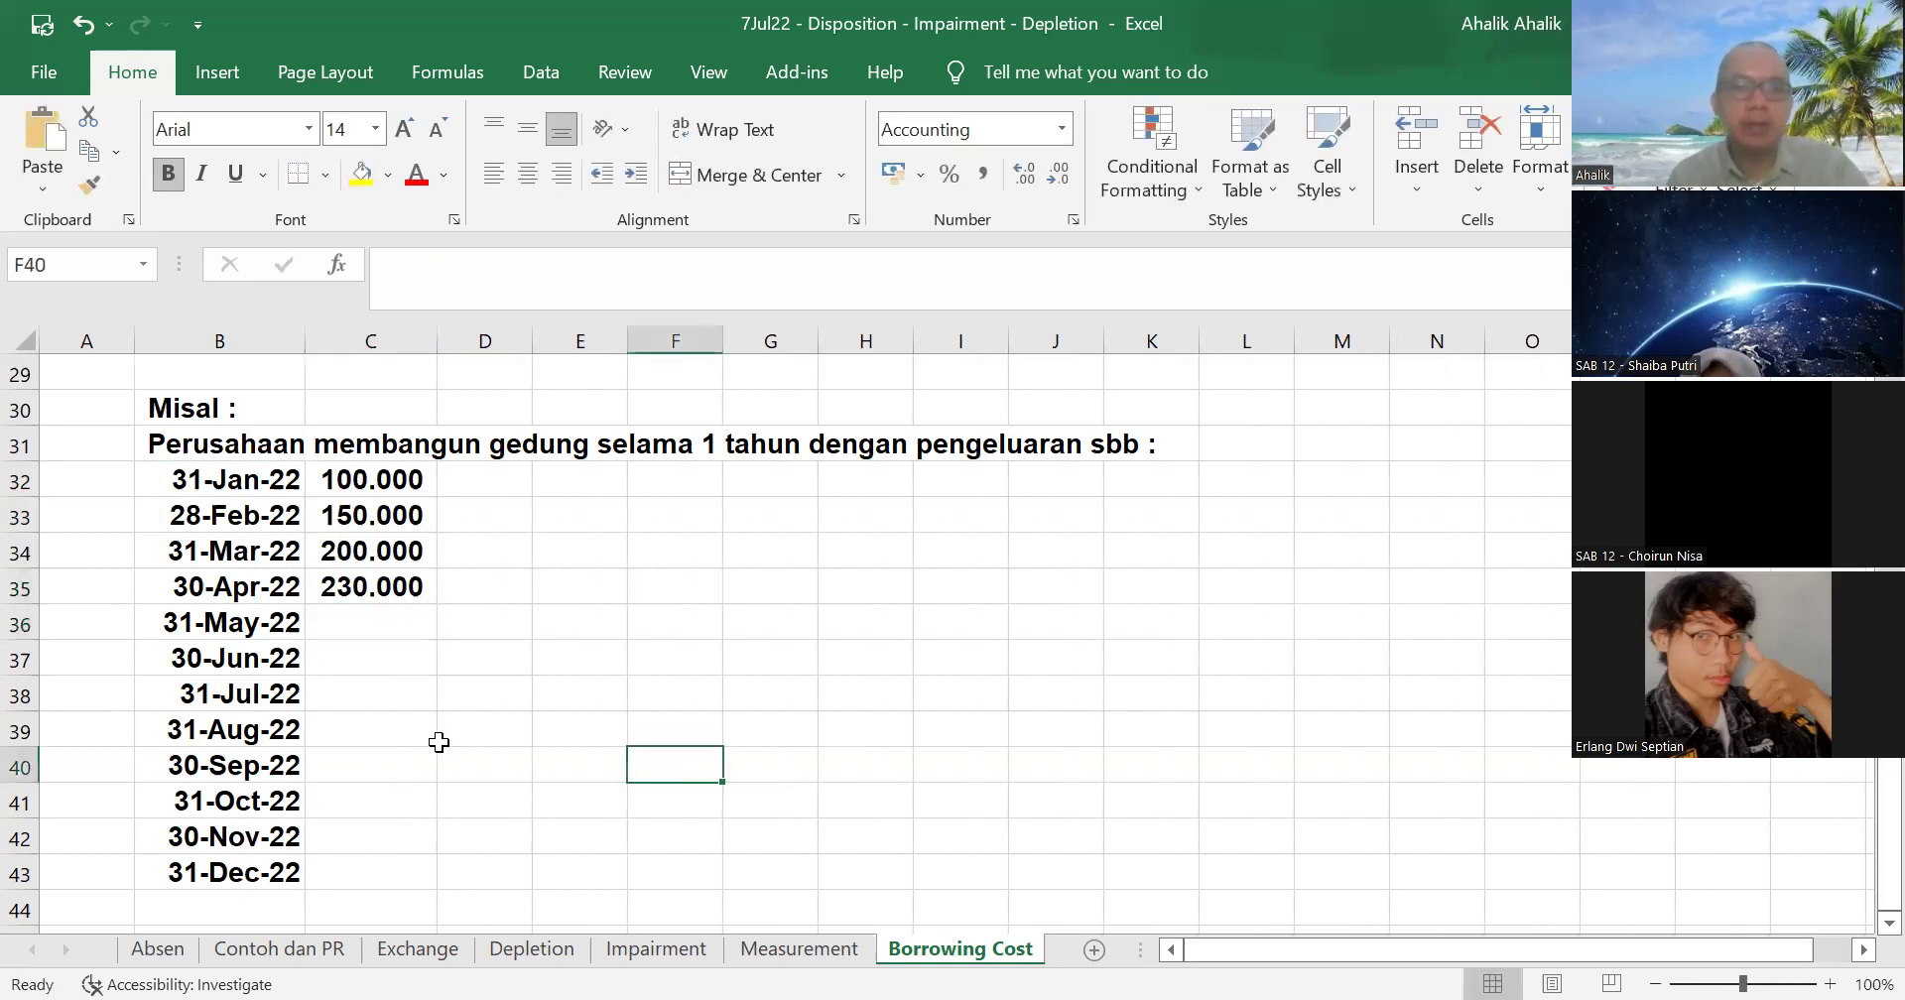
- Delete the February, March and April rows (33 to 35) from the expenditure list
click(221, 475)
drag(319, 480, 440, 680)
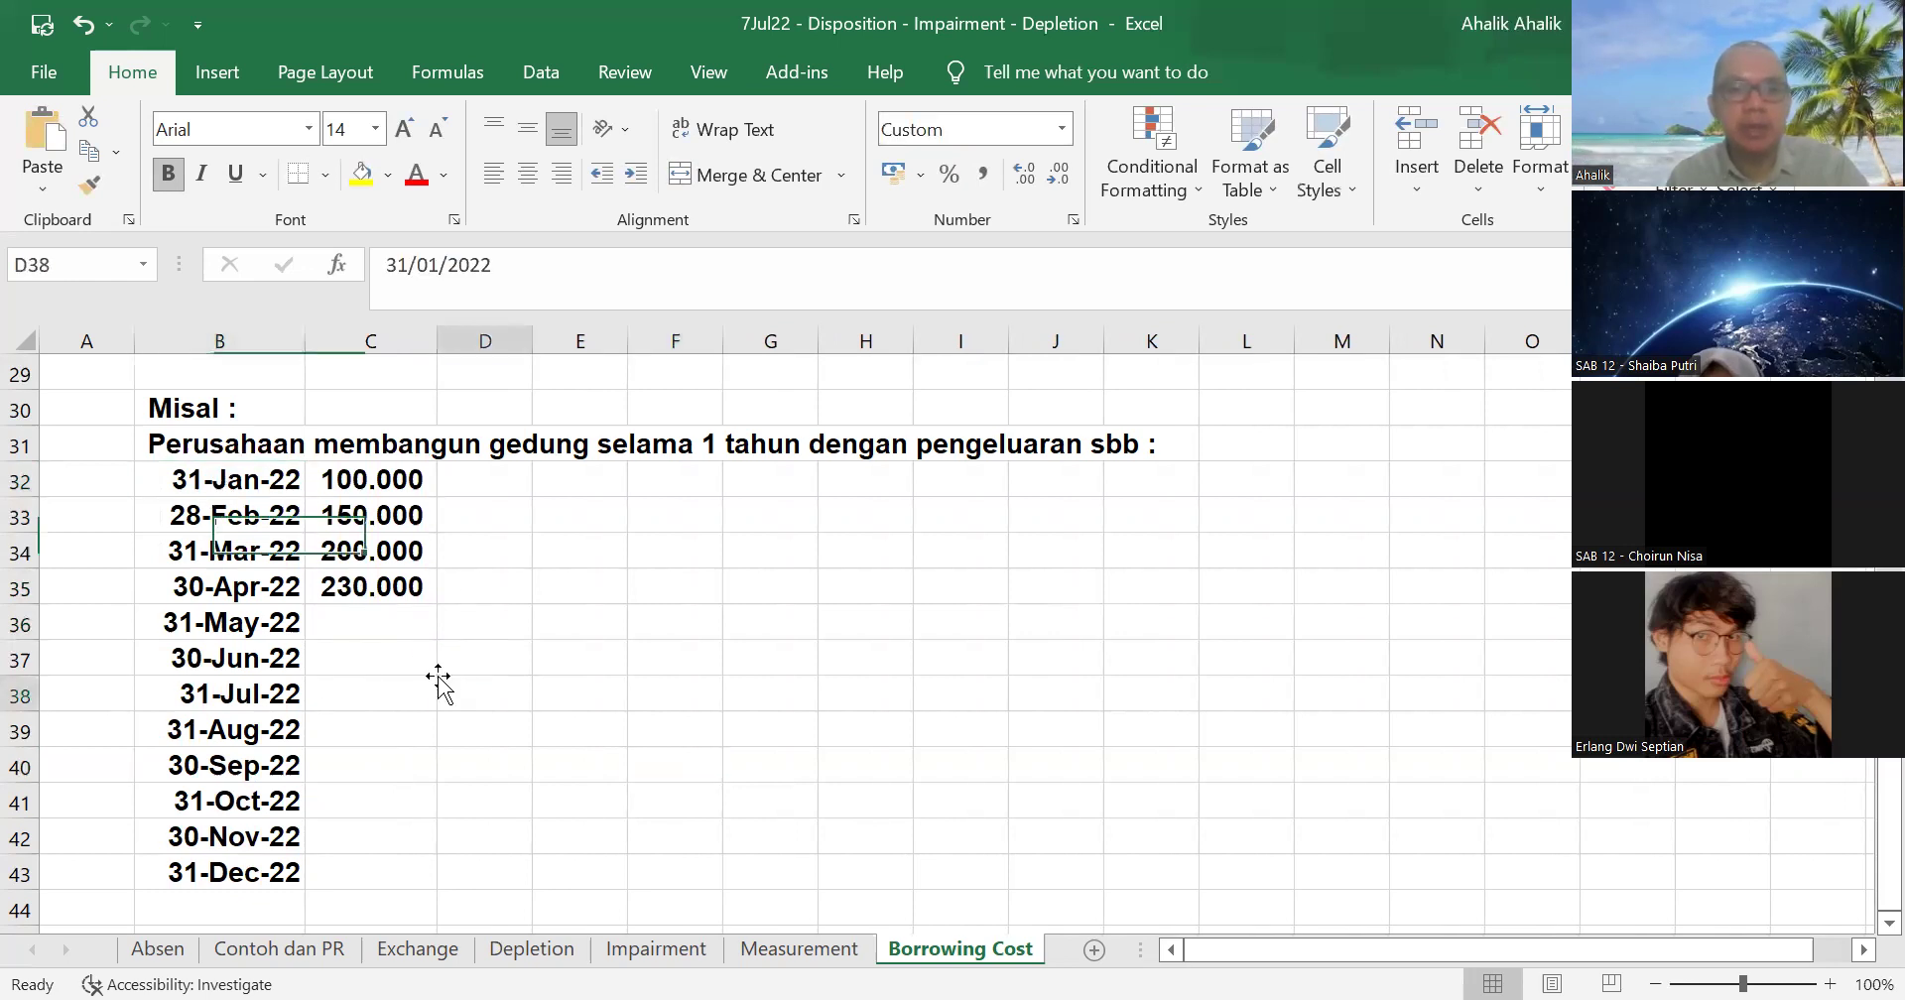
drag(20, 515, 47, 570)
key(Delete)
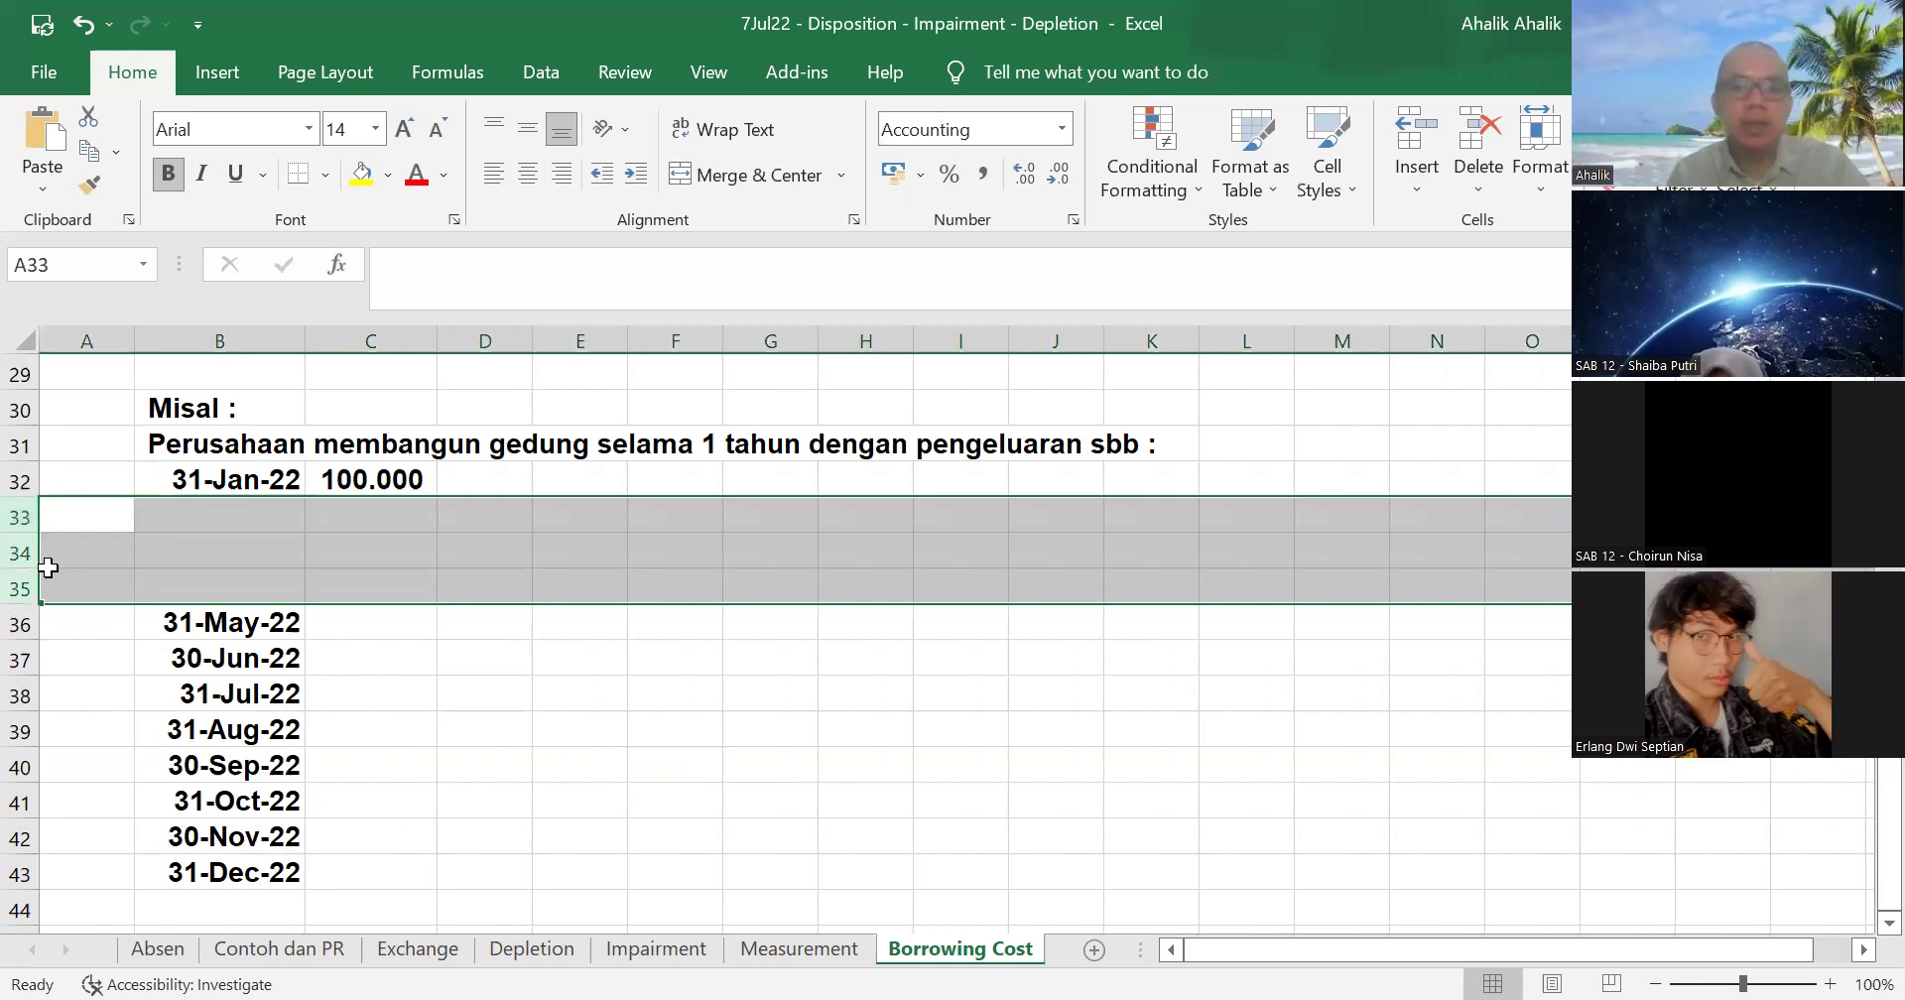
click(74, 557)
drag(15, 517, 20, 590)
right_click(19, 590)
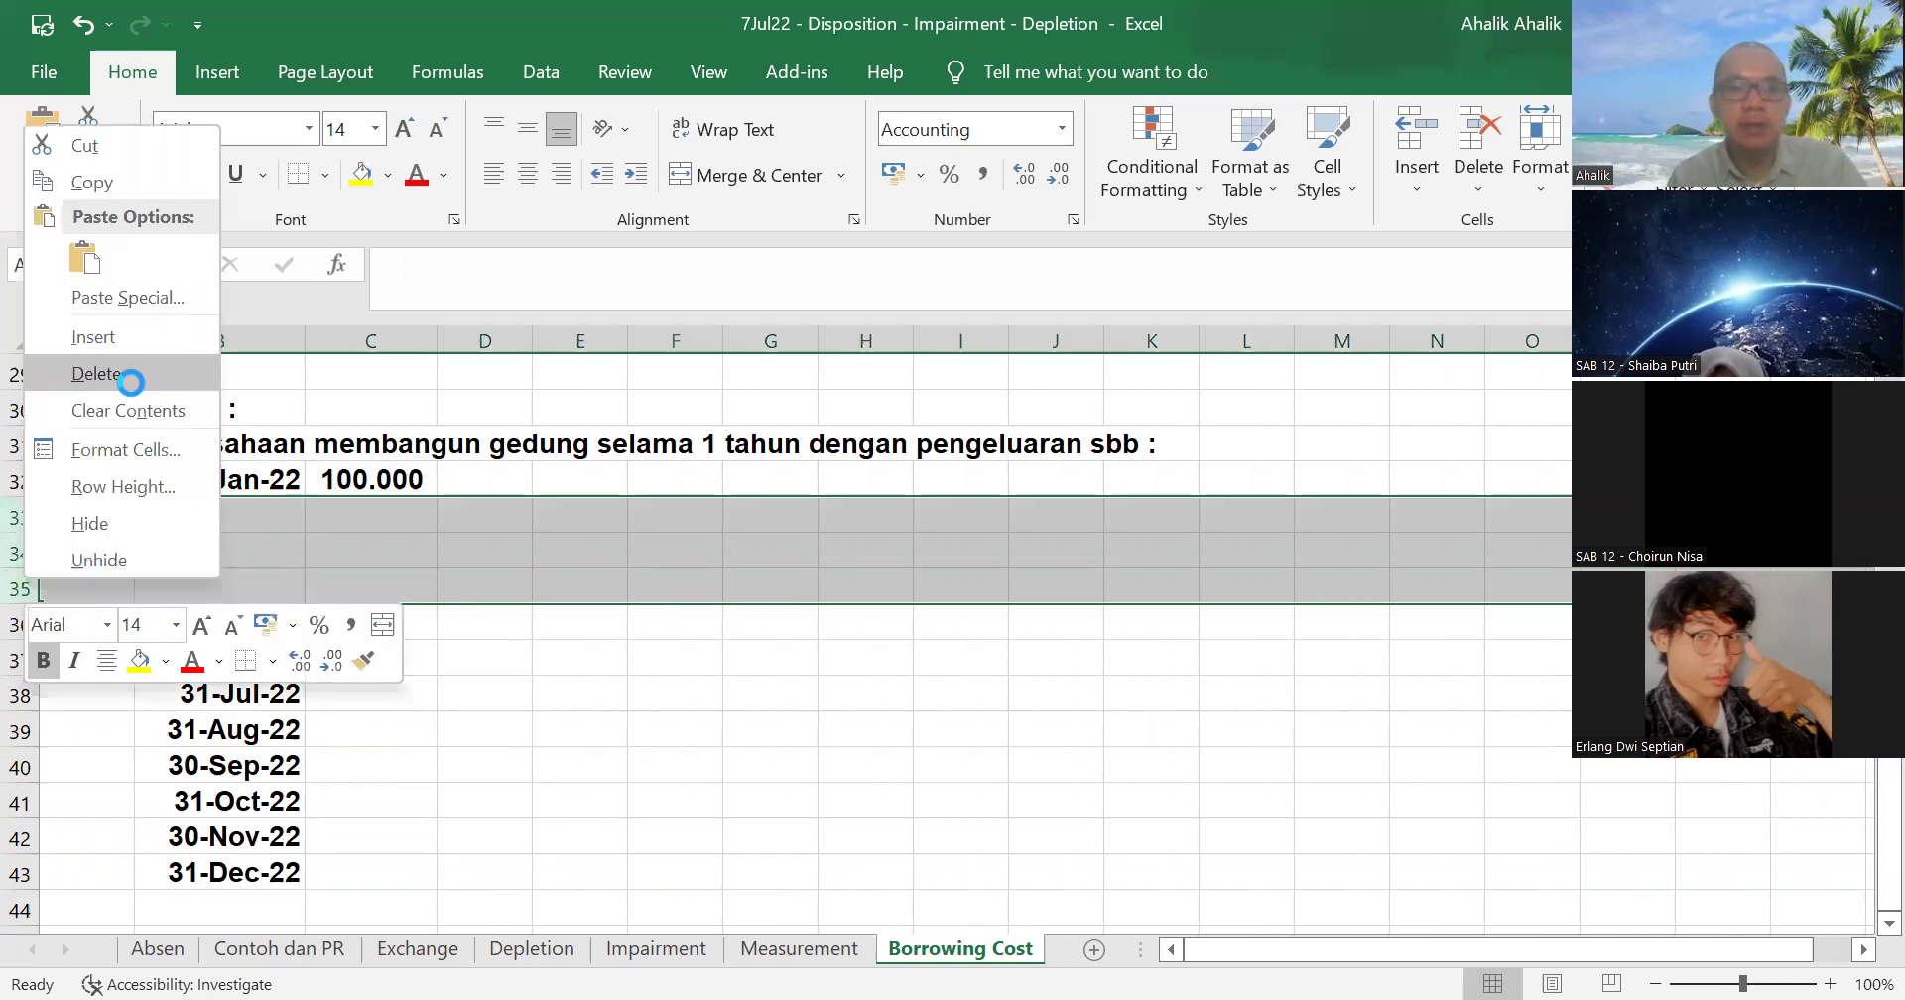
click(130, 378)
- Enter 400000 as the May expenditure in C33
click(402, 528)
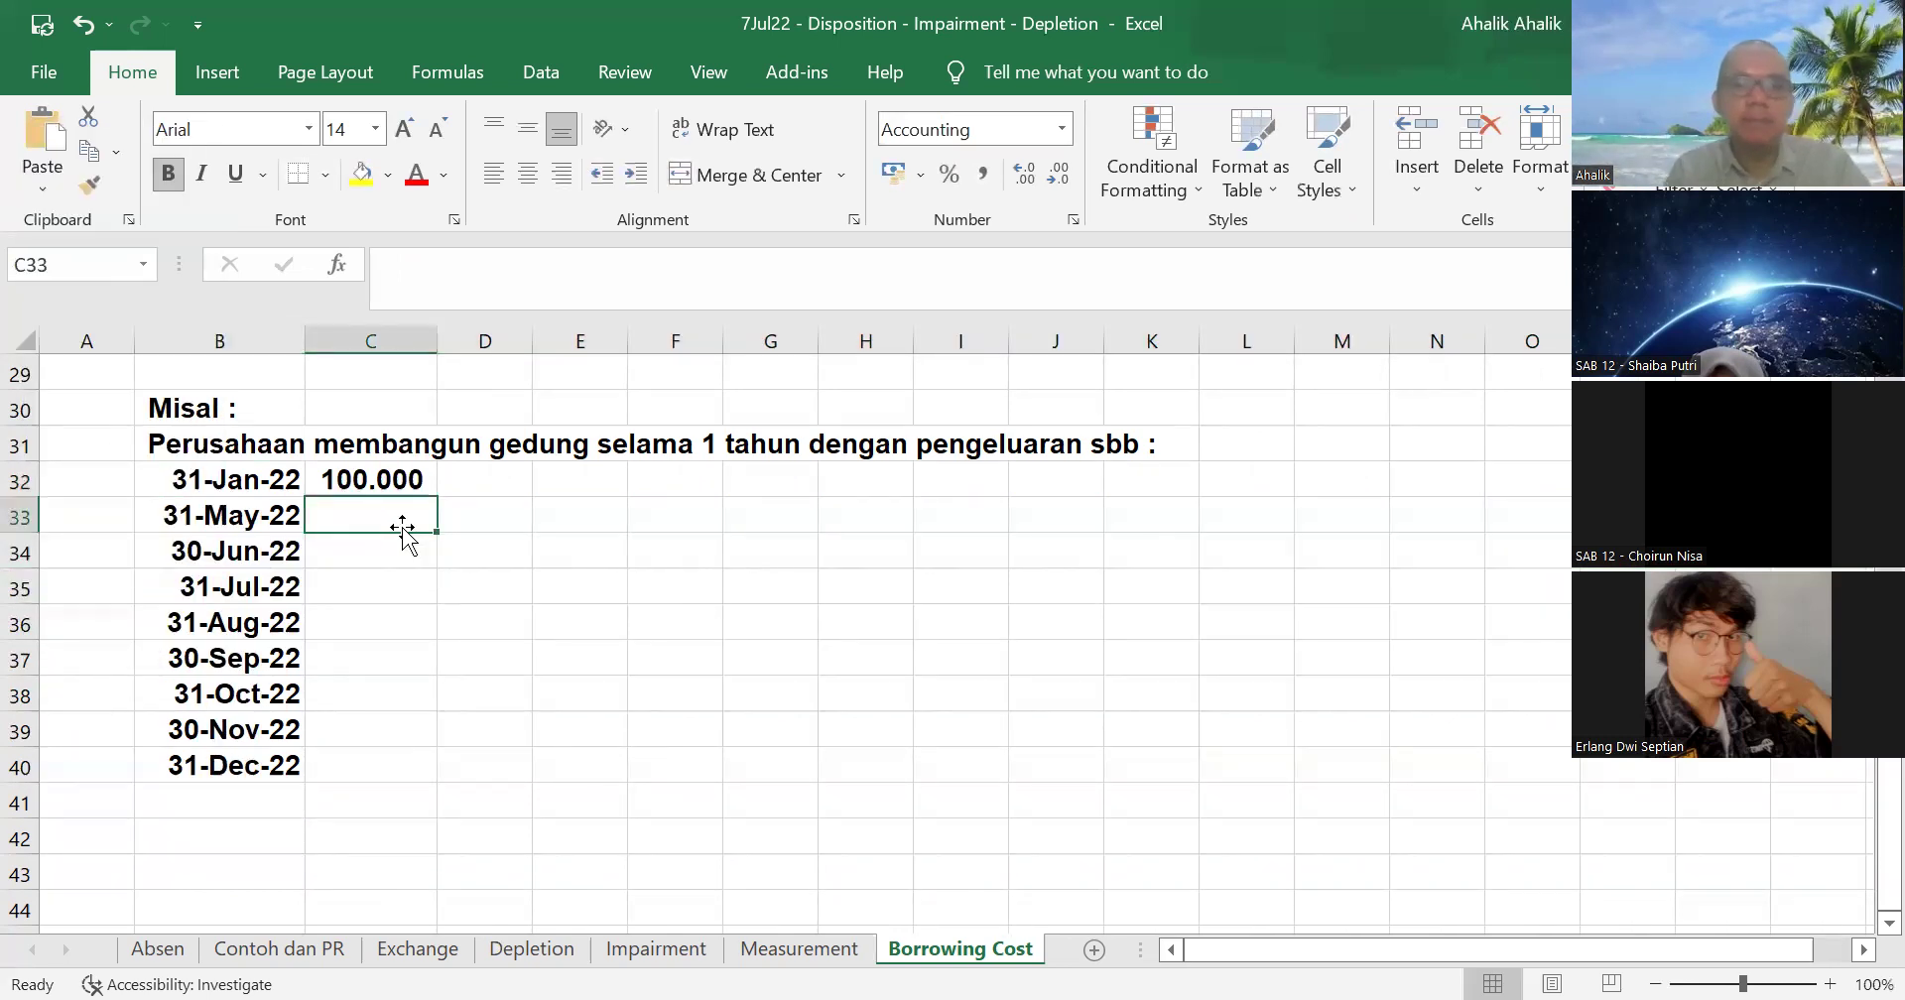
text(400000)
key(Return)
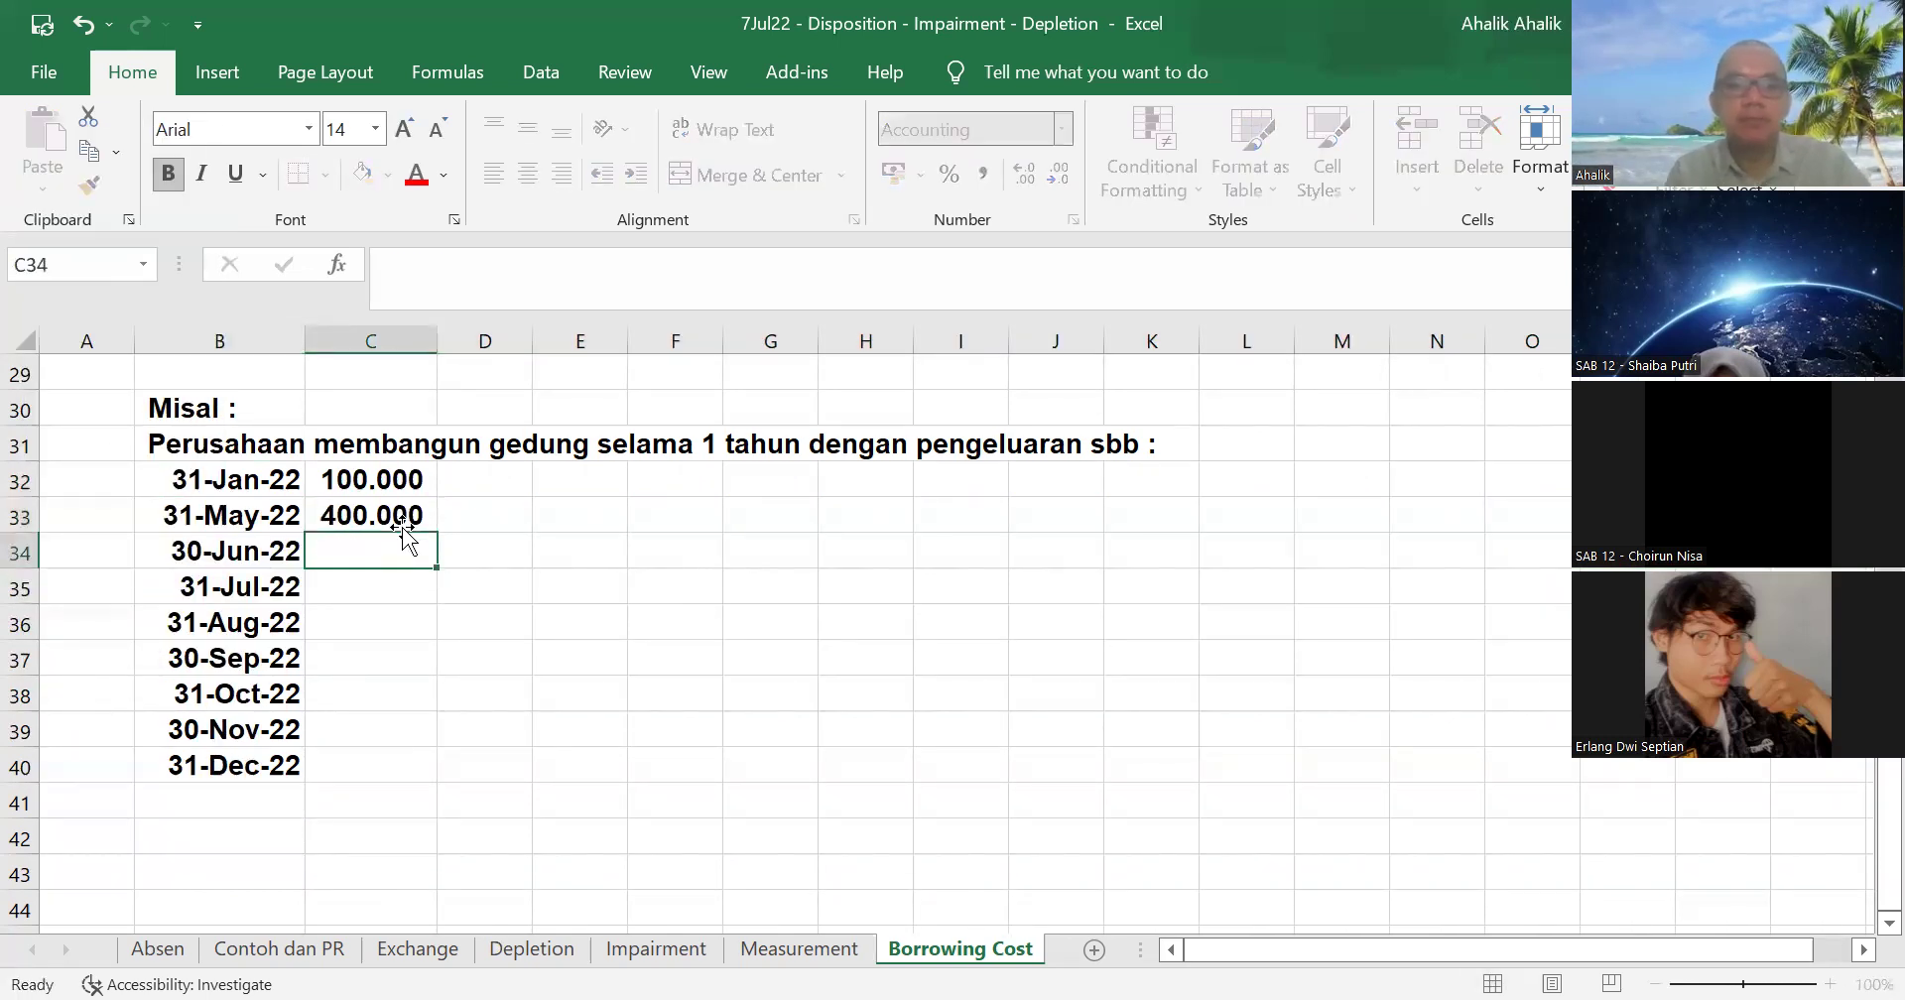
- Delete the June, July and August rows and enter 260000 as the September expenditure in C34
drag(19, 552, 19, 624)
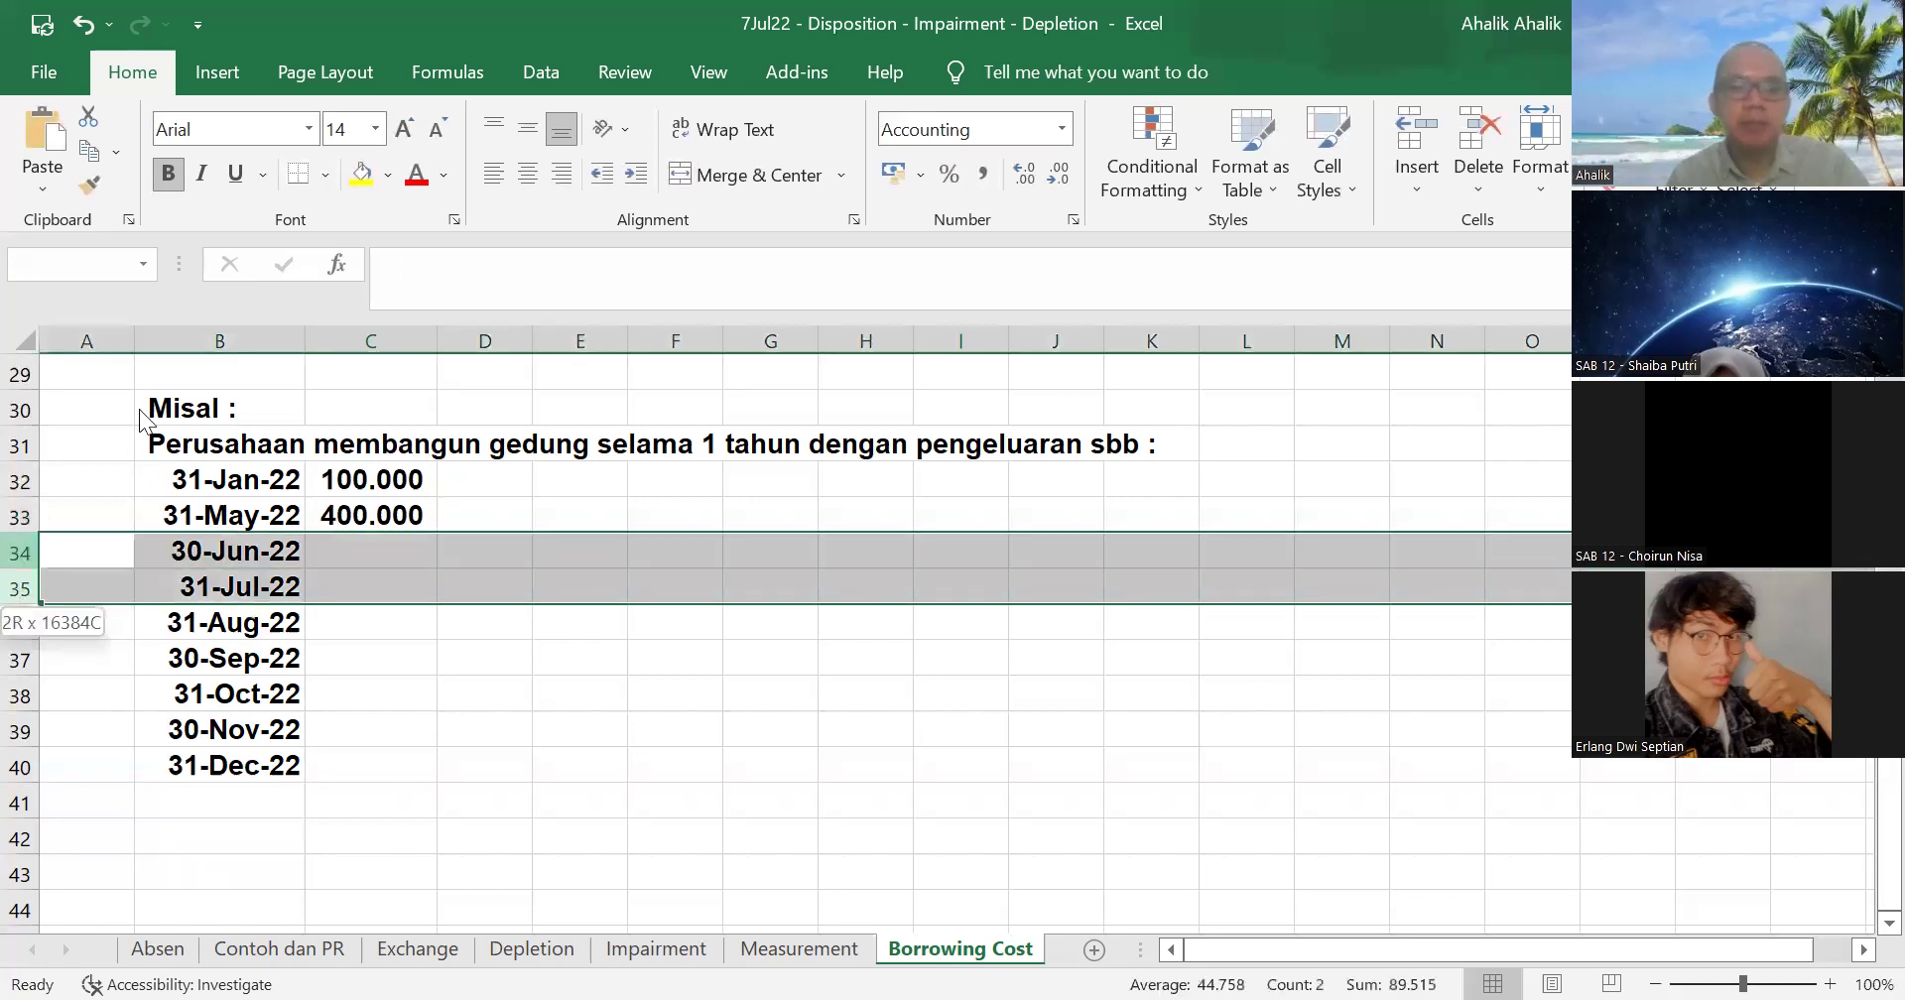
right_click(19, 623)
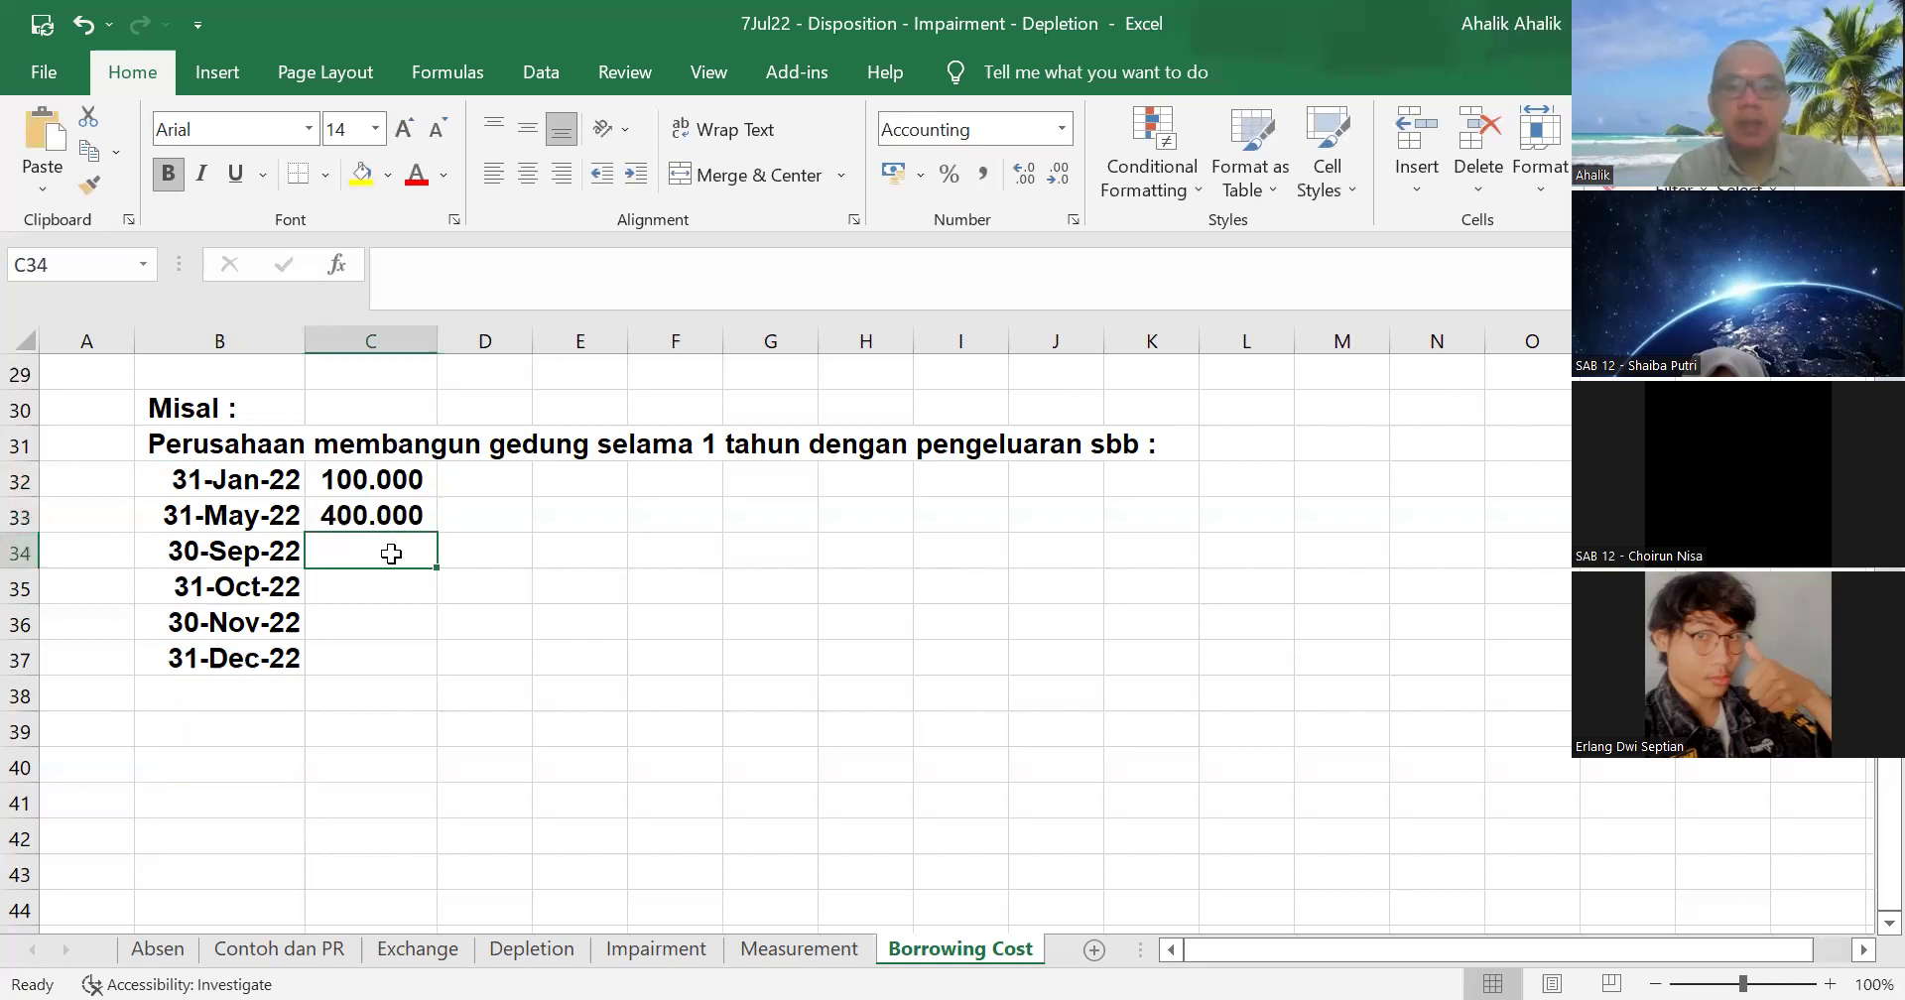
text(200)
key(BackSpace)
key(BackSpace)
key(BackSpace)
text(260.000)
key(Return)
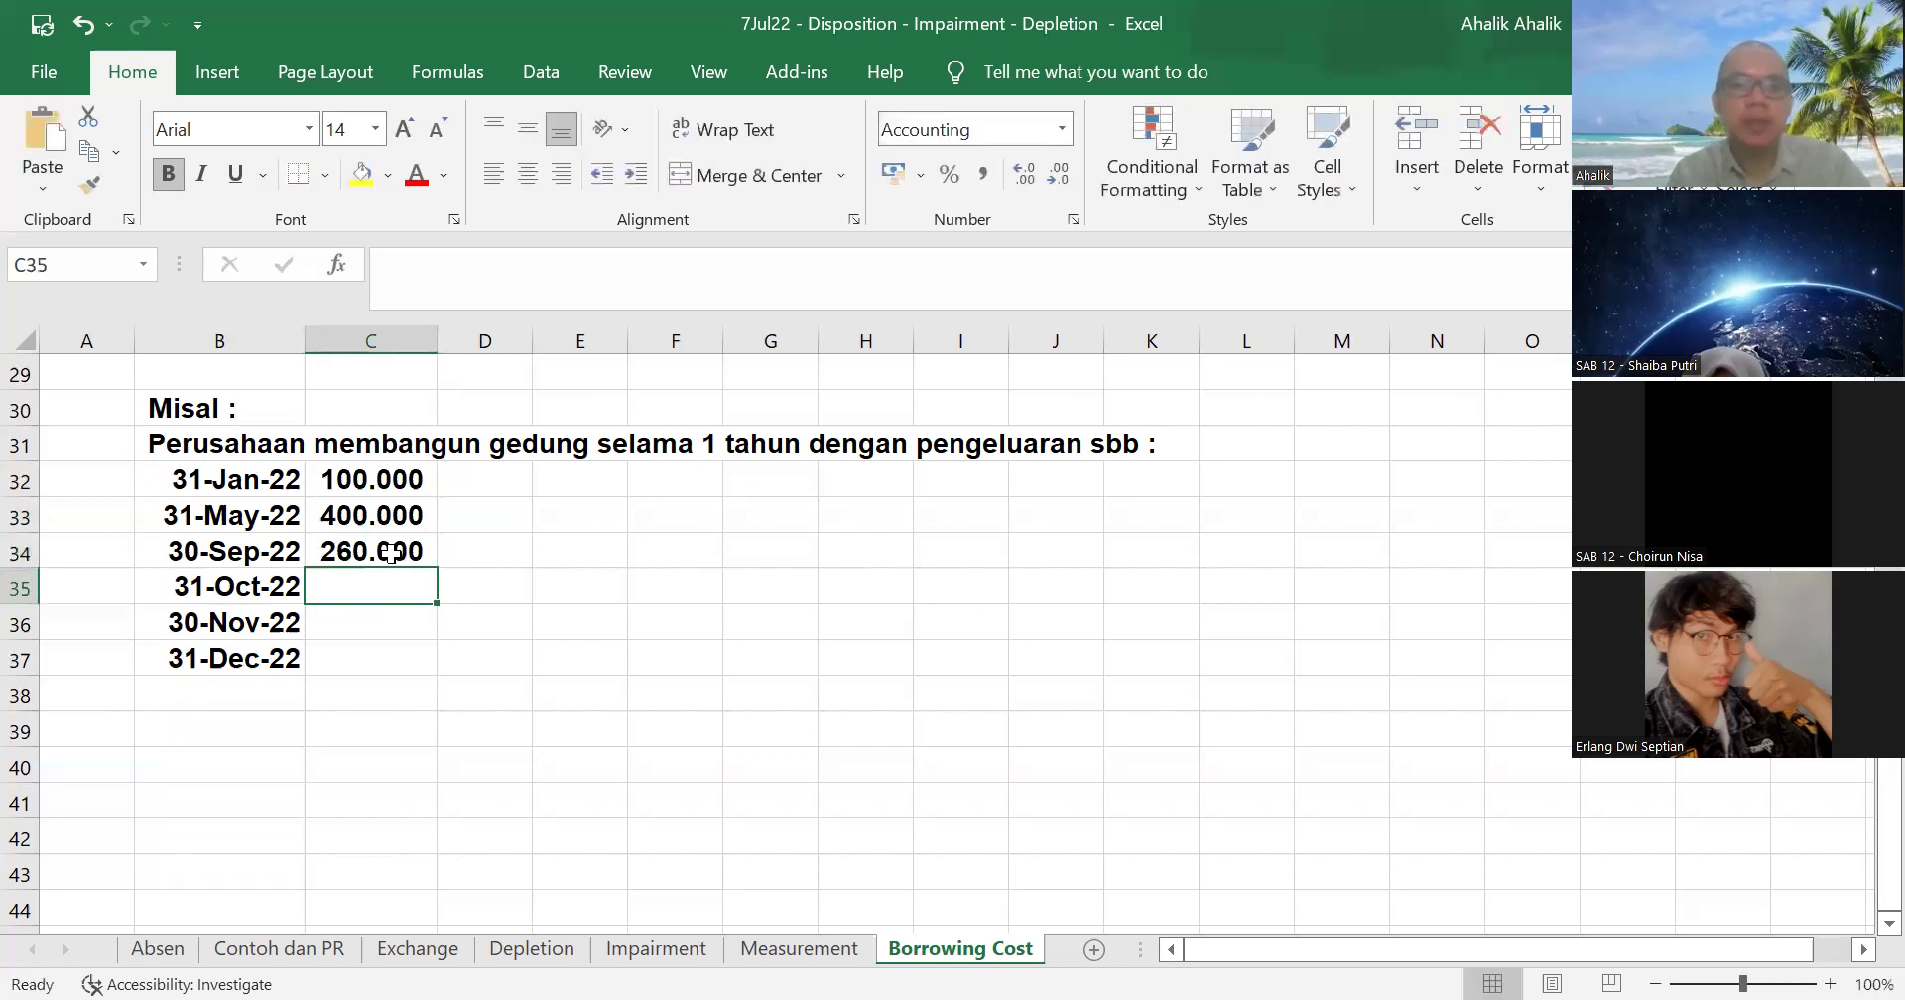
- Insert a row above the January entry and enter the heading Cost in C32
key(Left)
click(402, 481)
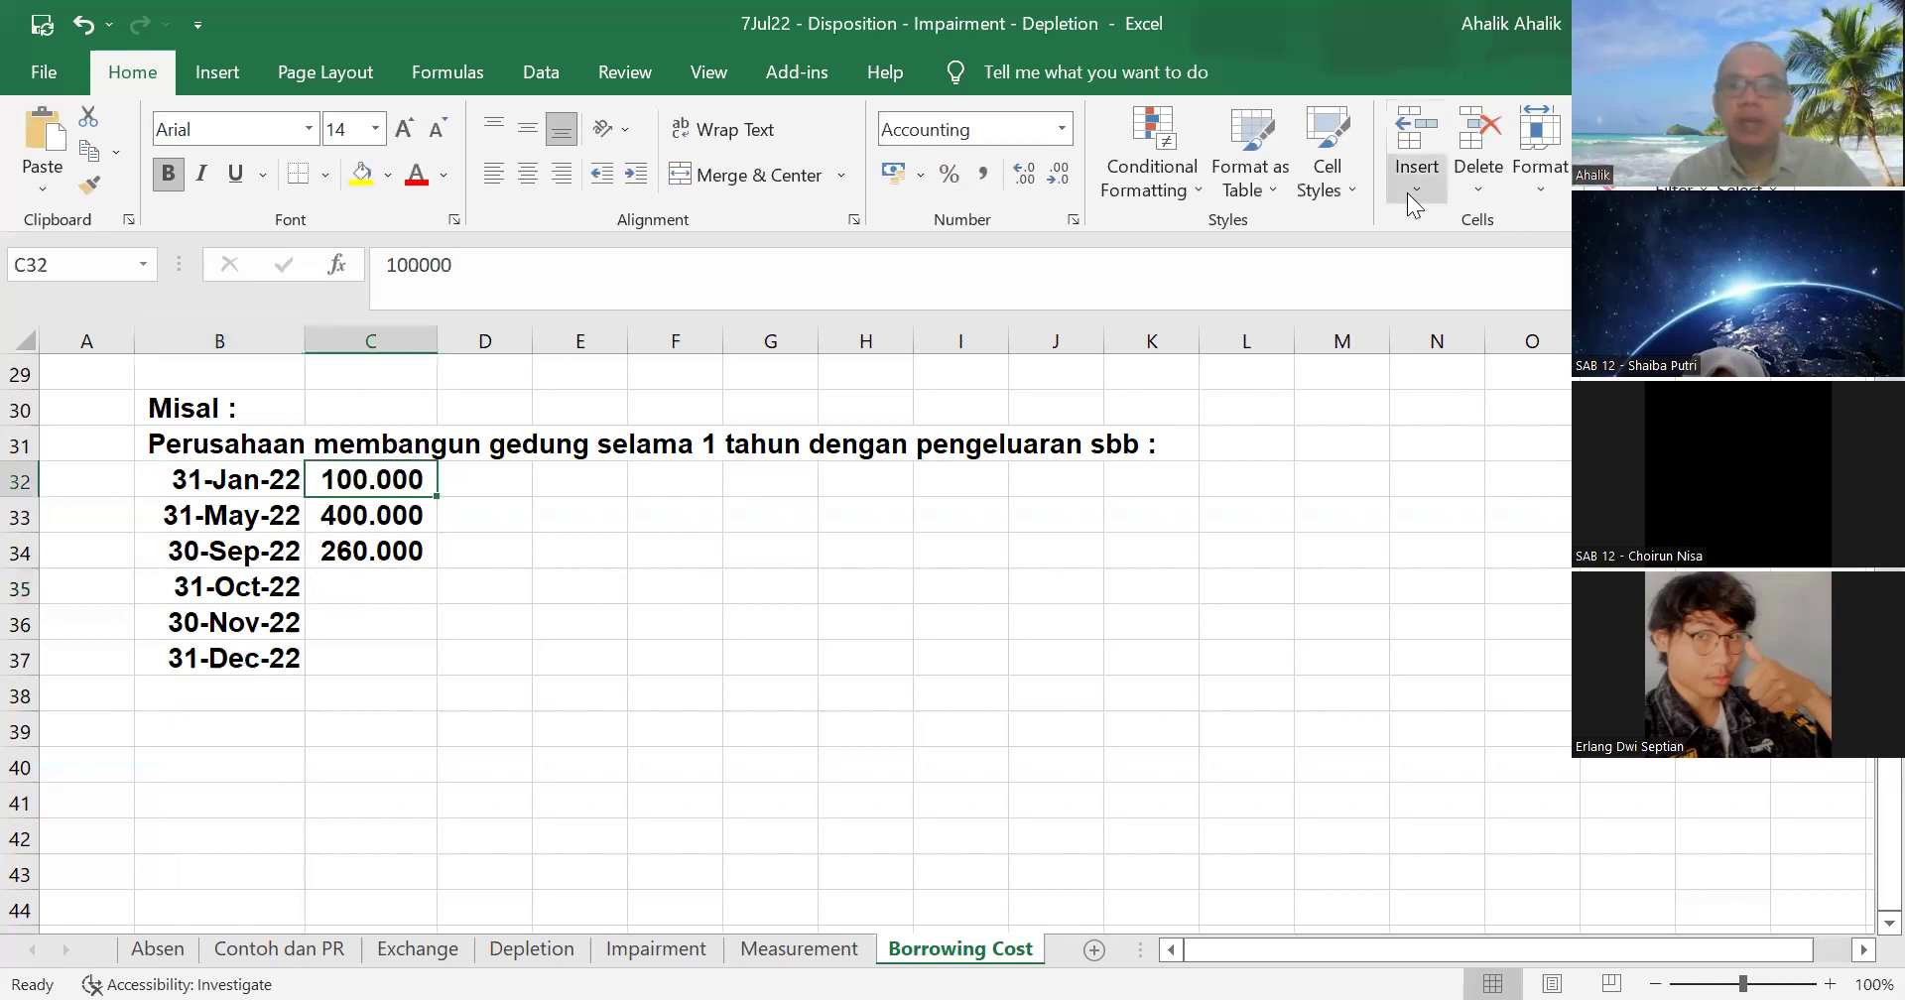
click(1407, 191)
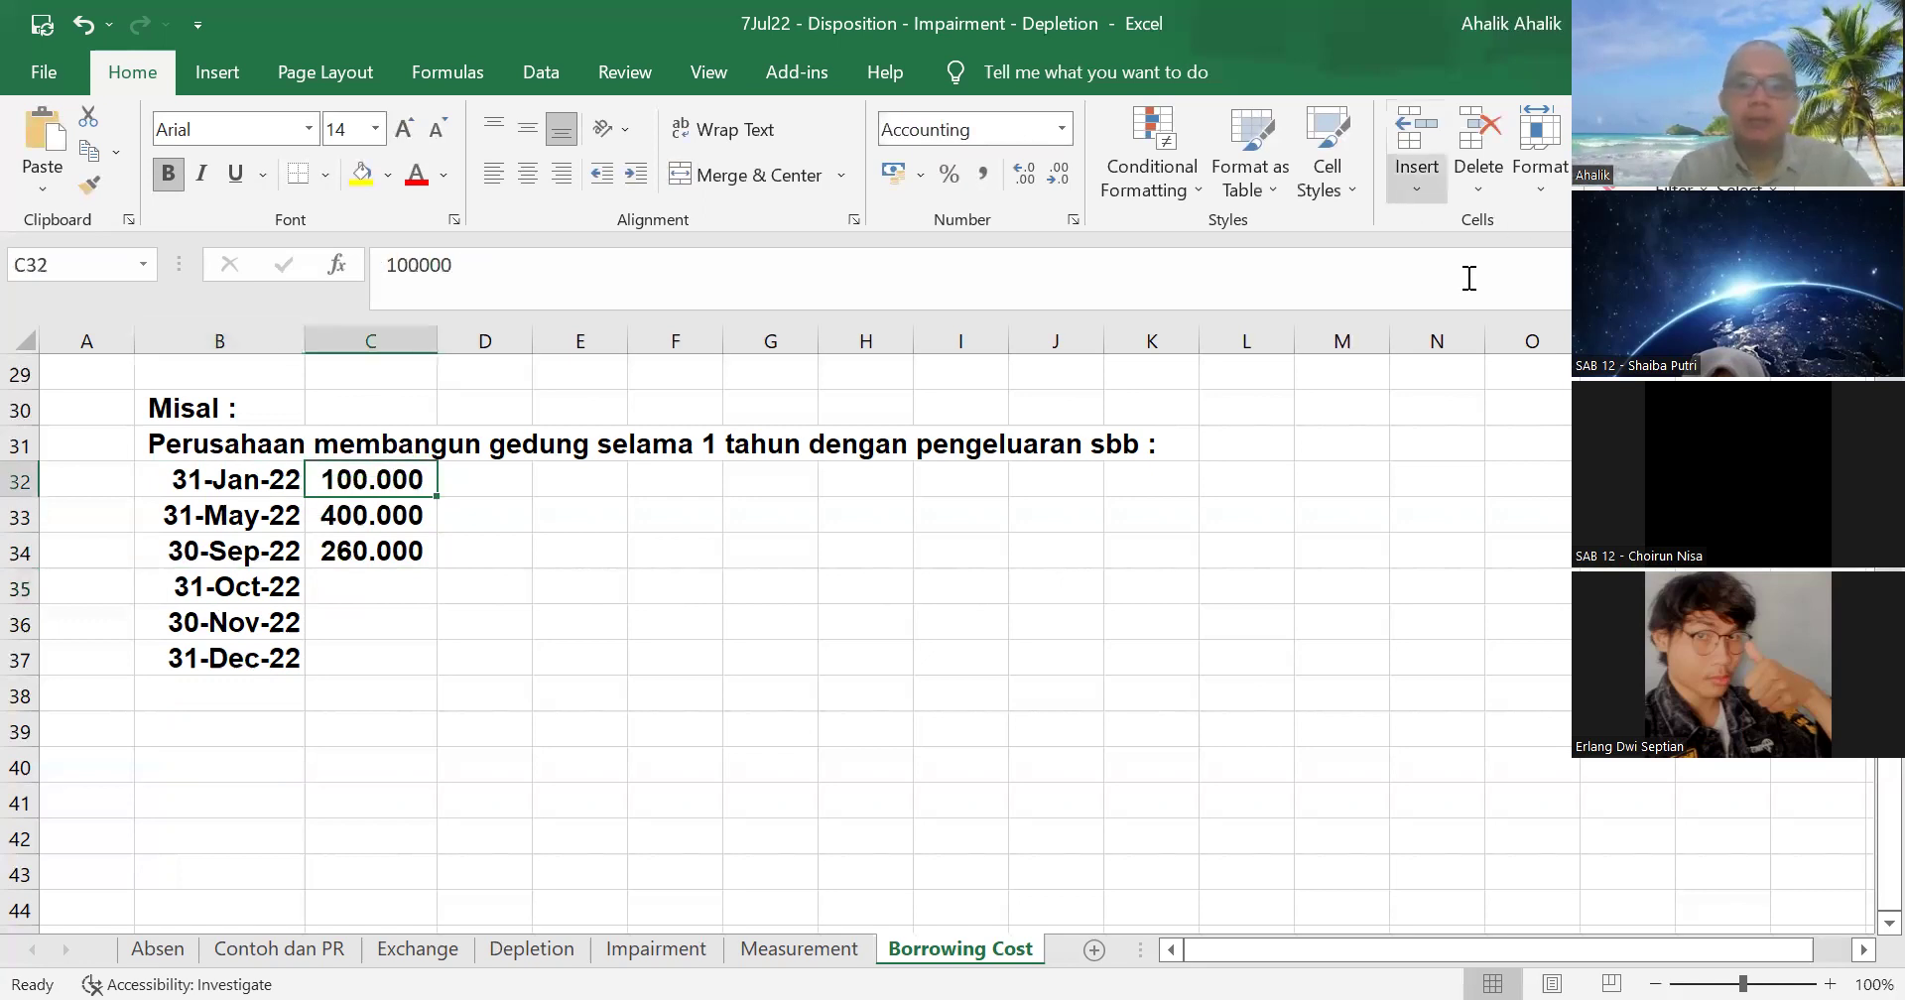
text(Cost)
key(Return)
key(Return)
key(Return)
key(Return)
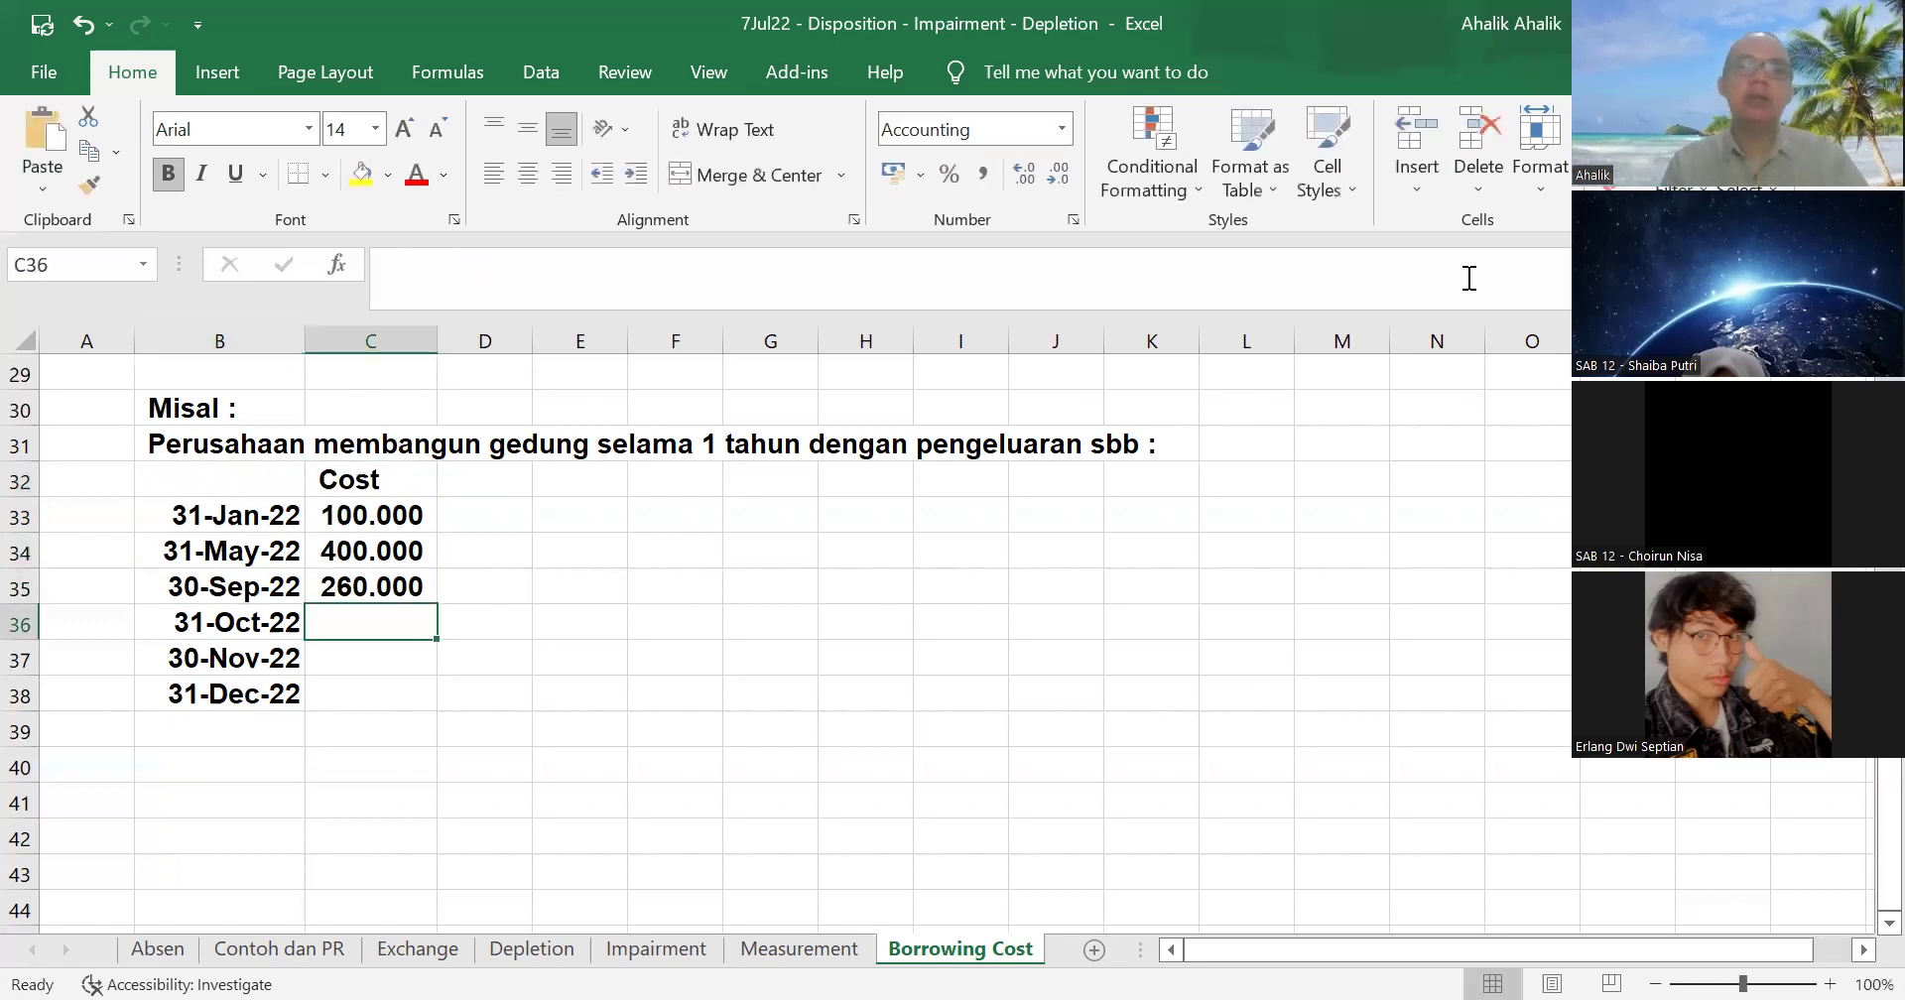
- Delete the October row (36) from the expenditure list
click(19, 625)
right_click(20, 624)
click(196, 413)
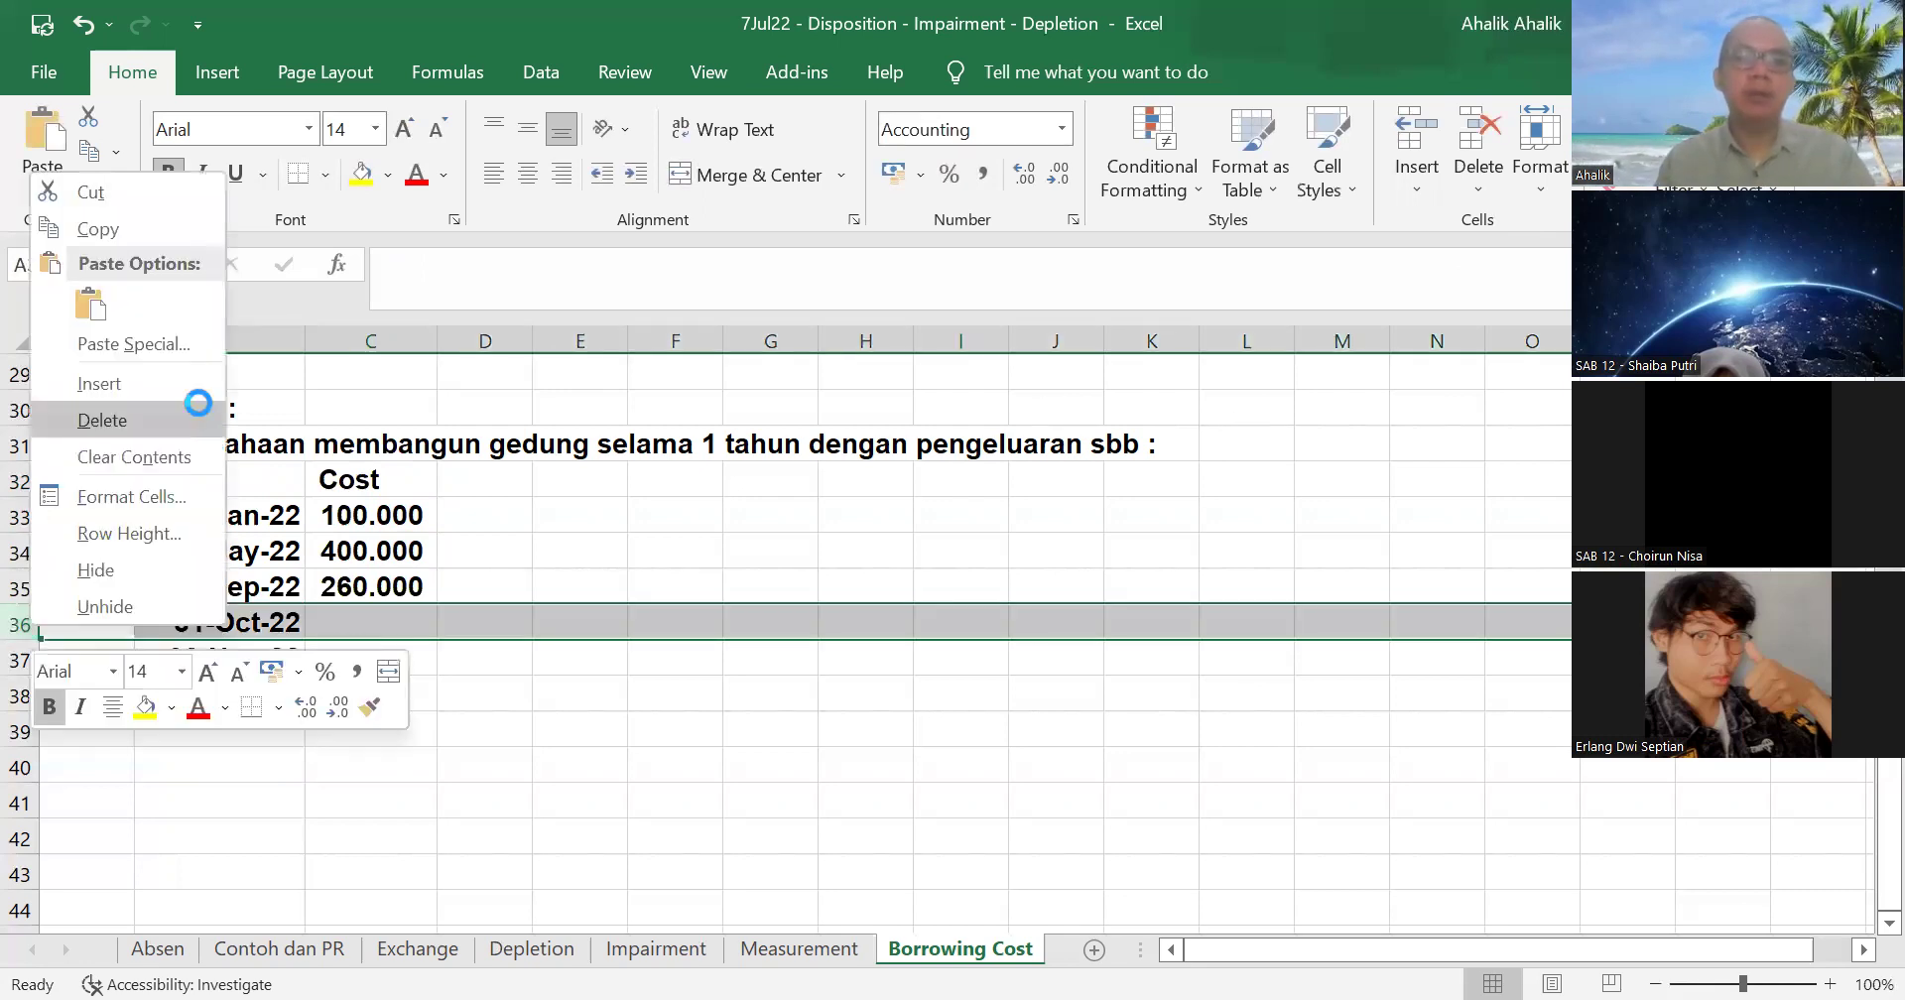
- Enter the November cost 500000 in C36 and the December cost 120000 in C37
click(361, 625)
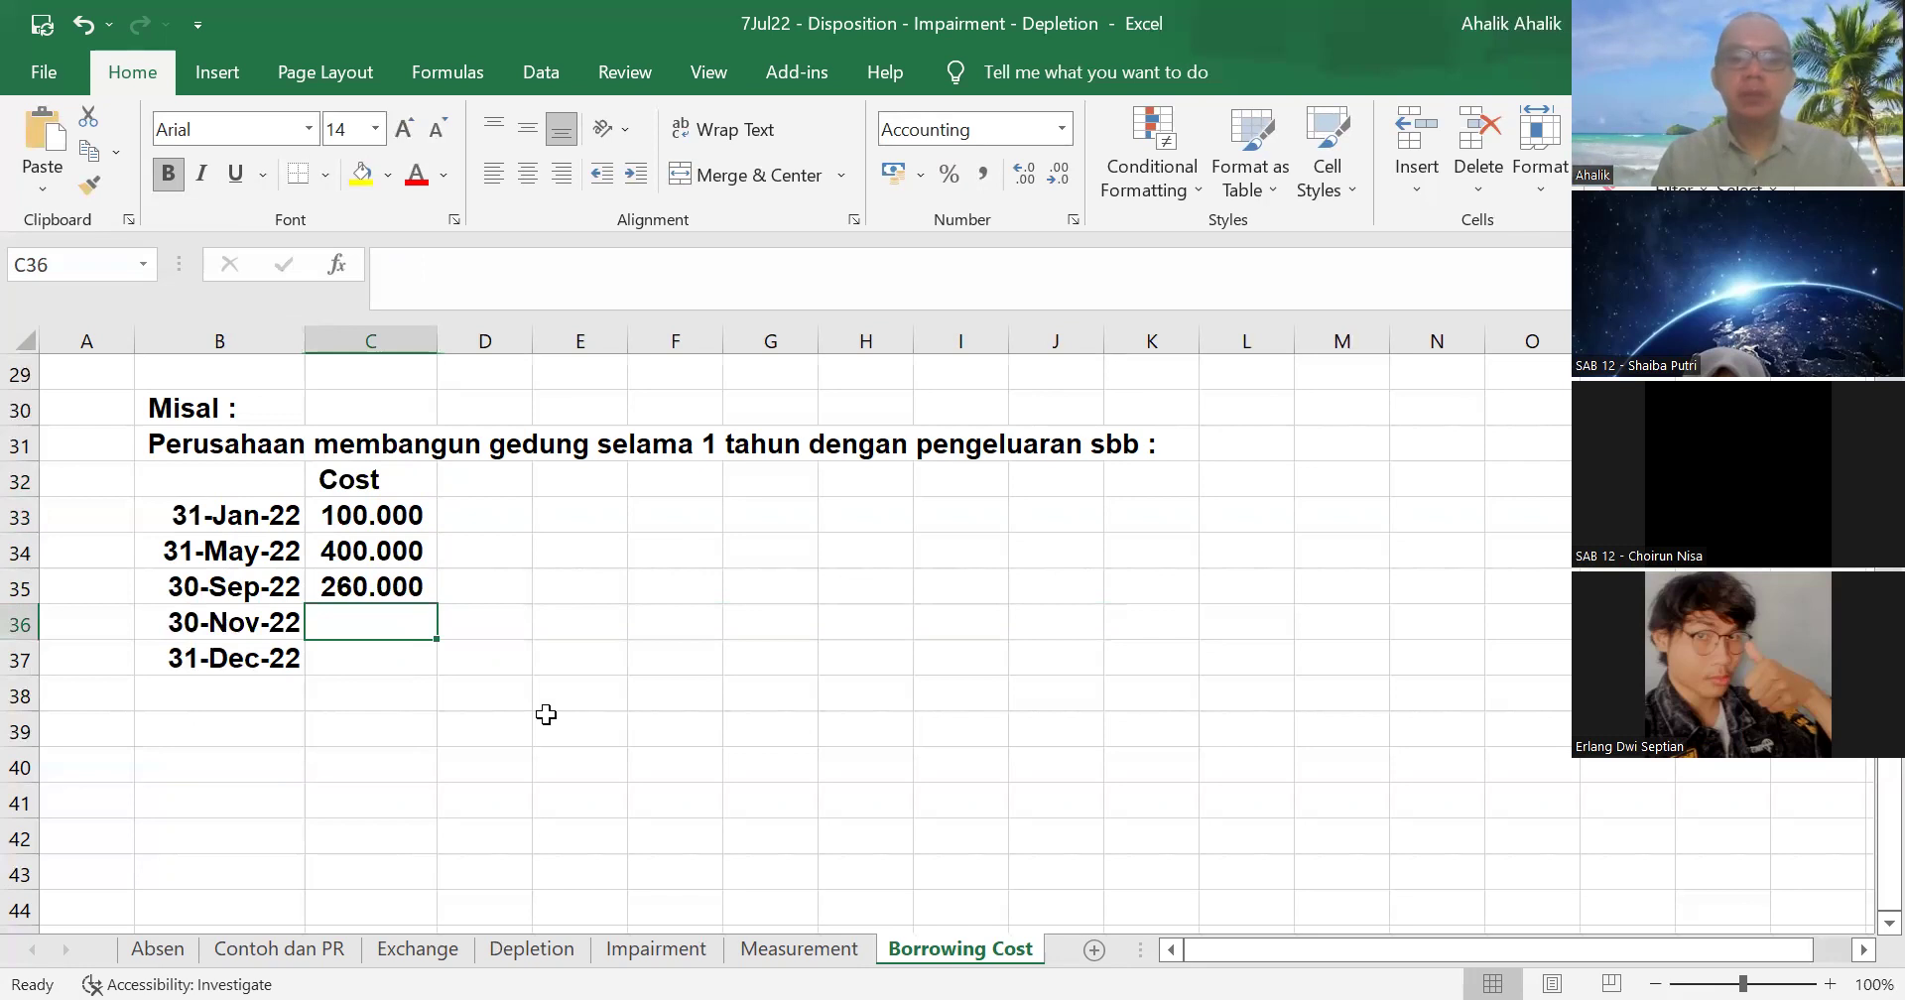
text(500000)
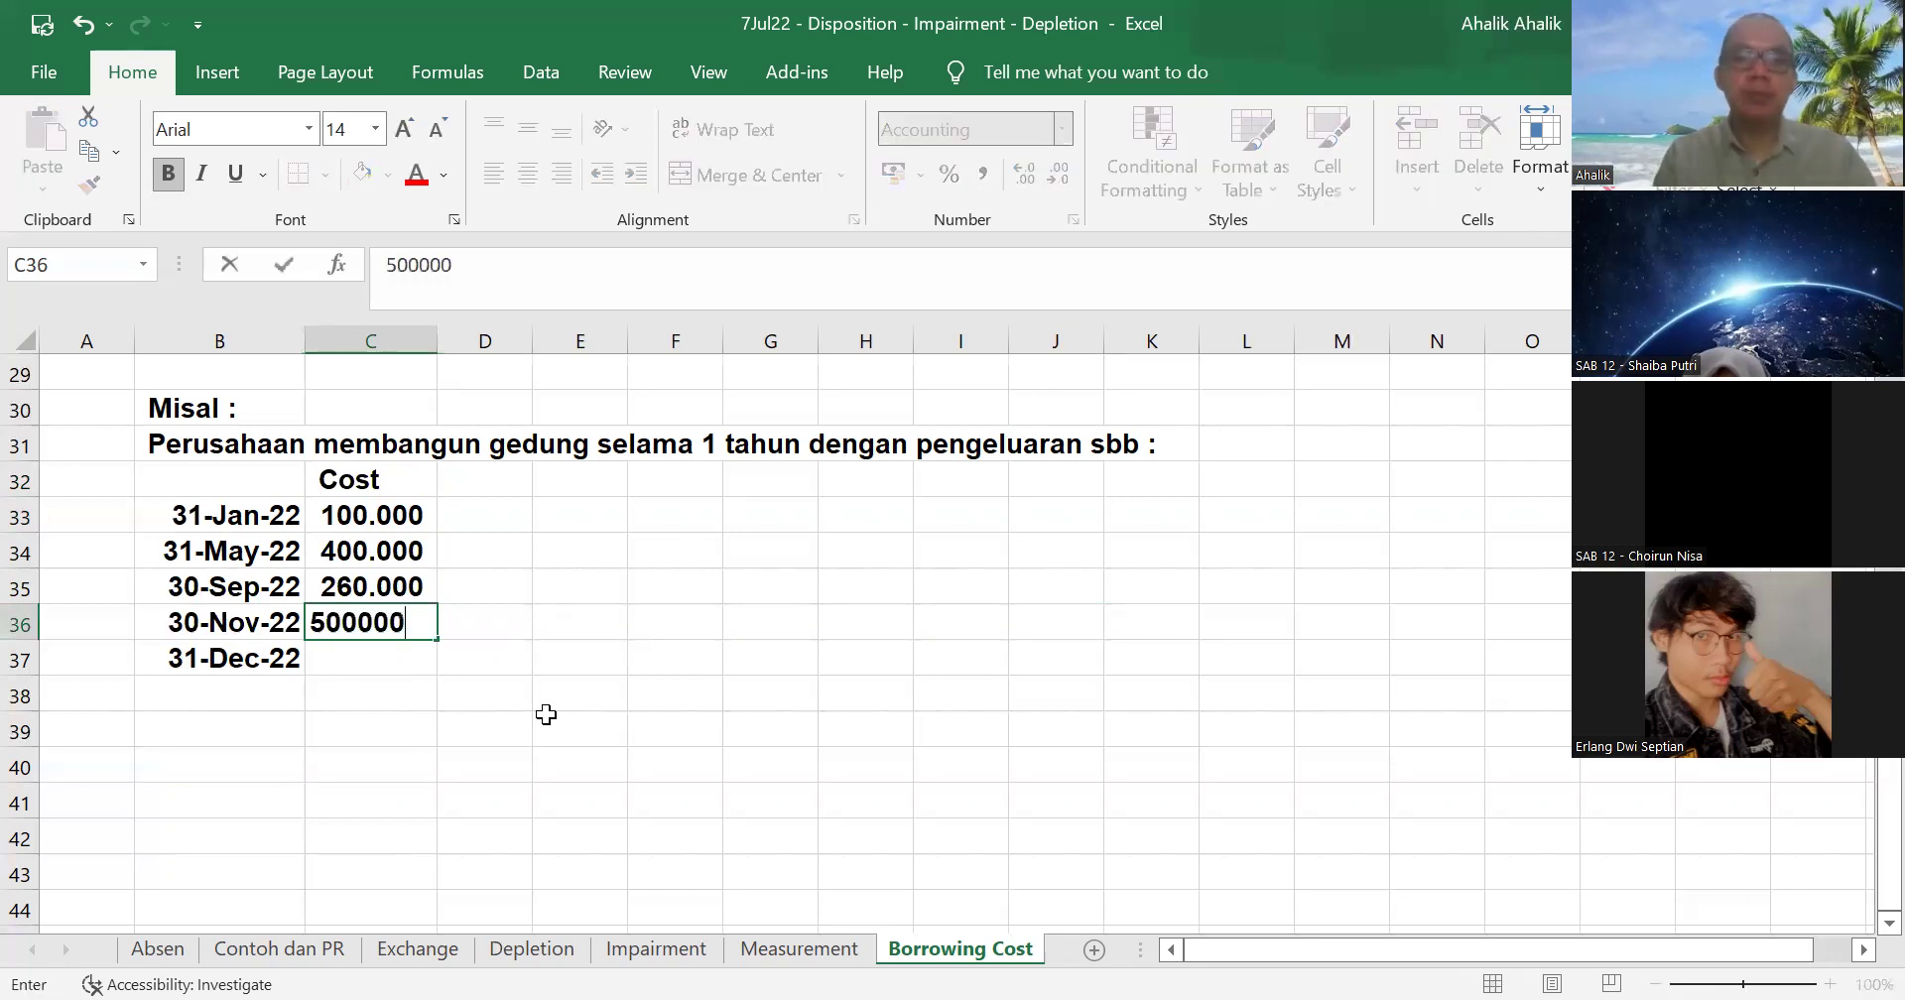
key(Return)
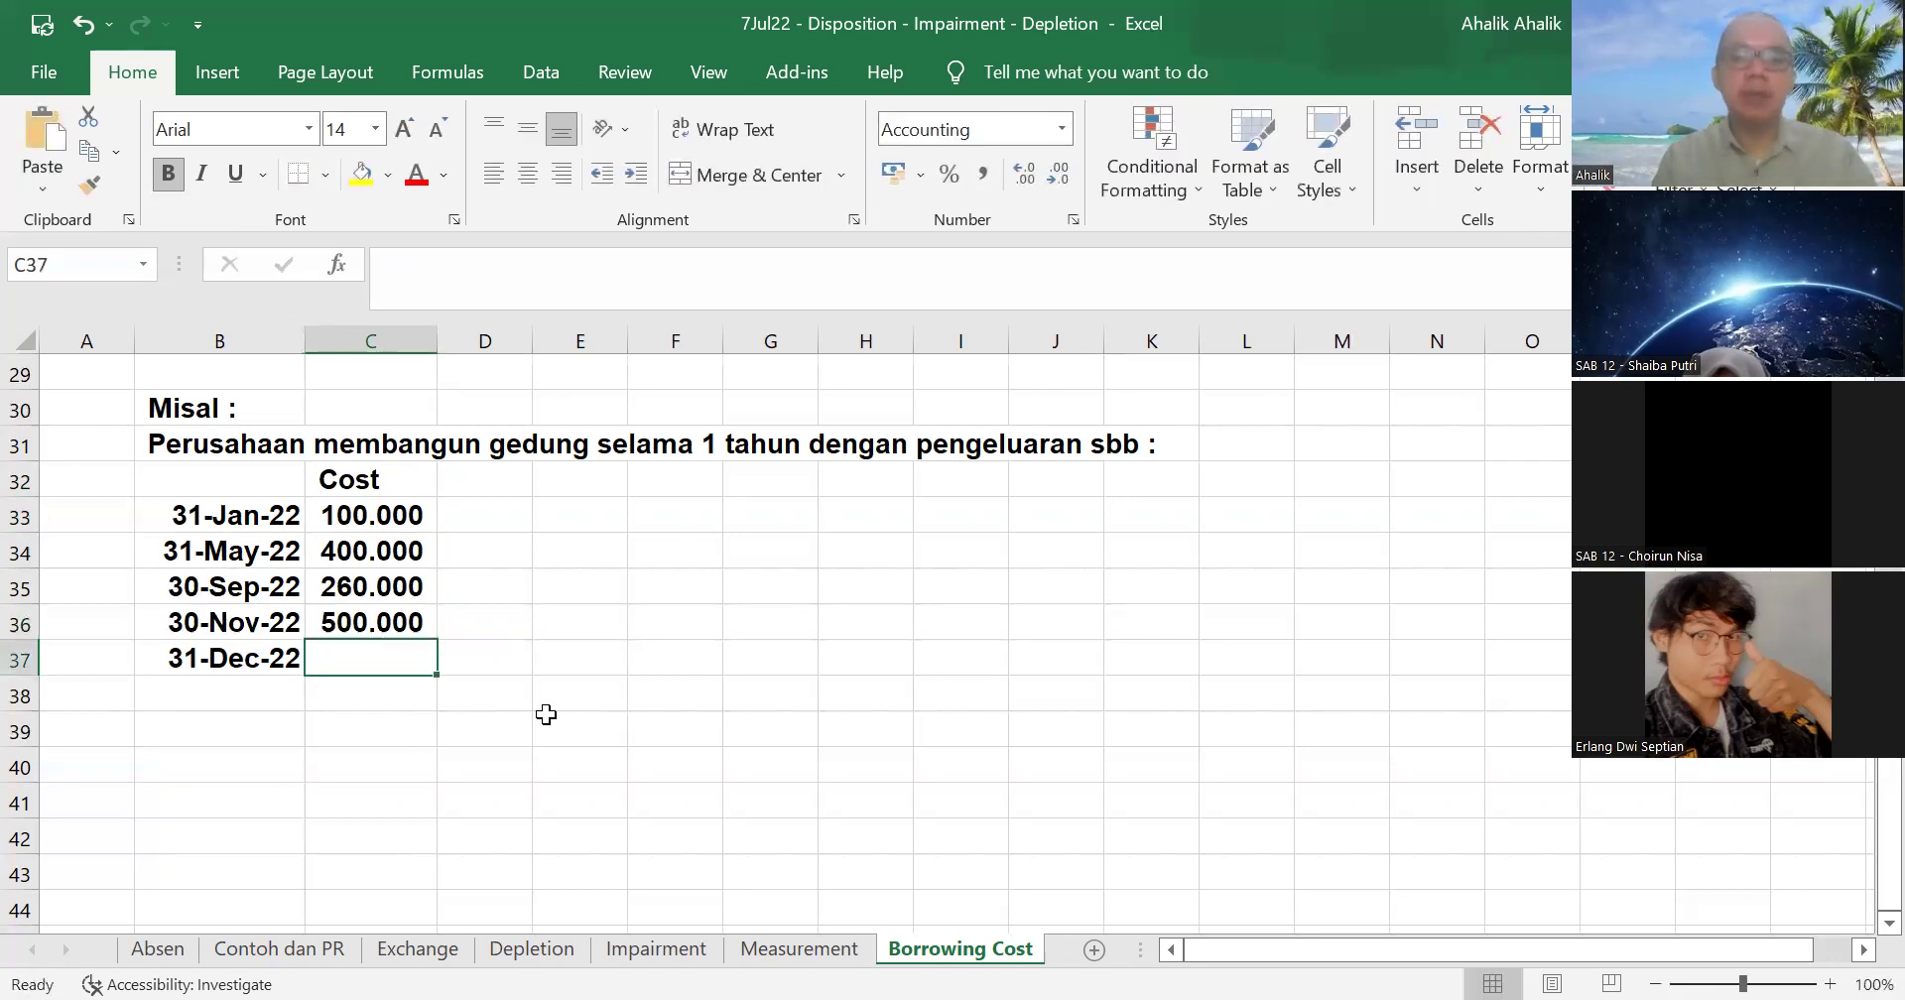
text(120000)
key(Return)
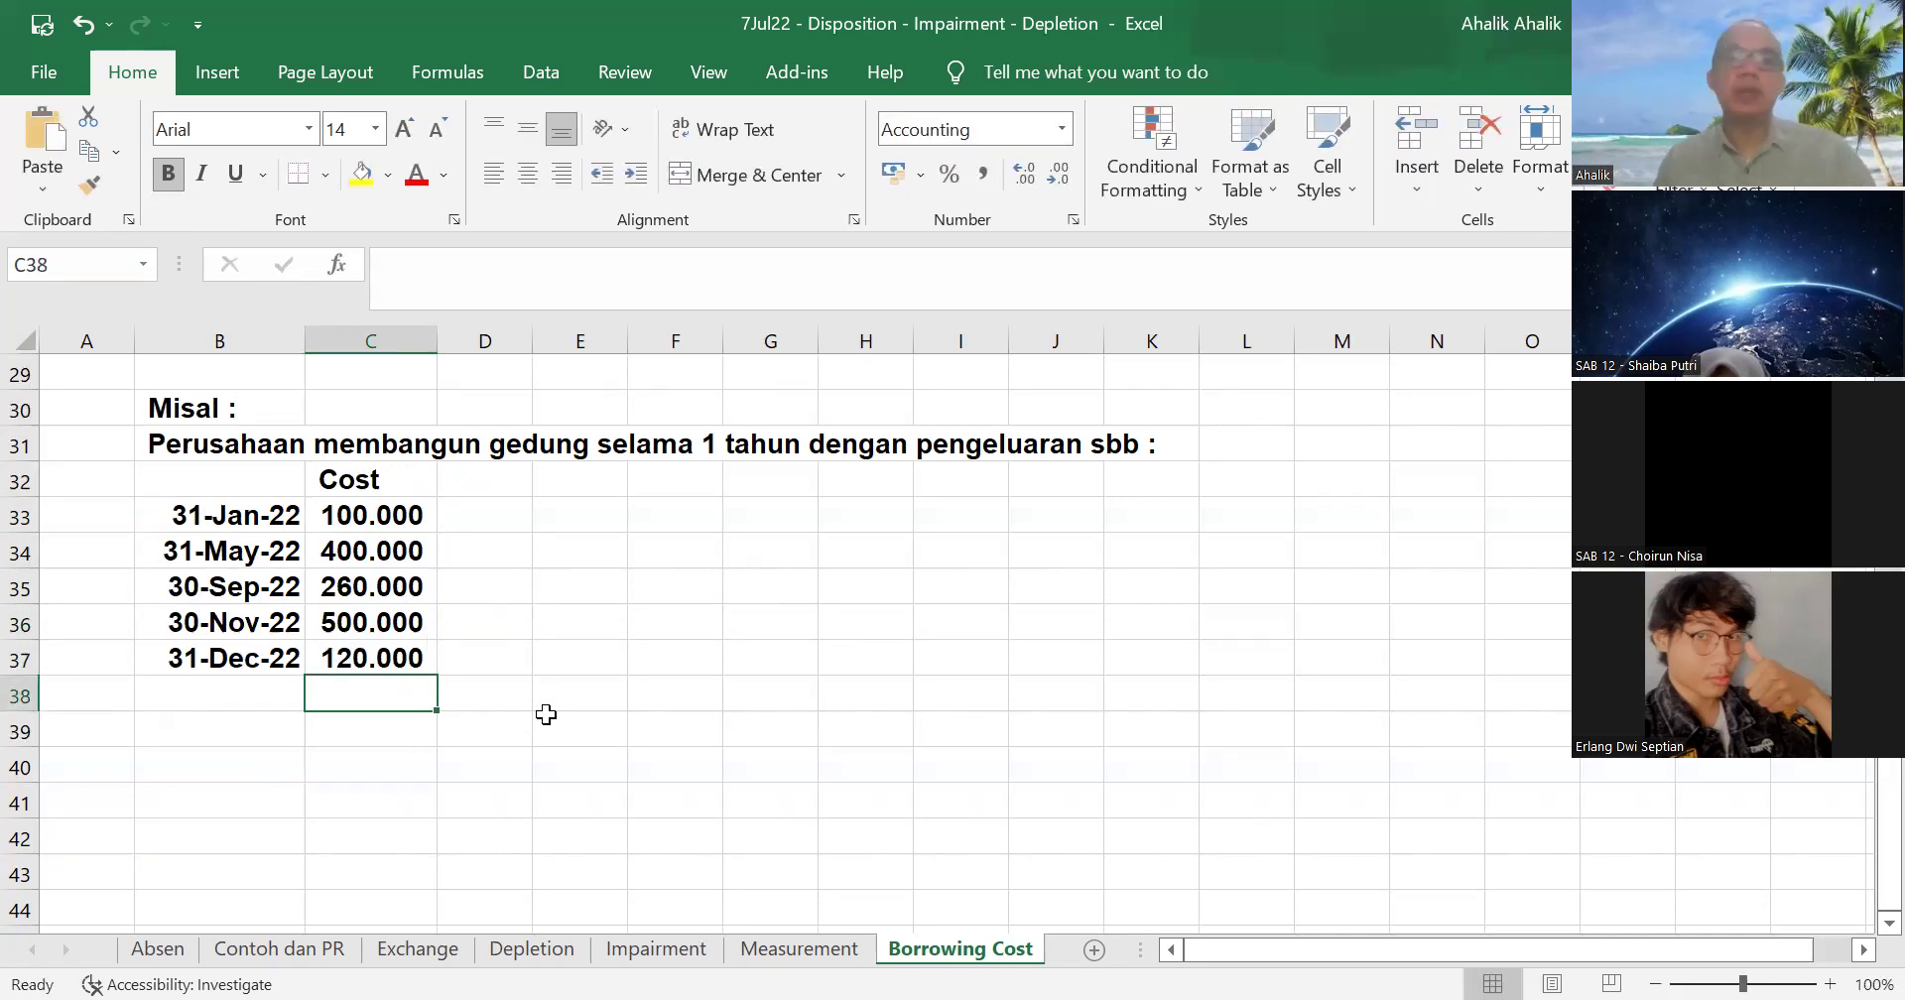
- Underline the December cost in C37
click(672, 769)
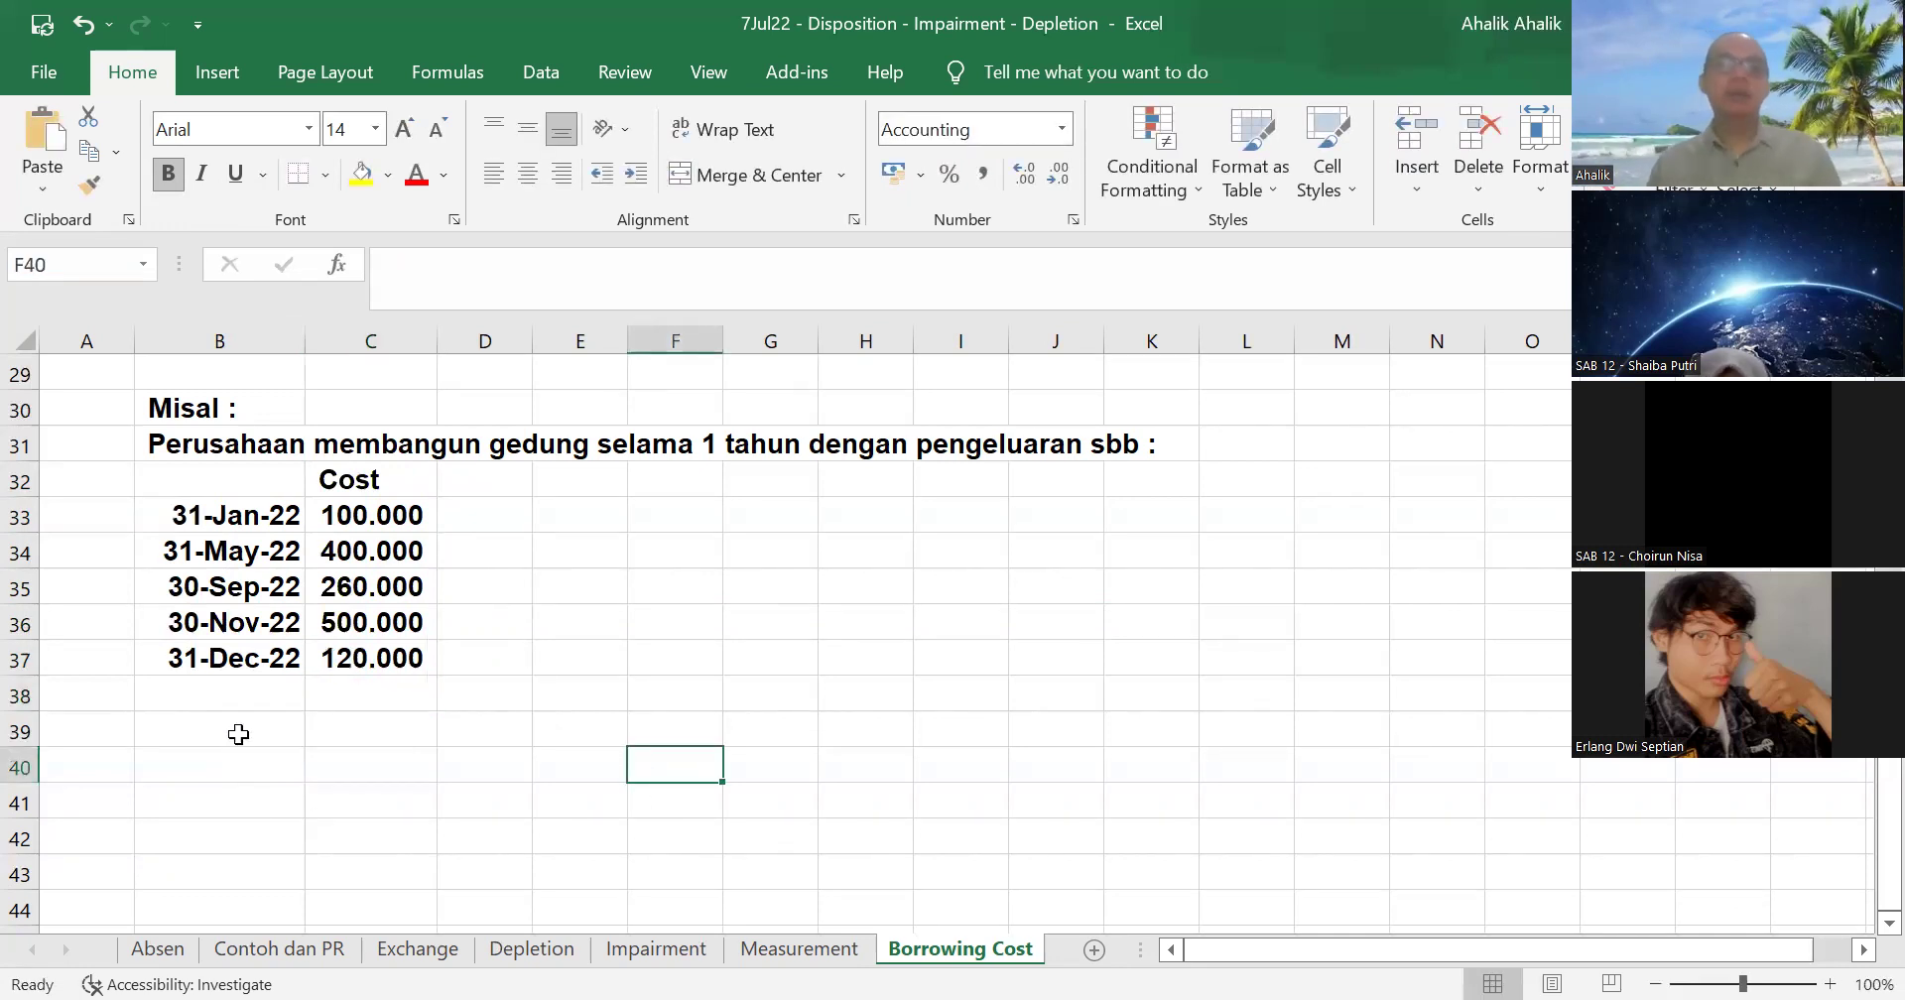
click(277, 722)
click(347, 659)
click(238, 174)
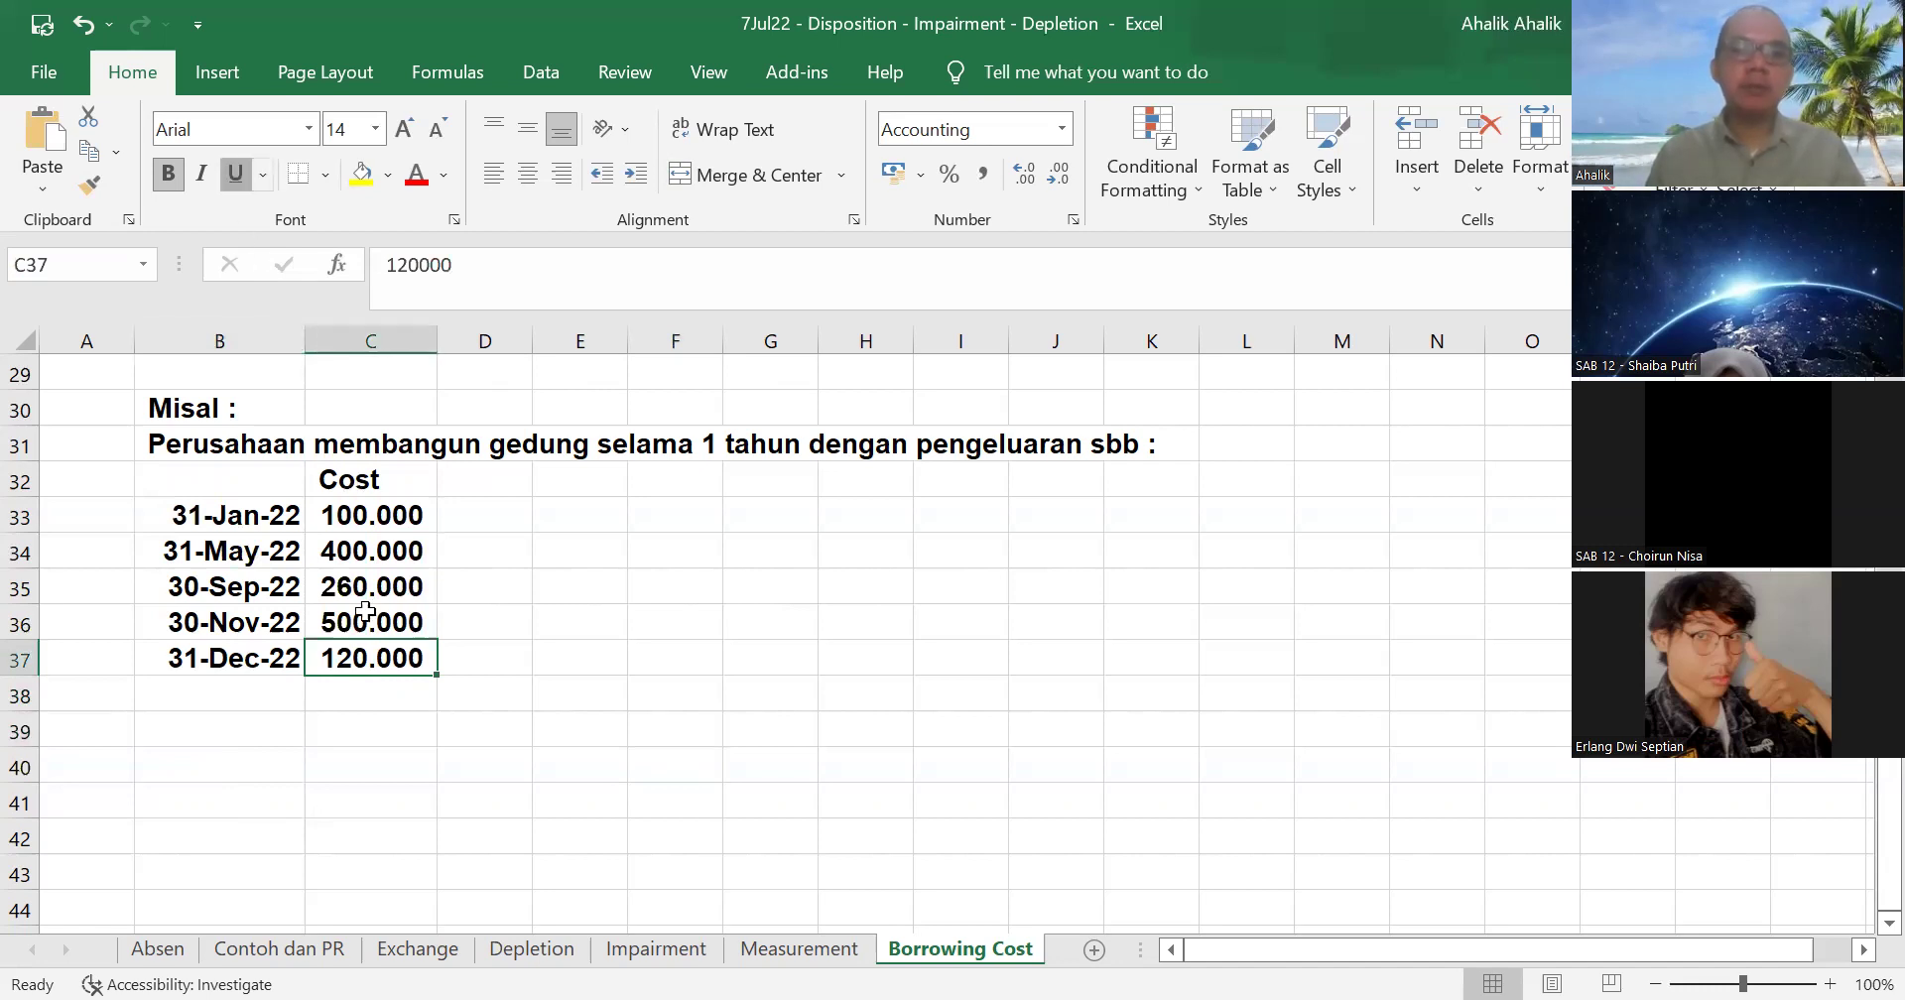
- Total the costs in C33:C37 with a SUM formula in C38
click(395, 697)
text(=)
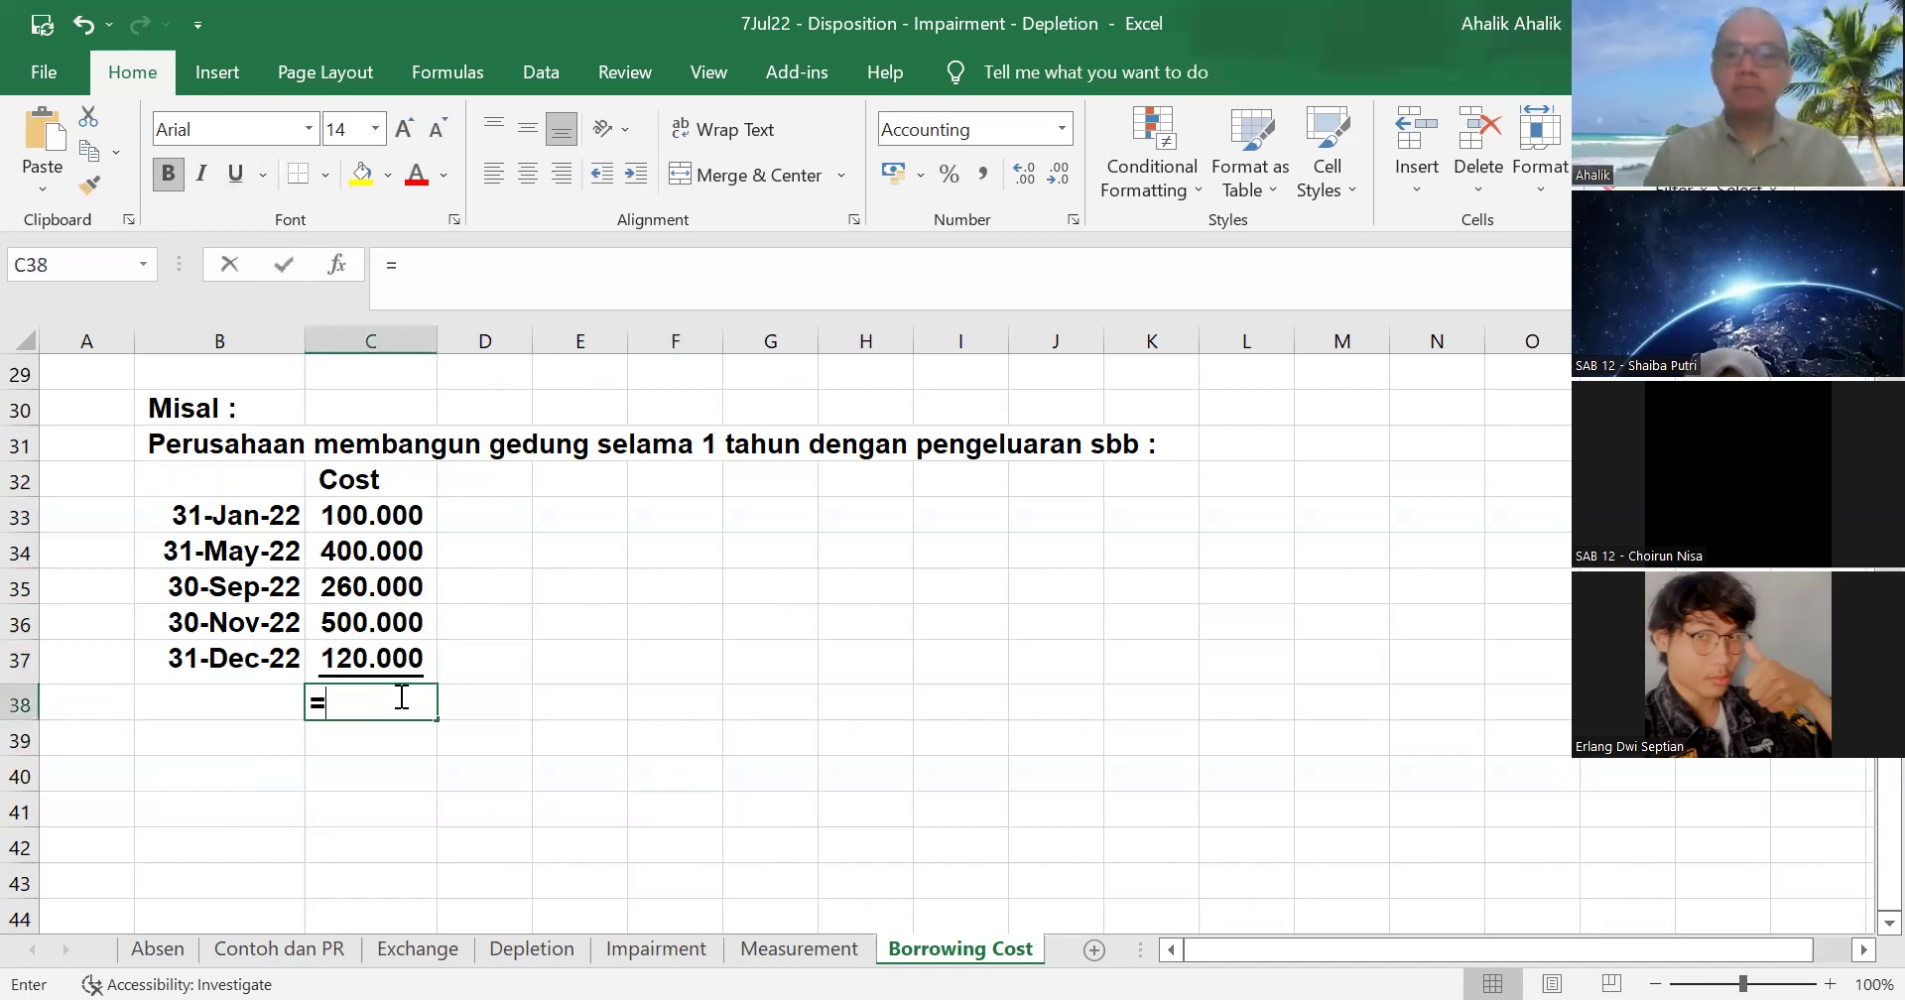
text(sum()
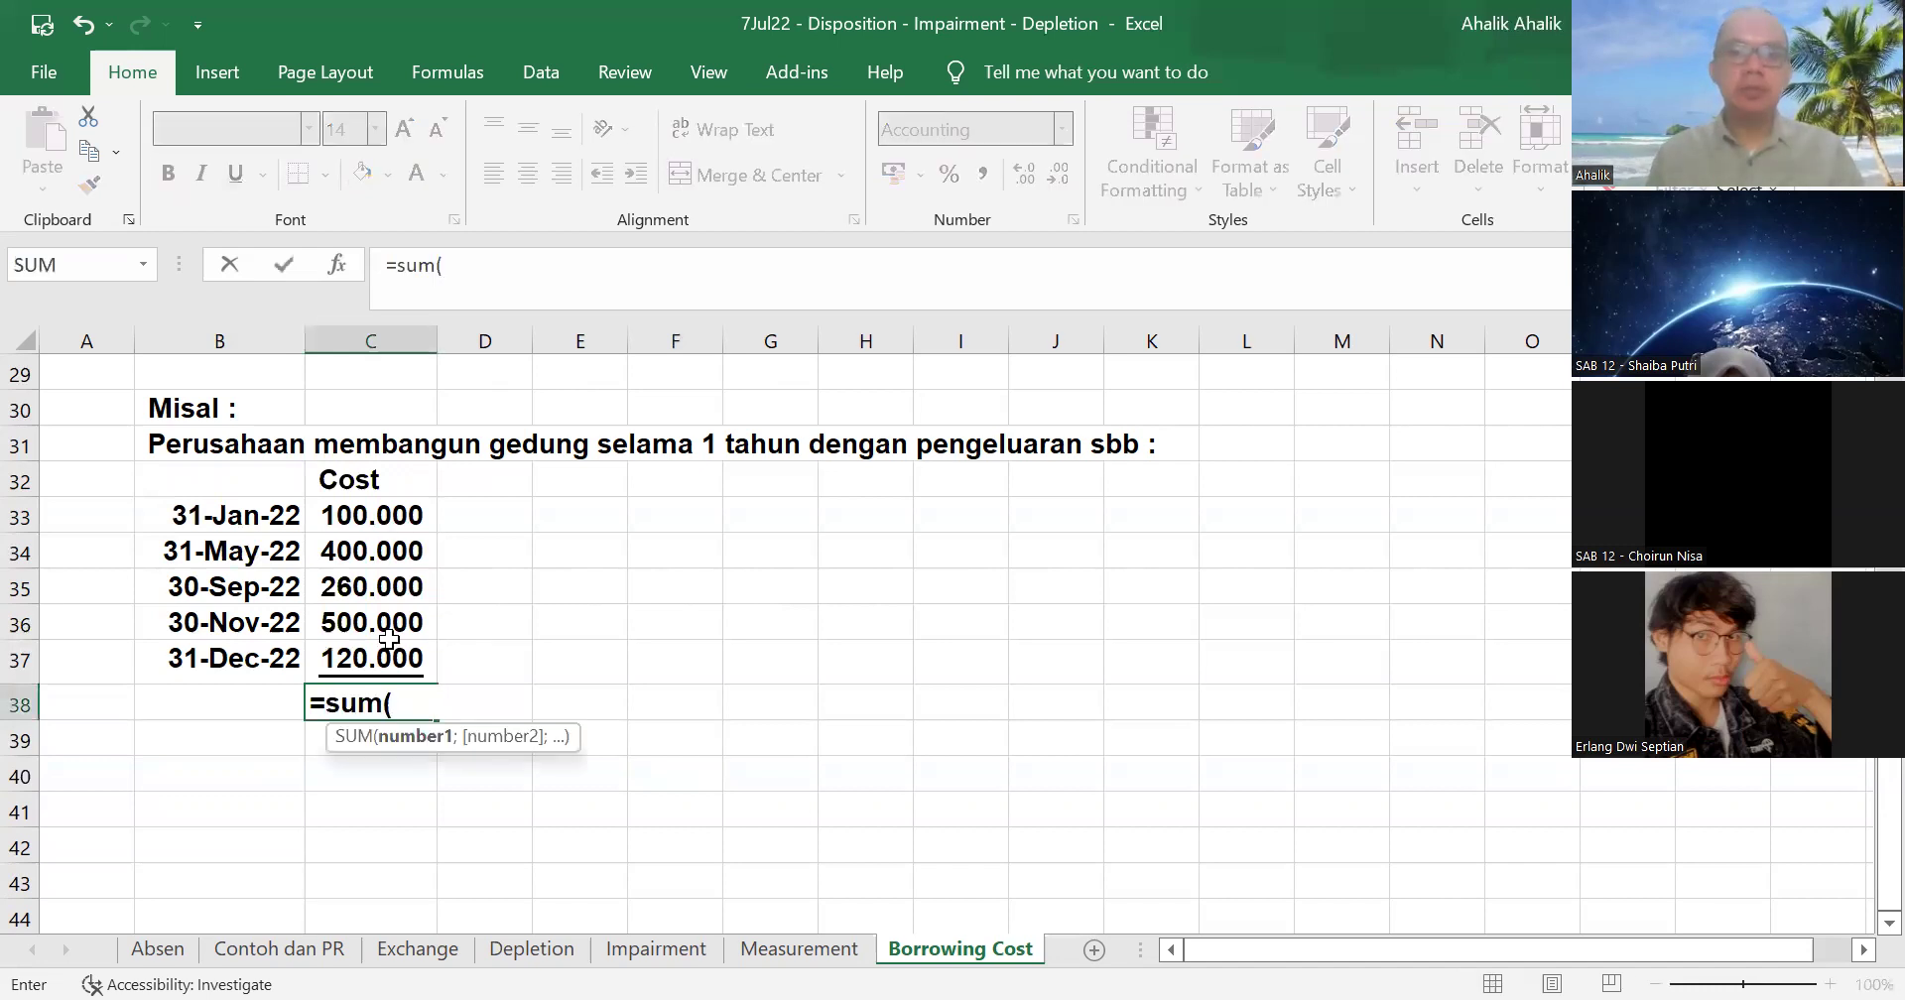
key(Up)
key(shift+Up)
key(shift+Up)
key(shift+Up)
key(shift+Up)
key(Return)
- Enter "Perusahaan memiliki pinjaman khusus sebesar $400.000 untuk membiayai pembangunan" in B40
key(Down)
key(Left)
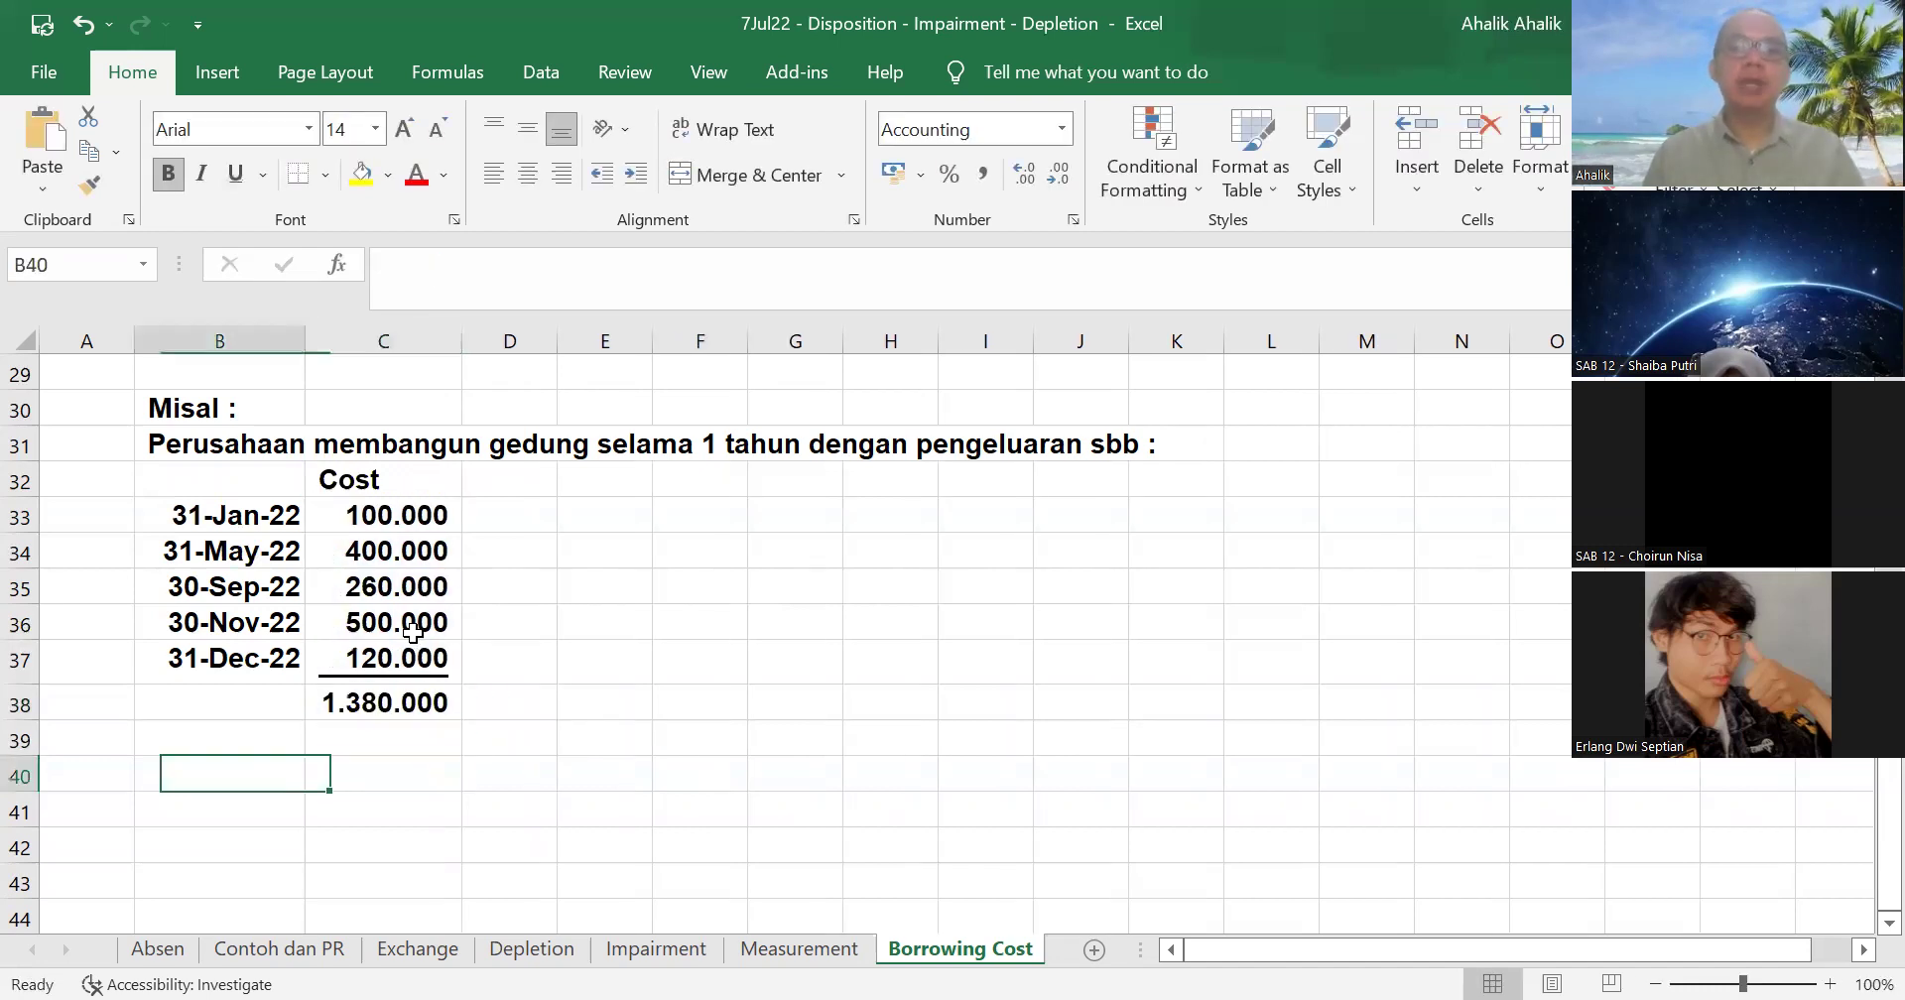
text(P)
key(BackSpace)
text(Perusahaan mem)
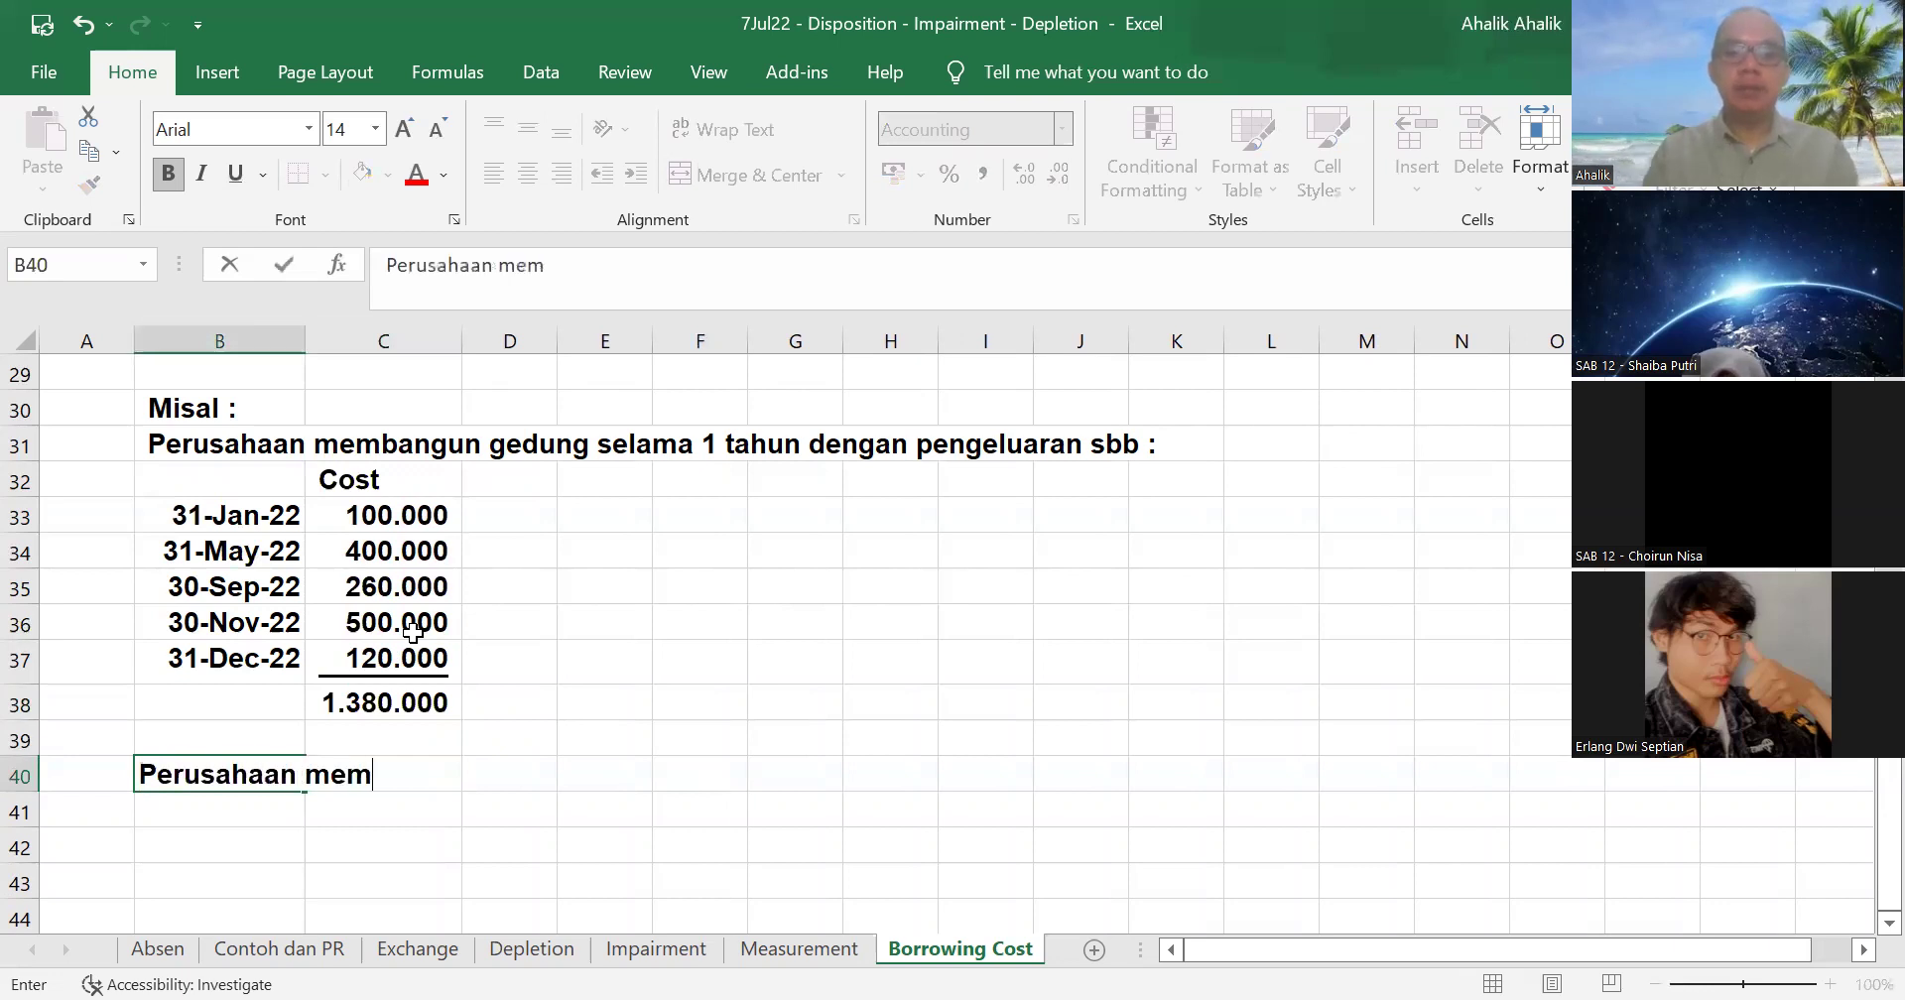
text(iliki pinjaman k)
text(s sebesar )
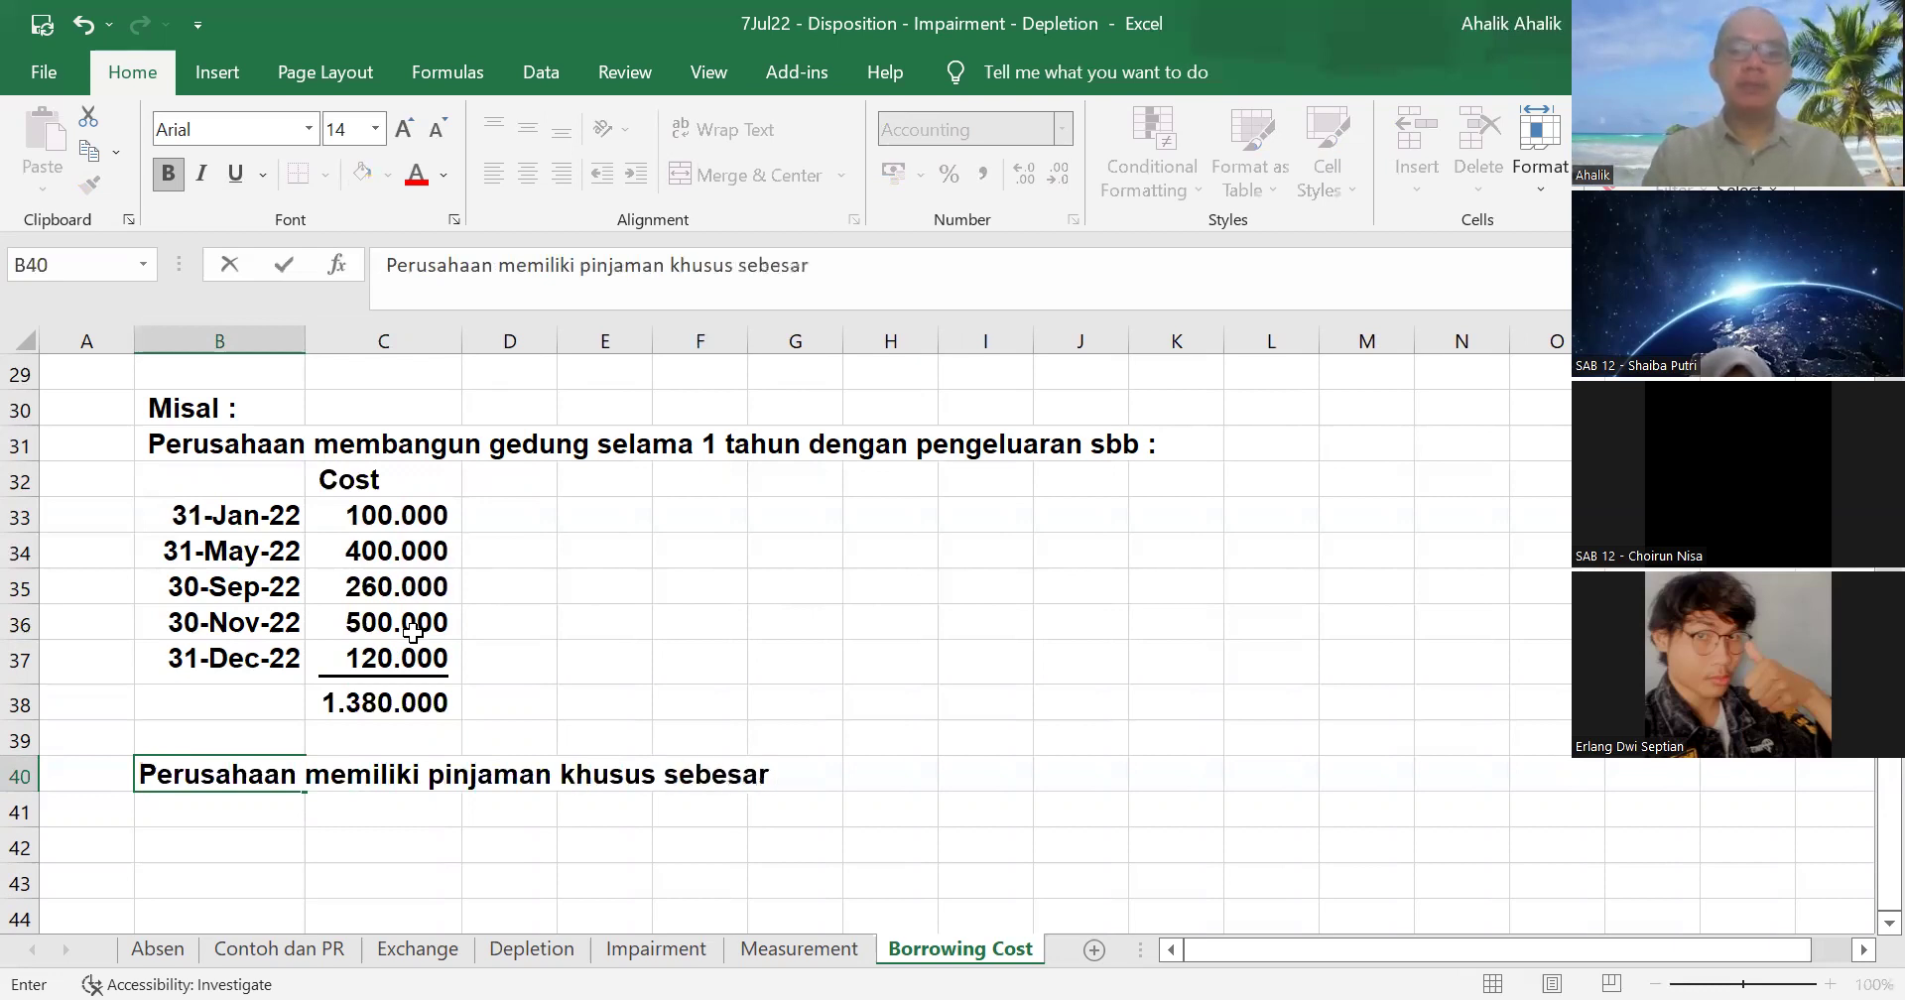
text(50)
key(BackSpace)
key(BackSpace)
text(400)
key(BackSpace)
key(BackSpace)
key(BackSpace)
text($4)
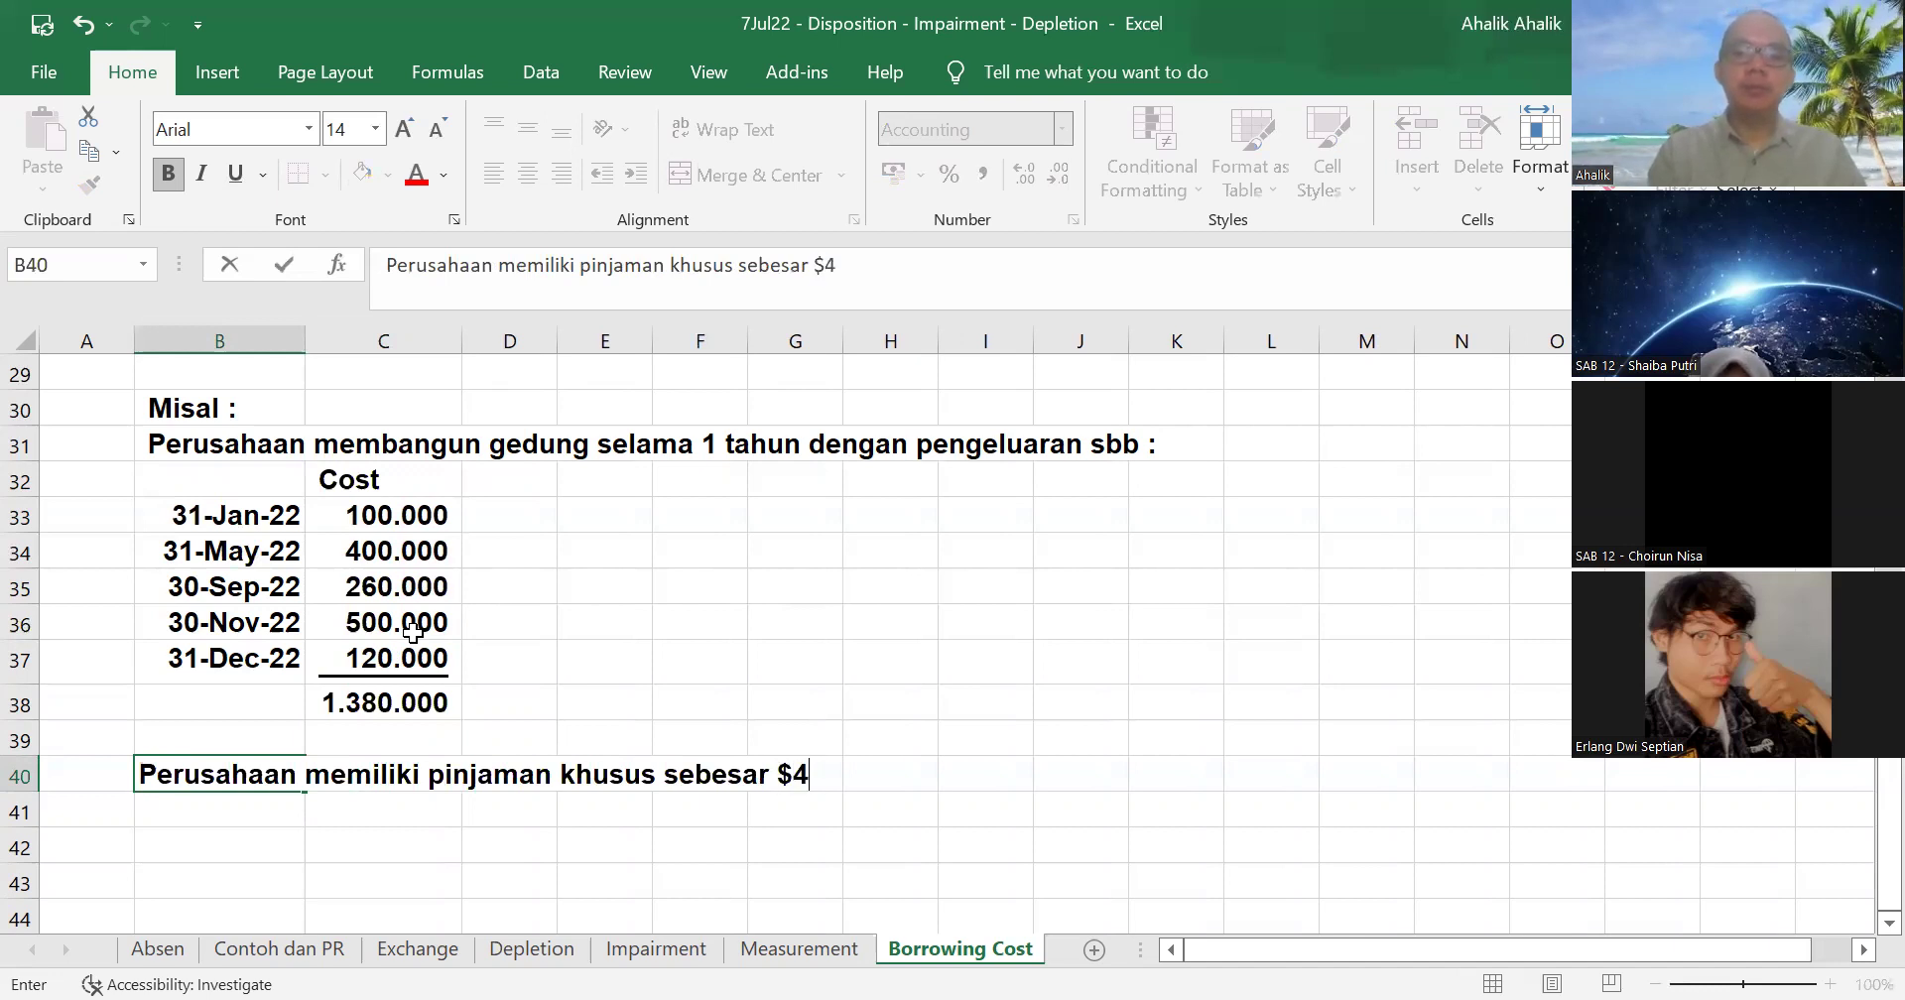
text(00.000 u)
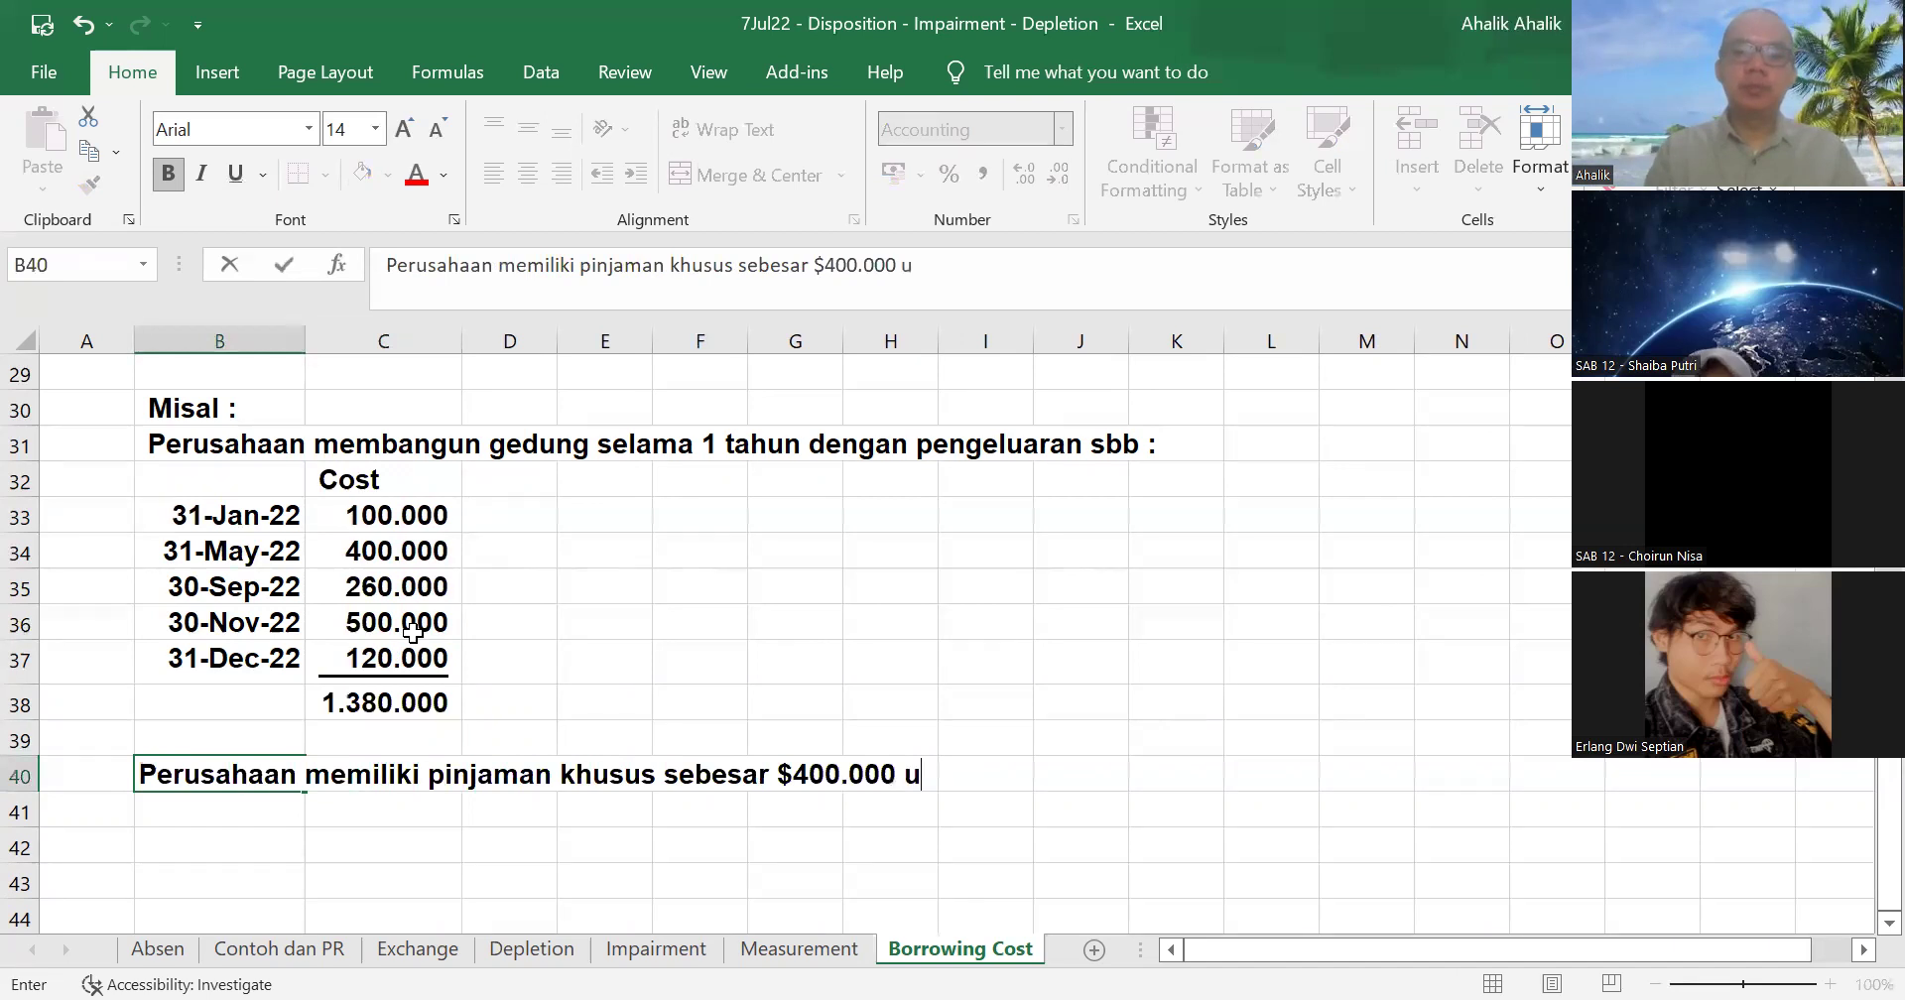
text(ntuk membiayai pemban)
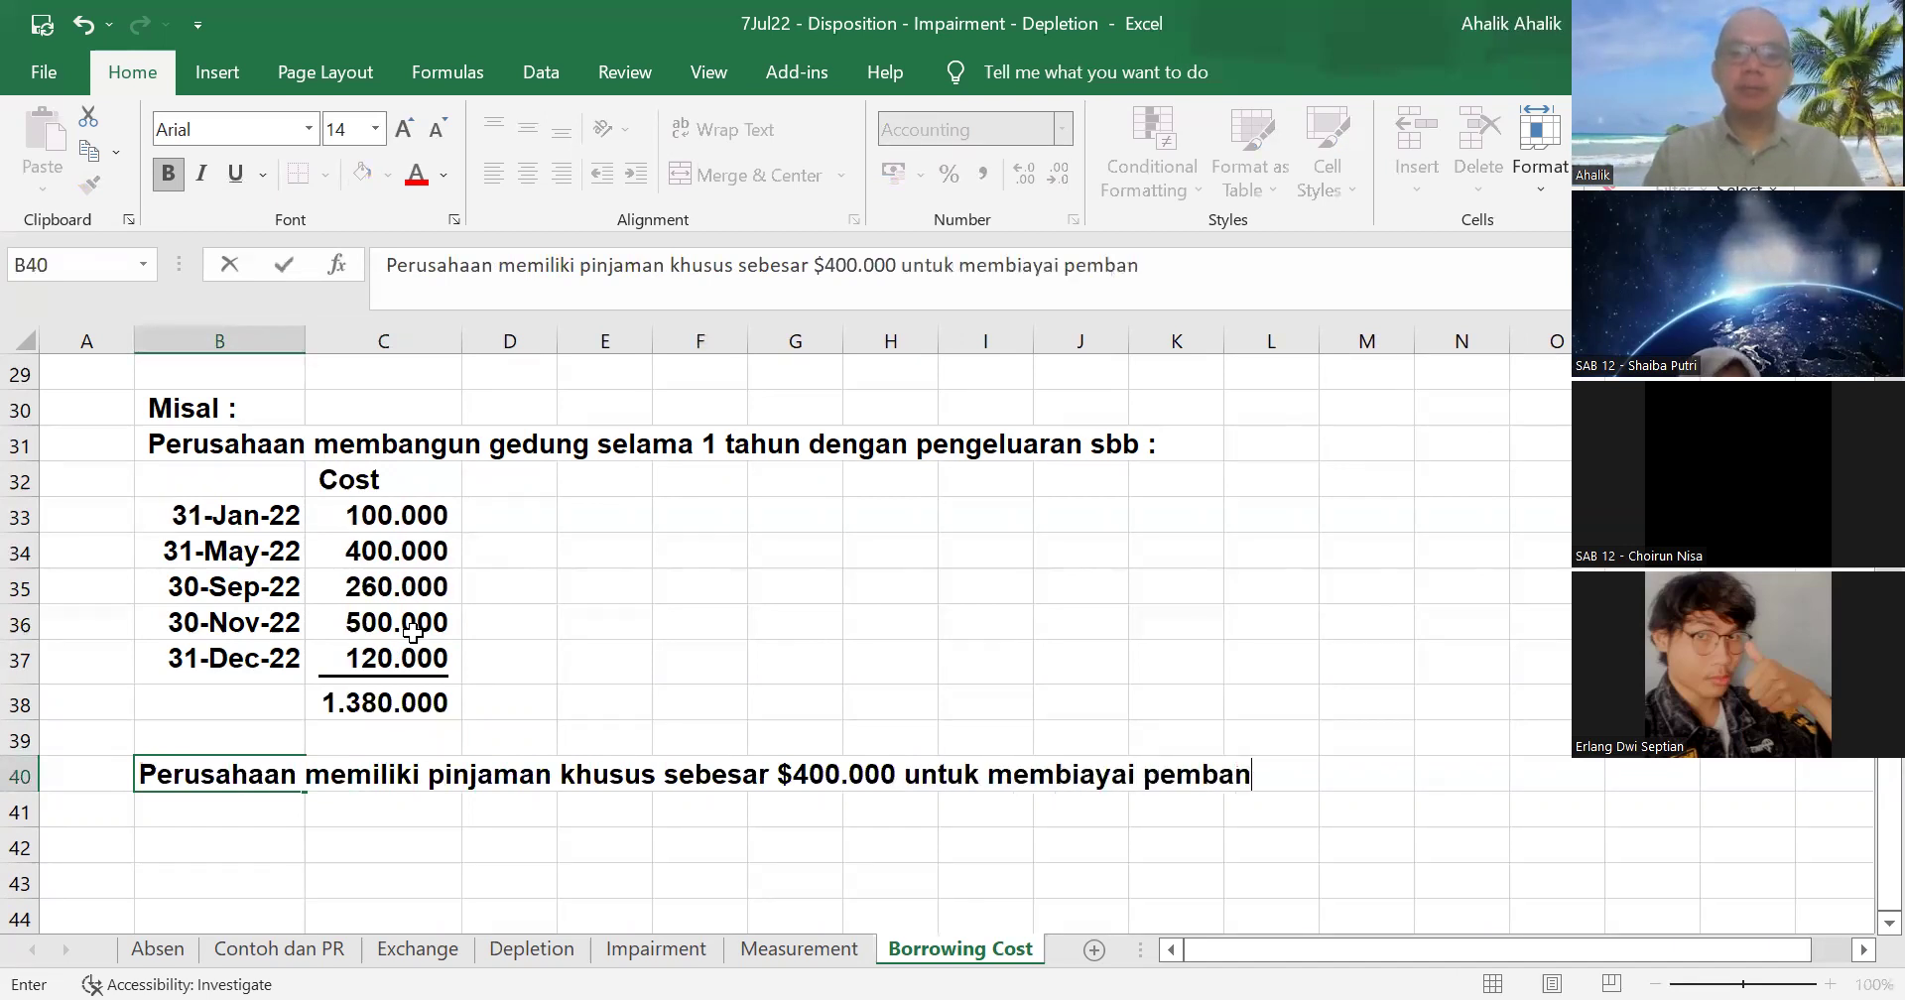
text(gunan)
key(Return)
- Continue the loan sentence in B41 with "dengan bunga 12% per tahun."
text(d)
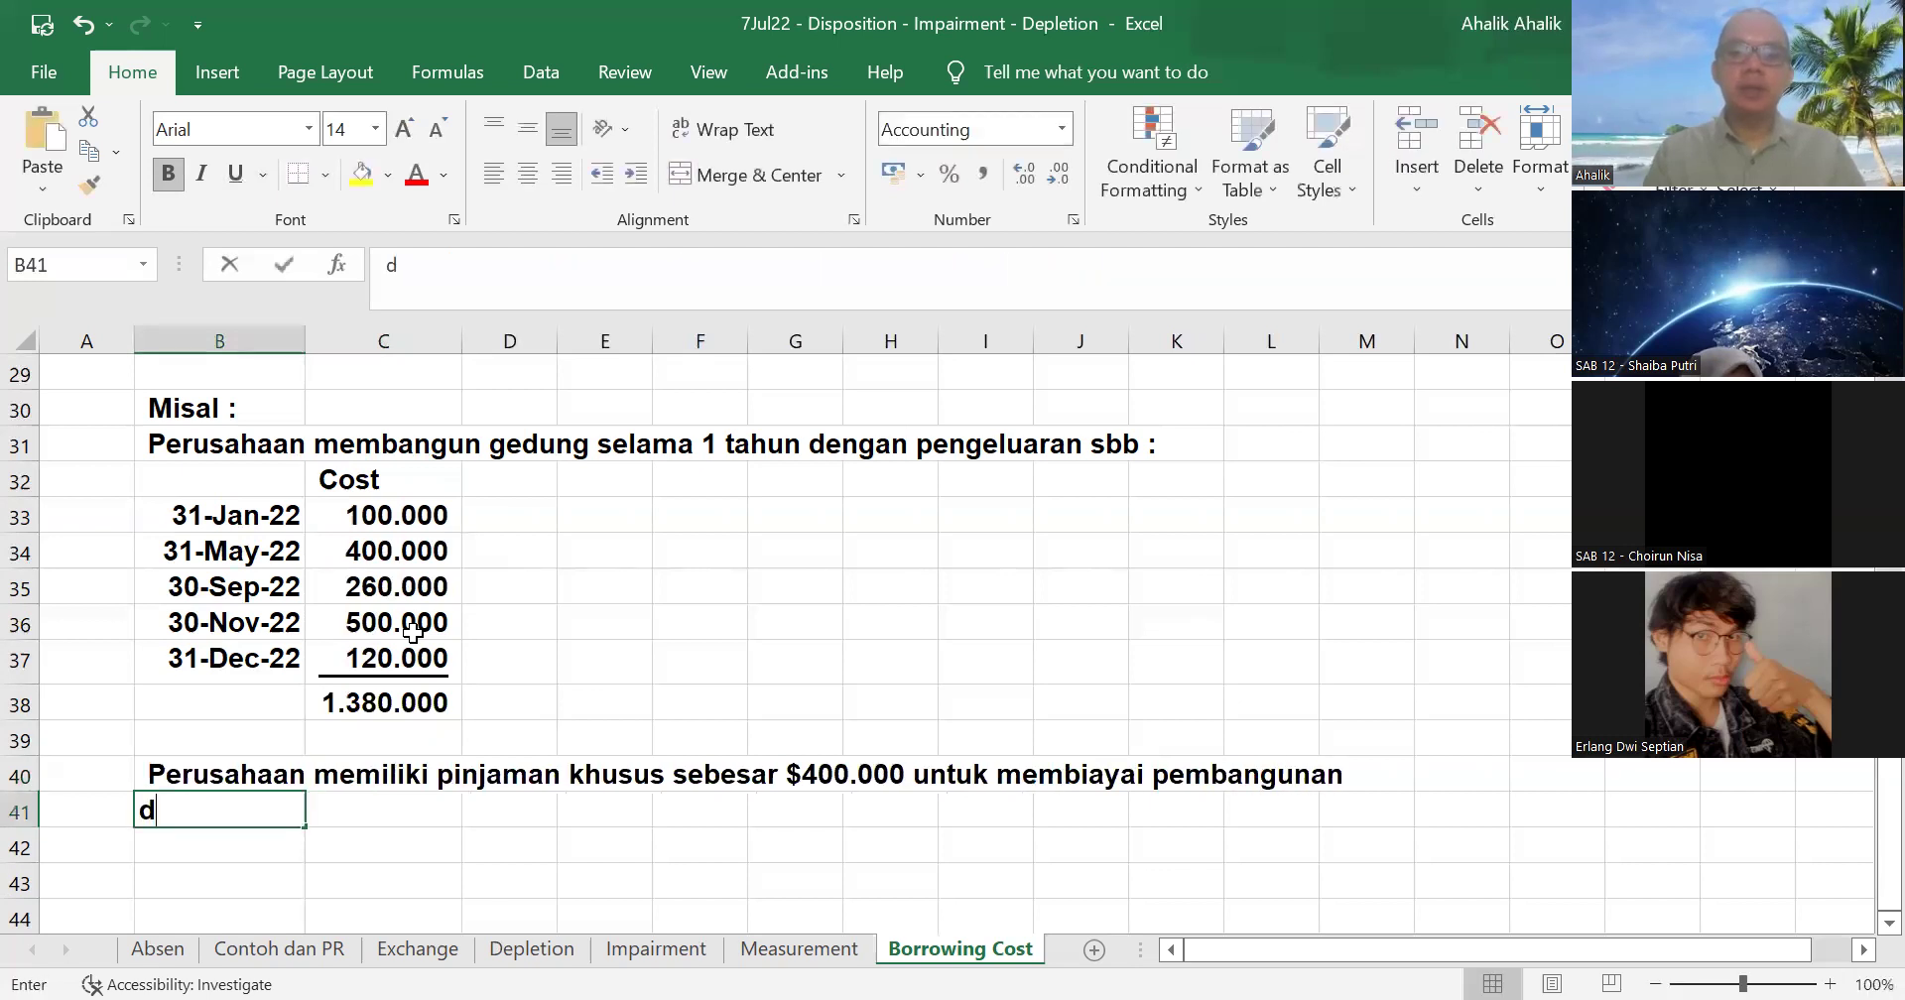
text(engan bunga 12% per tahun.)
key(Return)
- Enter "Selain itu perusahaan juga memiliki pinjaman lain :" in B43
key(Return)
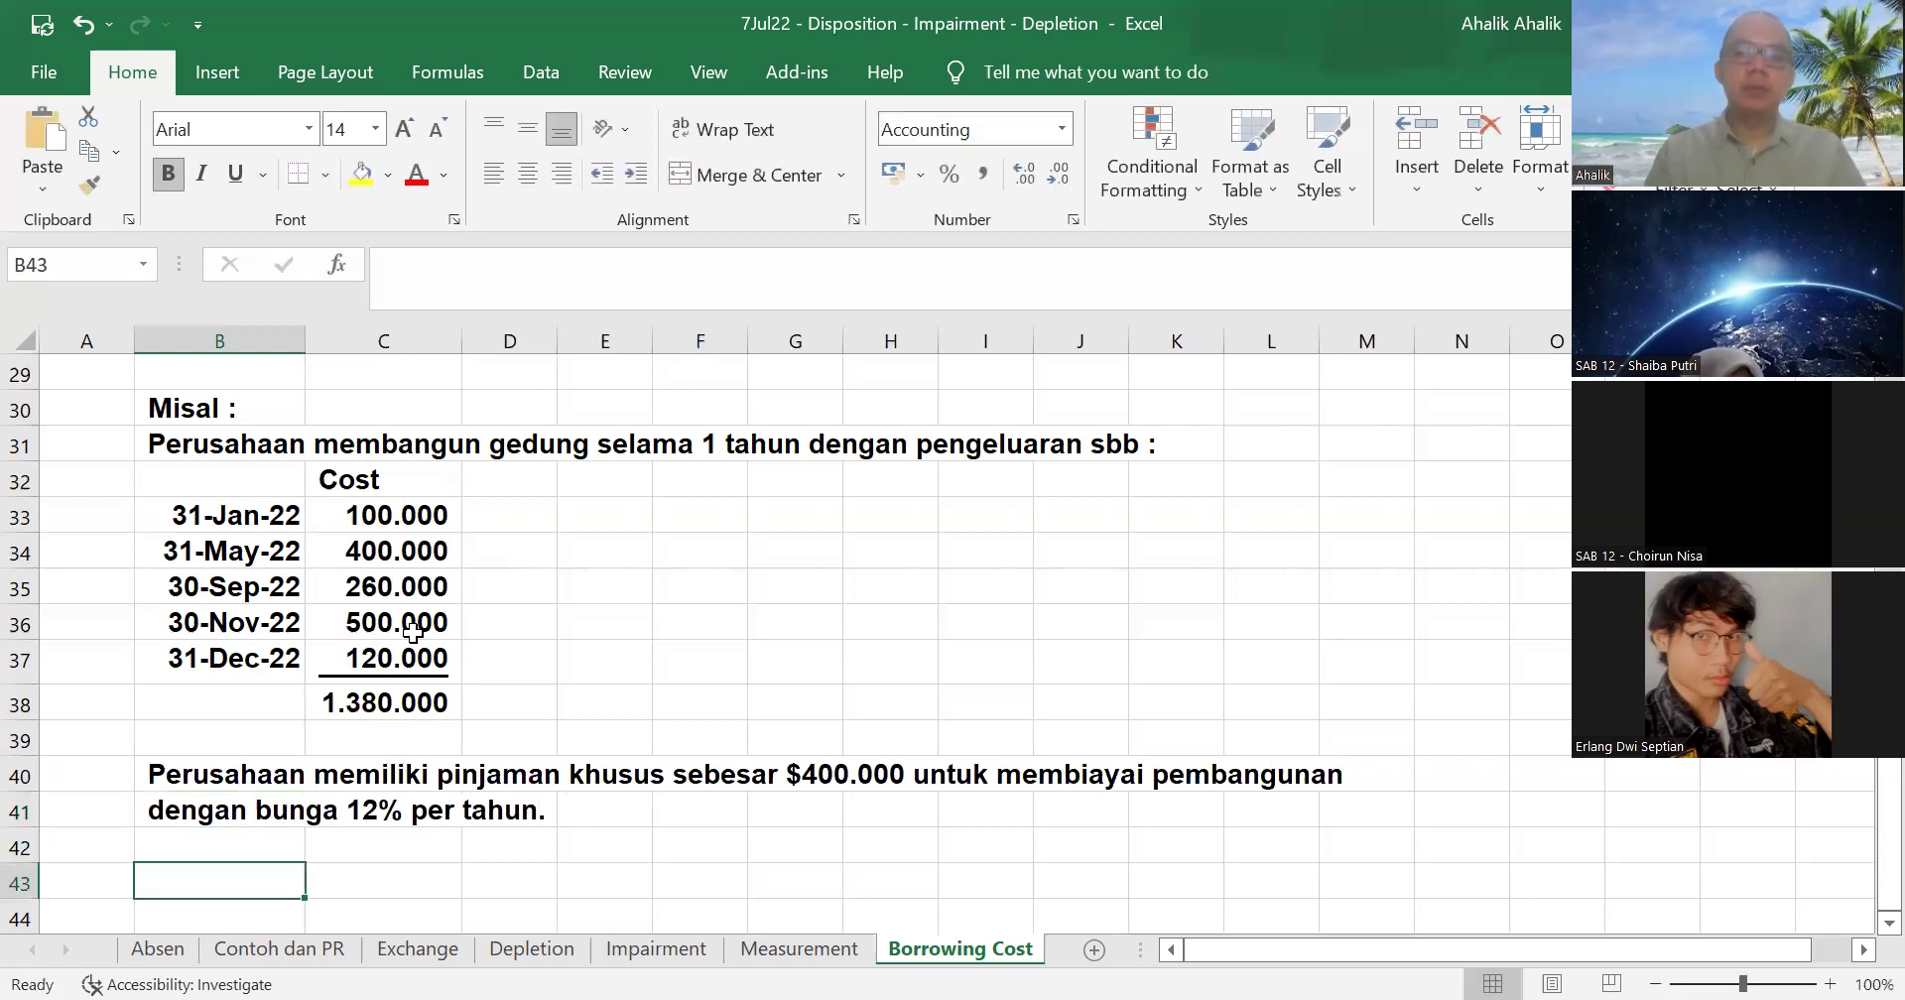
text(Selain itu prusahaa)
key(BackSpace)
key(BackSpace)
key(BackSpace)
key(BackSpace)
key(BackSpace)
key(BackSpace)
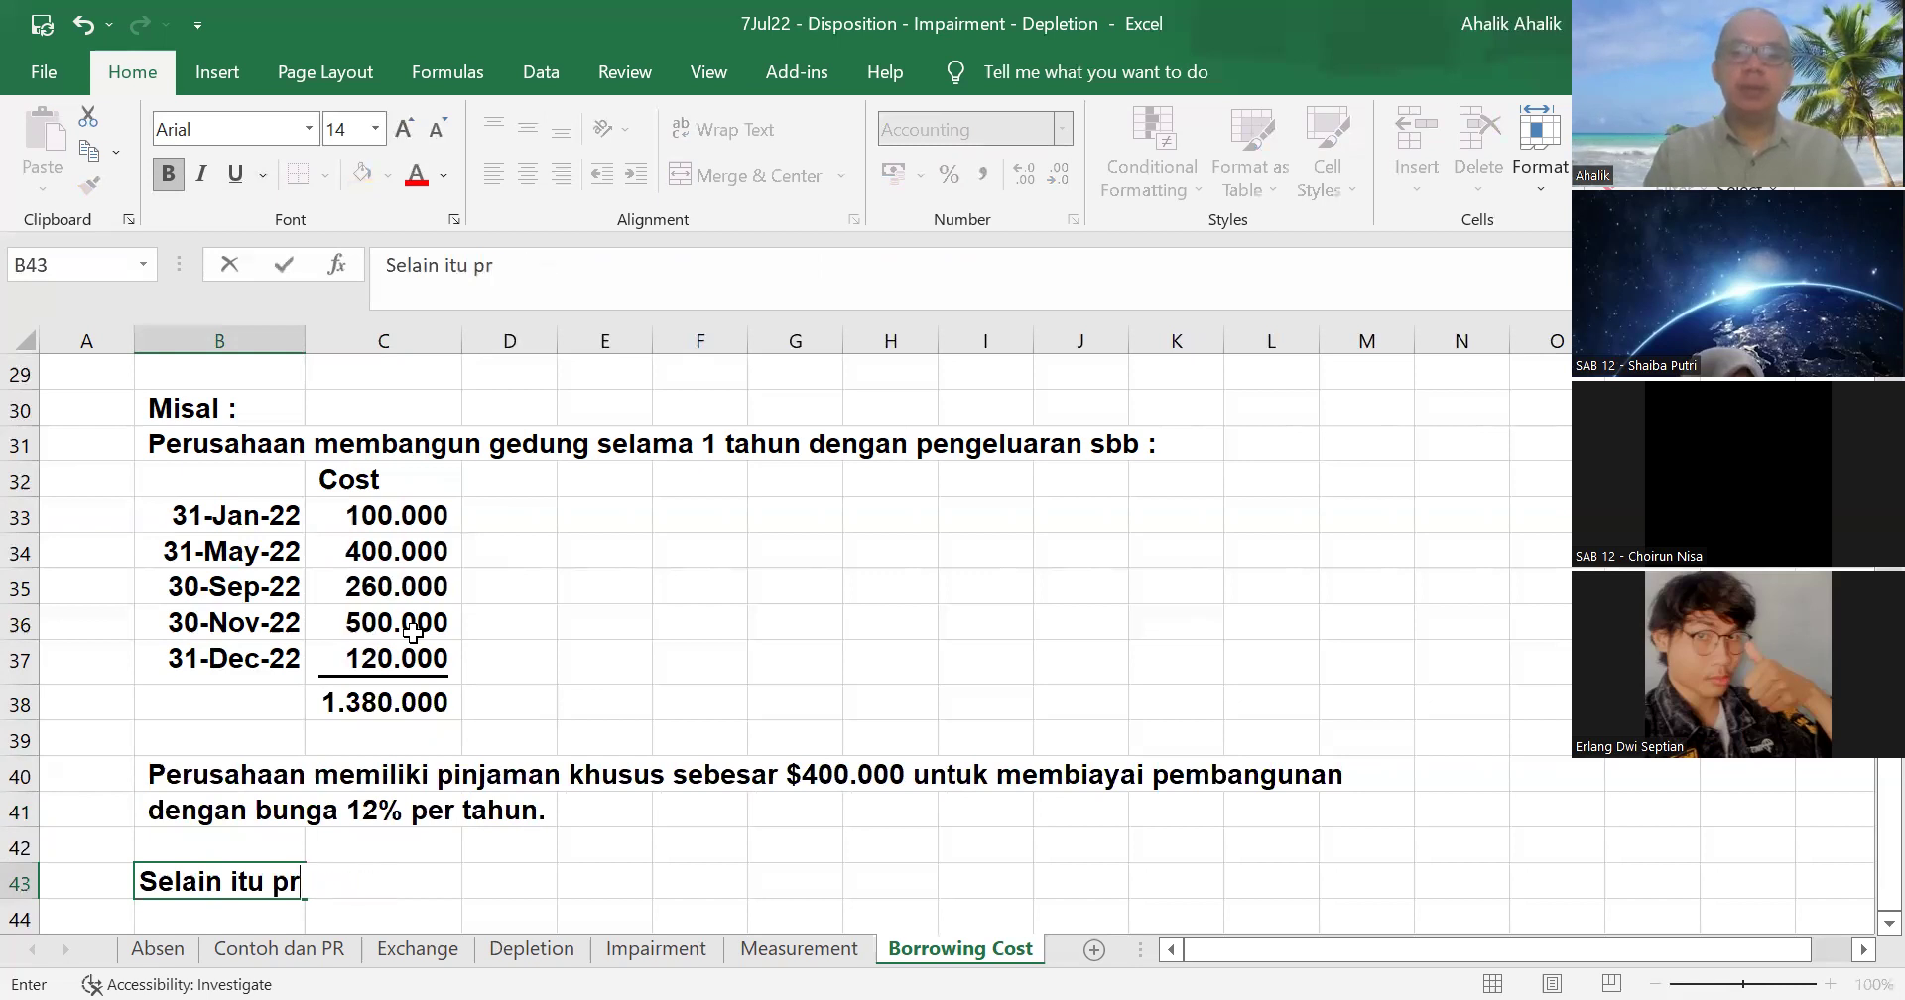
text(rusa)
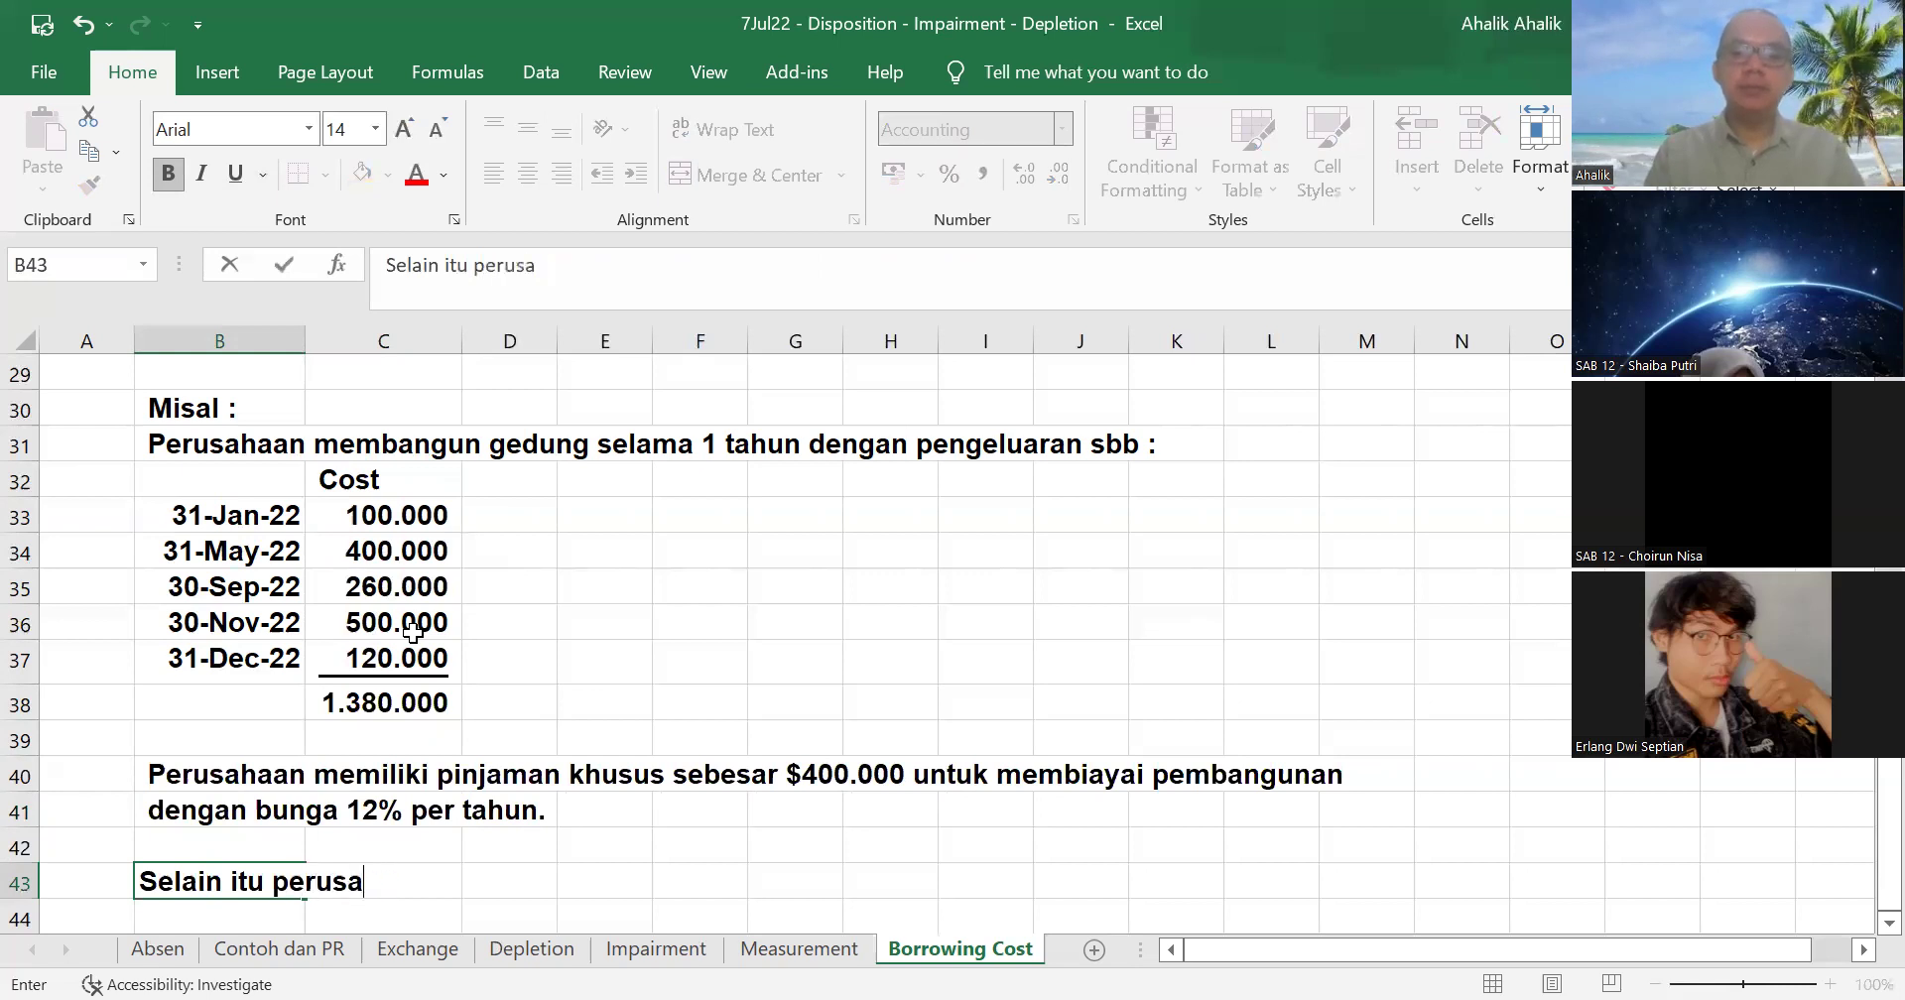
text(ahaan juga me)
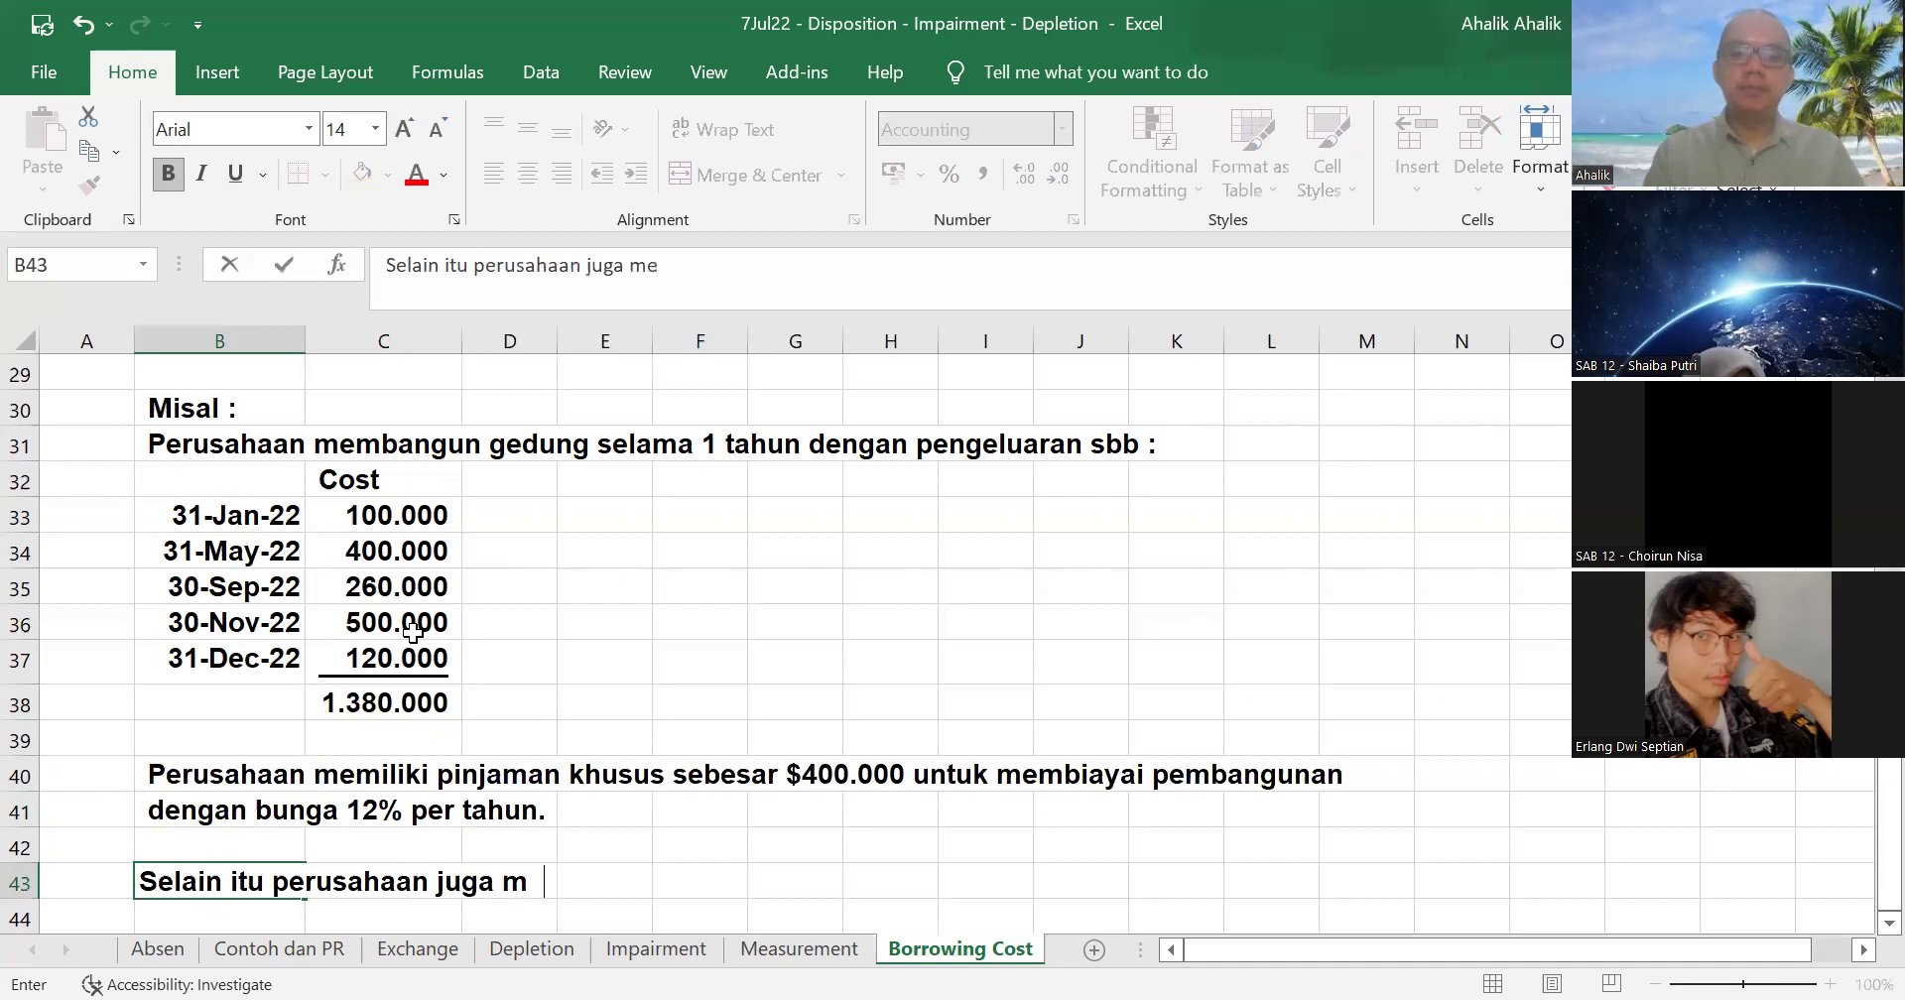
text(miliki pinjaman lain)
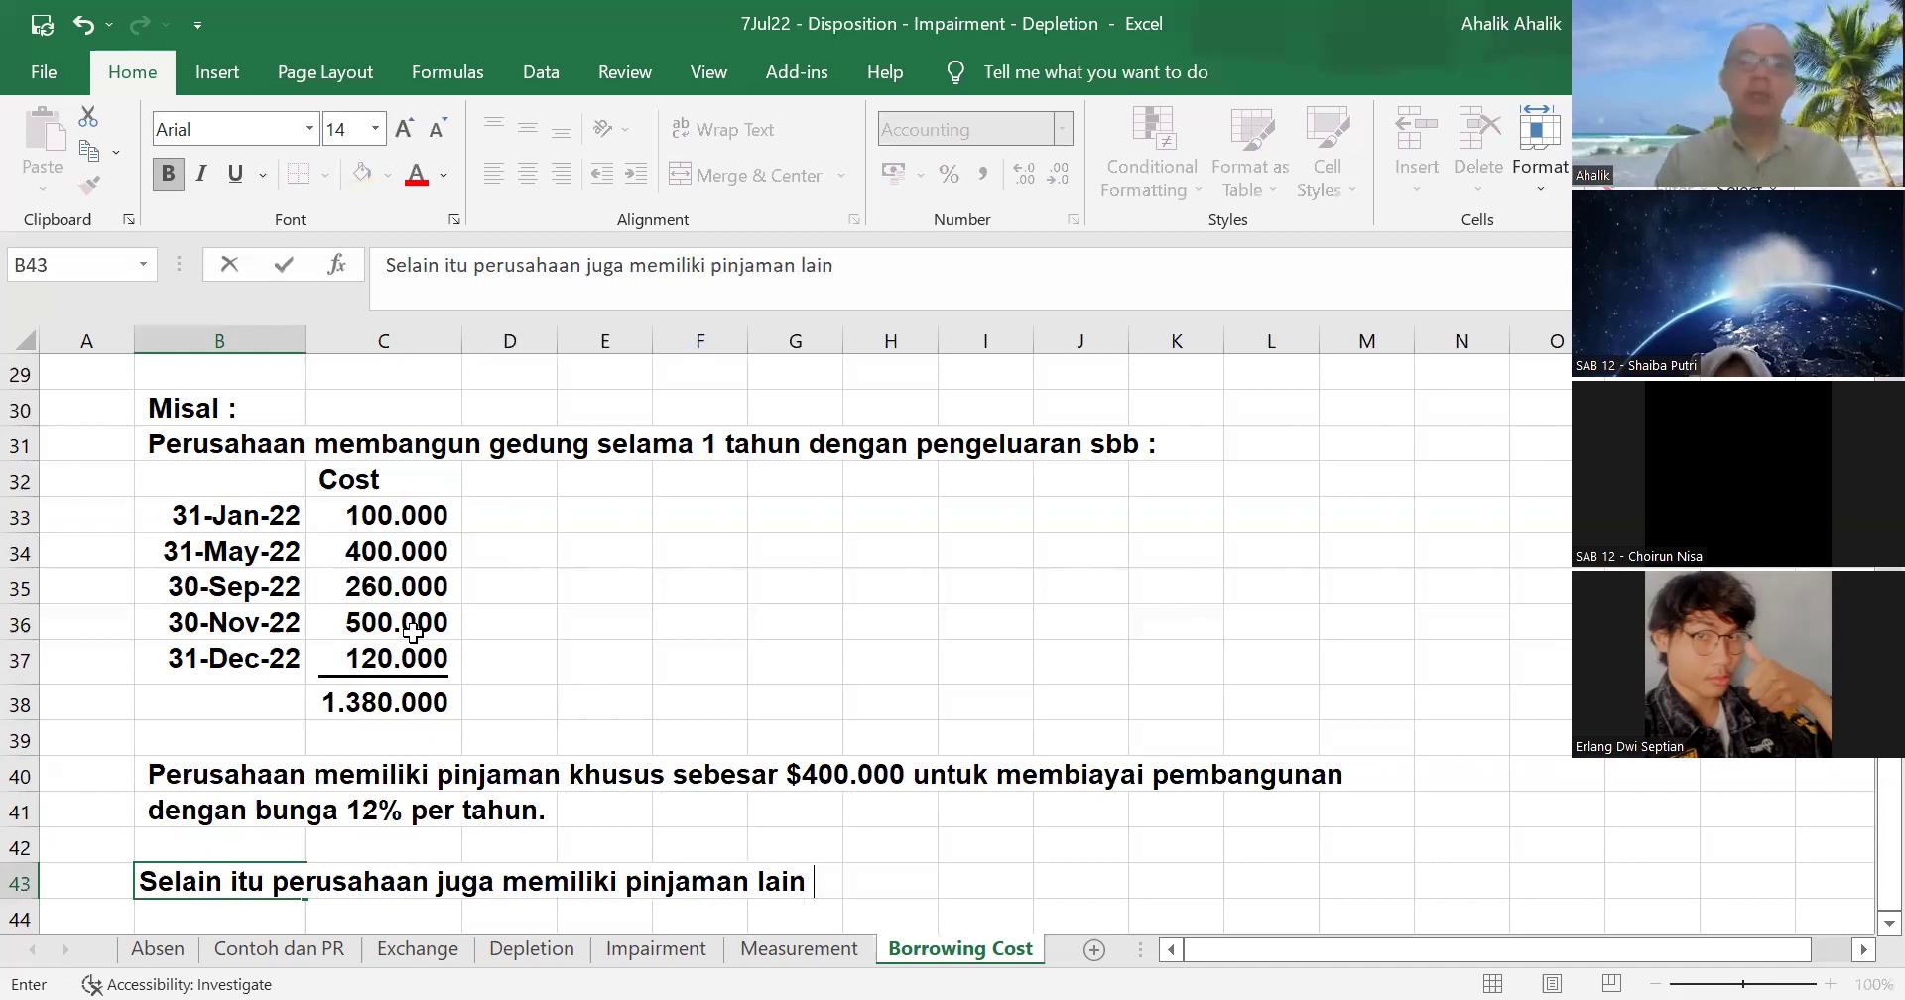
text( :)
key(Return)
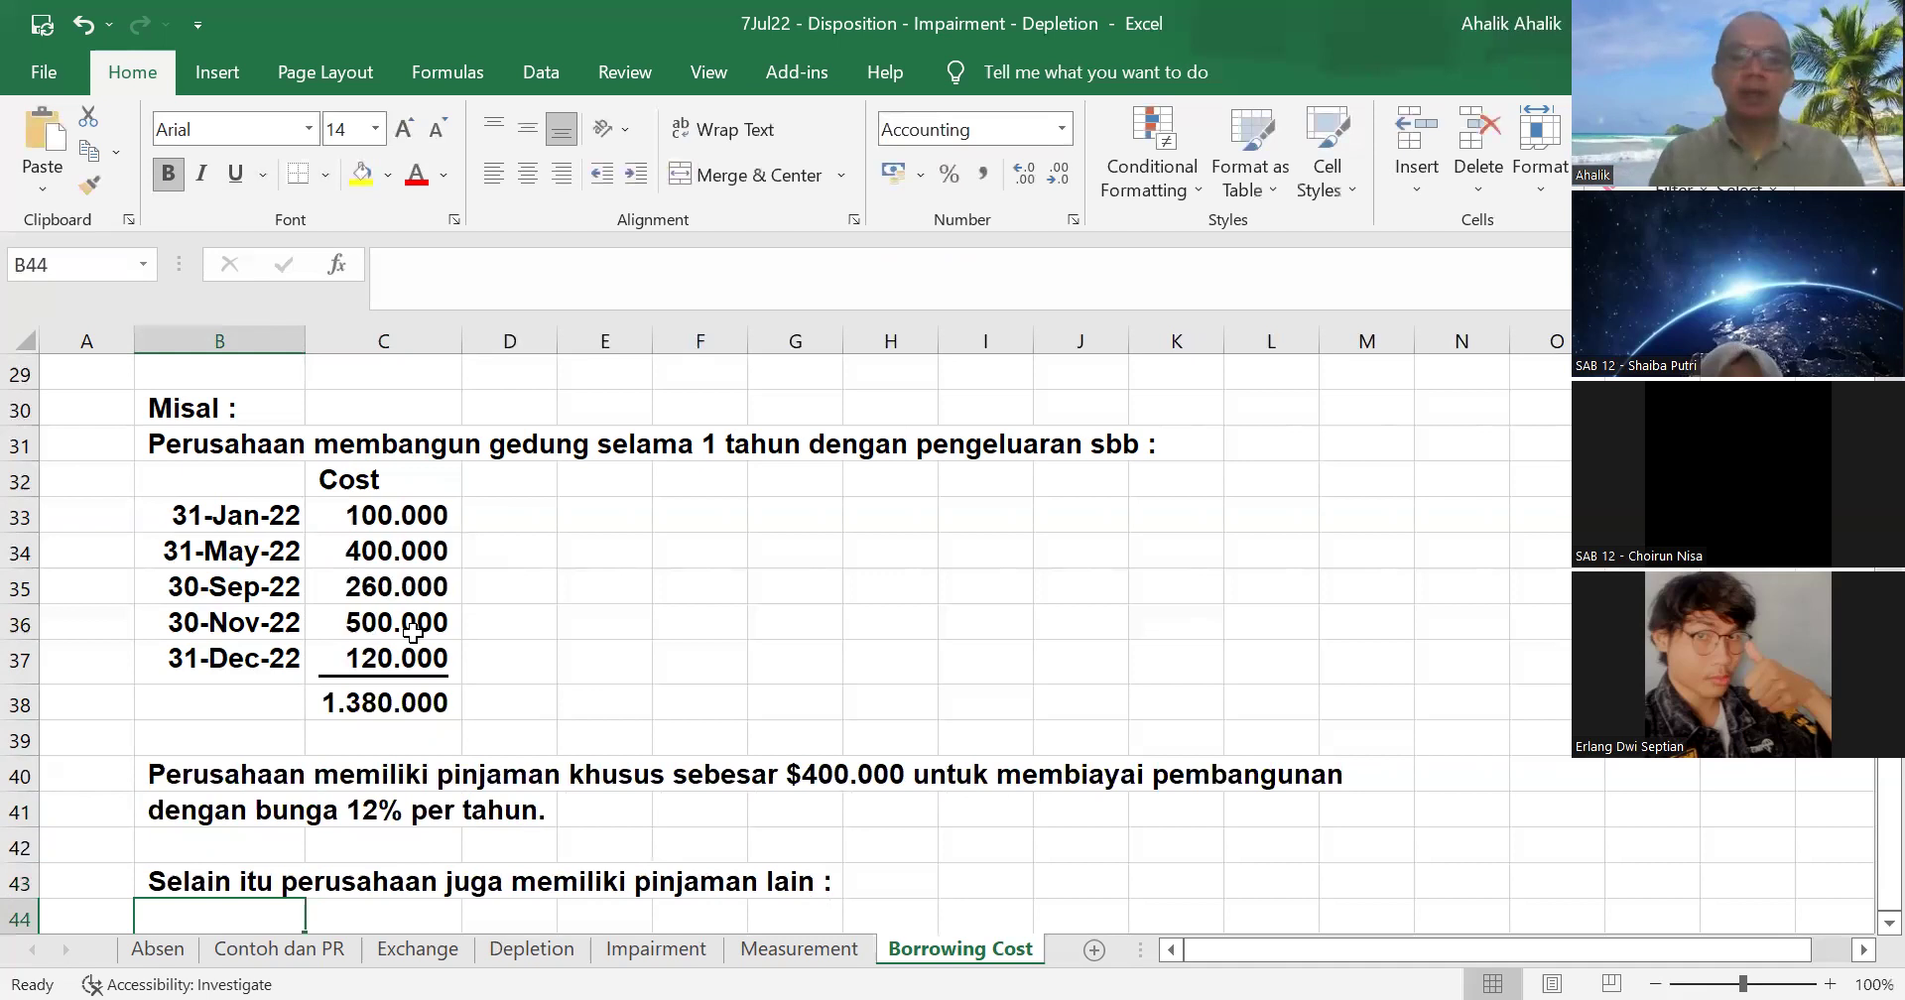
- Enter "Utang bank" in B44 and its amount 2000000 in D44
text(U)
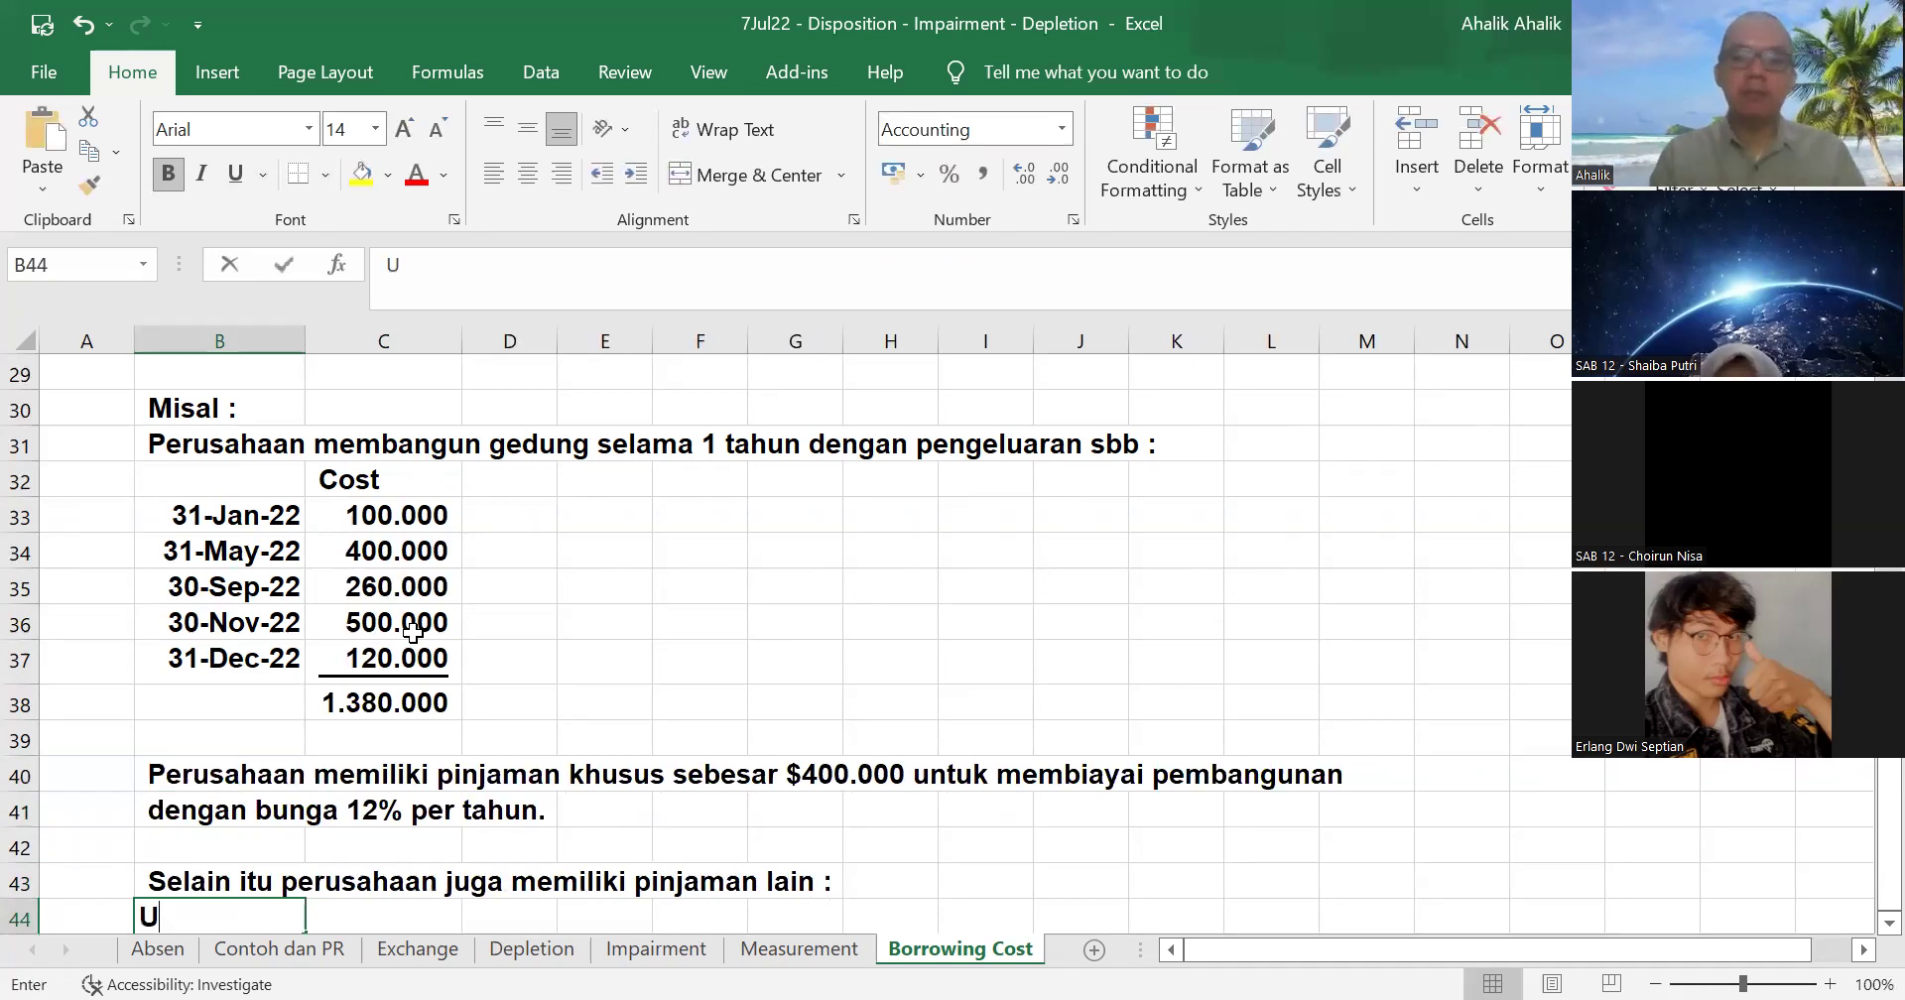
text(tang bank)
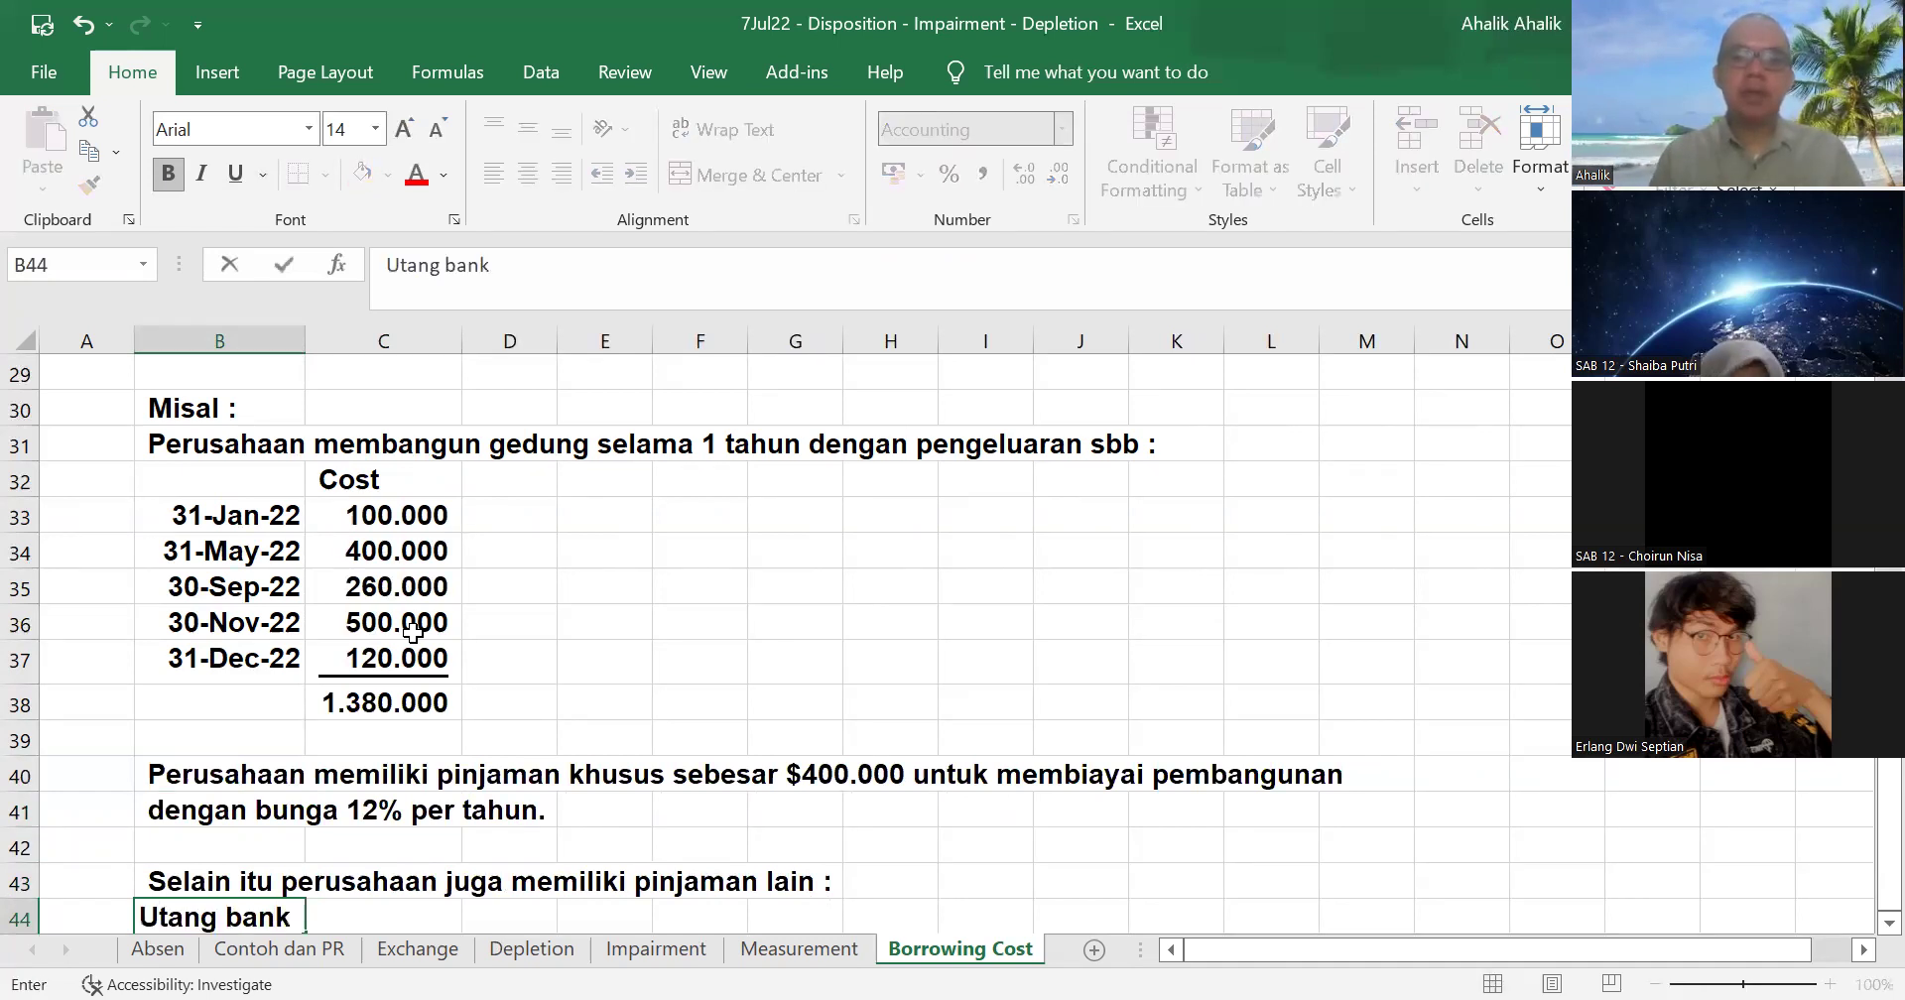
key(Tab)
key(Tab)
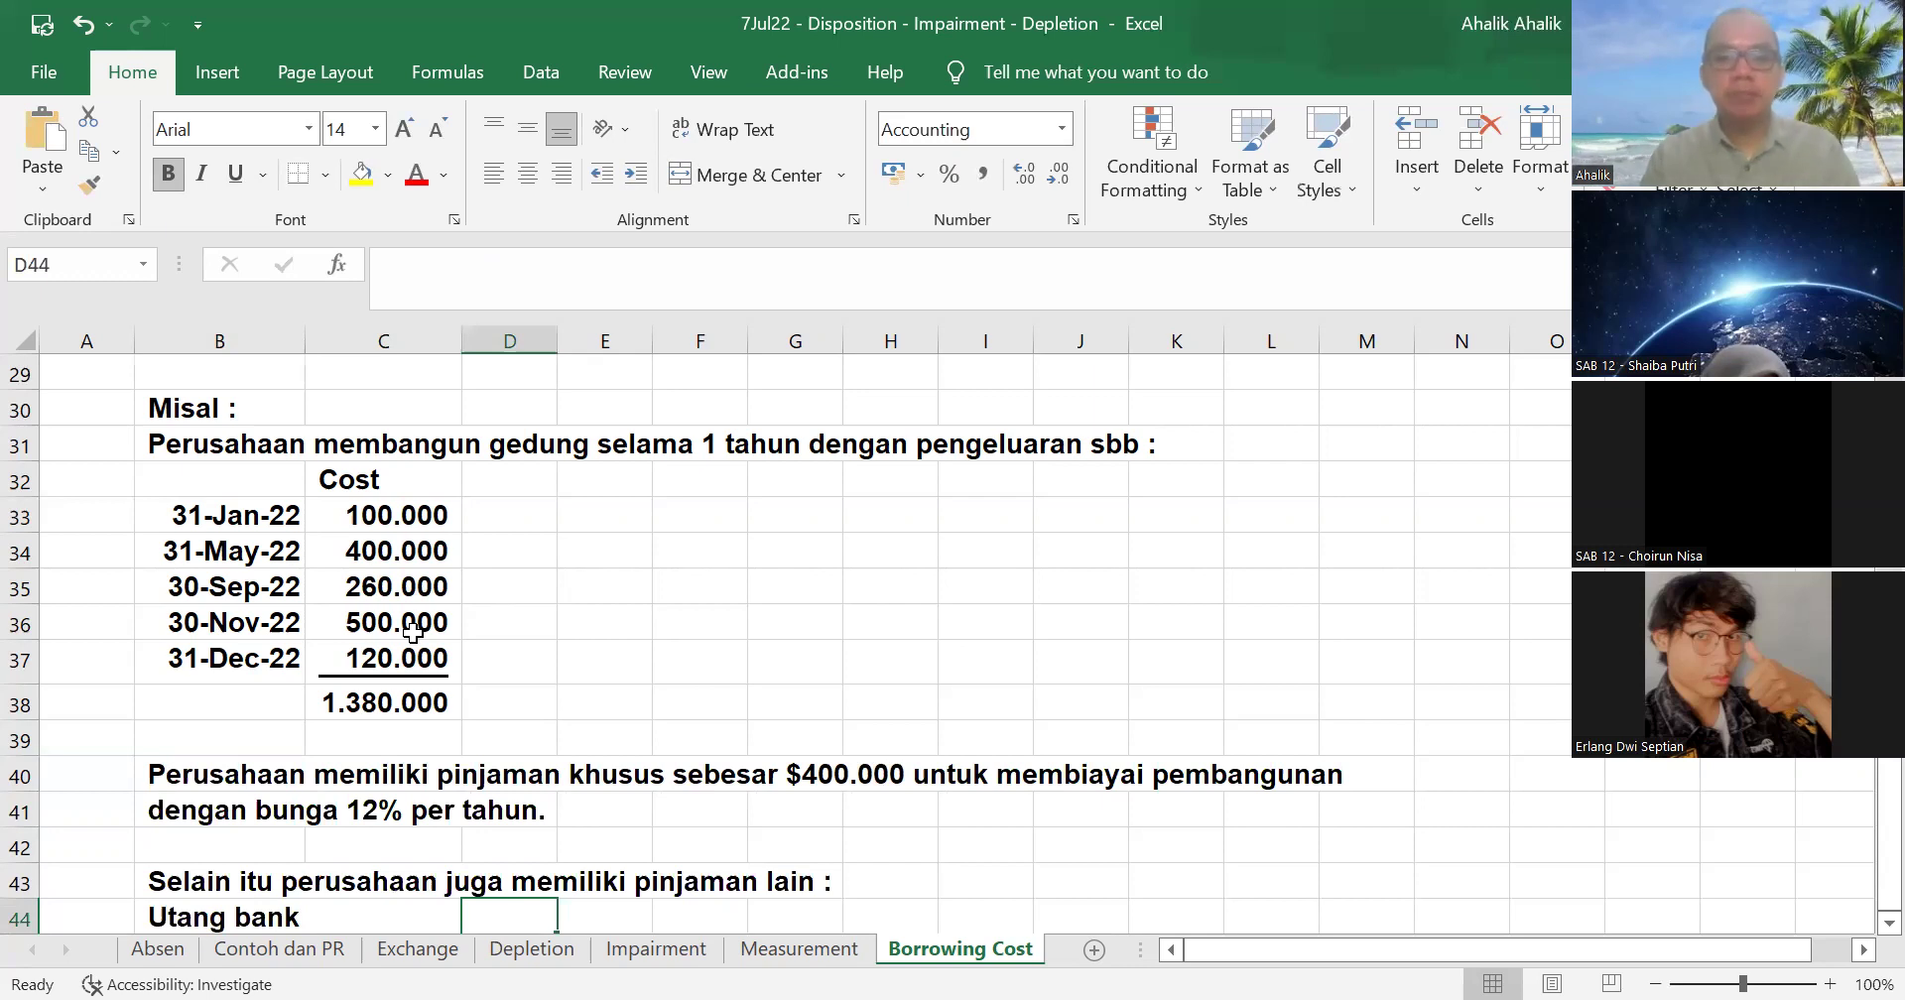
text(2000000)
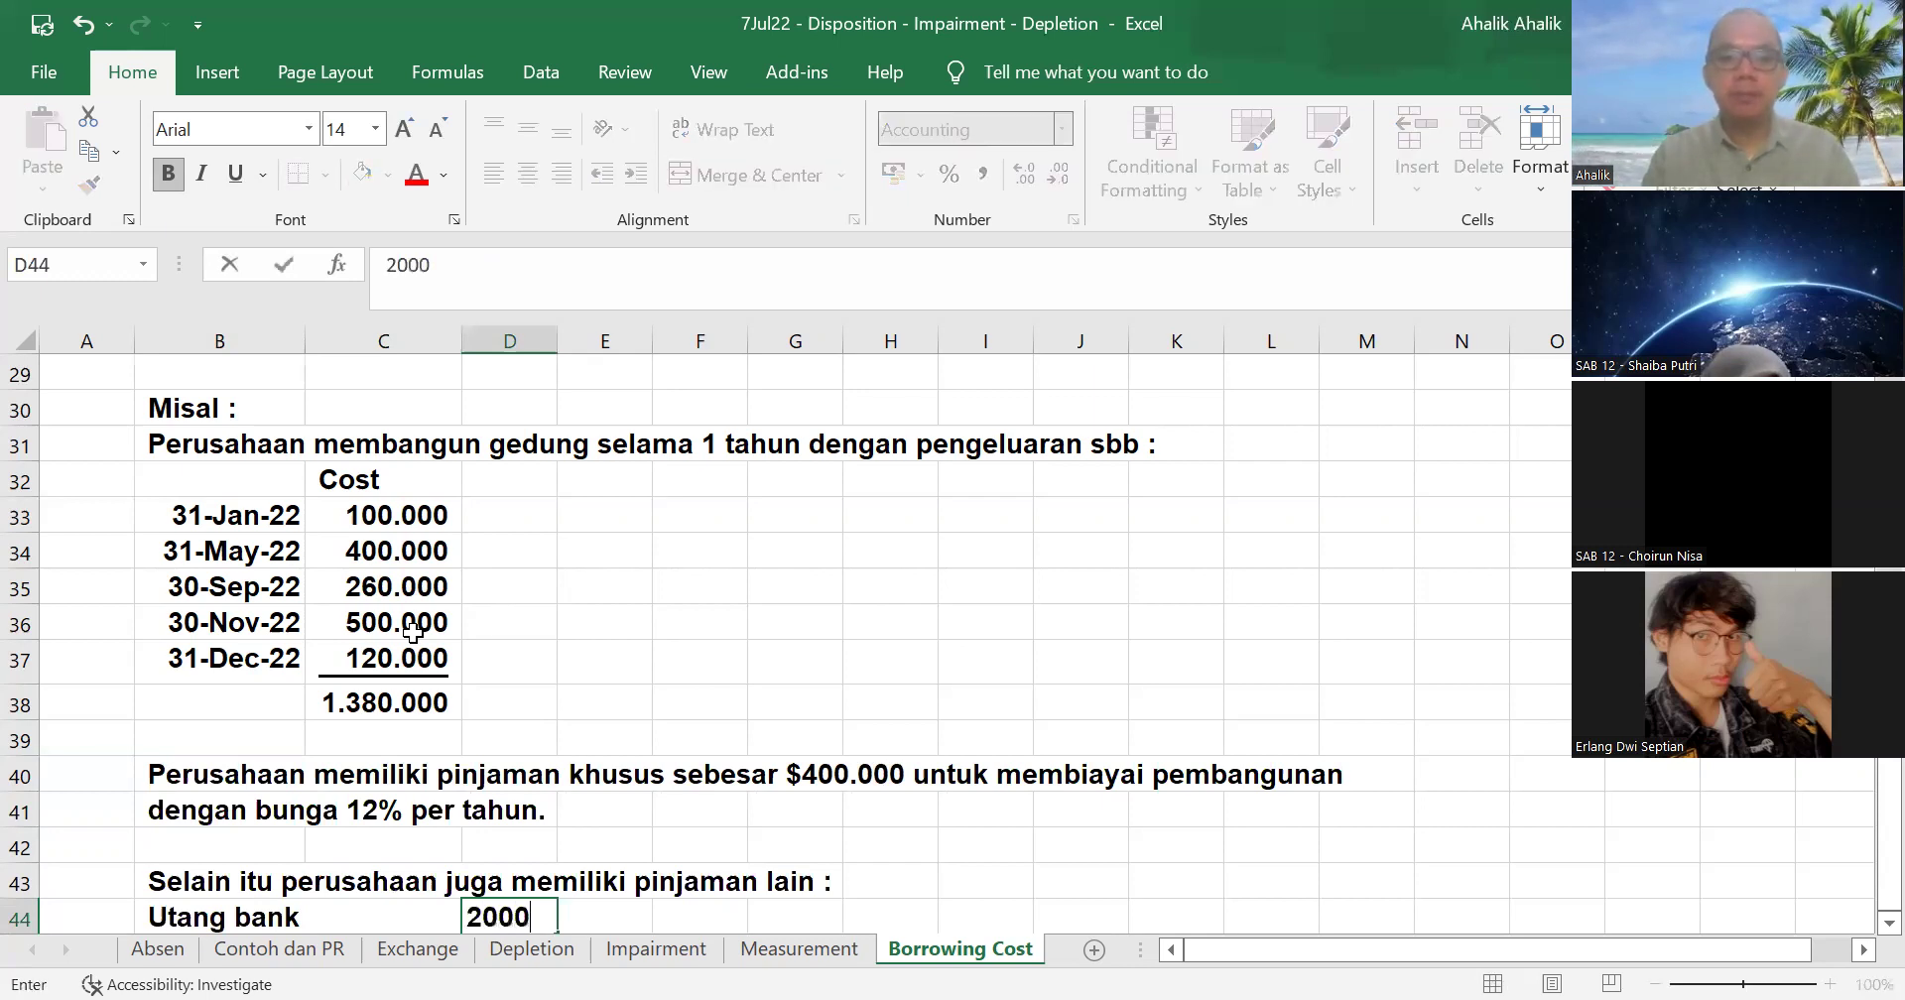
key(Return)
key(Up)
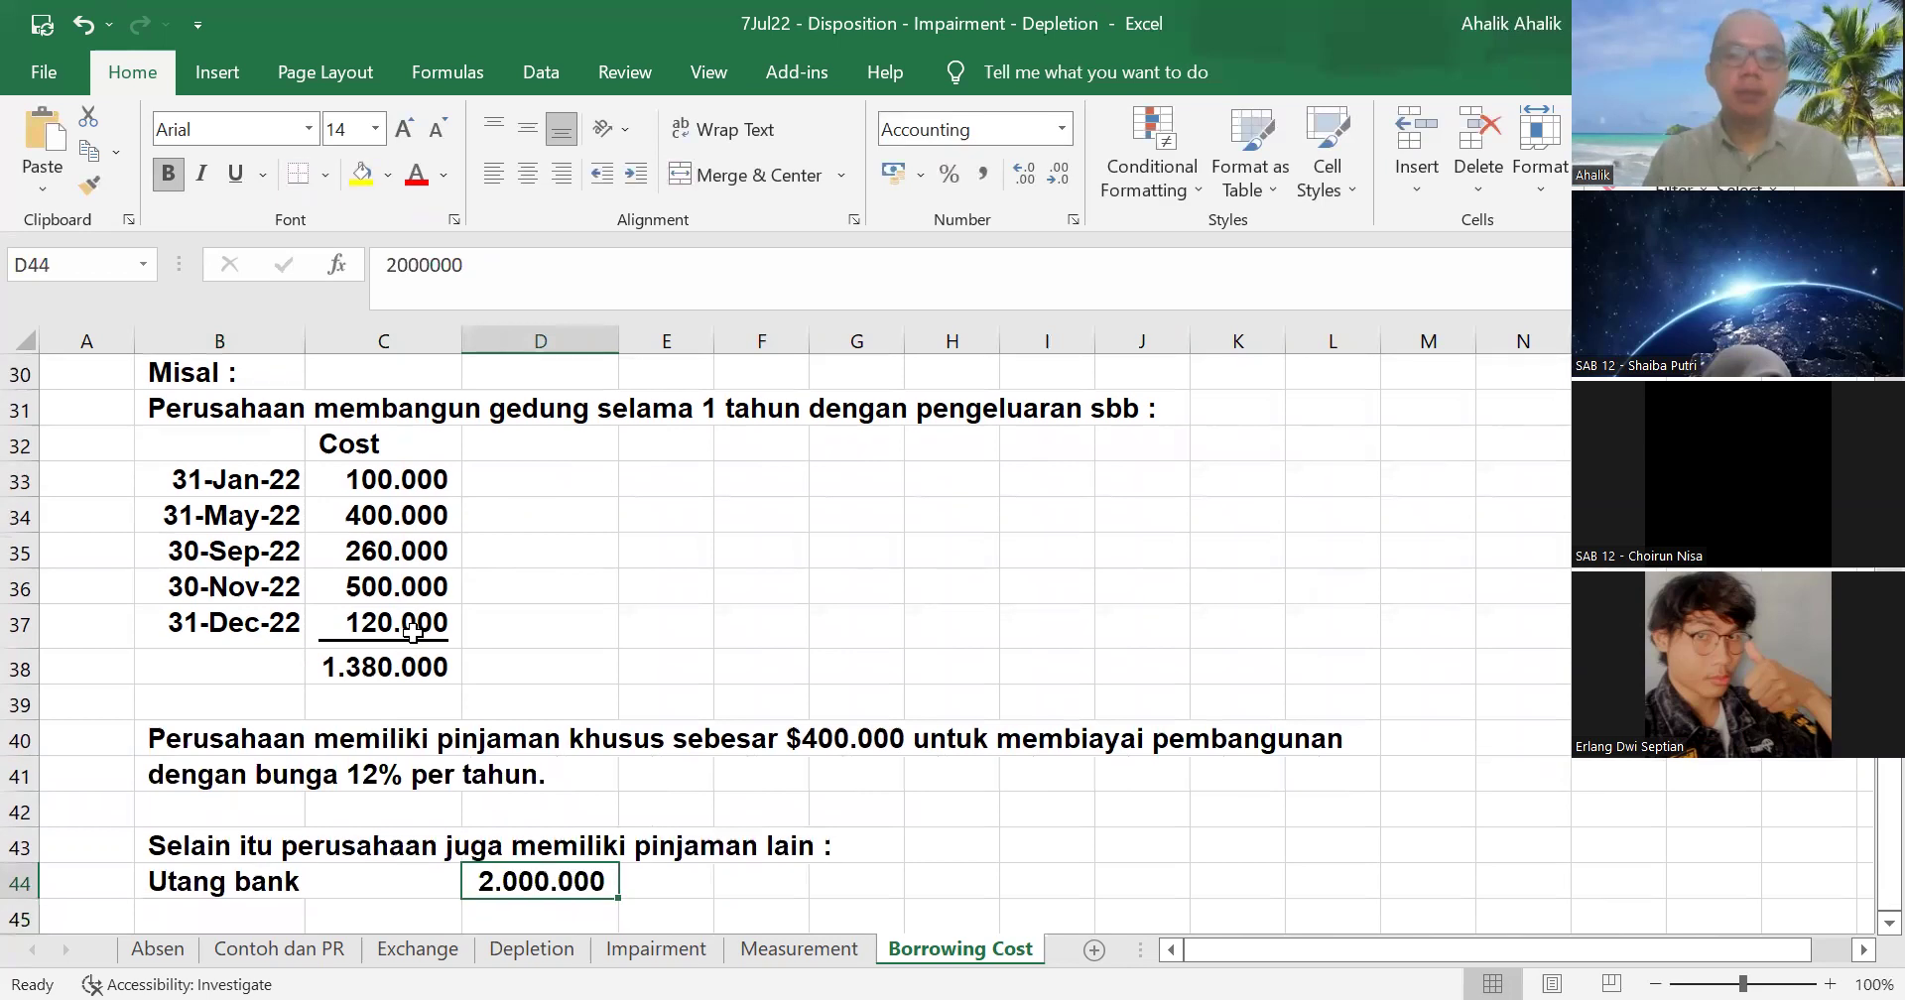
- Insert a row above the Utang bank line, with the heading "Bunga" in E44 and the rate 10% in E45
key(Right)
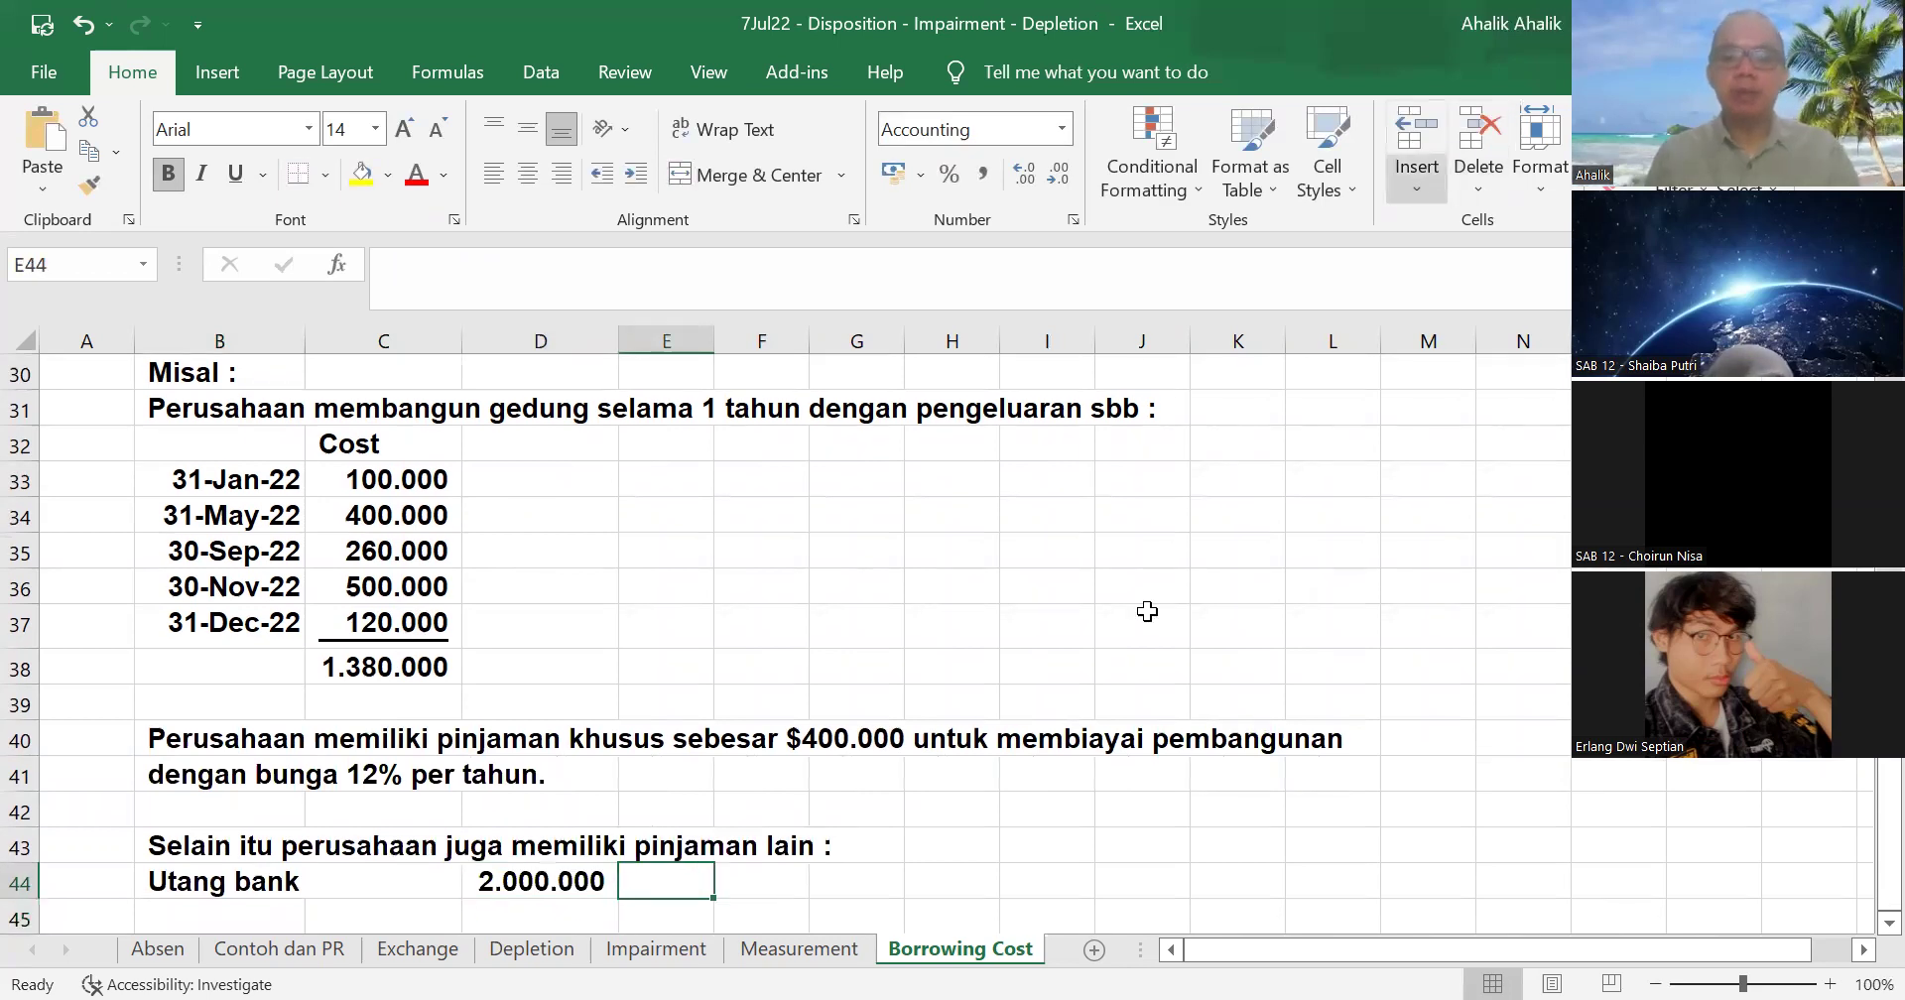
text(Bunga)
key(Return)
text(10%)
key(Return)
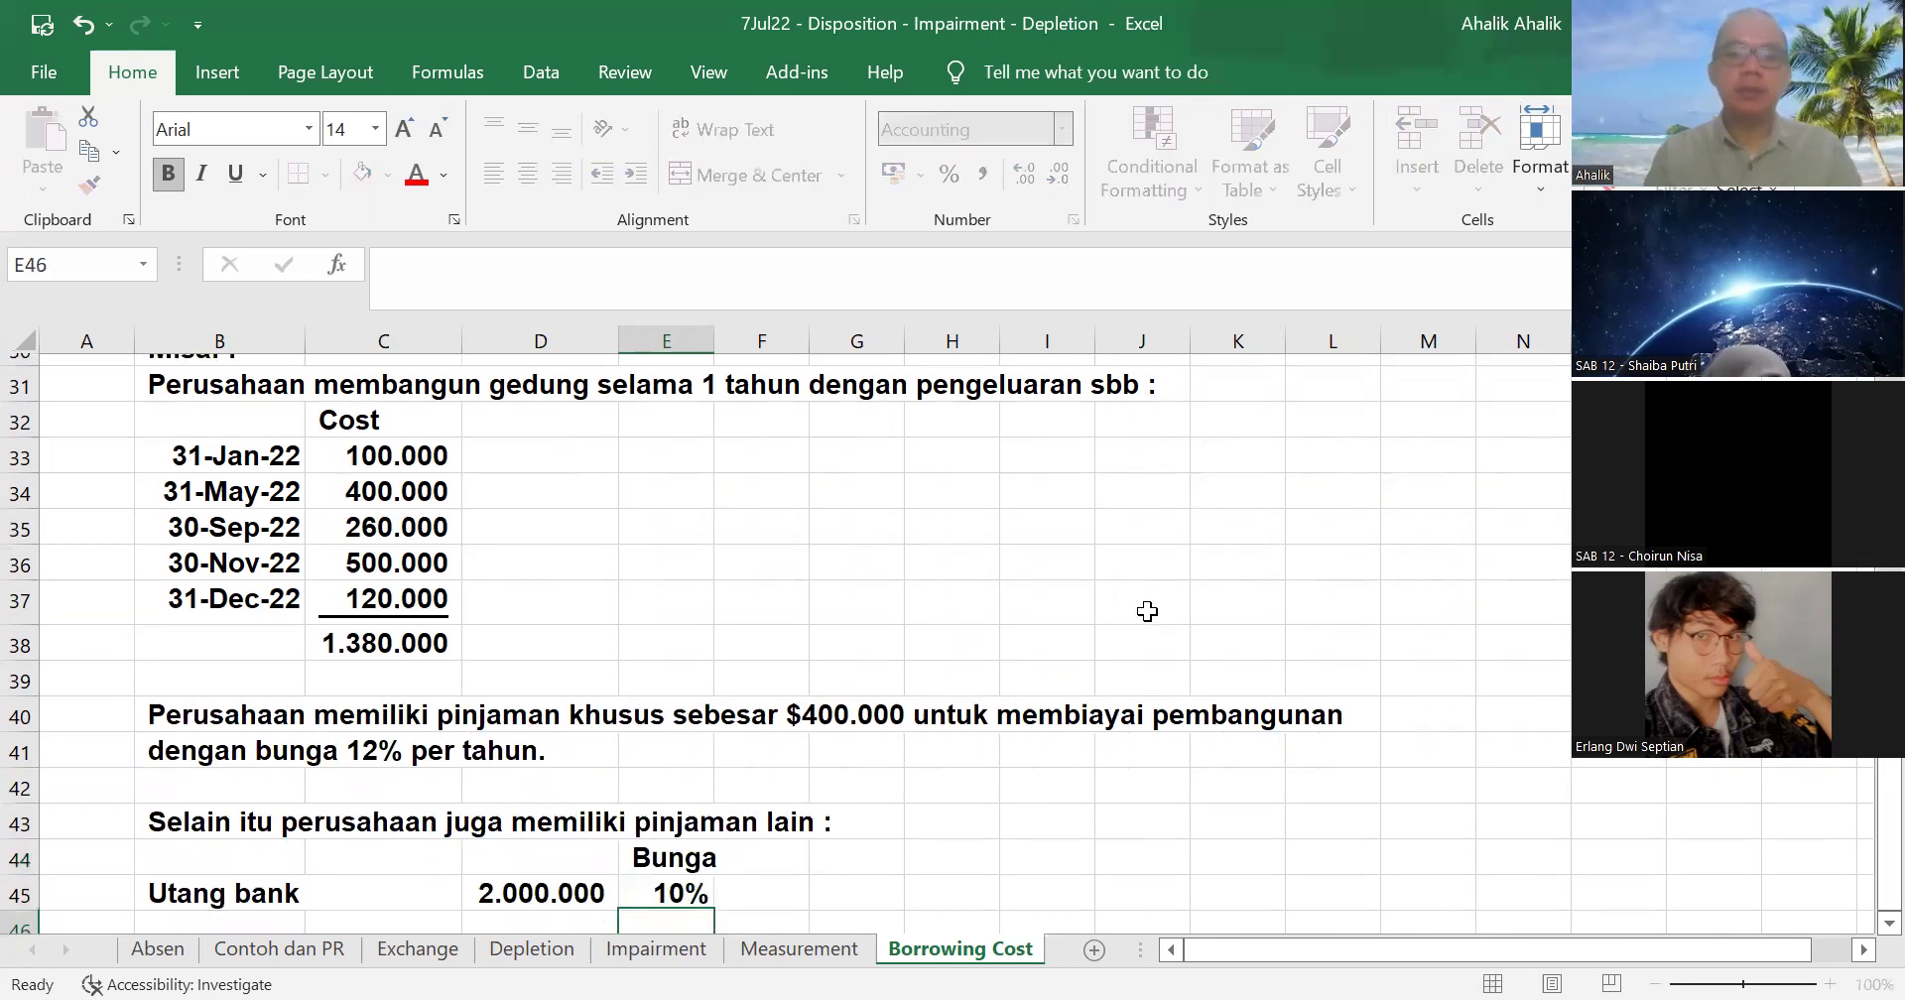
- Enter the second loan label "Utang wesel" in B46
key(Left)
key(Left)
key(Left)
text(U)
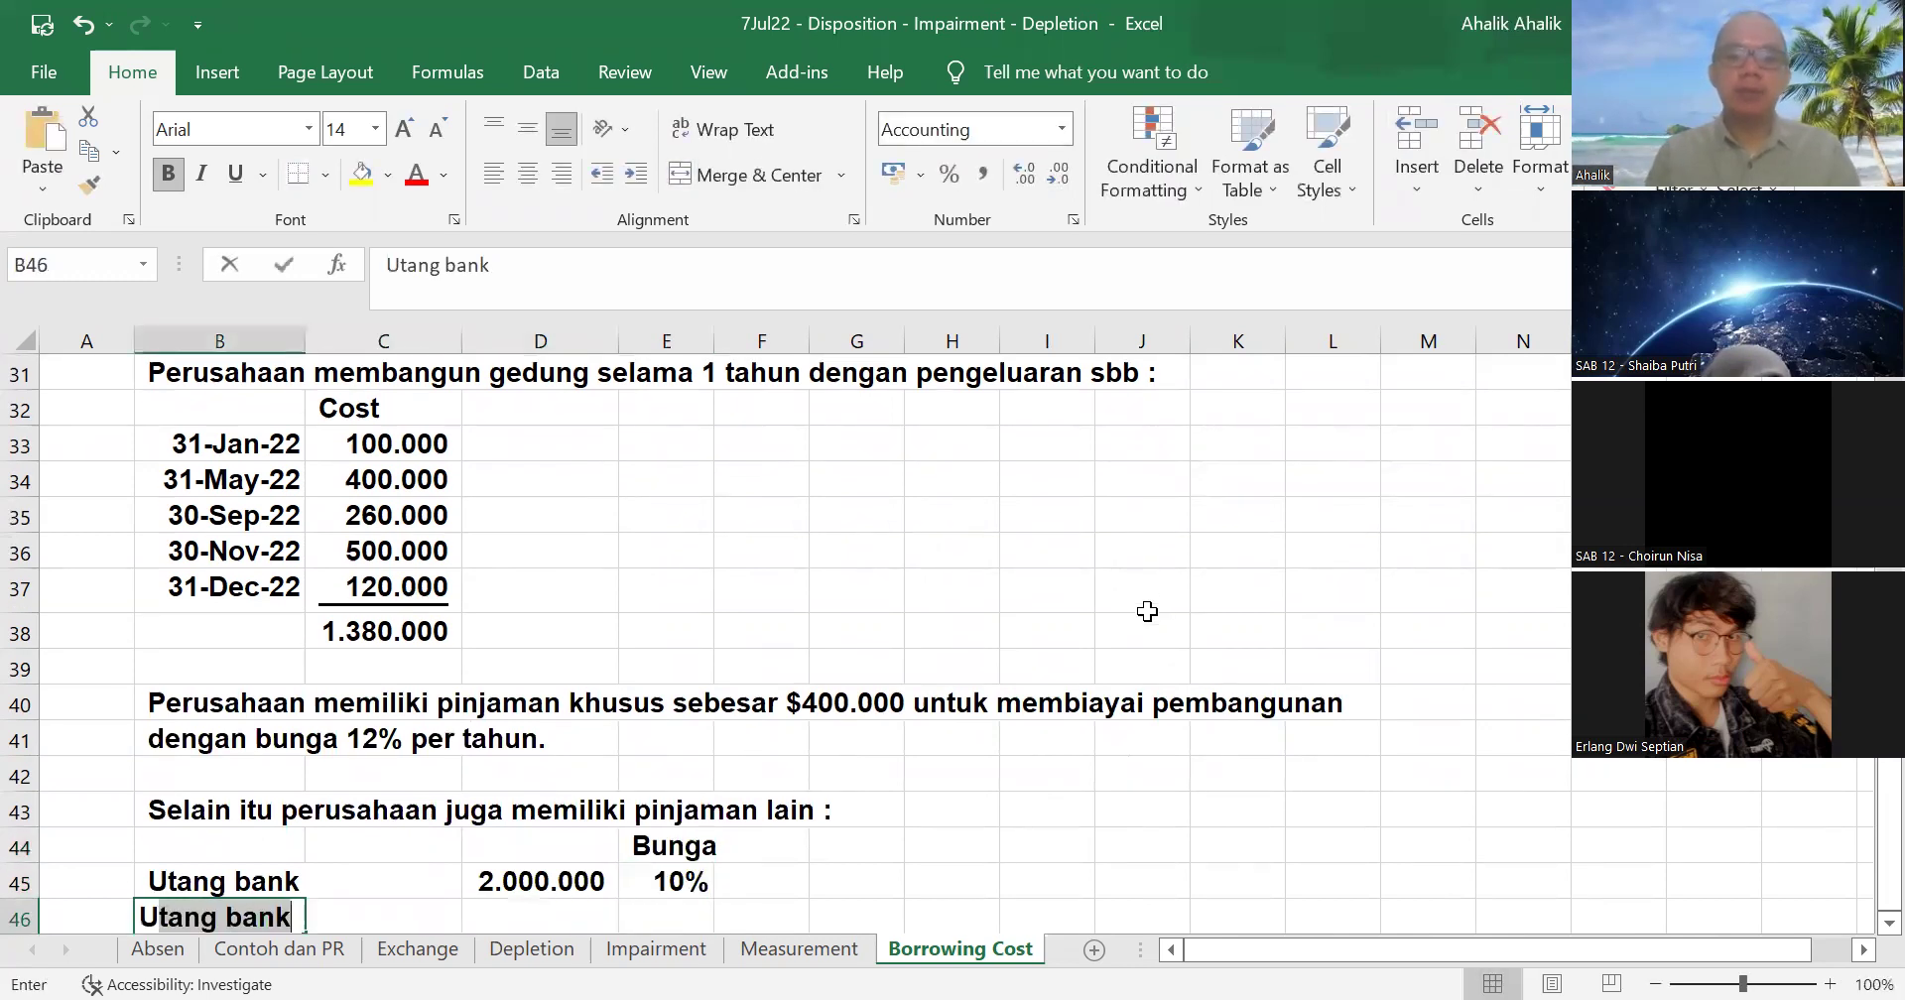
text(tang wesel)
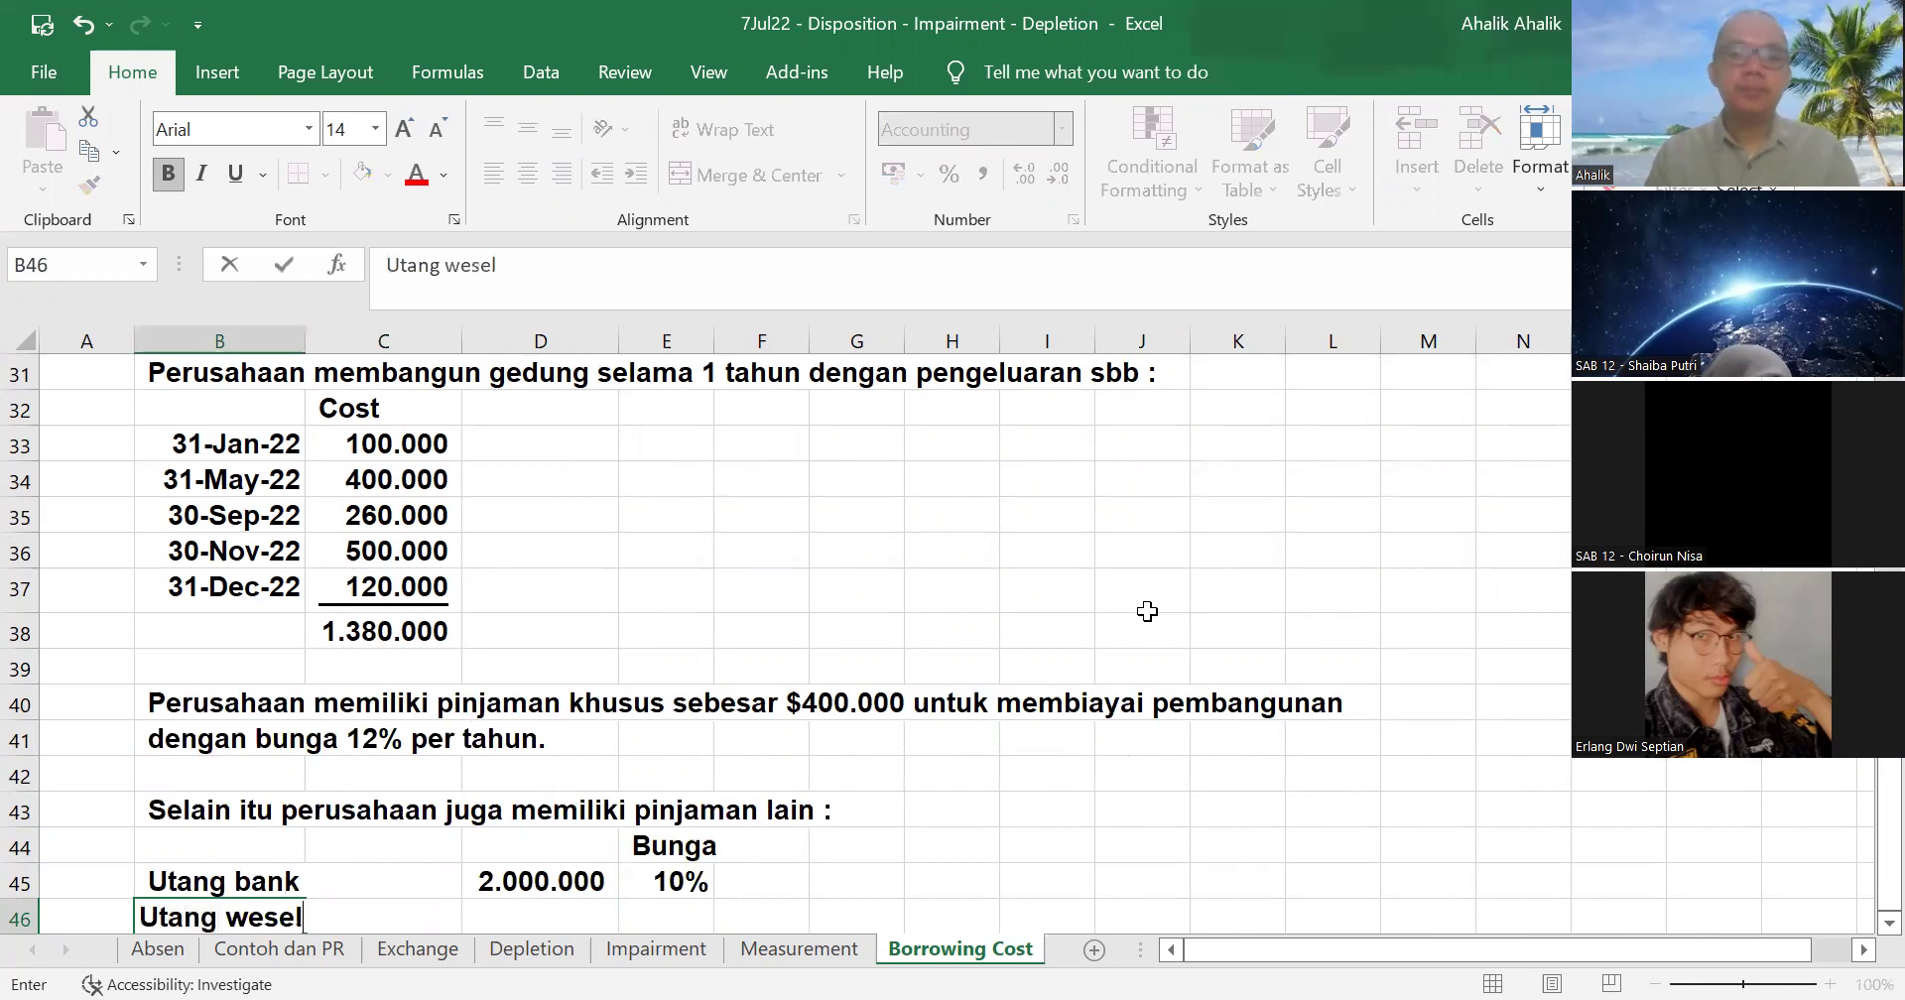
- Enter the Utang wesel amount 1000000 in D46 and its interest rate 8% in E46
key(Right)
key(Right)
key(Right)
key(Left)
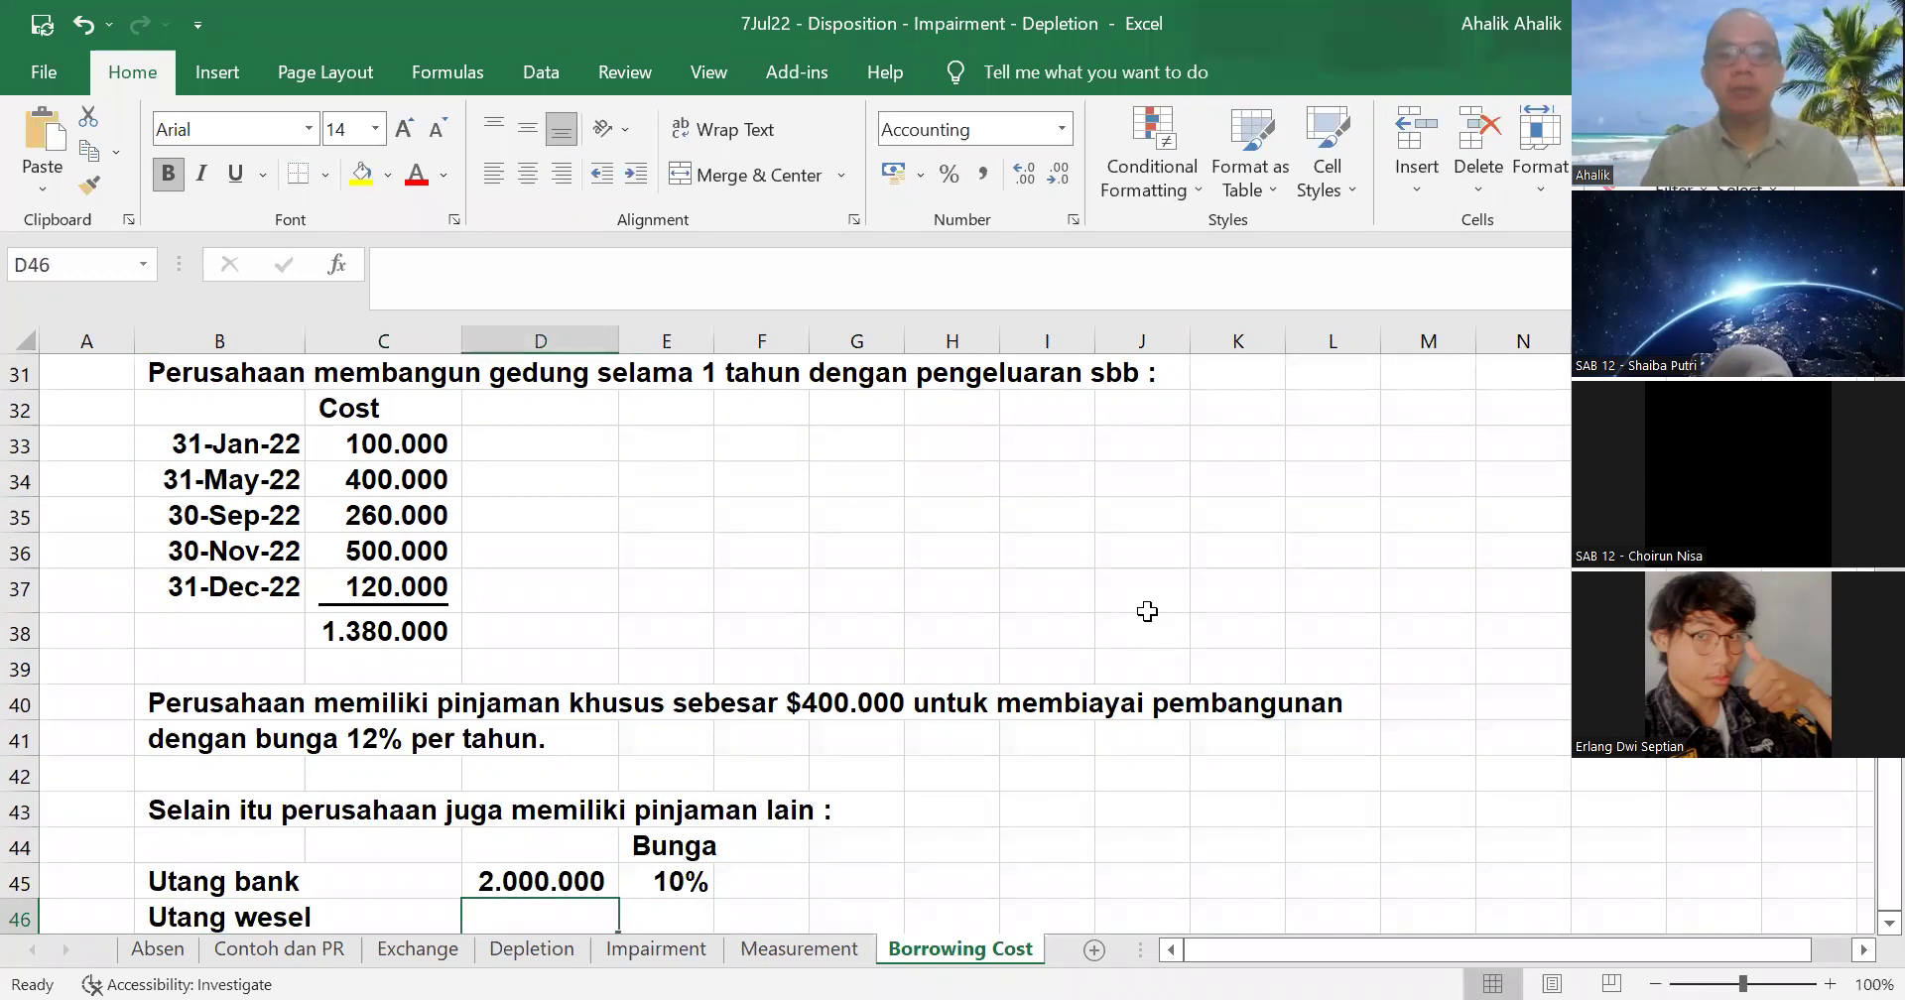
text(1.000.)
text(000)
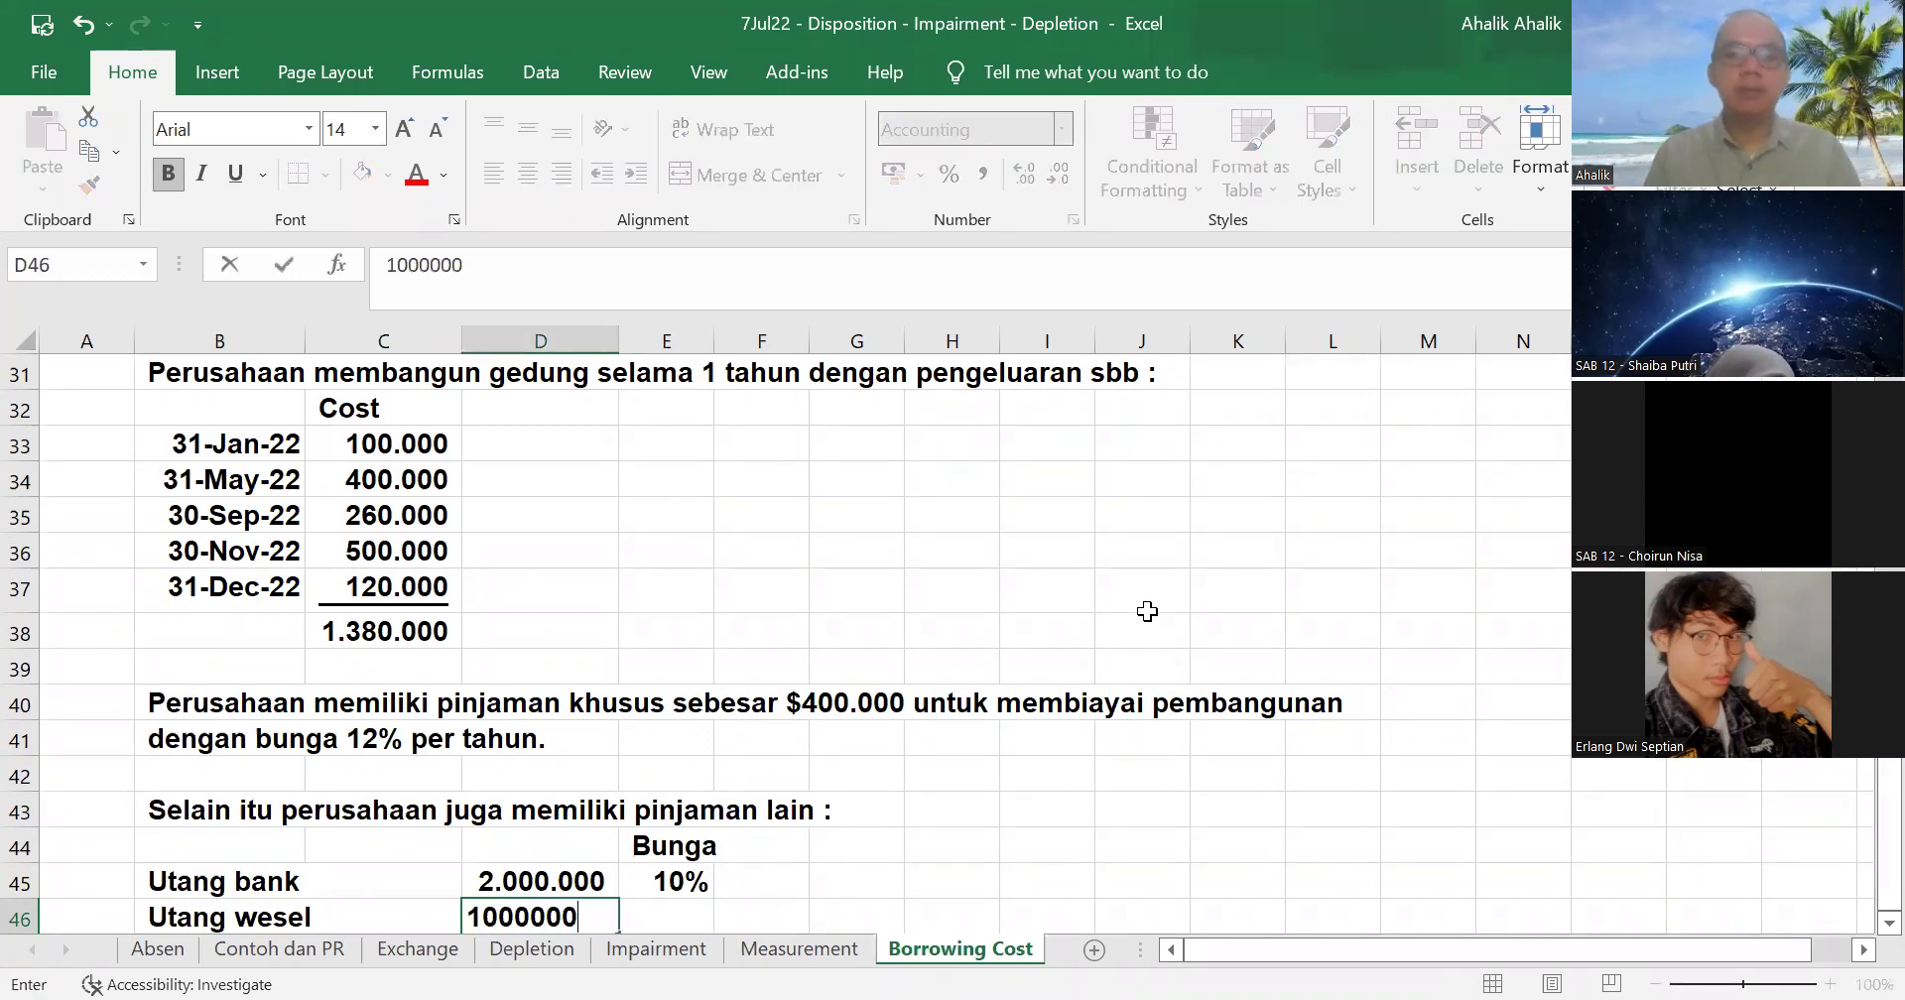
key(Right)
text(8%)
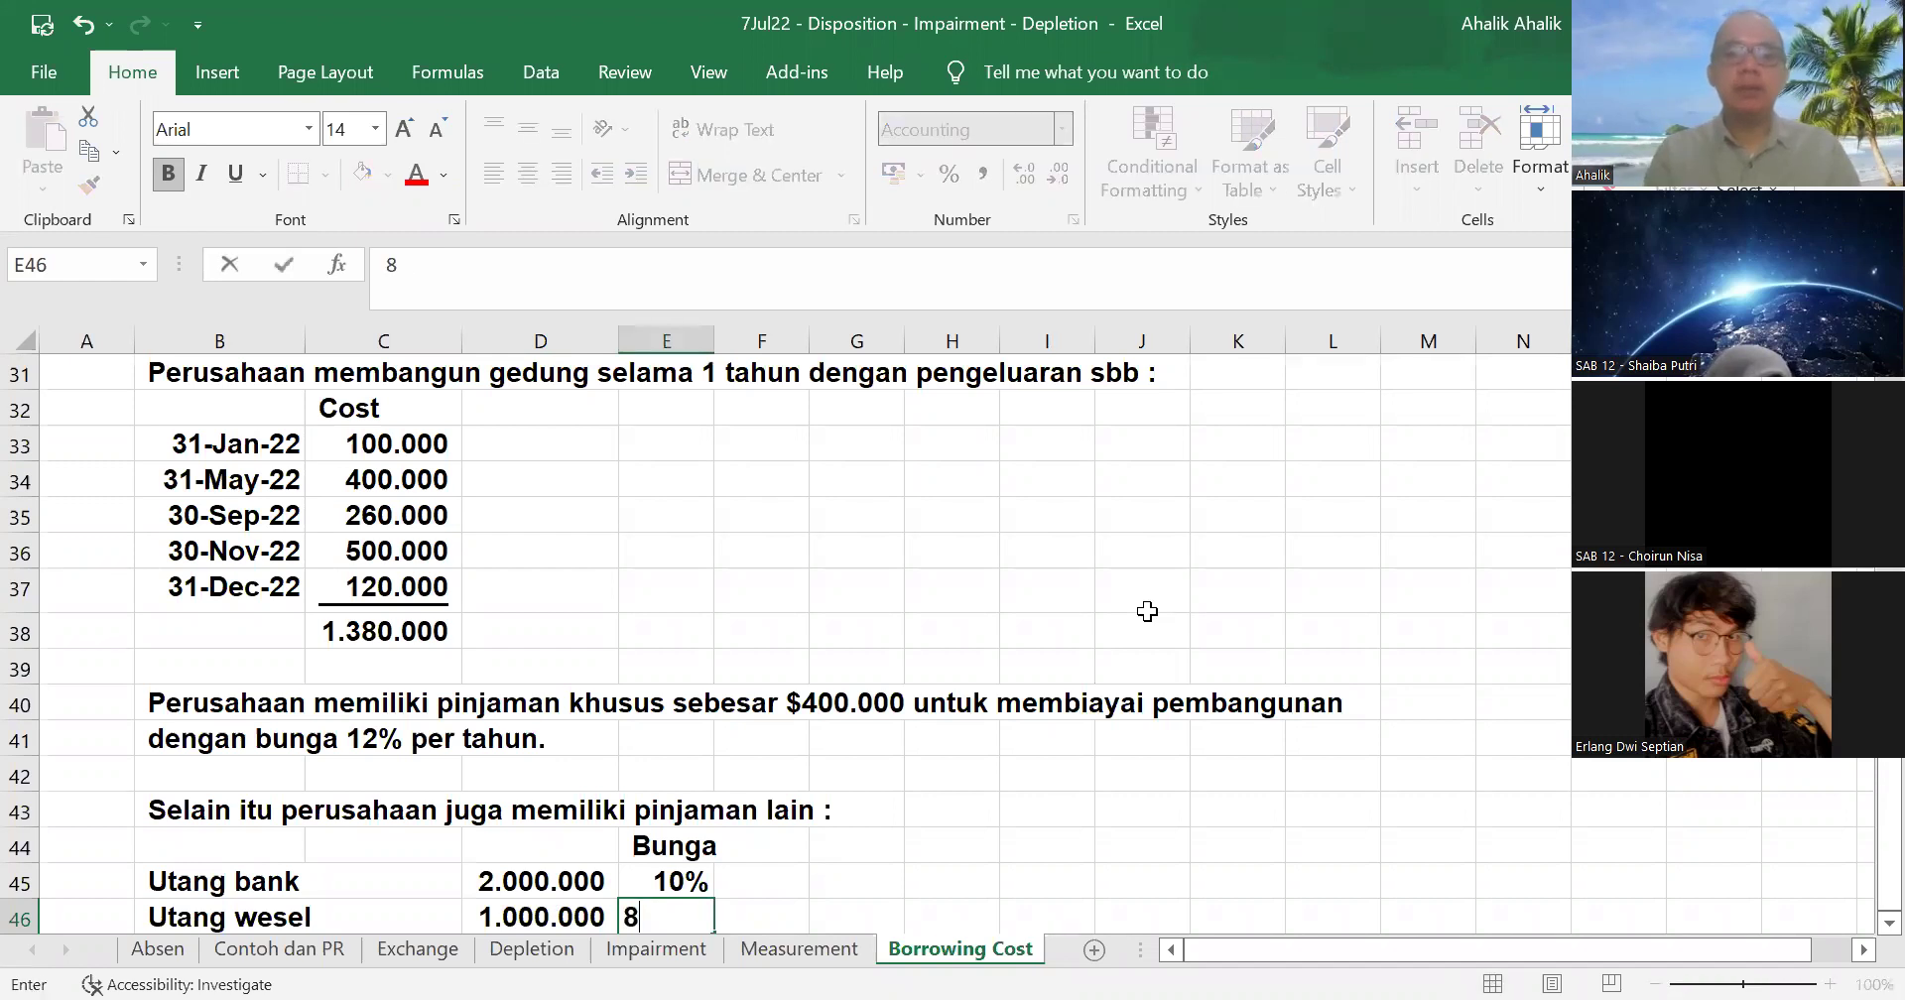
key(Return)
- Enter the heading "Biaya bunga" in G44
key(Up)
key(Up)
key(Right)
key(Right)
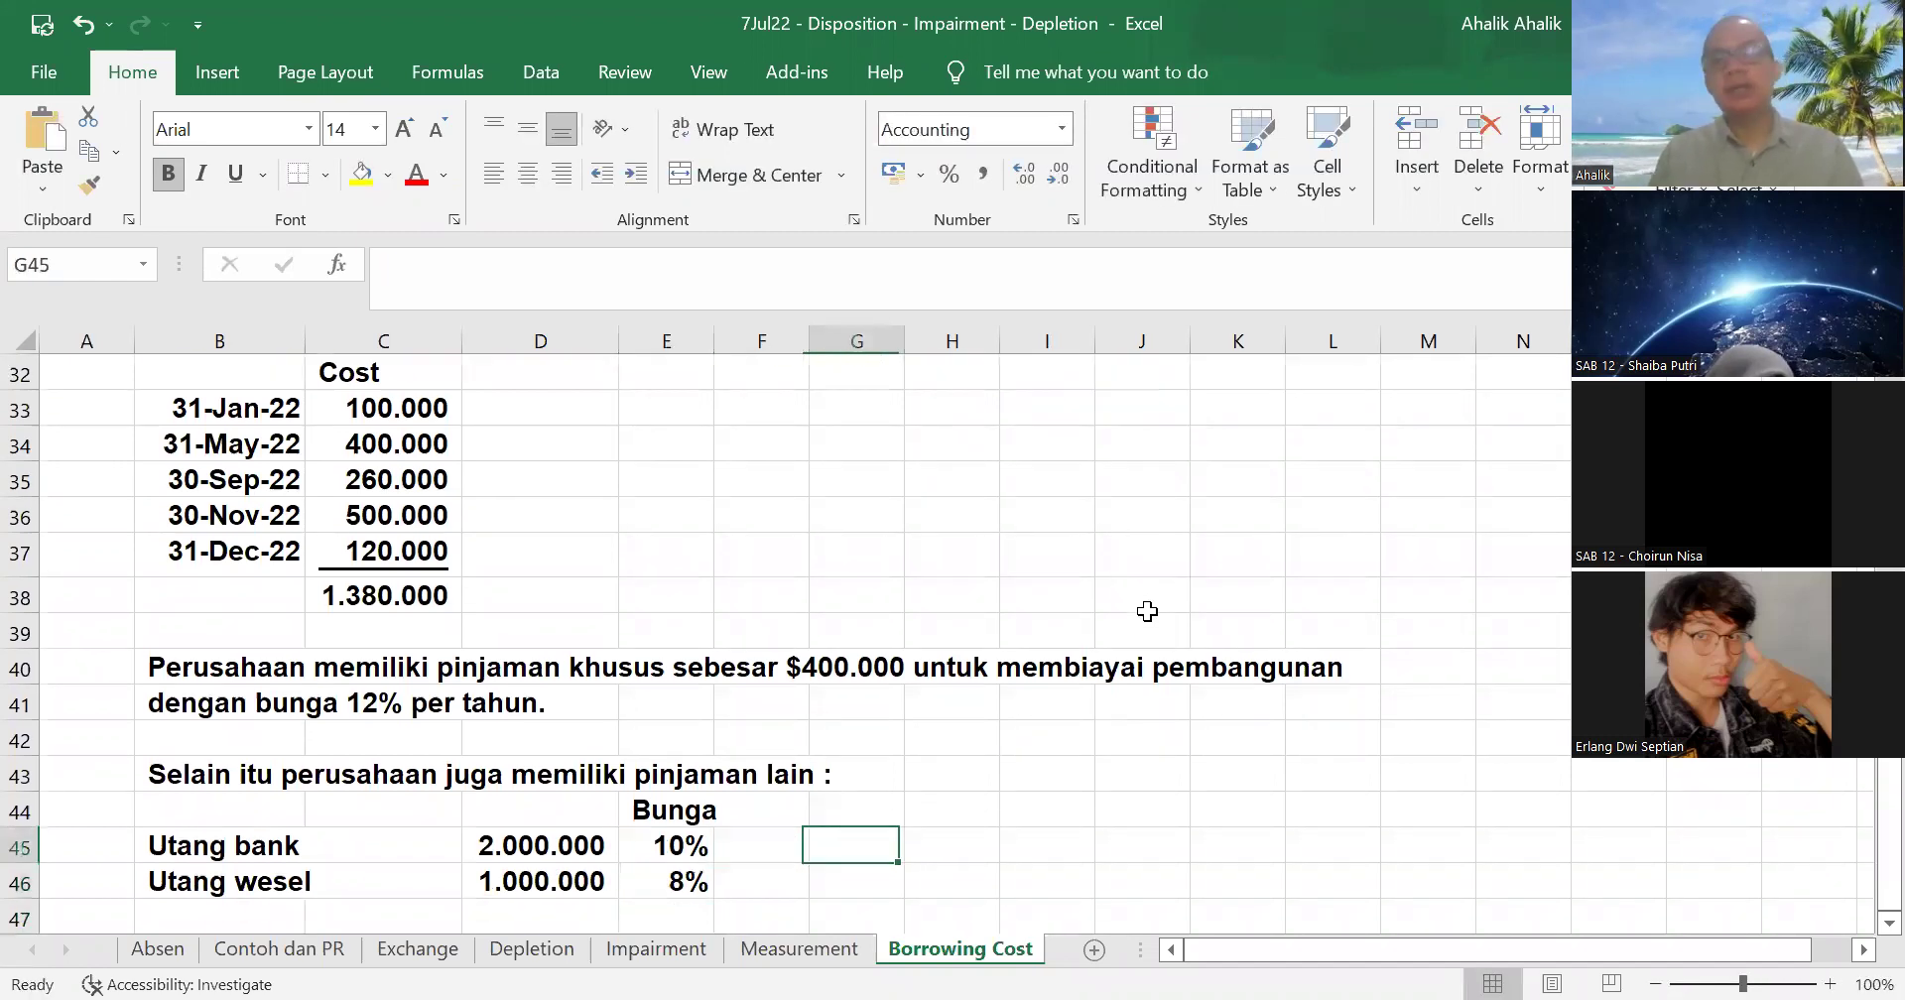
key(Up)
text(Biaya bu)
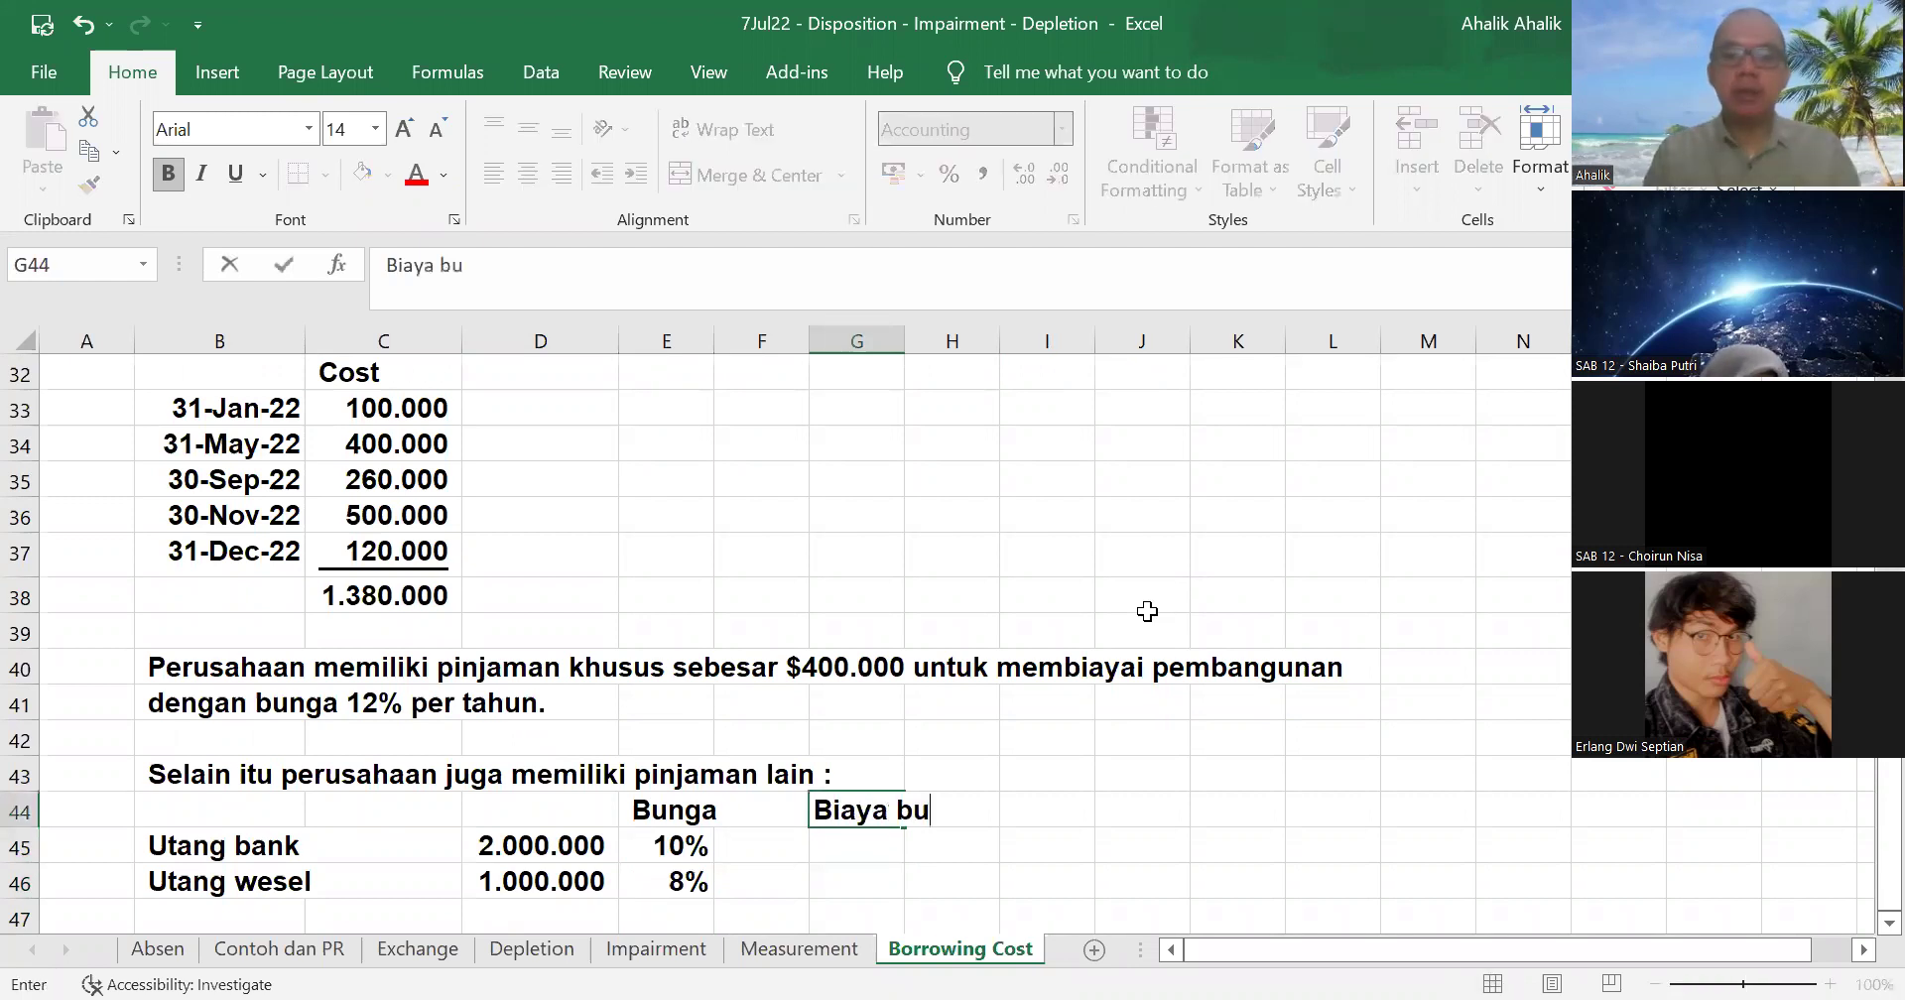
text(nga)
key(Return)
- Calculate each loan's interest cost with =D45*E45 in G45 and =D46*E46 in G46
text(=)
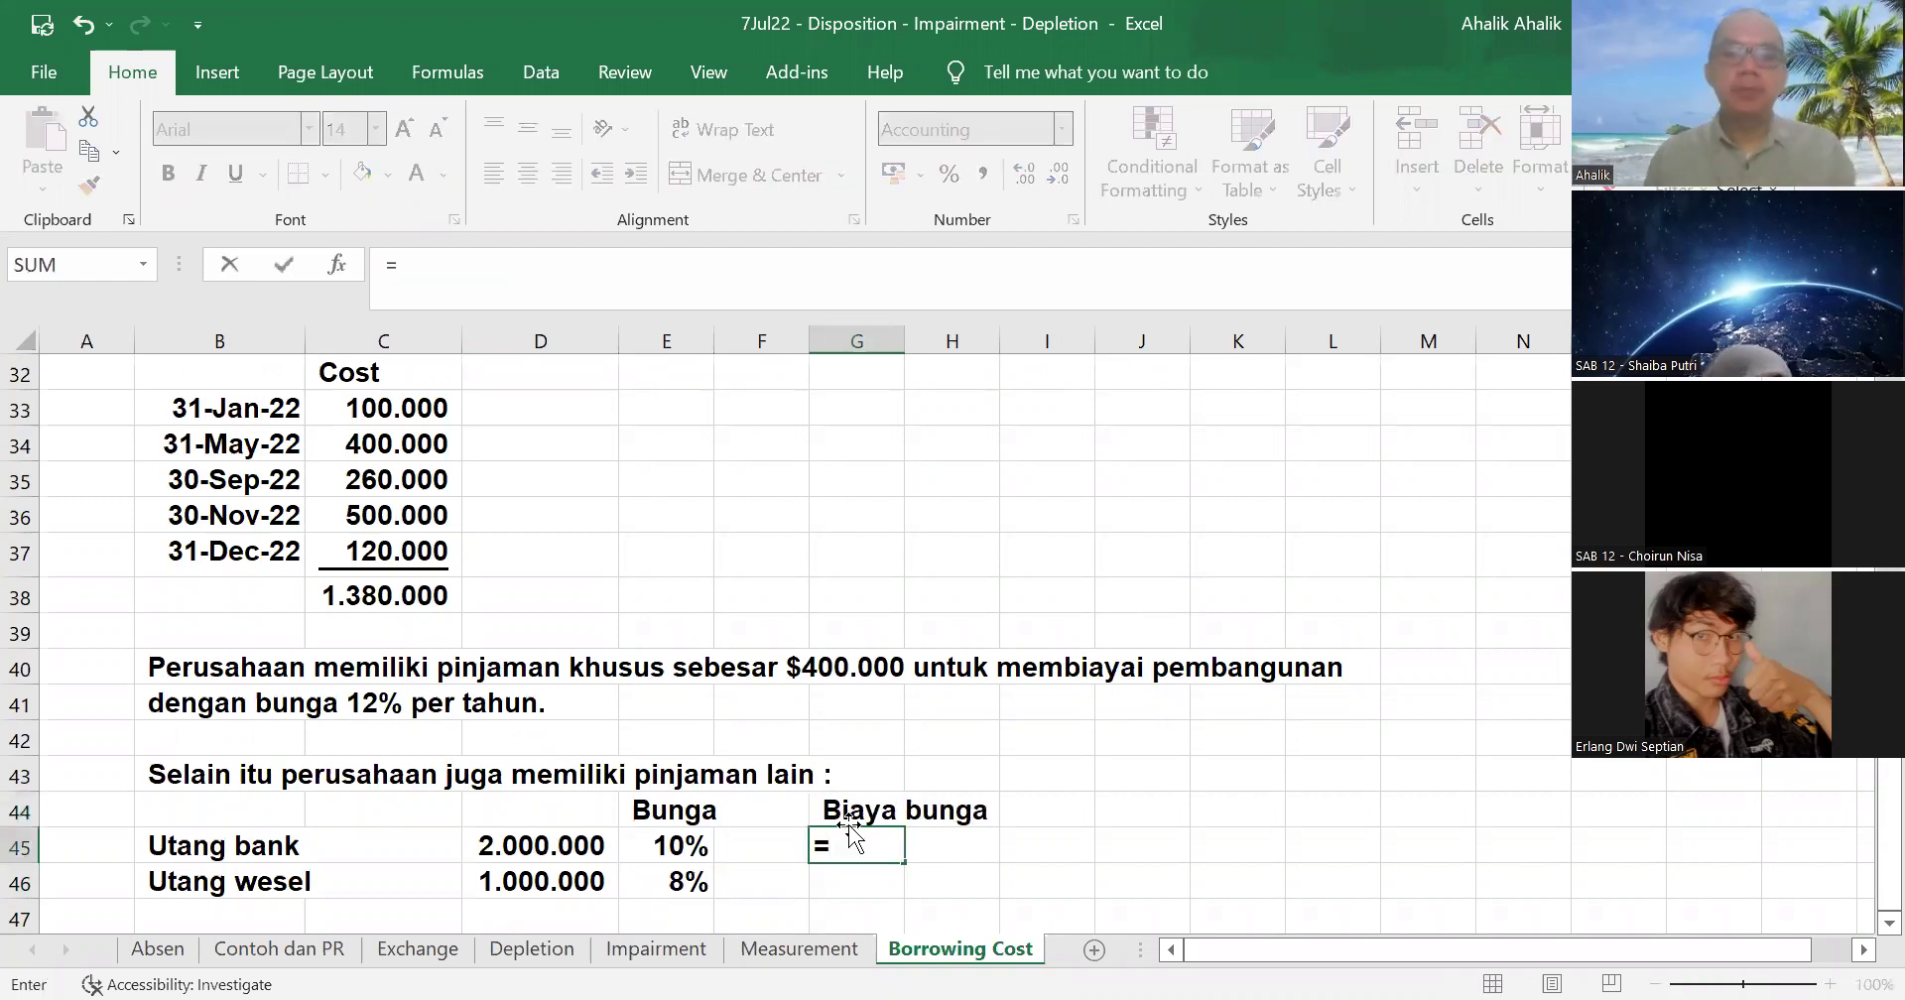
click(556, 847)
text(*)
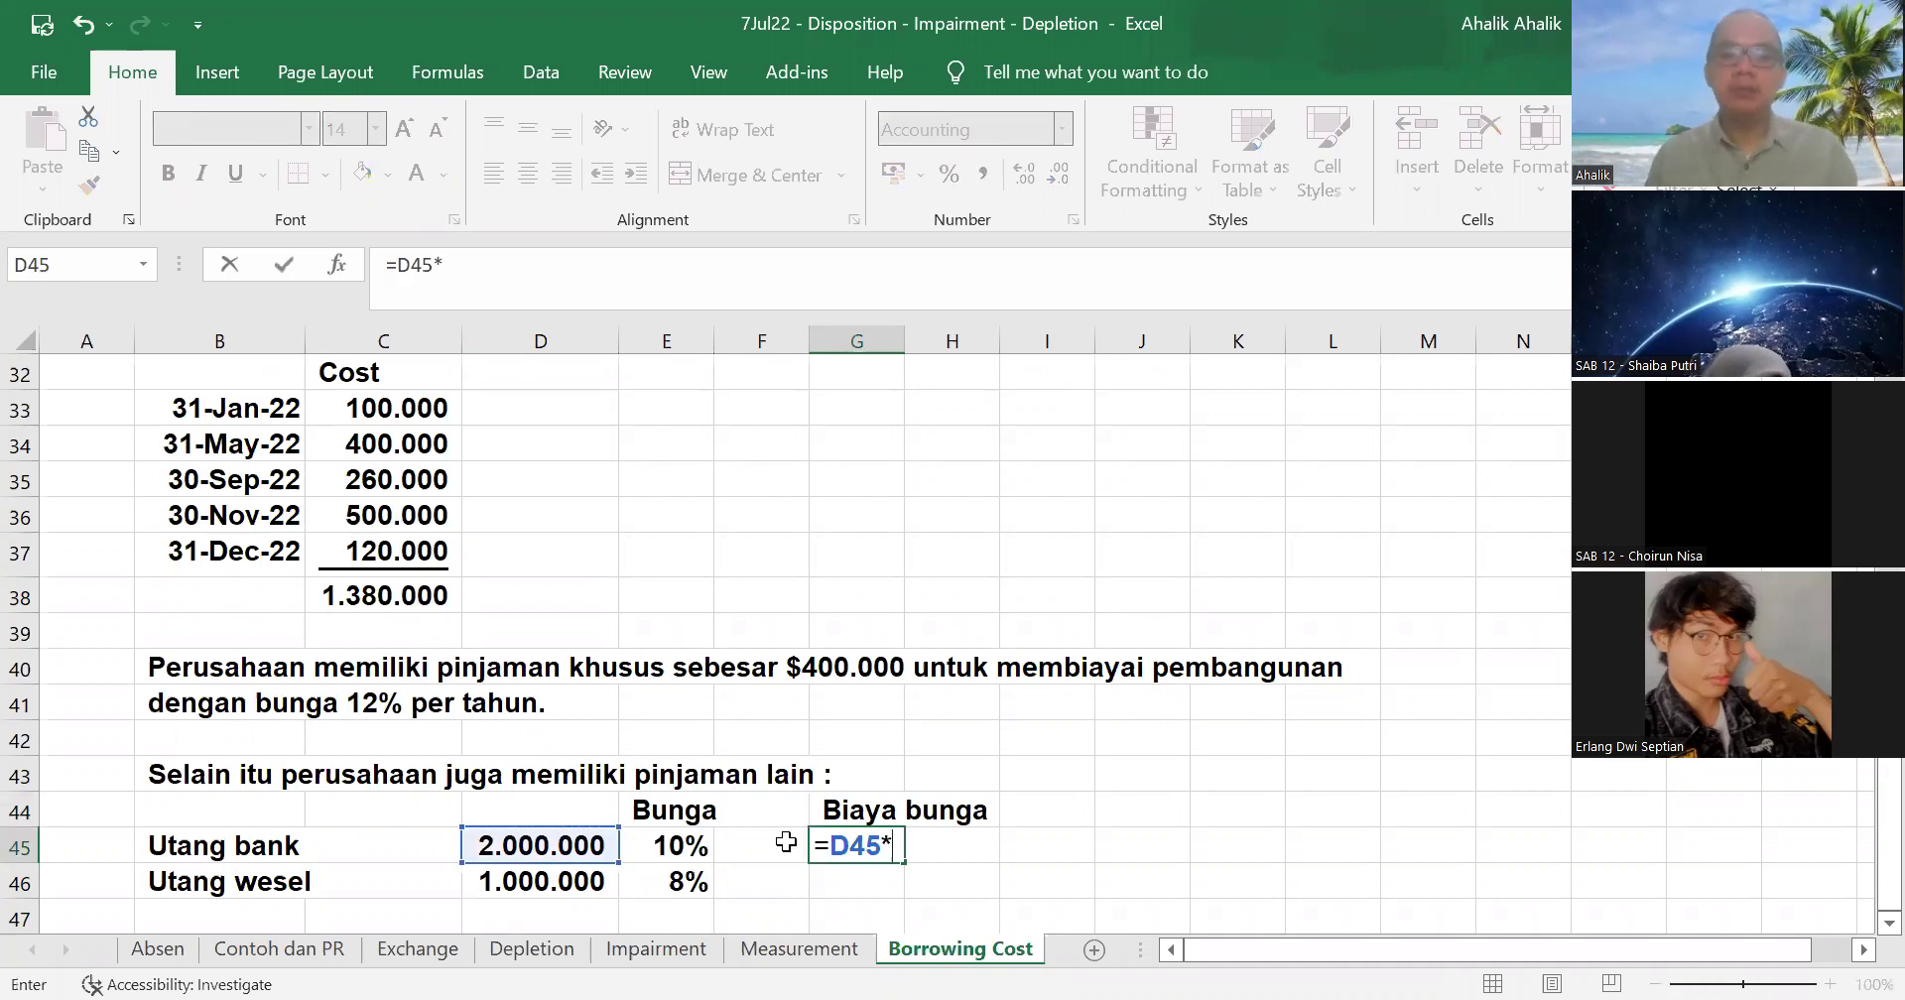
click(690, 846)
key(Return)
text(=)
click(553, 884)
text(*)
click(690, 882)
key(Return)
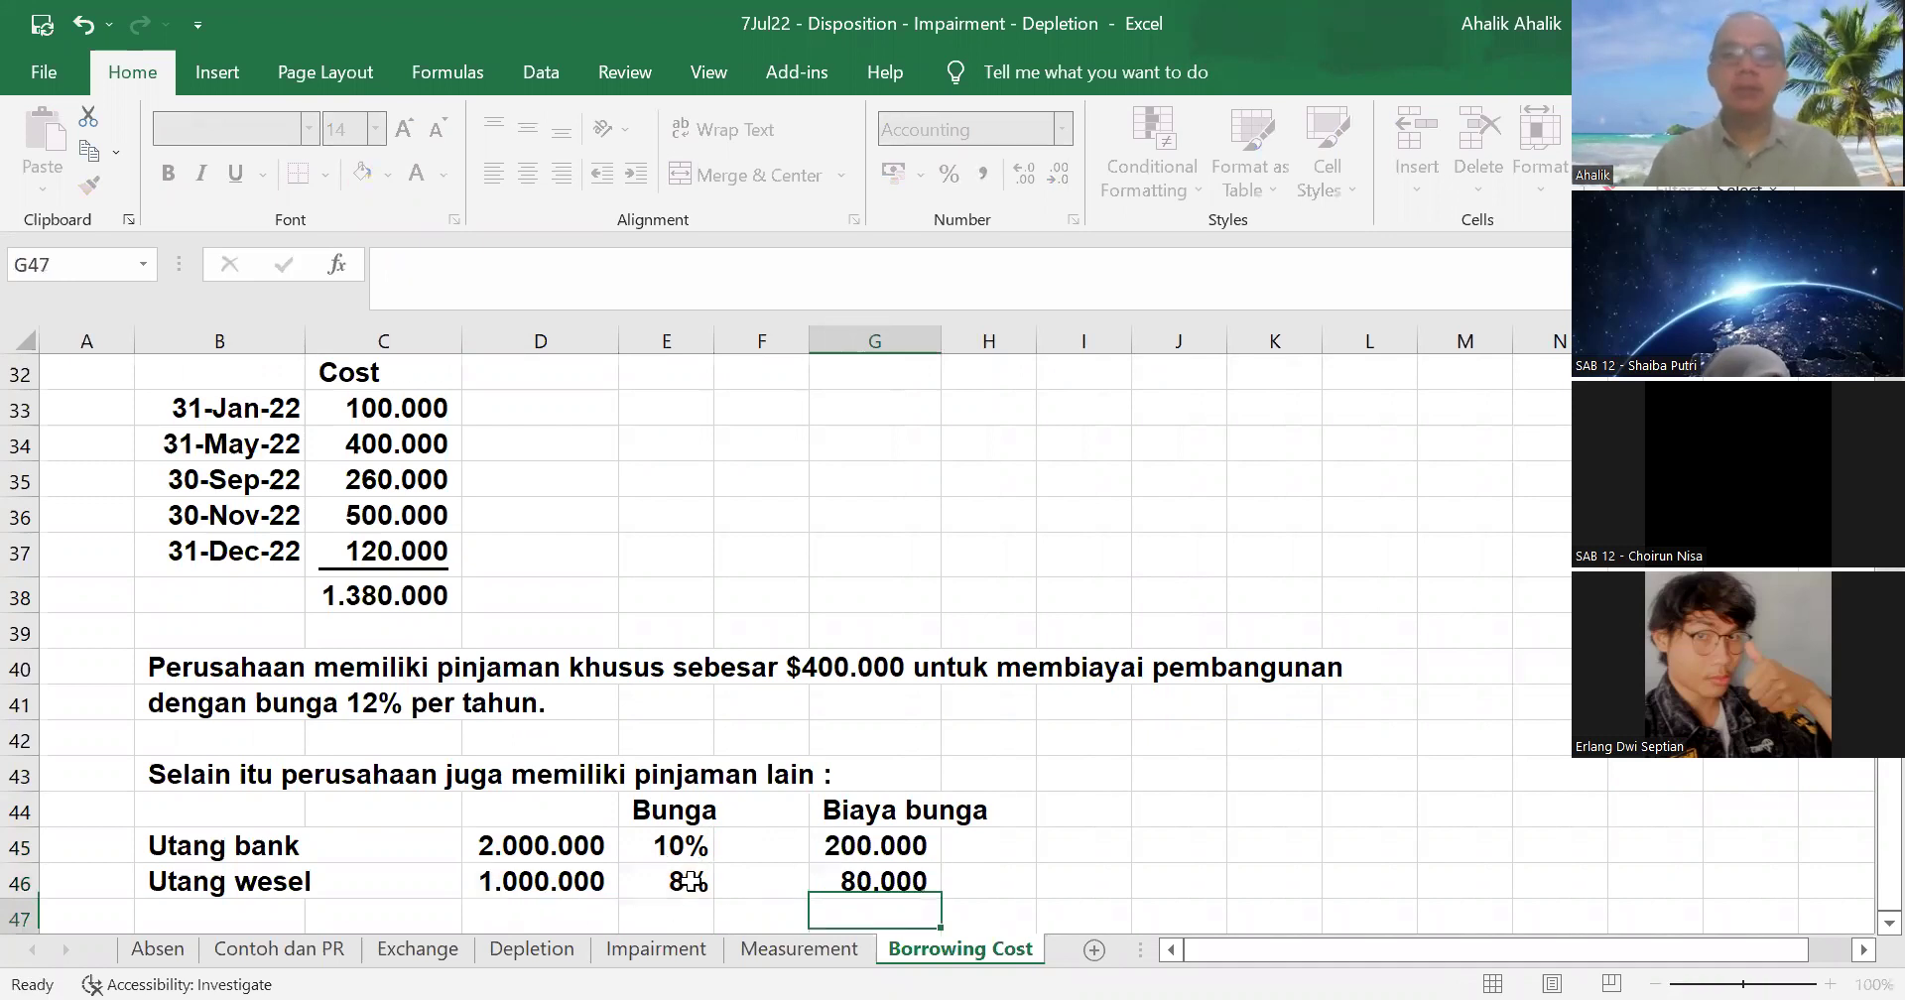
- Underline the last loan amount in D46 and the last interest cost in G46
scroll(692, 881, down, 1)
click(584, 774)
click(235, 173)
click(823, 774)
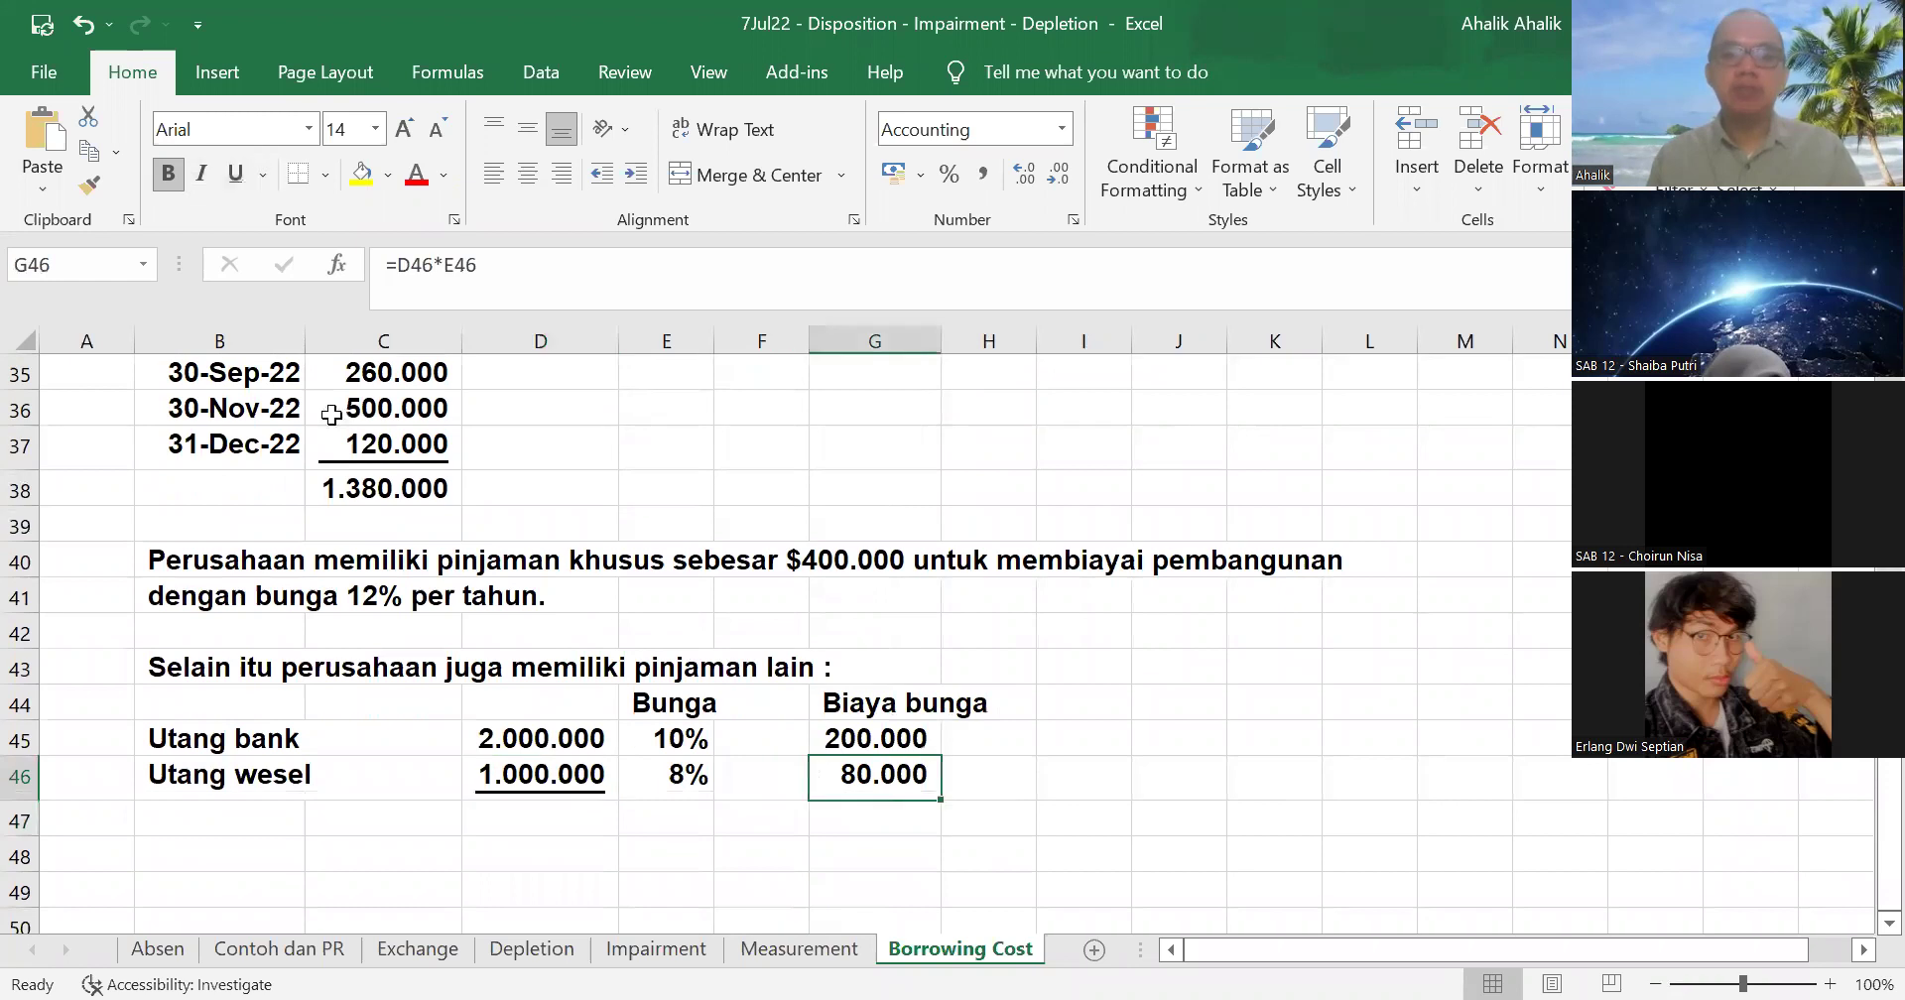
click(235, 173)
- Total the loan amounts in D45:D46 with a SUM formula in D47
click(534, 827)
double_click(534, 827)
text(=sum()
drag(562, 746, 556, 779)
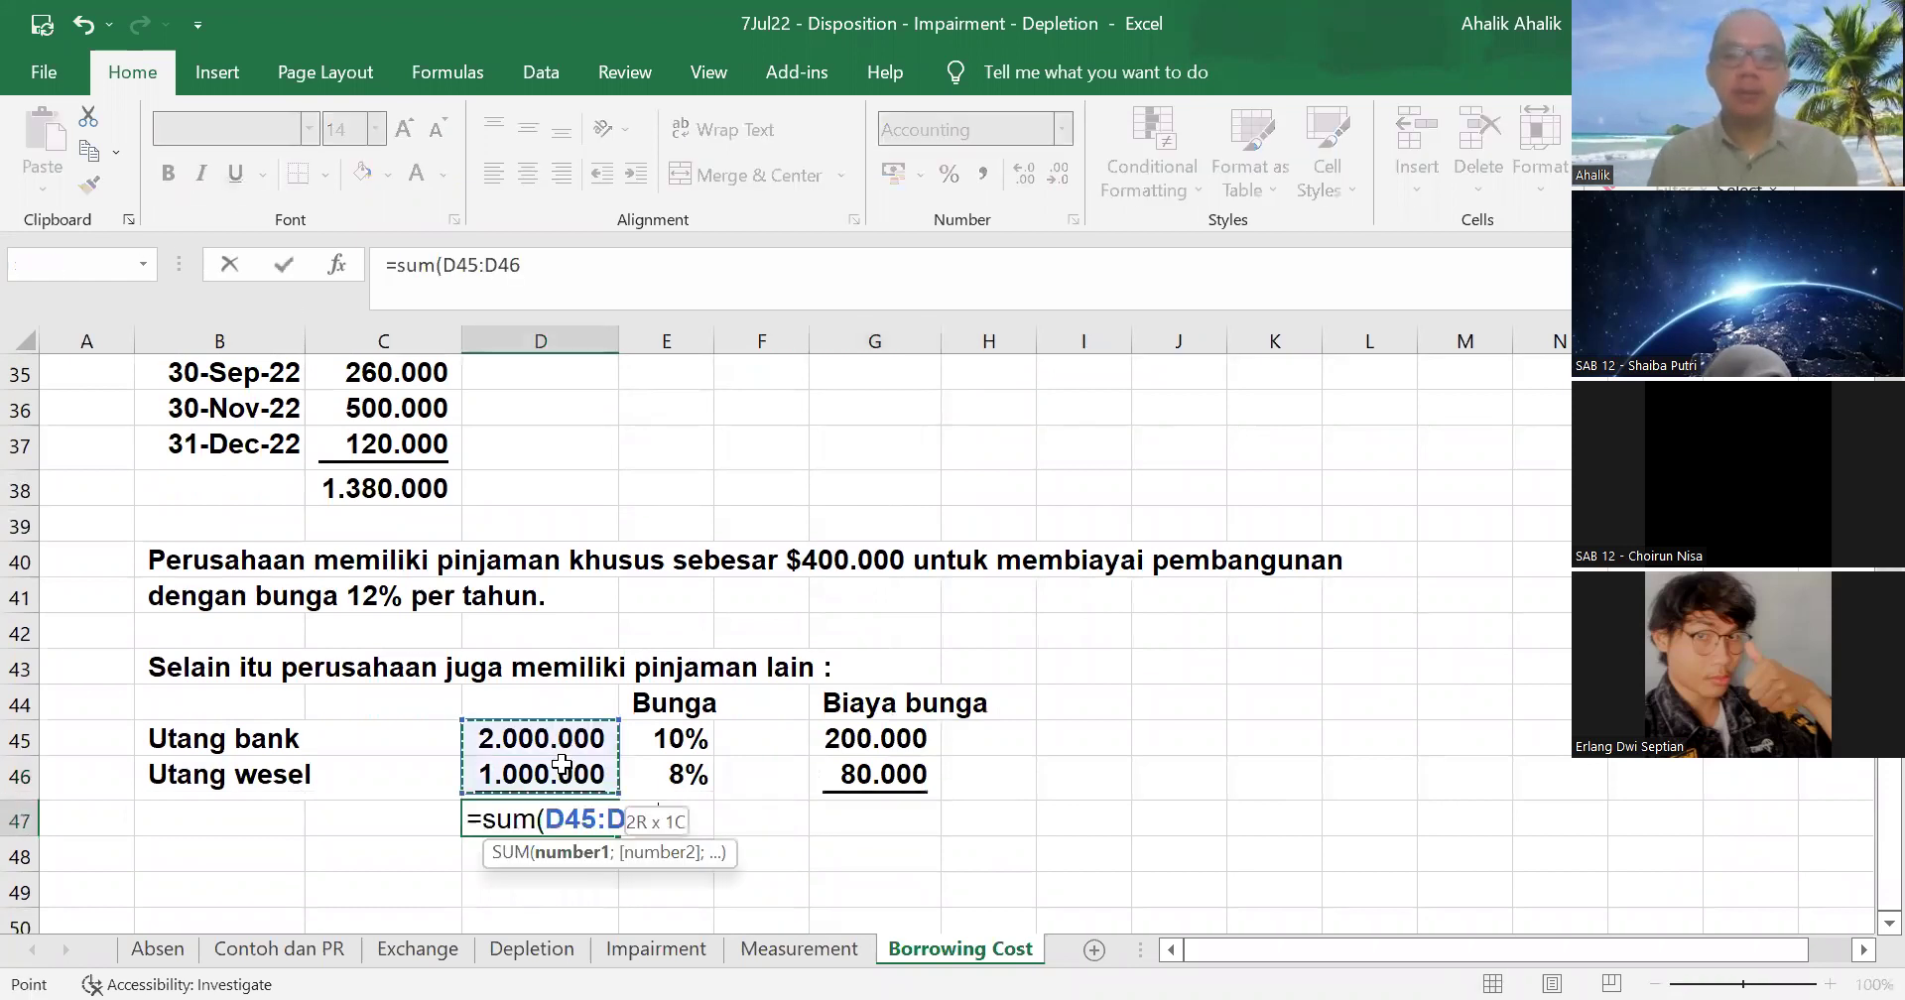
text())
key(Return)
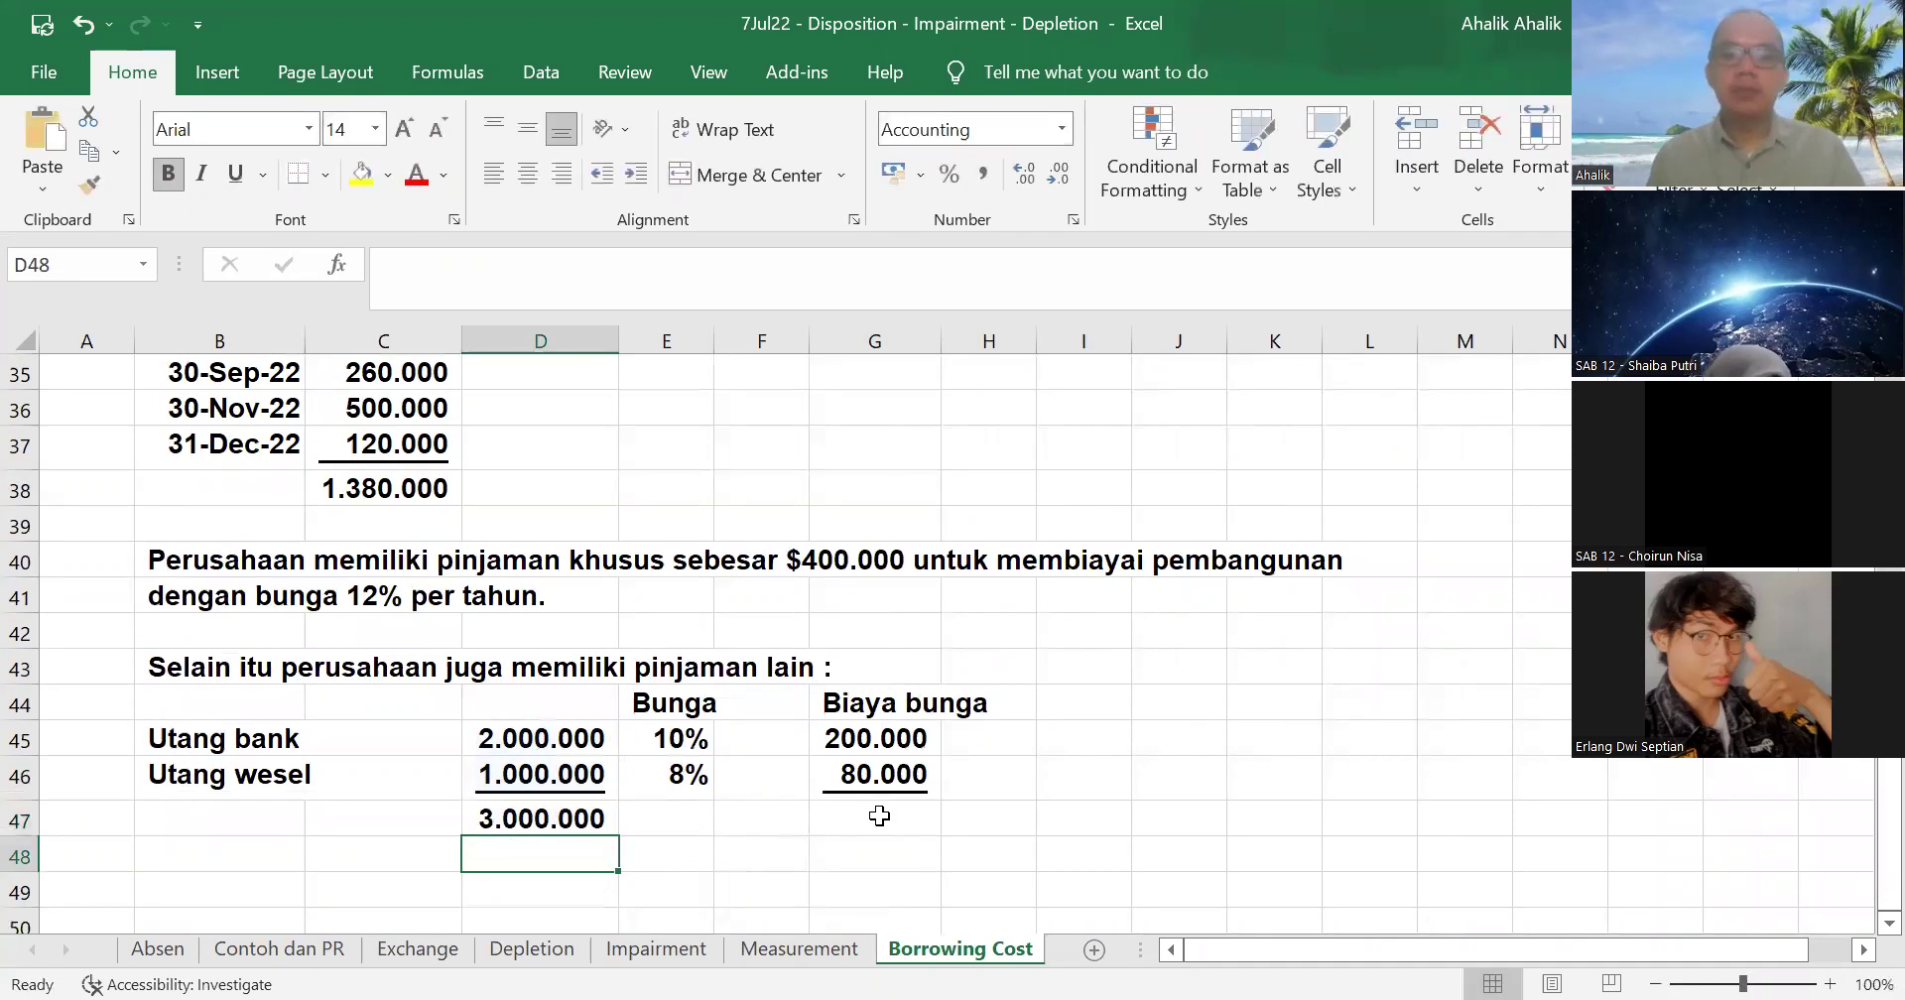
- Total the interest costs in G45:G46 with a SUM formula in G47
click(885, 816)
text(=sum()
drag(881, 740, 896, 774)
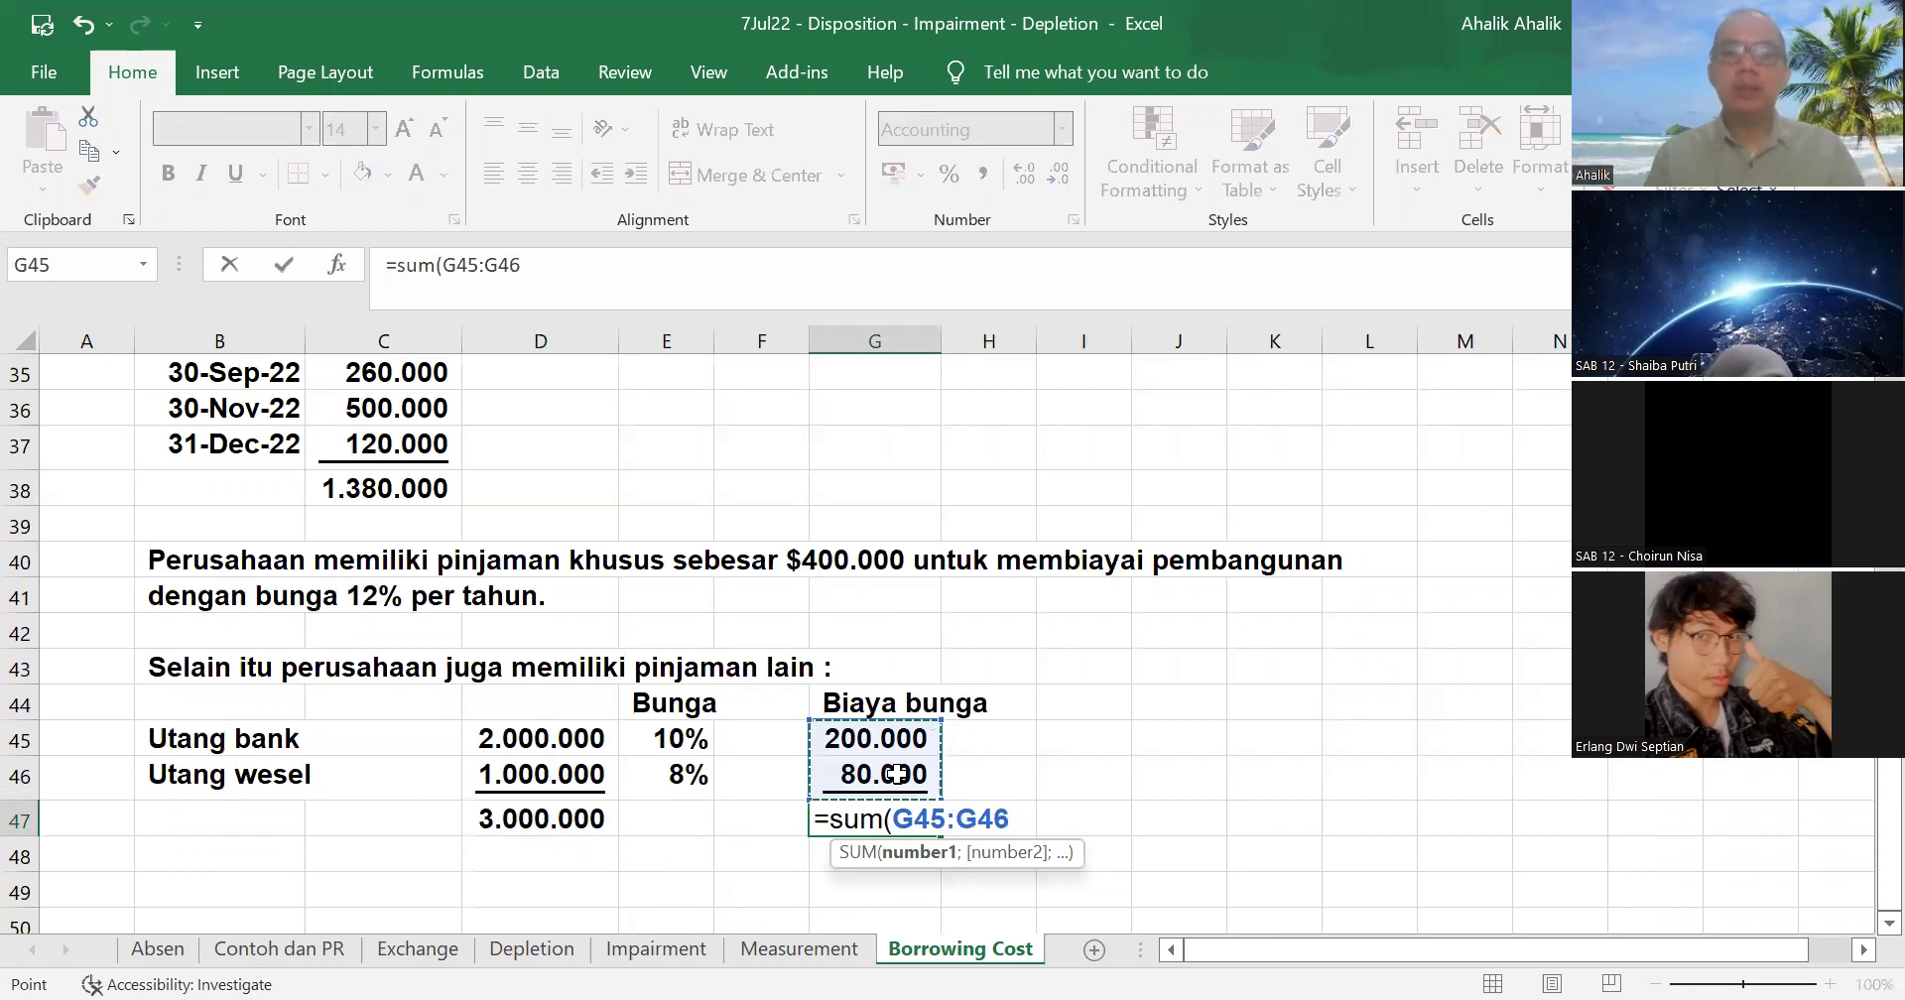
key(Return)
- Enter "Tingkat bunga rata2 dari pinjaman lain = 280.000 / 3.000.000 =" in B49
key(Down)
key(Left)
key(Left)
key(Left)
key(Left)
key(Left)
text(Biaya)
key(BackSpace)
key(BackSpace)
key(BackSpace)
key(BackSpace)
key(BackSpace)
text(Tin)
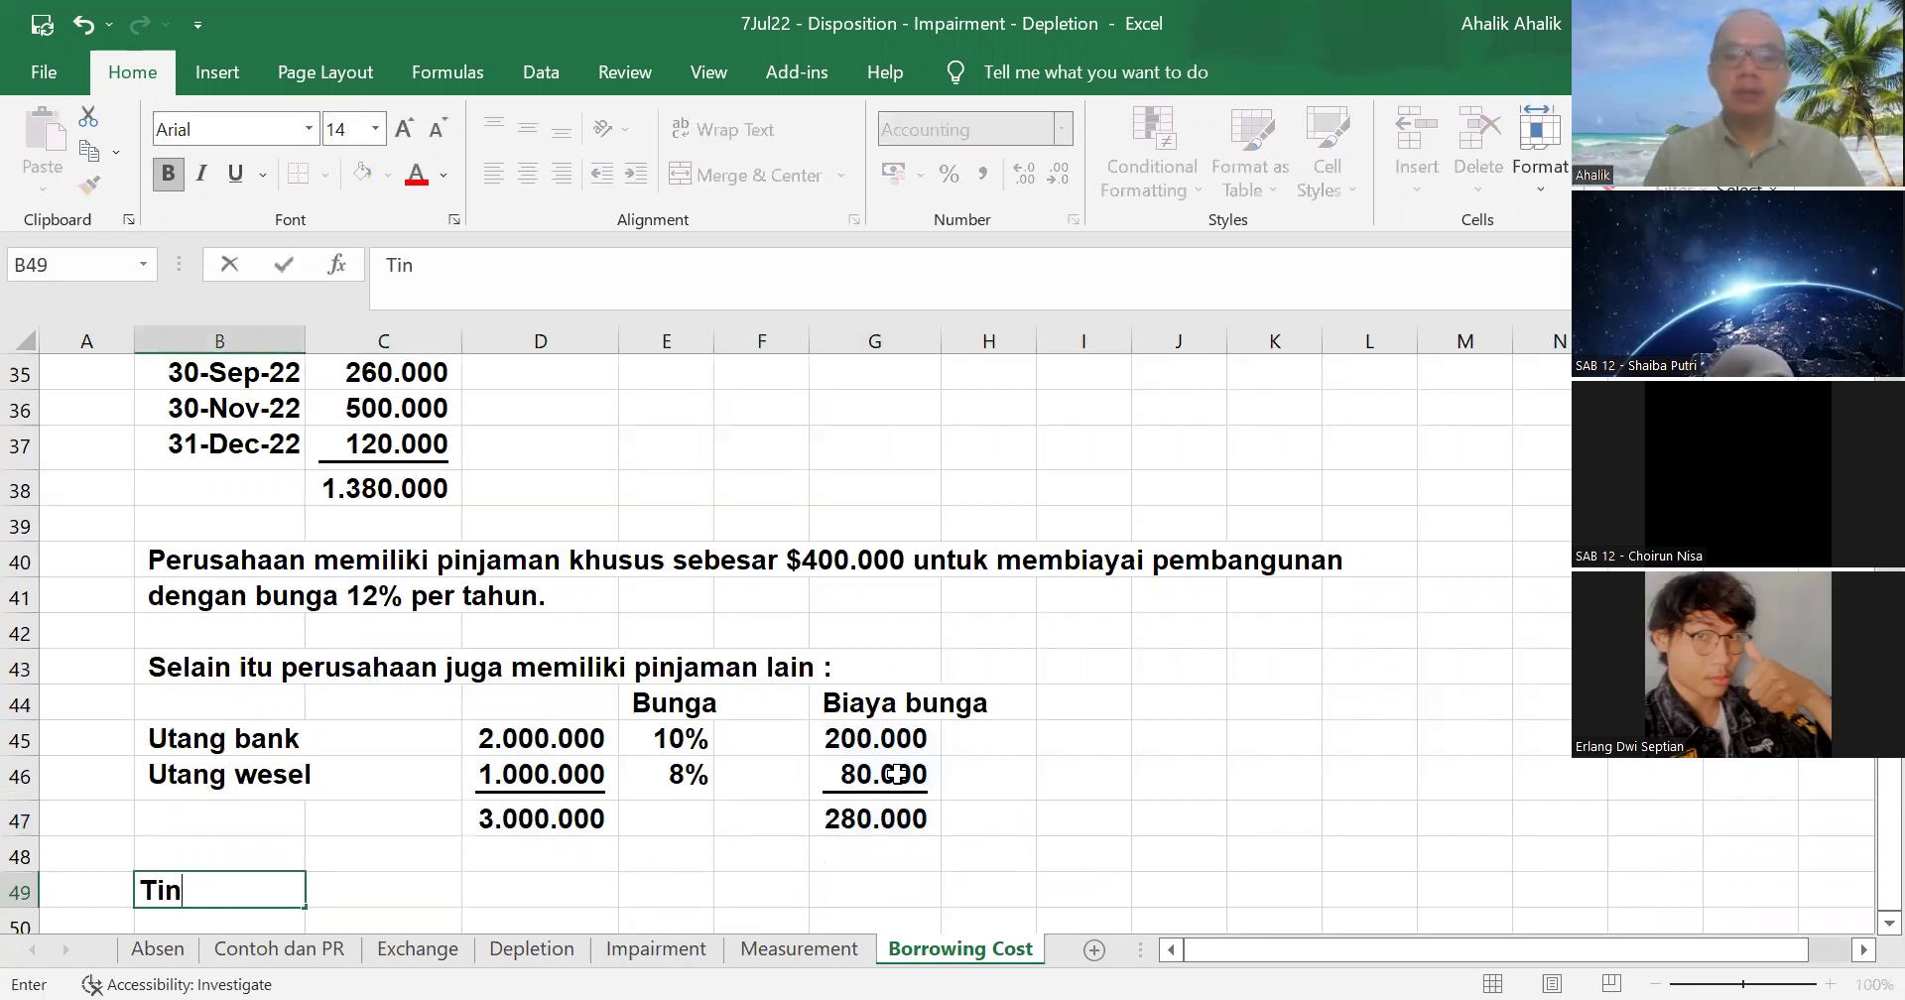
text(gkat bunga )
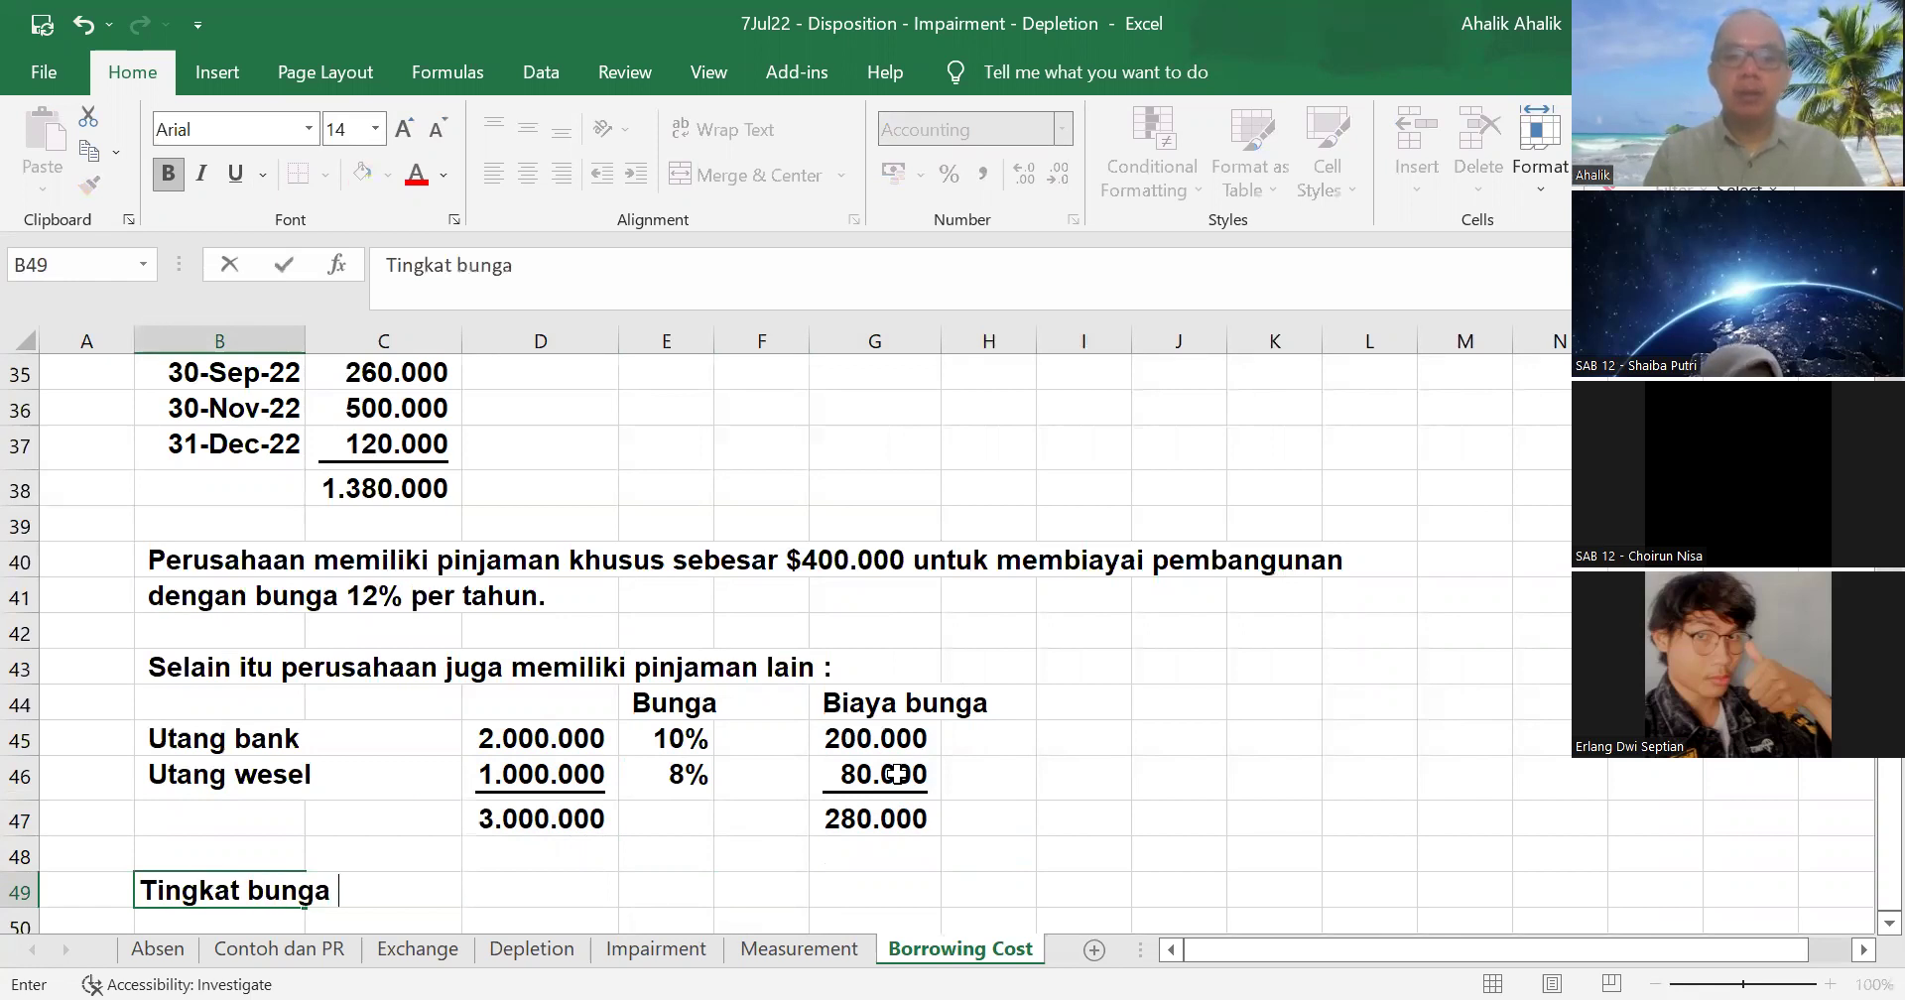
text(rata2 dari pinjaman lain = 280.000 / 3.009)
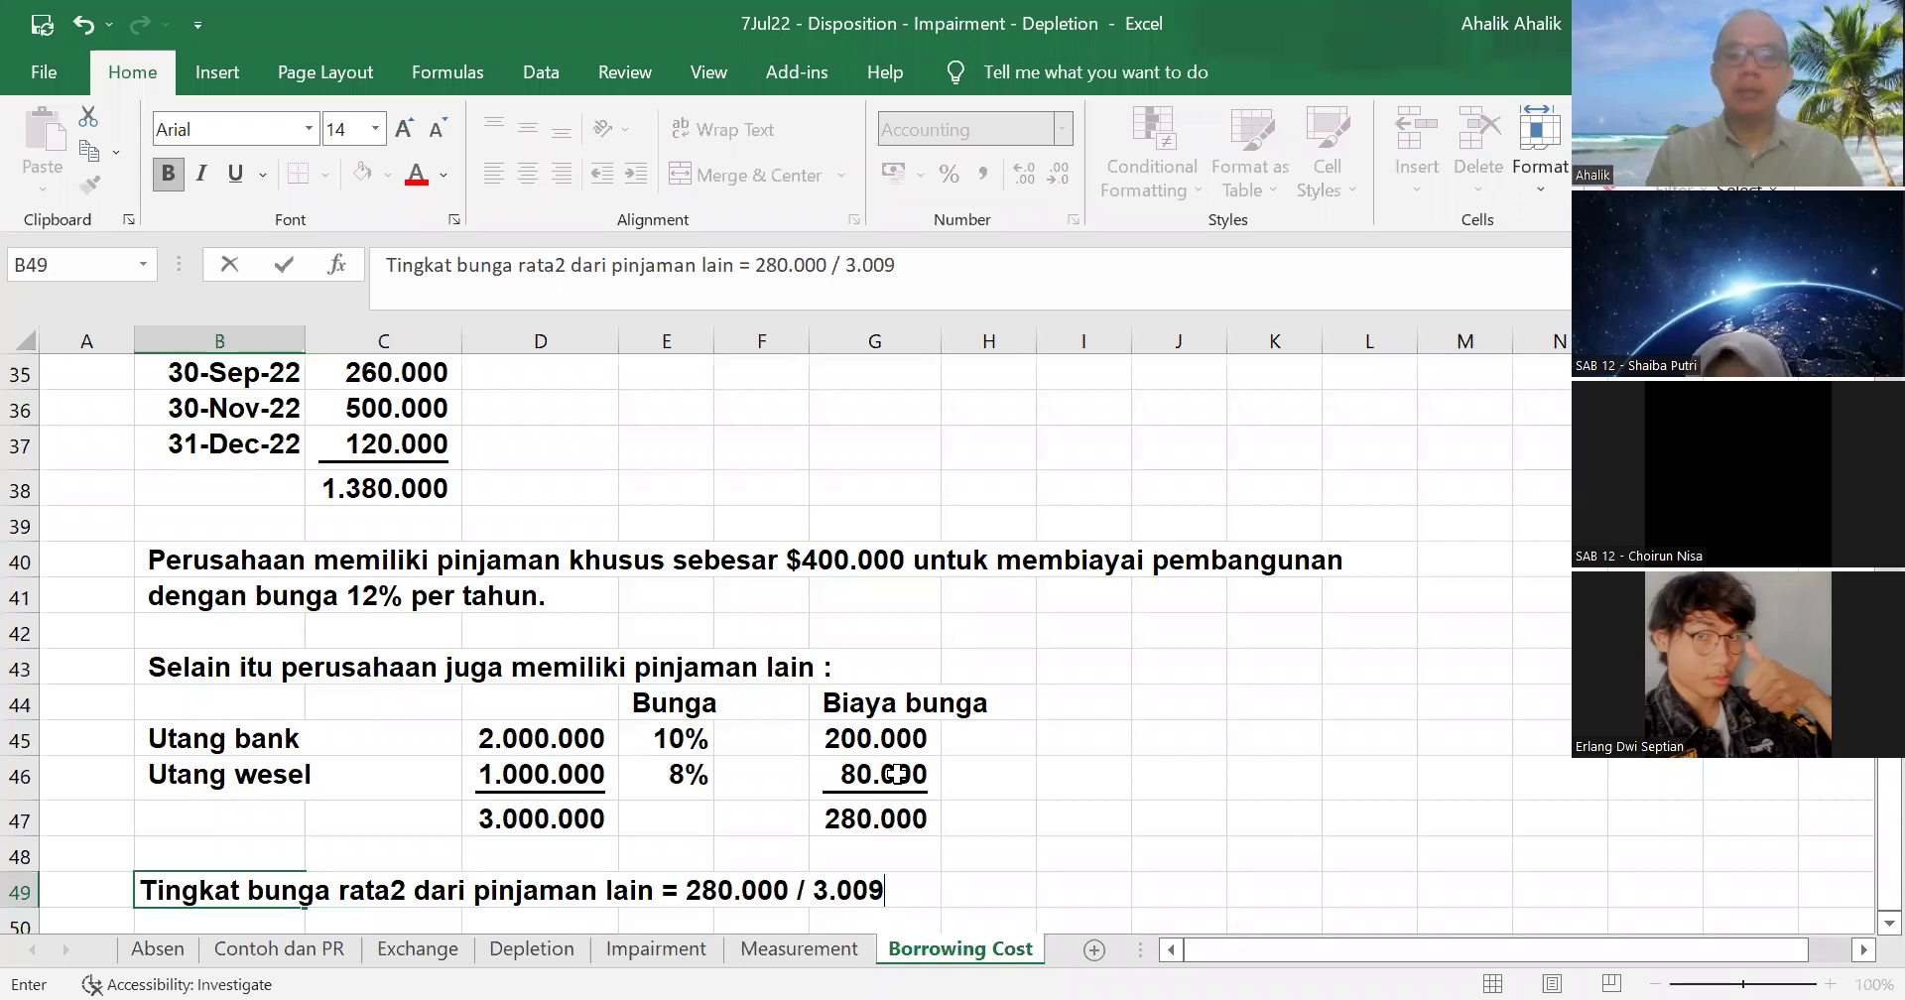
key(BackSpace)
text(0.000 )
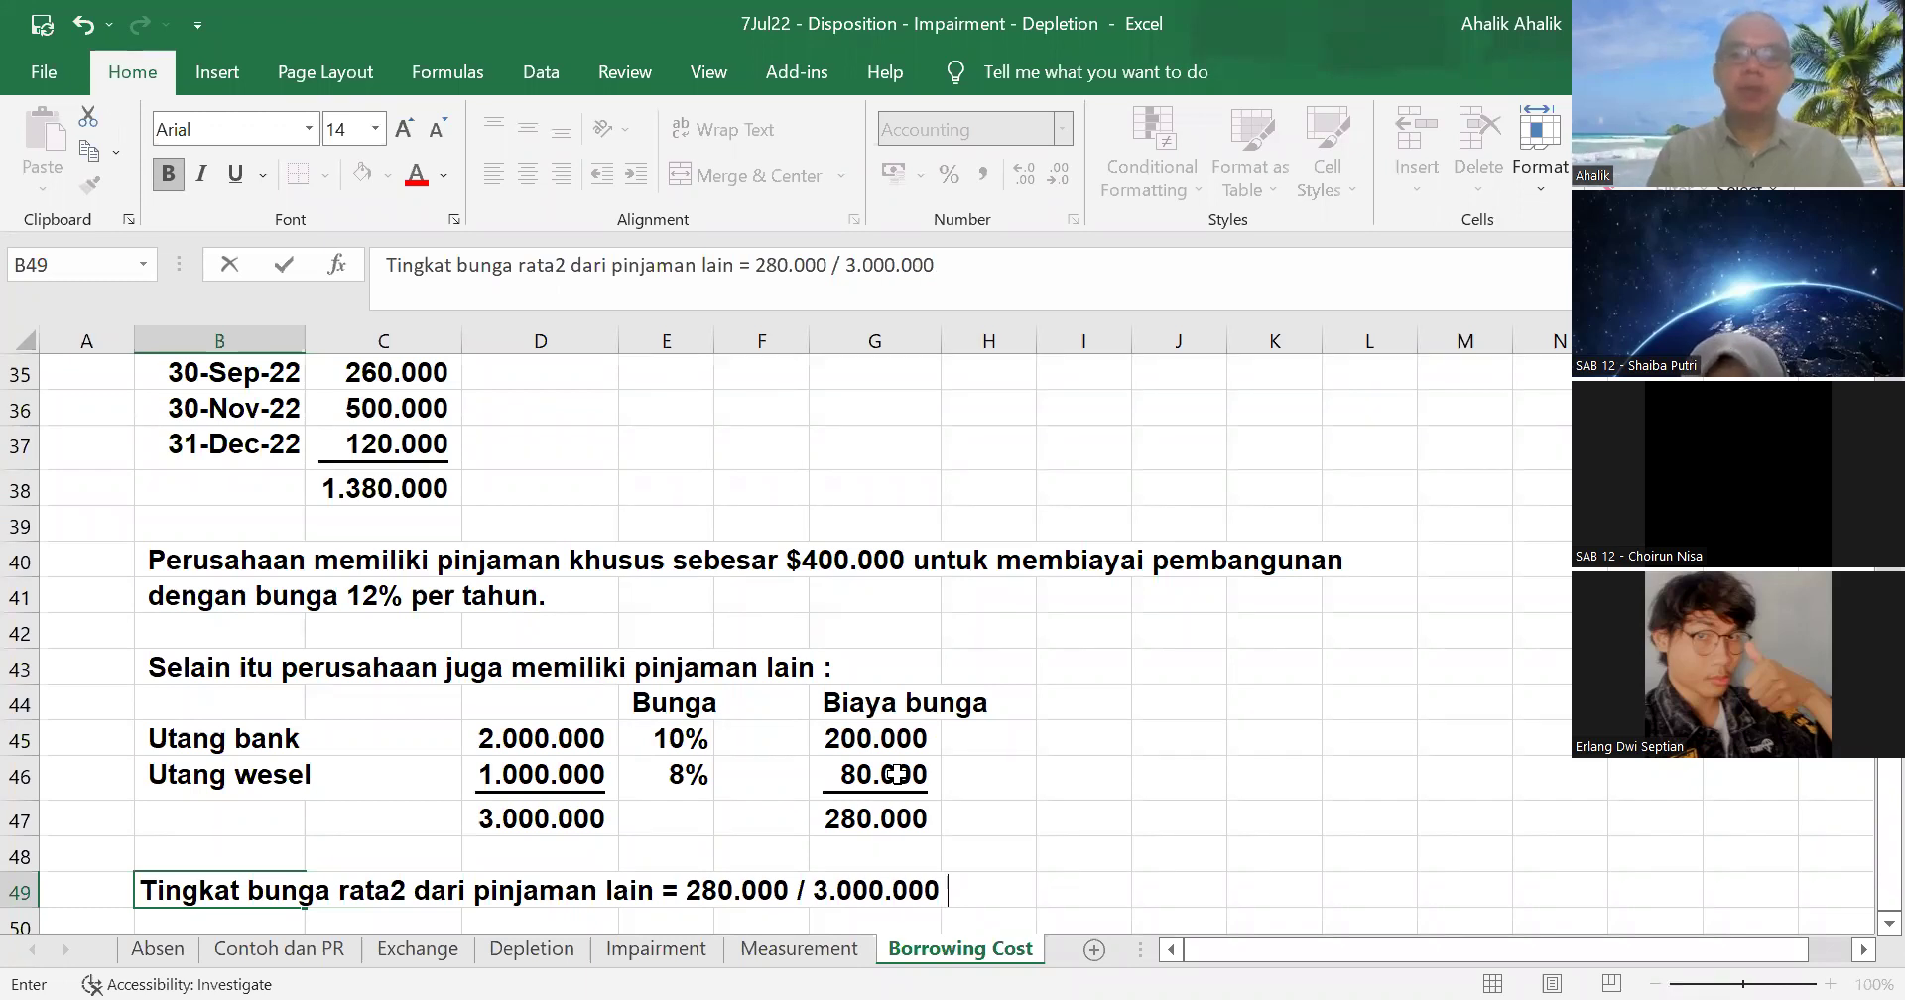
text(=)
key(Right)
- Calculate the average interest rate in I49 with the formula =G47/D47
key(Right)
key(Right)
key(Right)
key(Right)
key(Right)
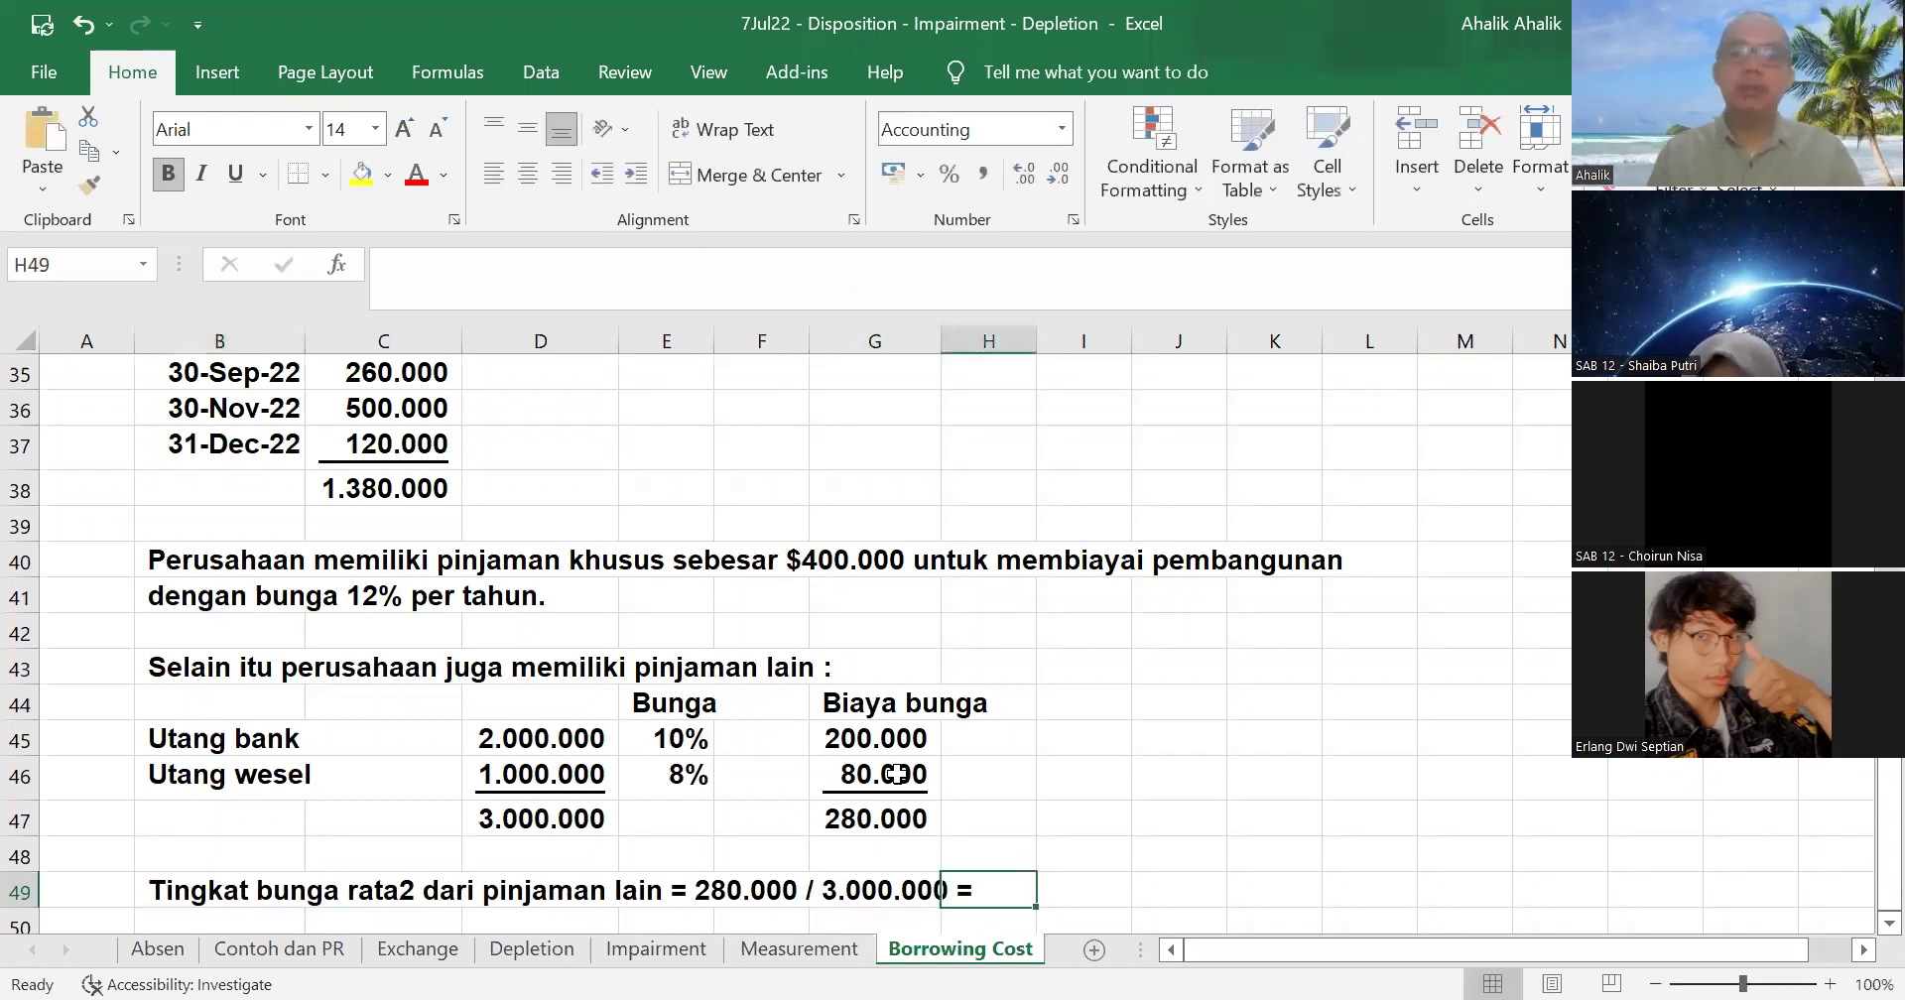
key(Right)
text(=)
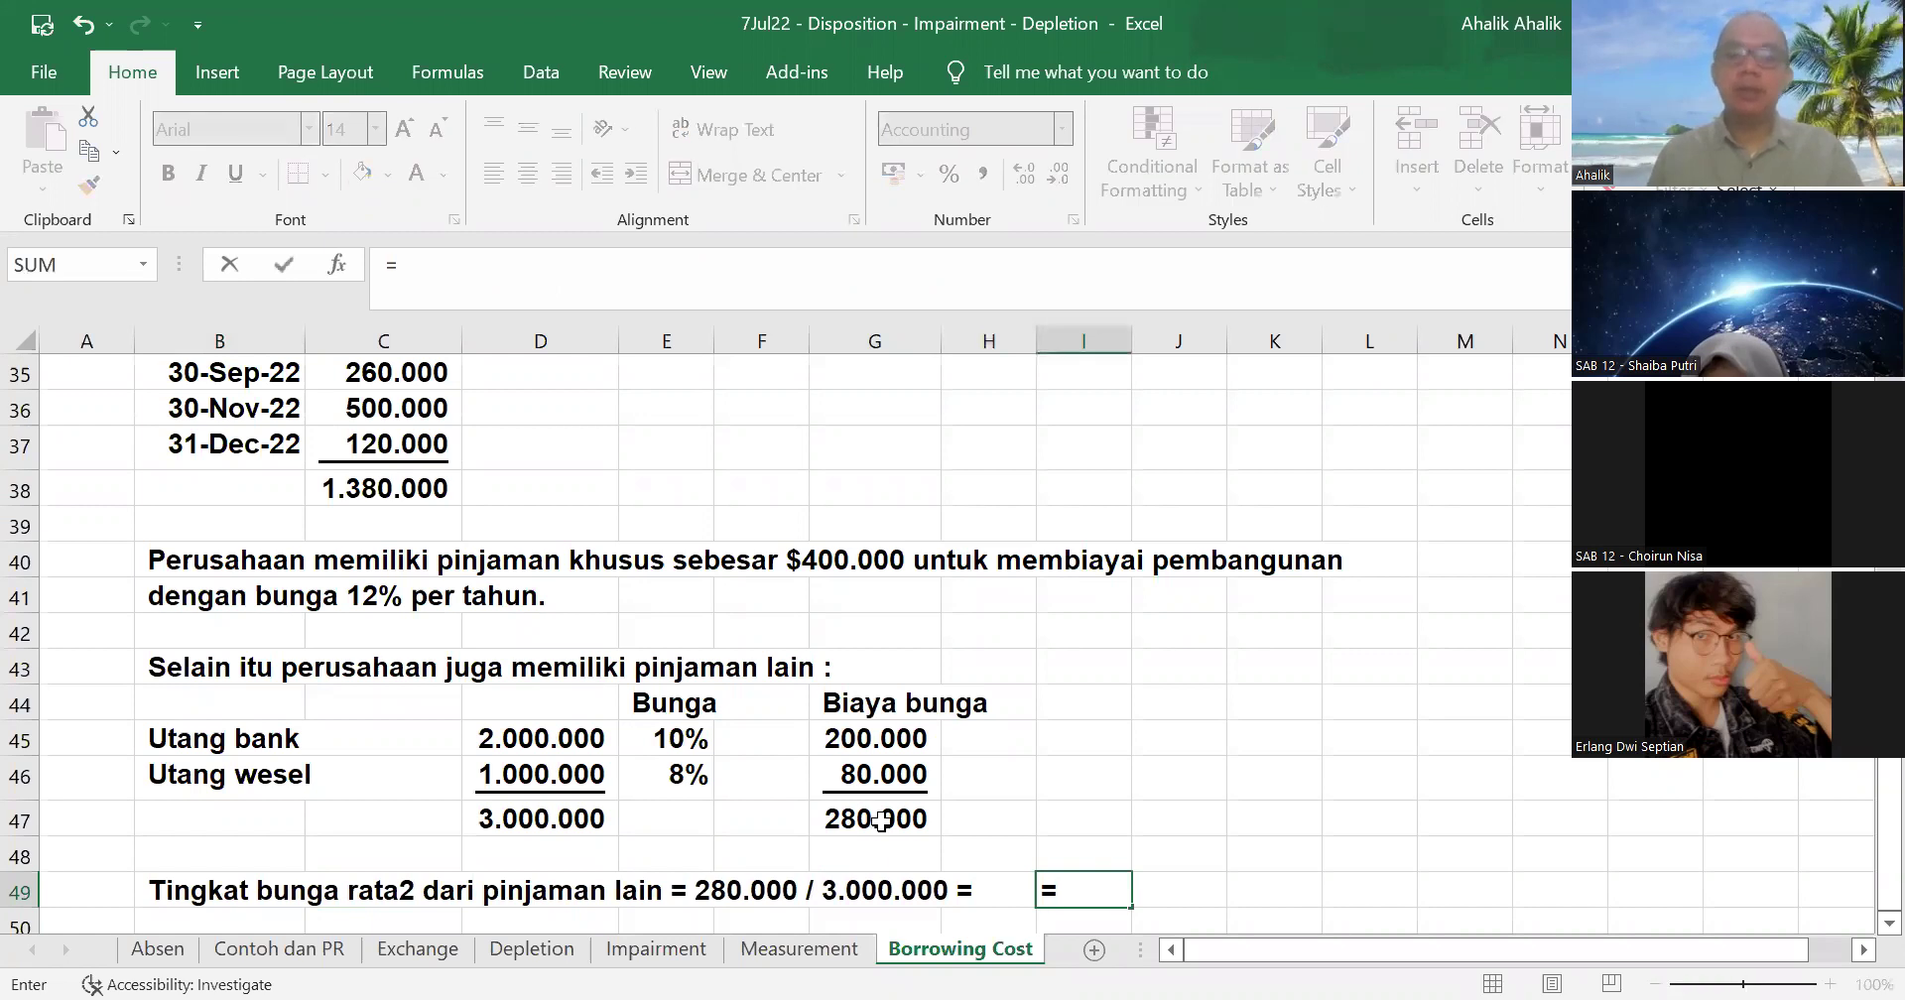
click(880, 821)
text(/)
click(560, 819)
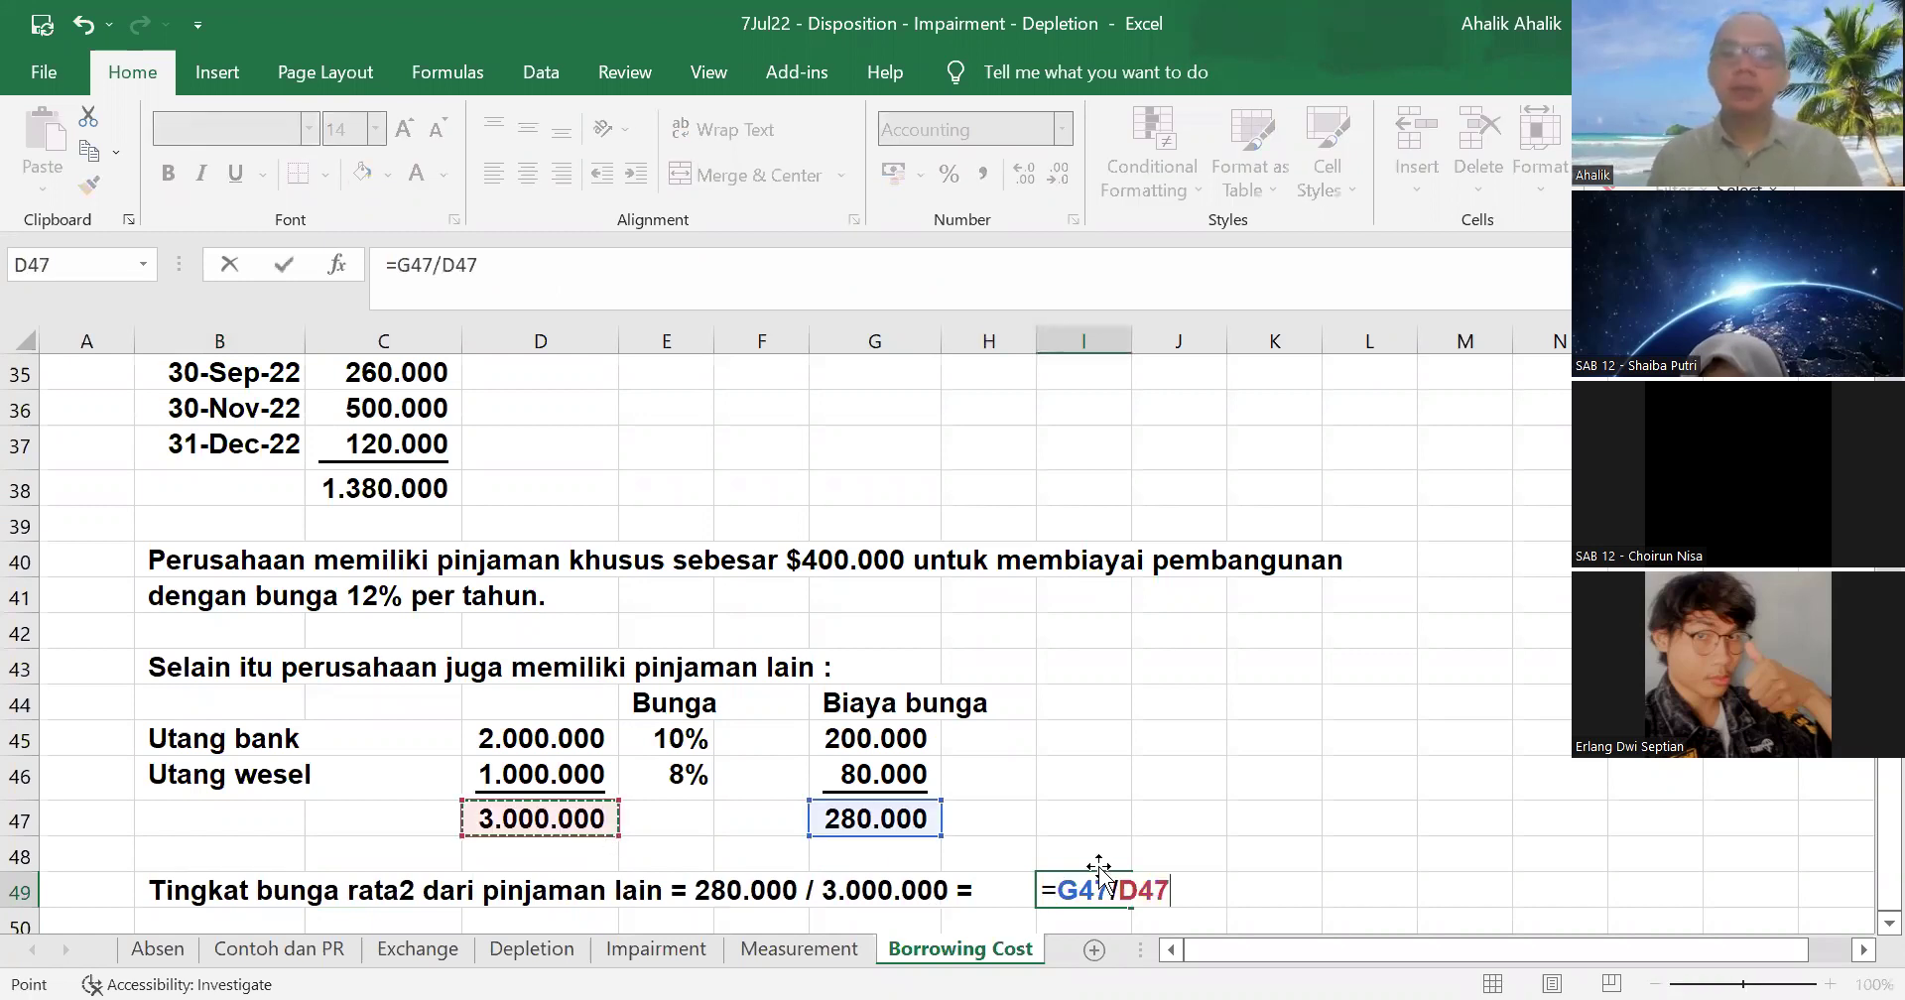
key(Return)
- Format the average rate in I49 as a percentage with one decimal place
key(Up)
click(950, 174)
scroll(1100, 687, down, 1)
scroll(1091, 596, up, 1)
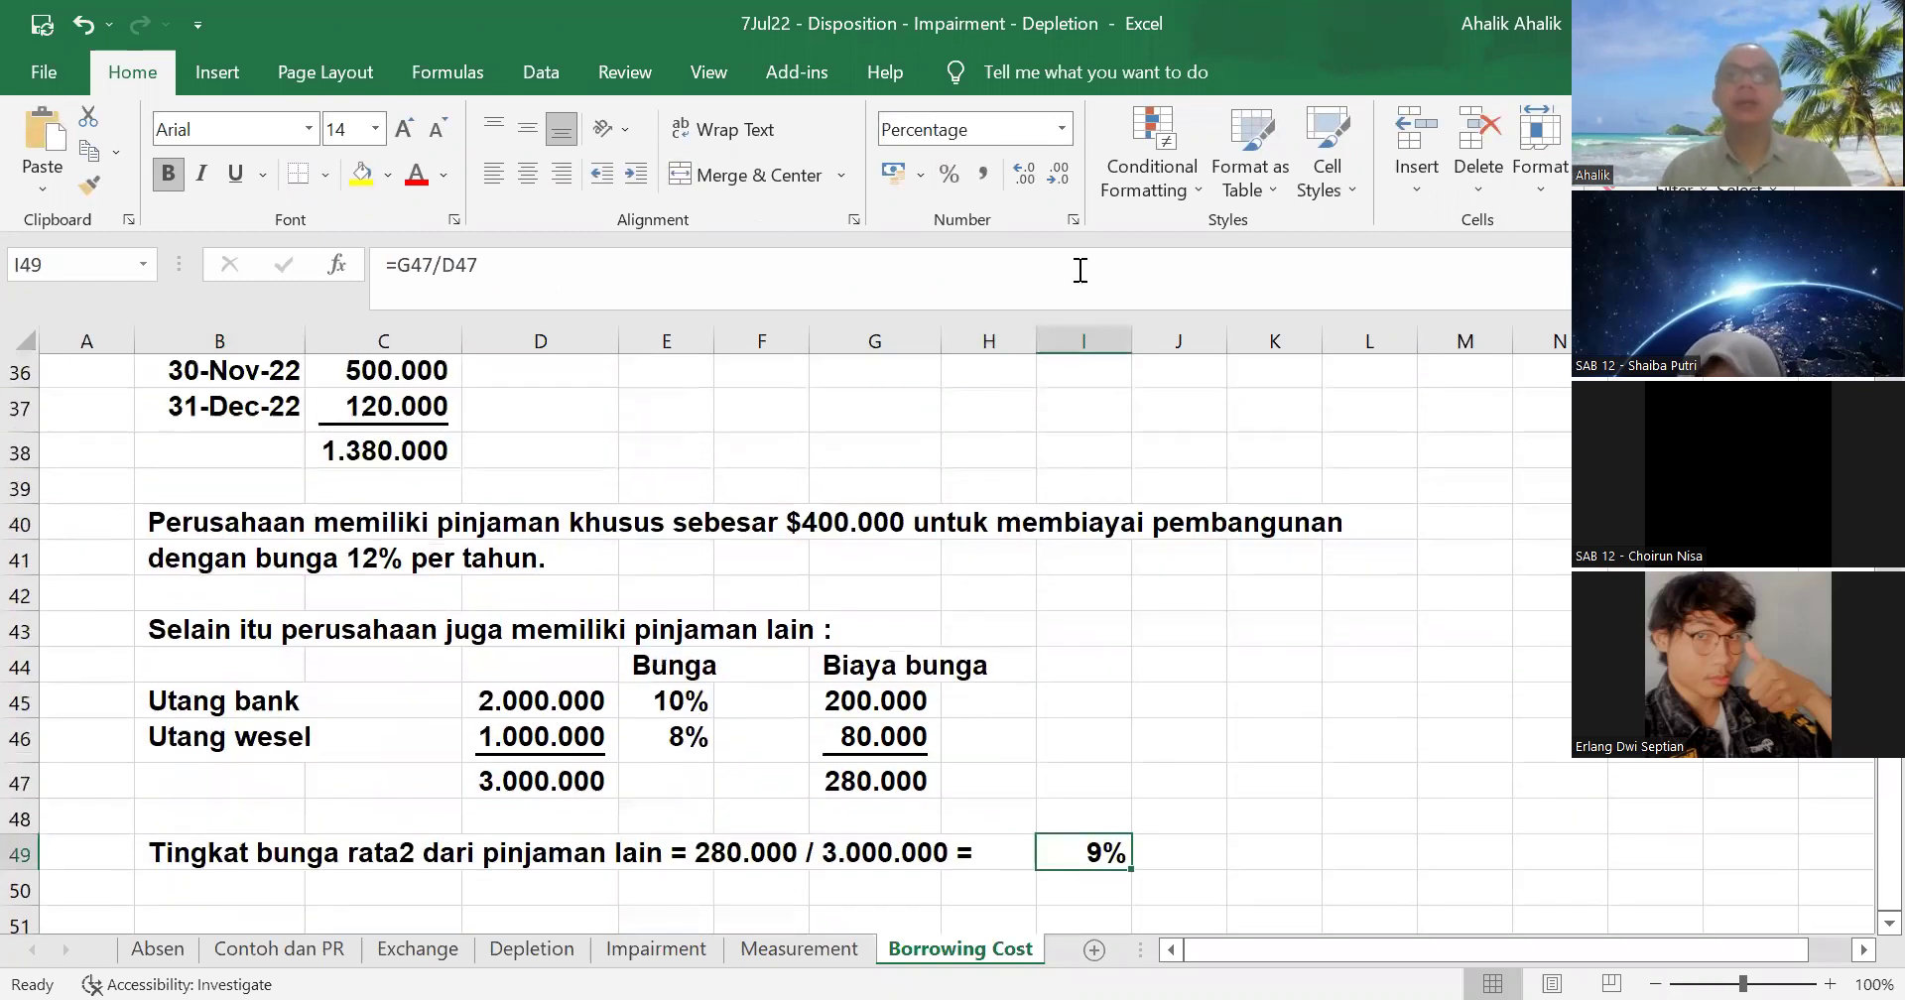
click(1022, 179)
- Enter the question "Berapa bunga yang dapat dikapitalisasi ke nilai perolehan gedung ?" in B51
scroll(1221, 770, down, 2)
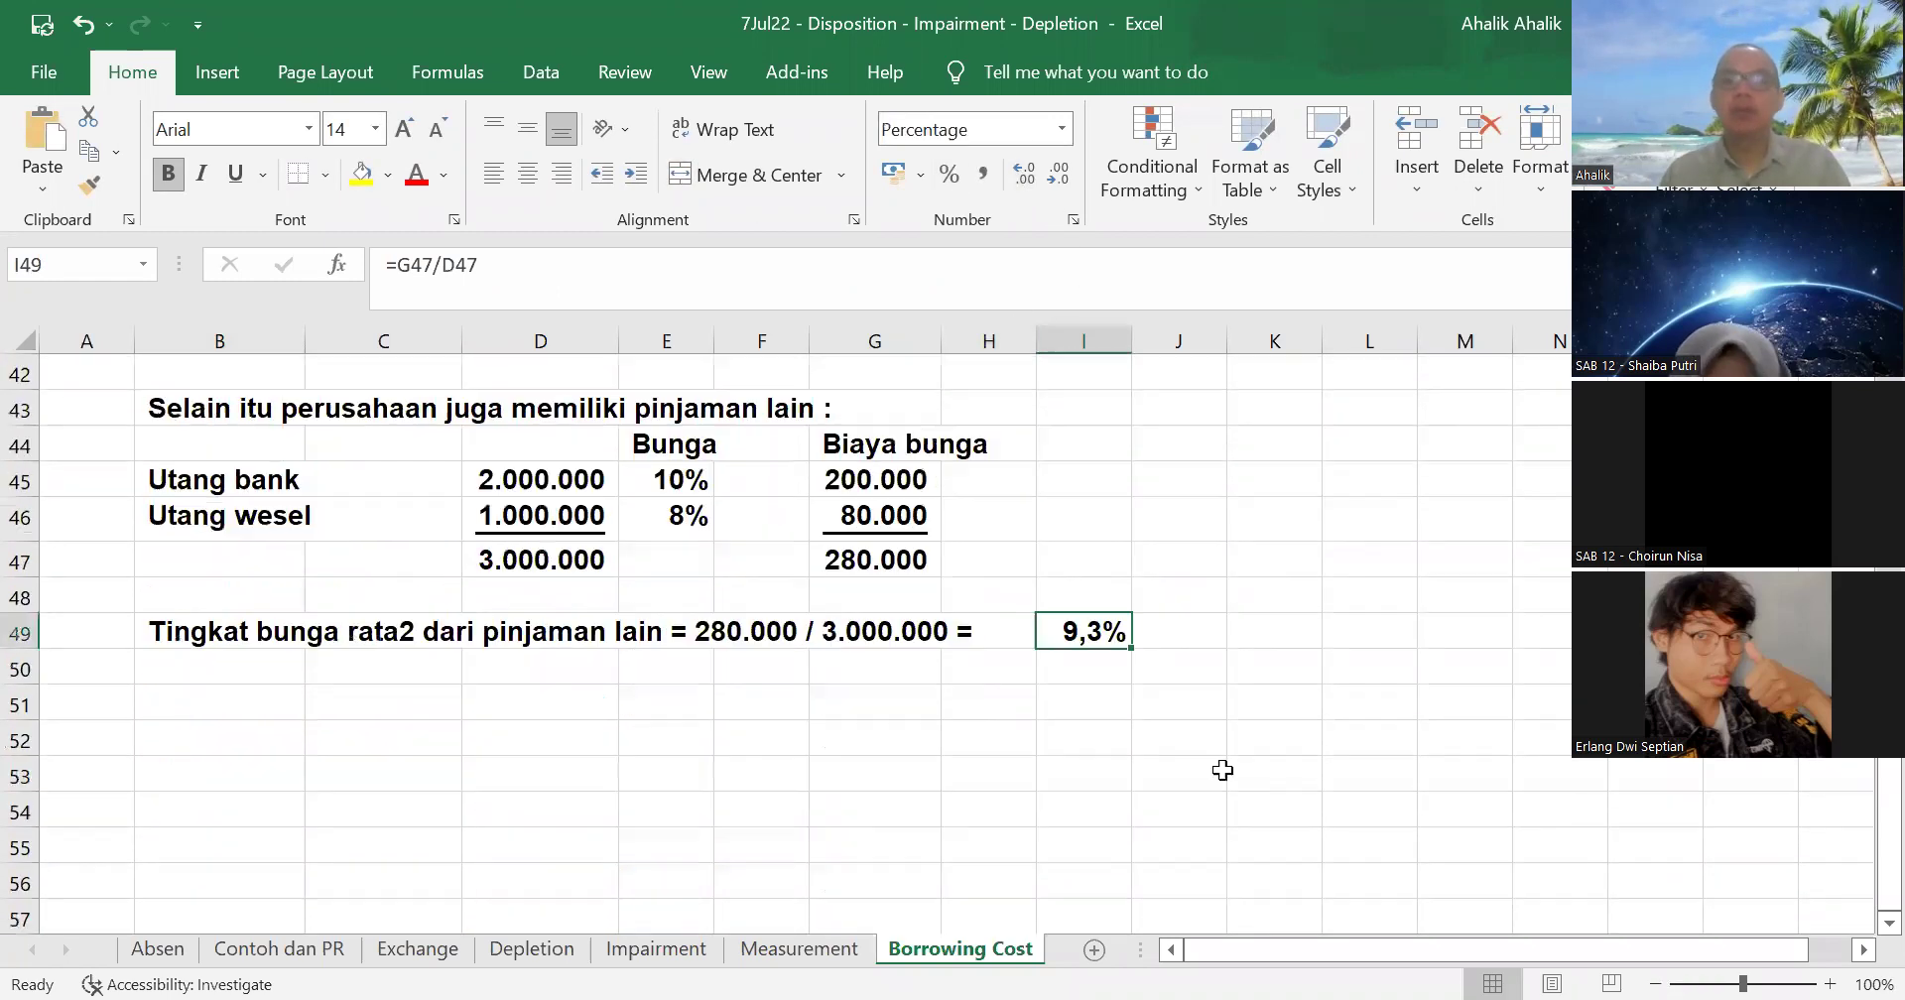
click(227, 717)
scroll(227, 716, up, 1)
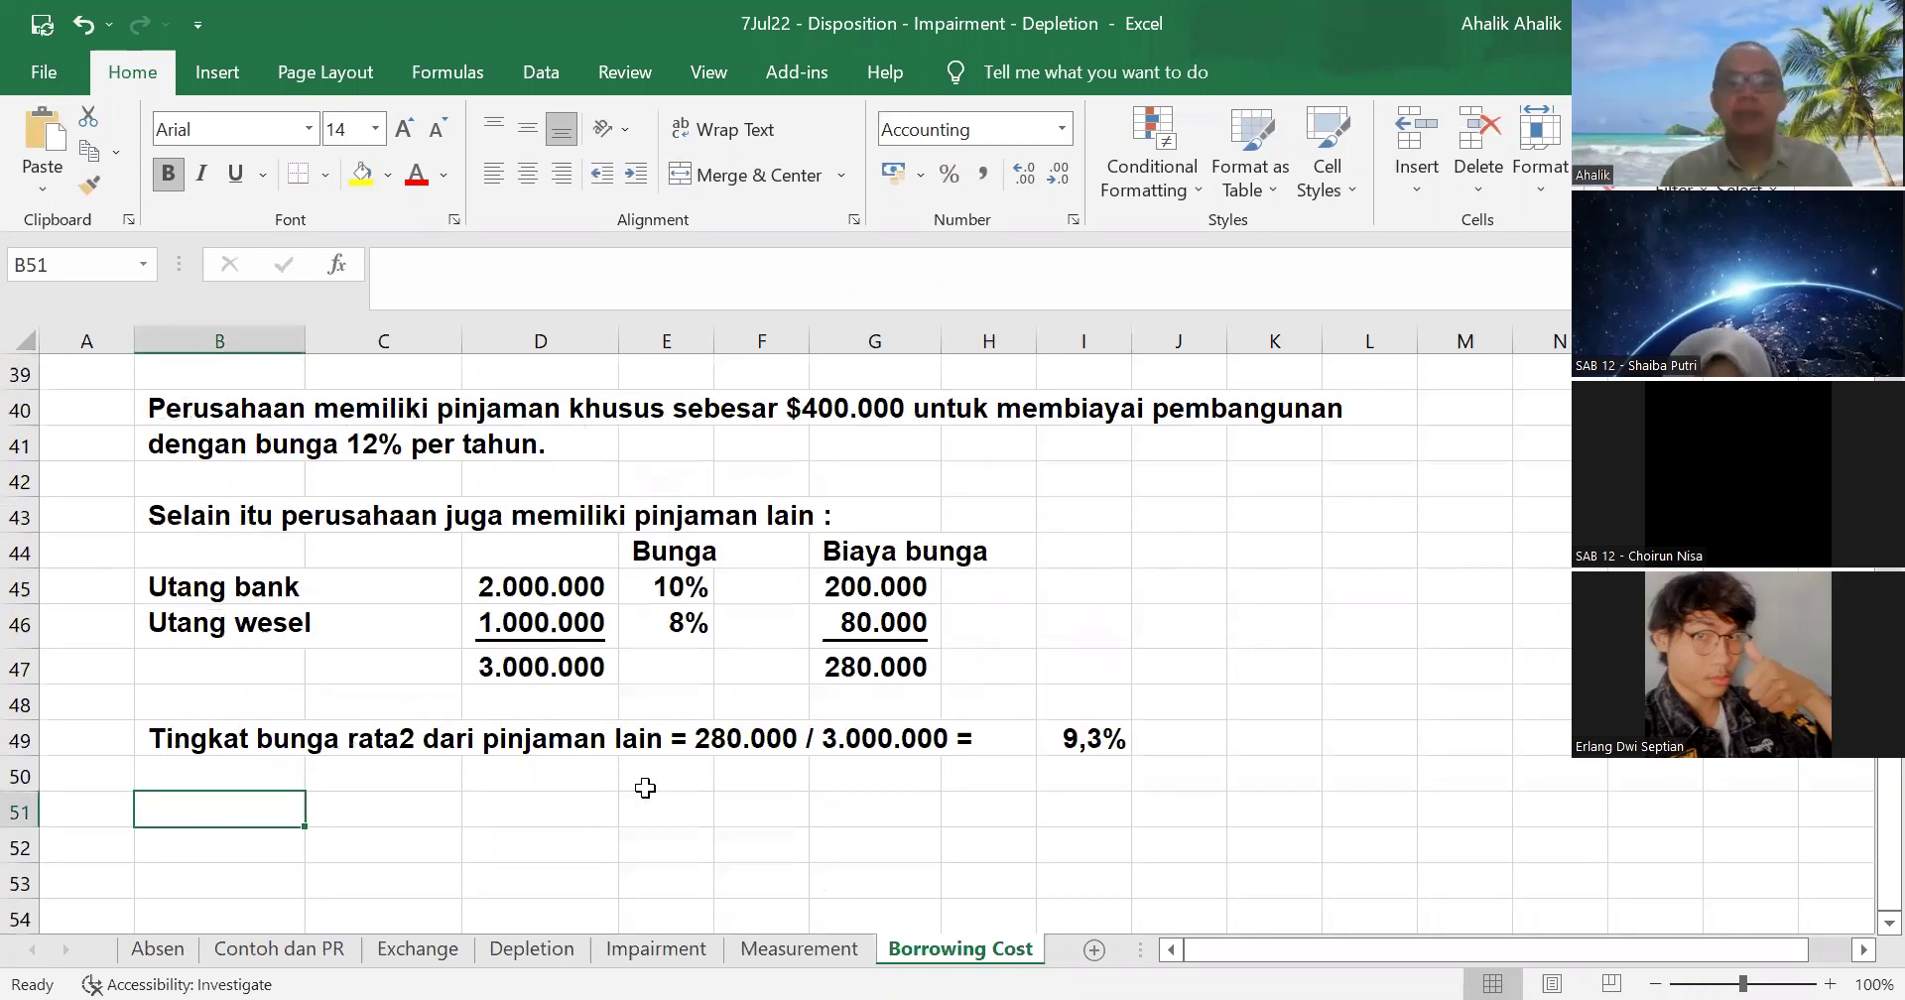
scroll(886, 789, up, 2)
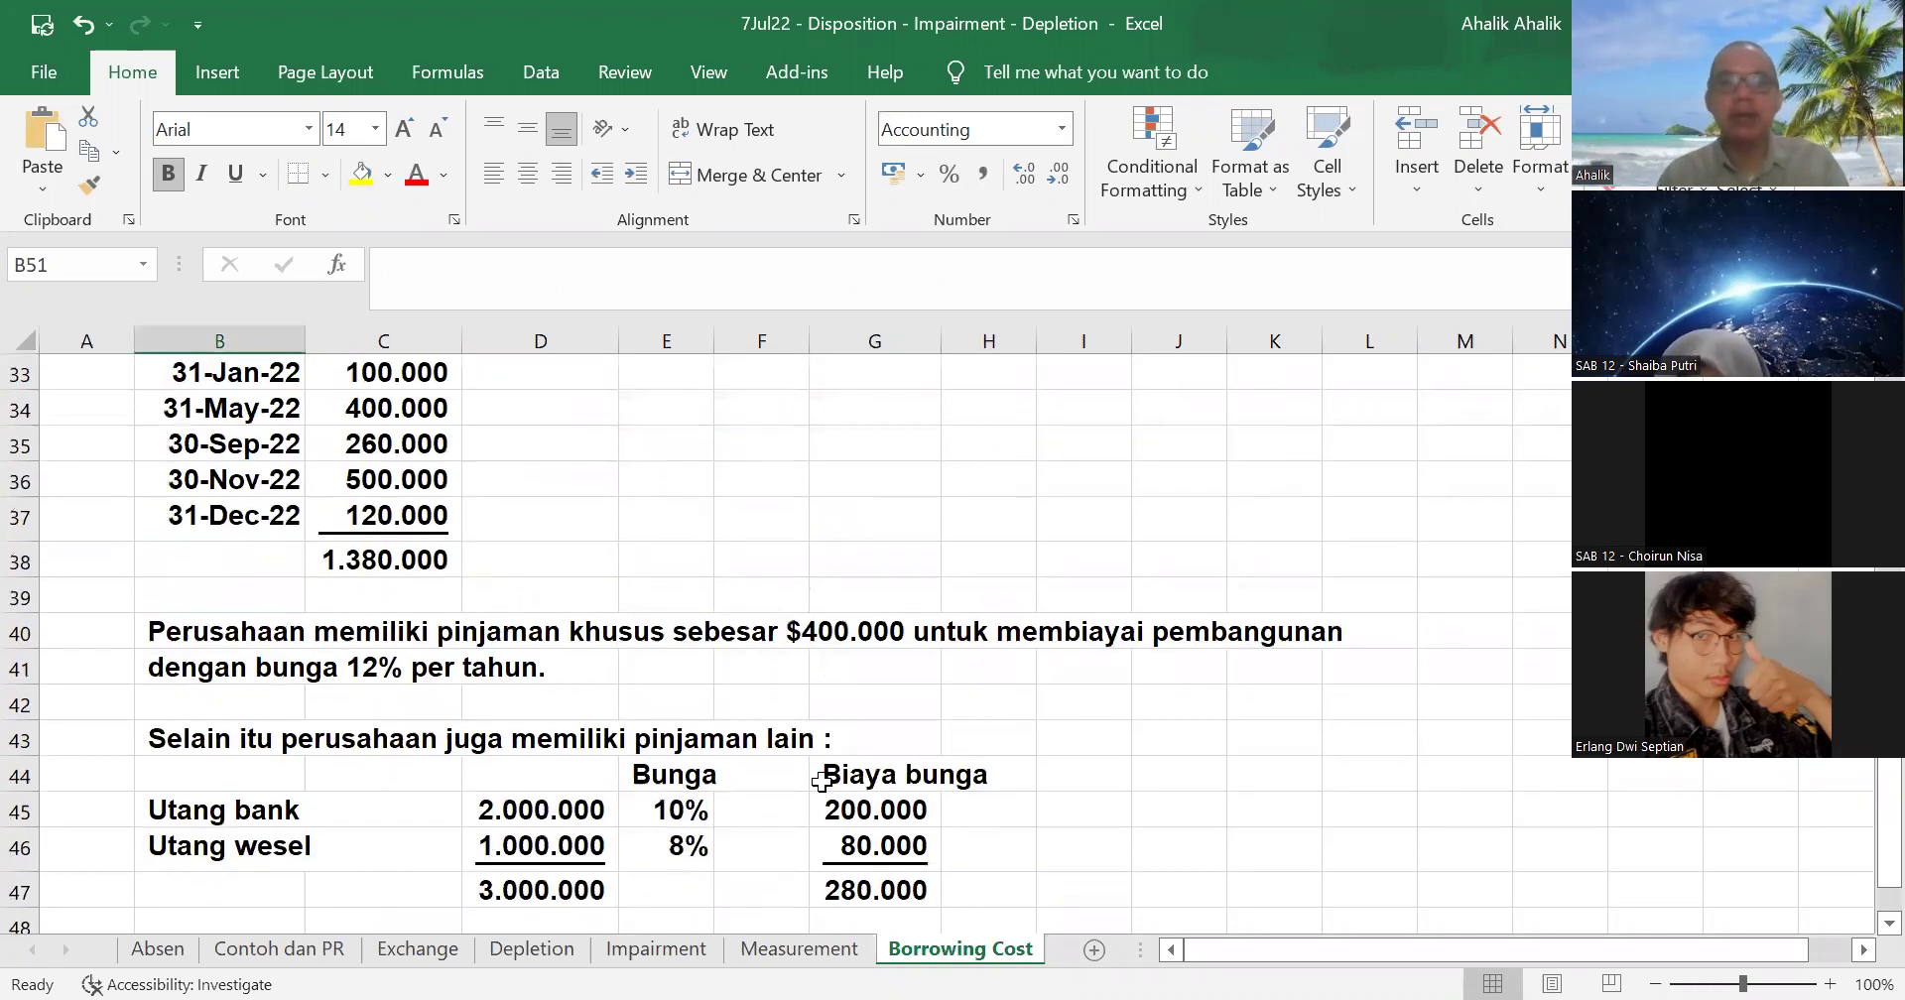
scroll(723, 771, down, 2)
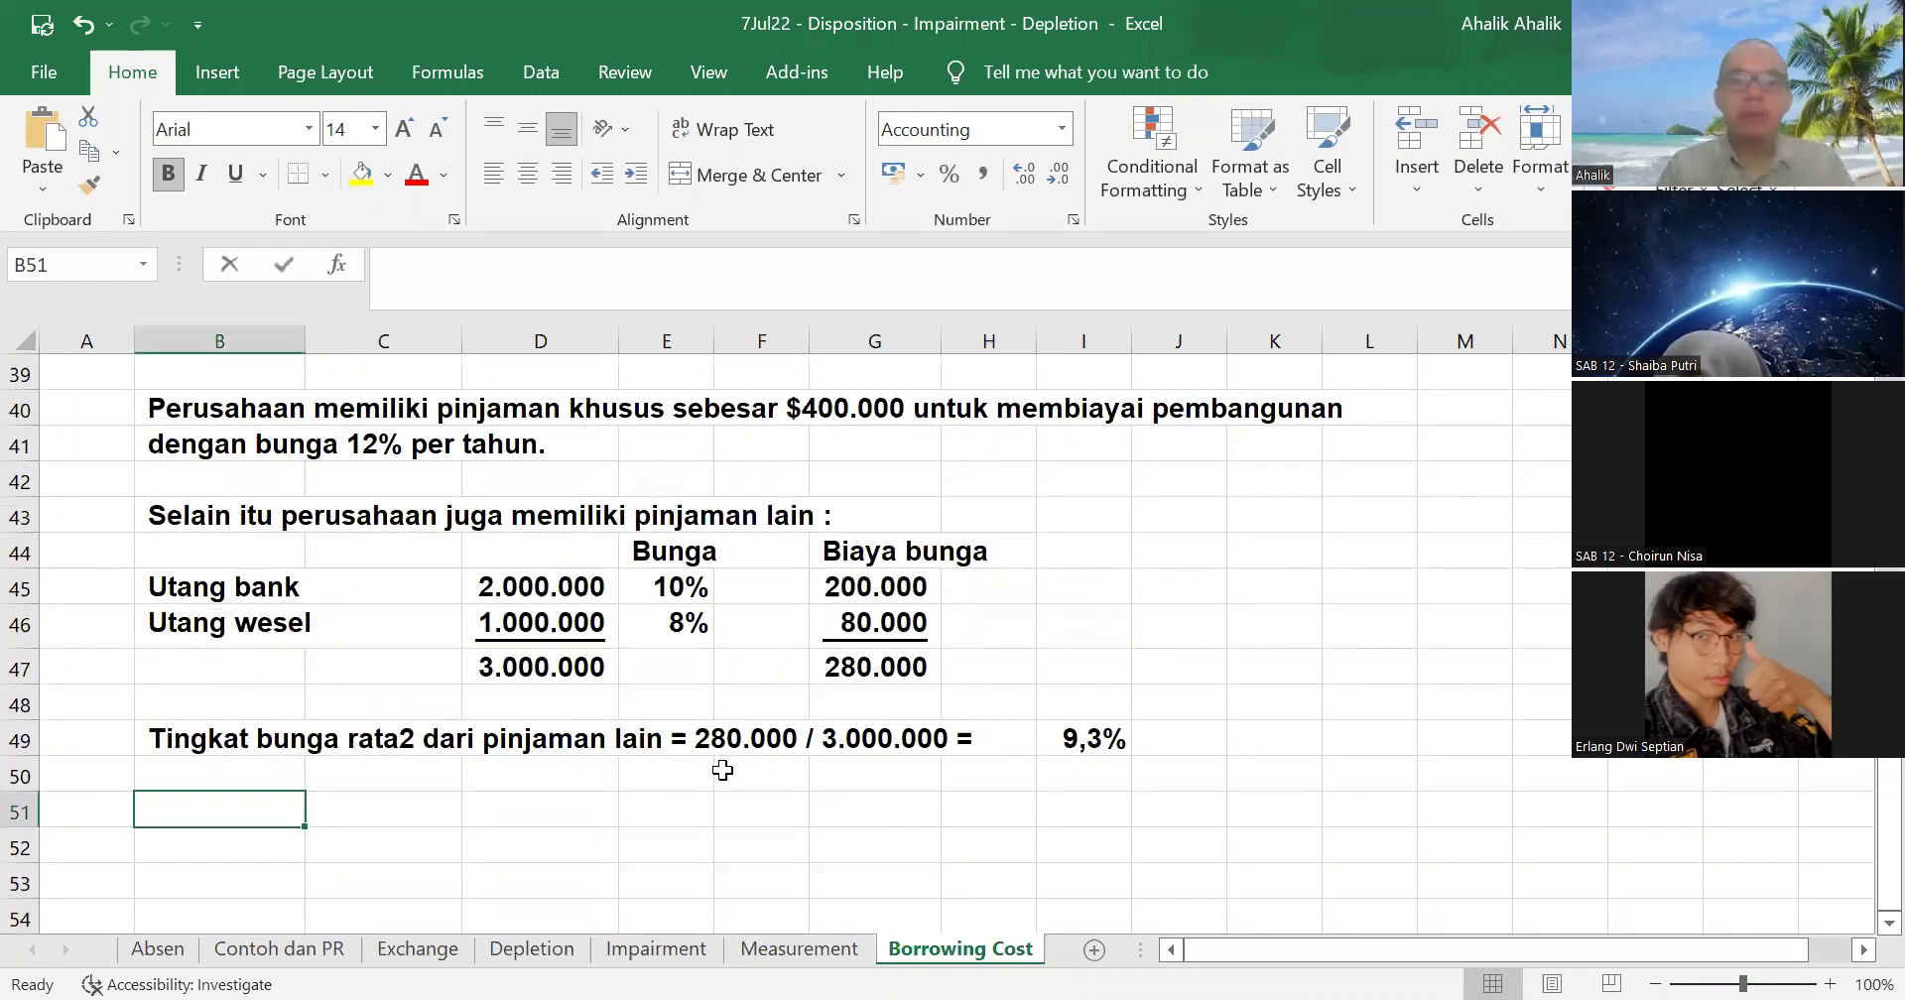
text(Berapa bunga yang dapat dikap)
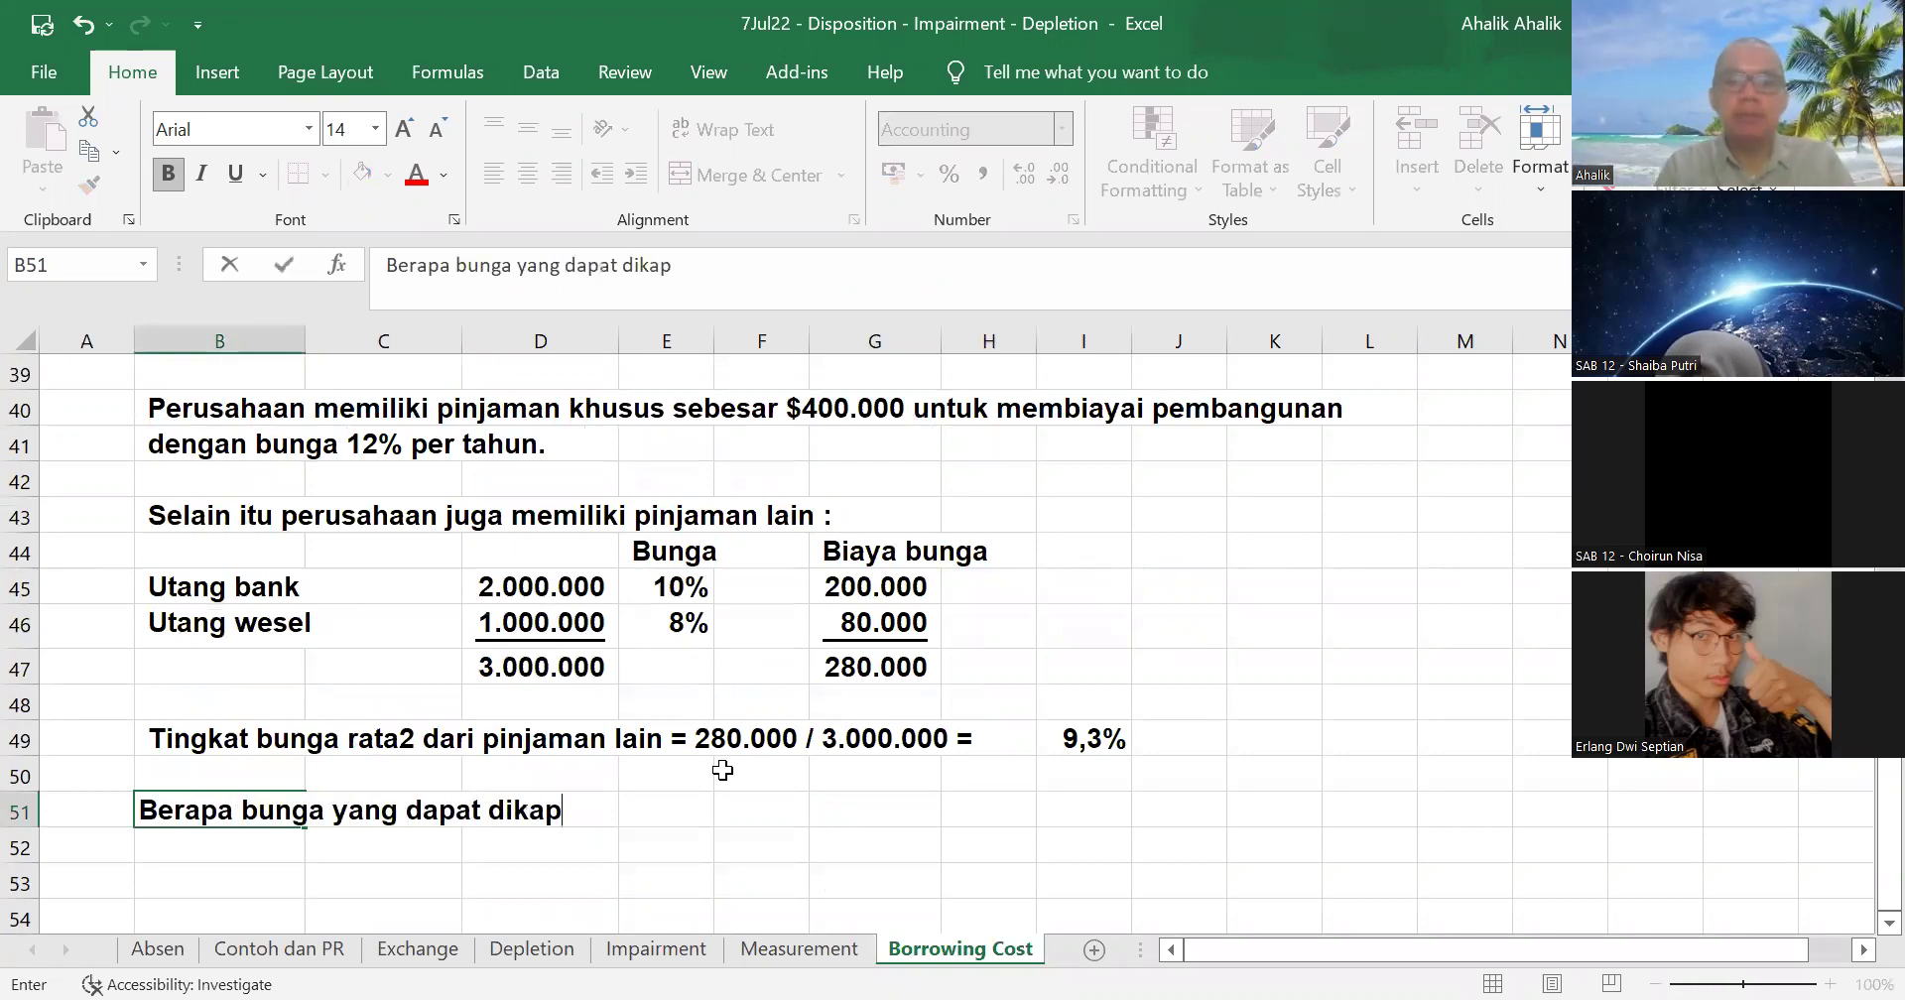
text(itlisasi)
key(BackSpace)
key(BackSpace)
key(BackSpace)
key(BackSpace)
key(BackSpace)
key(BackSpace)
text(alisasi)
key(BackSpace)
key(BackSpace)
text(asi ke nilai perolehan ge)
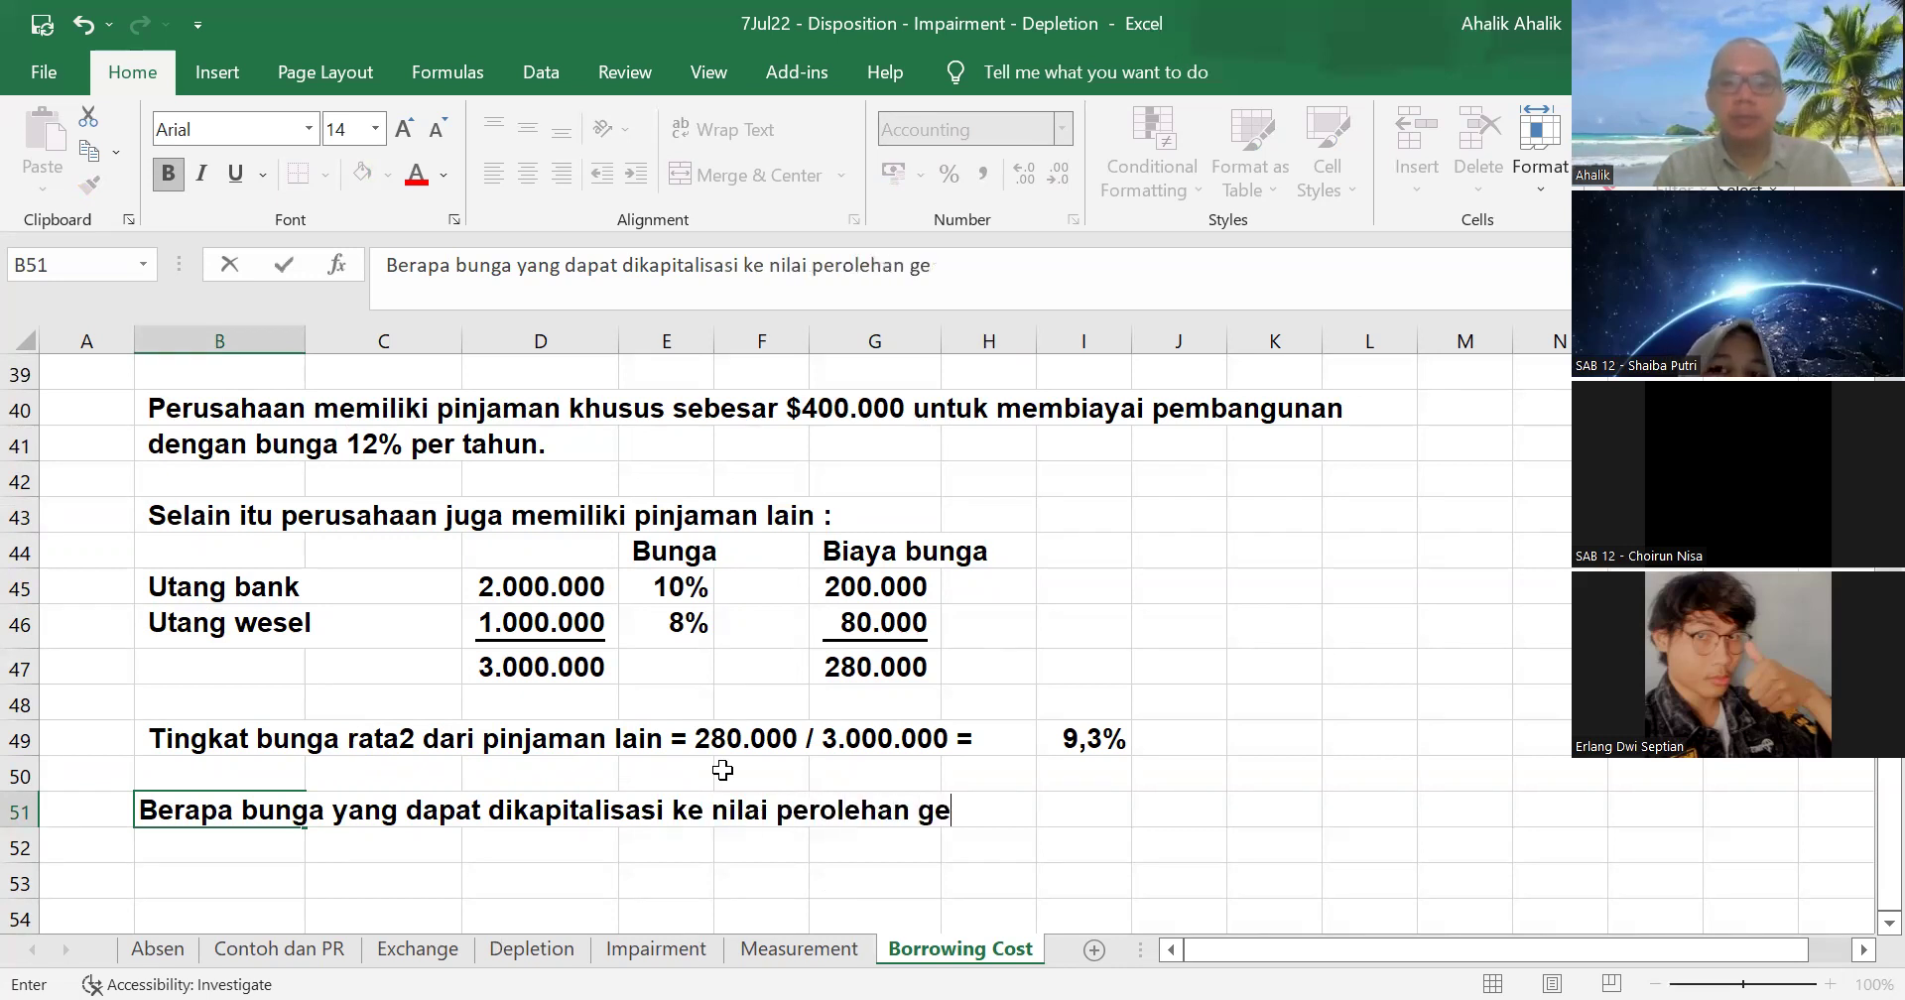
text(dung :?)
key(Return)
key(Return)
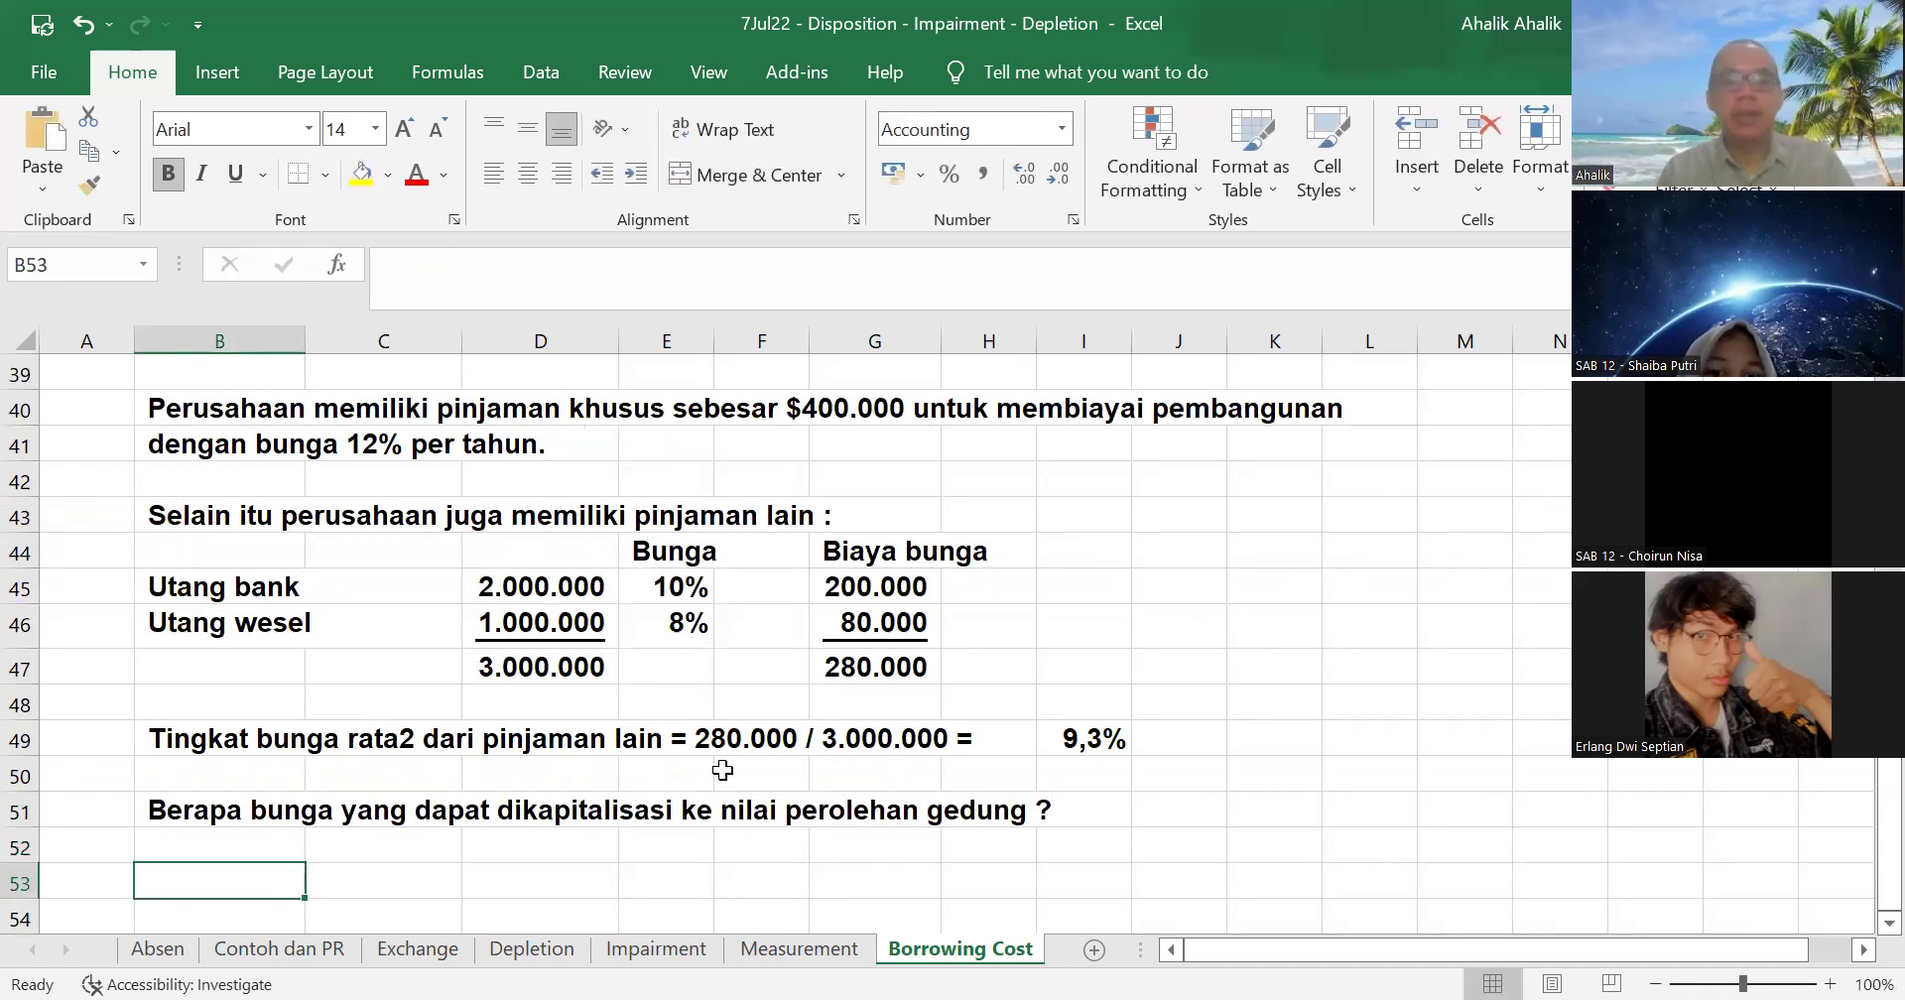
- Copy the expenditure table in B32:C38 and paste it starting at B53, below the question
scroll(723, 770, up, 4)
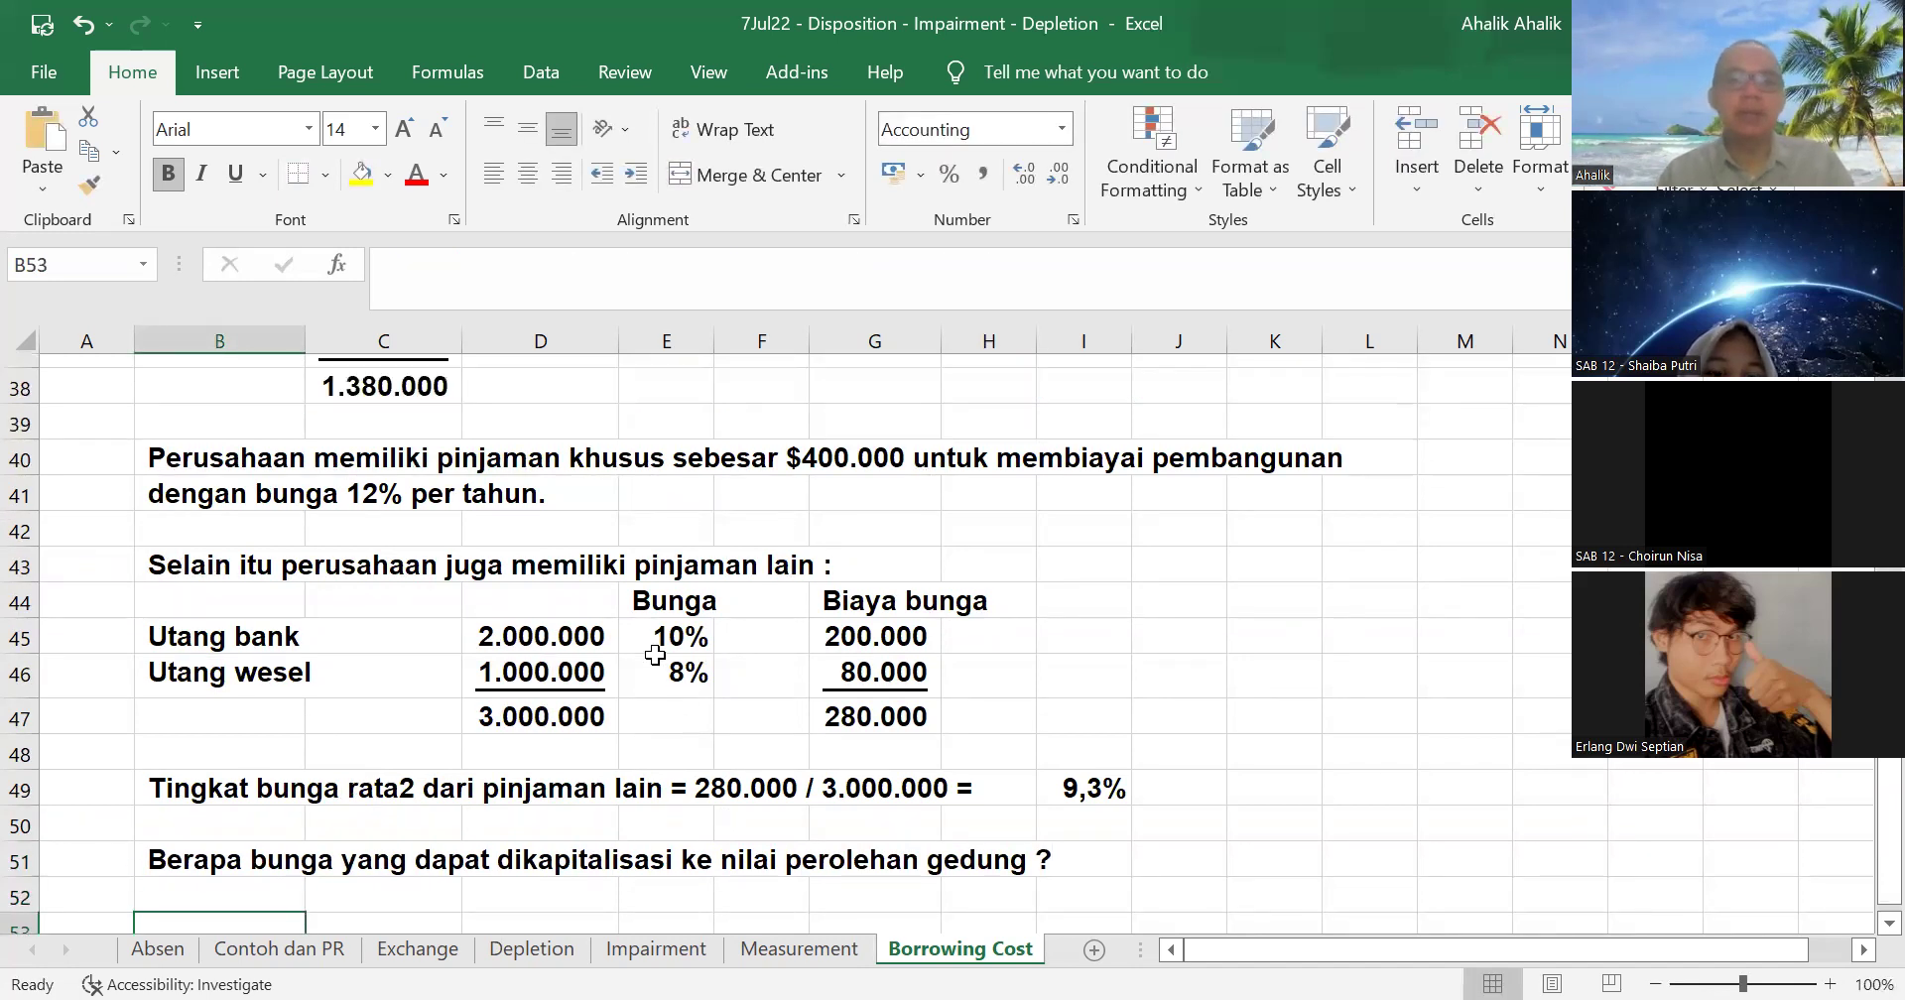
drag(208, 546, 382, 769)
right_click(381, 726)
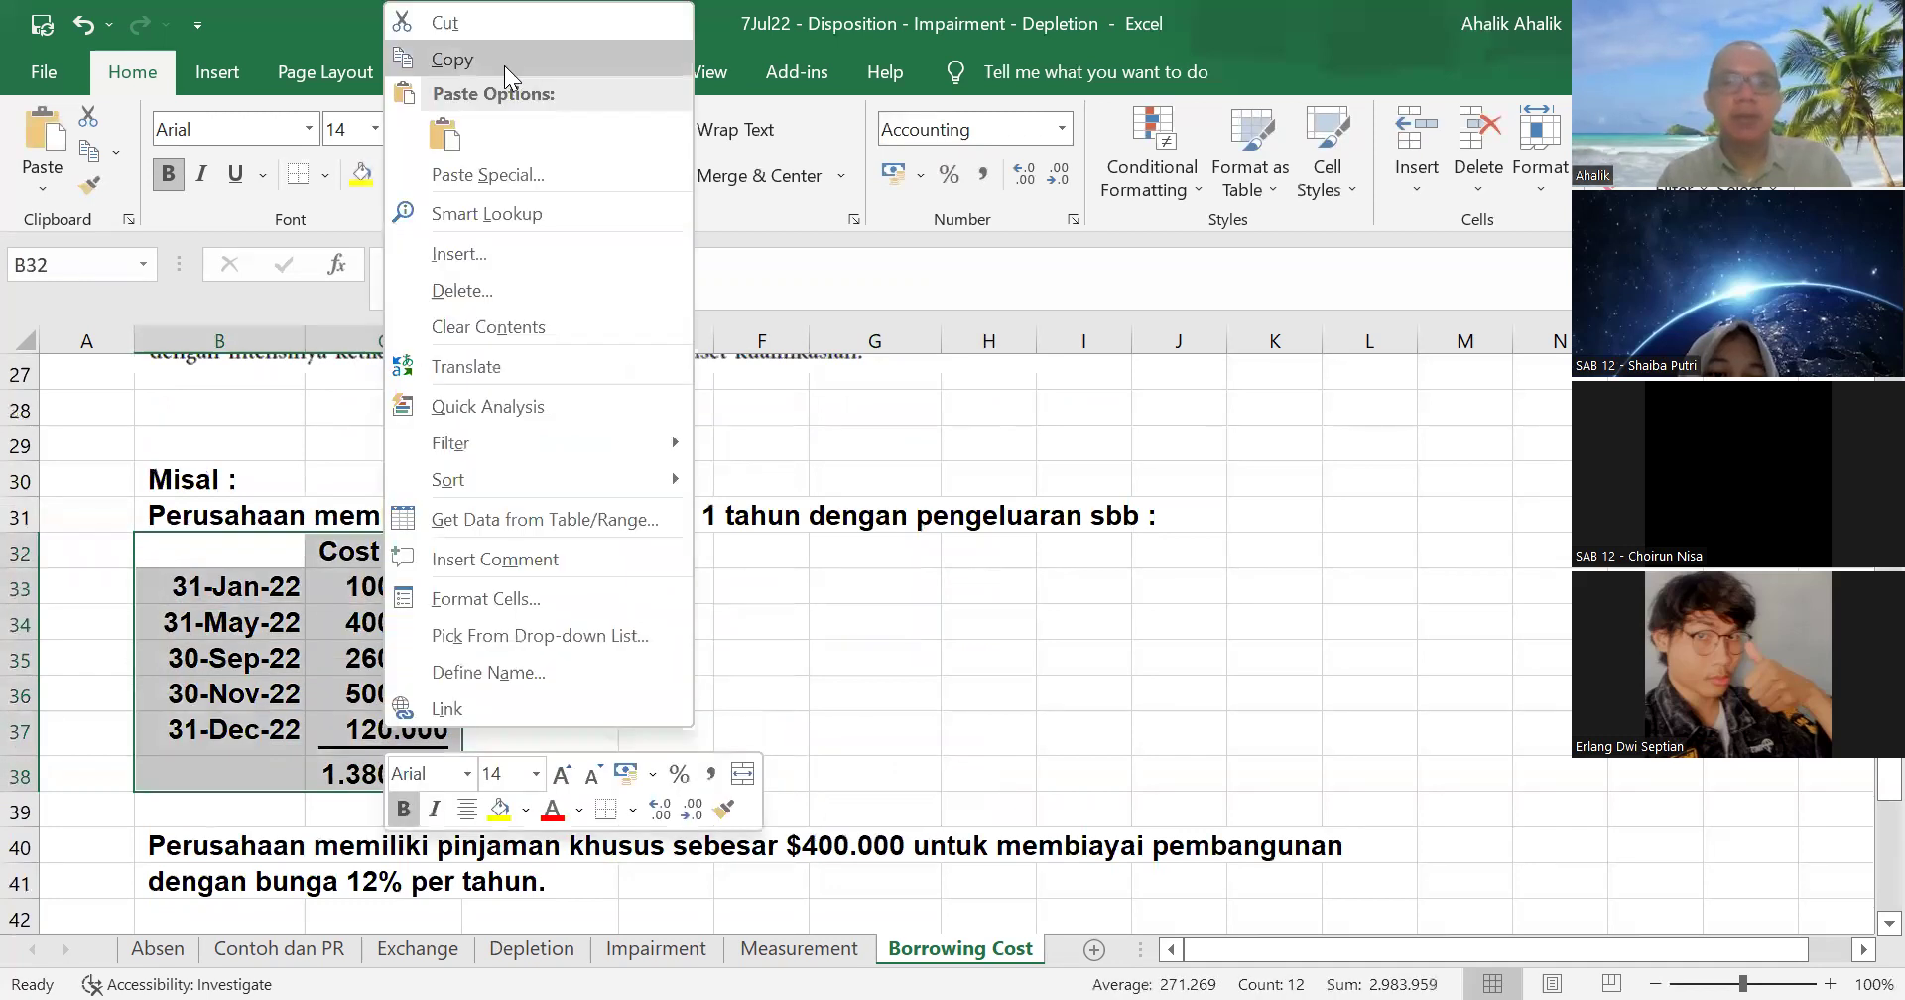
click(467, 59)
scroll(220, 808, down, 5)
click(220, 779)
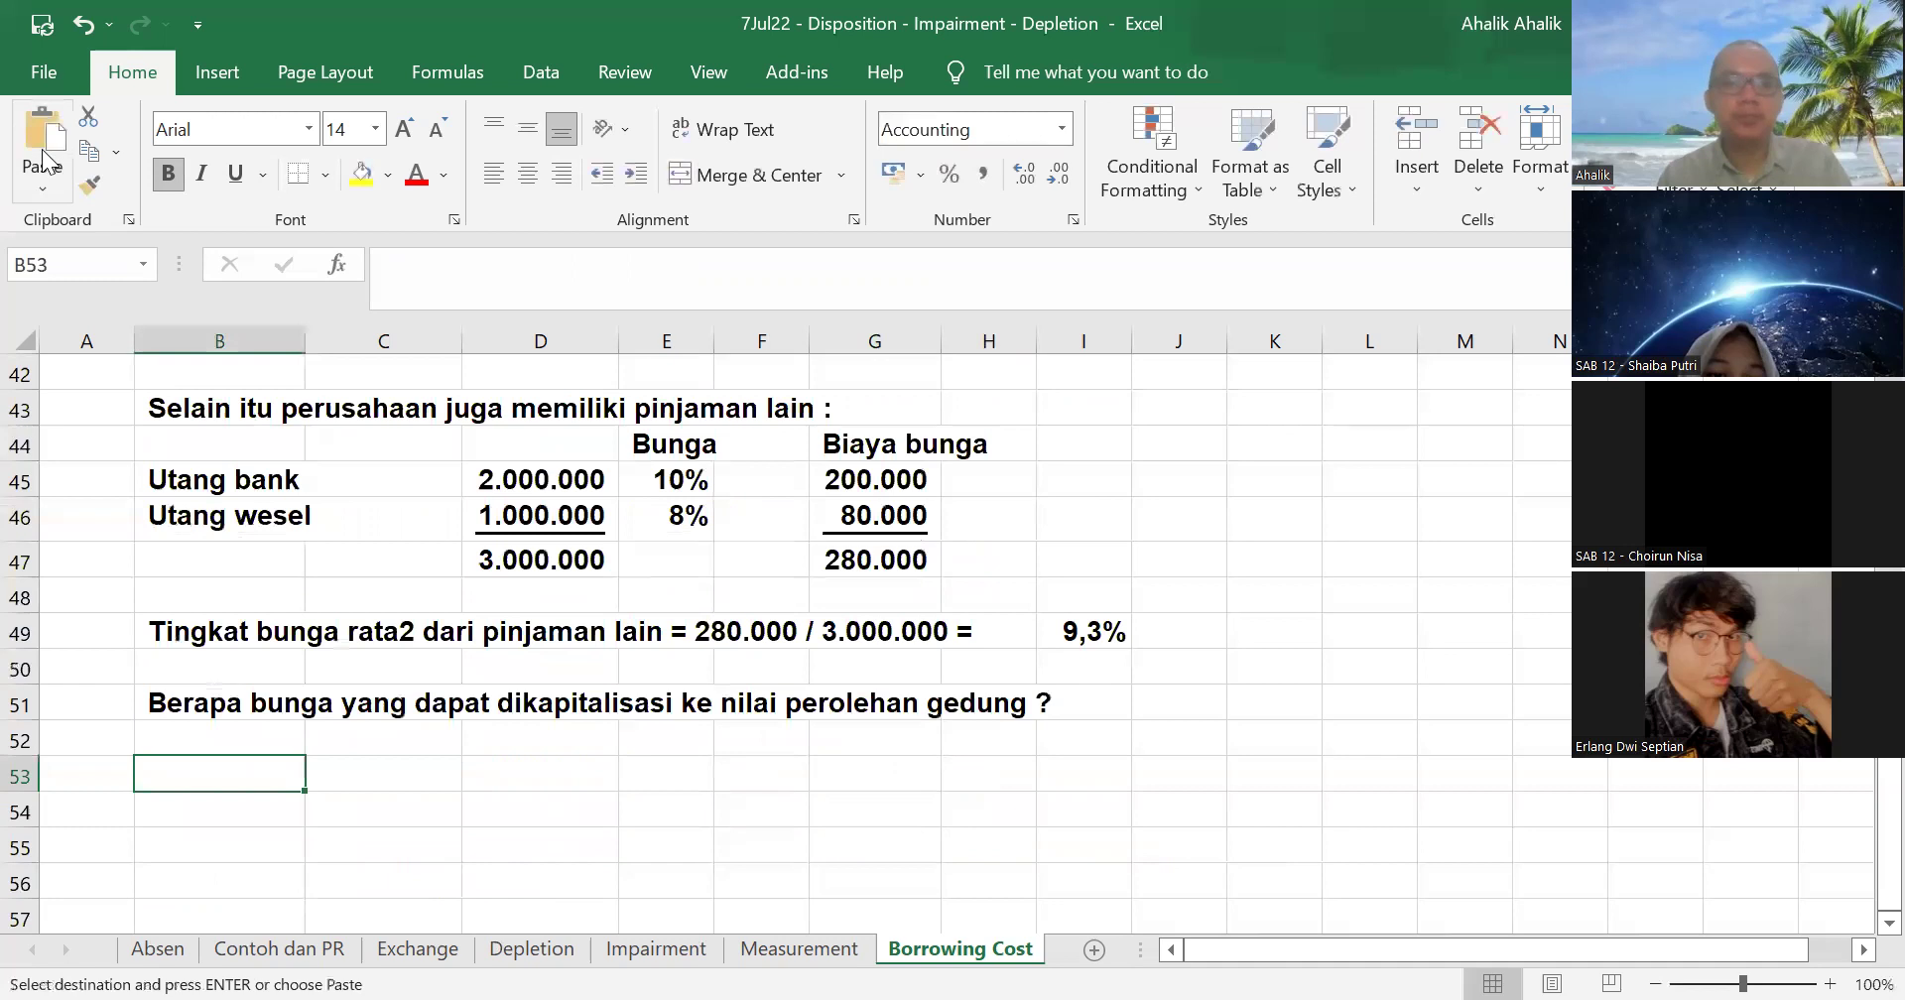
click(43, 134)
- Add the column heading "Rata2 tertimbang" in D53, beside the Cost heading
click(600, 761)
key(Escape)
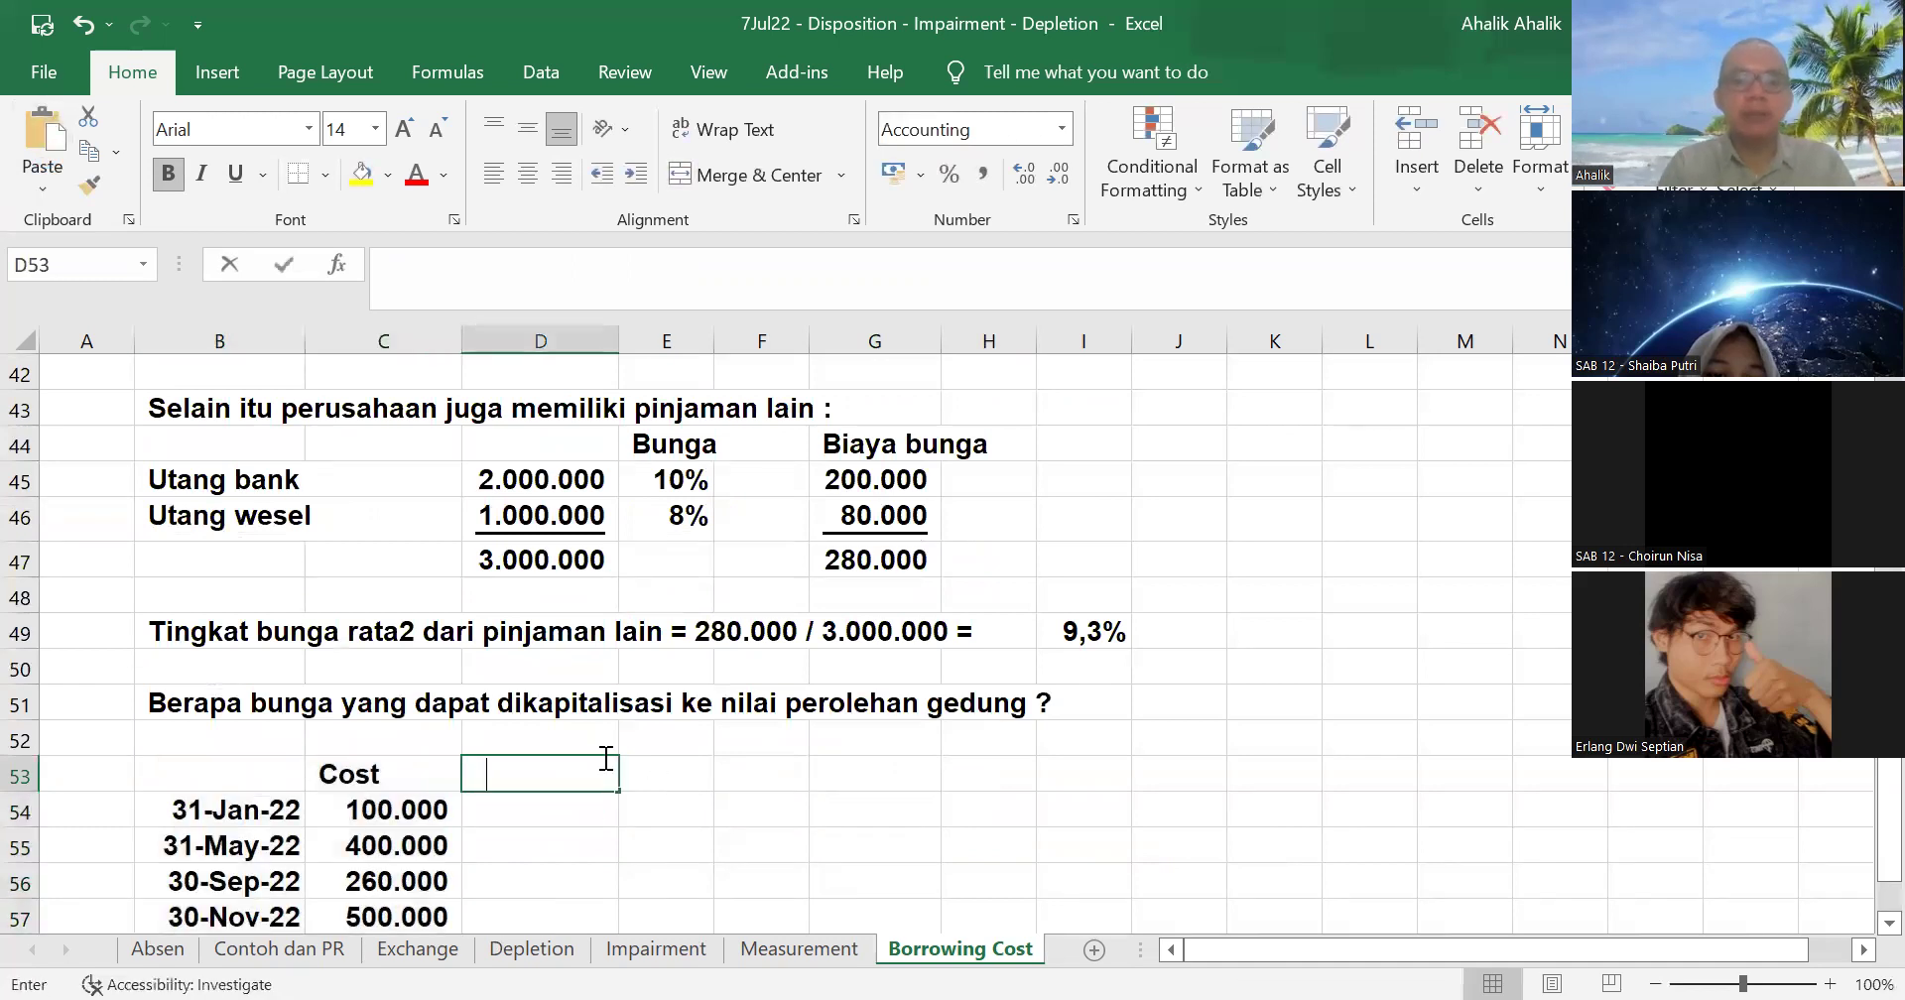
text(Rata2 tertimbang)
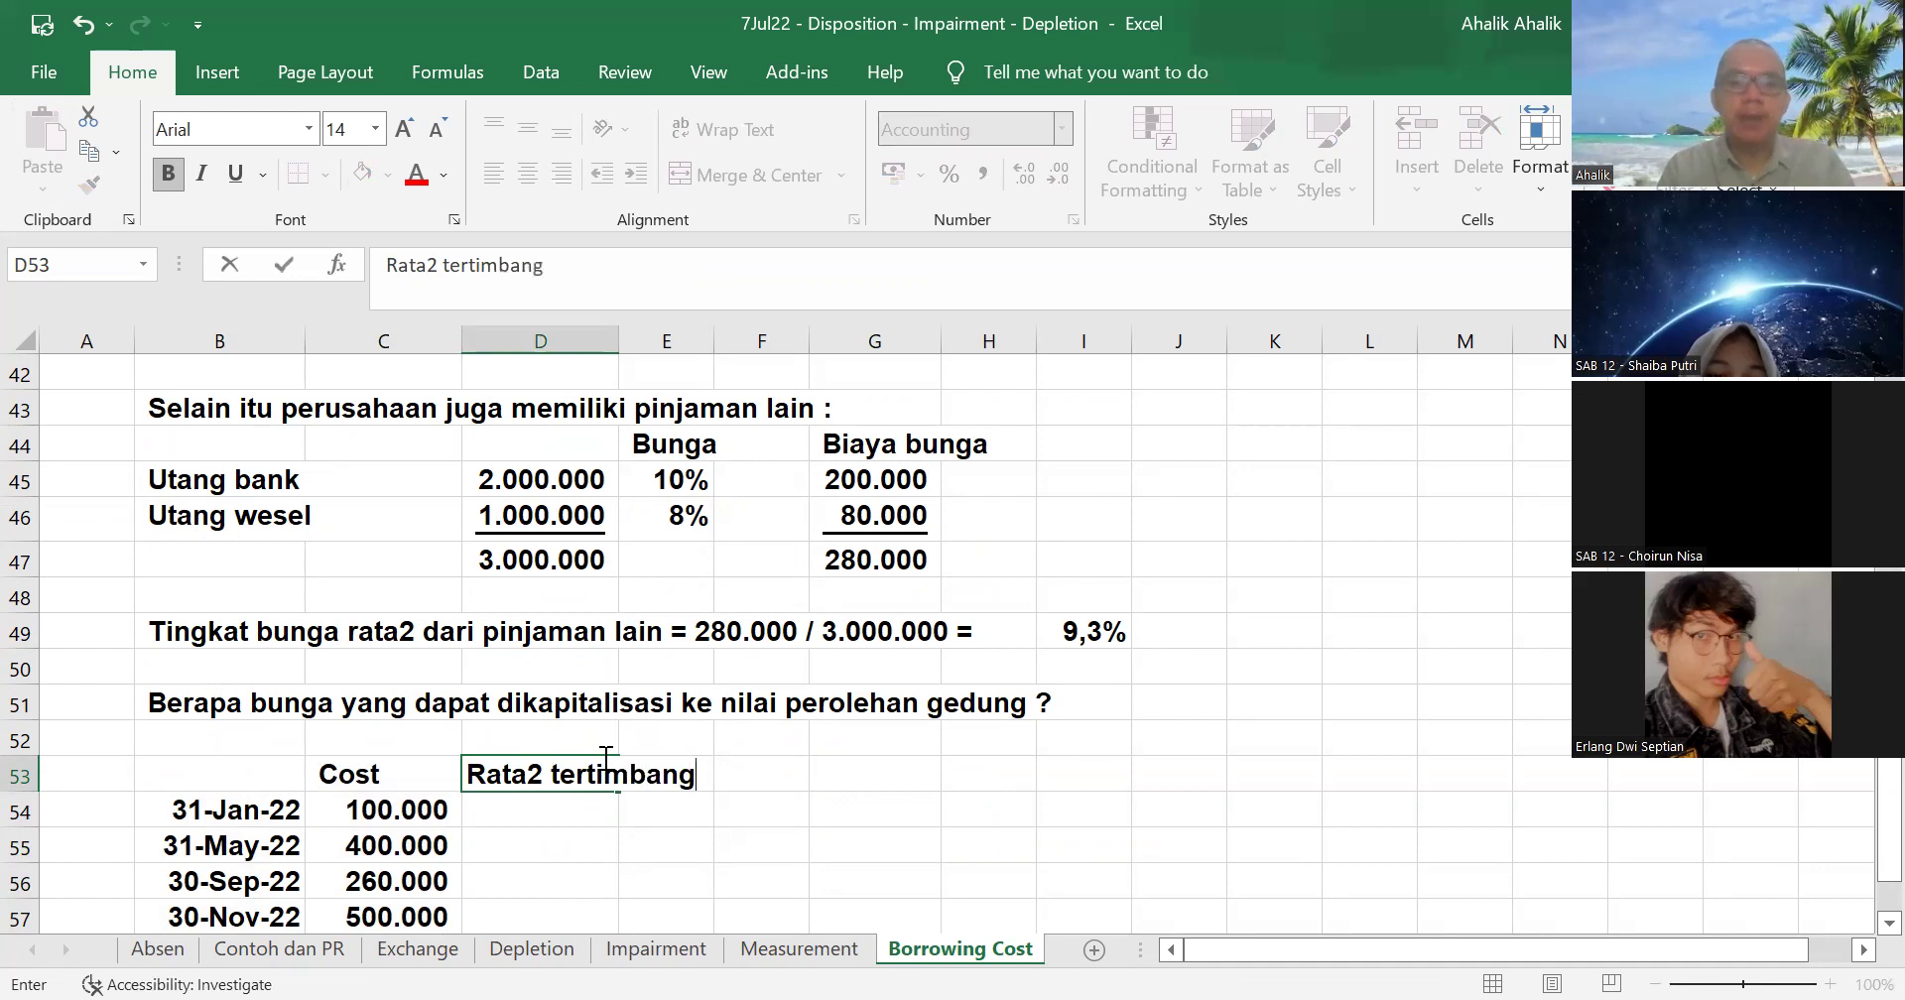
key(Return)
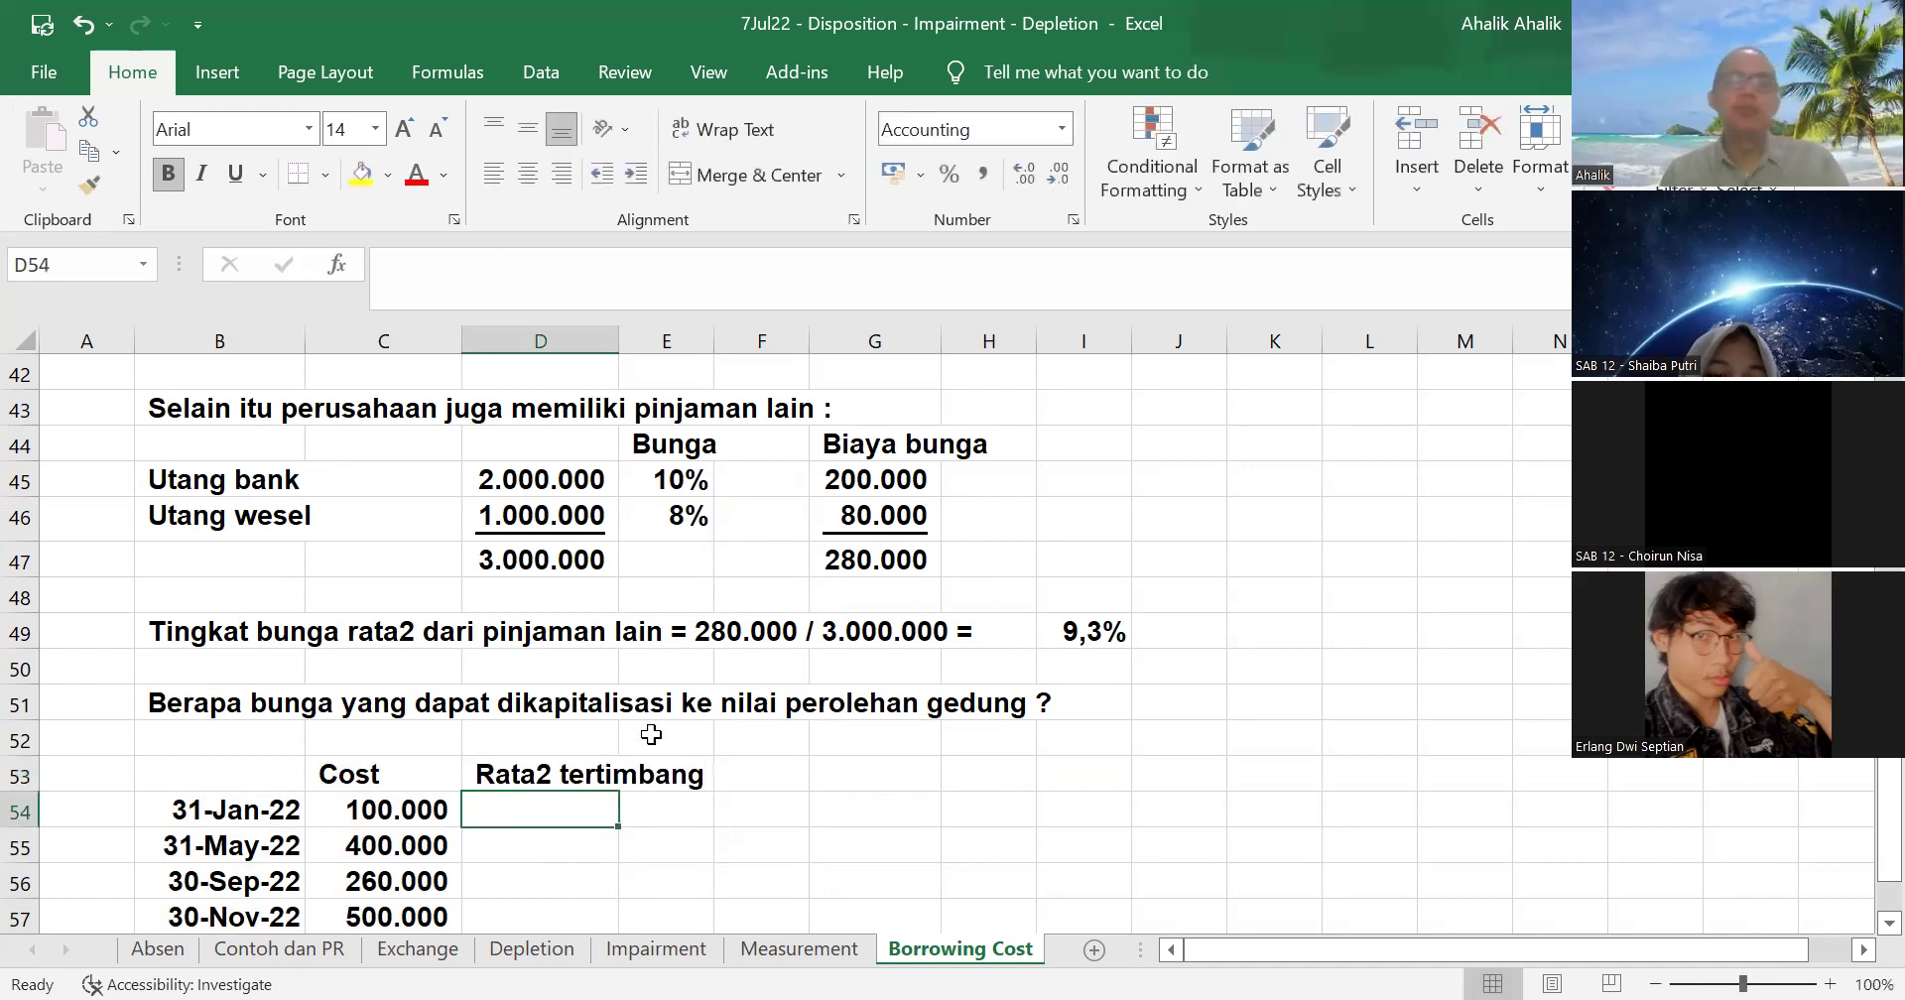
- Enter the weighting labels "11/12 x 100.000 =" in D54 and "7/12 x 400.000 =" in D55
scroll(1028, 688, down, 2)
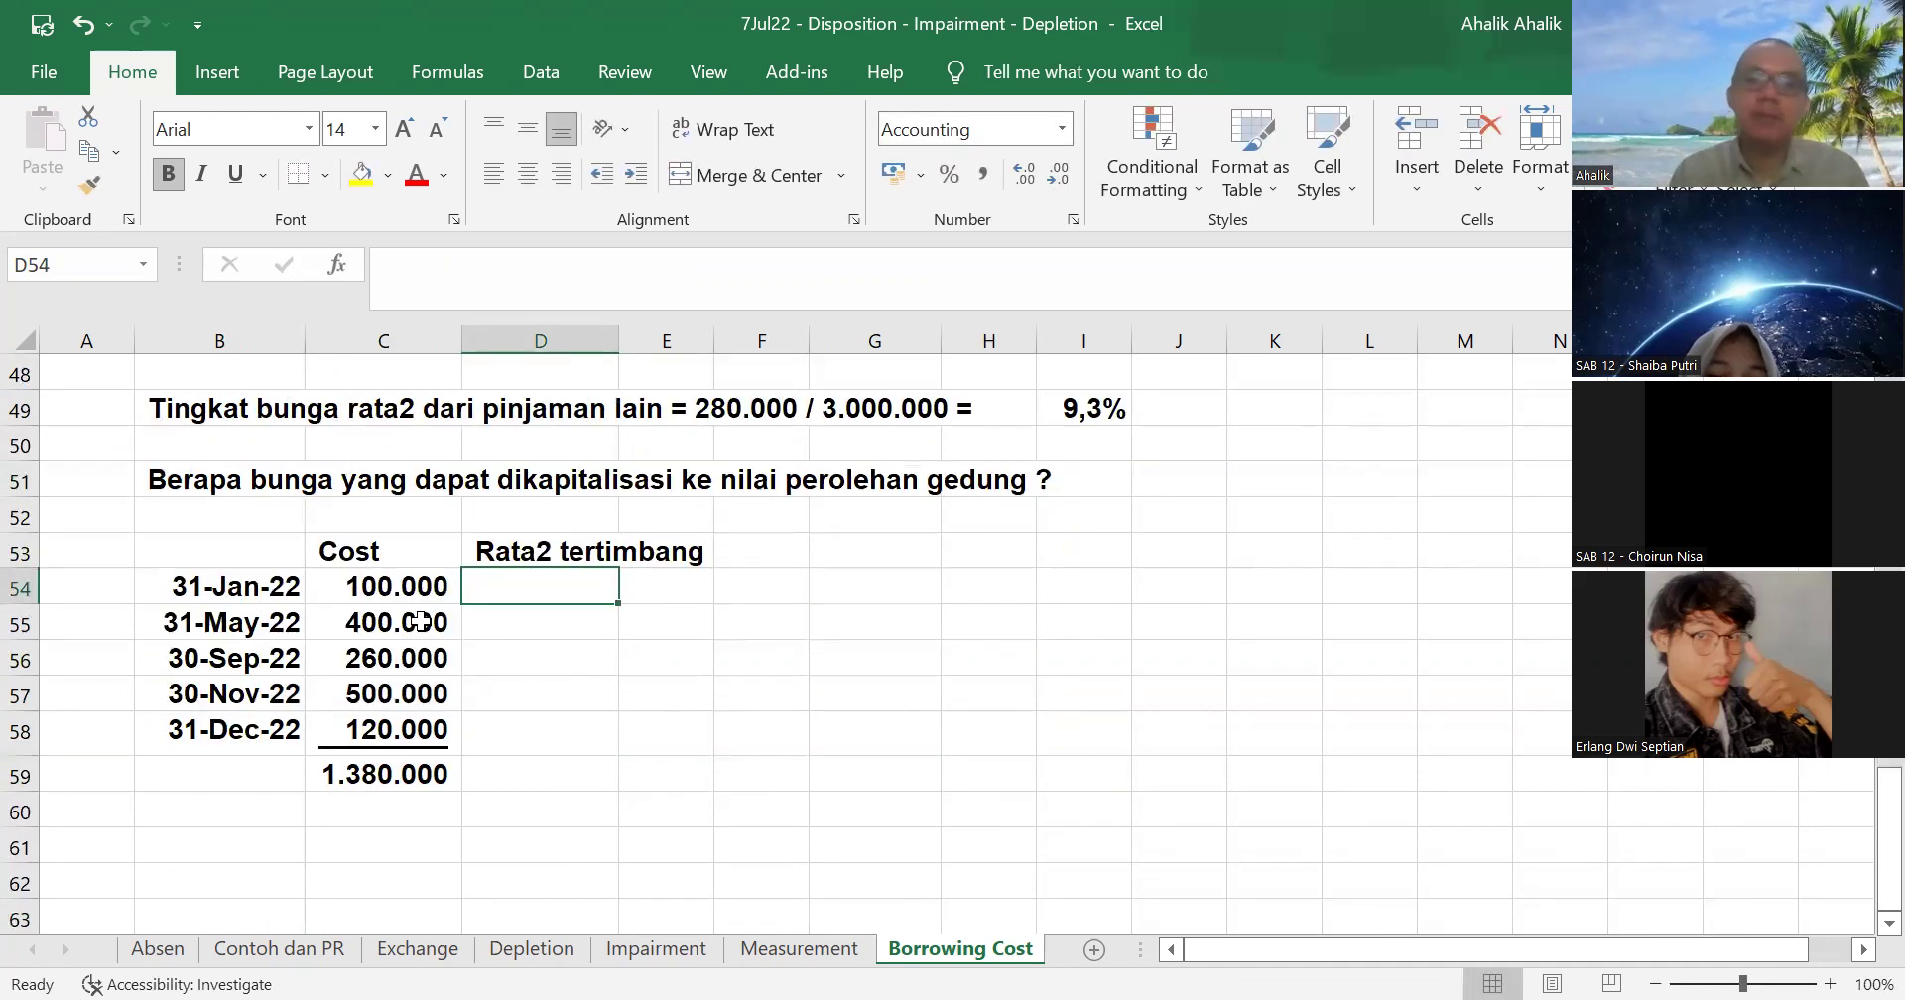
click(427, 589)
click(536, 589)
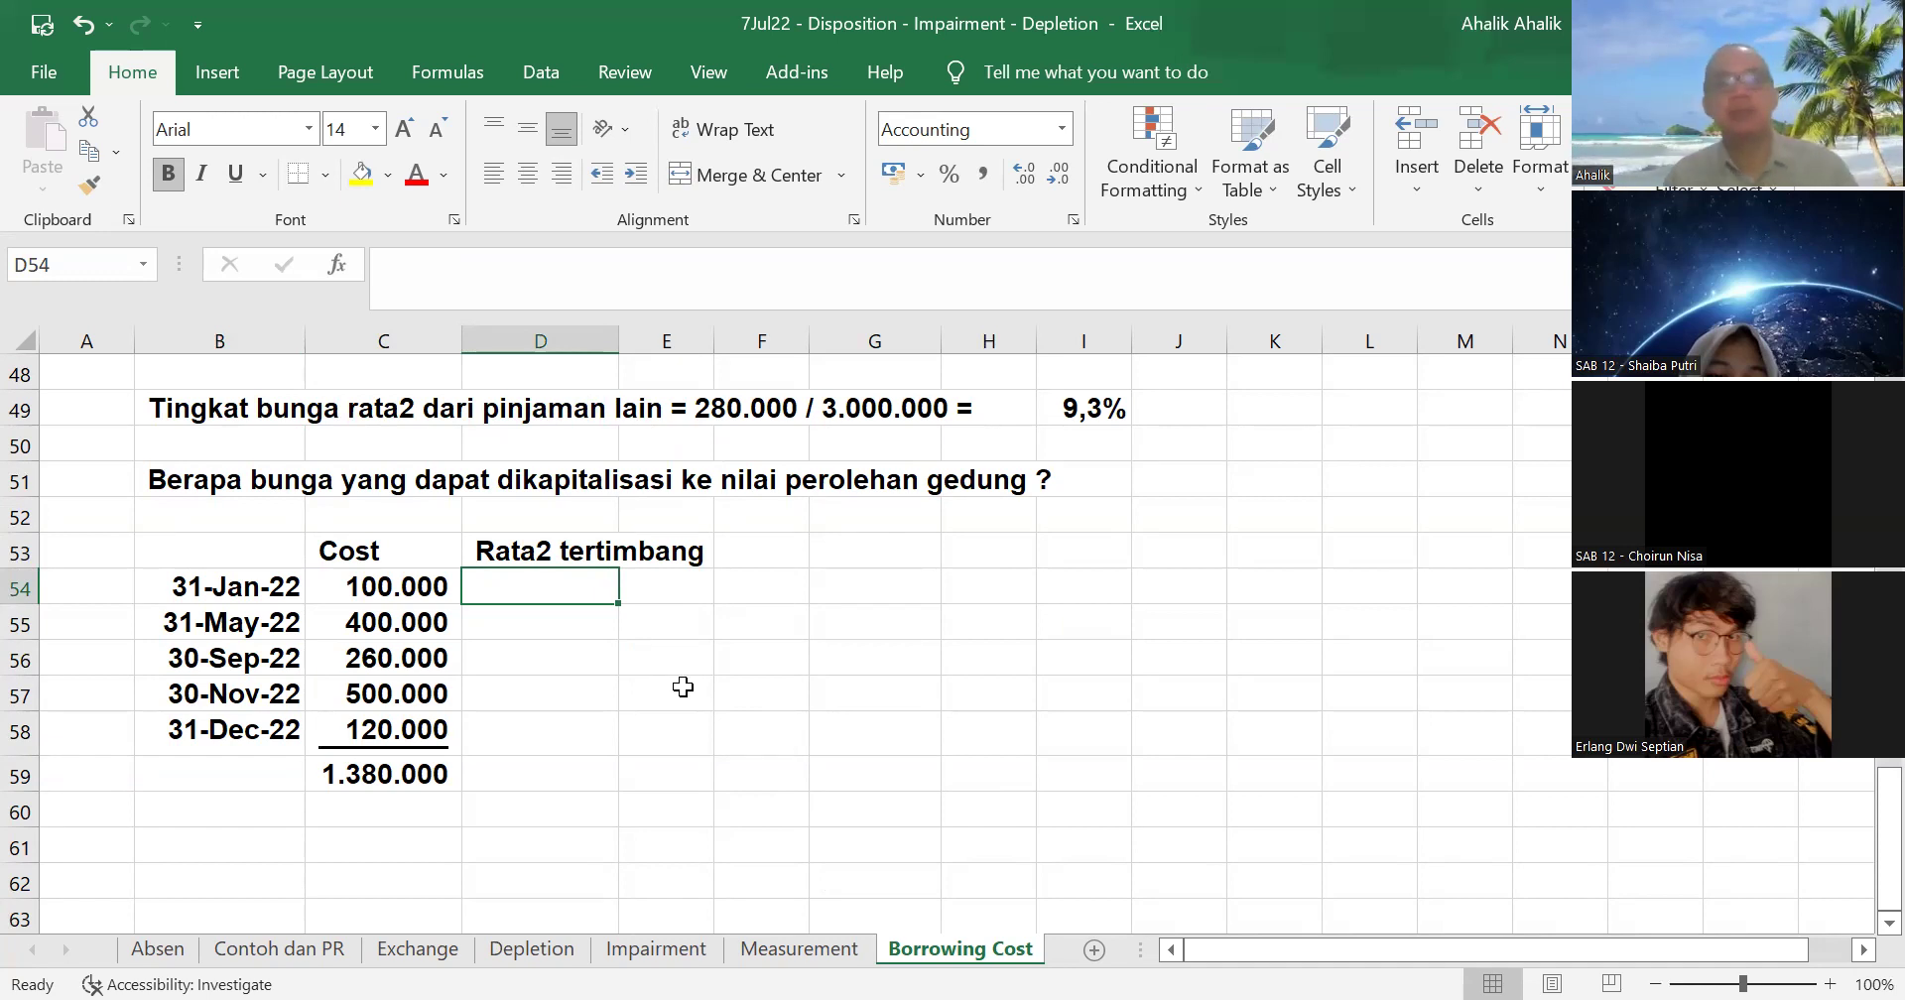
text(11/12 x 10.0.000 =)
key(Return)
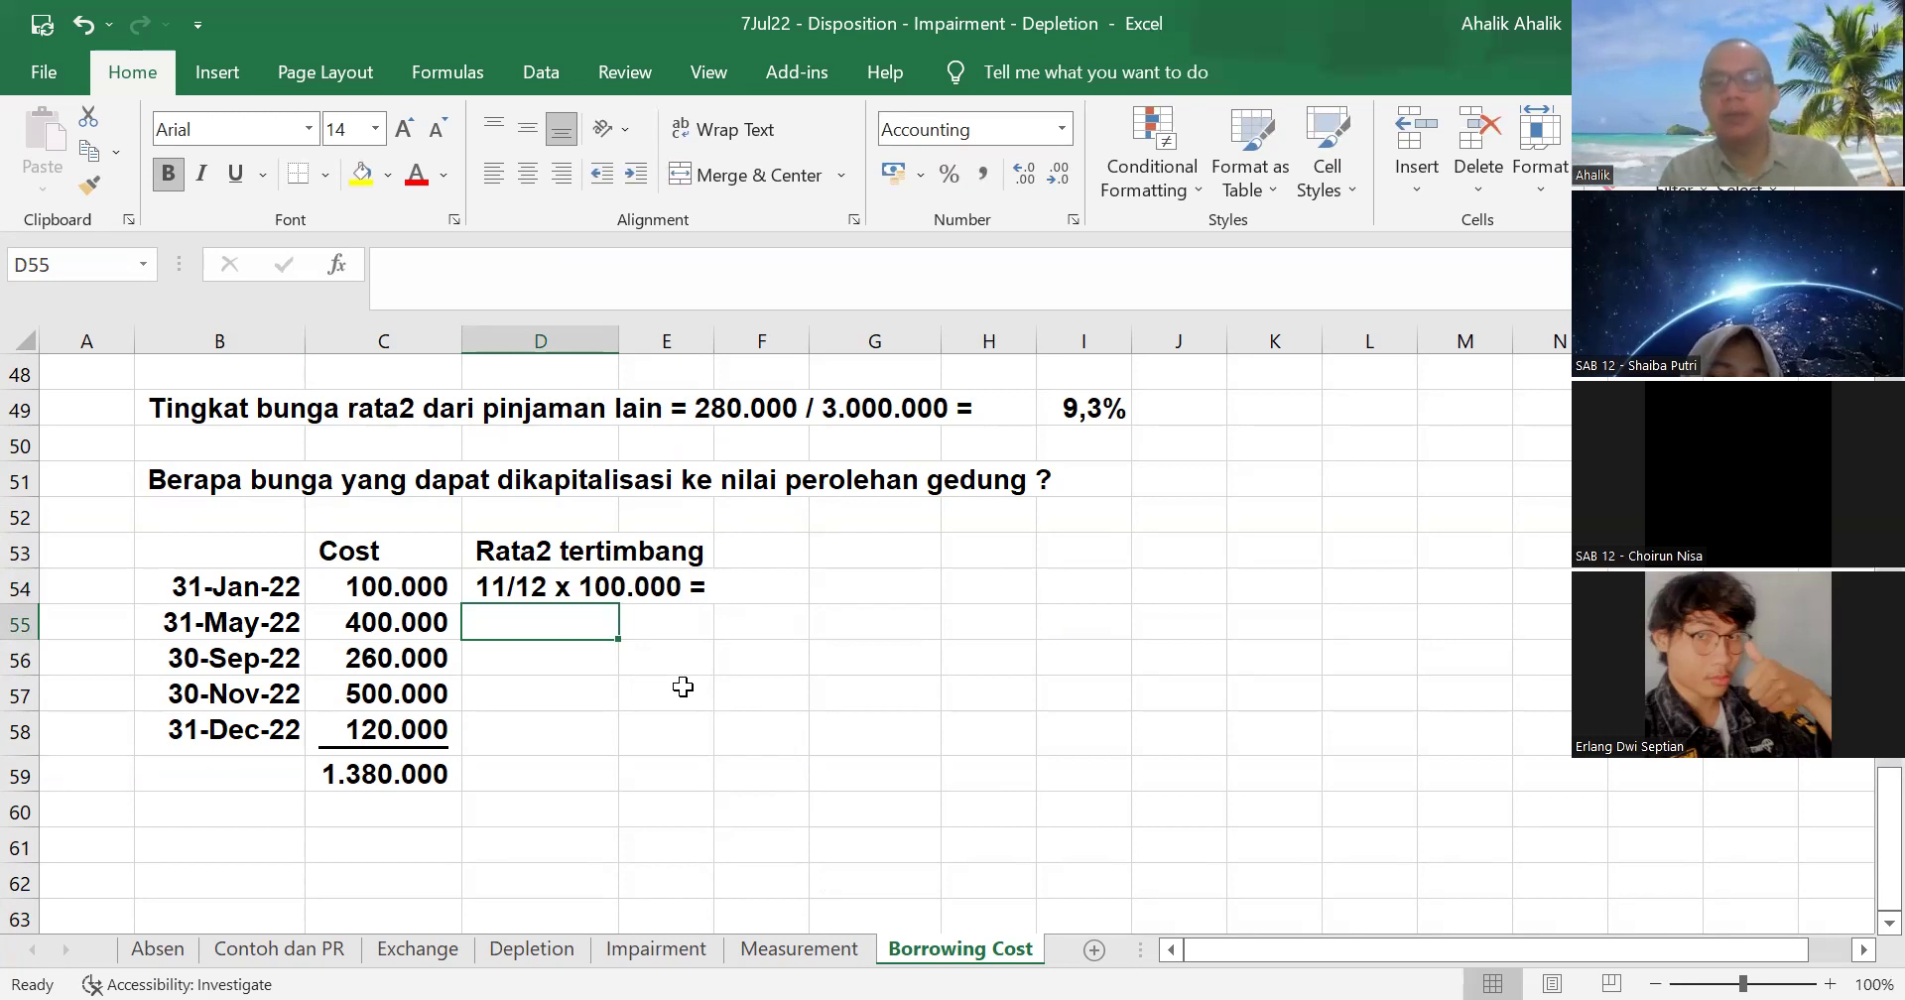
text(12 x 400)
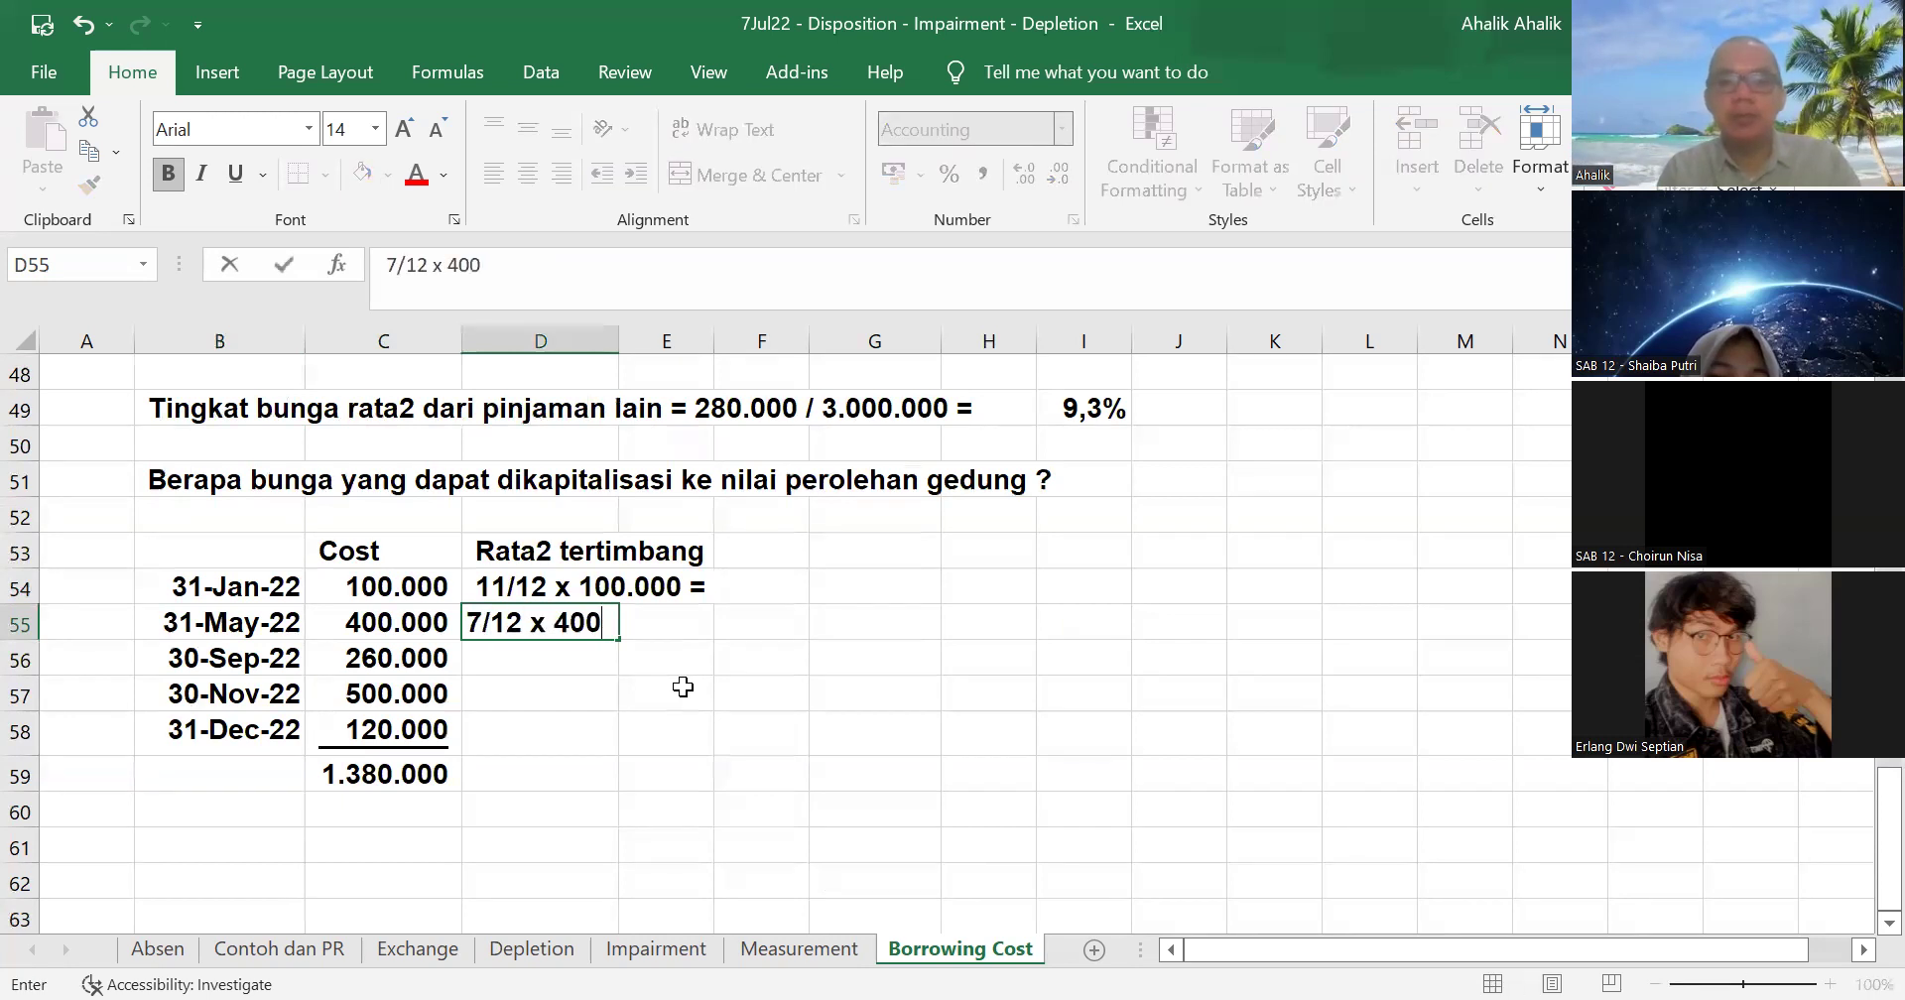
text(.000 =)
key(Return)
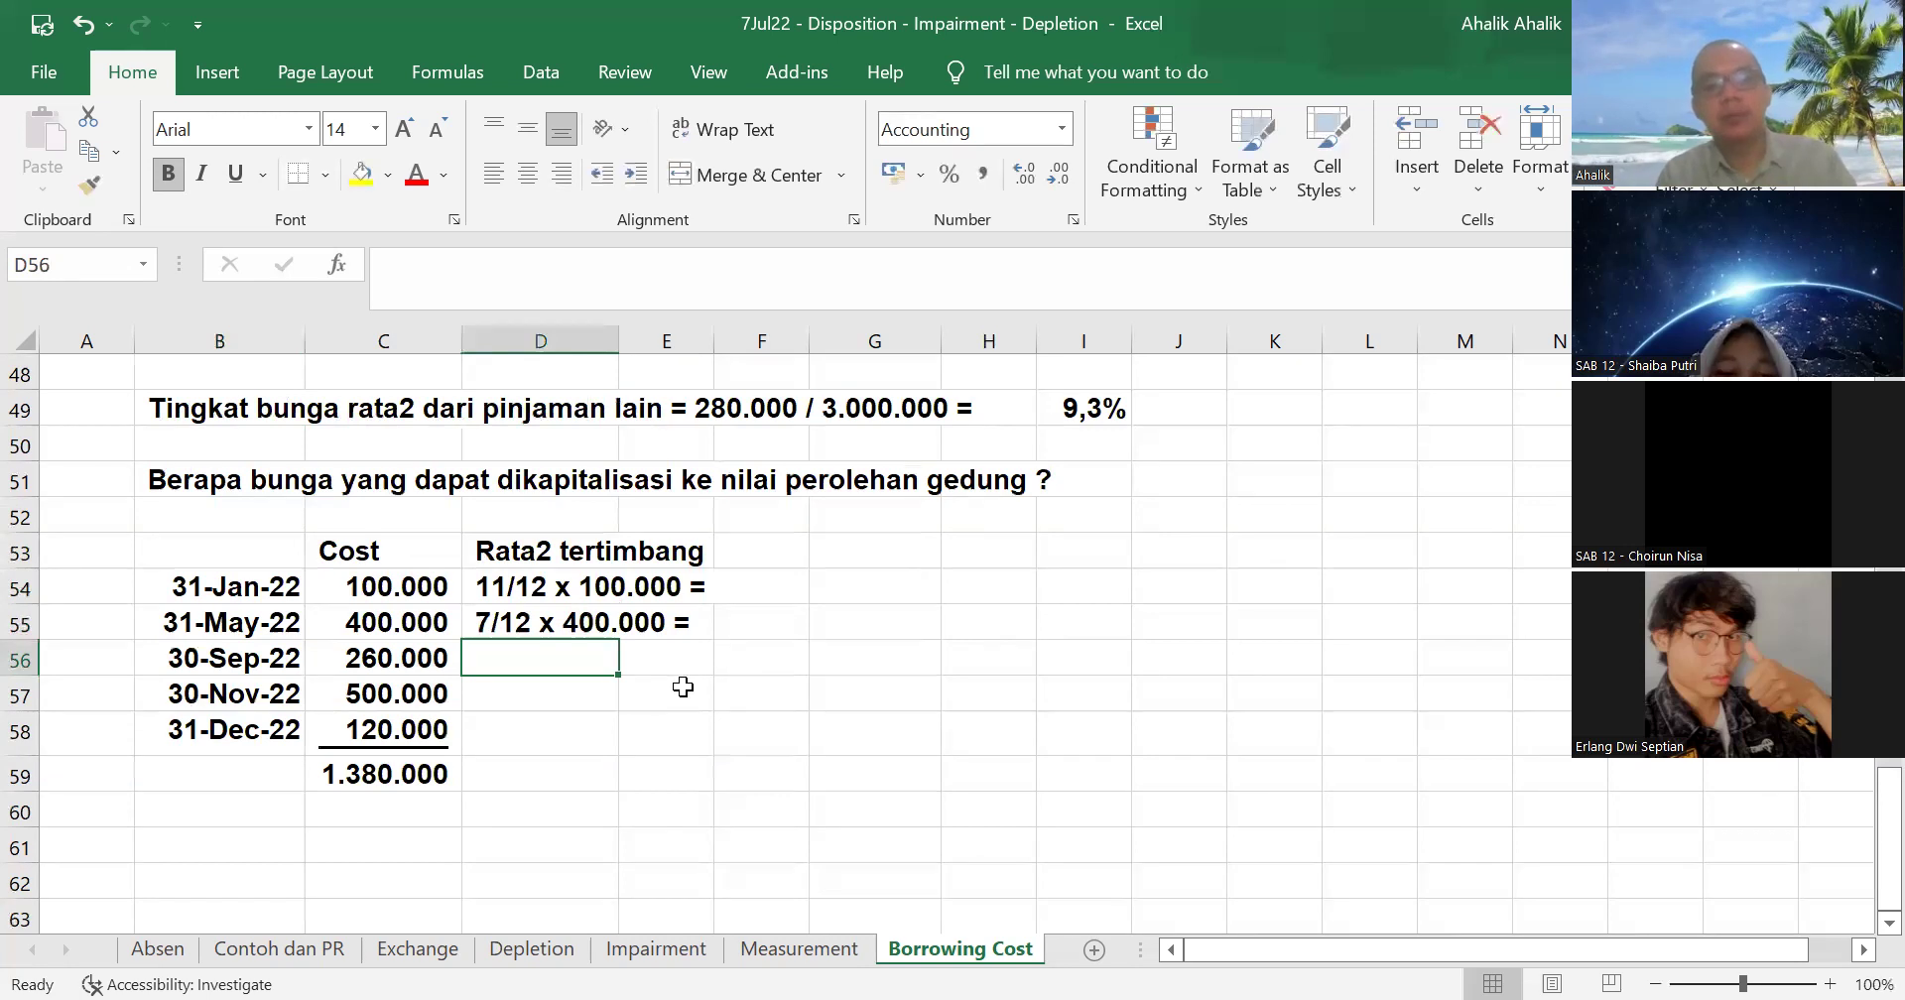
- Enter the weighting label "3/12 x 260.000 =" in D56 for the 30-Sep-22 expenditure
text(3/12 )
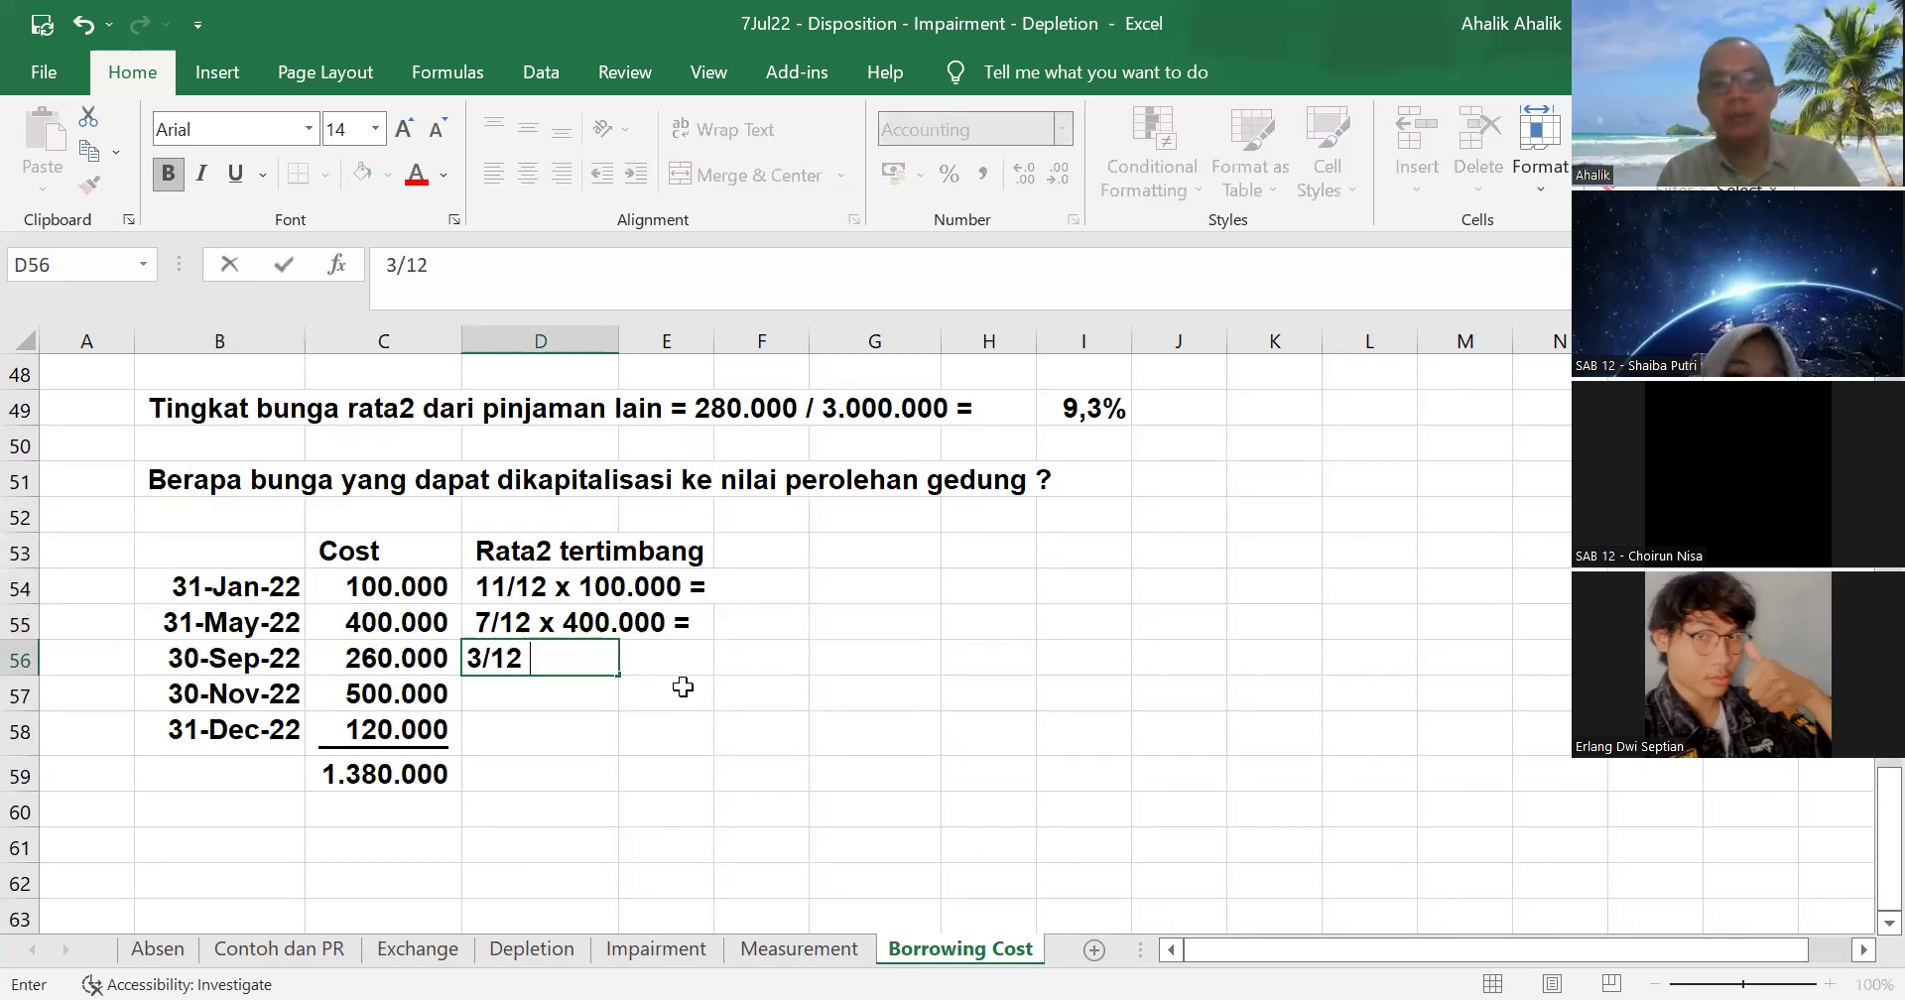
text(x 40)
key(BackSpace)
key(BackSpace)
text(260.000)
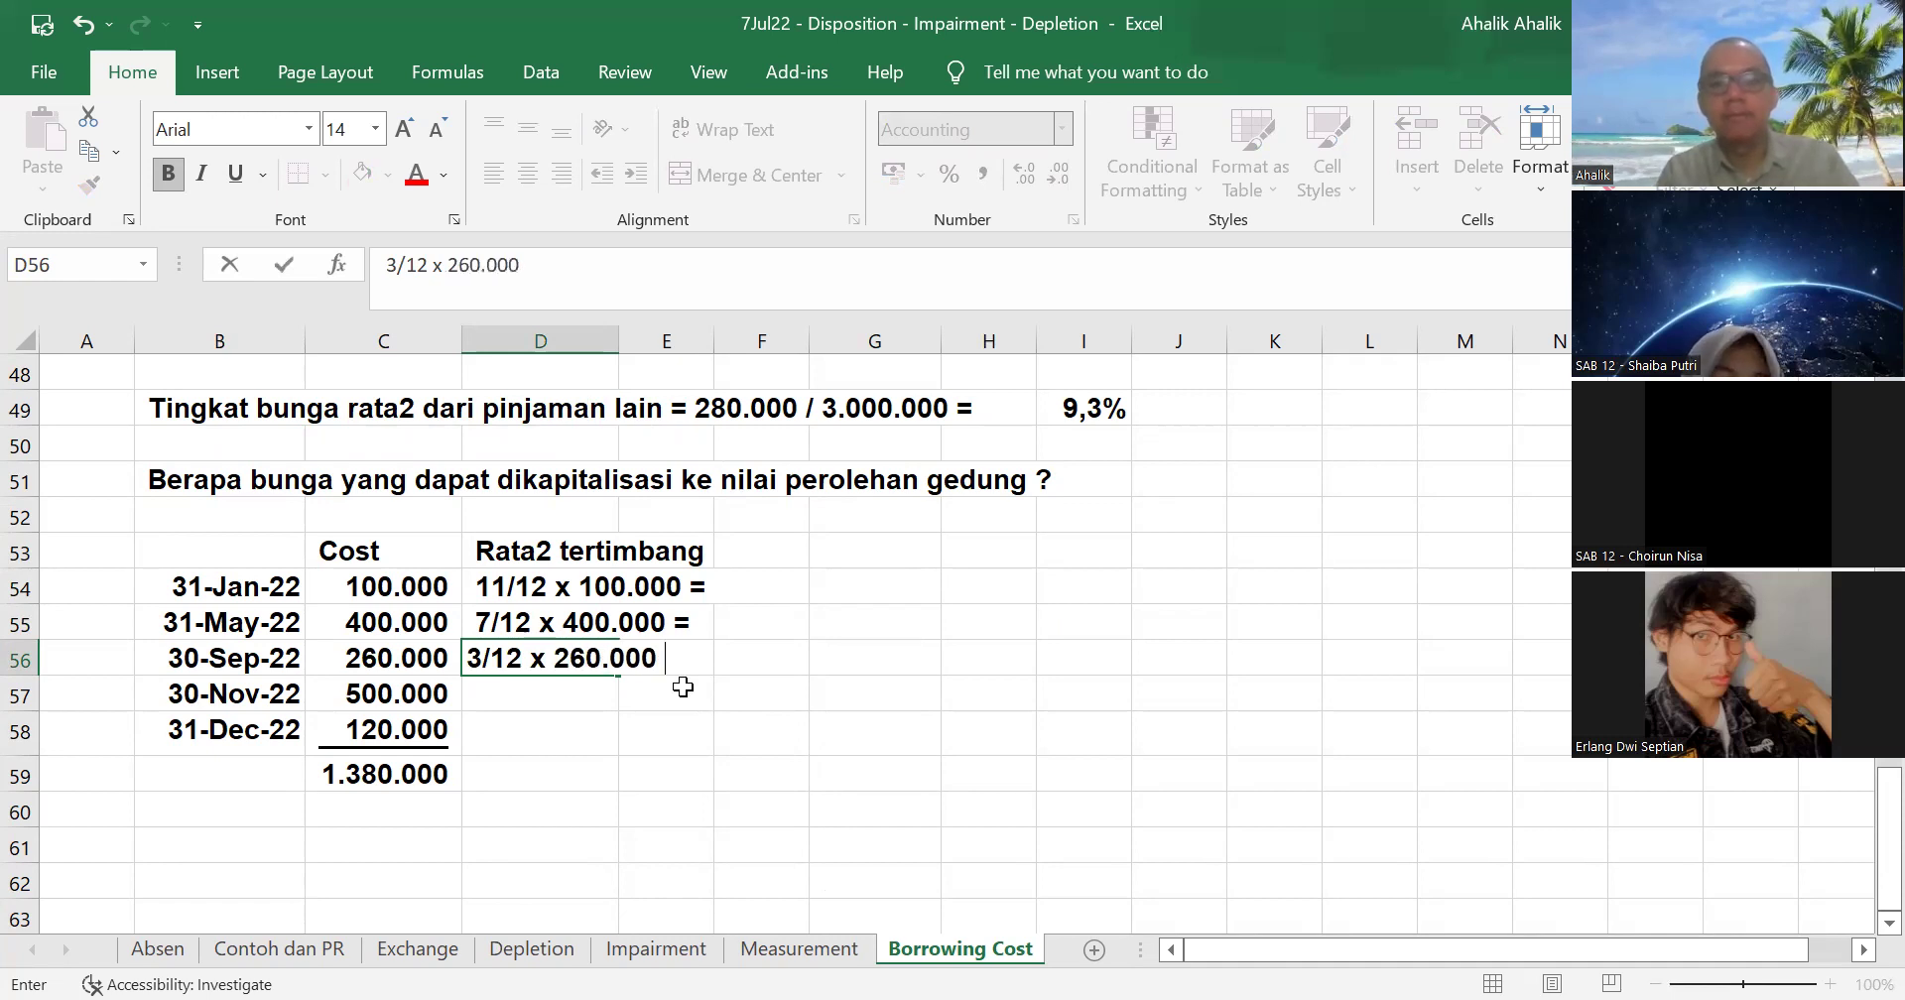
text( =)
key(Return)
- Enter the weighting labels "1/12 x 500.000 =" in D57 and "0/12 x 120.000 =" in D58
text(1/12)
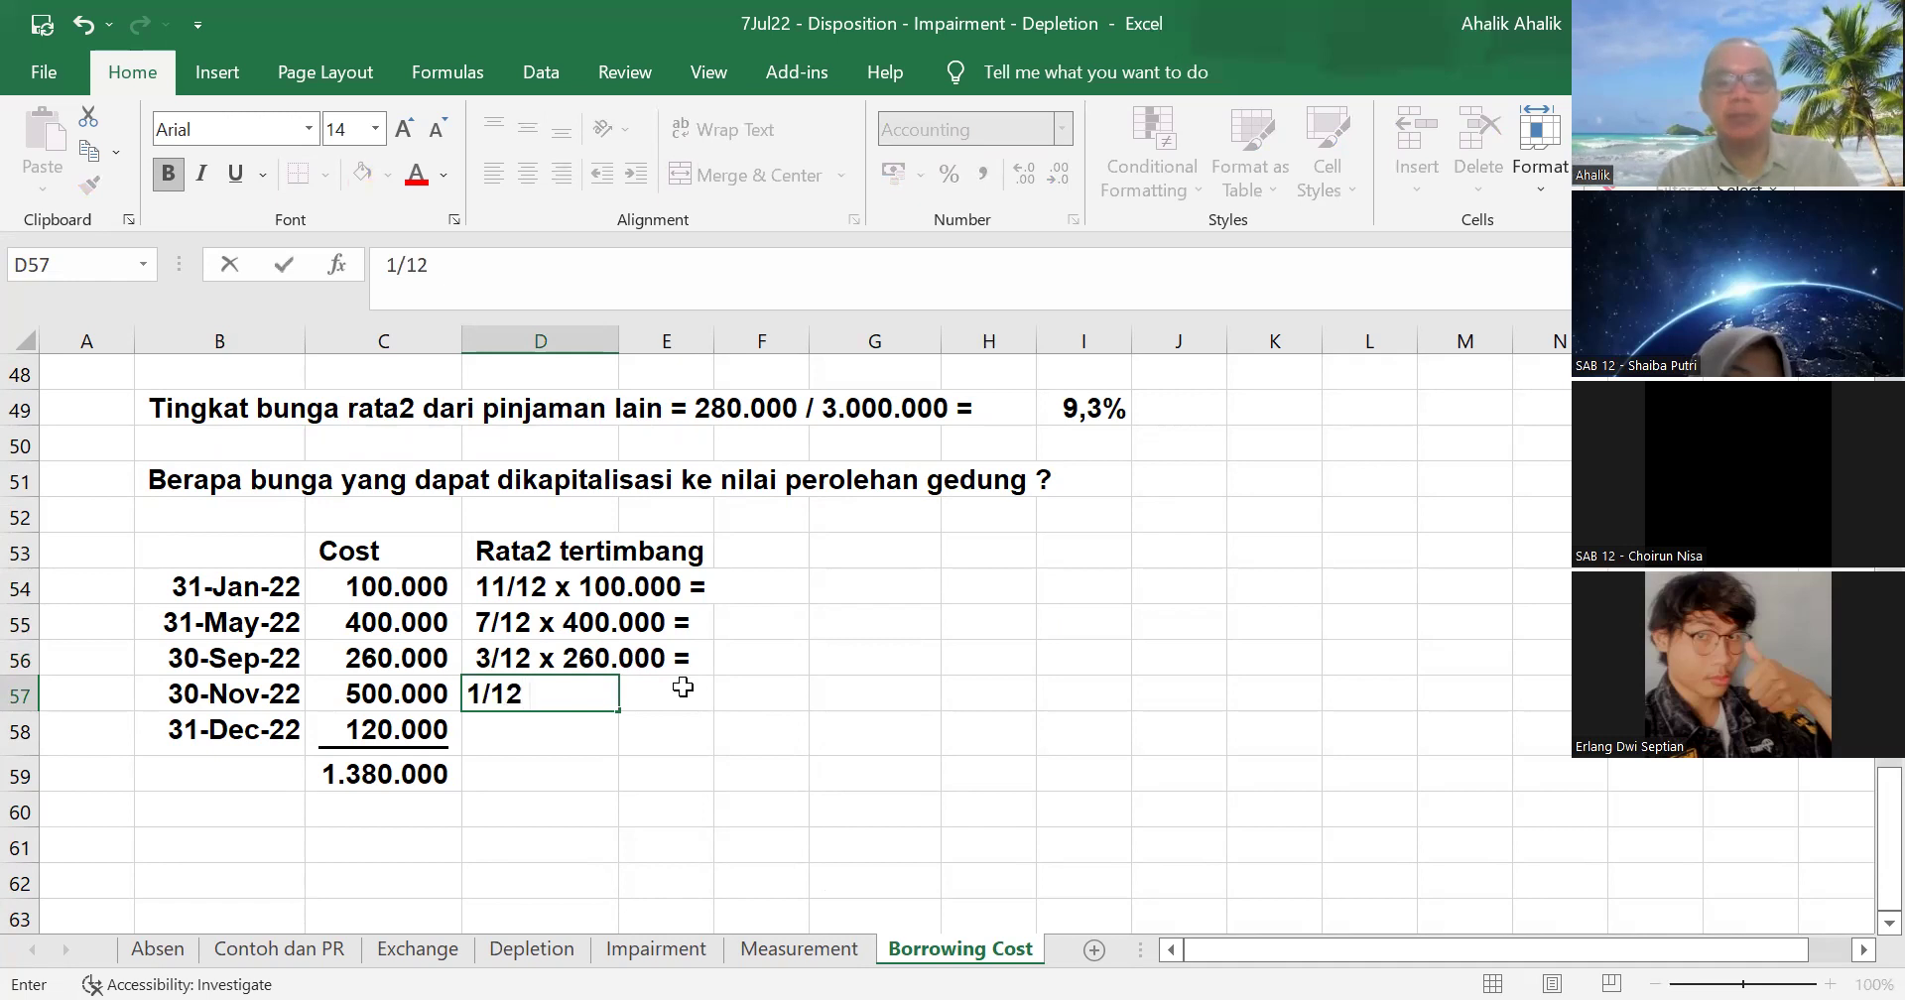
text( x 5)
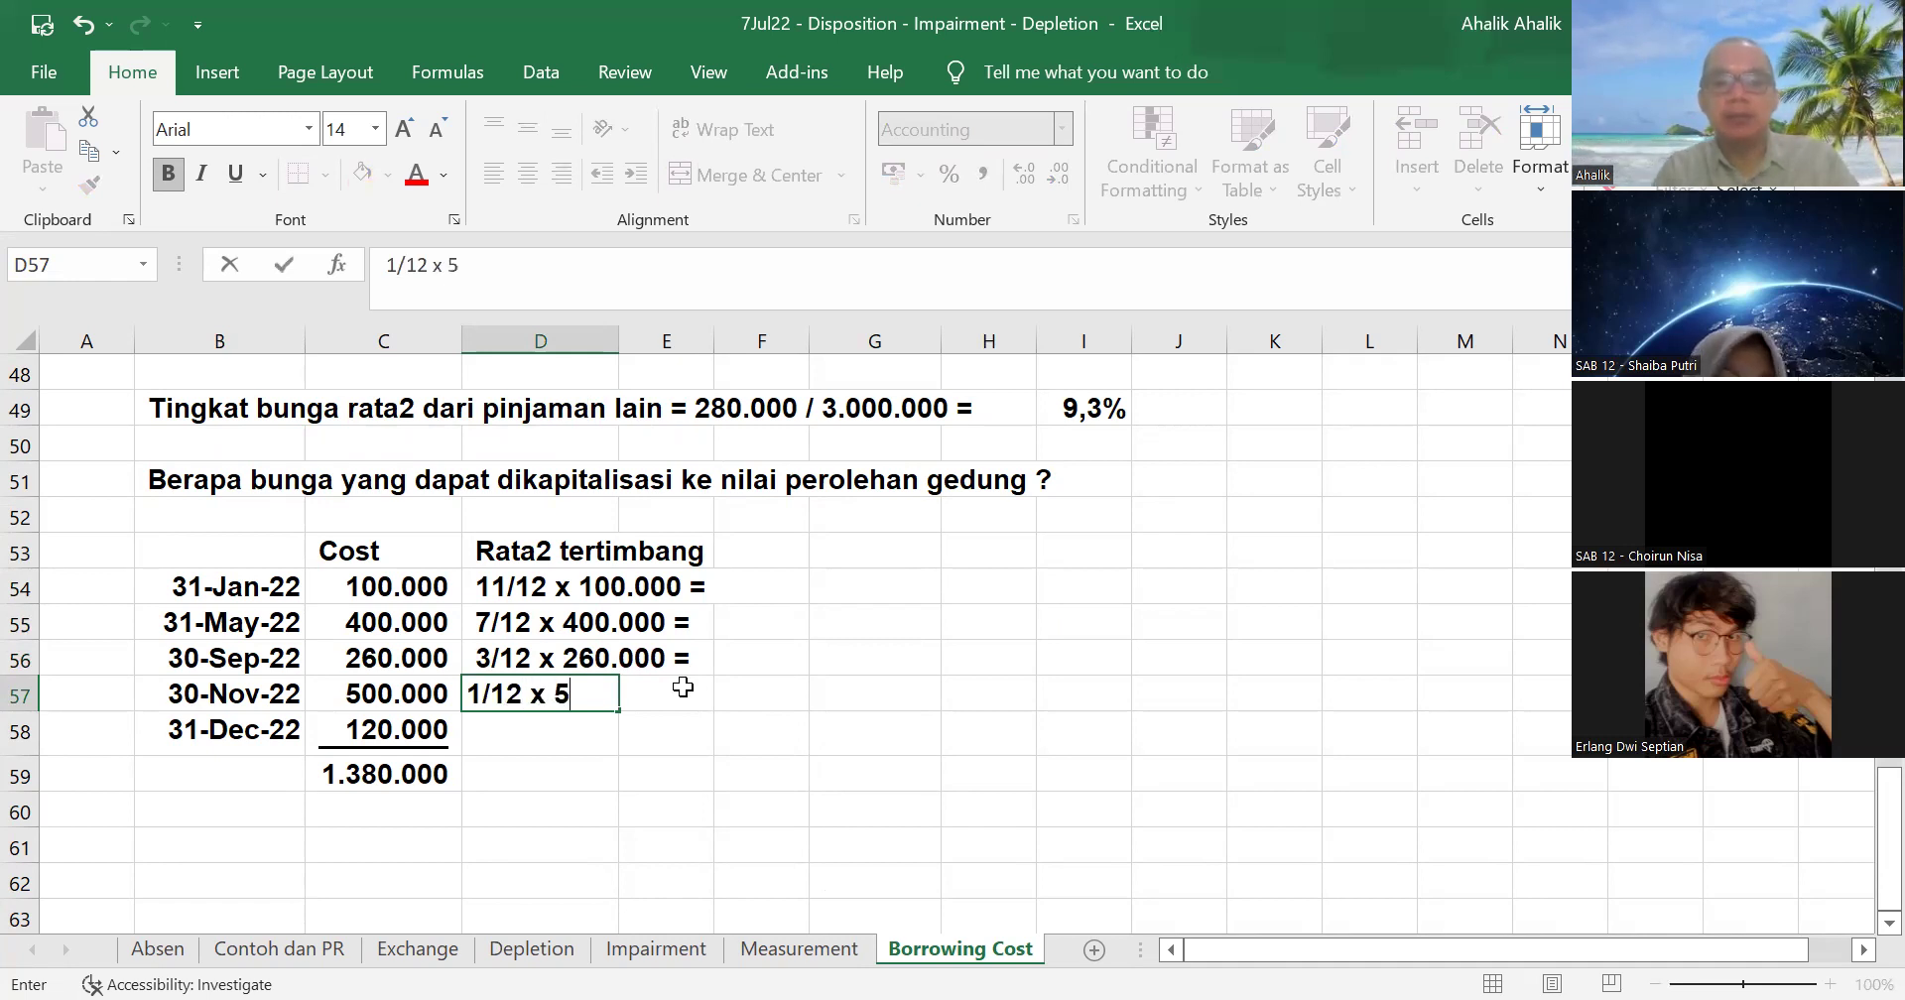
text(00.000 =)
key(Return)
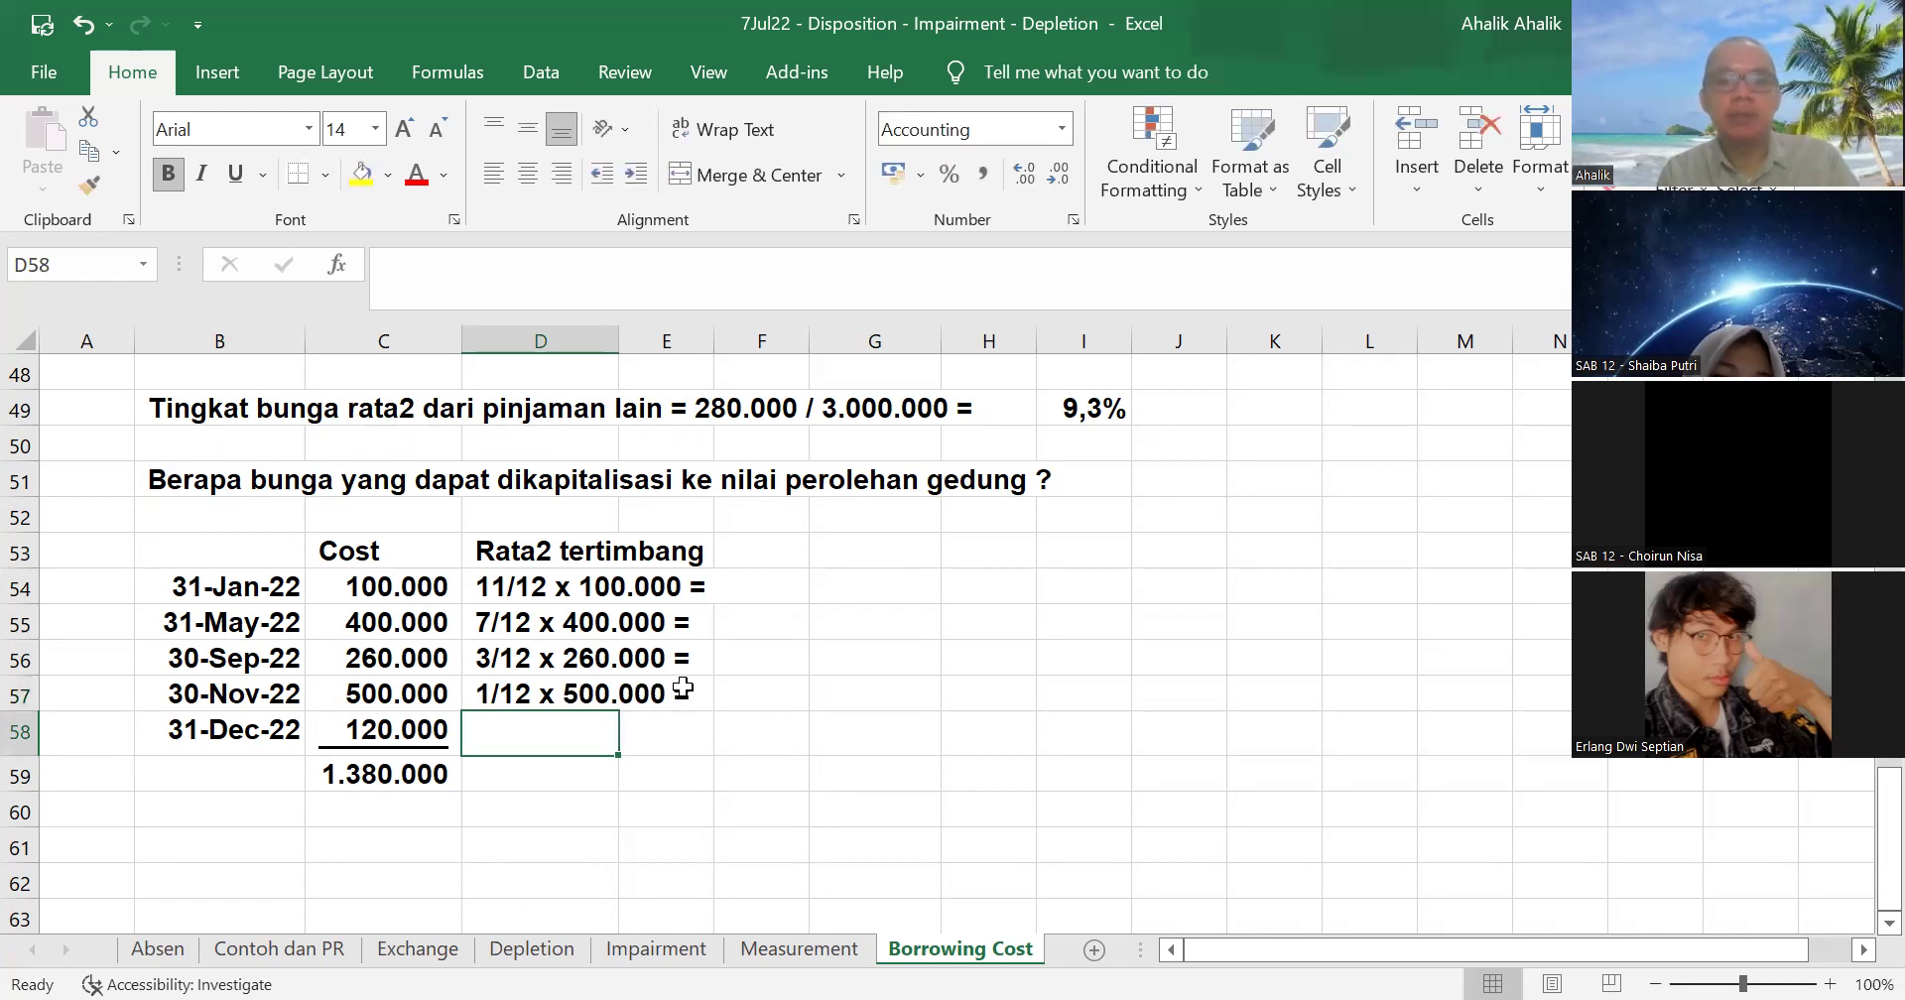
text(0/12 x 120.000 =)
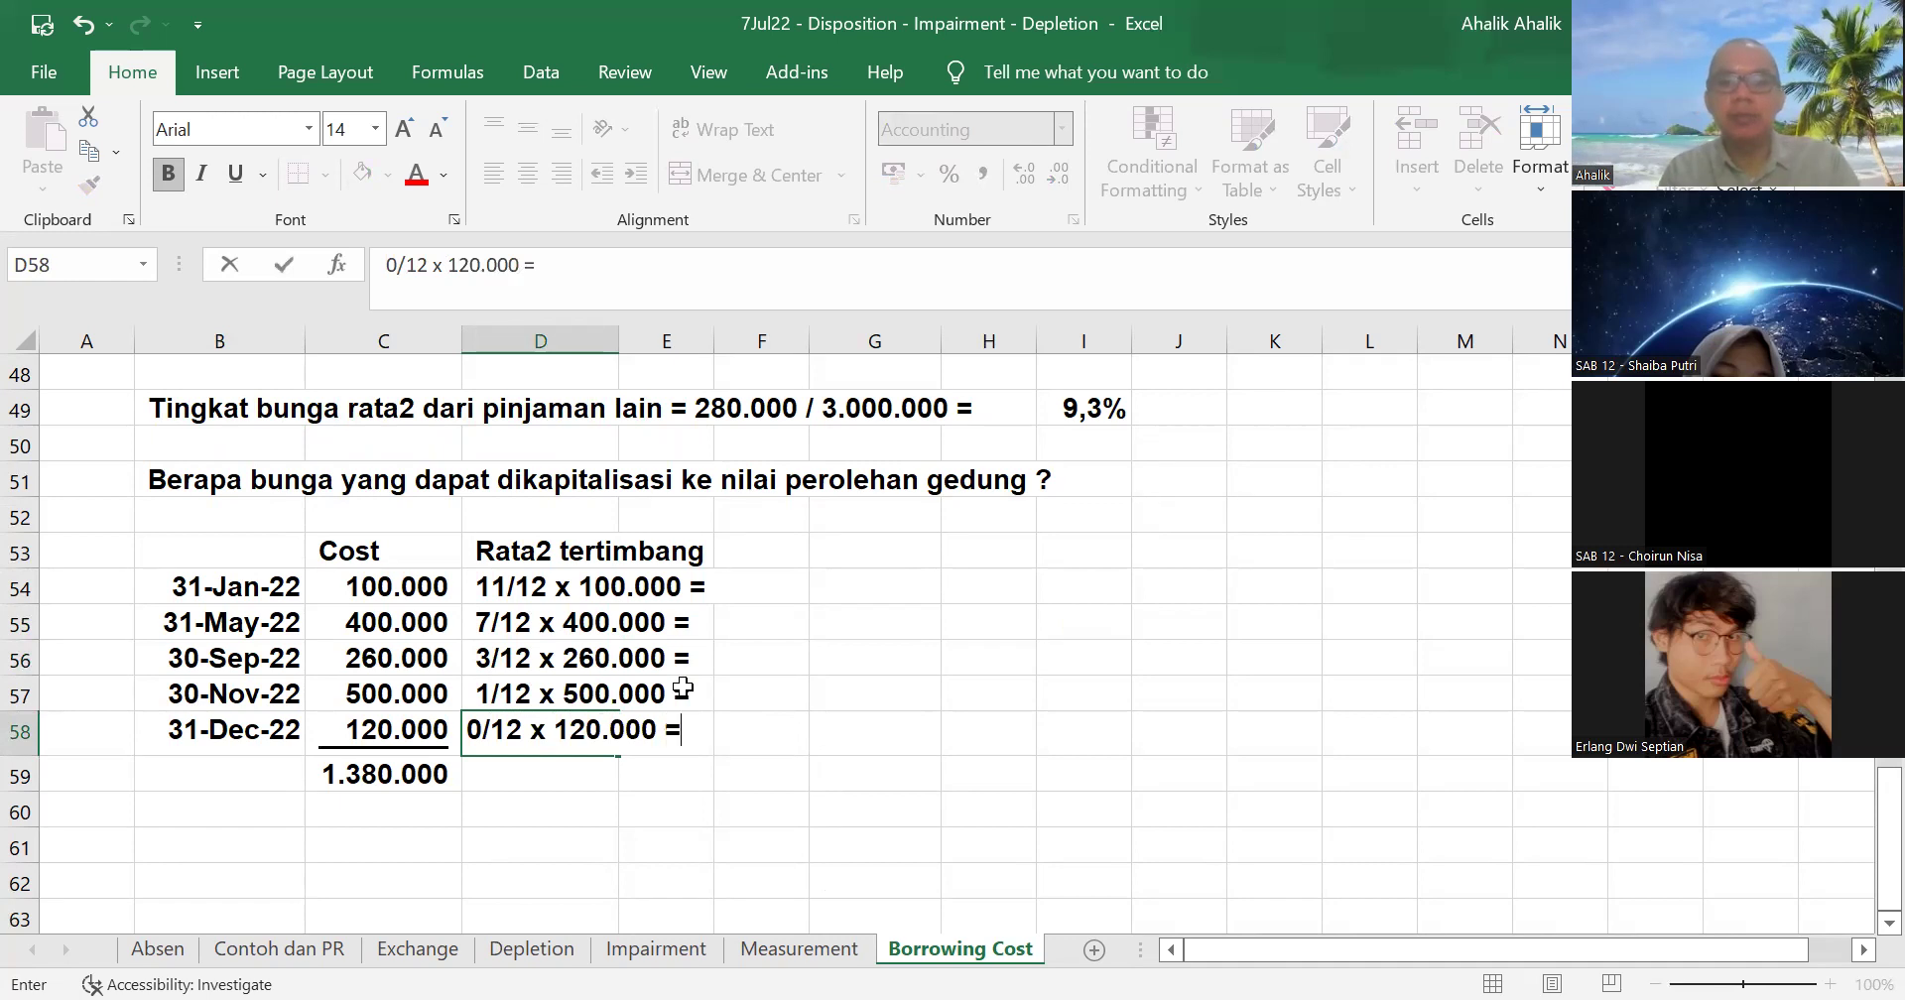
key(Right)
- Calculate the weighted January expenditure in G54 with the formula =11/12*C54
key(Right)
key(Up)
key(Up)
key(Up)
key(Up)
key(Right)
text(=11/12*)
click(431, 587)
key(Return)
- Calculate the weighted May and September expenditures with =7/12*C55 in G55 and =3/12*C56 in G56
text(=7/12)
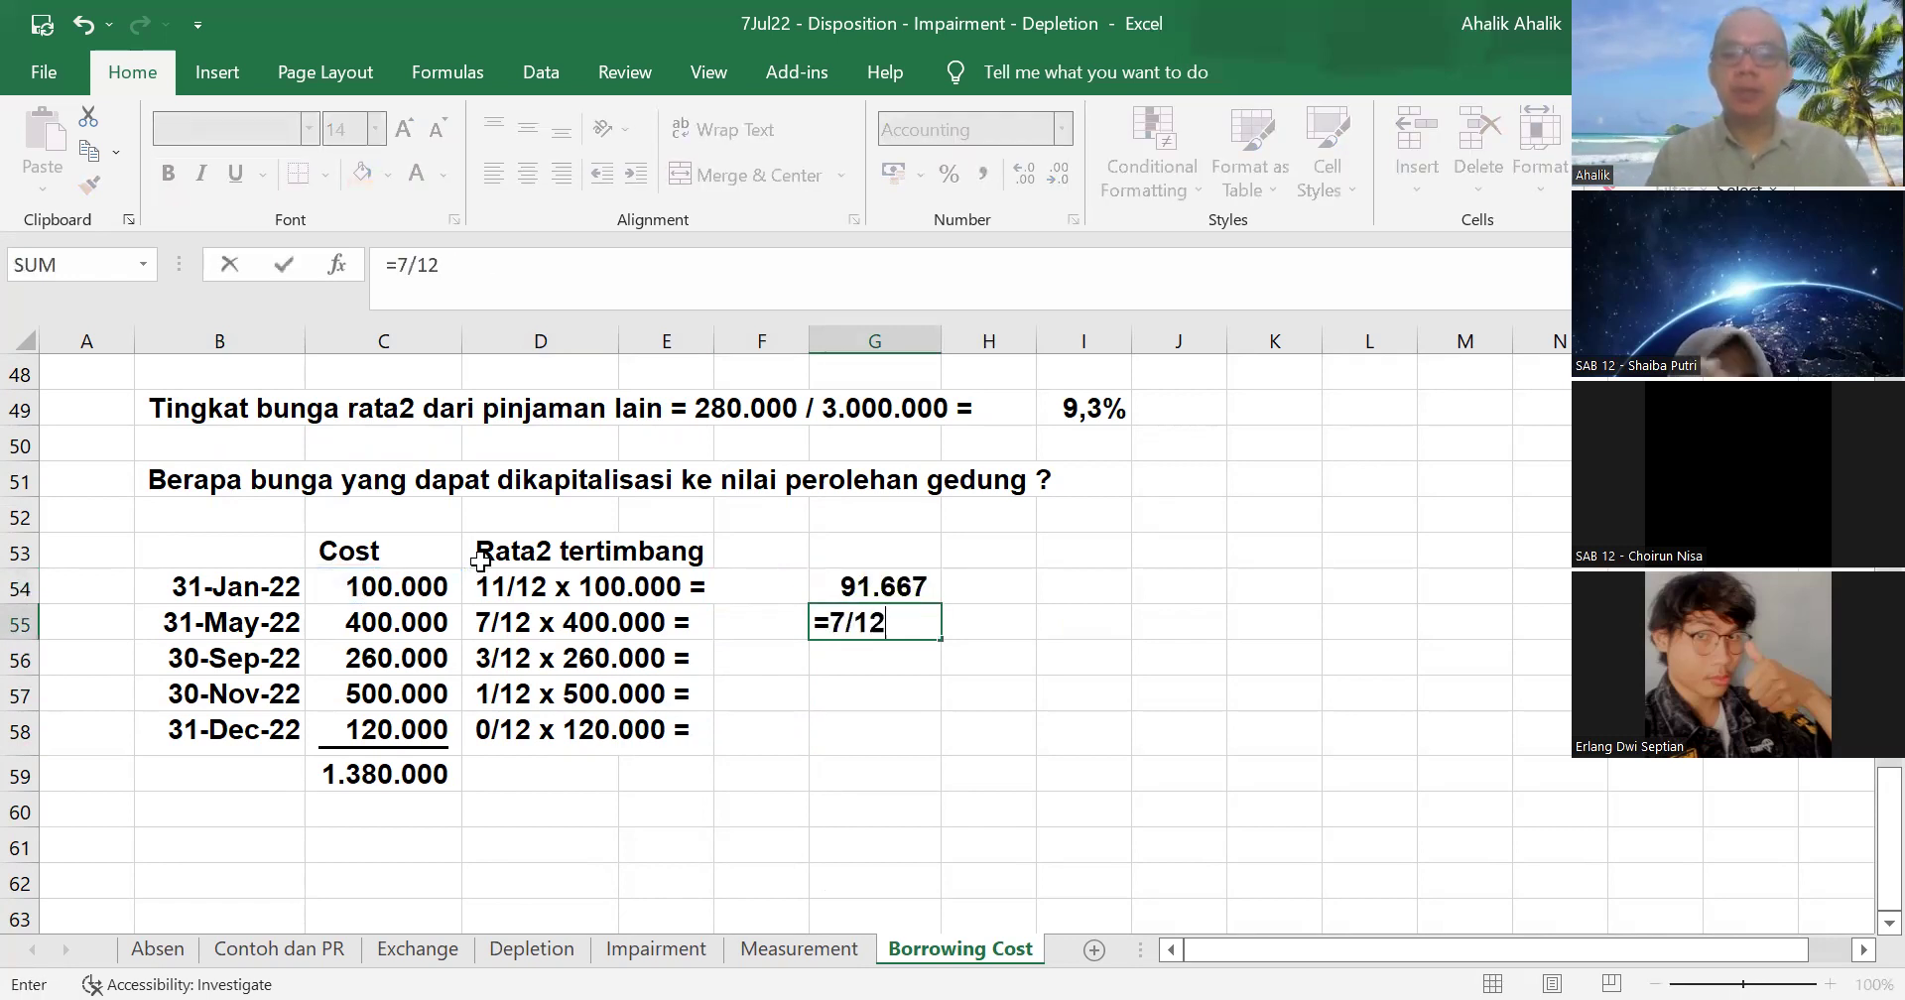
text(*)
click(420, 622)
key(Return)
text(=3/12*)
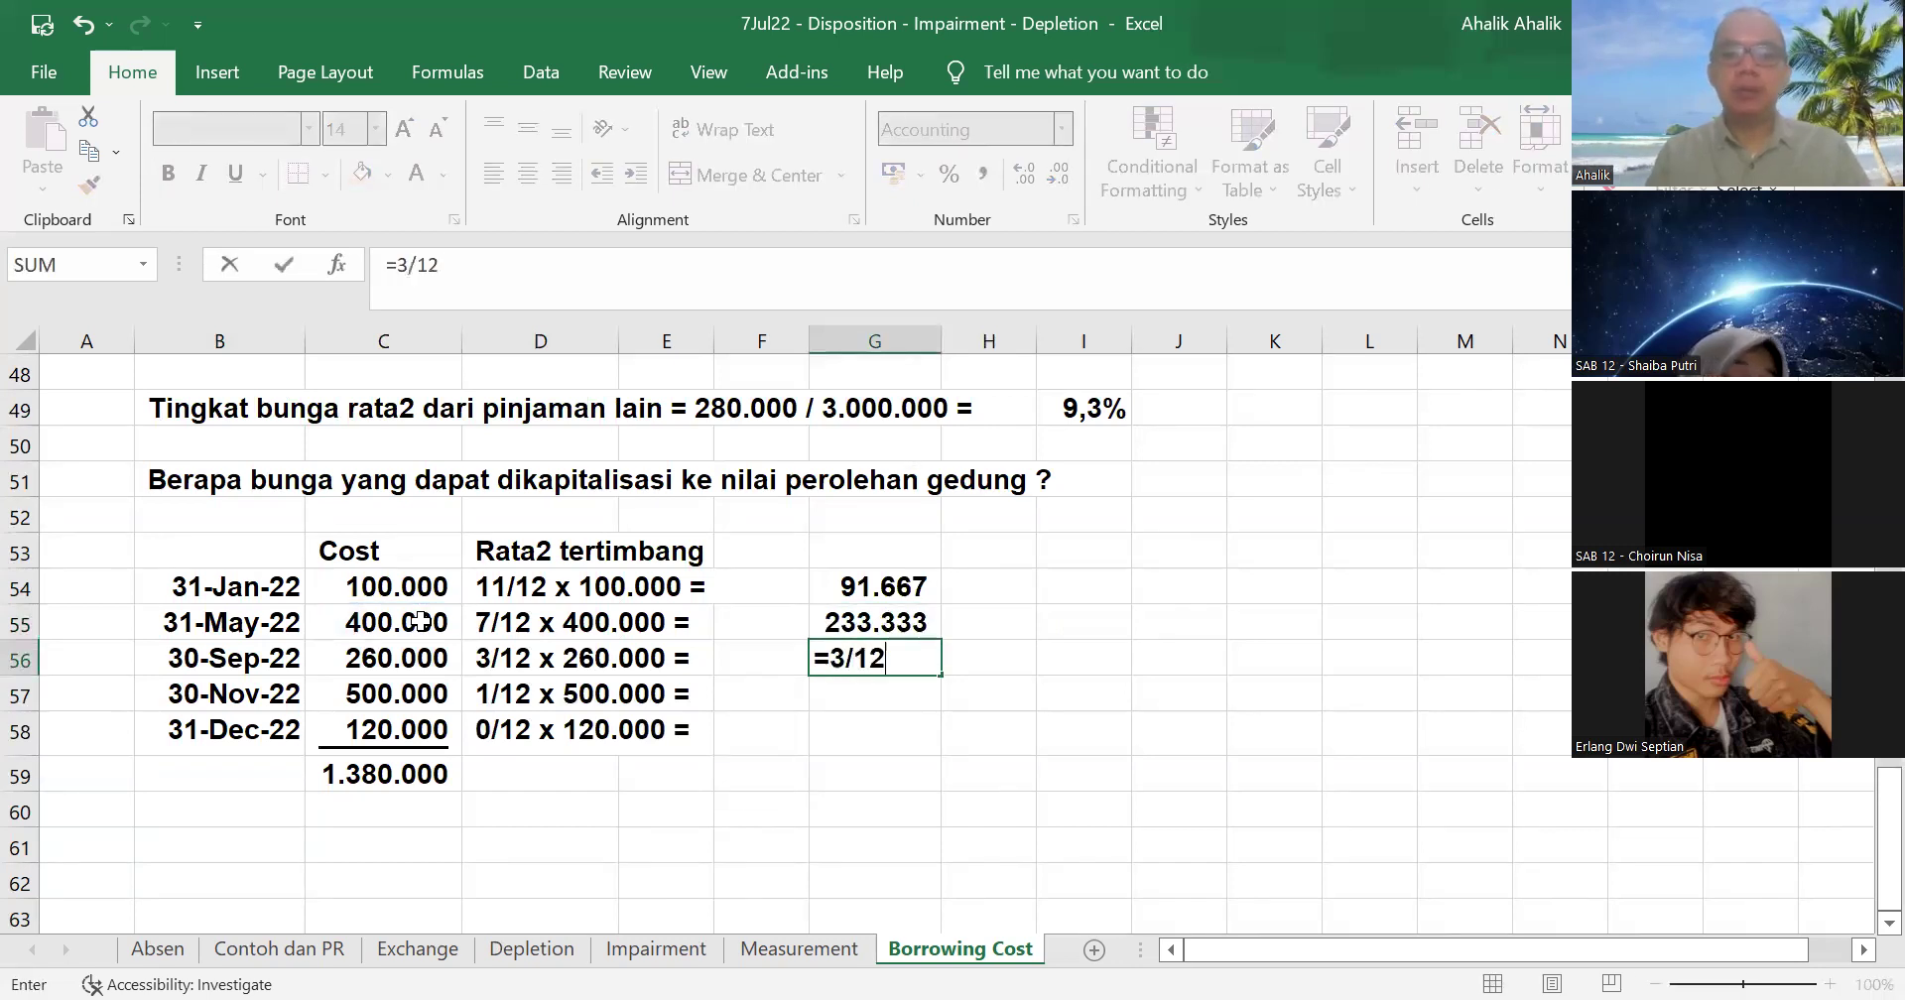
click(428, 659)
key(Return)
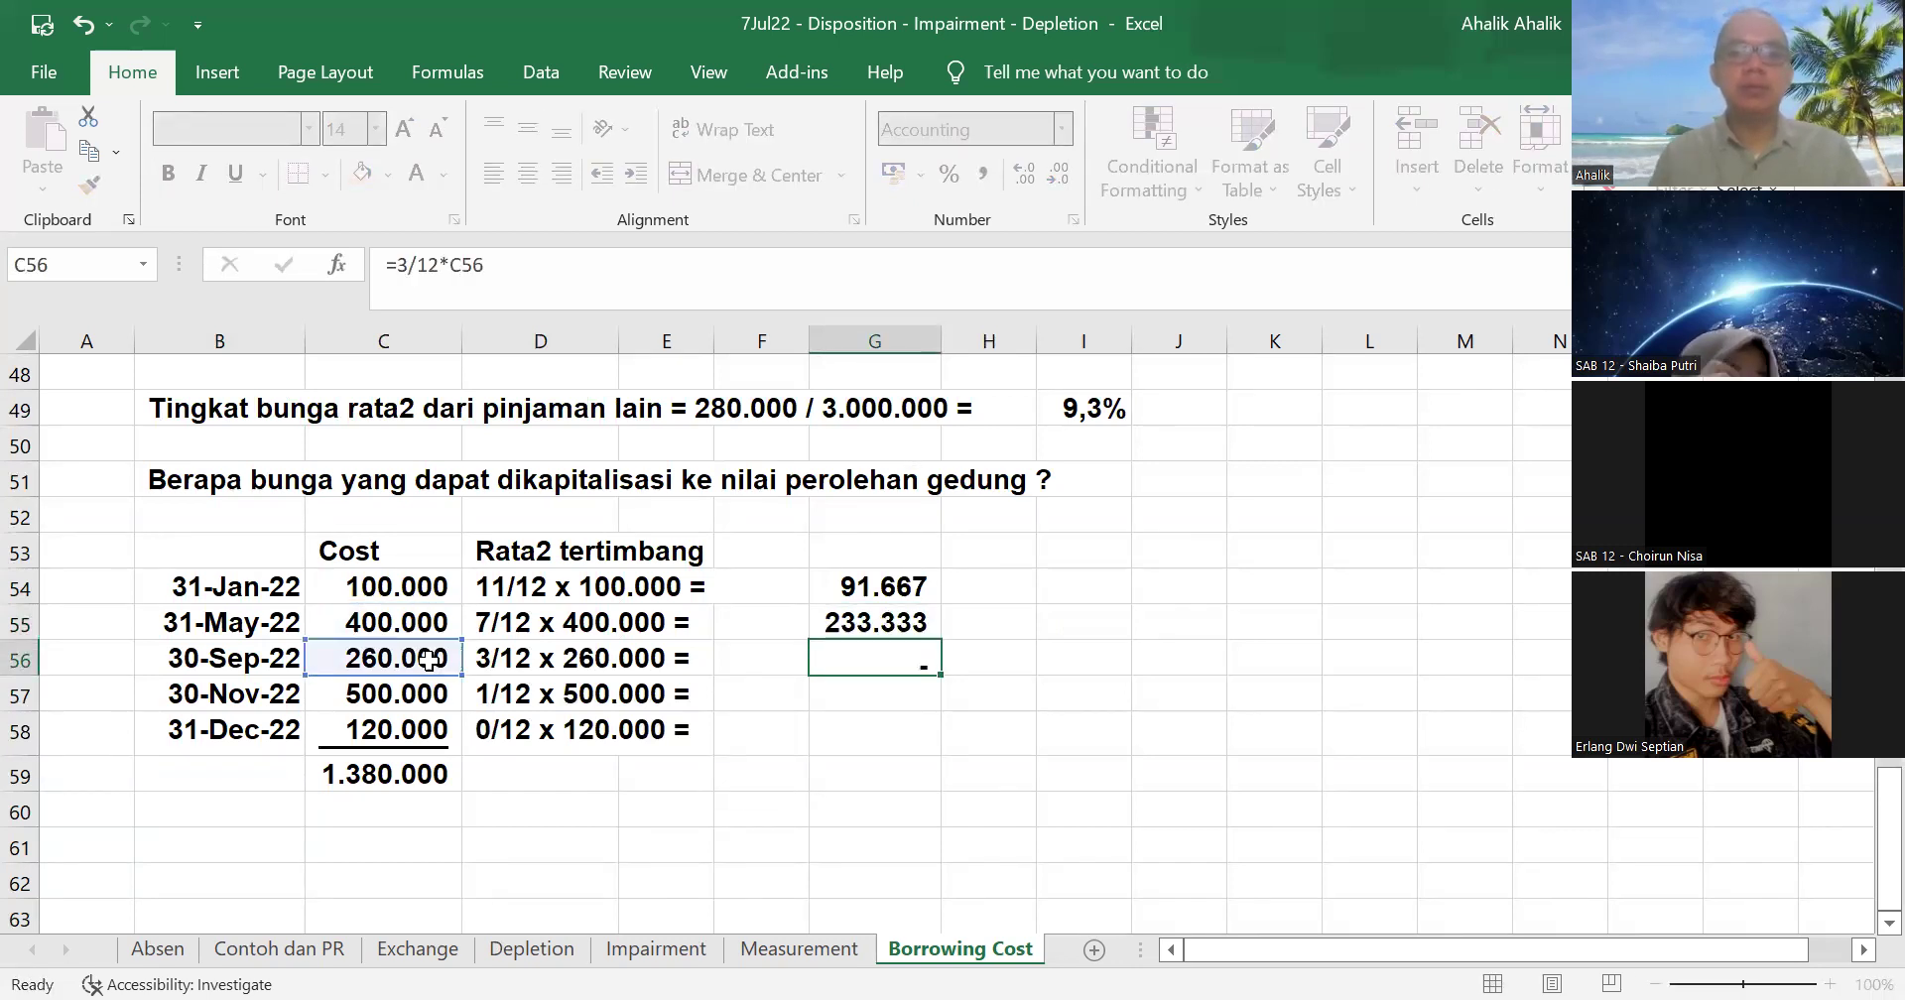
- Calculate the weighted November and December expenditures with =1/12*C57 in G57 and =0/12*C58 in G58
text(=1/12)
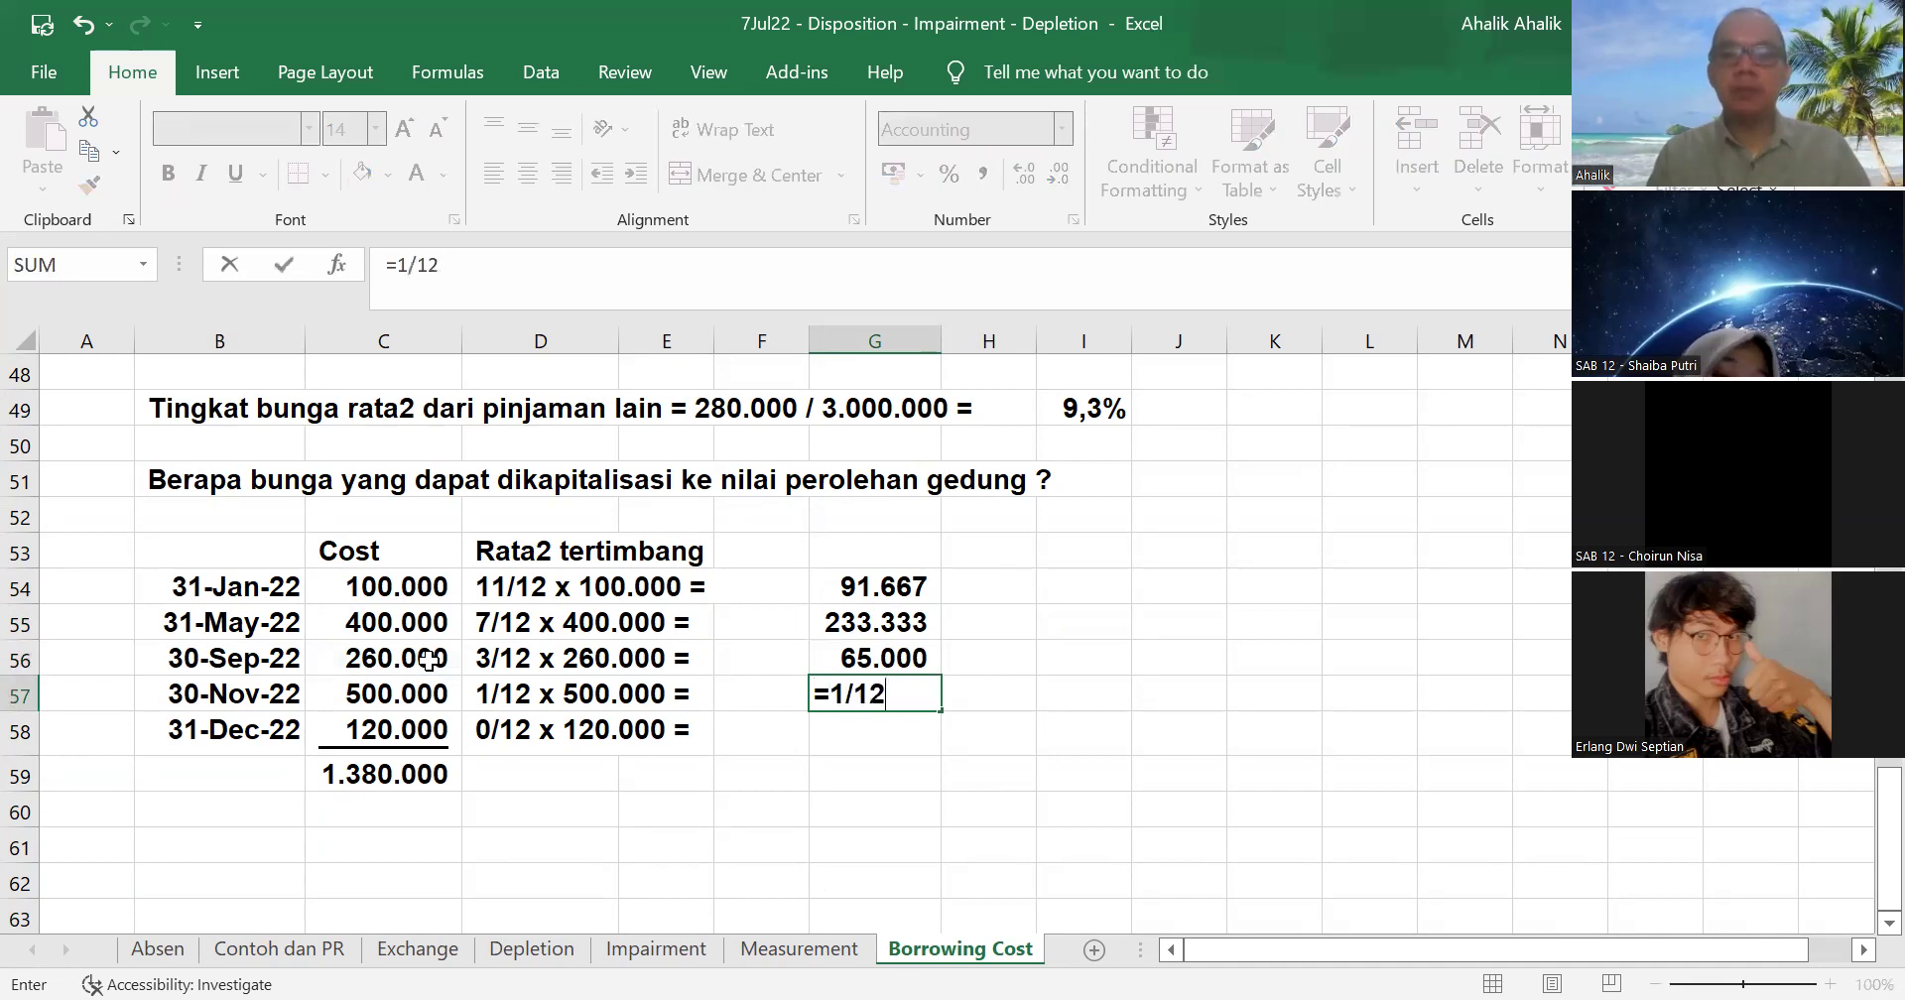
text(*)
click(426, 696)
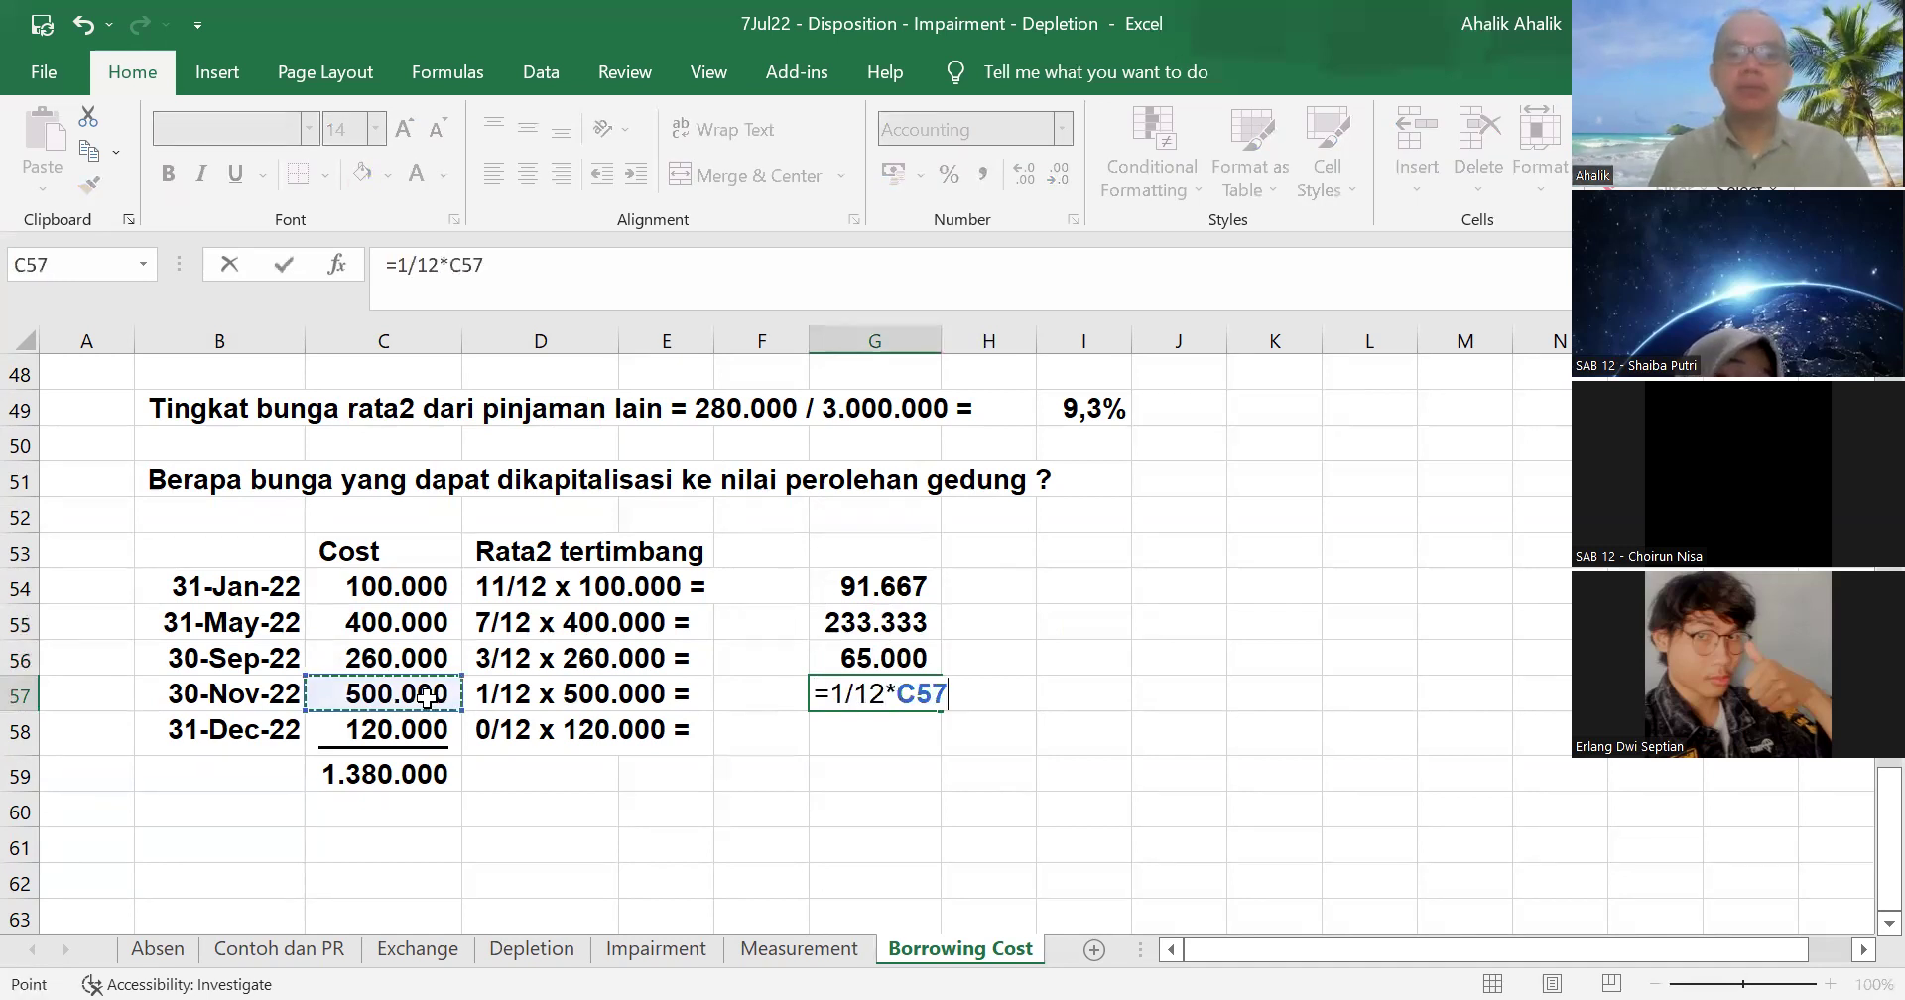
key(Return)
text(=0/12)
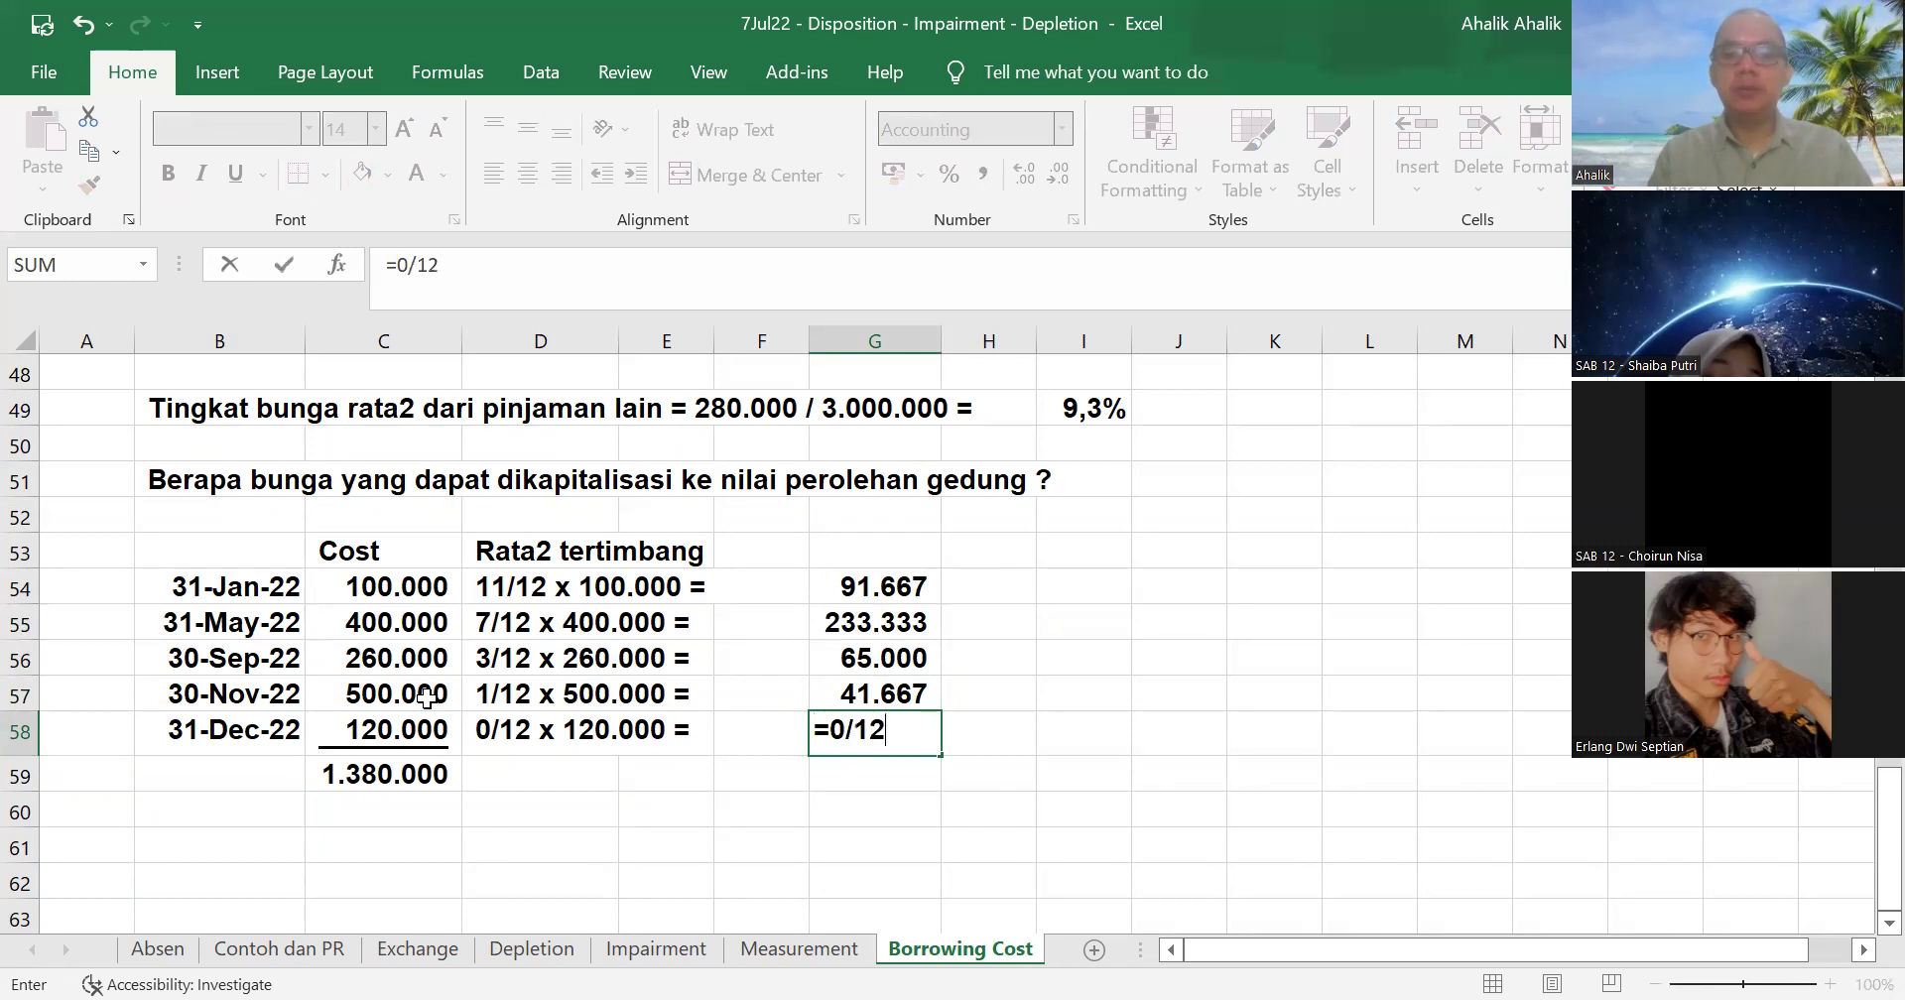
text(*)
click(424, 724)
key(Return)
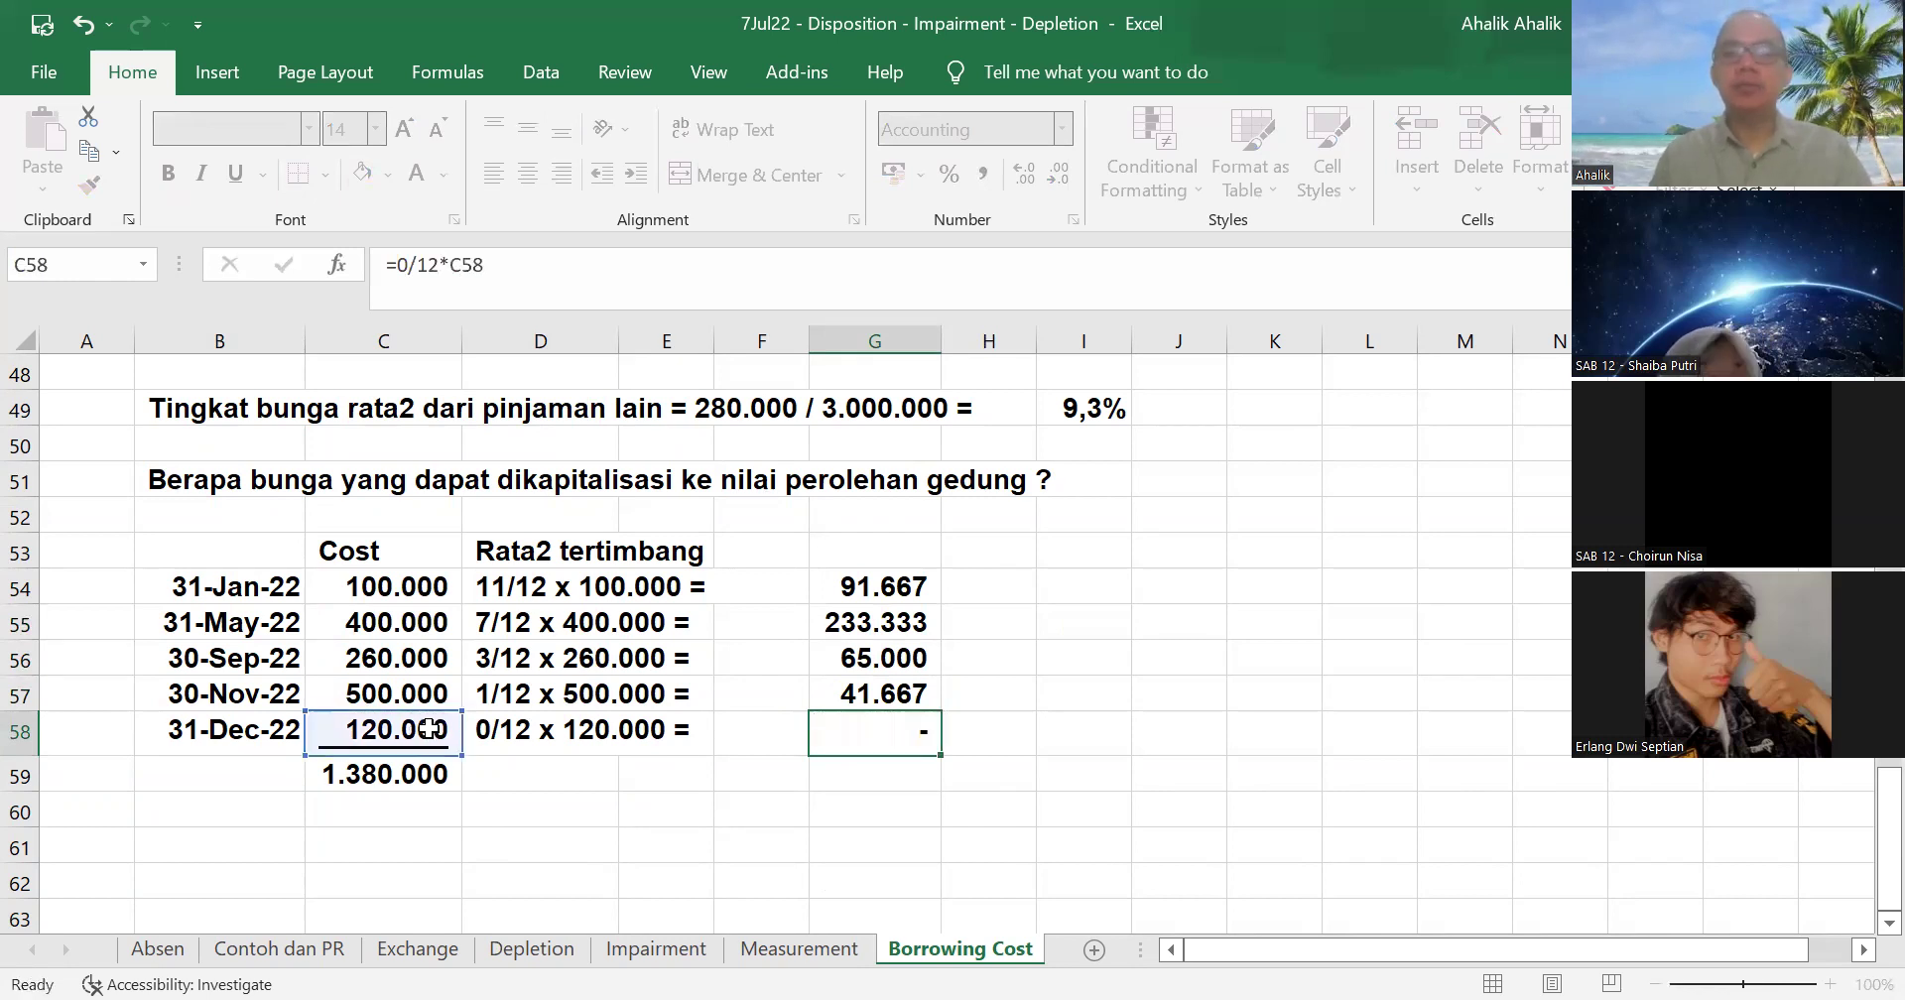
- Underline G58 and total the weighted expenditures in G59 with the formula =SUM(G54:G58)
click(860, 719)
key(ctrl+u)
click(875, 780)
text(=)
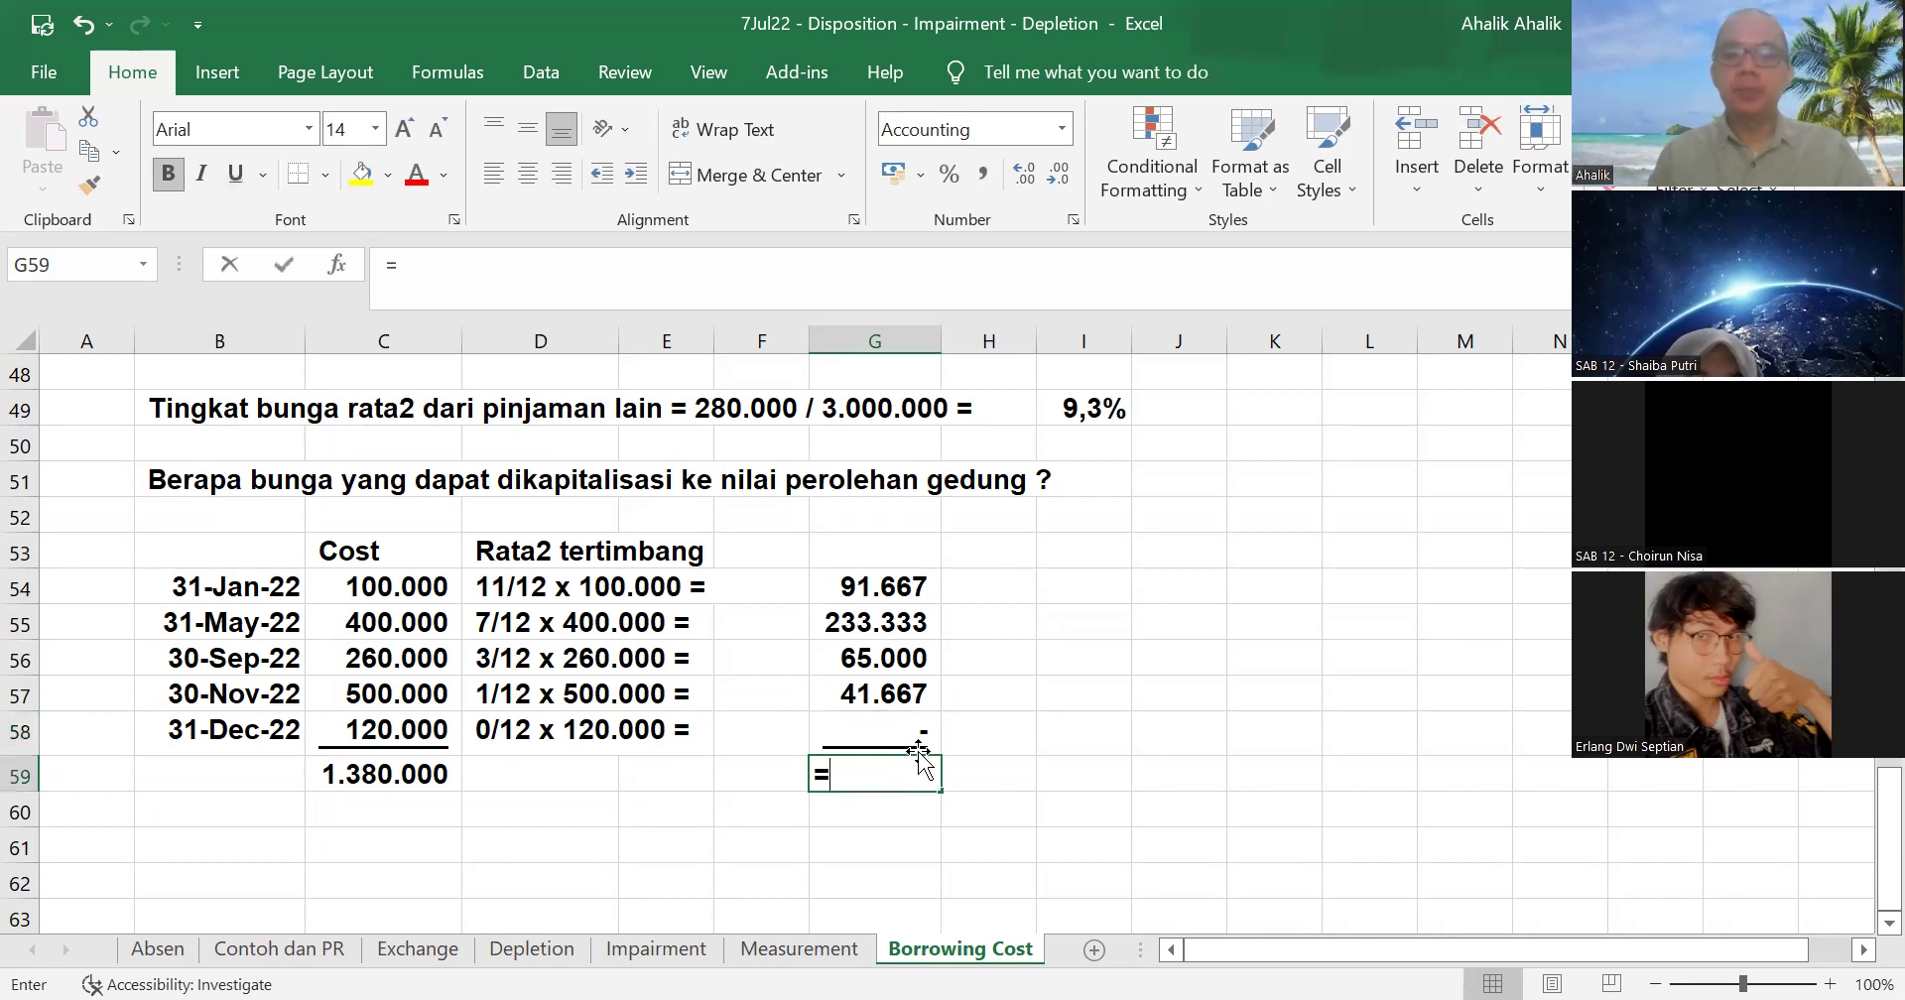
text(sum()
click(886, 594)
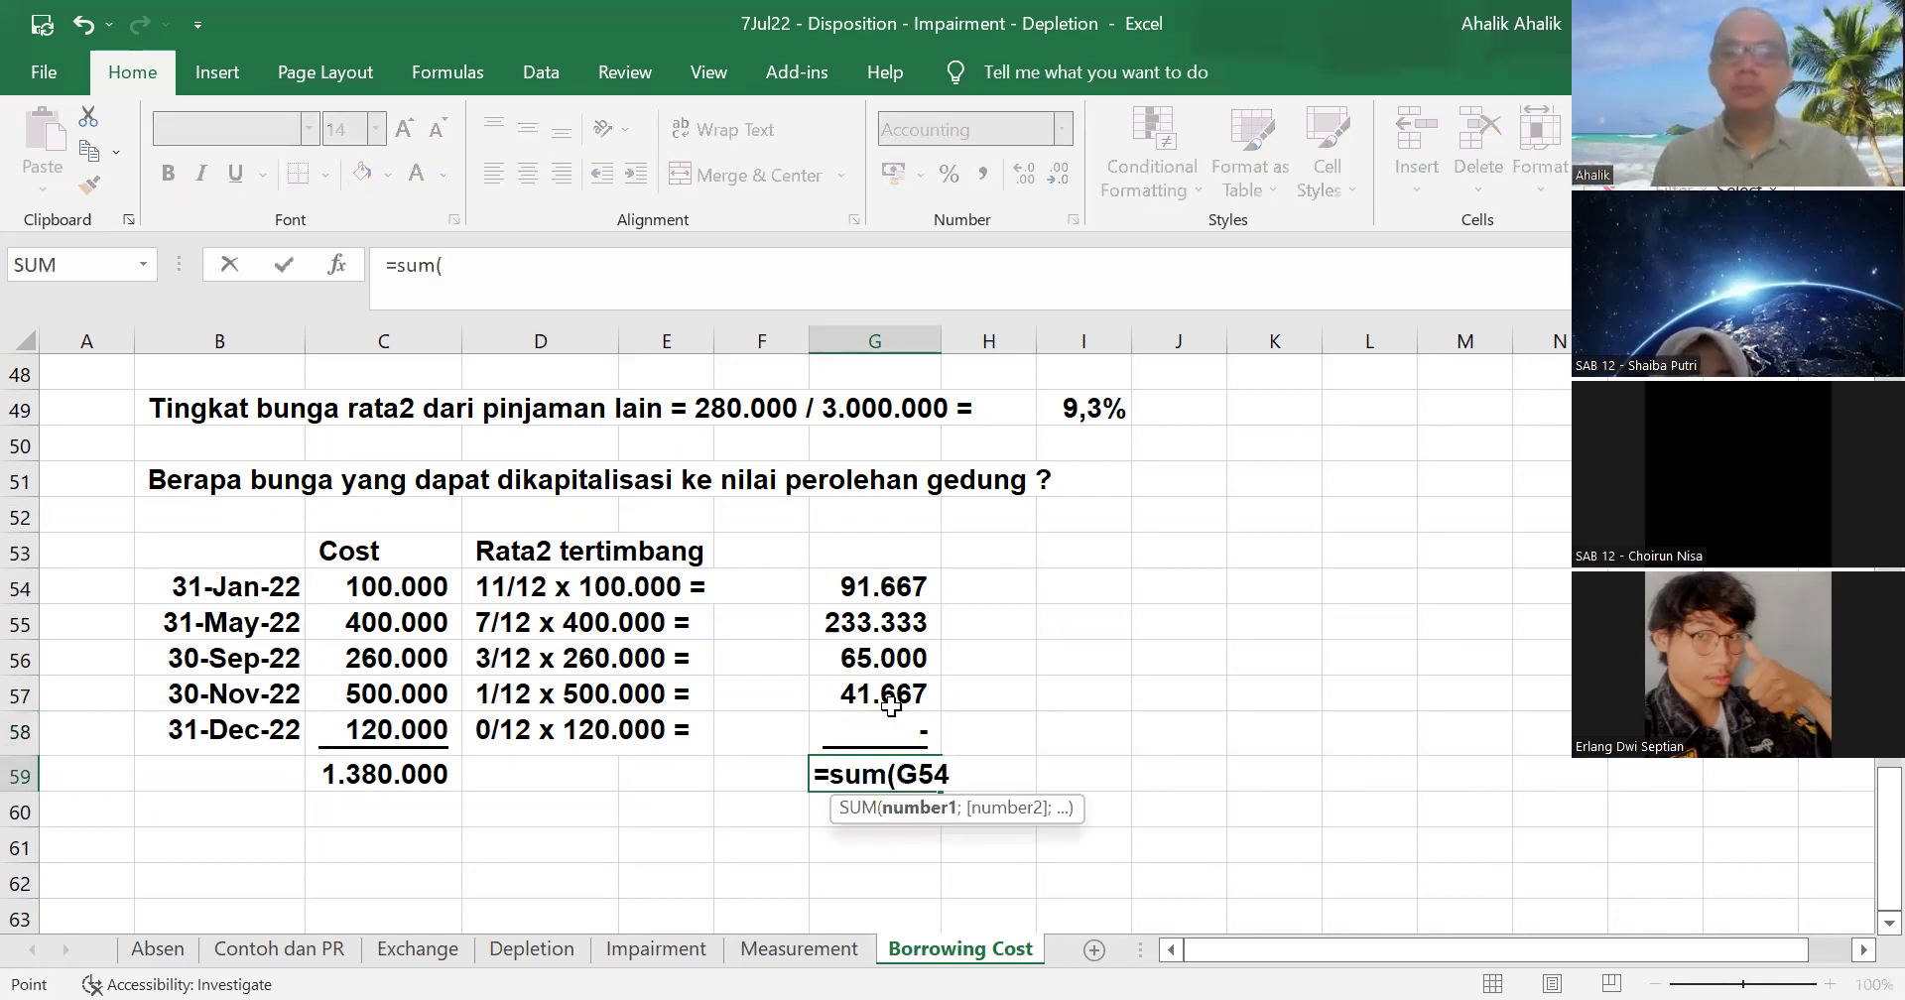
text(:G58))
key(Return)
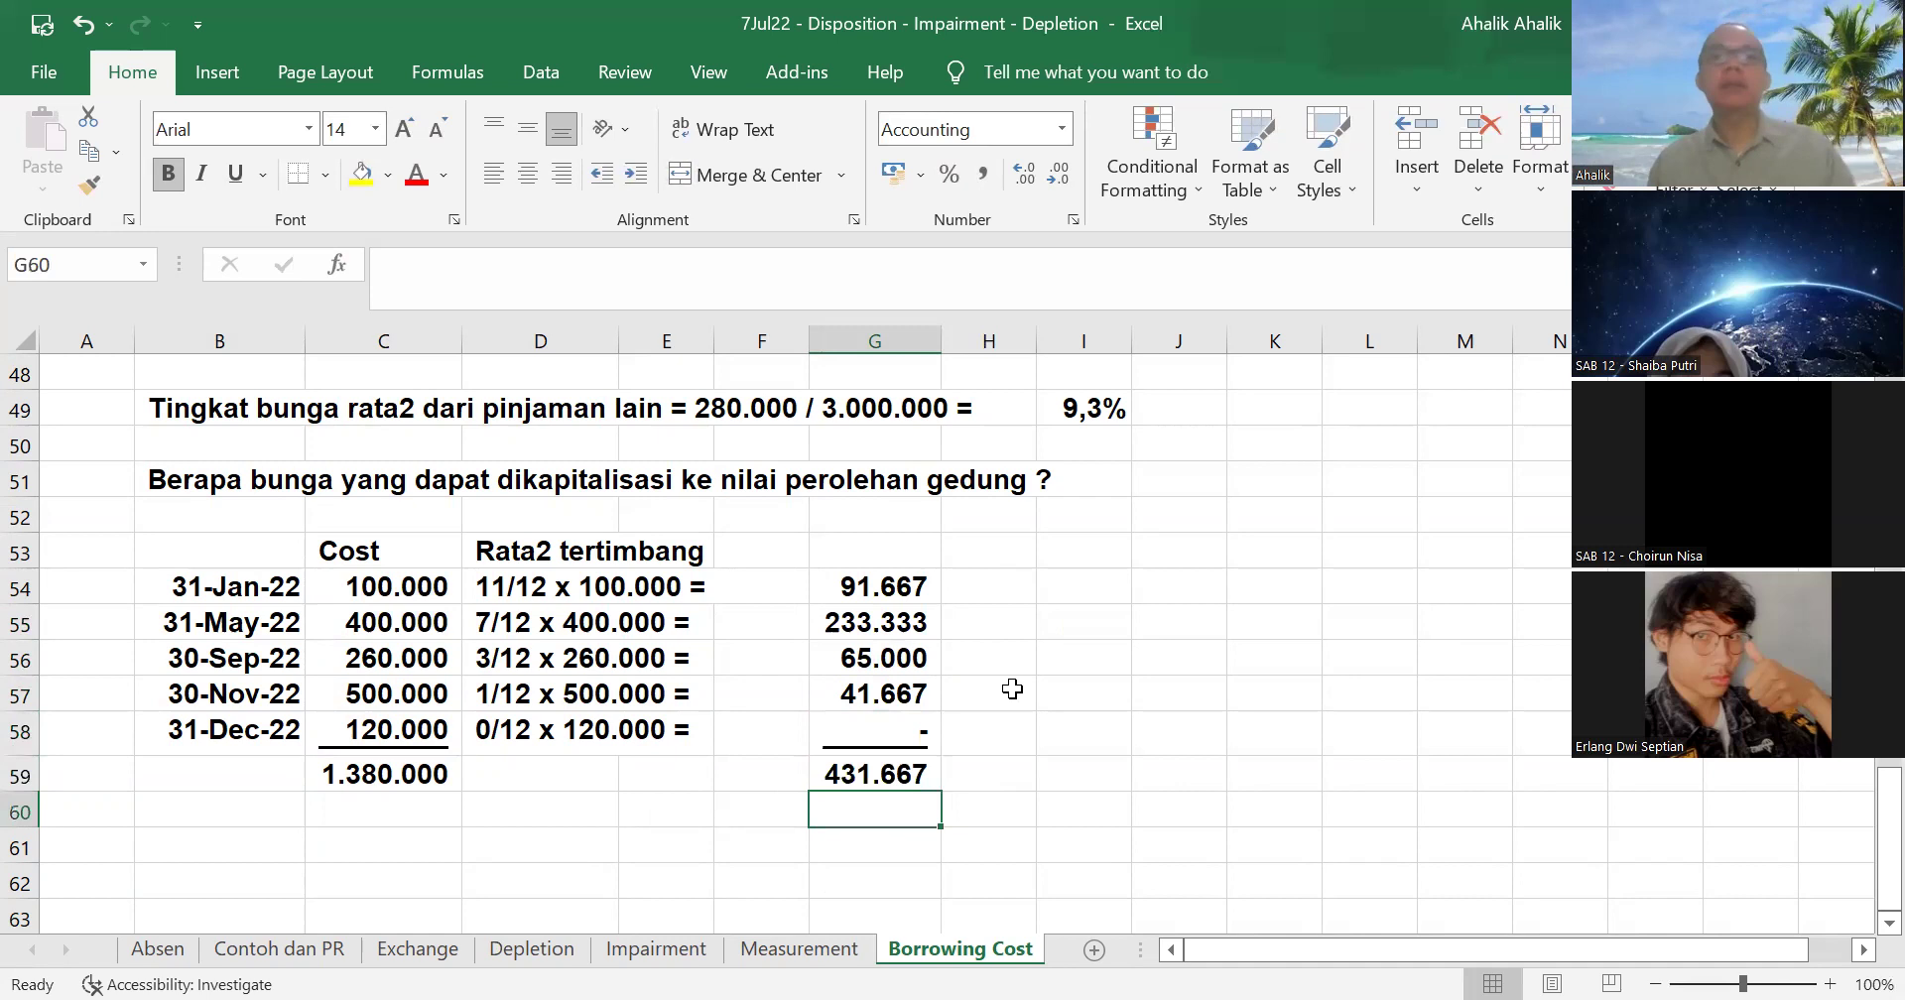
scroll(1054, 682, up, 3)
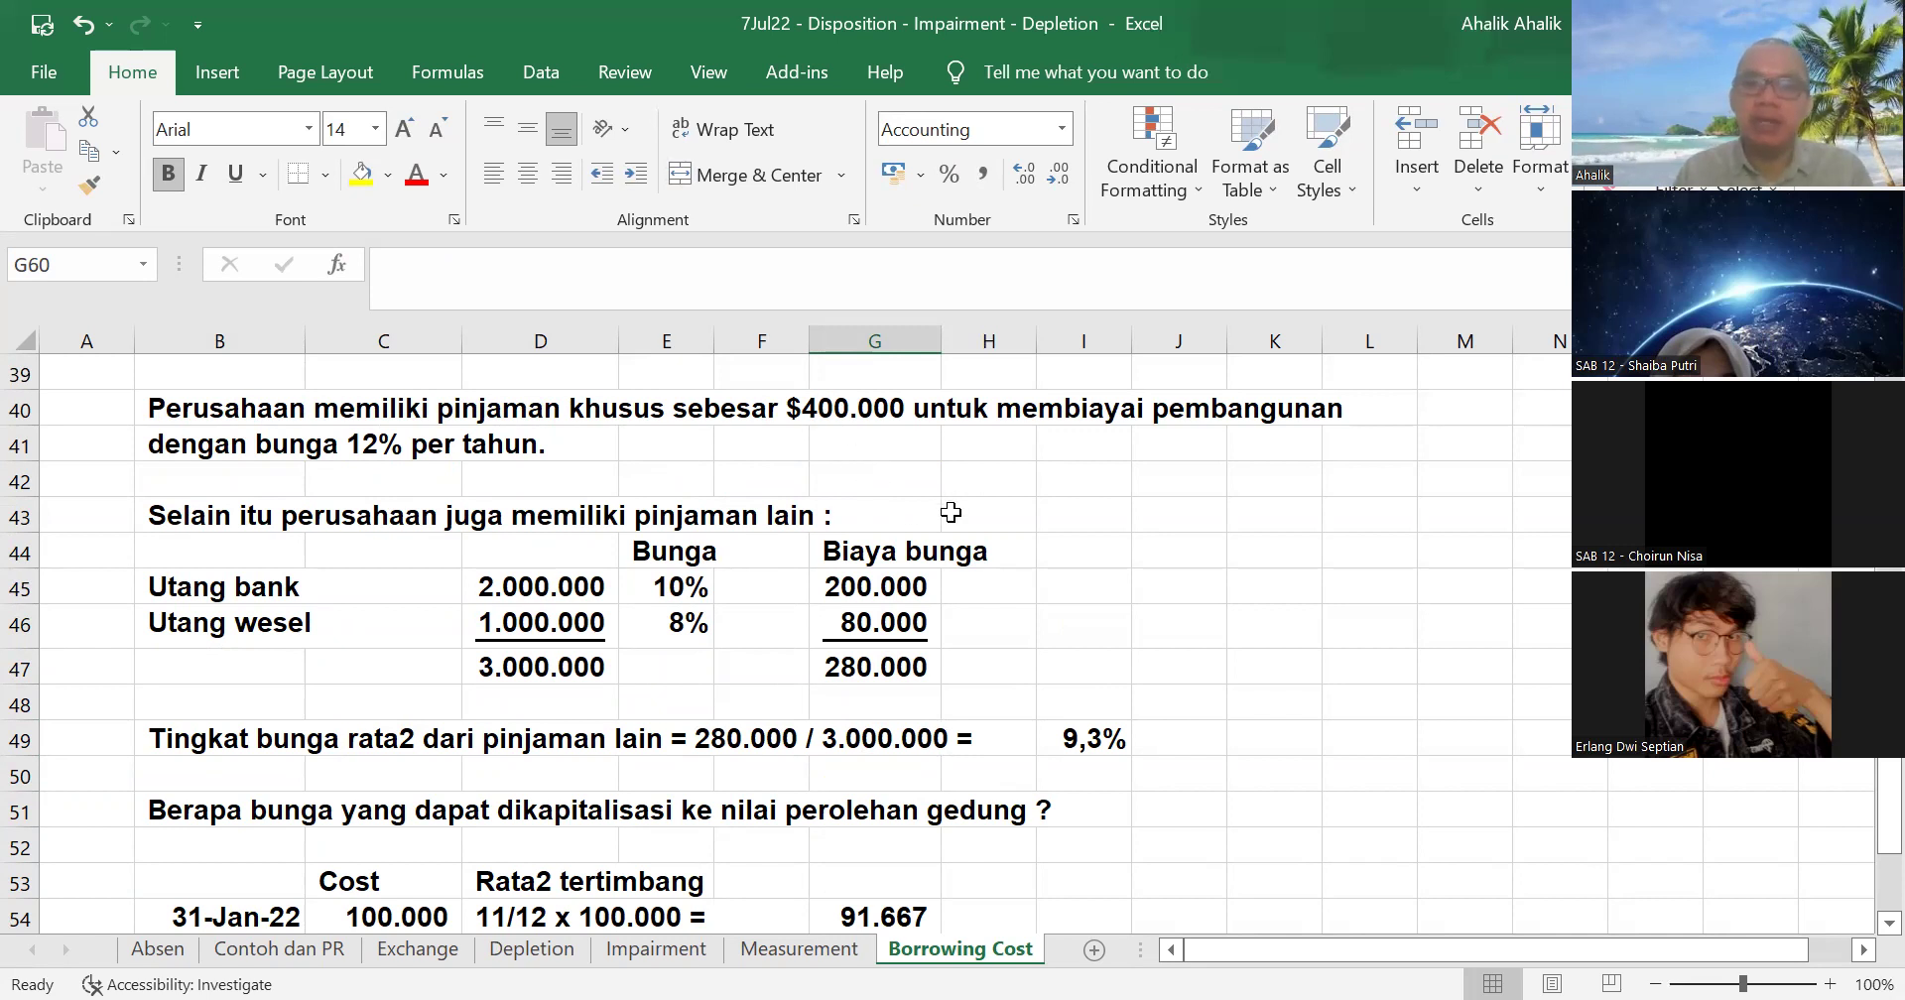
- Enter the heading "Bunga yang dapat dikapitalisasi :" in B62, below the weighted expenditure table
scroll(951, 512, down, 4)
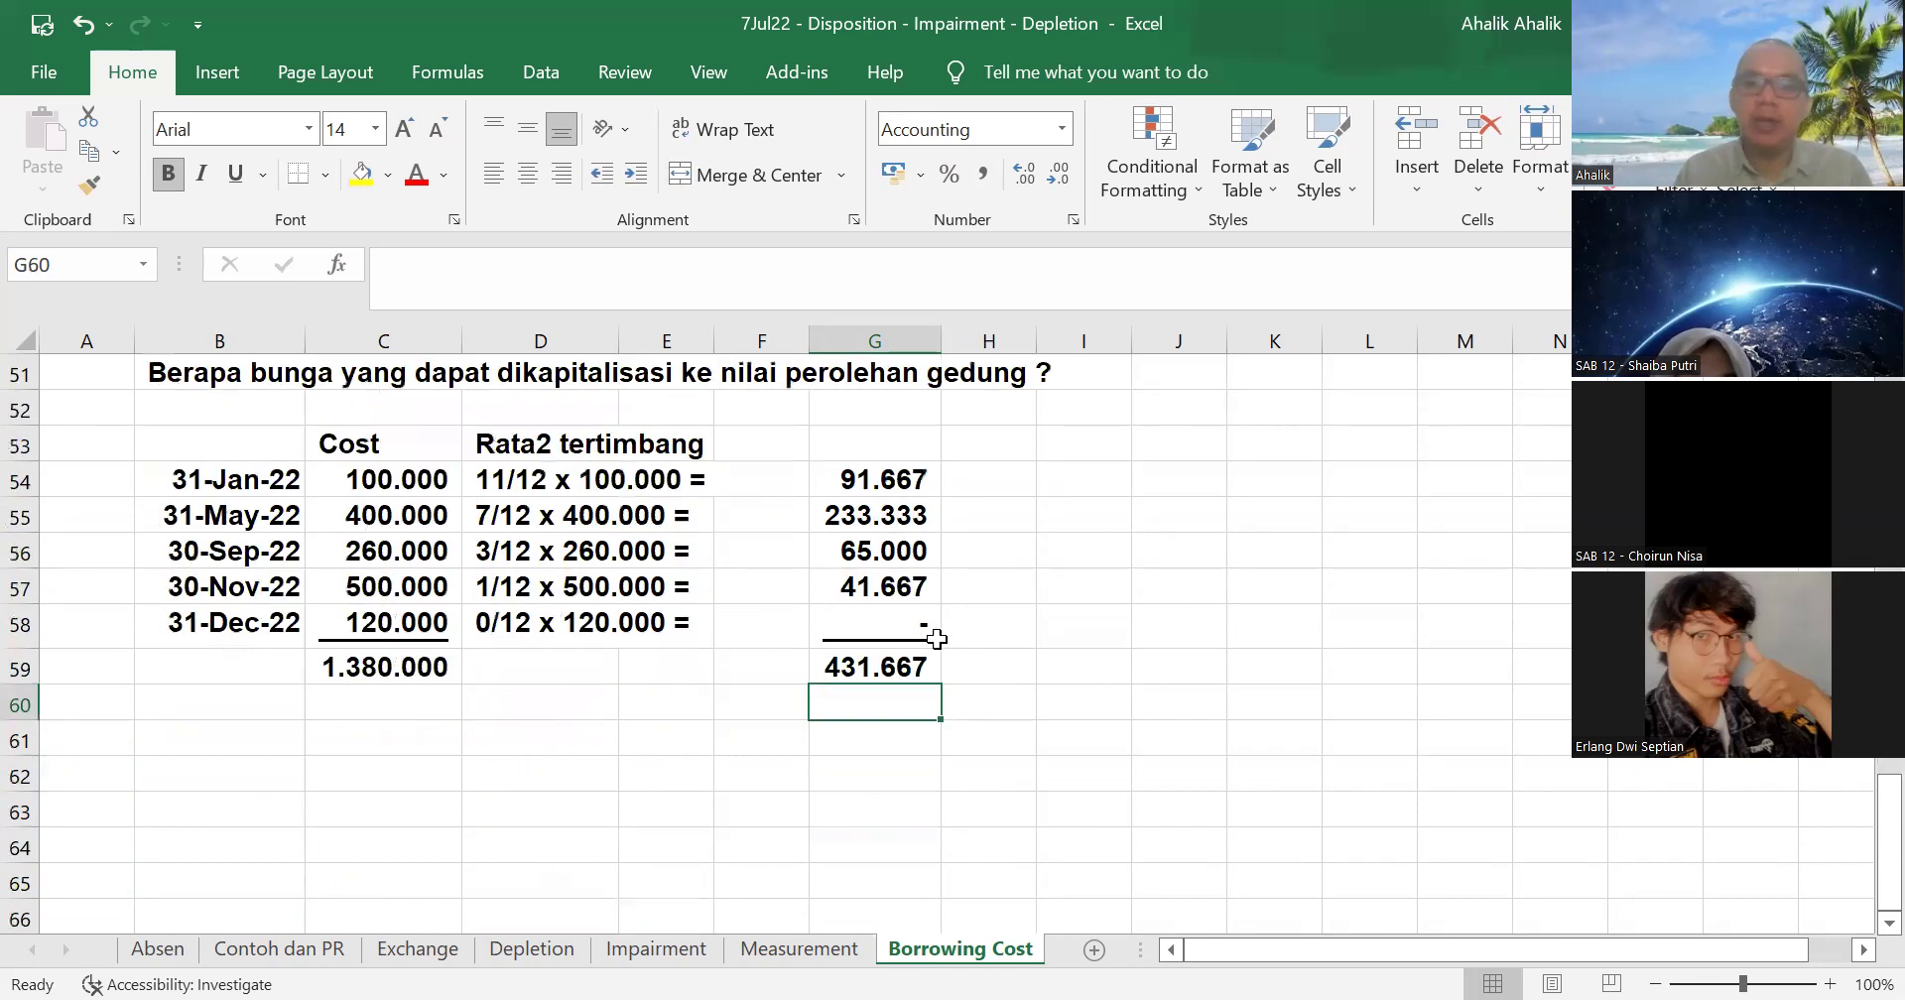
click(221, 768)
text(Bunga)
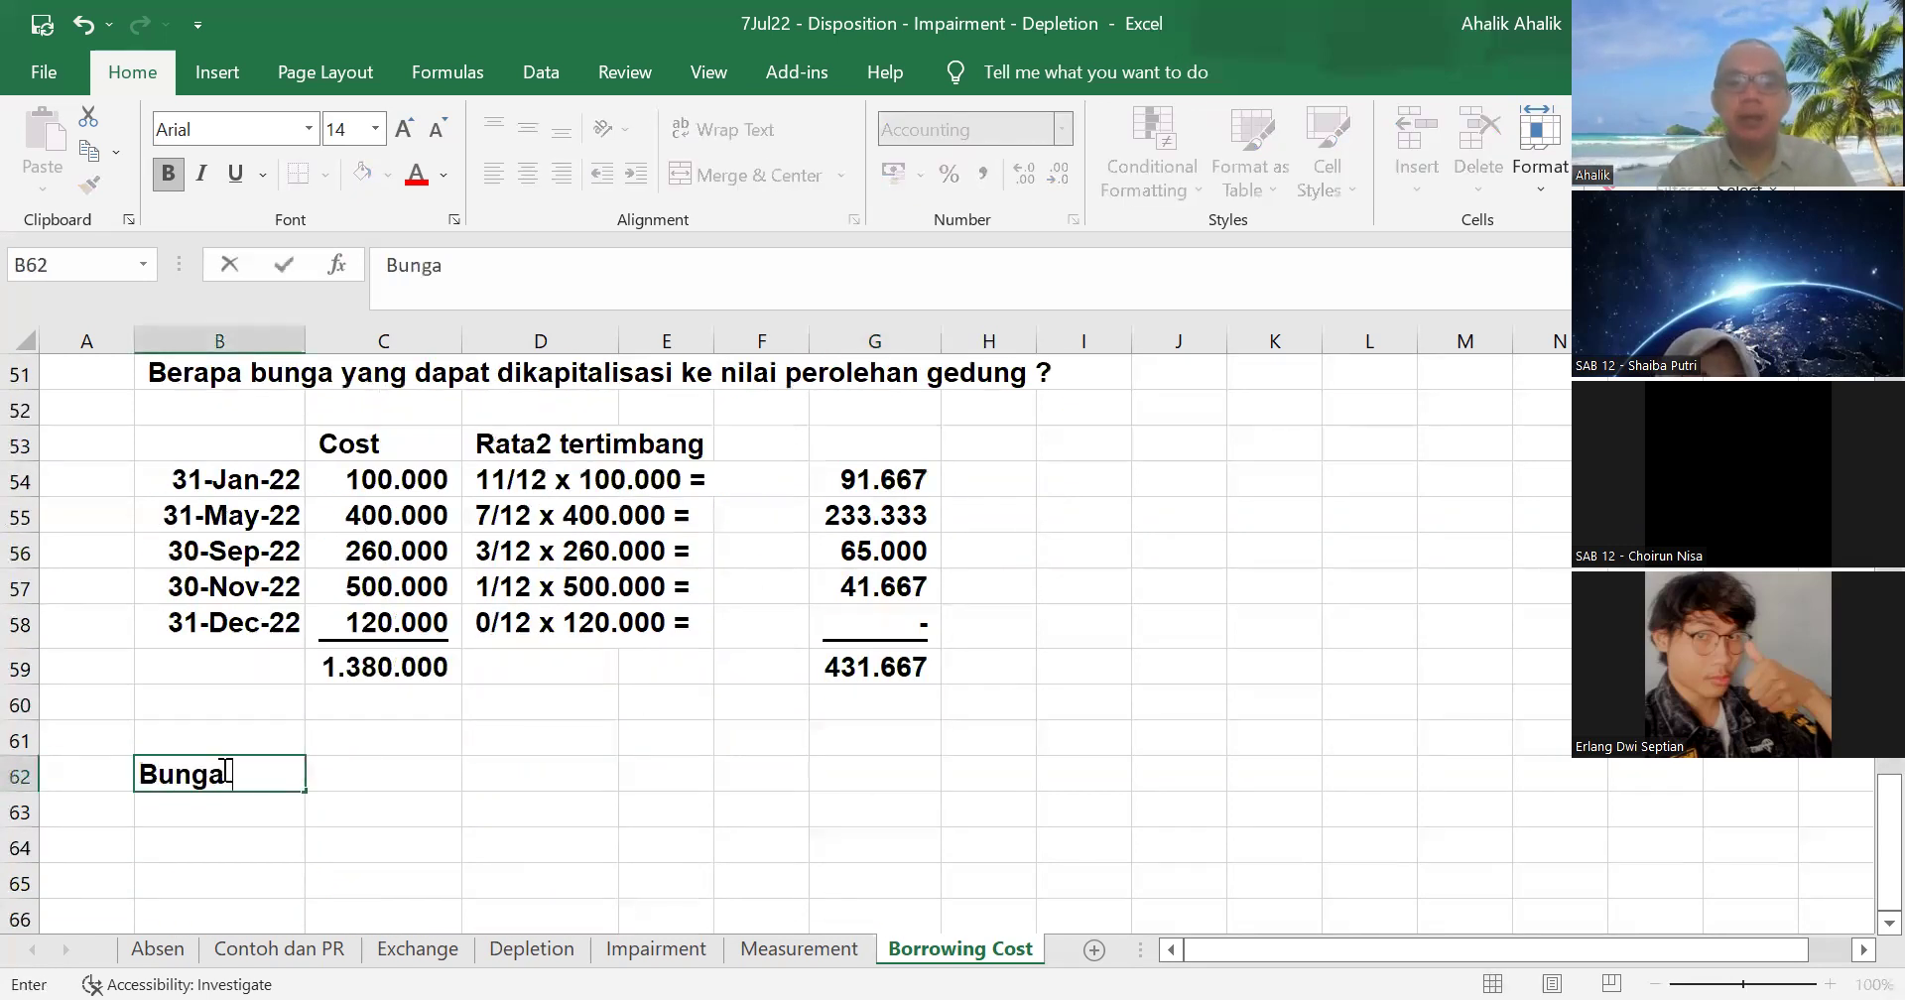
text( yang dapat dik)
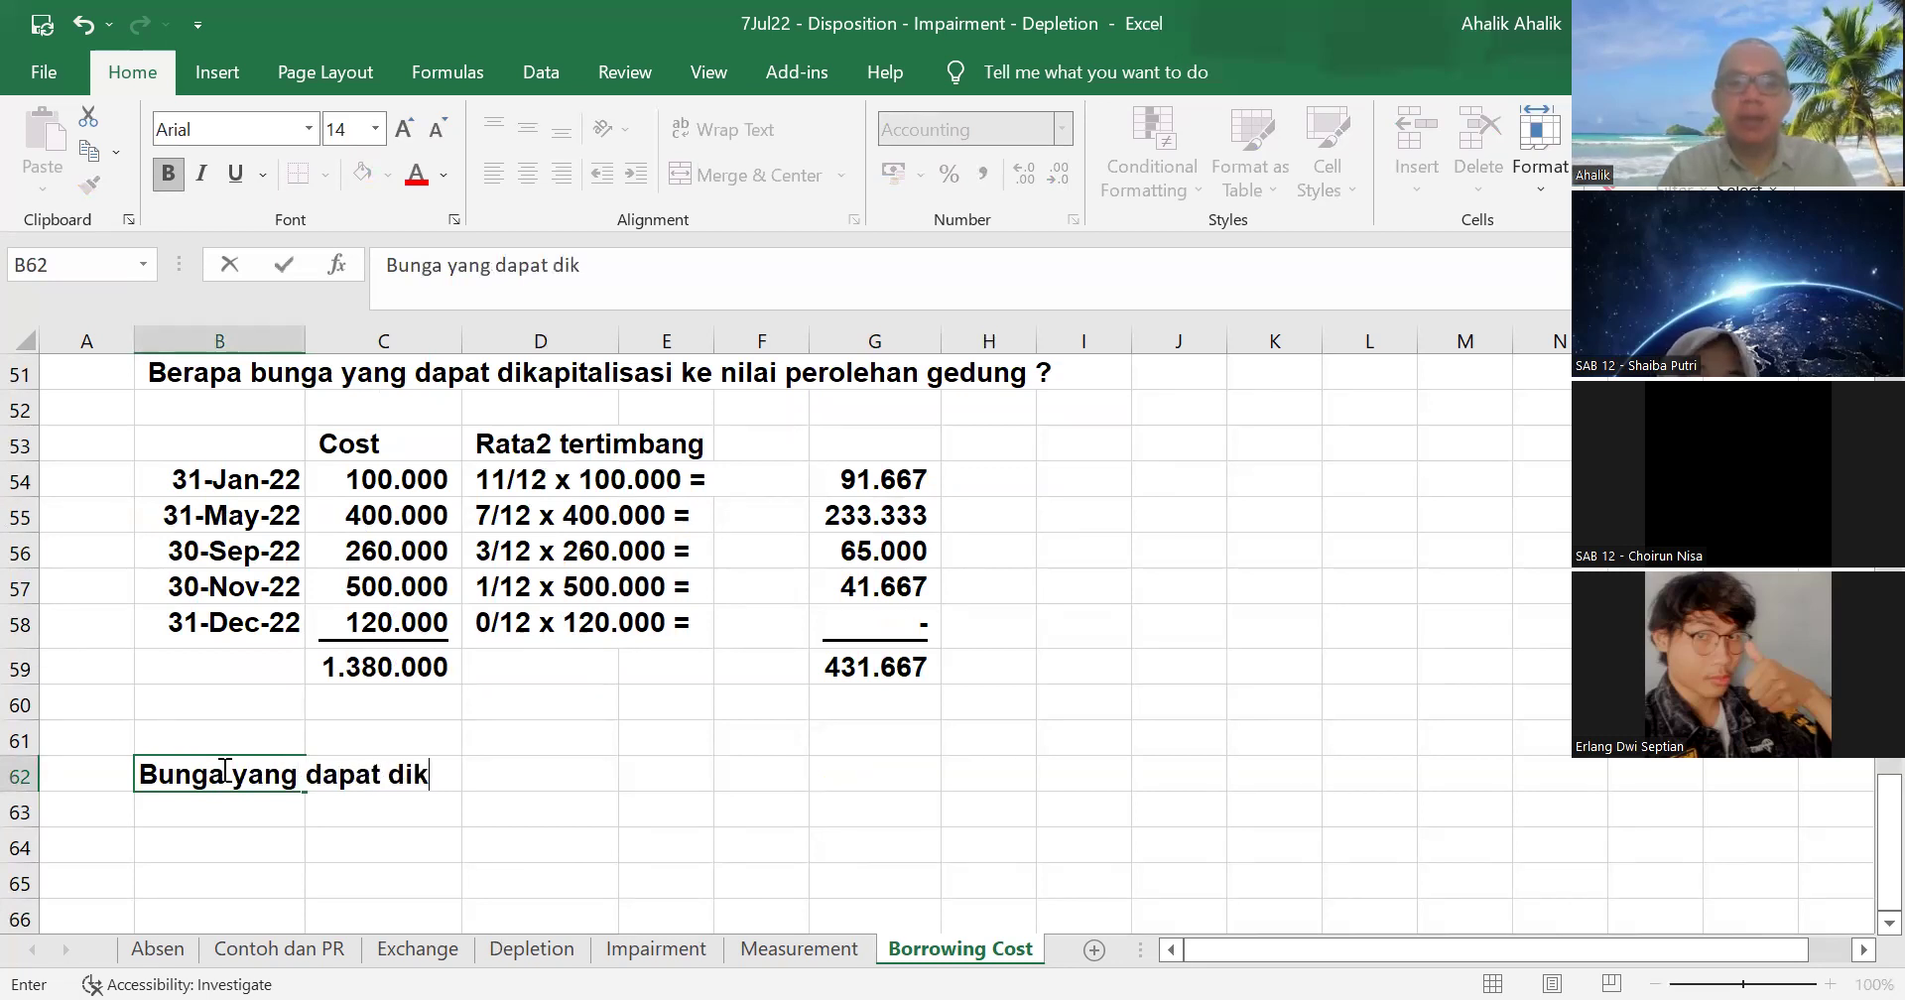
text(apitlasisai)
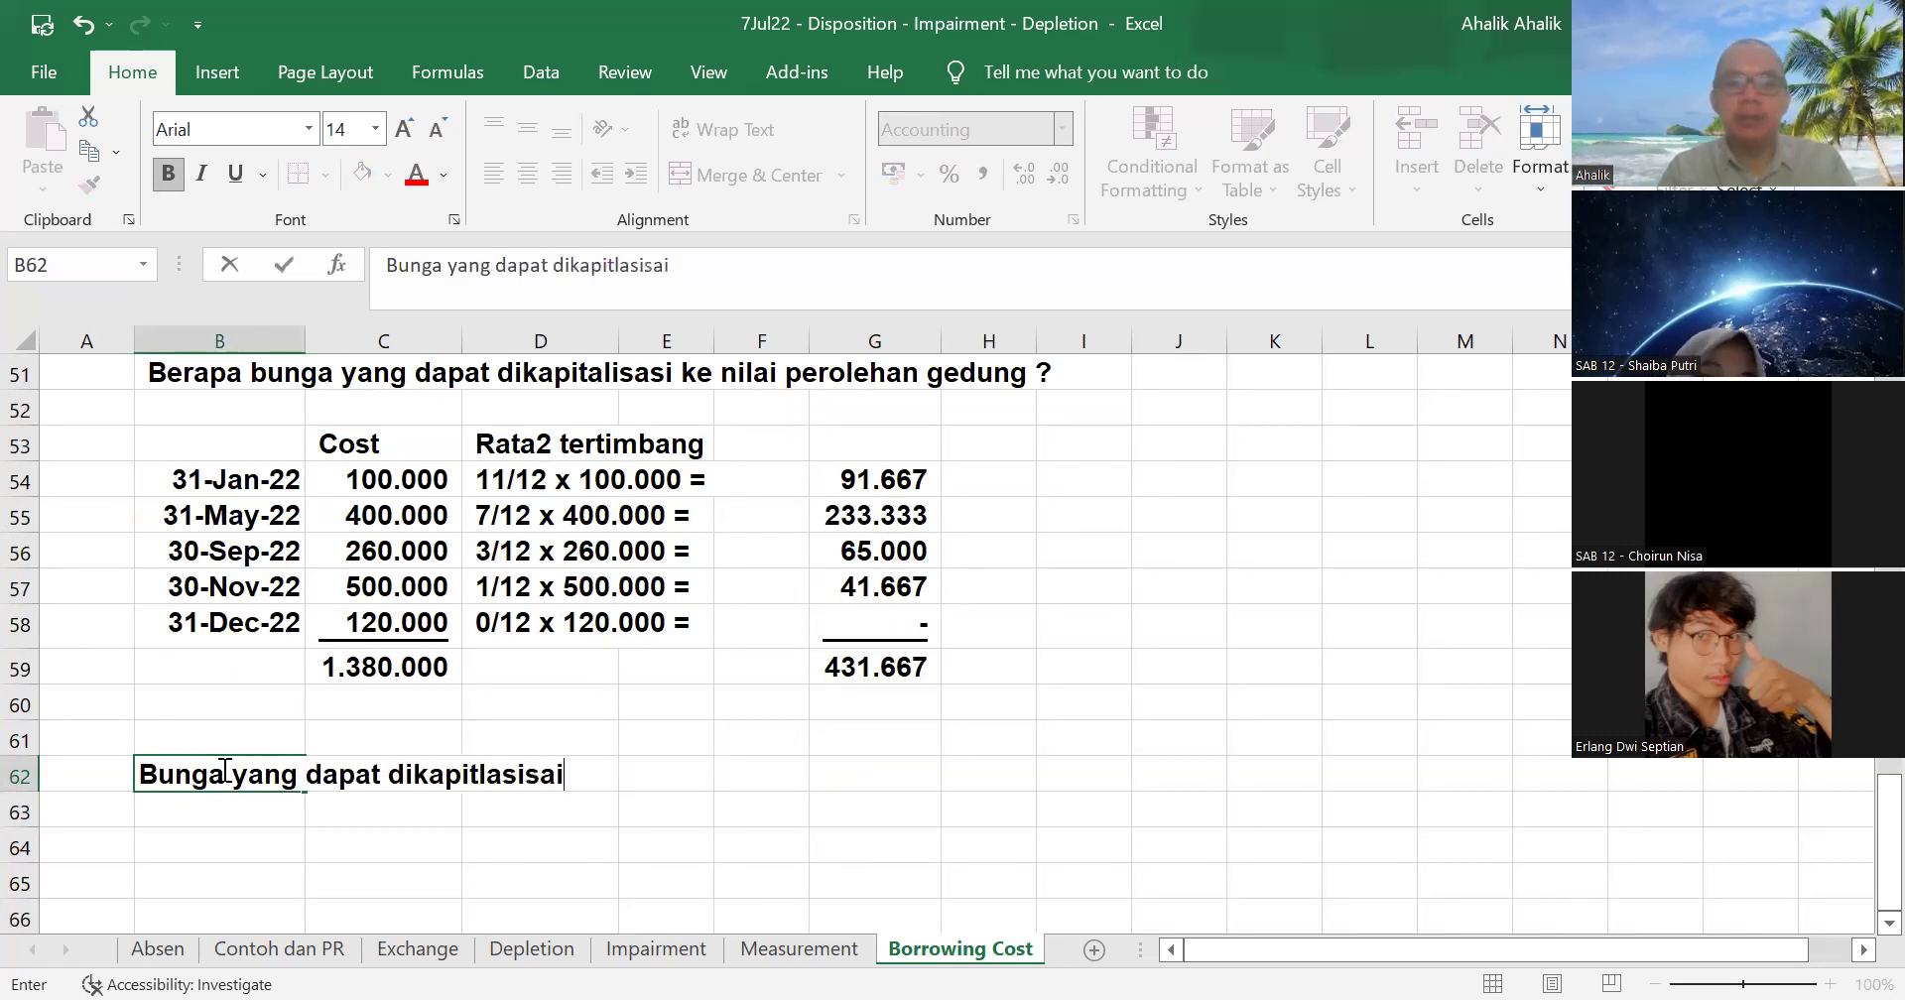
key(BackSpace)
key(BackSpace)
key(BackSpace)
key(BackSpace)
key(BackSpace)
key(BackSpace)
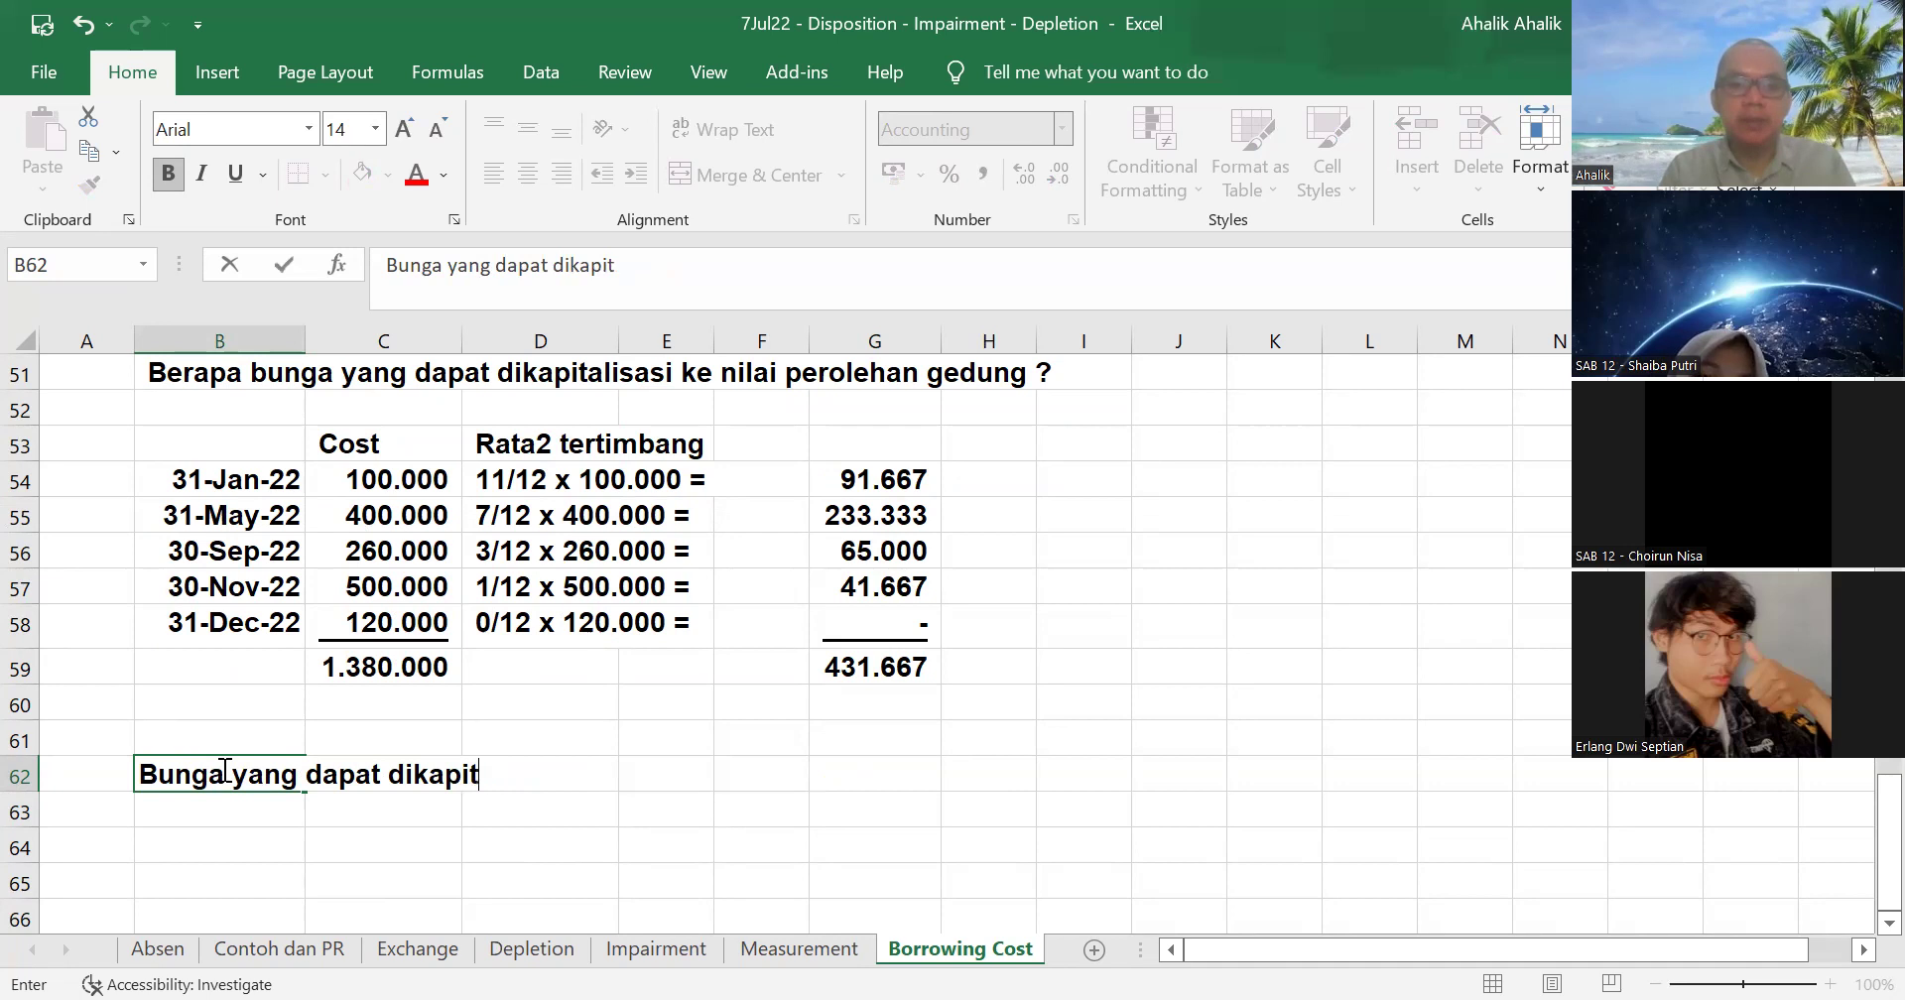
text(isasi :)
key(Return)
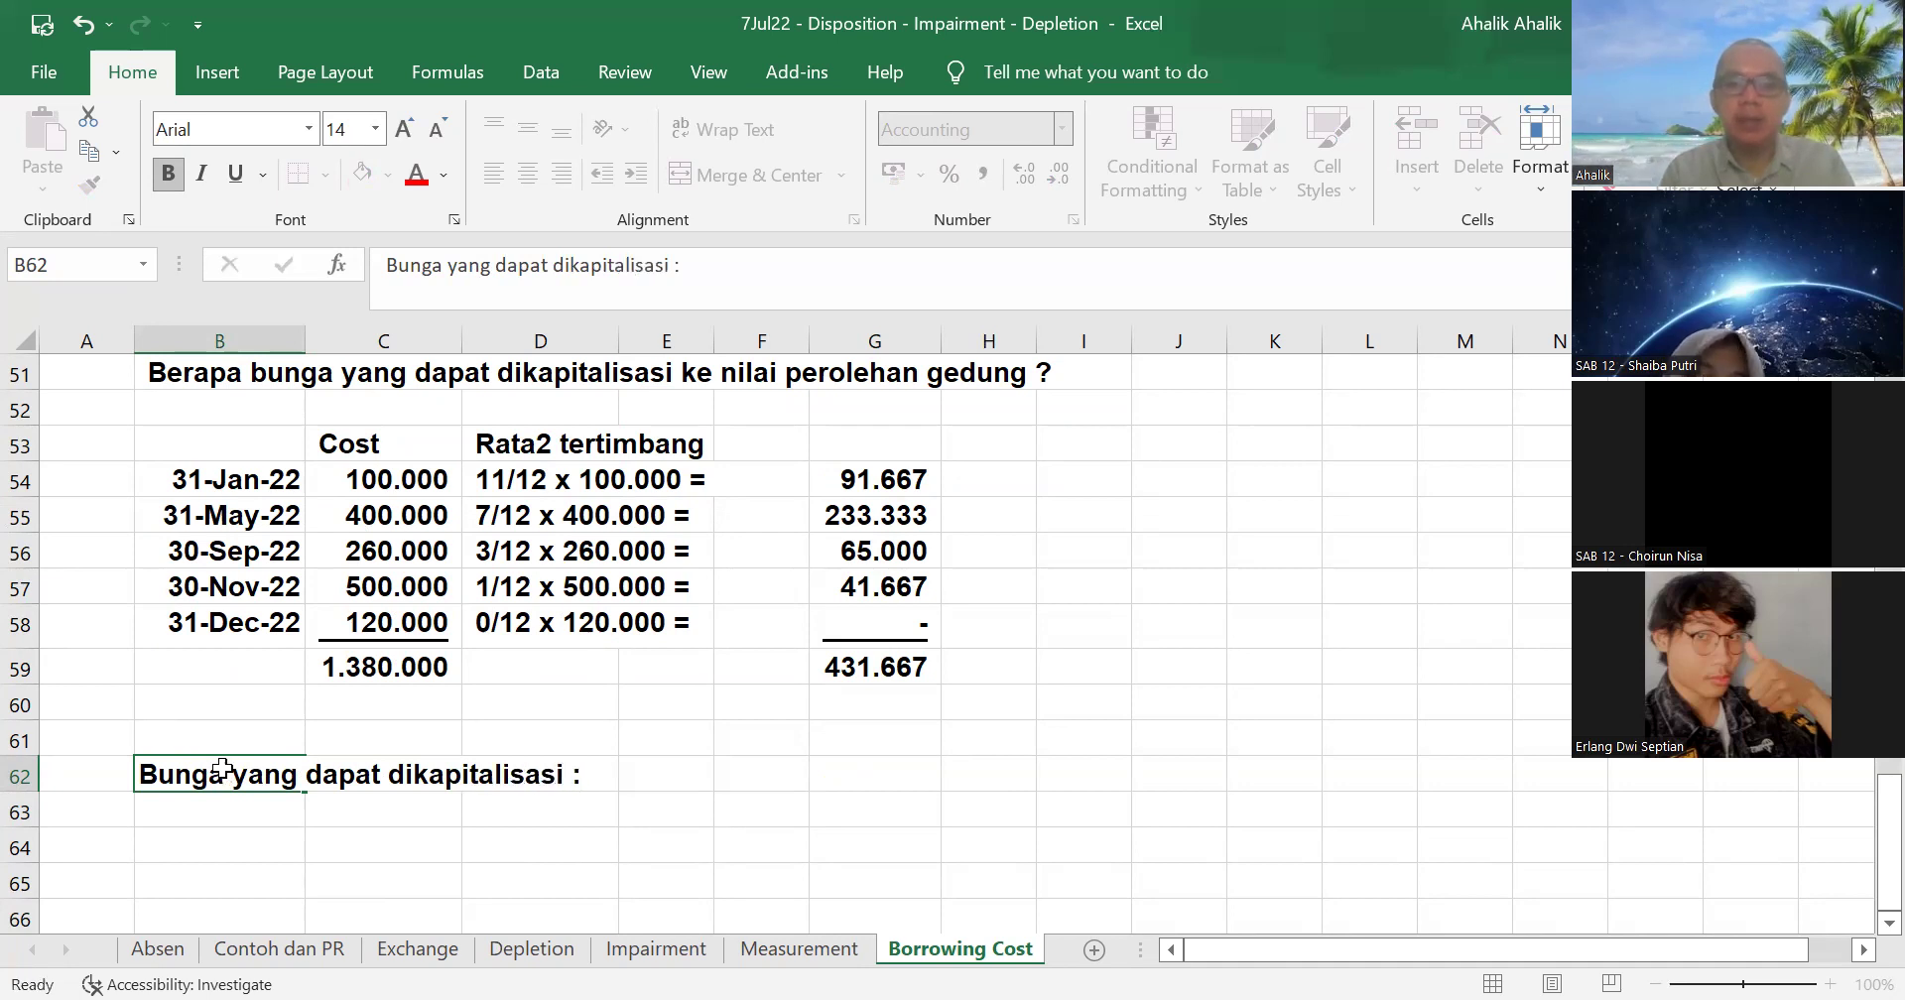
- Label row 63 "Pinjaman khusus" in B63 and write its calculation text "400.000 x 12% =" in D63
text(Pinjaman khusus)
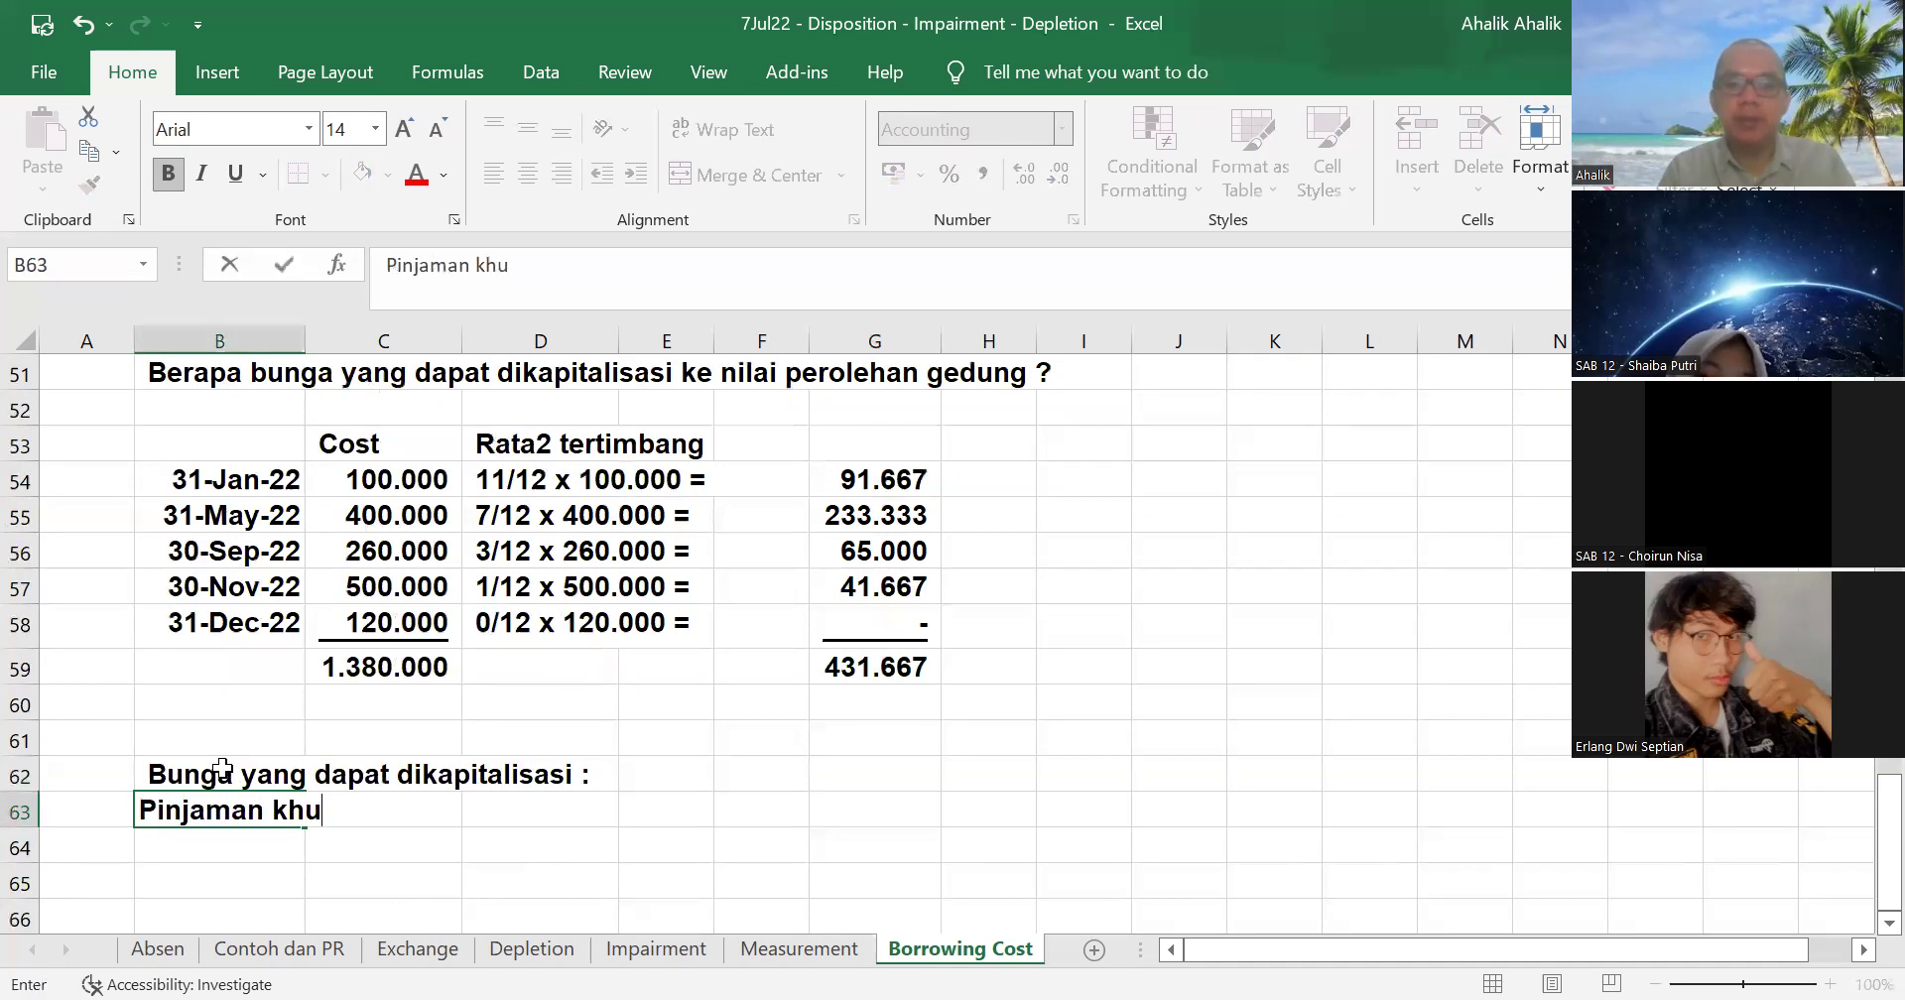
key(Tab)
key(Tab)
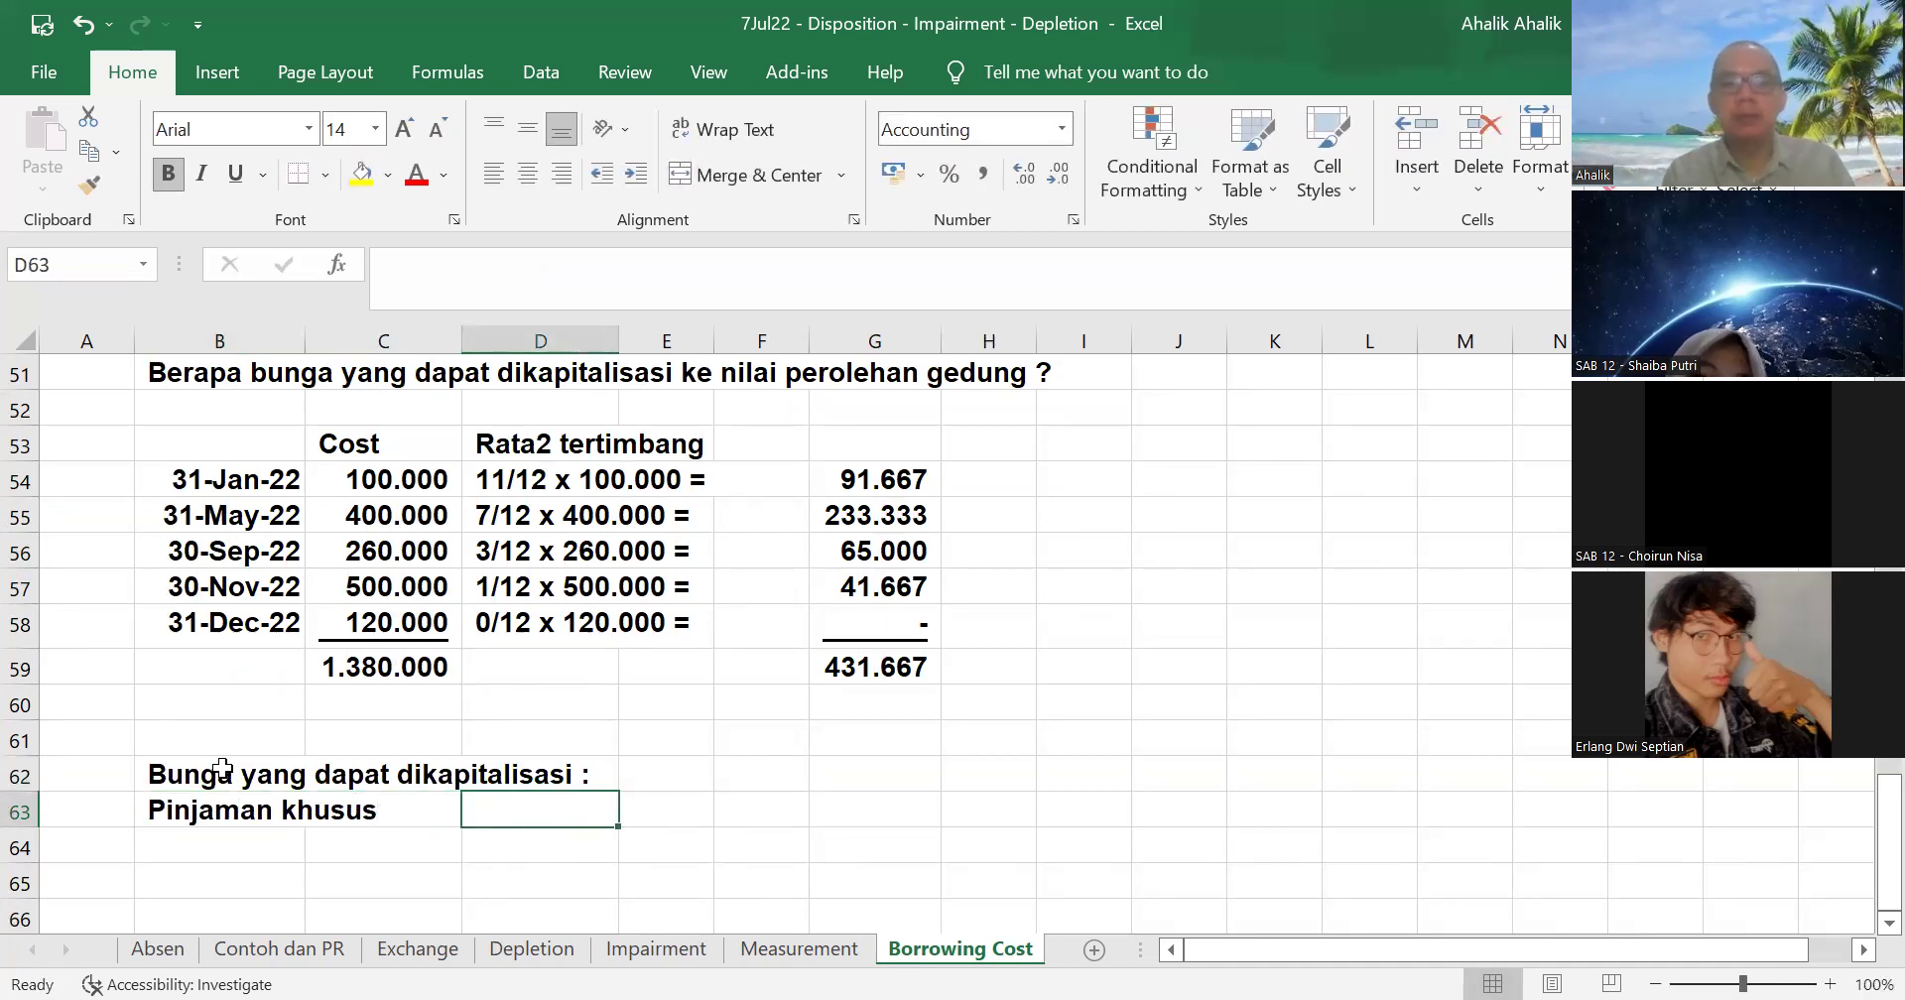
text(400.000 x 12% =)
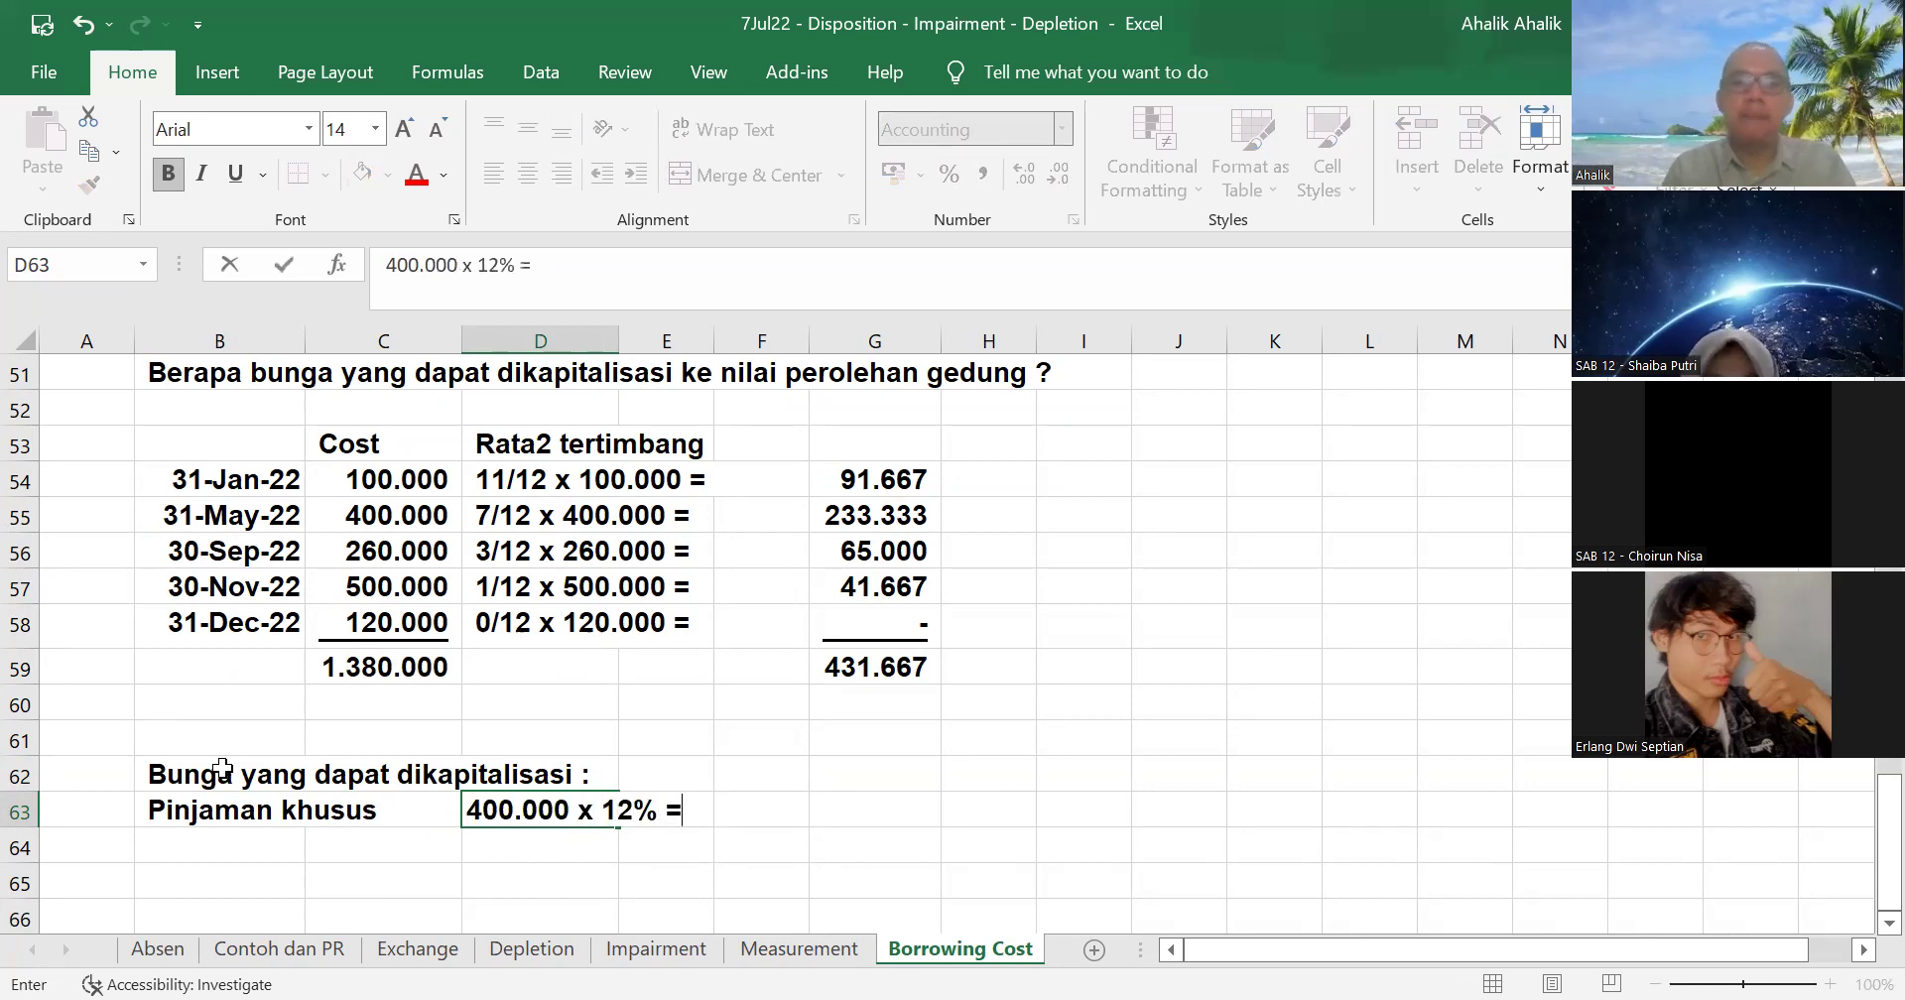
- Calculate the specific loan's interest in G63 with the formula =400000*12%
key(Tab)
key(Tab)
key(Tab)
text(=)
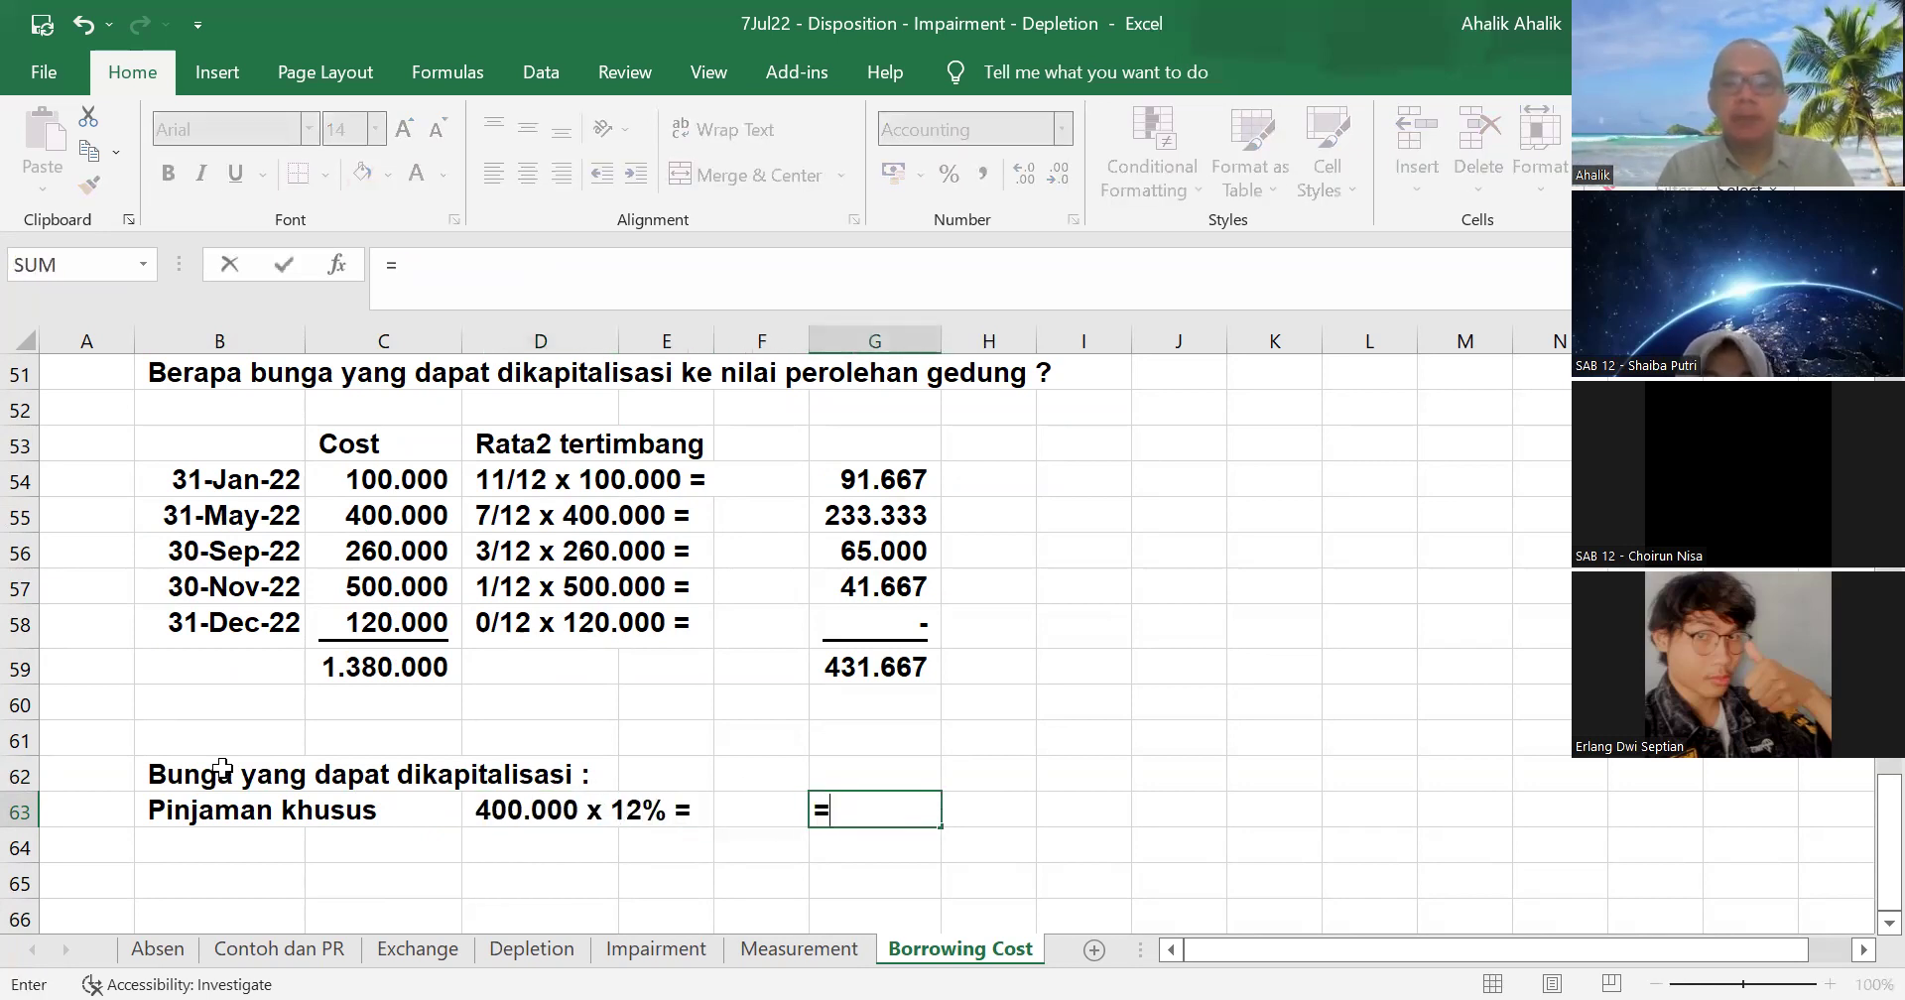
text(400000*12%)
key(Return)
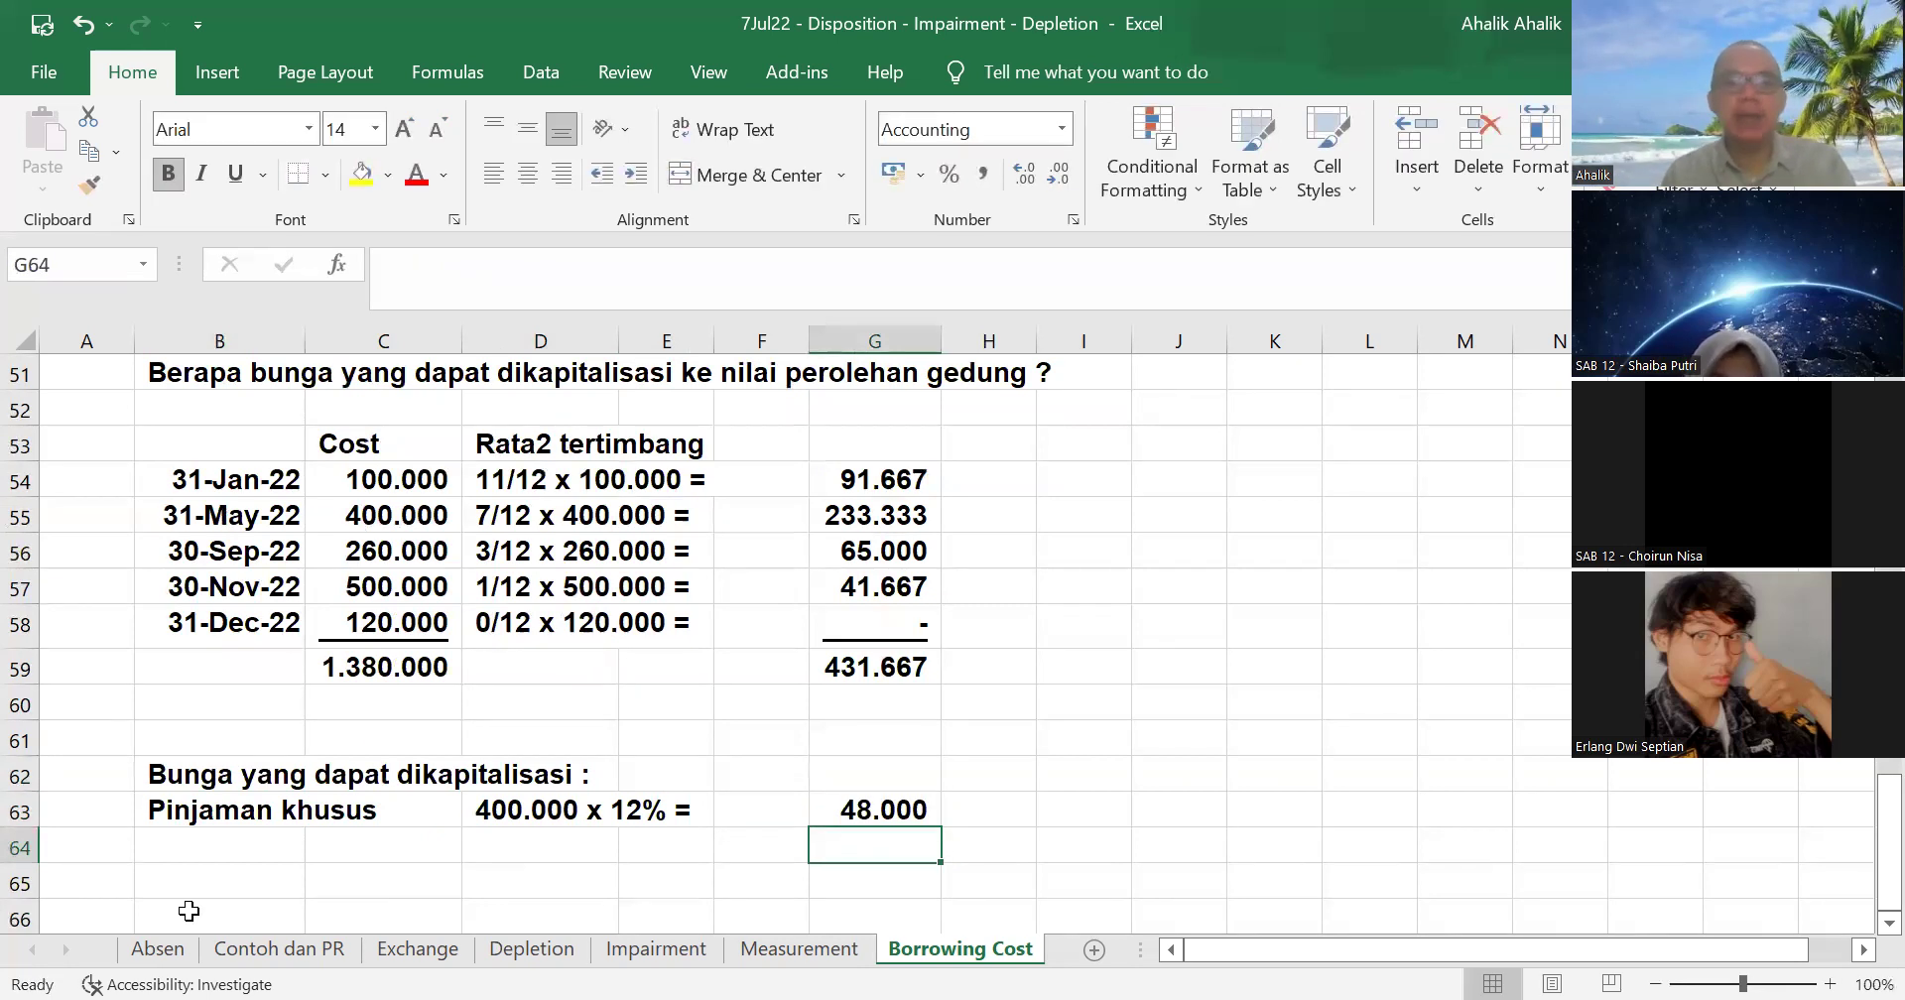
- Enter the labels "Sisanya :" in B64 and "Pinjaman lain2" in B65
click(207, 846)
text(Sisanya :)
key(Return)
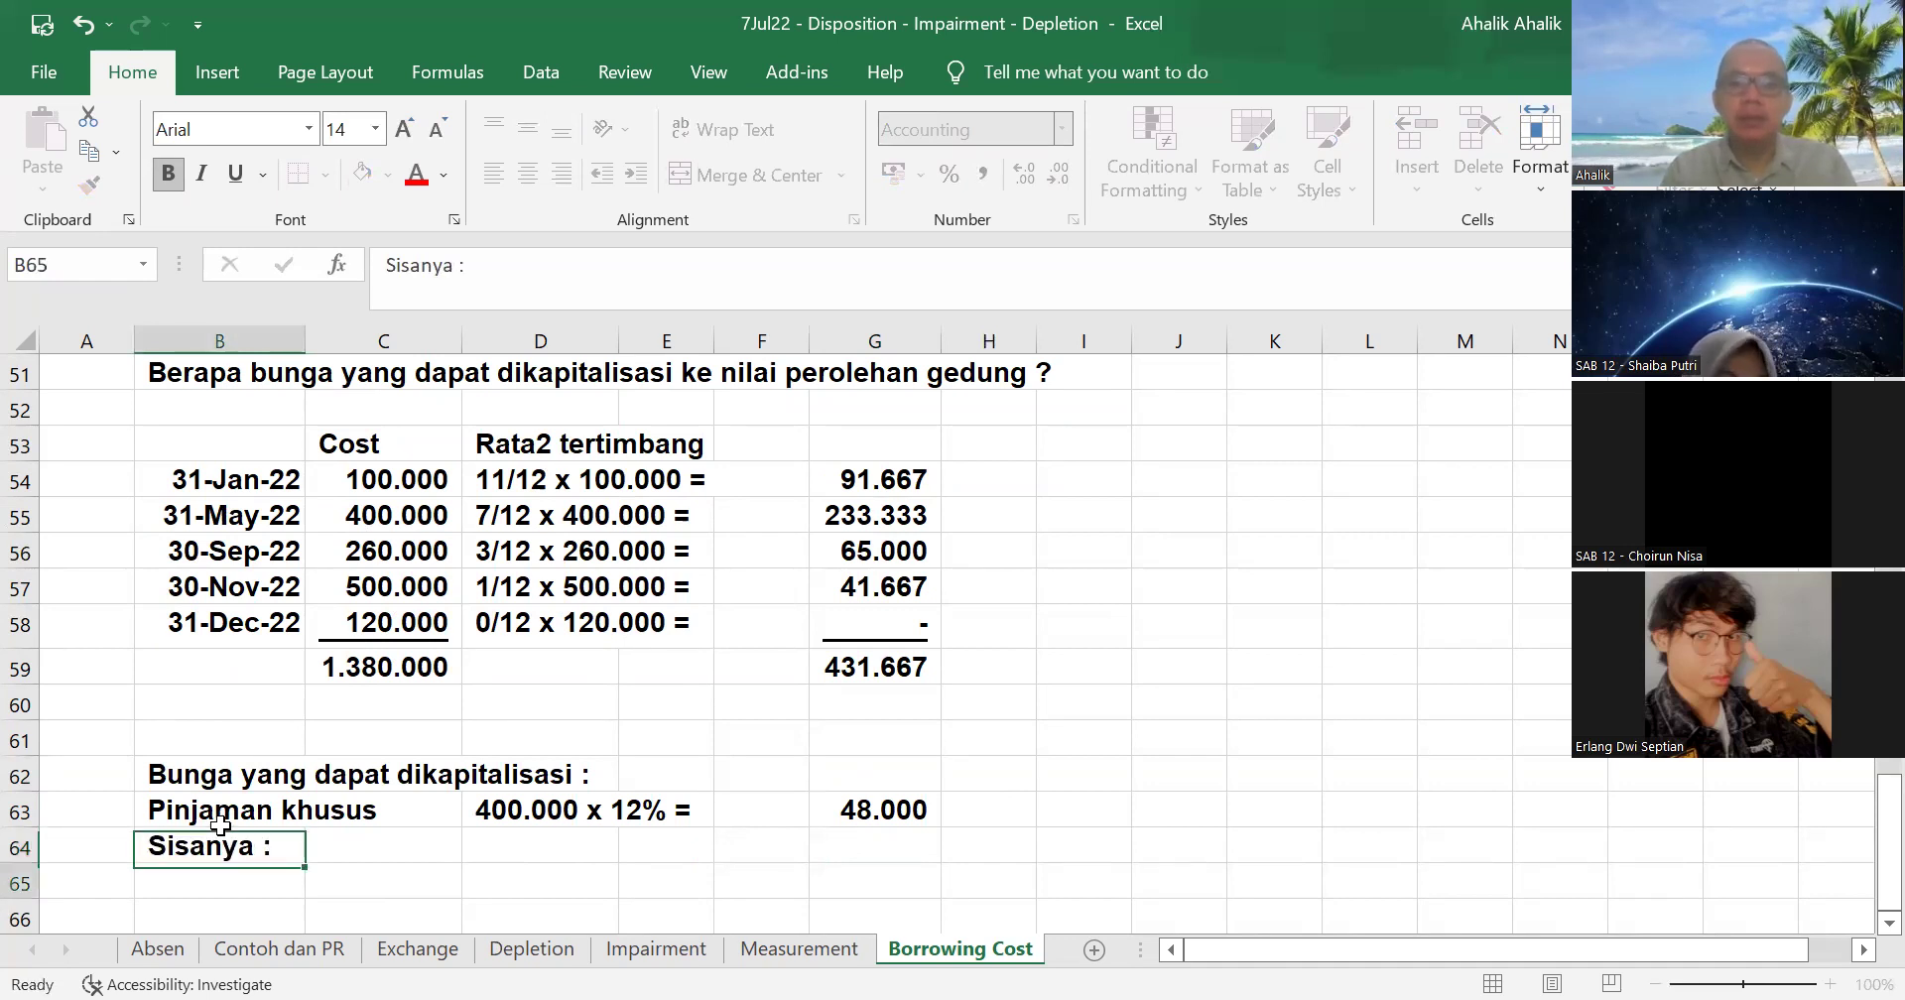
text(Pinjaman )
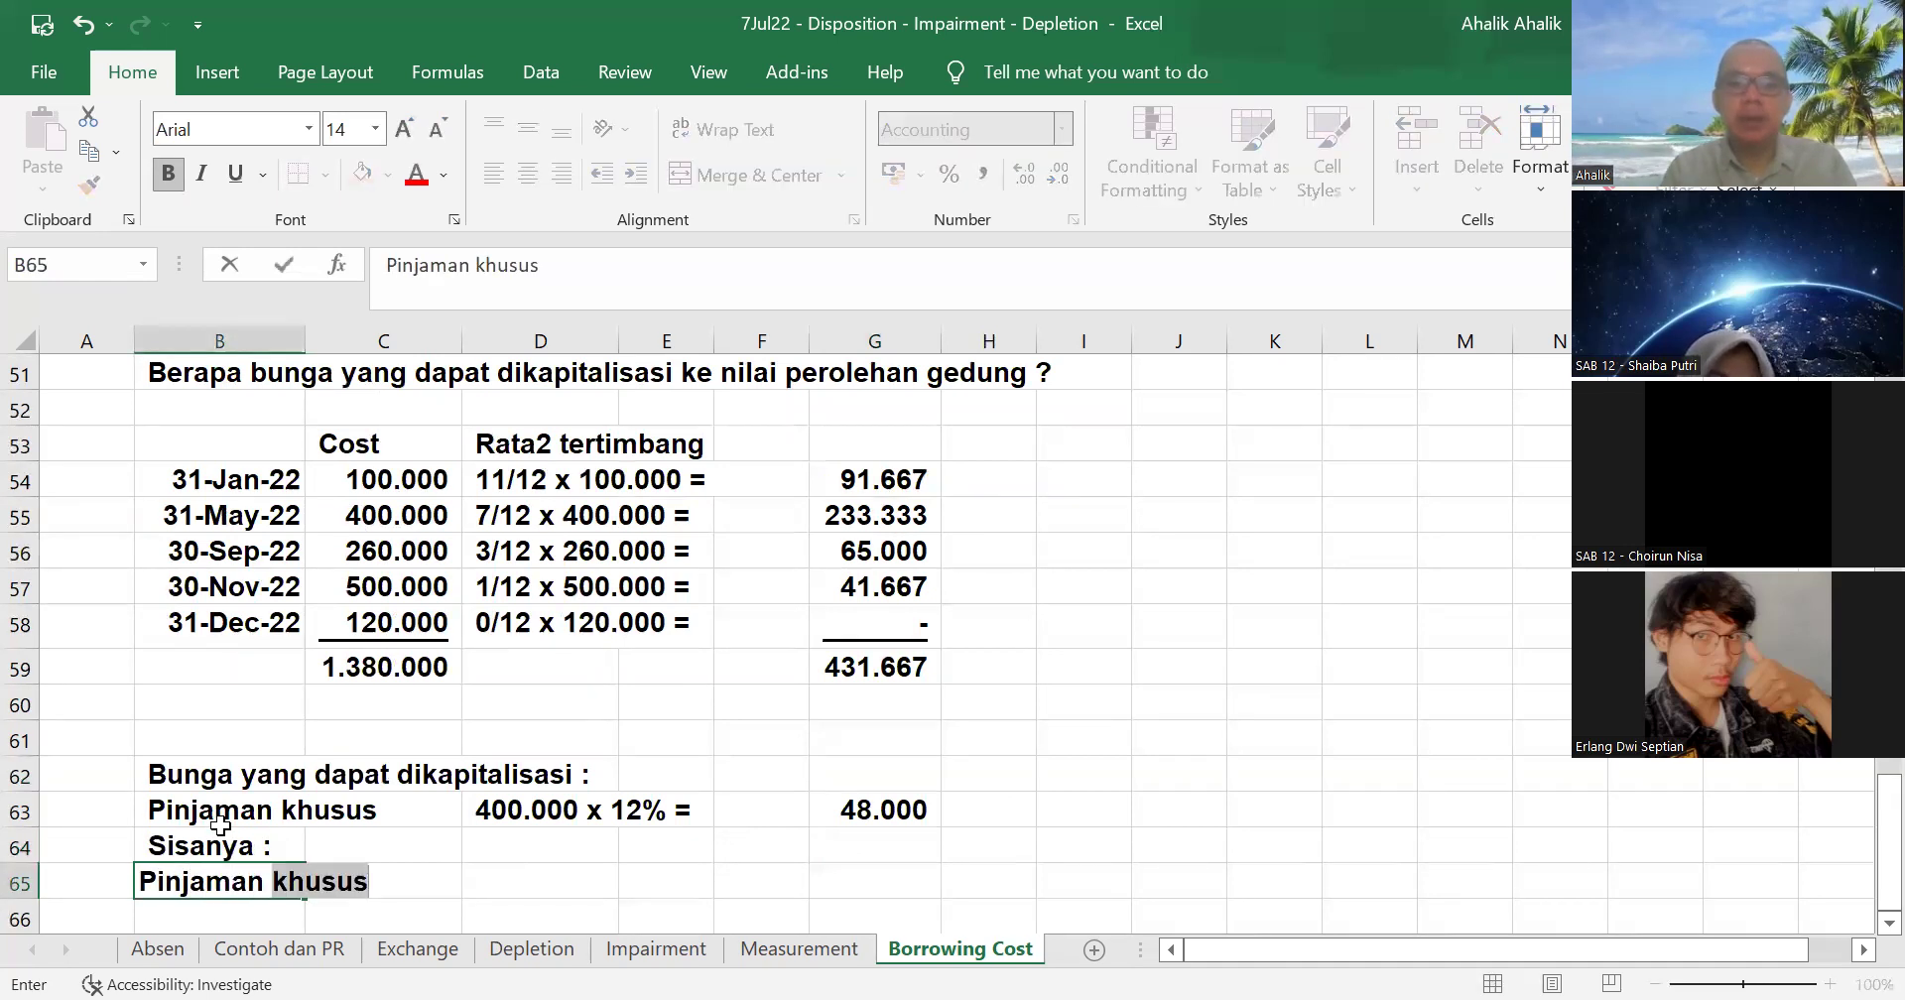
text(lain2)
- Write the other loans' calculation text "31.667 x 9,3% =" in D65
key(Right)
key(Right)
key(Right)
key(Left)
text(31)
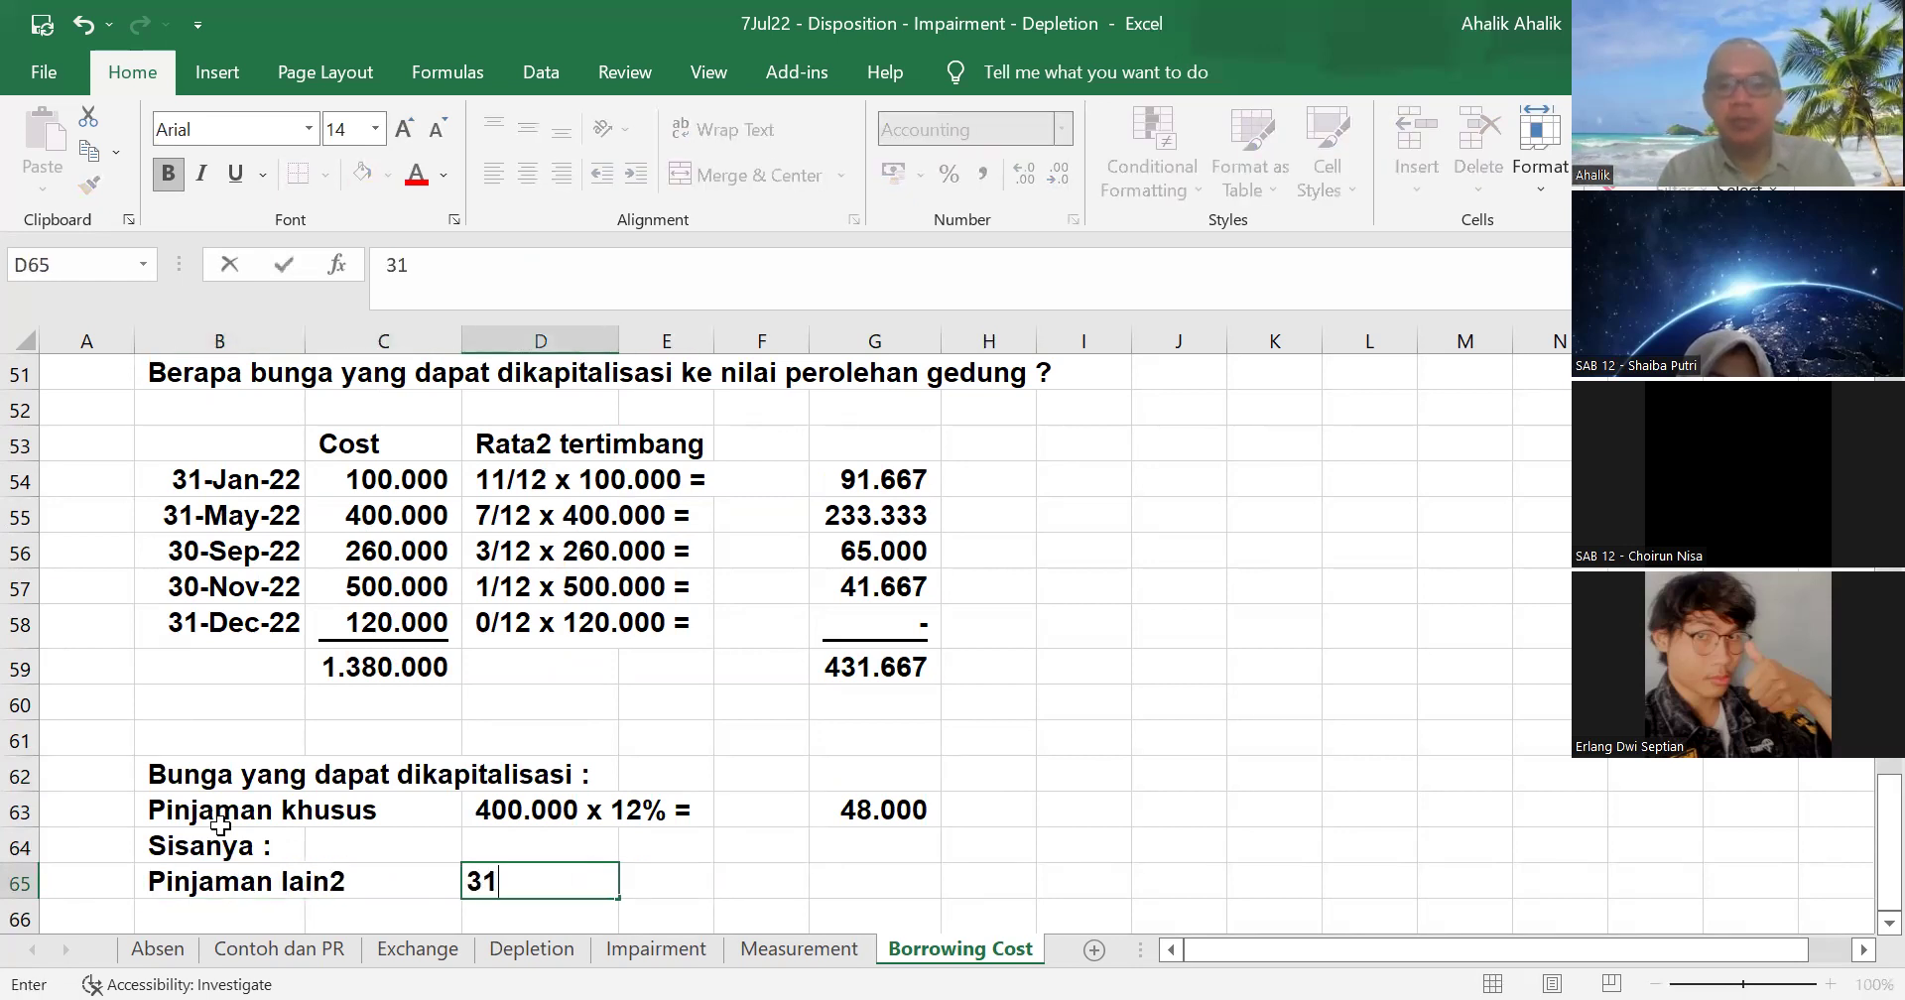
text(/667)
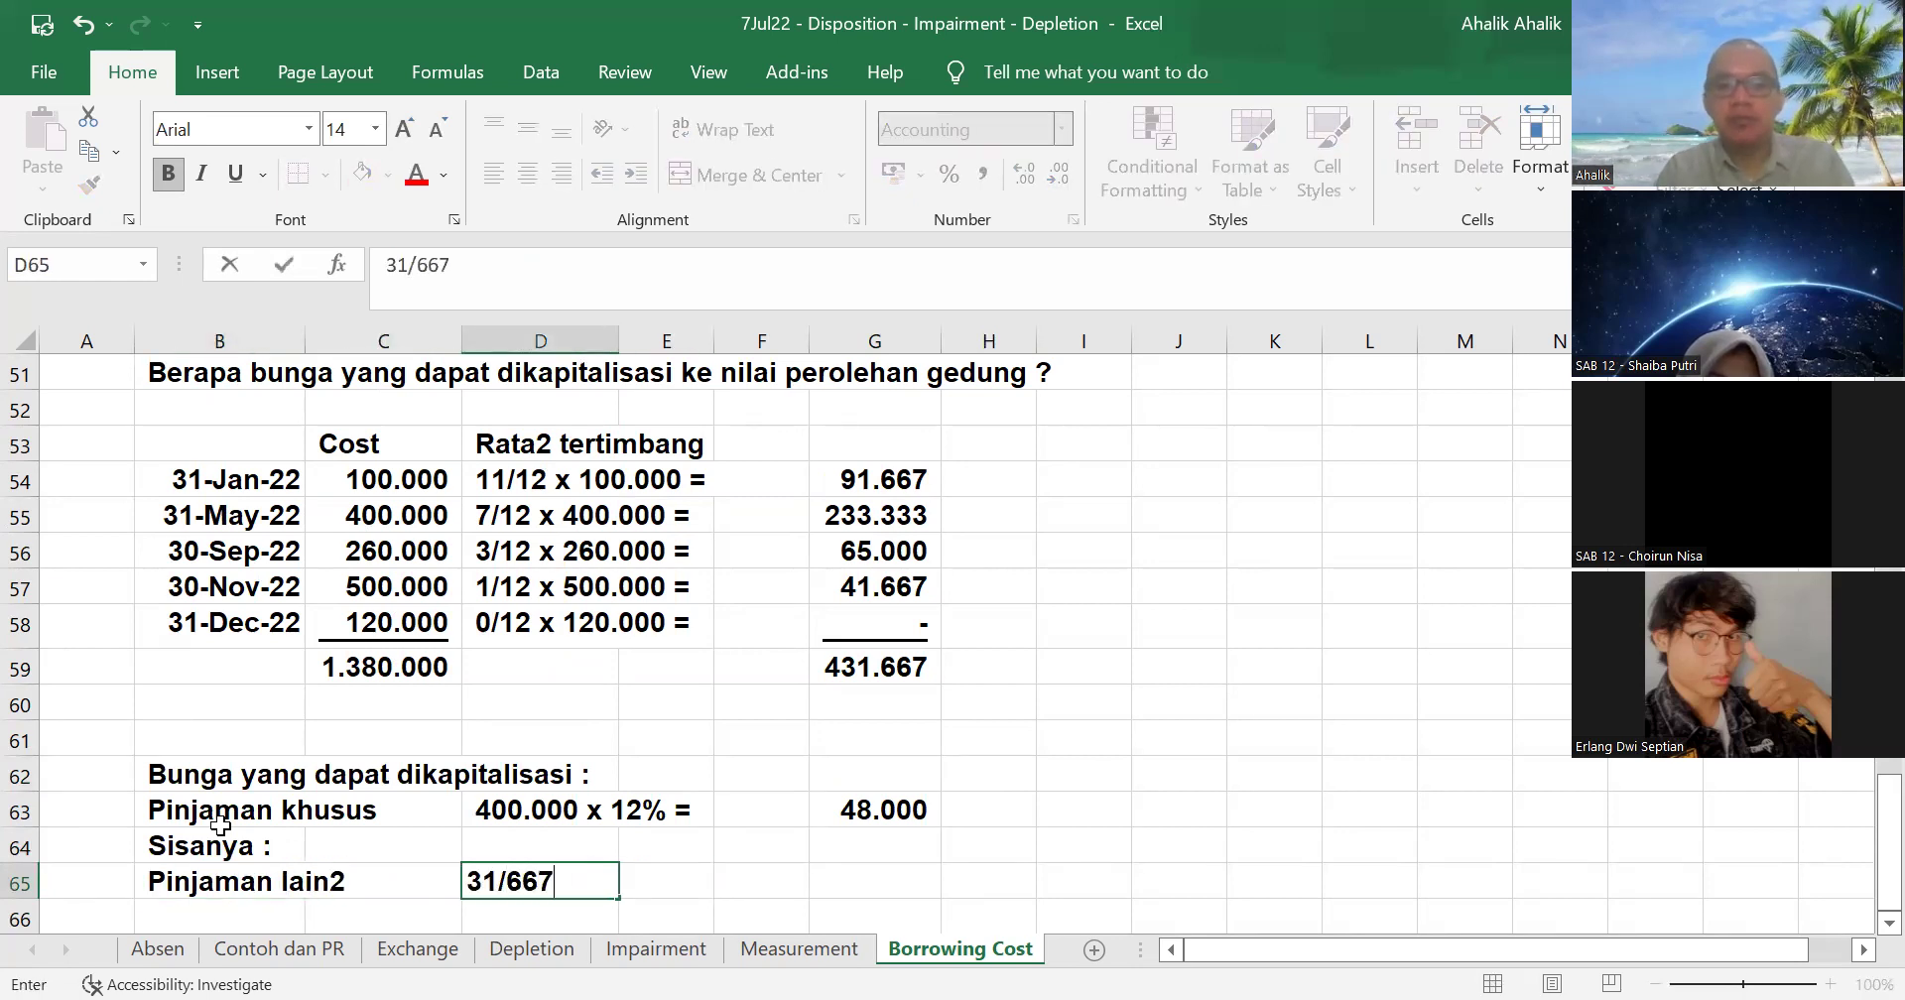
key(BackSpace)
key(BackSpace)
key(BackSpace)
key(BackSpace)
key(BackSpace)
key(BackSpace)
text(.667 x)
scroll(595, 695, up, 2)
scroll(1111, 556, down, 4)
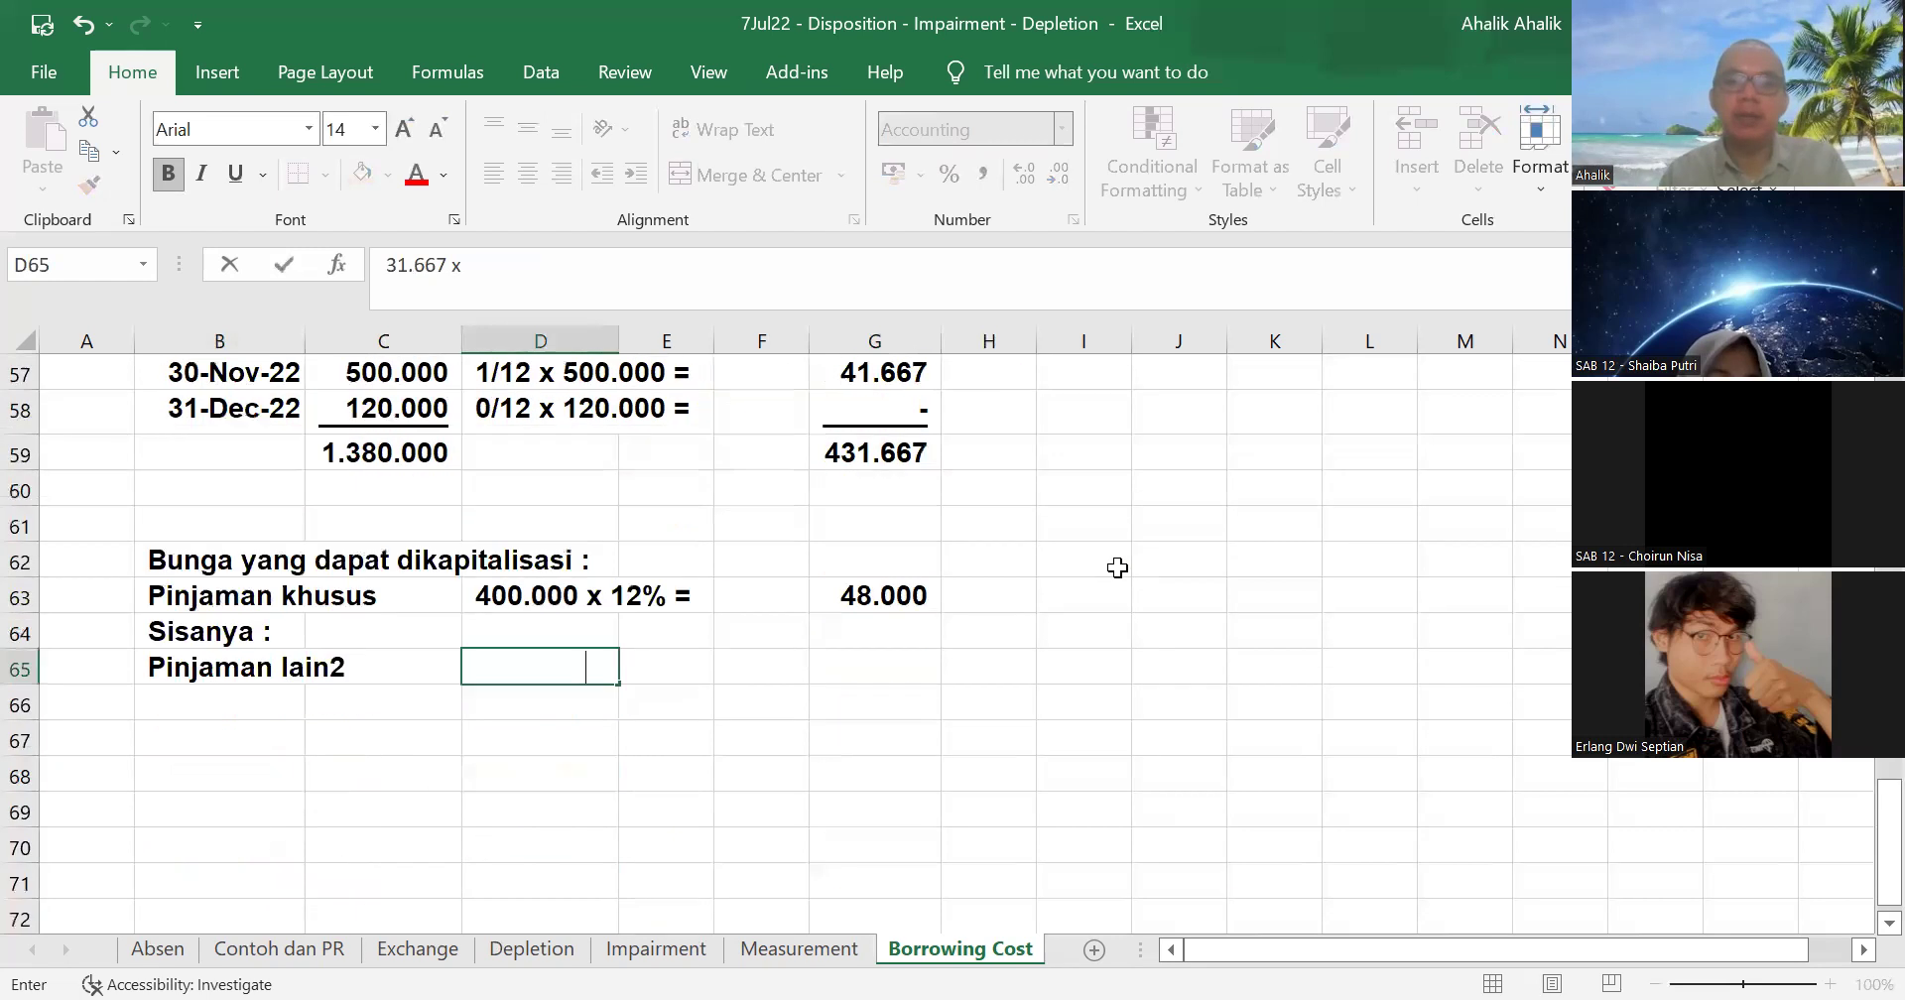
text(9,3%)
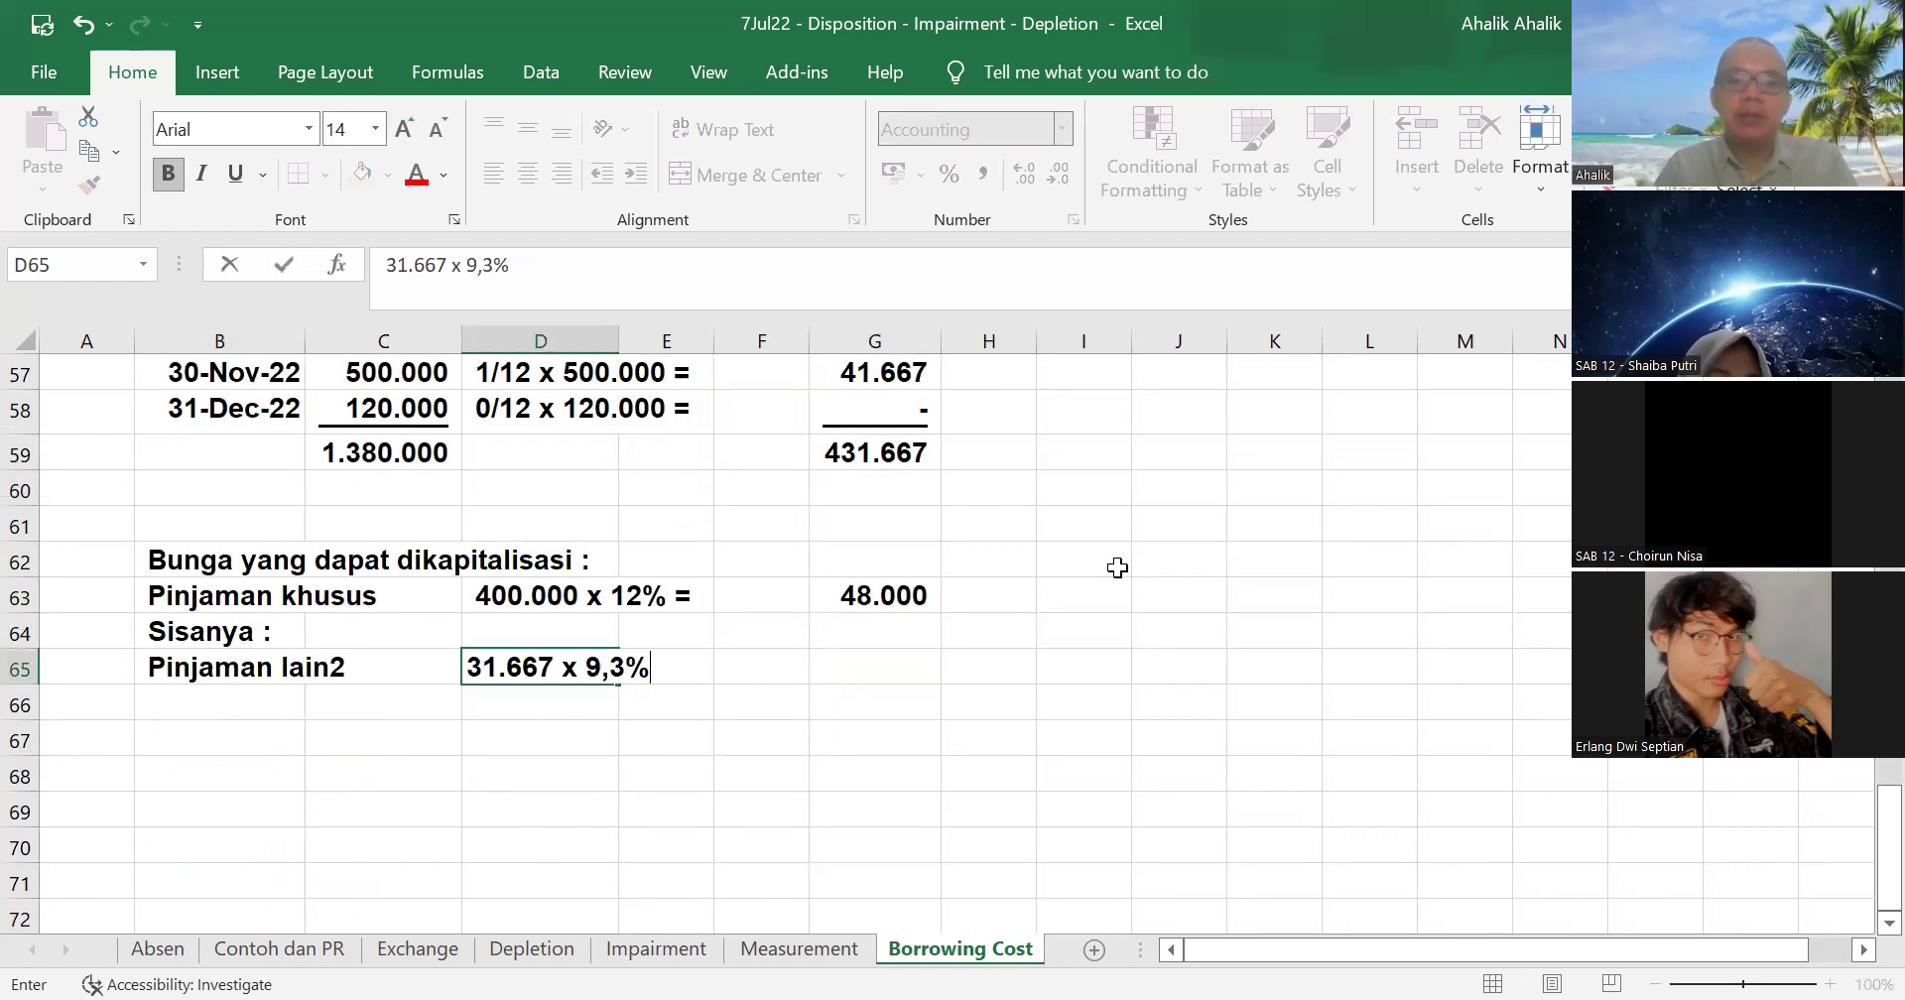
text( =)
- Calculate the other loans' capitalisable interest in G65 with the formula =(G59-400000)*I49
key(Right)
key(Right)
key(Right)
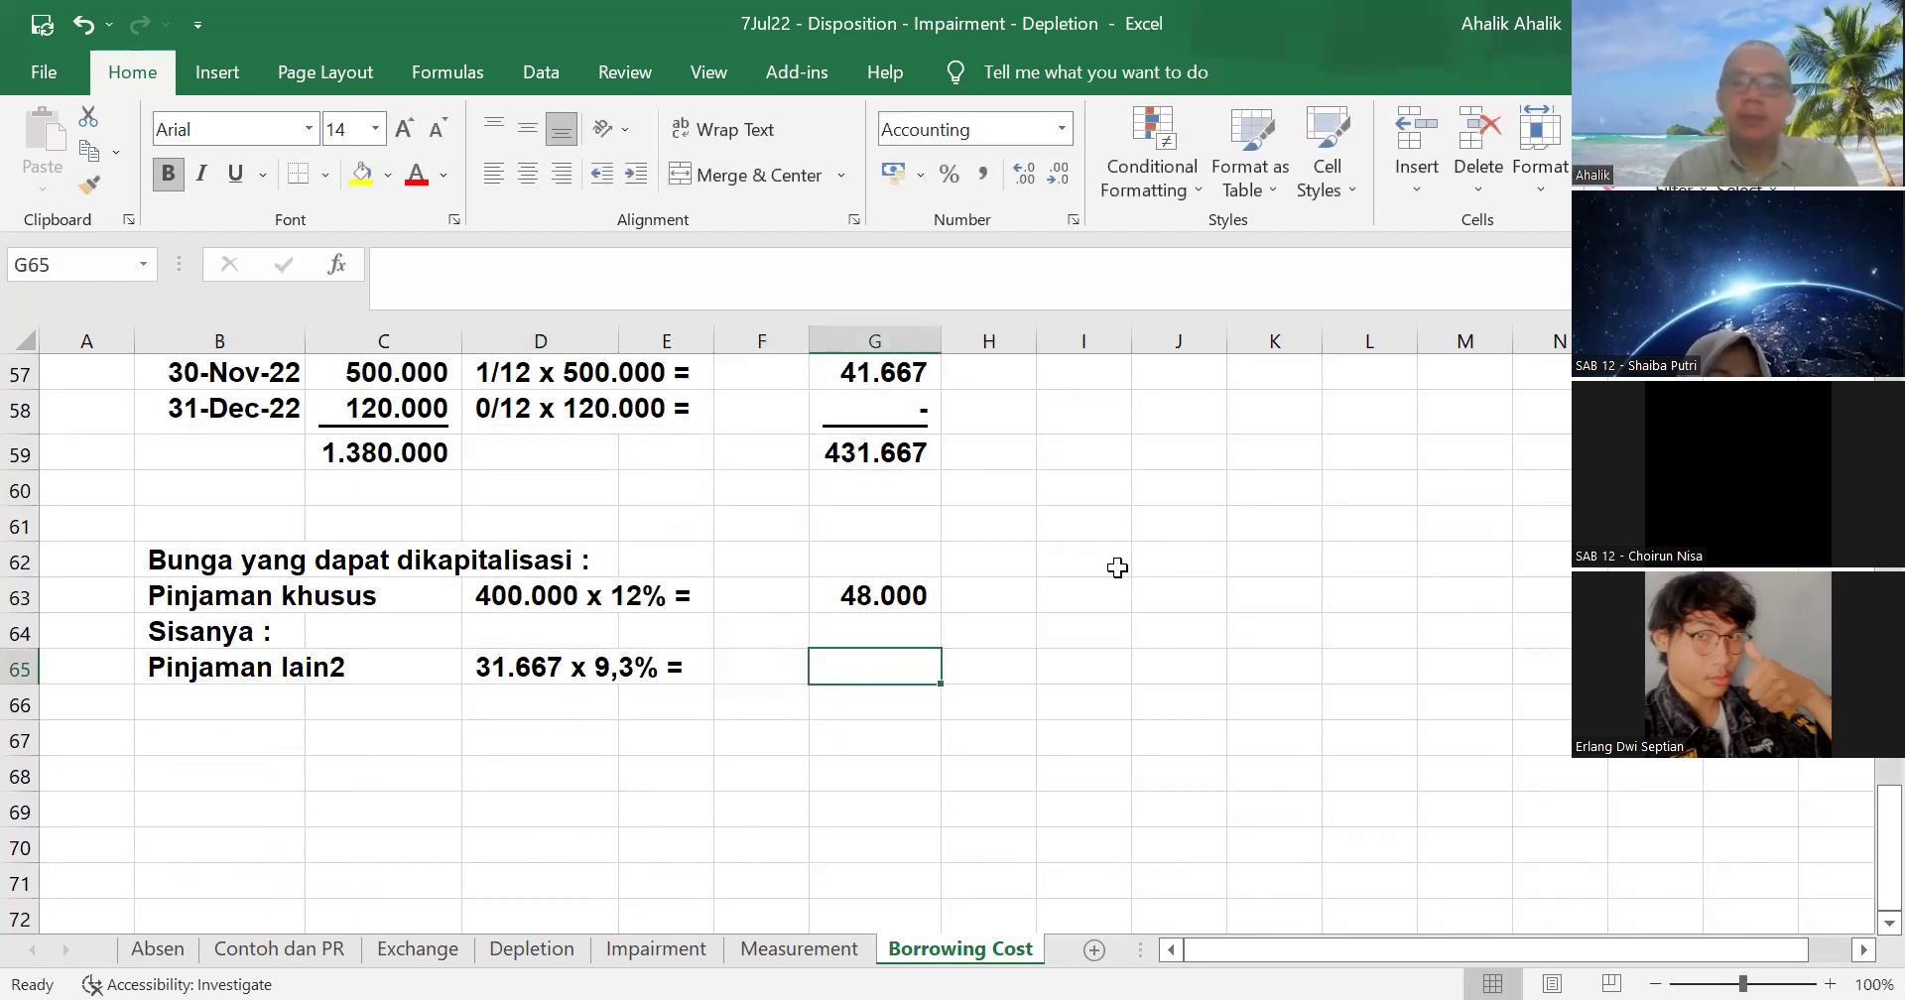
text(=()
click(884, 446)
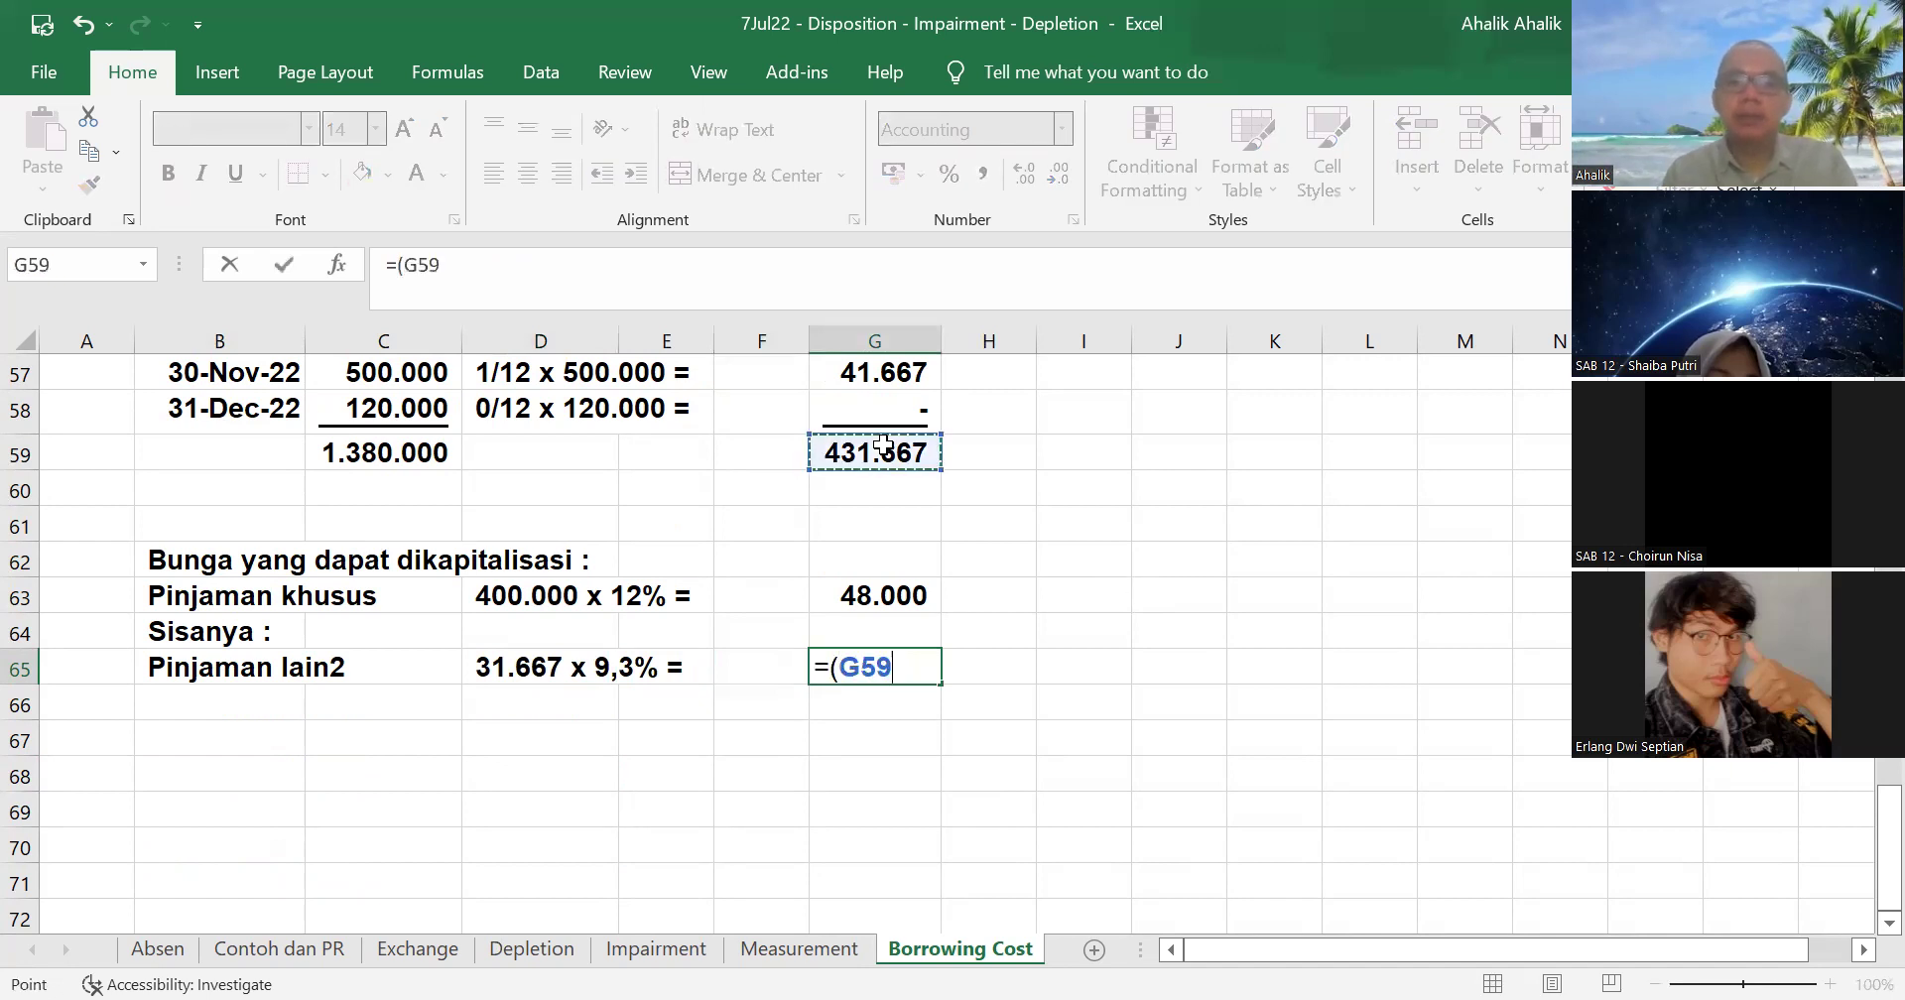
text(-300000)
key(BackSpace)
key(BackSpace)
key(BackSpace)
key(BackSpace)
key(BackSpace)
key(BackSpace)
text(400)
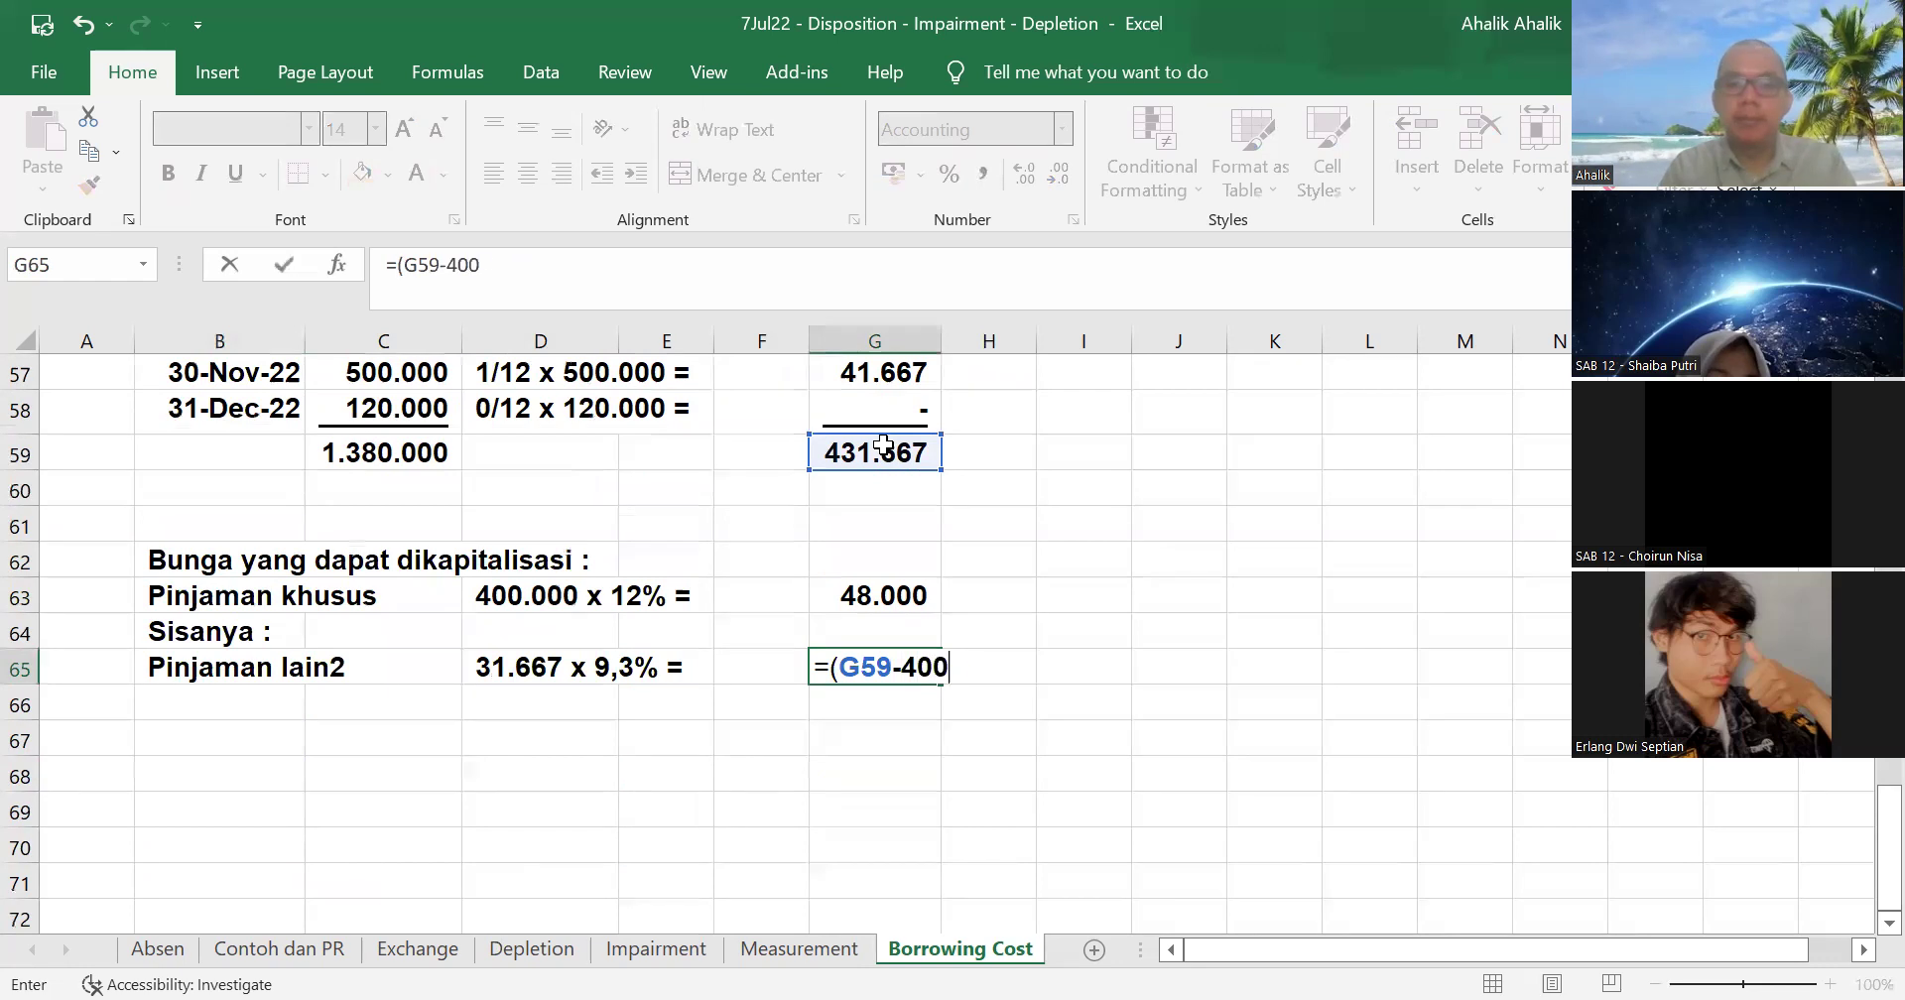
text(000)*)
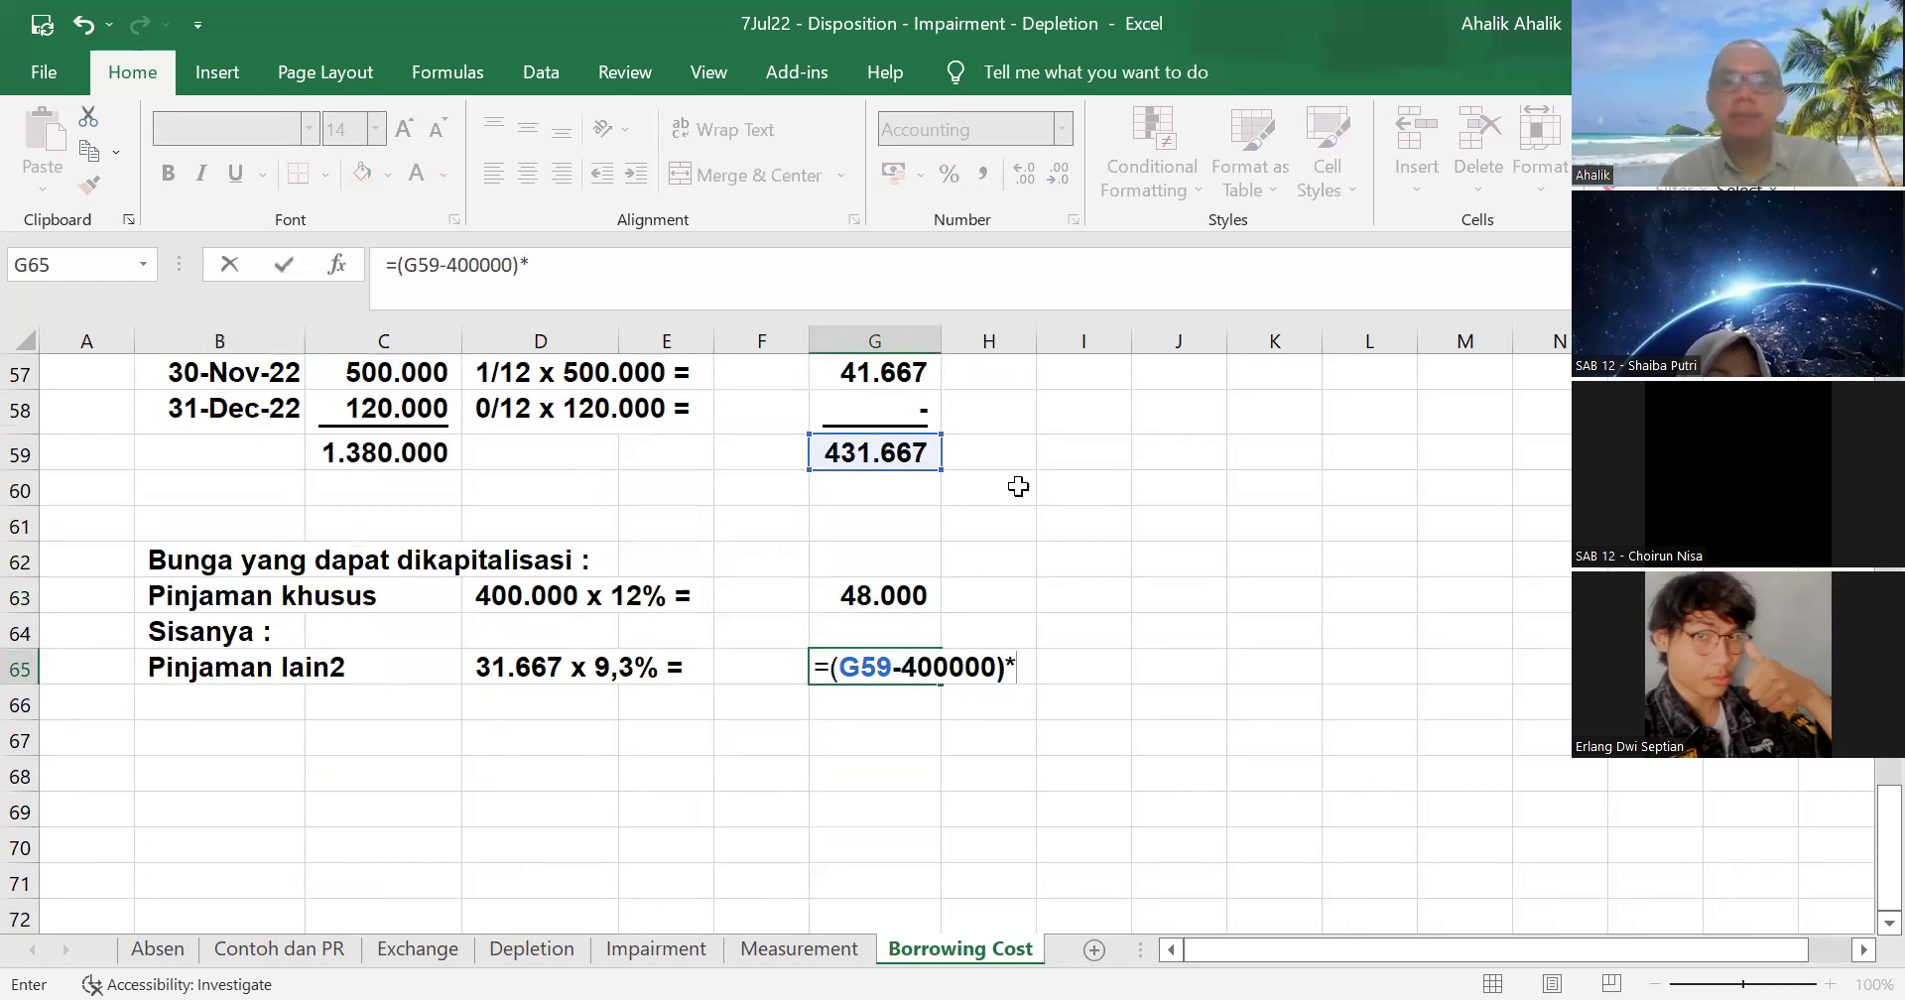
scroll(1042, 536, up, 5)
click(1092, 632)
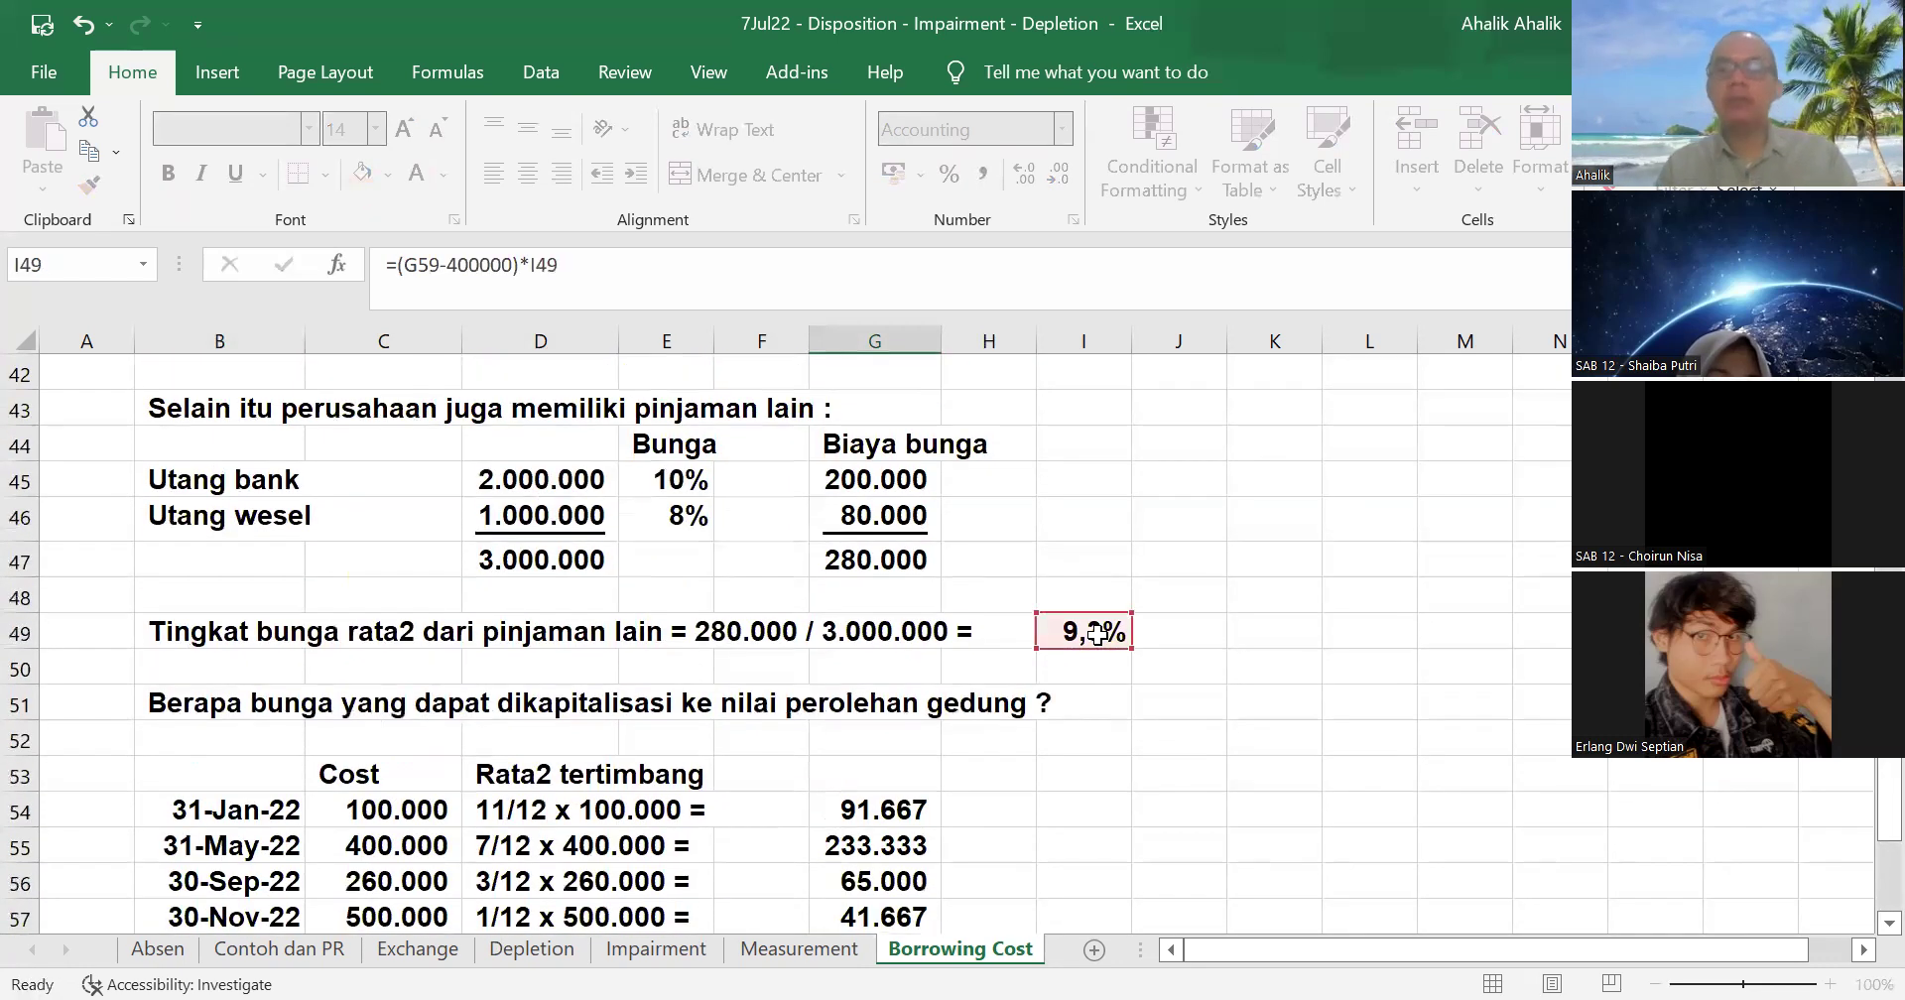
key(Return)
- Underline G65 and total the capitalisable interest from G63 to G65 in G66 with a SUM formula
click(880, 888)
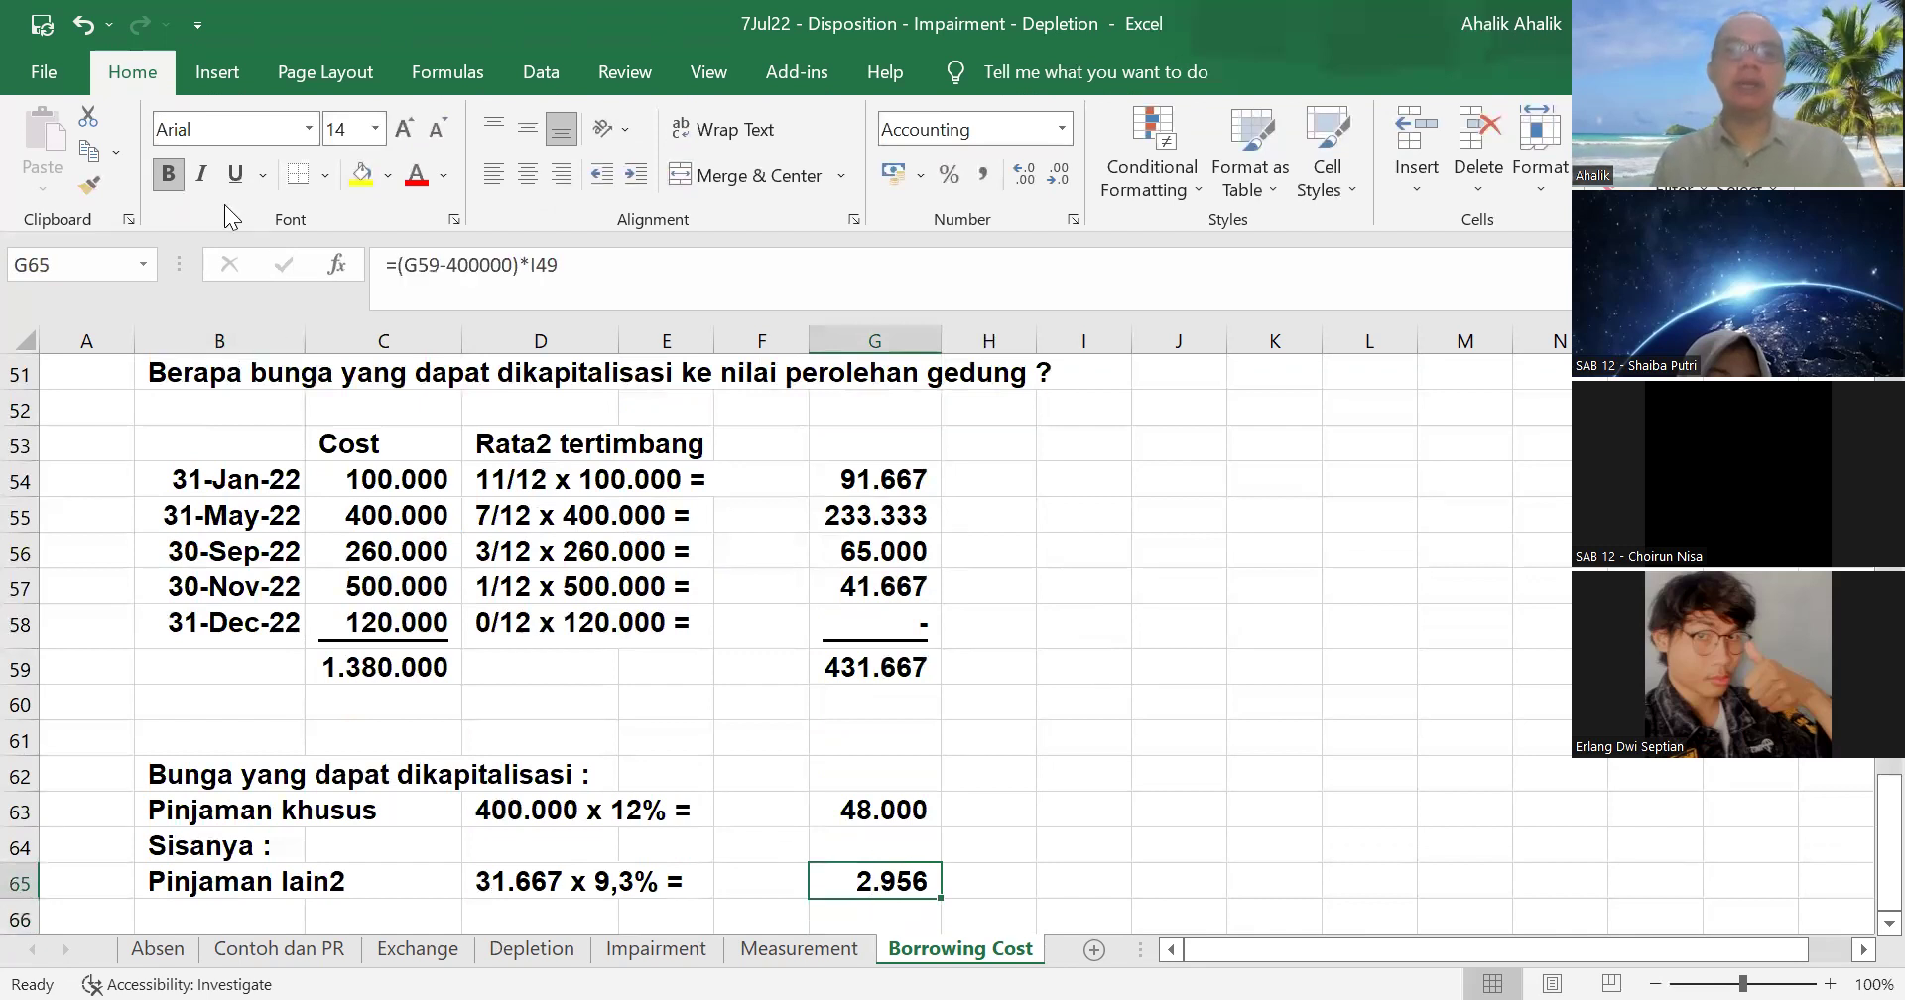
click(236, 174)
scroll(893, 692, down, 2)
click(898, 712)
text(=sum()
drag(882, 596, 889, 646)
key(Return)
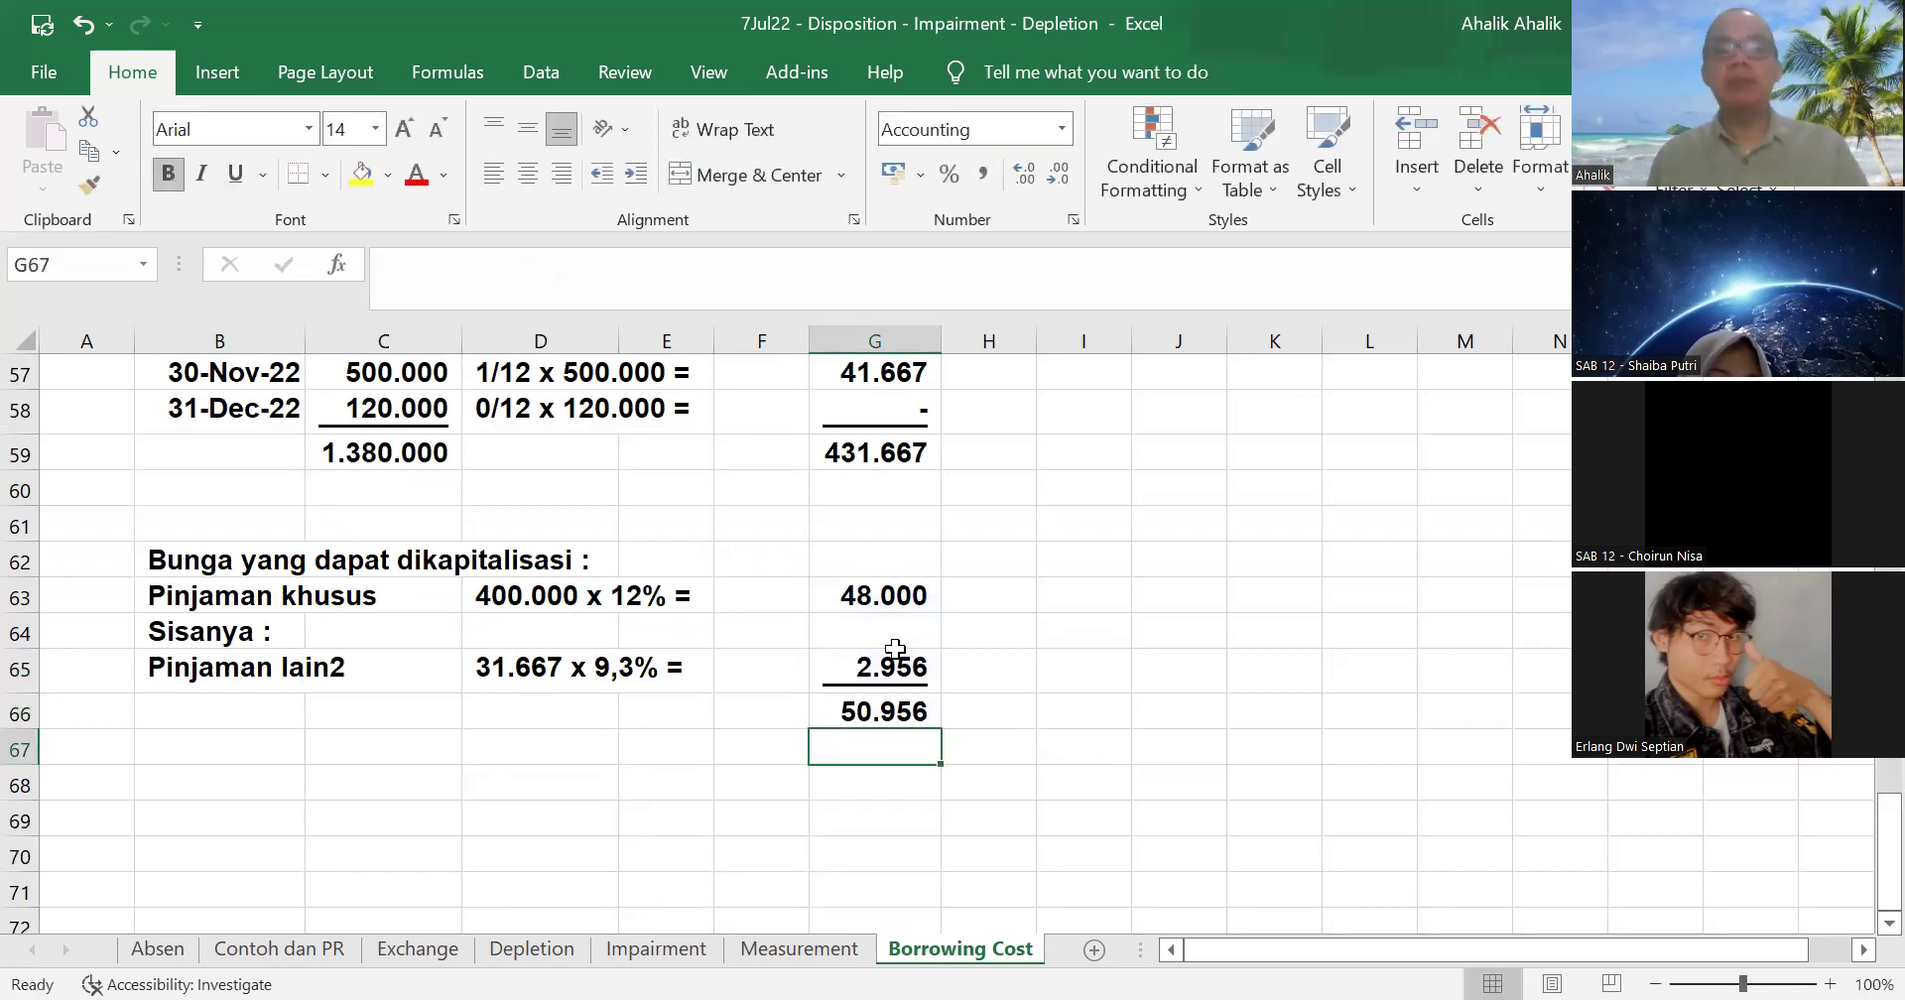
- Enter the heading "Jurnal :" in B68 and link B69 to the 31-Jan-22 date in the cost table
click(233, 789)
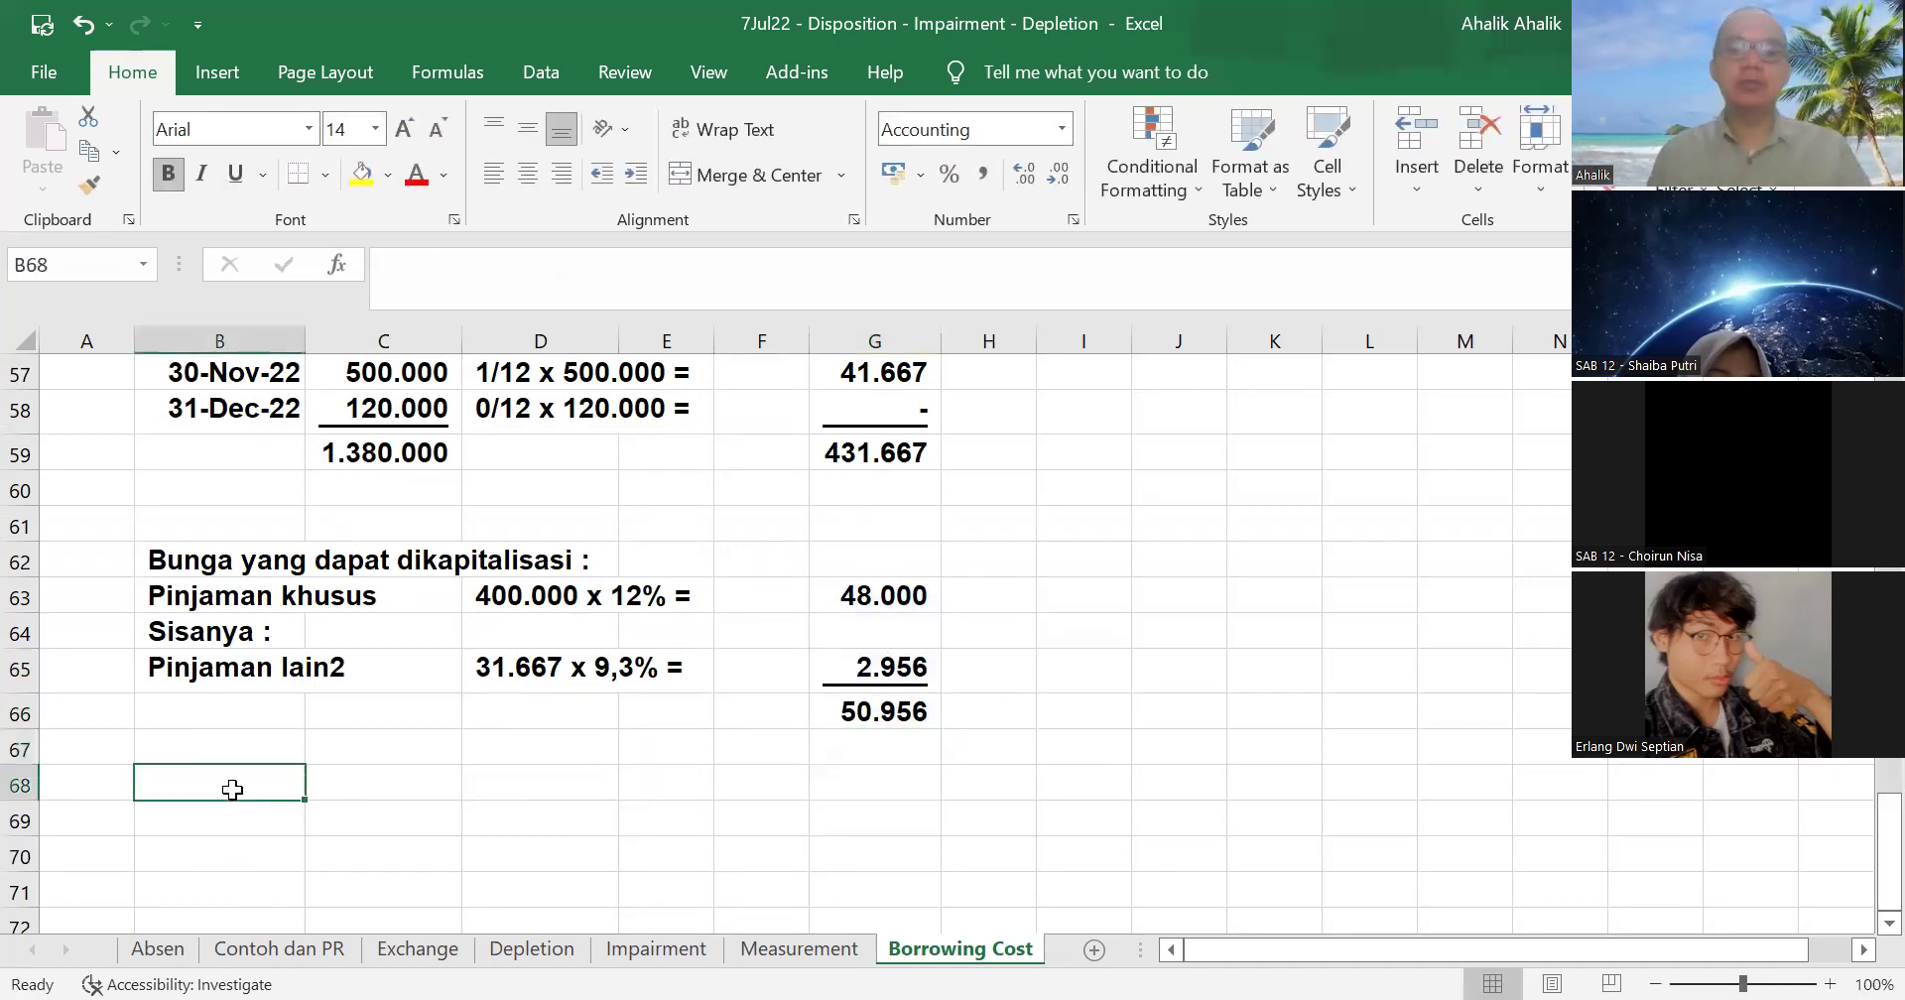
text(Jurnal)
key(Return)
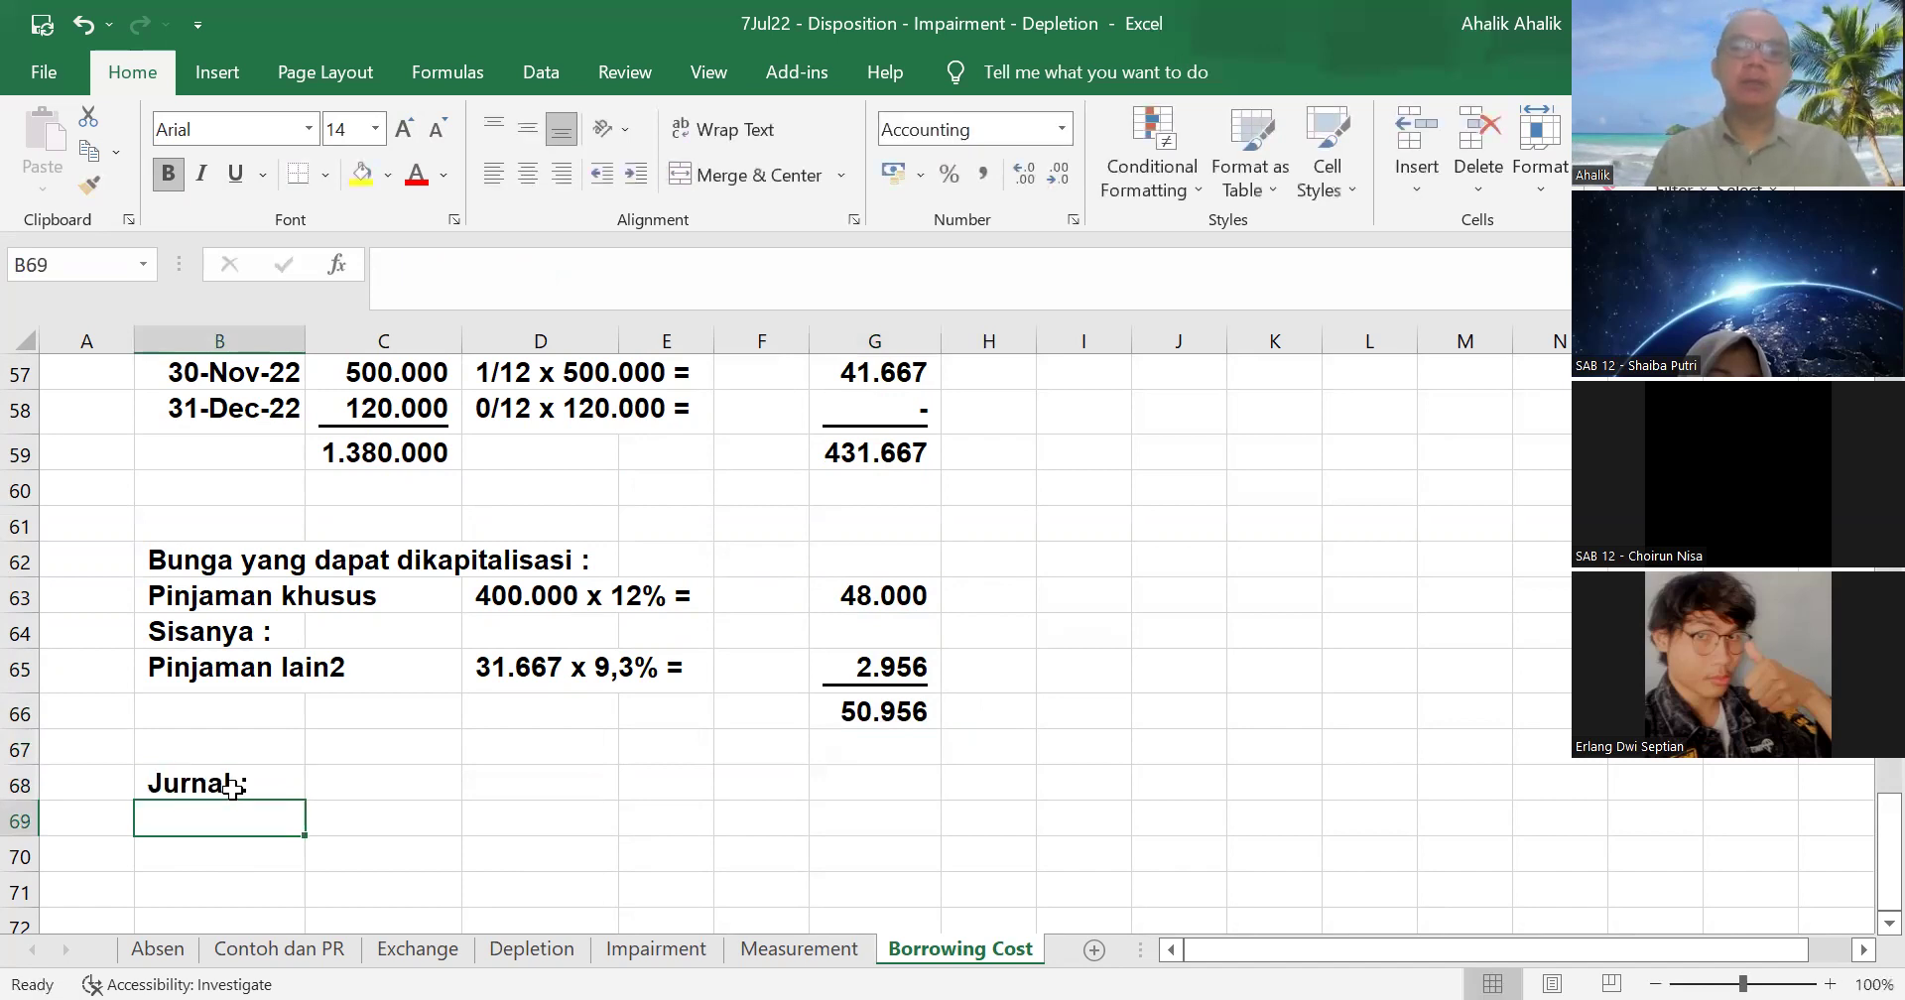
scroll(260, 745, up, 5)
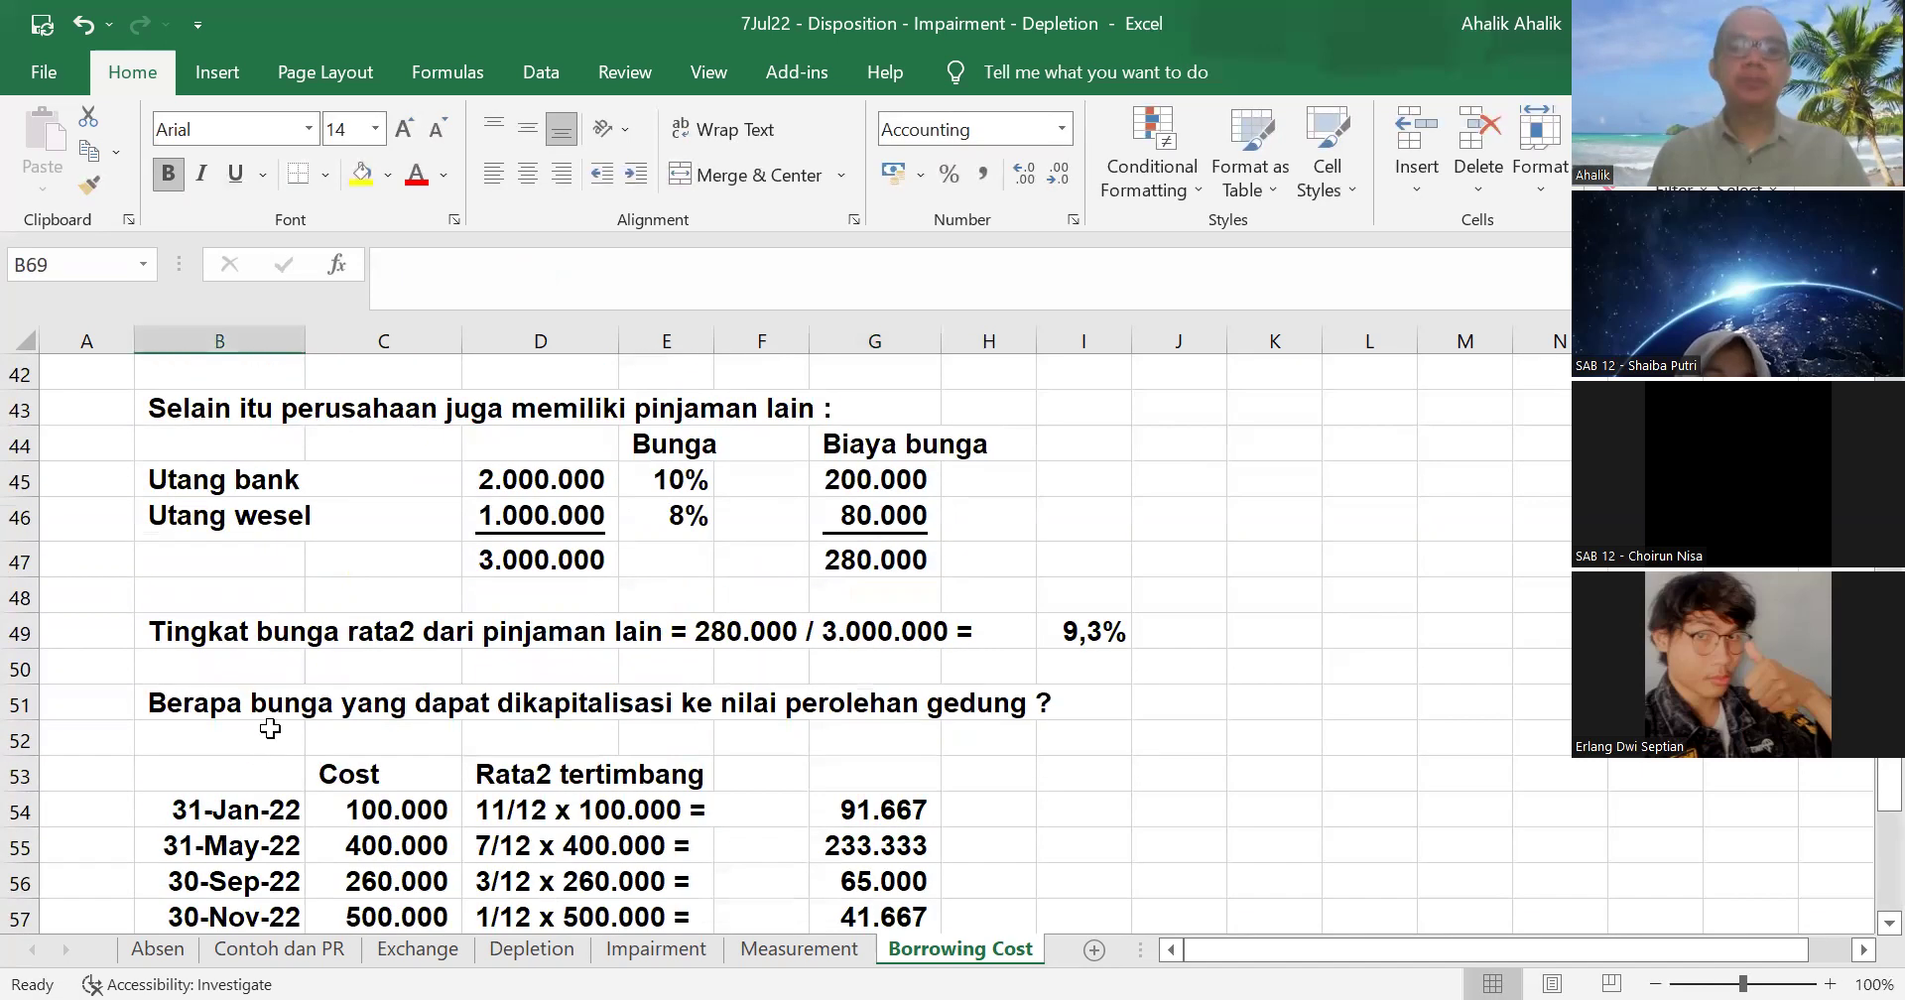
scroll(274, 722, down, 3)
scroll(274, 722, down, 4)
text(=)
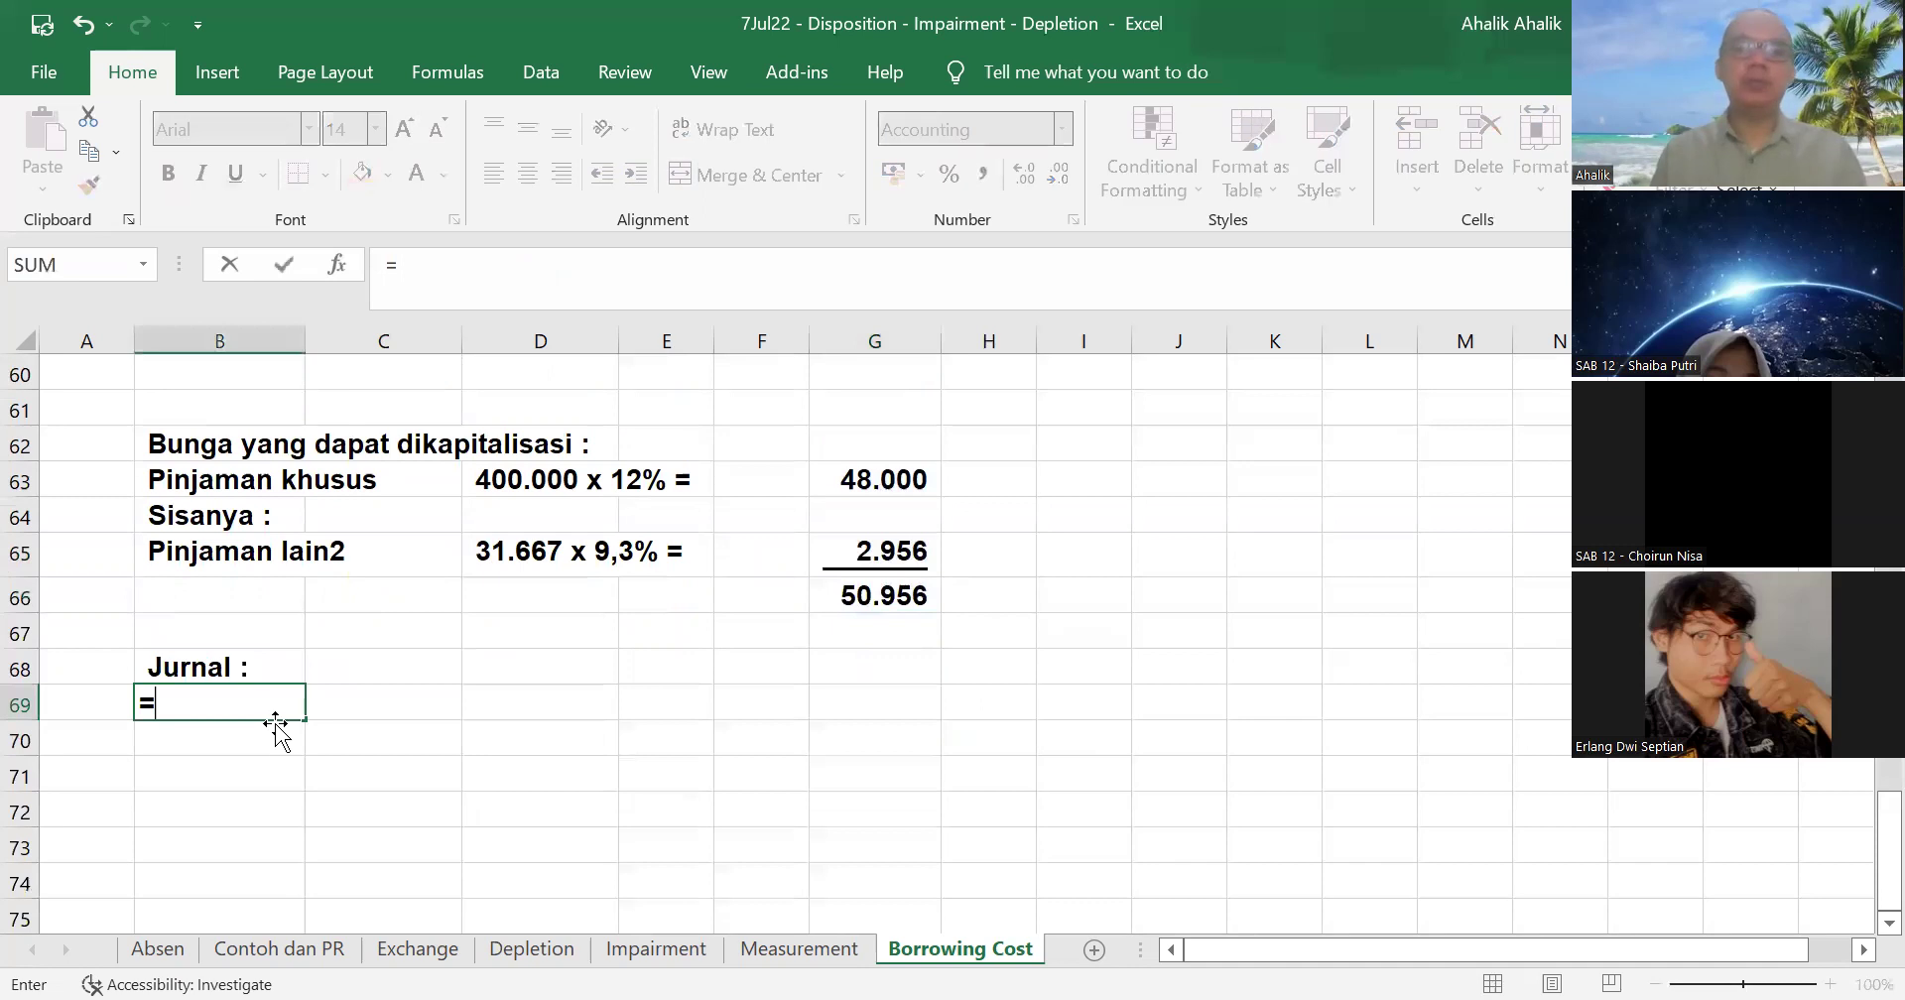
scroll(260, 695, up, 5)
click(244, 588)
key(Return)
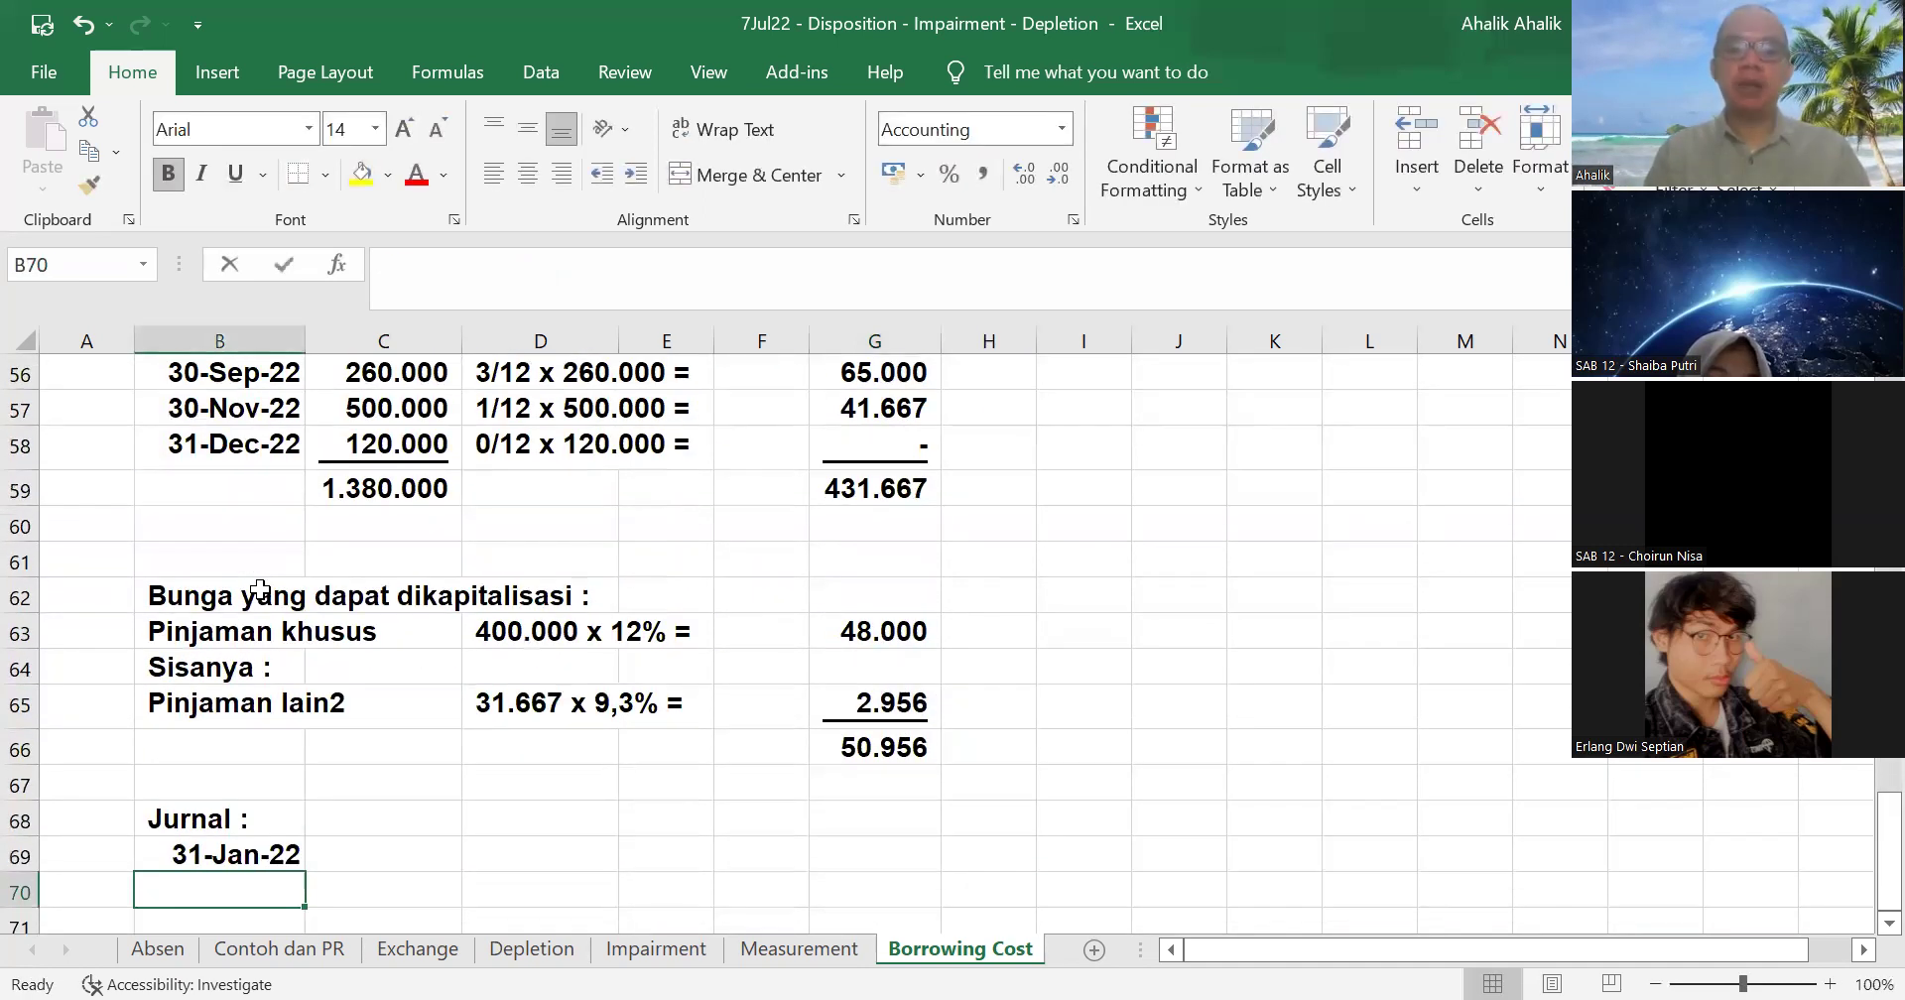
- Enter the January journal accounts "Construction in progress" in B70 and "Cash" in C71
text(Construction in pro)
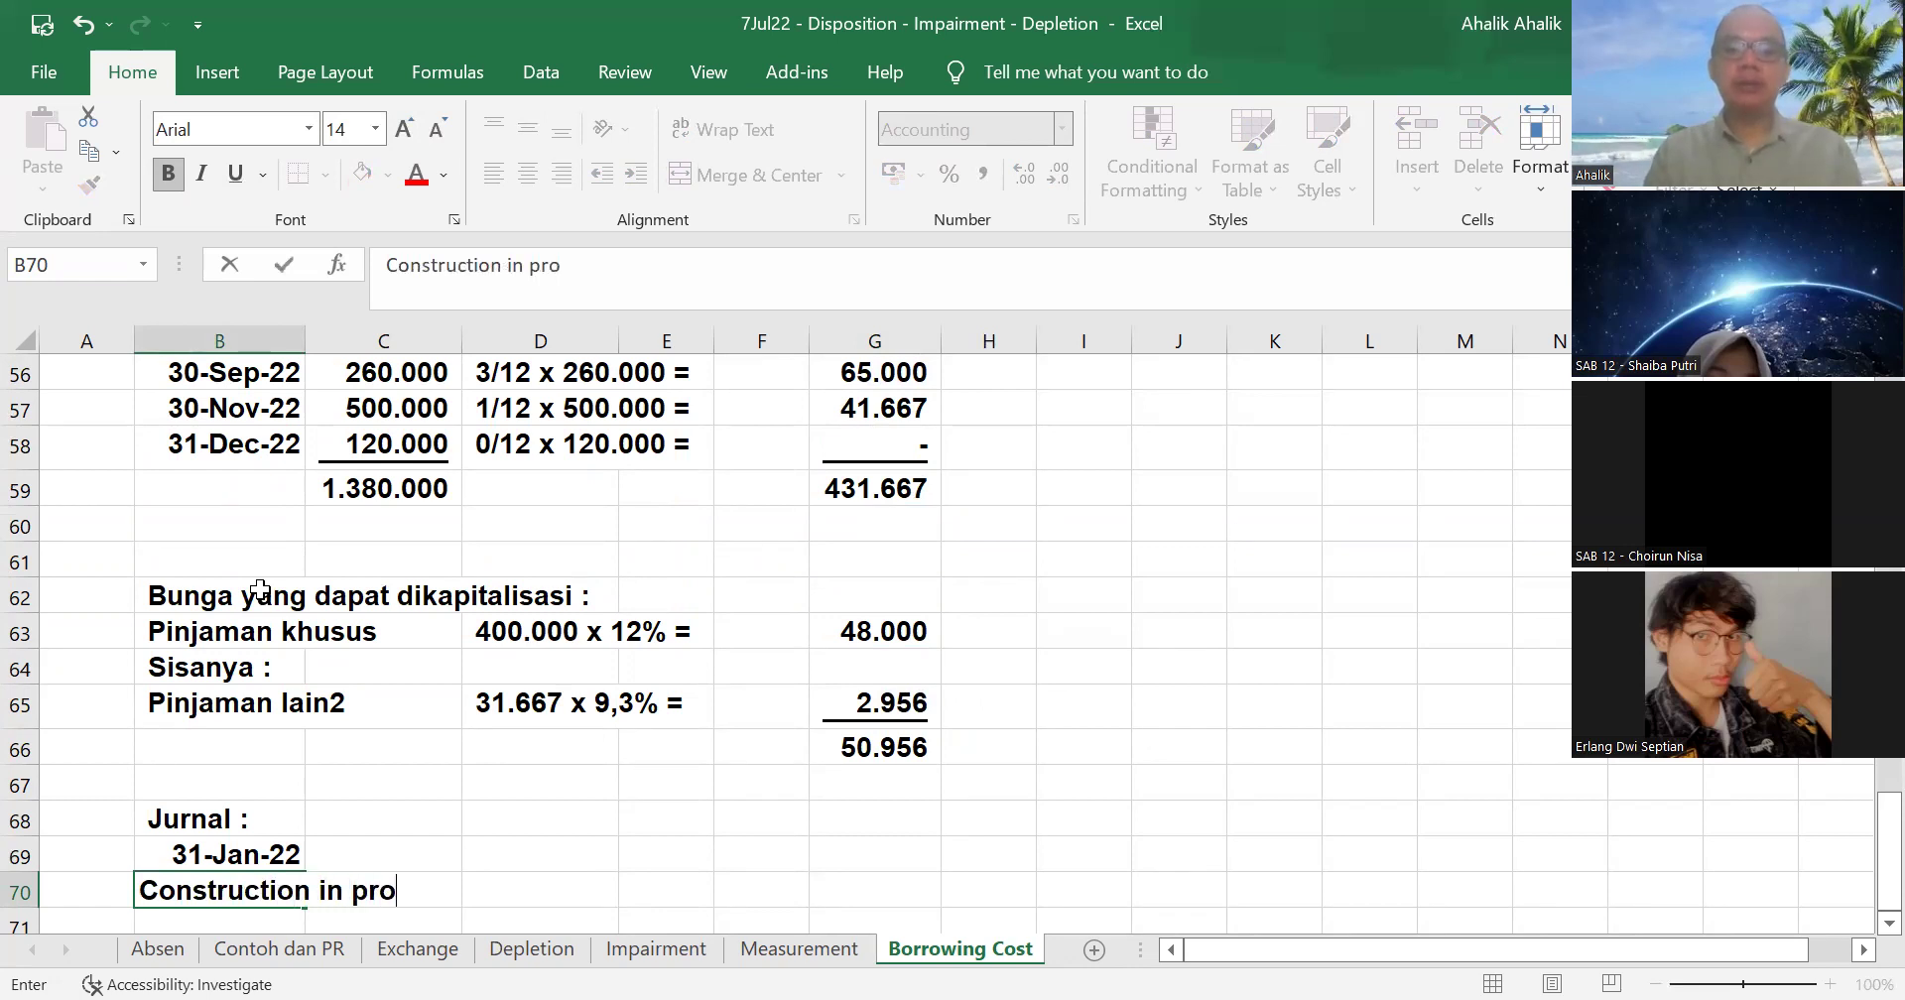
text(fre)
key(BackSpace)
key(BackSpace)
key(BackSpace)
text(gress)
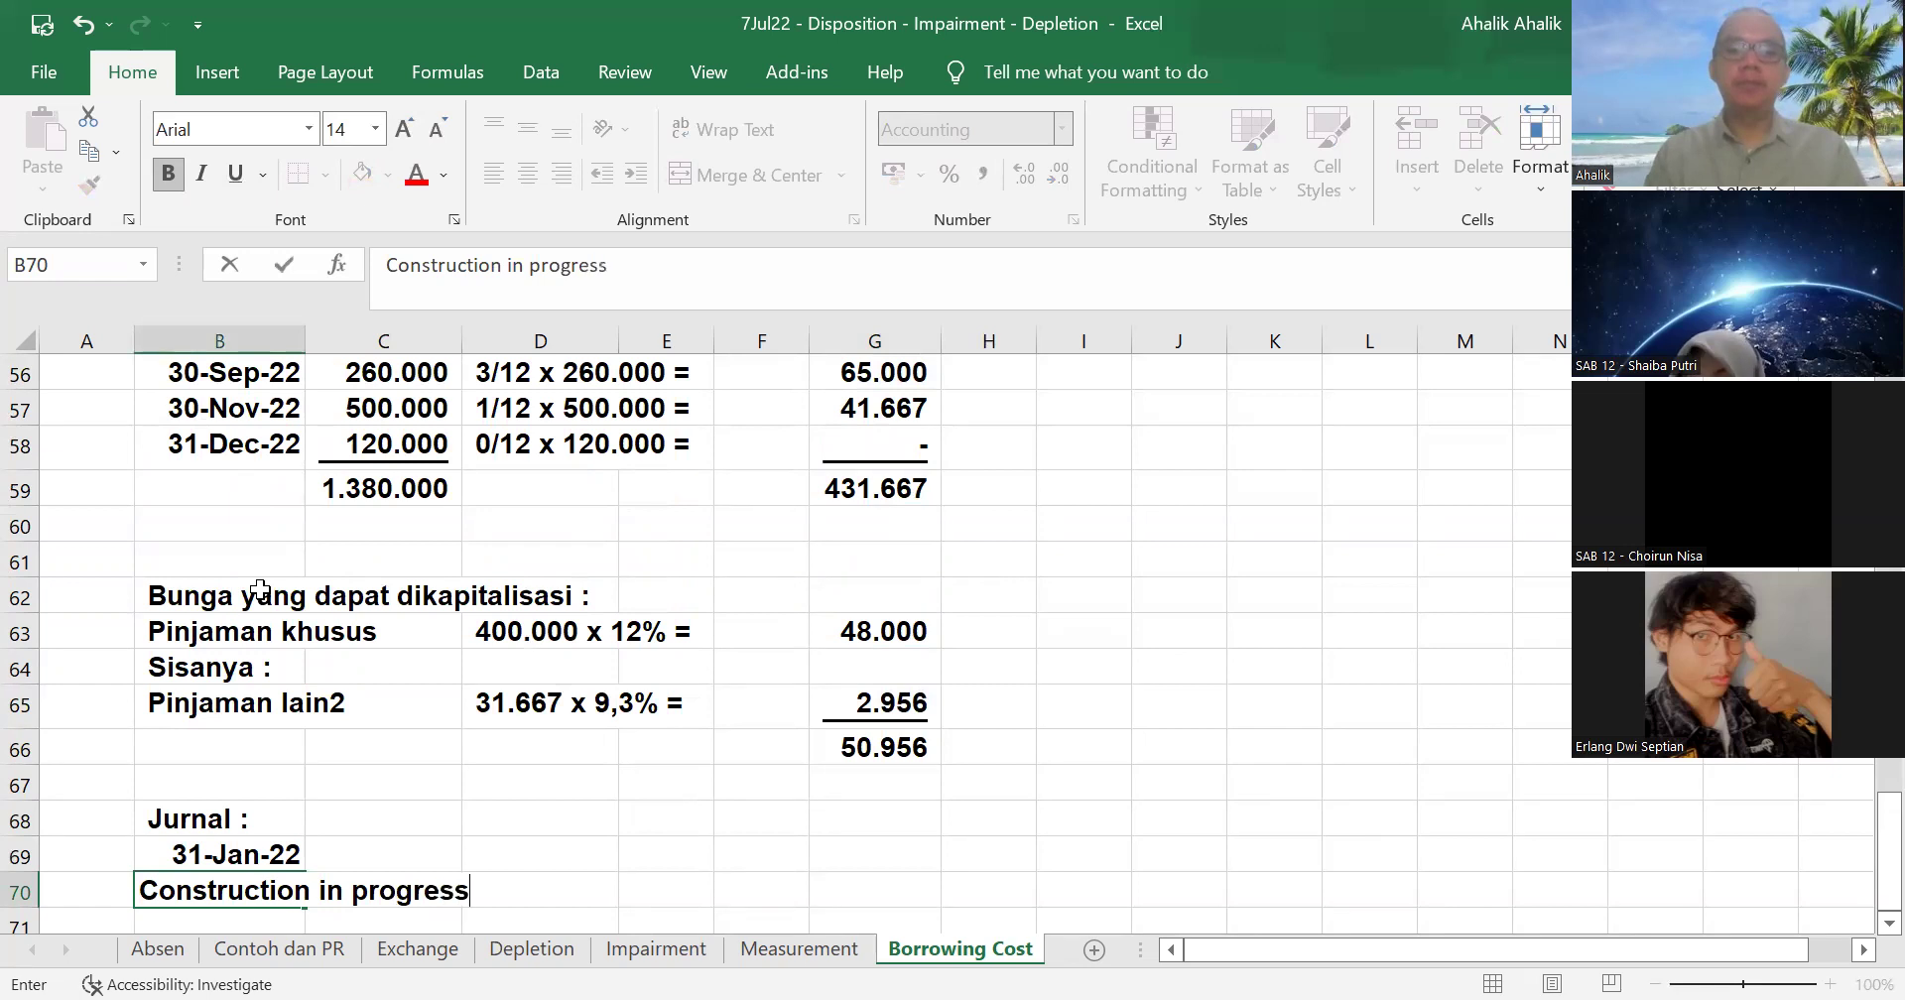
key(Return)
key(Right)
text(Cash)
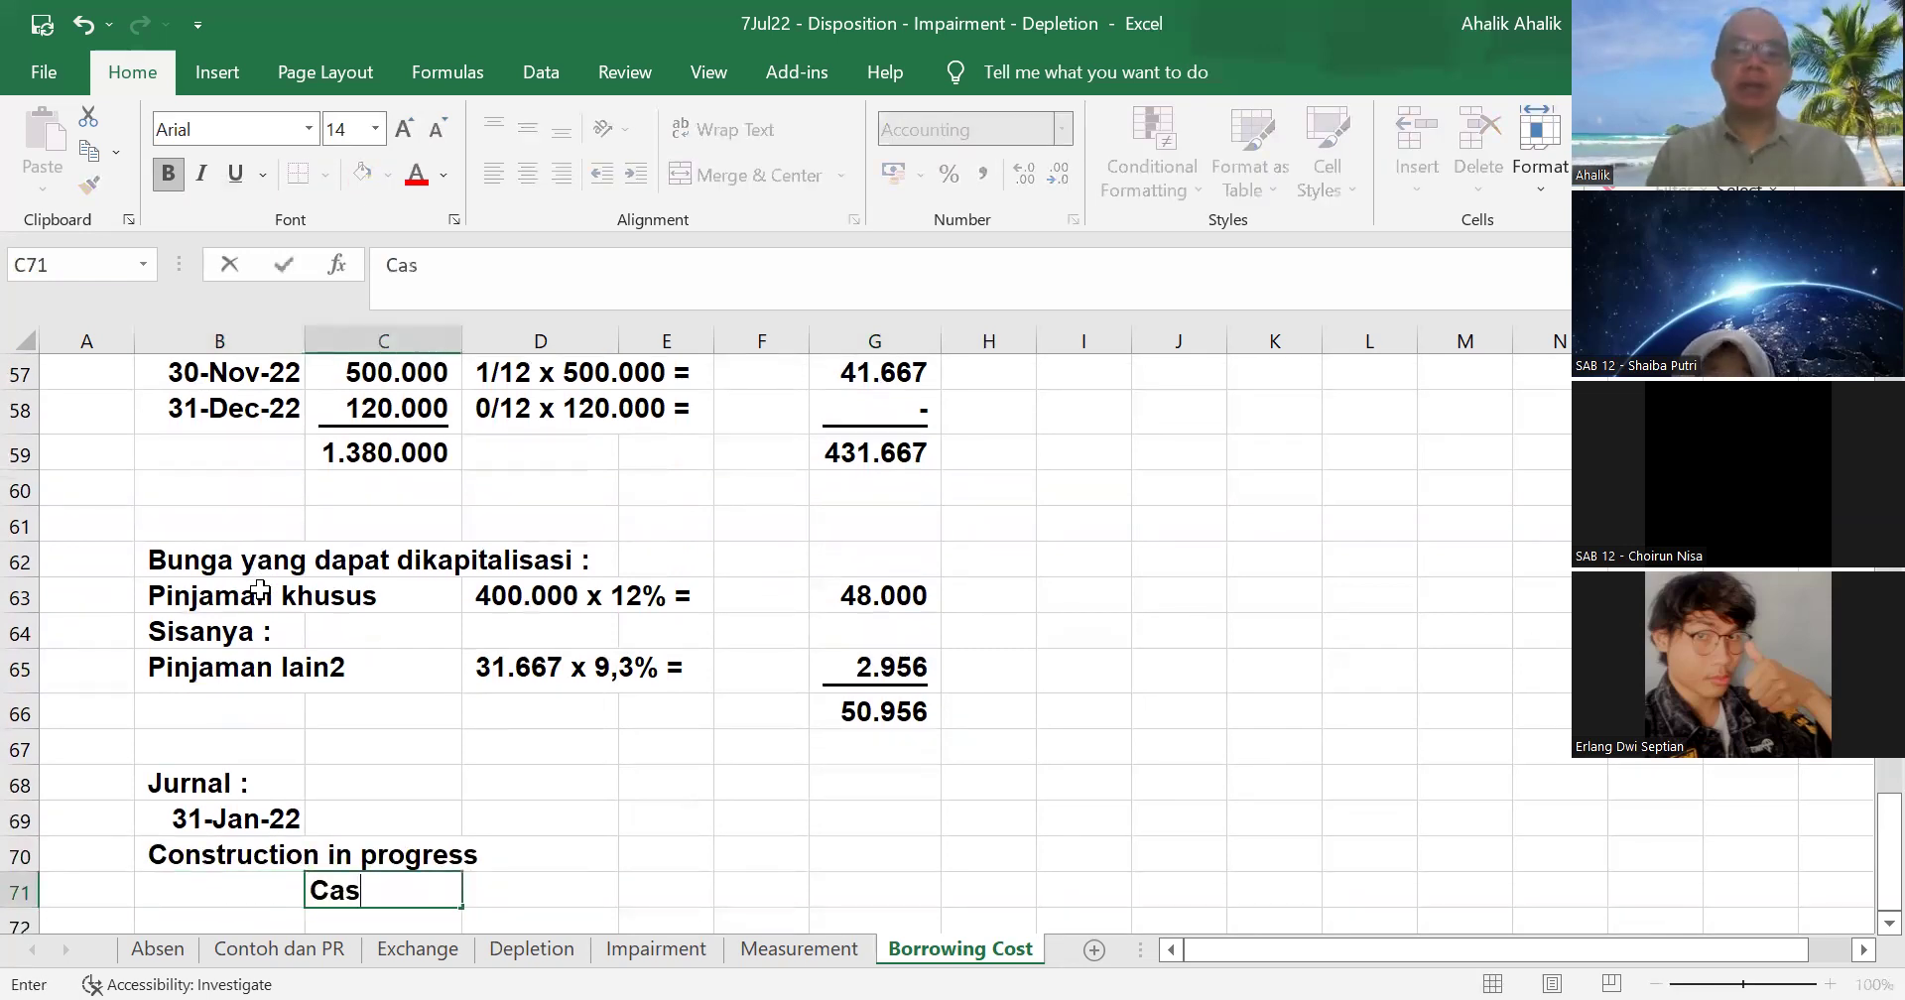
- Link the January Construction in progress debit in G70 to the cost in C54 and the Cash credit in H71 to G70
key(Right)
key(Up)
key(Right)
key(Right)
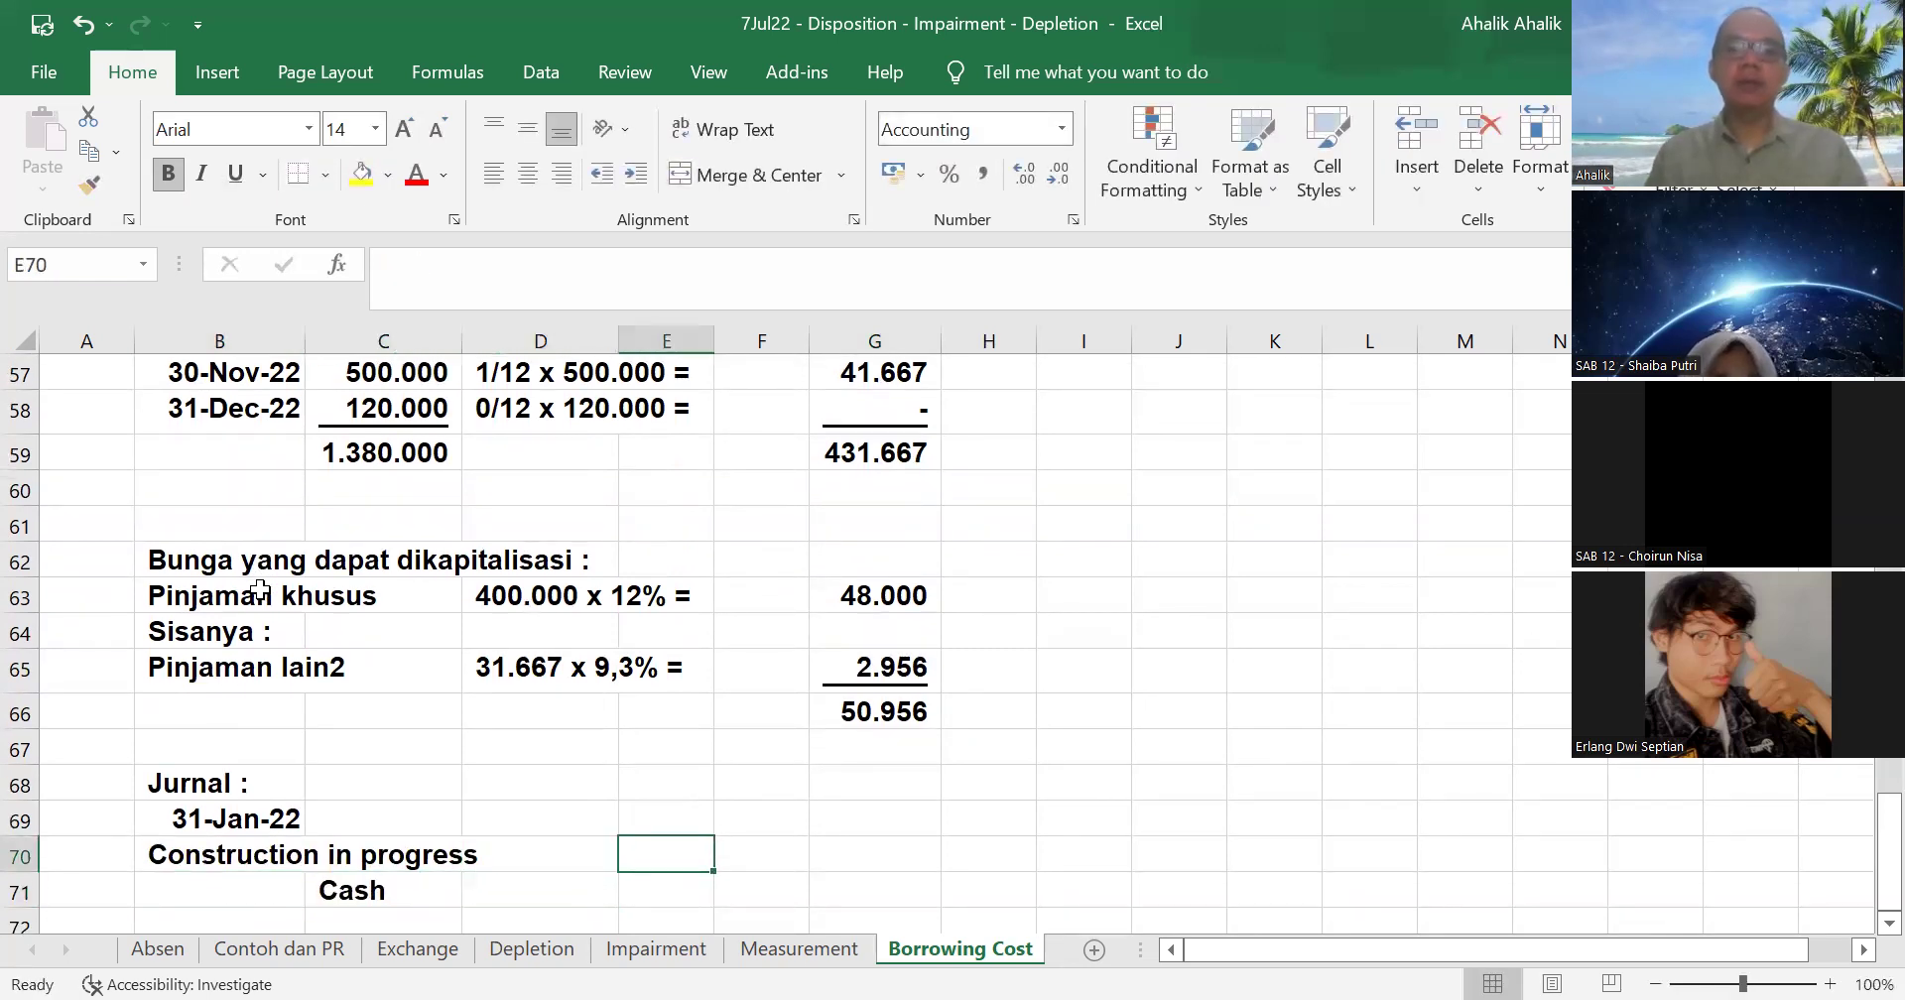
key(Right)
text(=)
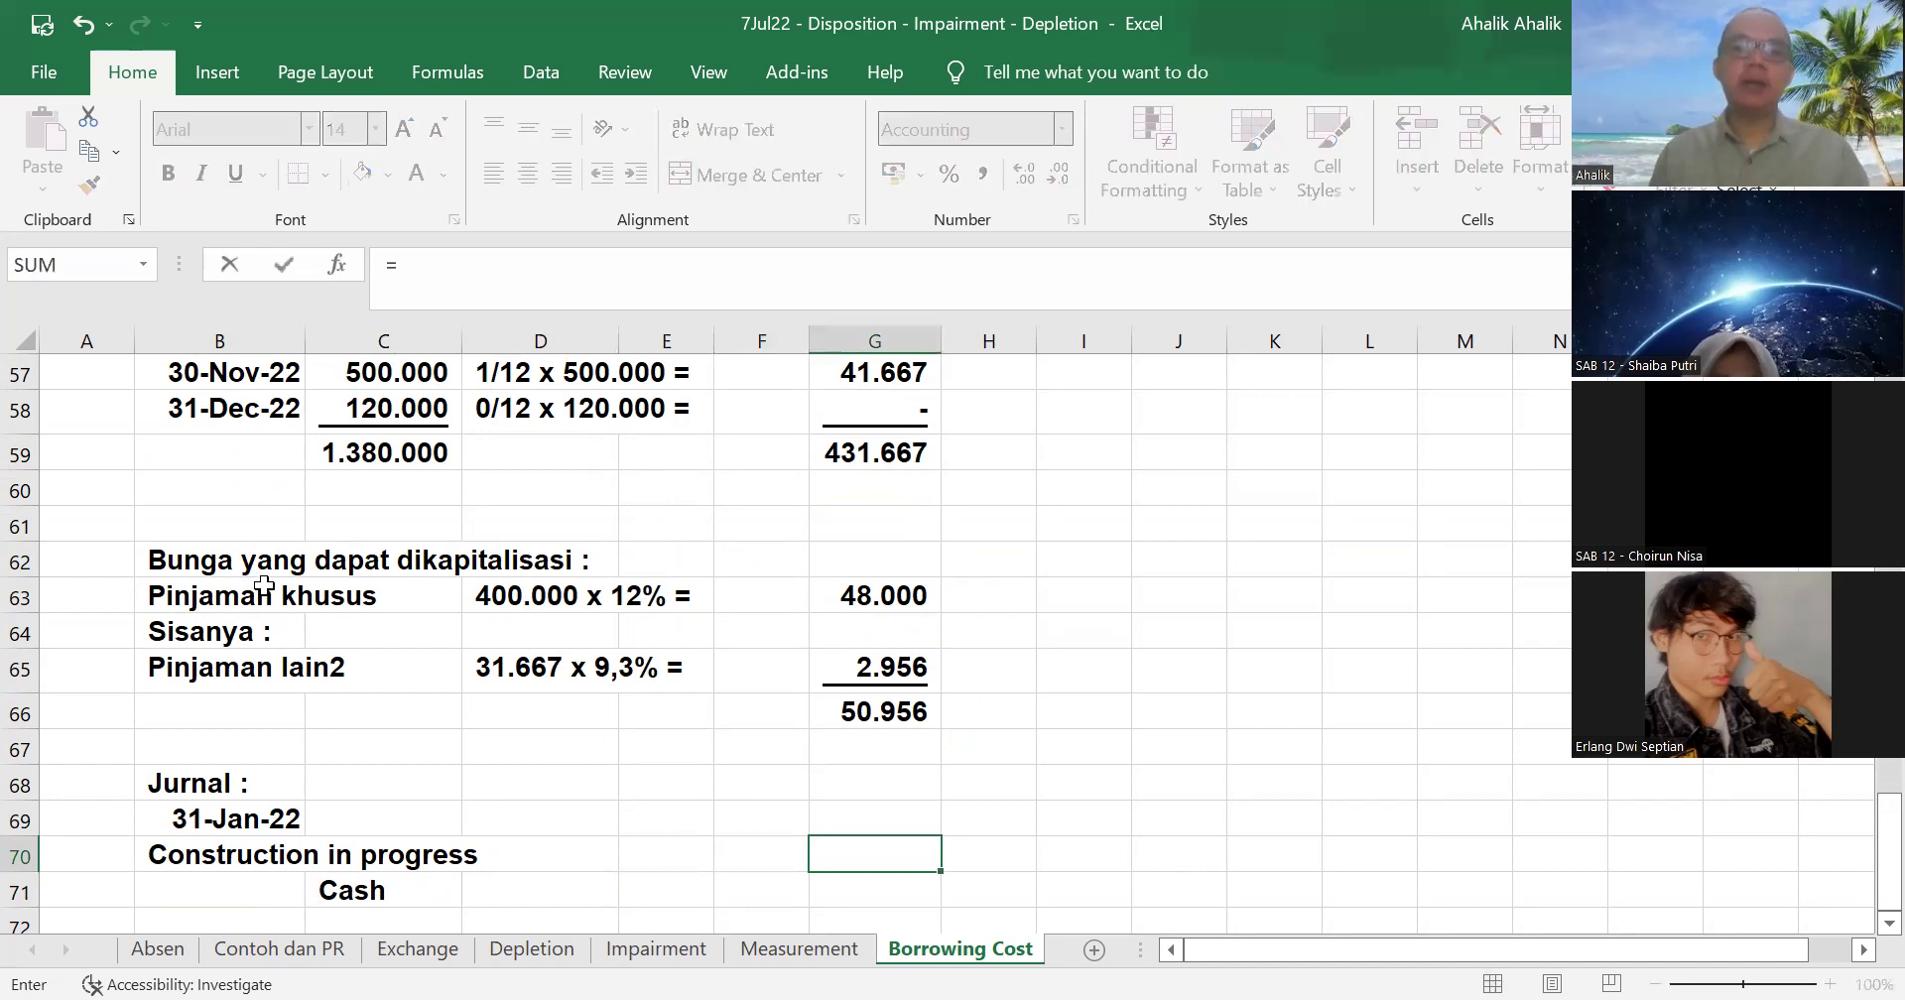
scroll(264, 574, up, 5)
scroll(380, 622, down, 2)
click(369, 593)
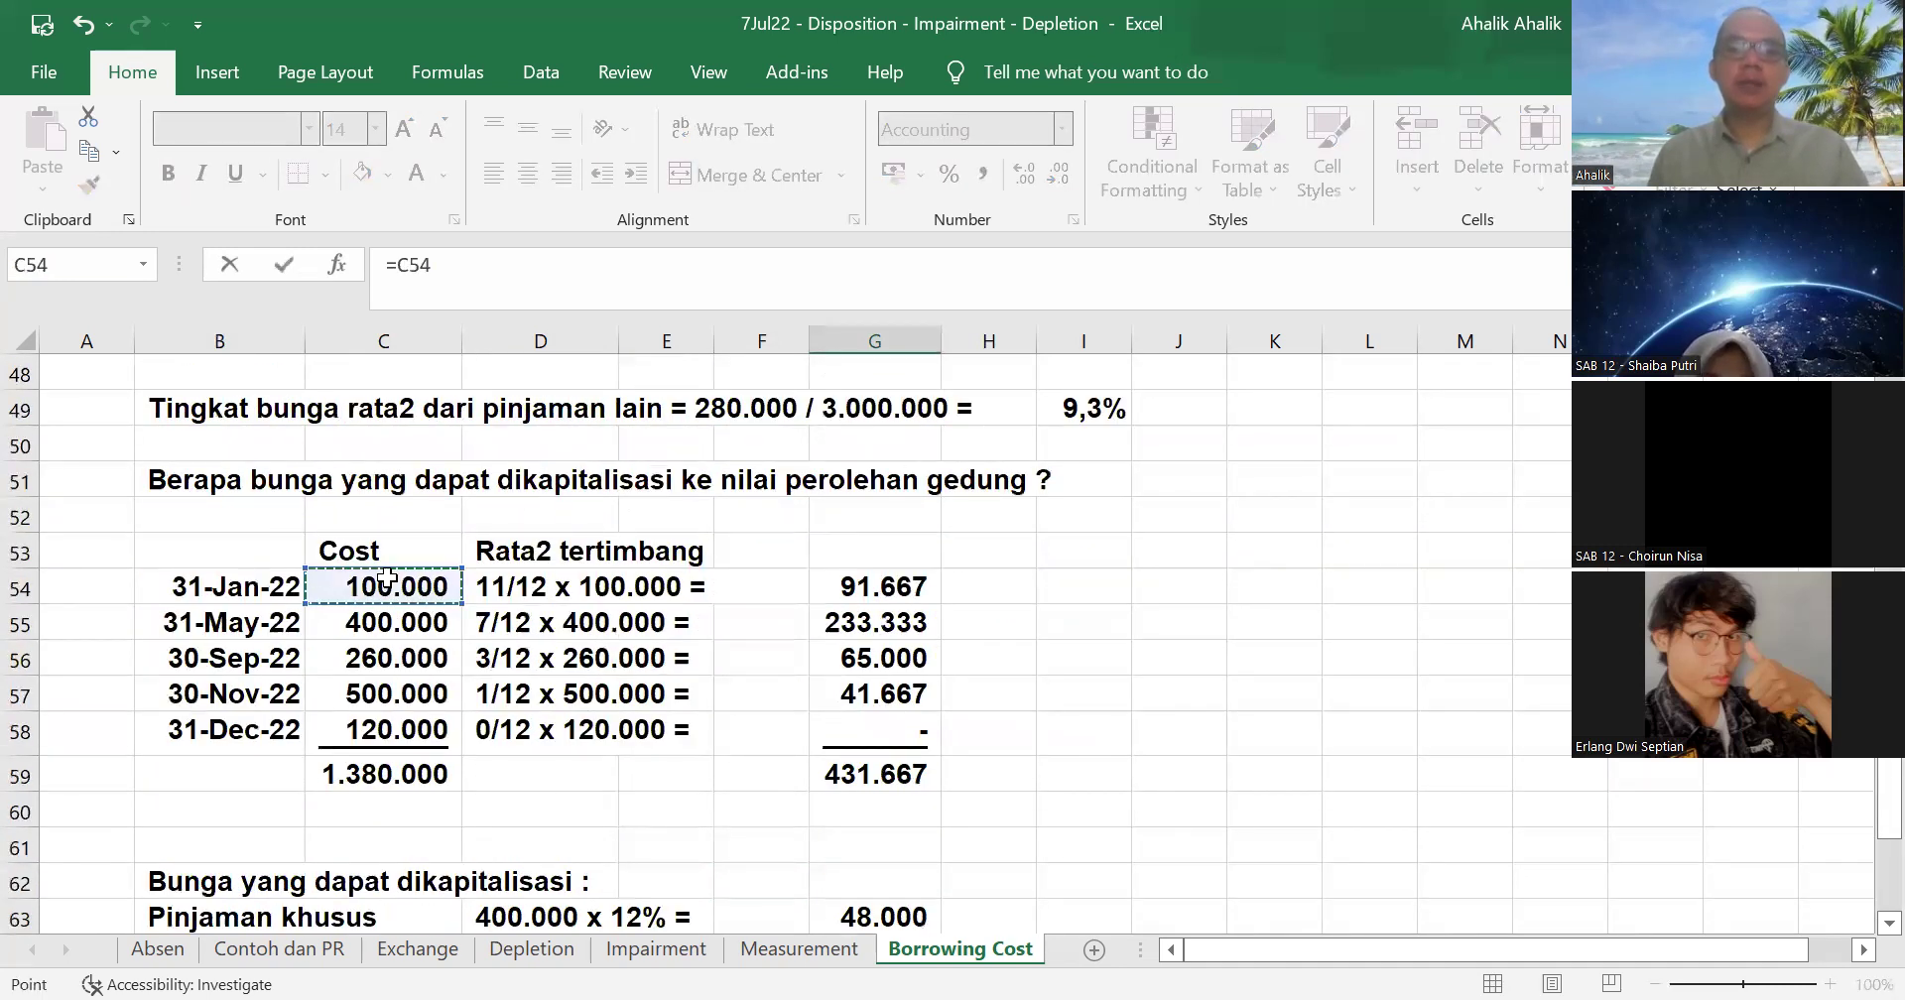
key(Return)
key(Right)
text(=)
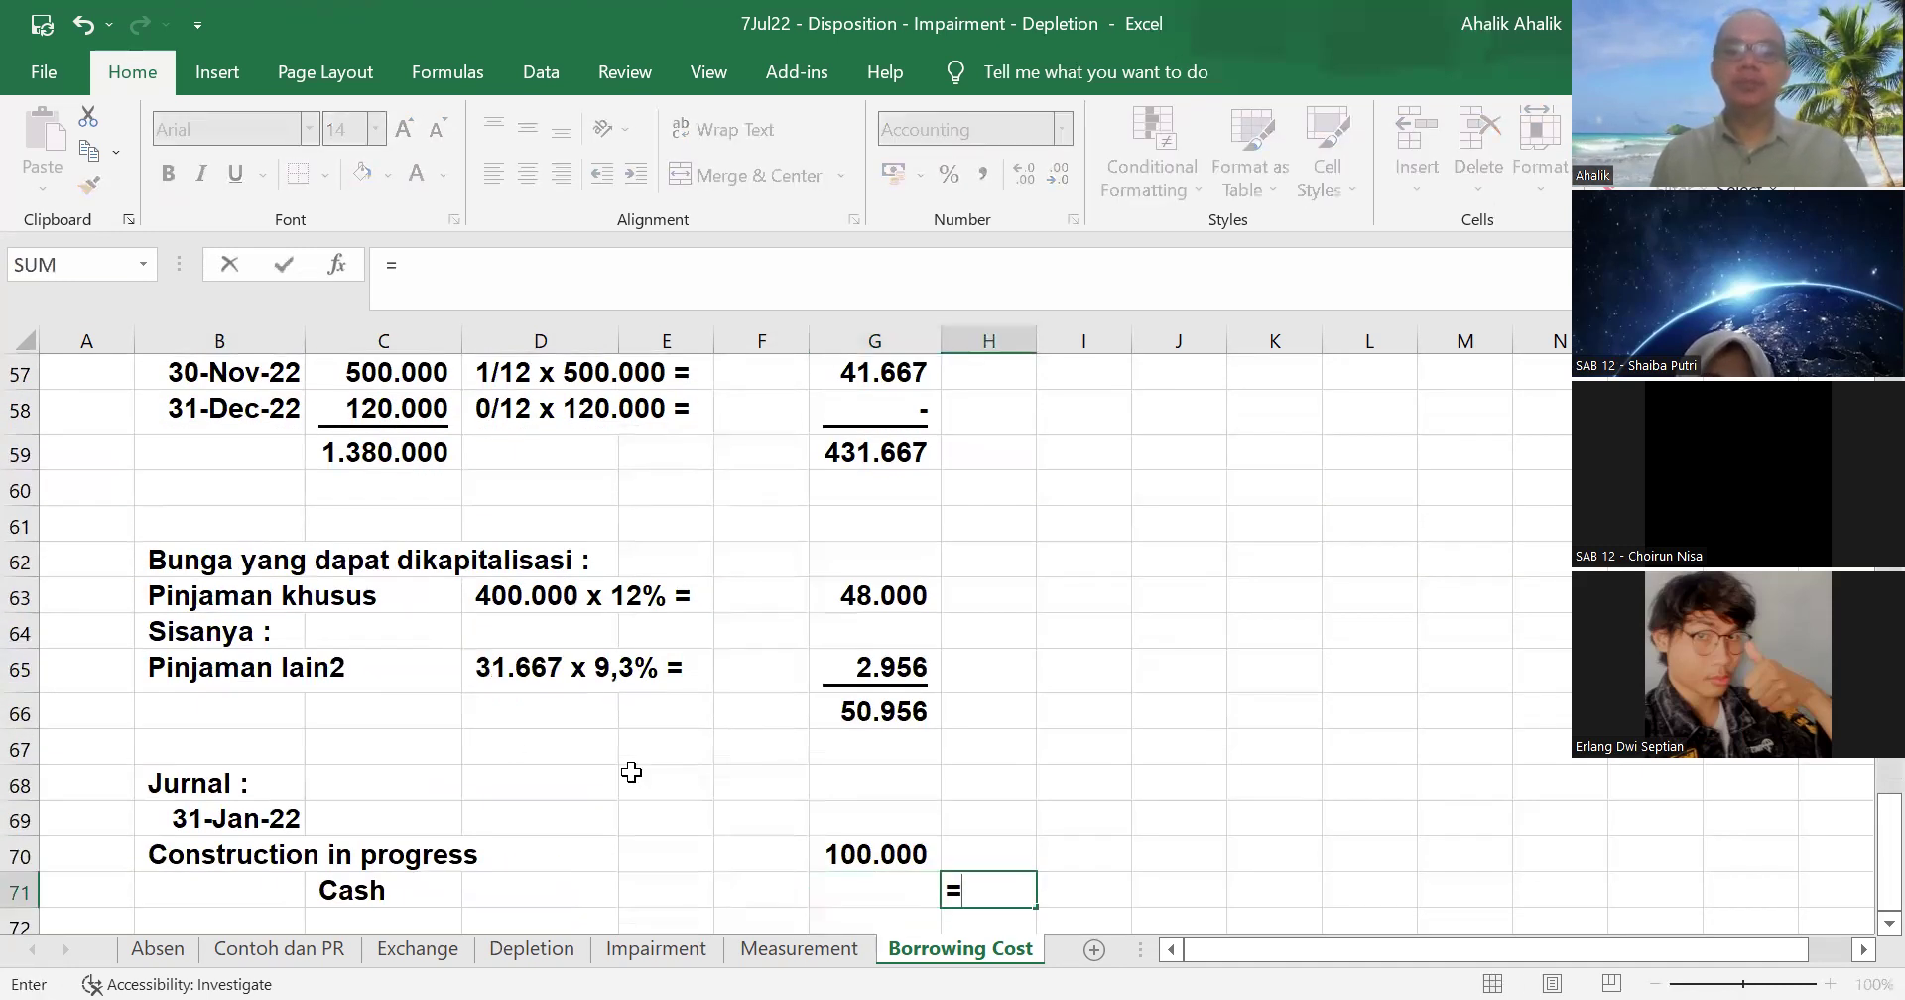
click(889, 856)
key(Return)
scroll(280, 665, down, 2)
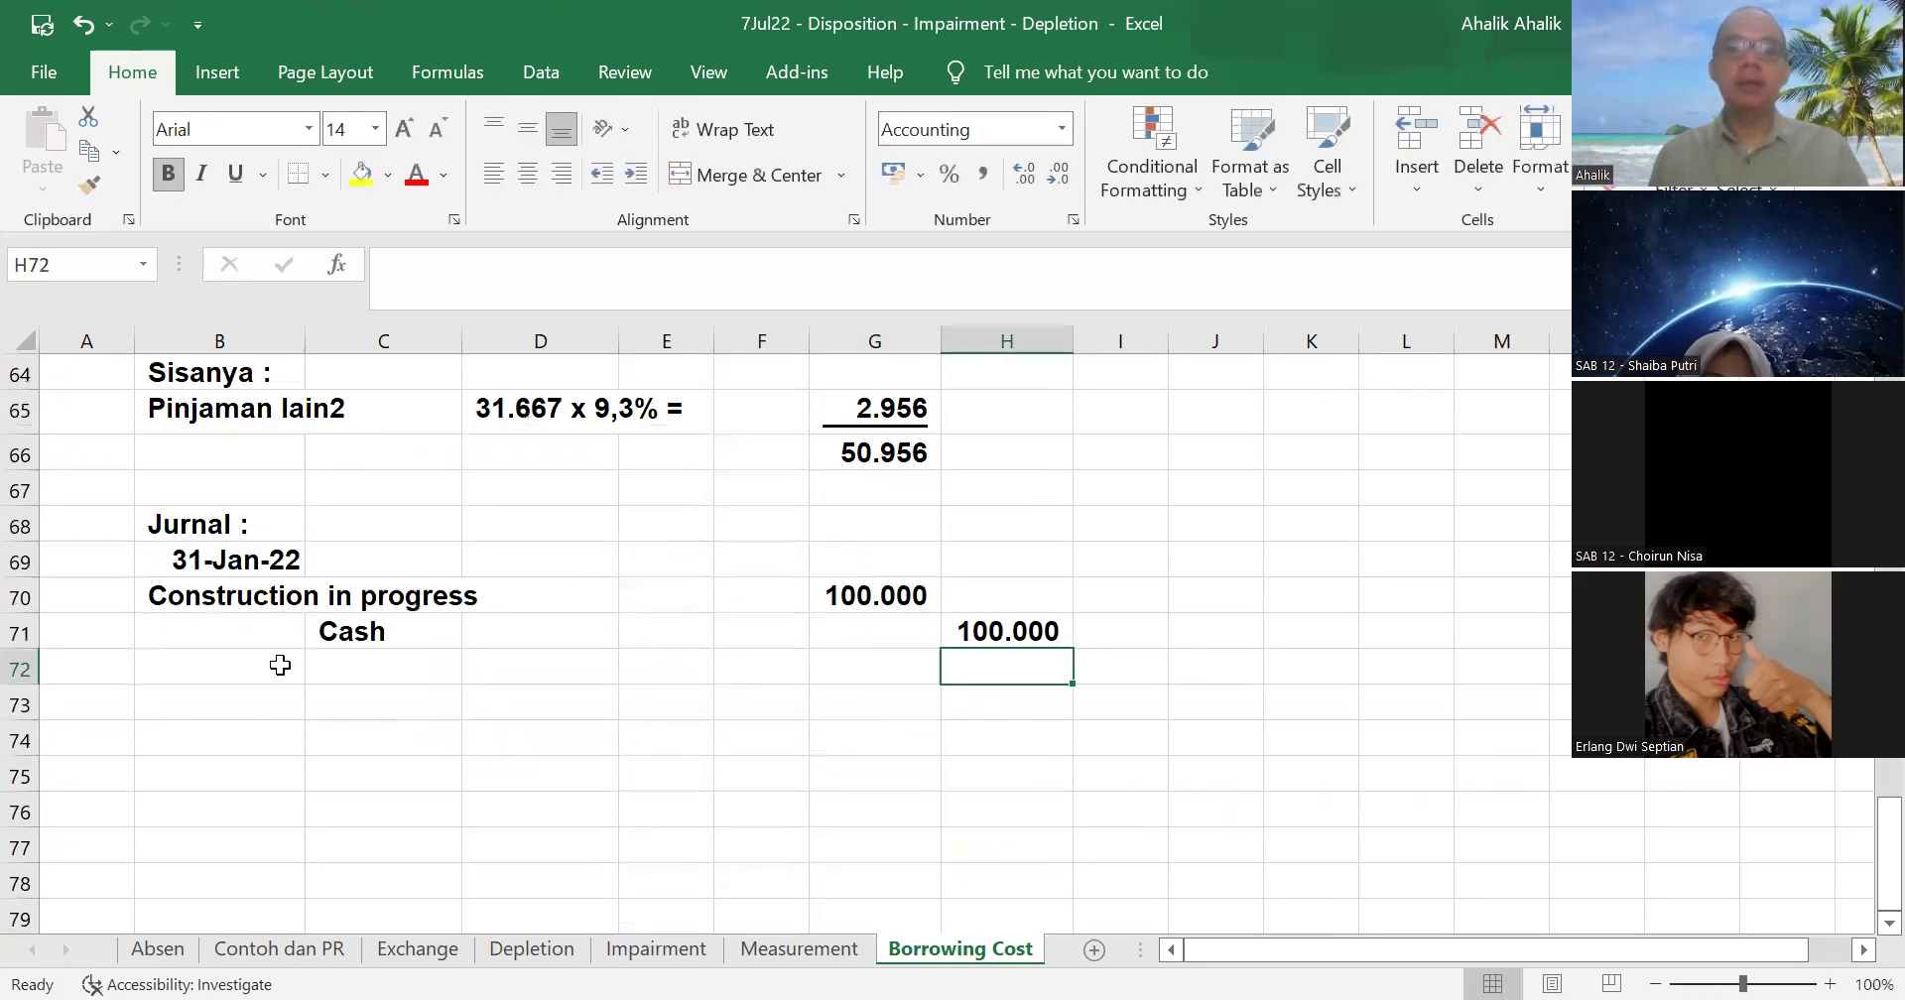
drag(247, 596, 983, 633)
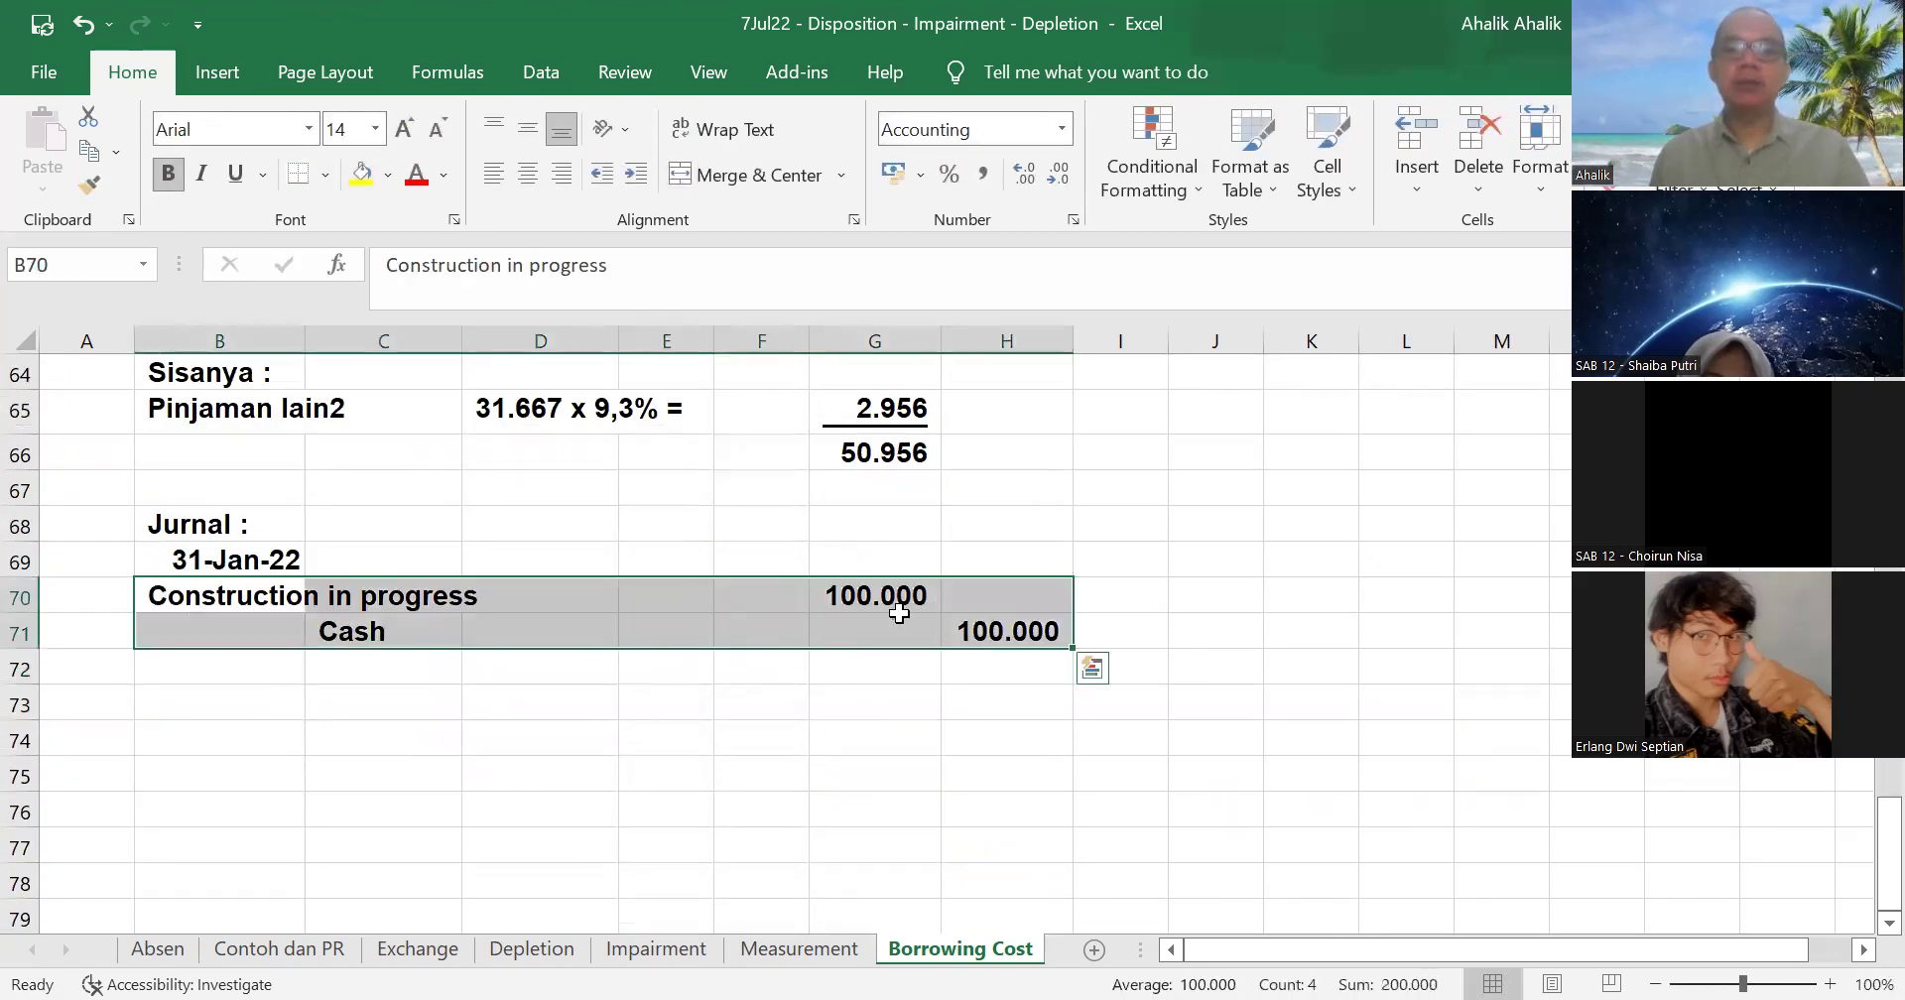
right_click(871, 612)
click(975, 342)
click(665, 626)
- Copy the January journal account names in B70:D71 to B74, leaving out the amounts
drag(228, 595, 523, 622)
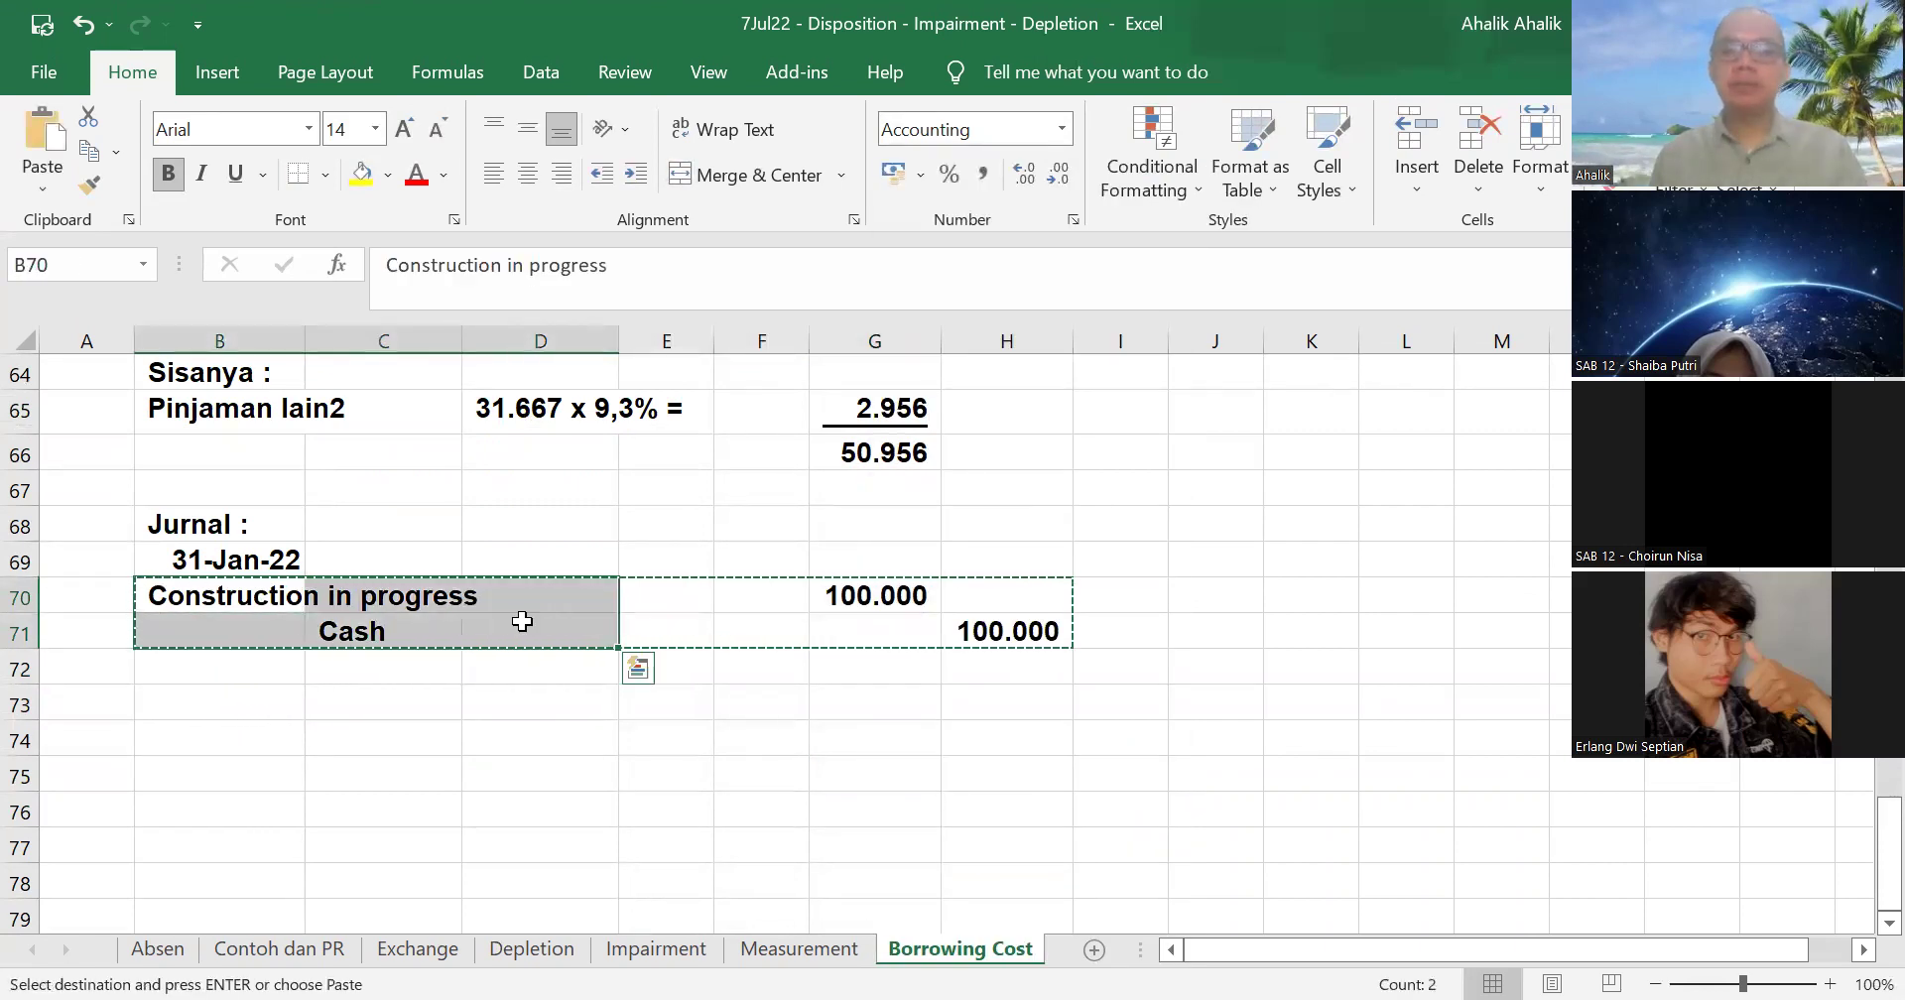
right_click(523, 621)
click(623, 328)
click(234, 699)
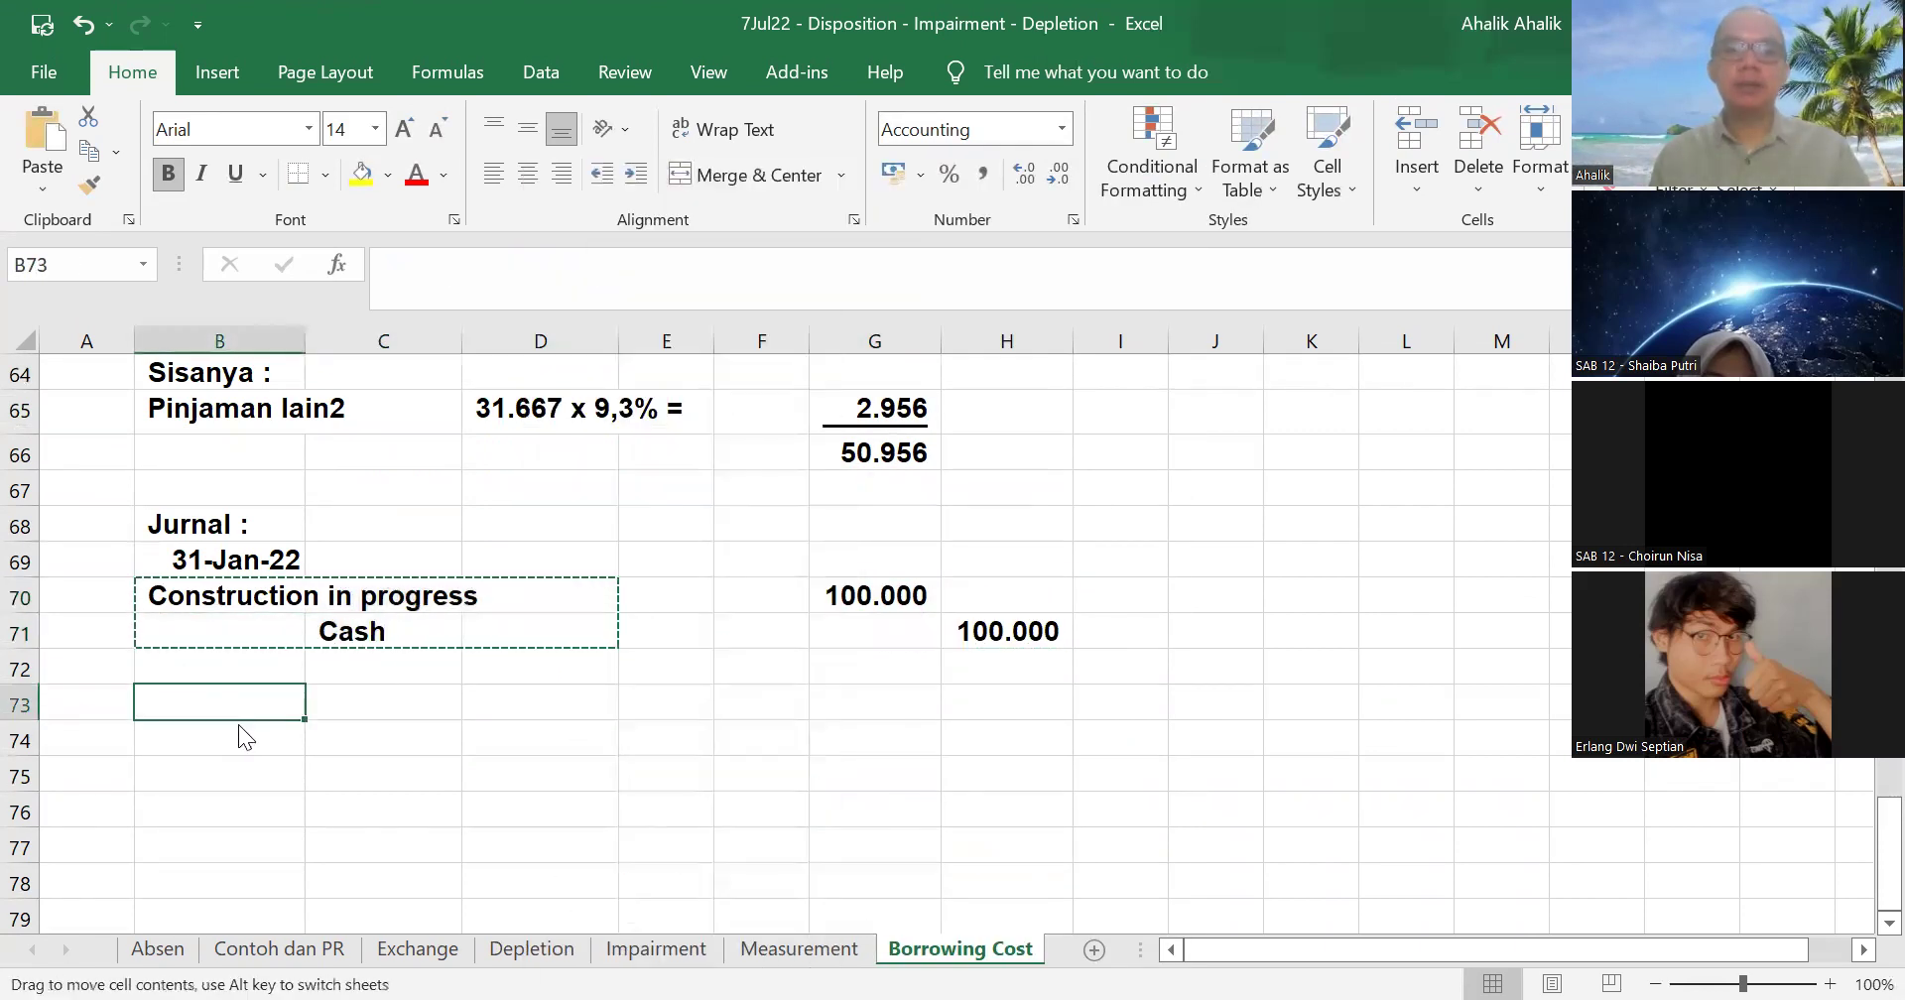
click(248, 740)
key(ctrl+v)
- Paste the same Construction in progress and Cash account names at B78, B82, B86 and B90
scroll(479, 608, up, 5)
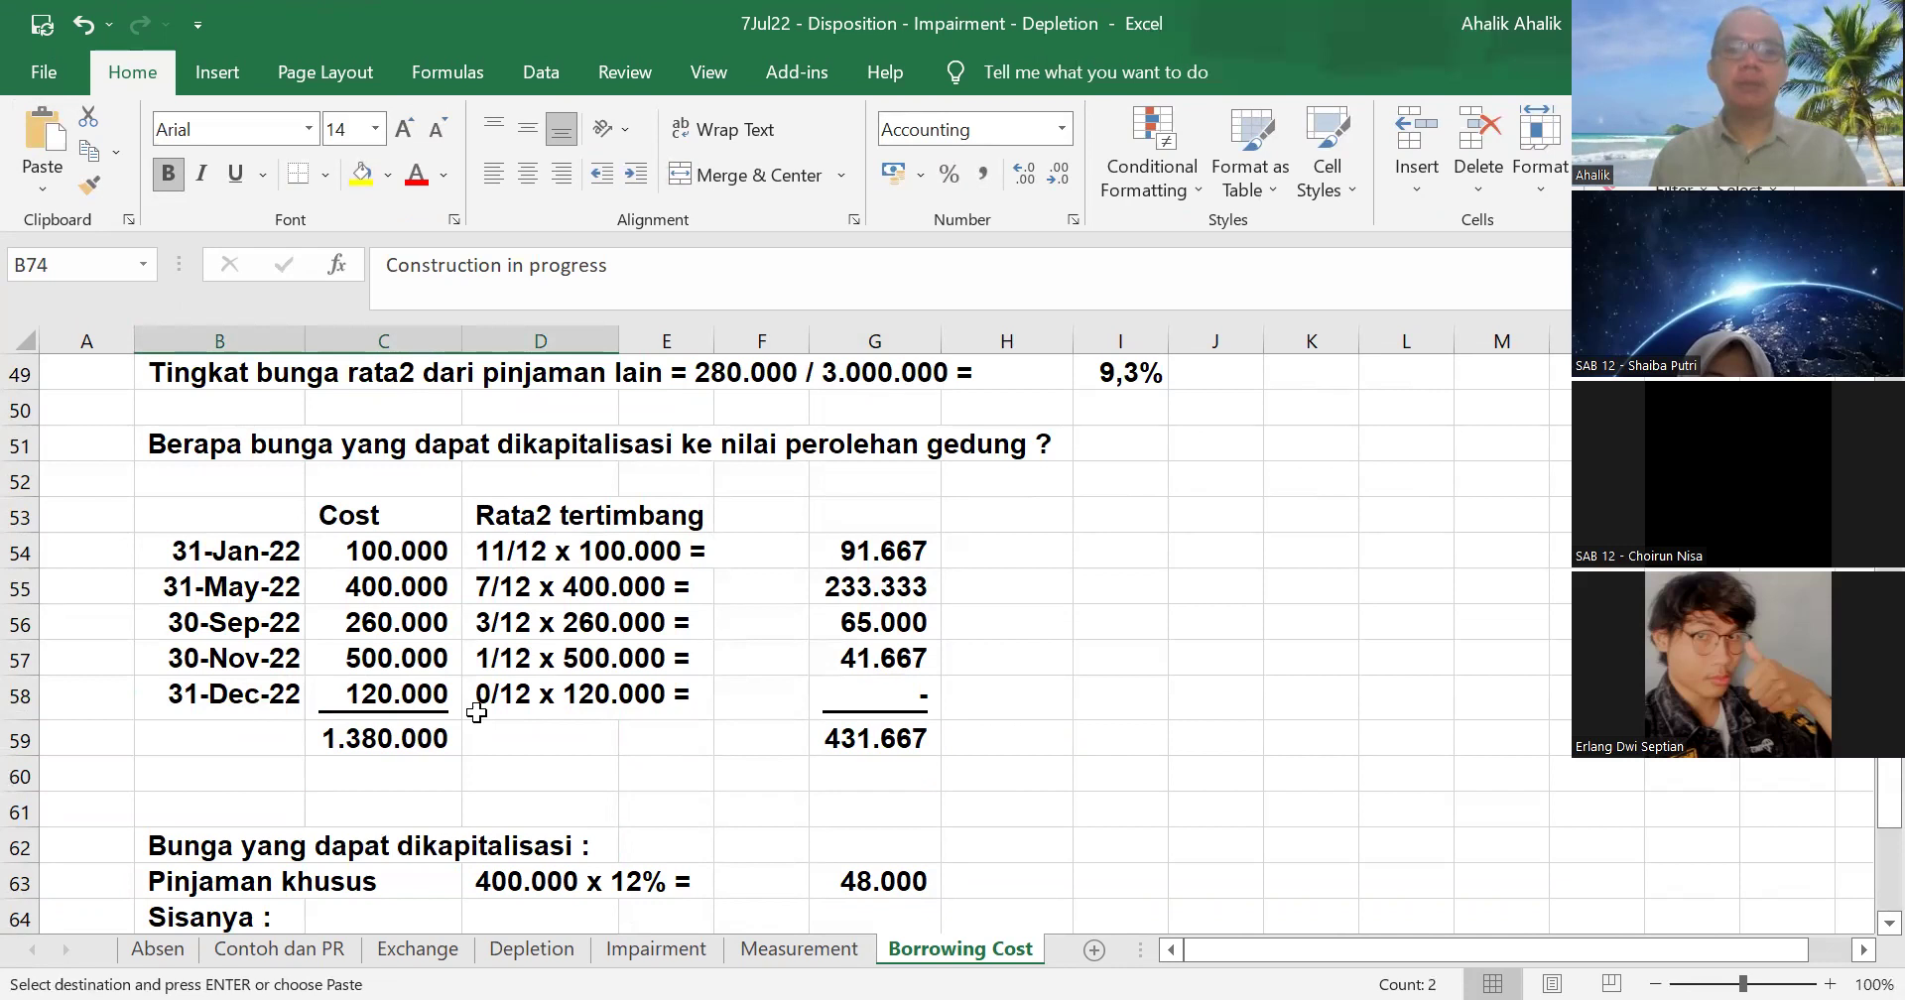
scroll(476, 713, down, 8)
click(220, 551)
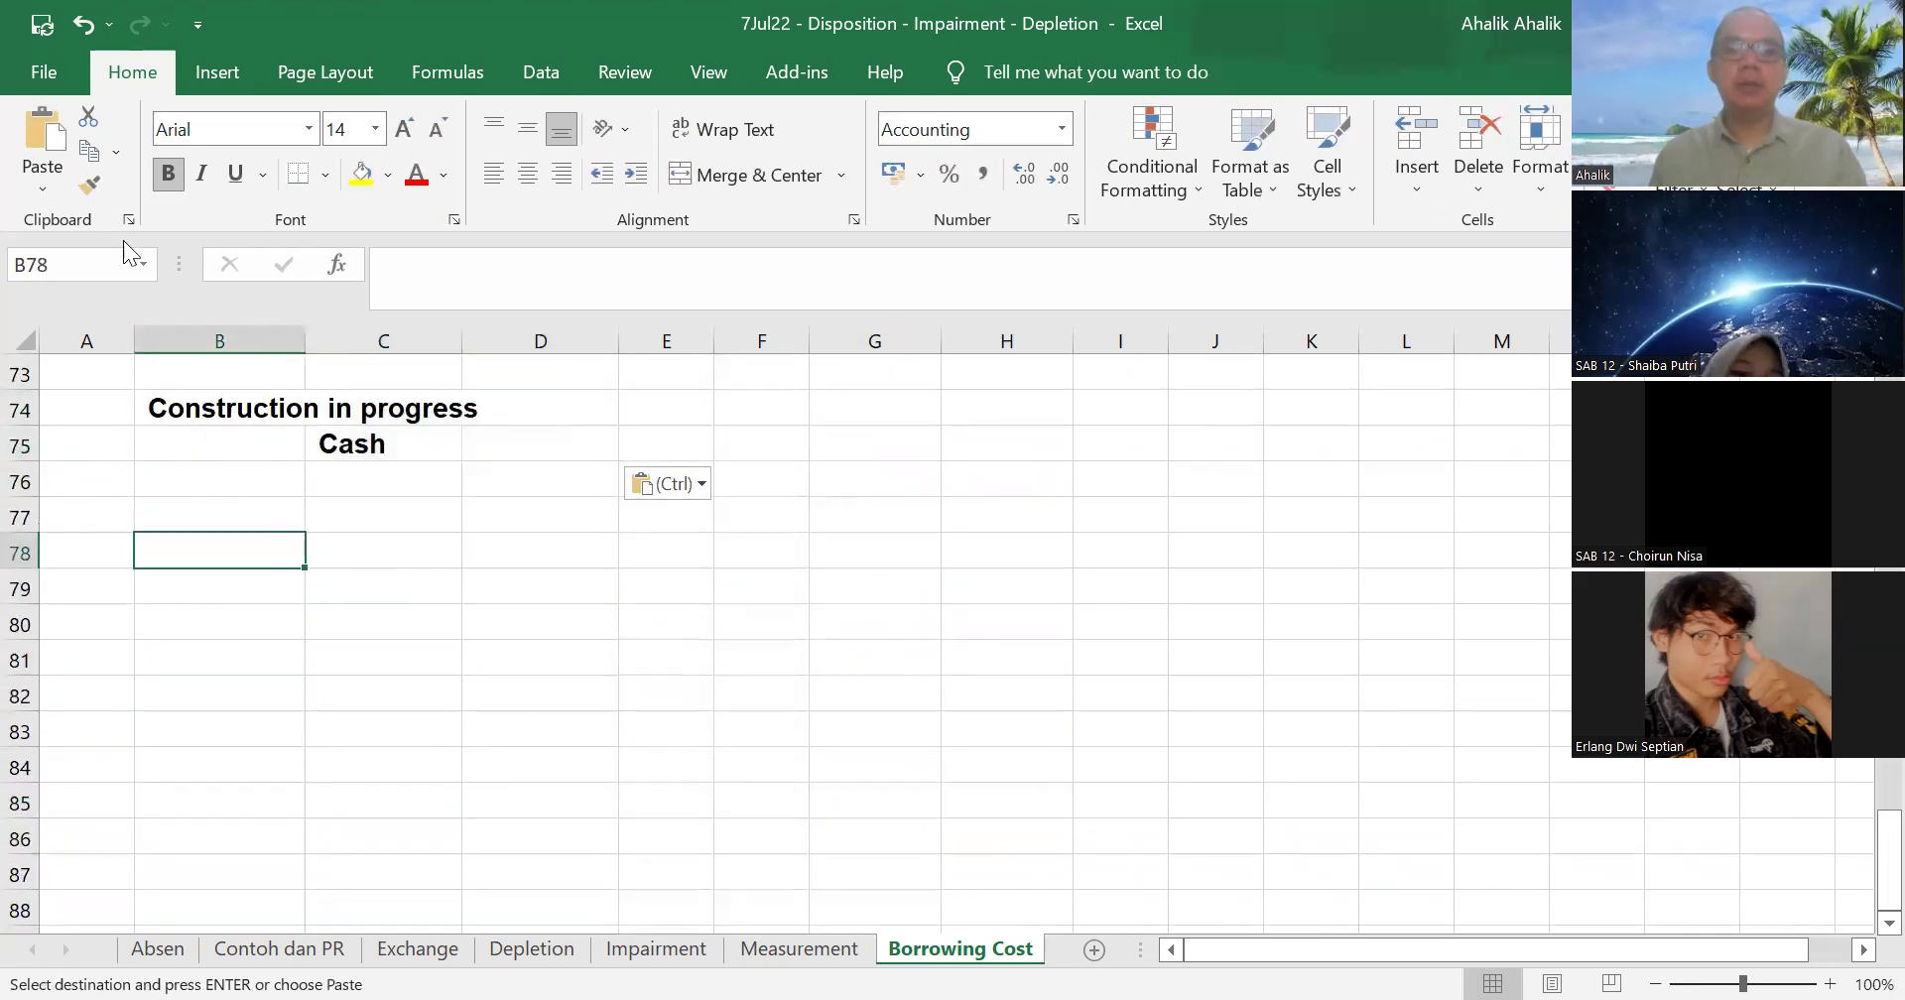
click(43, 149)
click(220, 693)
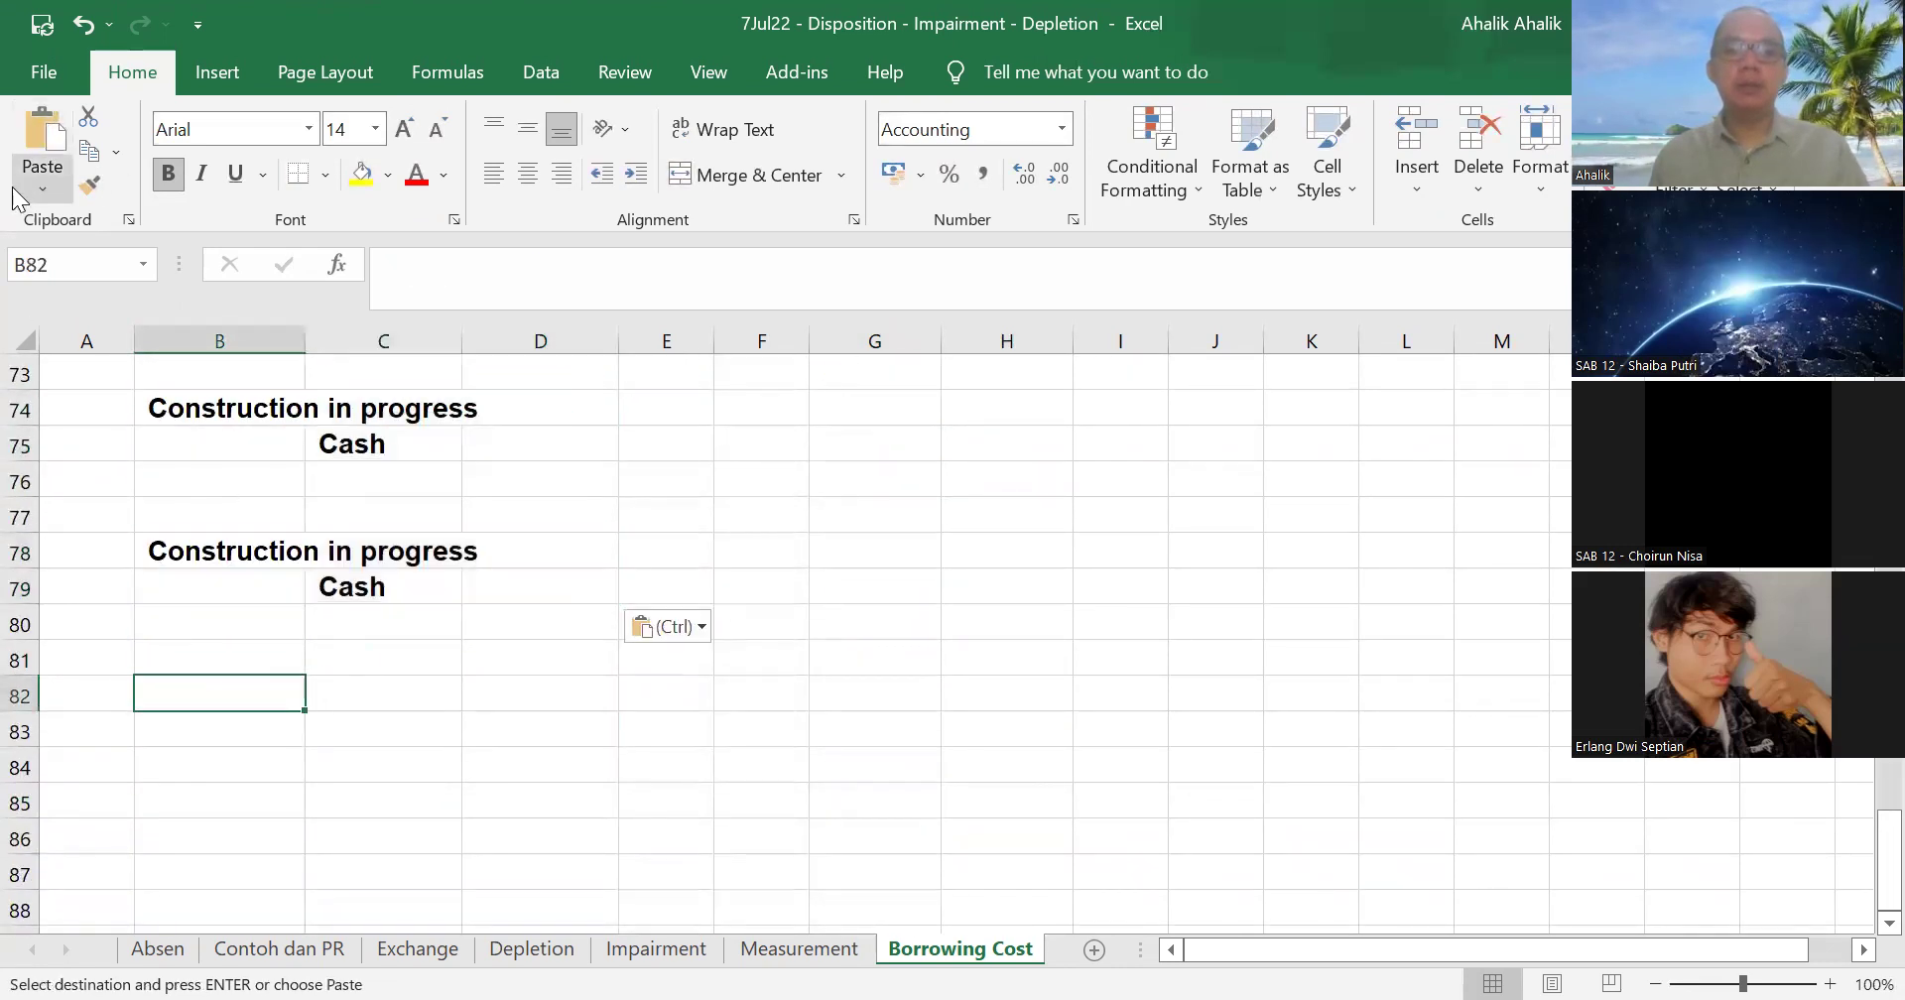
click(43, 149)
scroll(221, 633, down, 2)
click(221, 625)
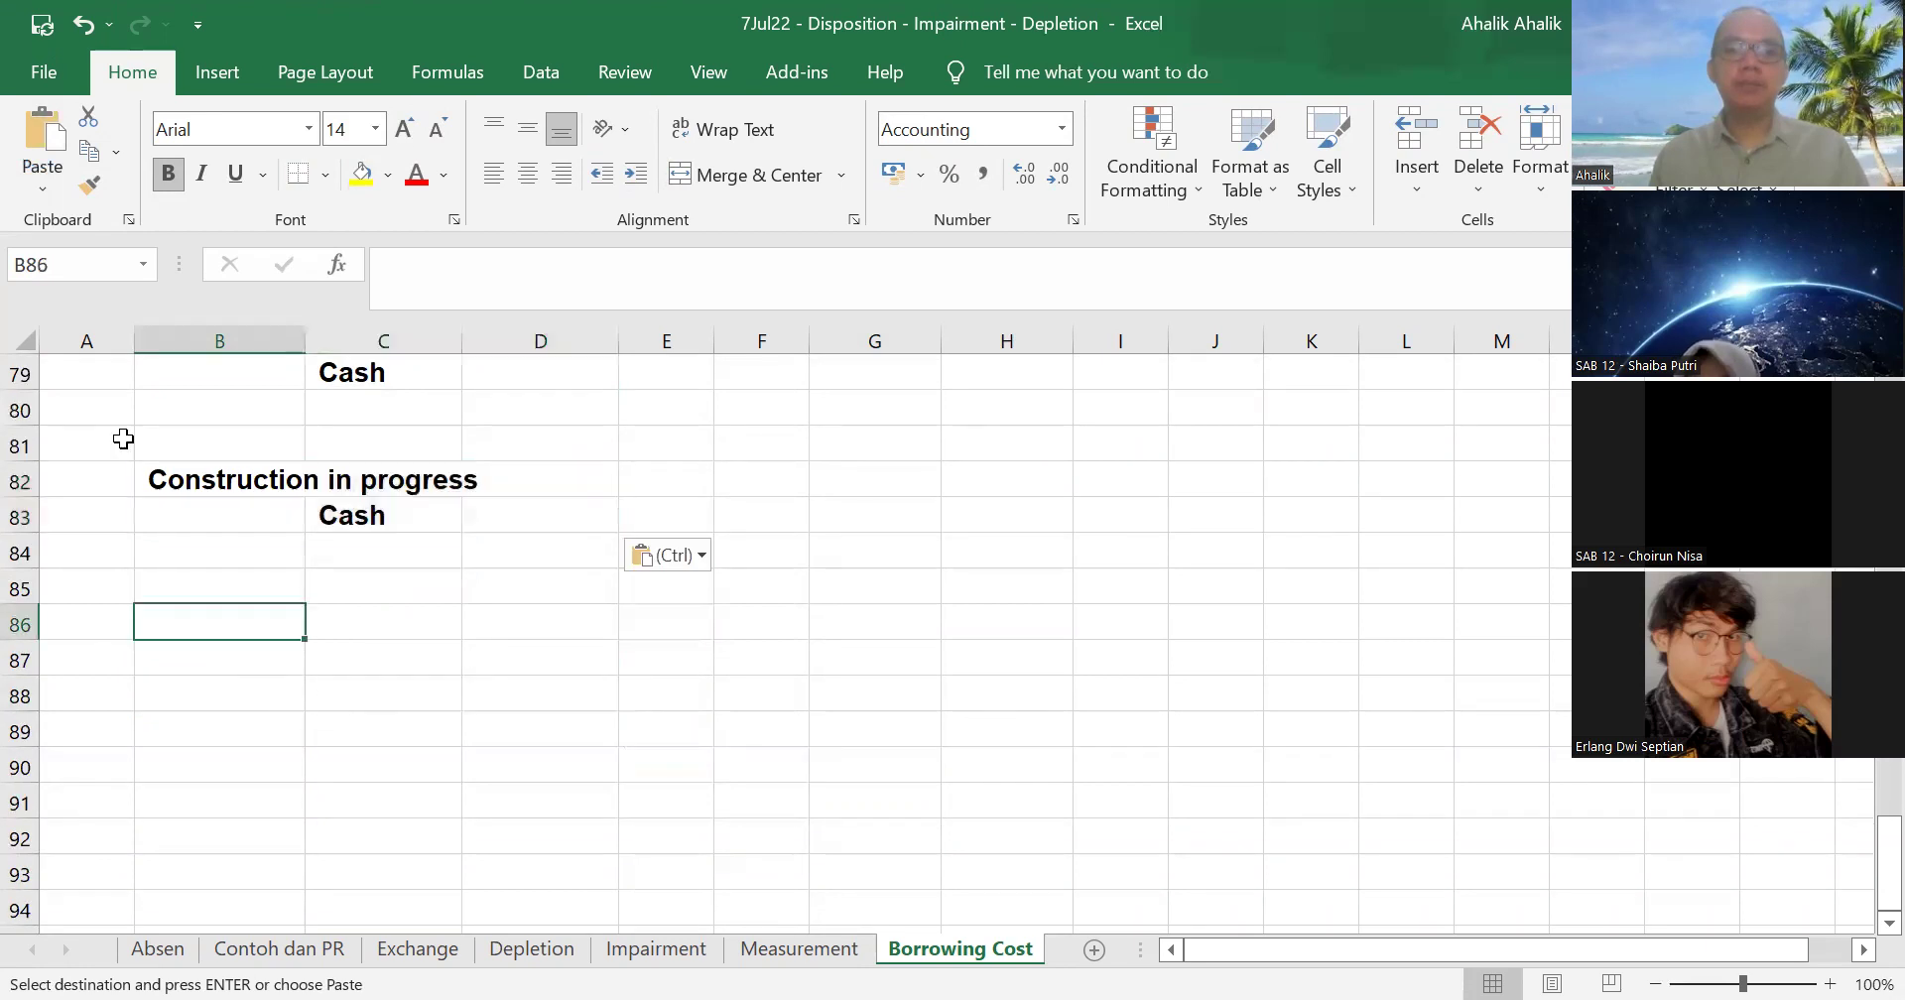
click(43, 149)
scroll(252, 629, down, 2)
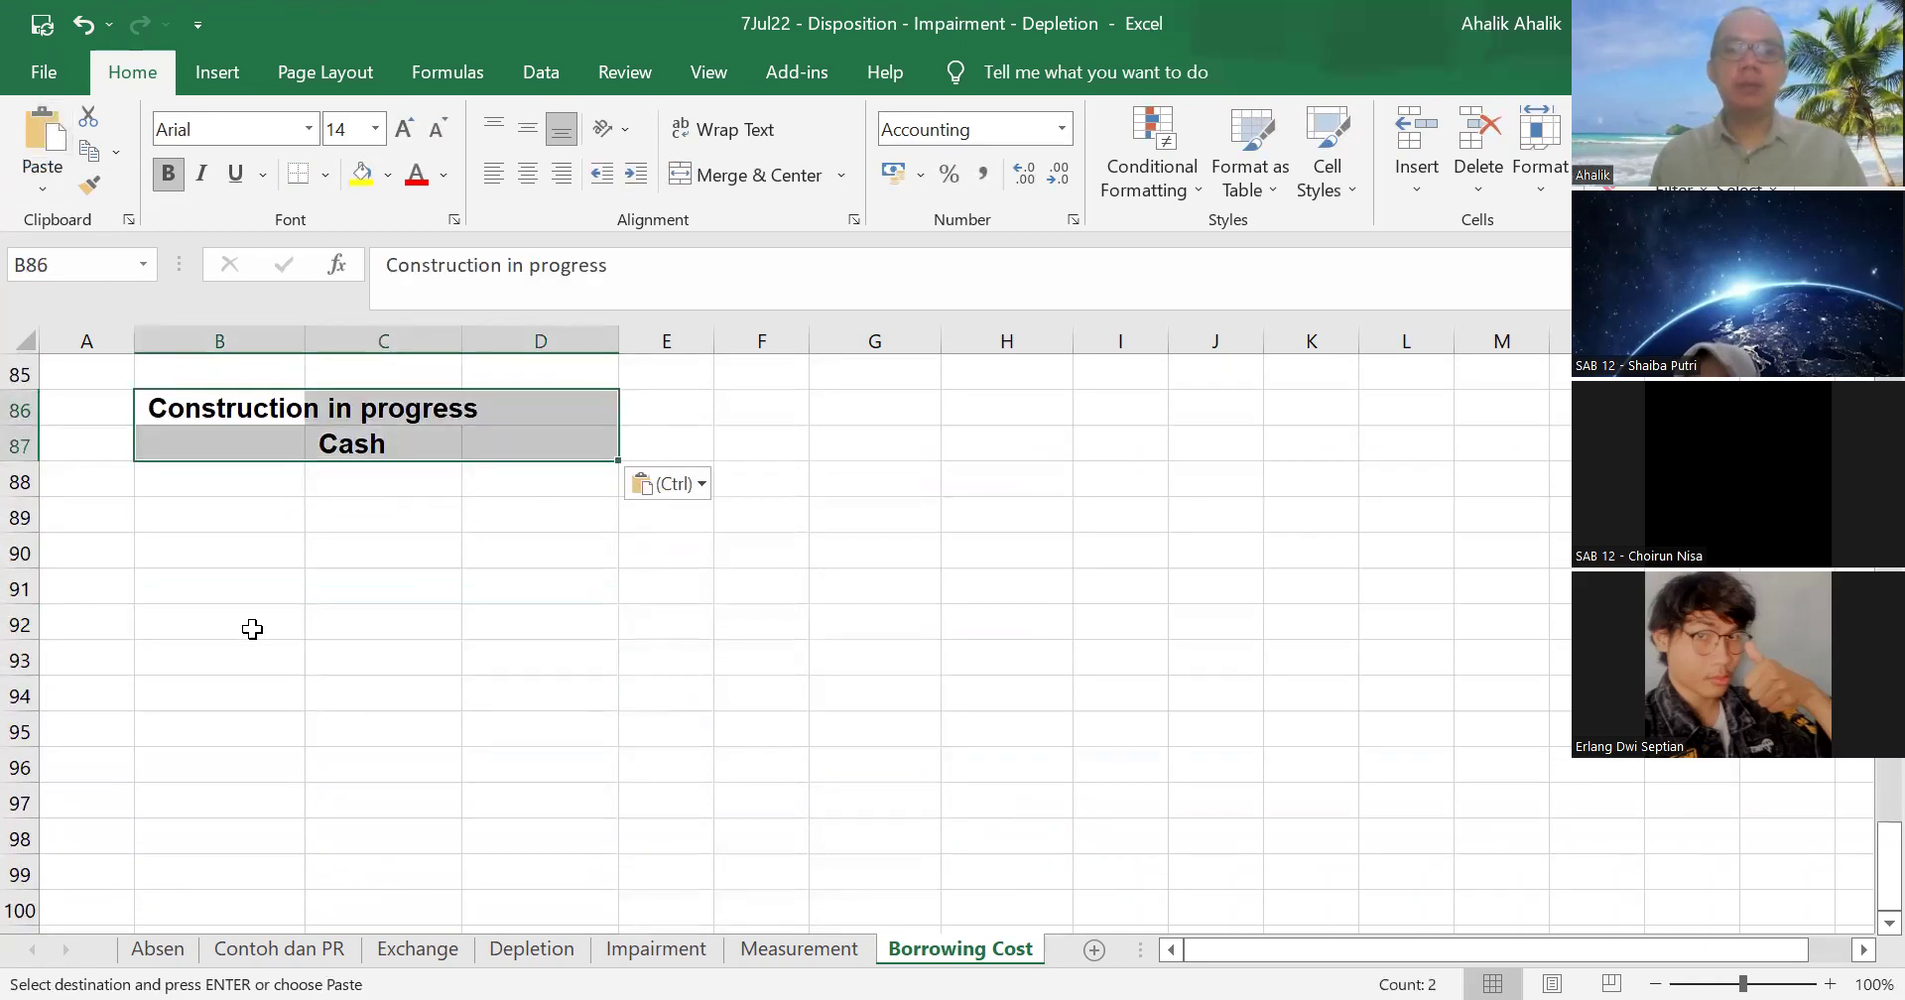
click(230, 548)
- Link the second journal entry's date in B73 to the 31-May-22 date in B55 of the cost table
scroll(675, 675, up, 6)
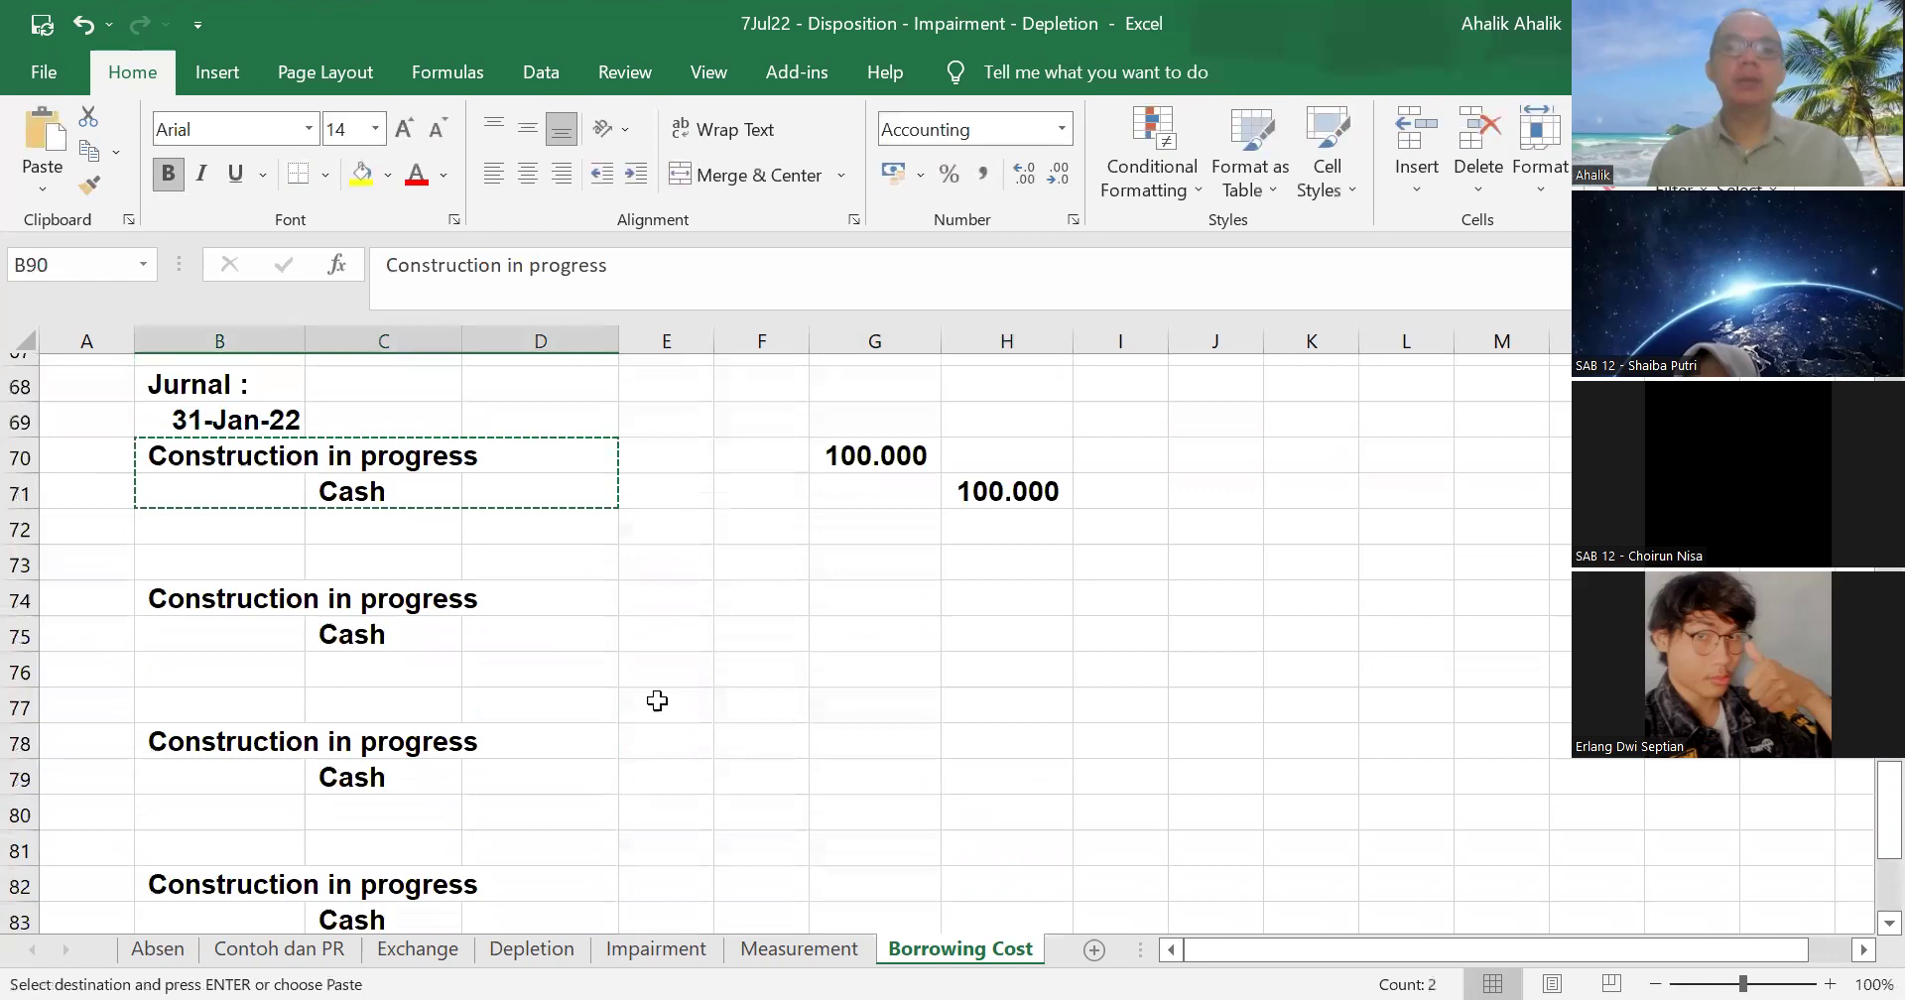
scroll(657, 700, up, 1)
click(270, 581)
text(=)
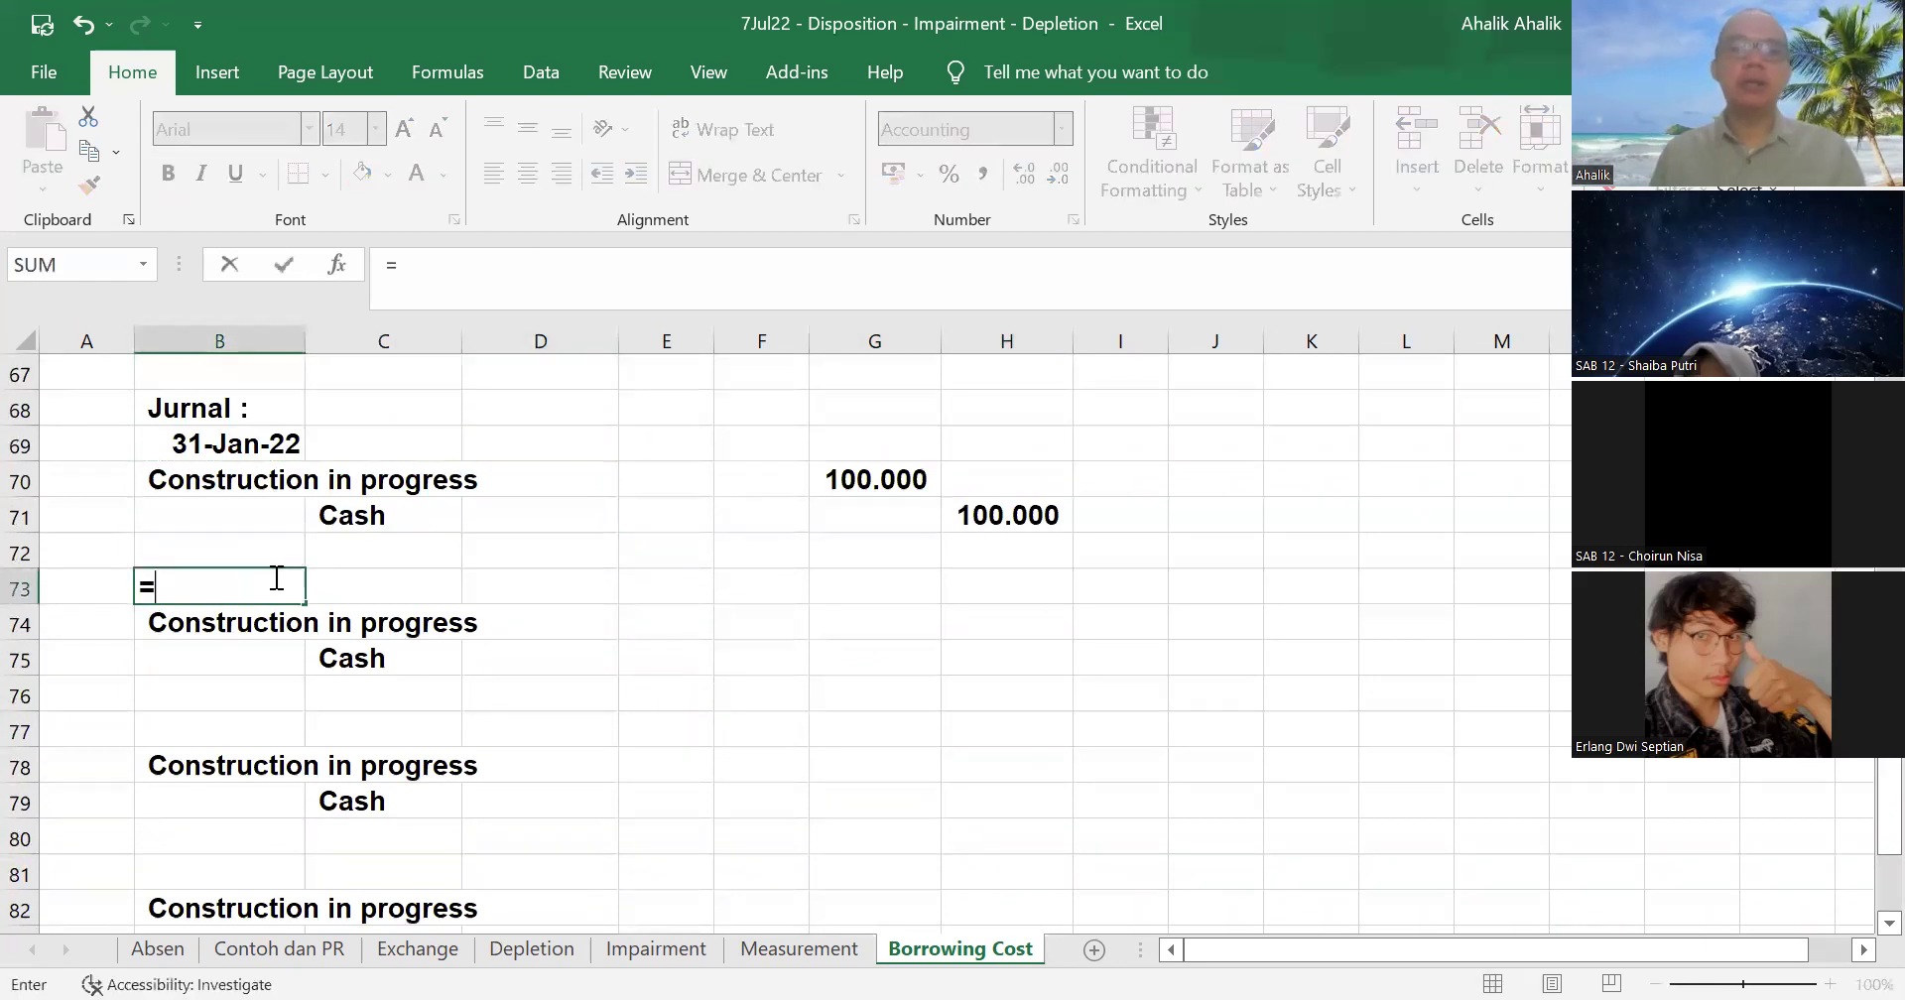
scroll(277, 578, up, 5)
click(303, 480)
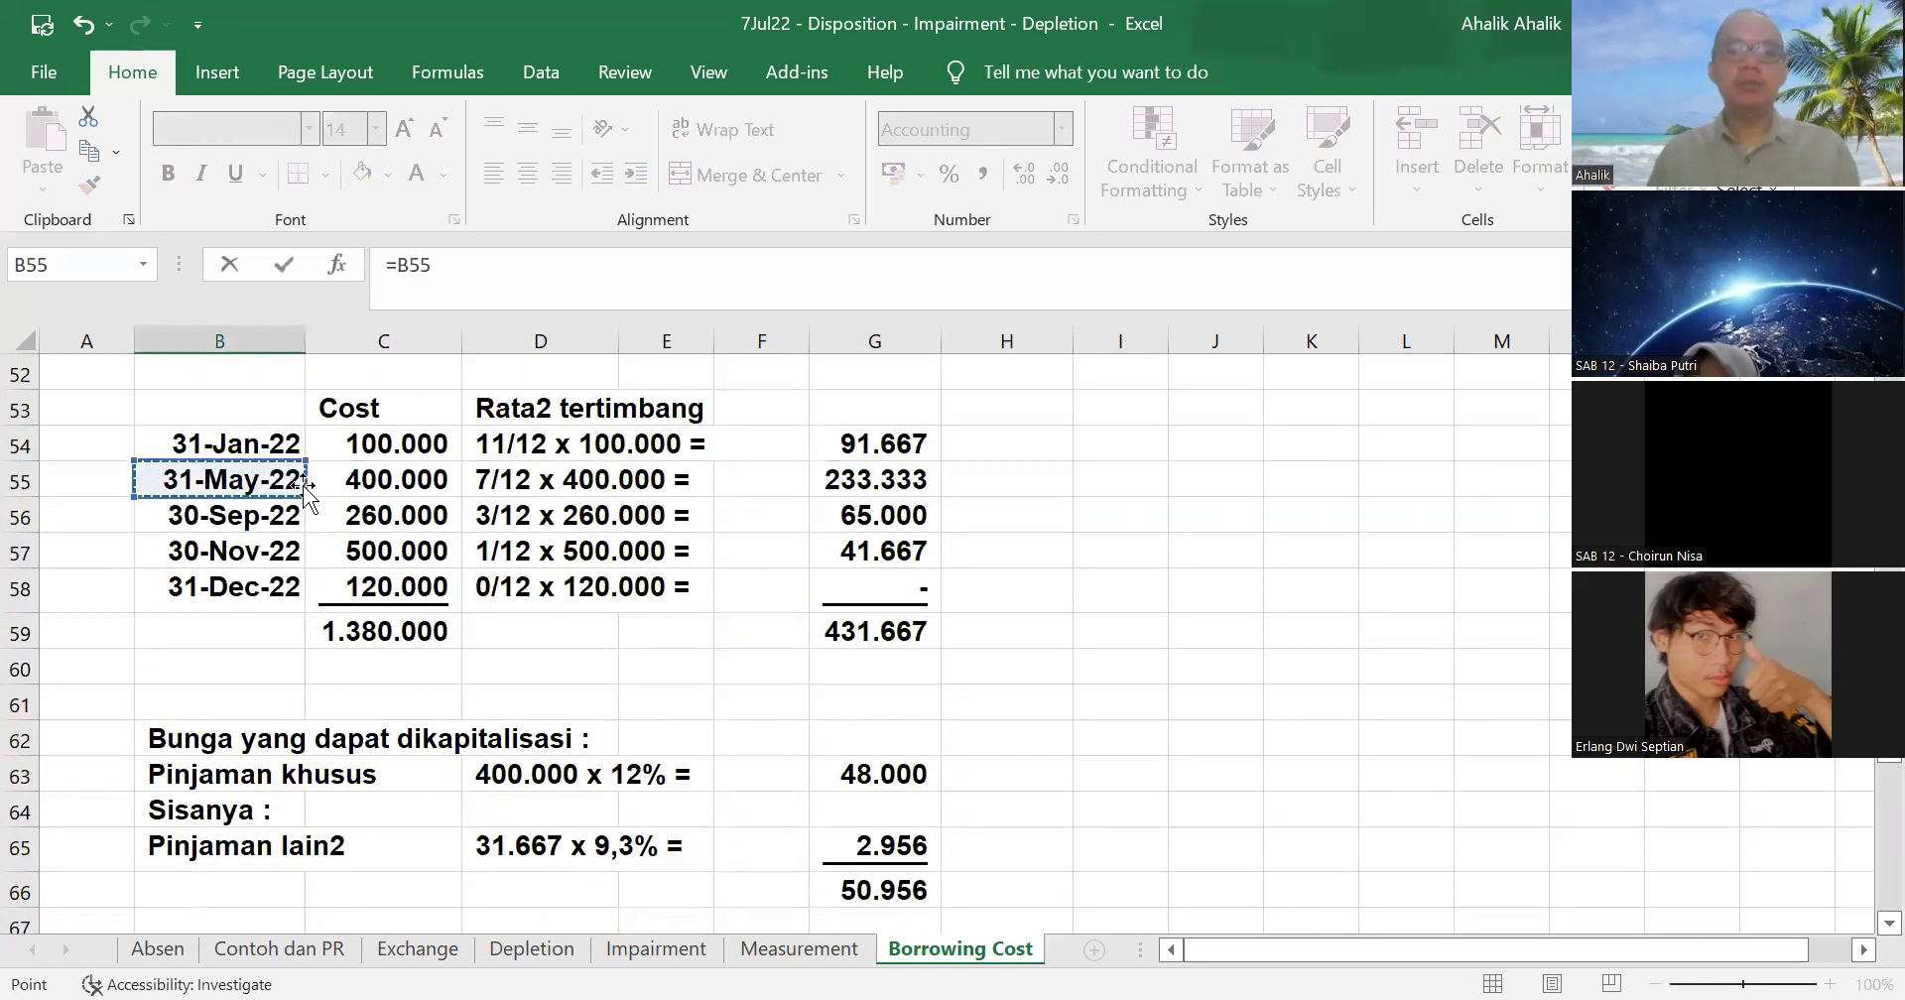
key(Return)
- Link the third journal entry's date in B77 to the 30-Sep-22 date in B56 of the cost table
key(Down)
key(Down)
key(Down)
key(Down)
key(Up)
text(=)
scroll(304, 484, up, 7)
scroll(284, 671, down, 2)
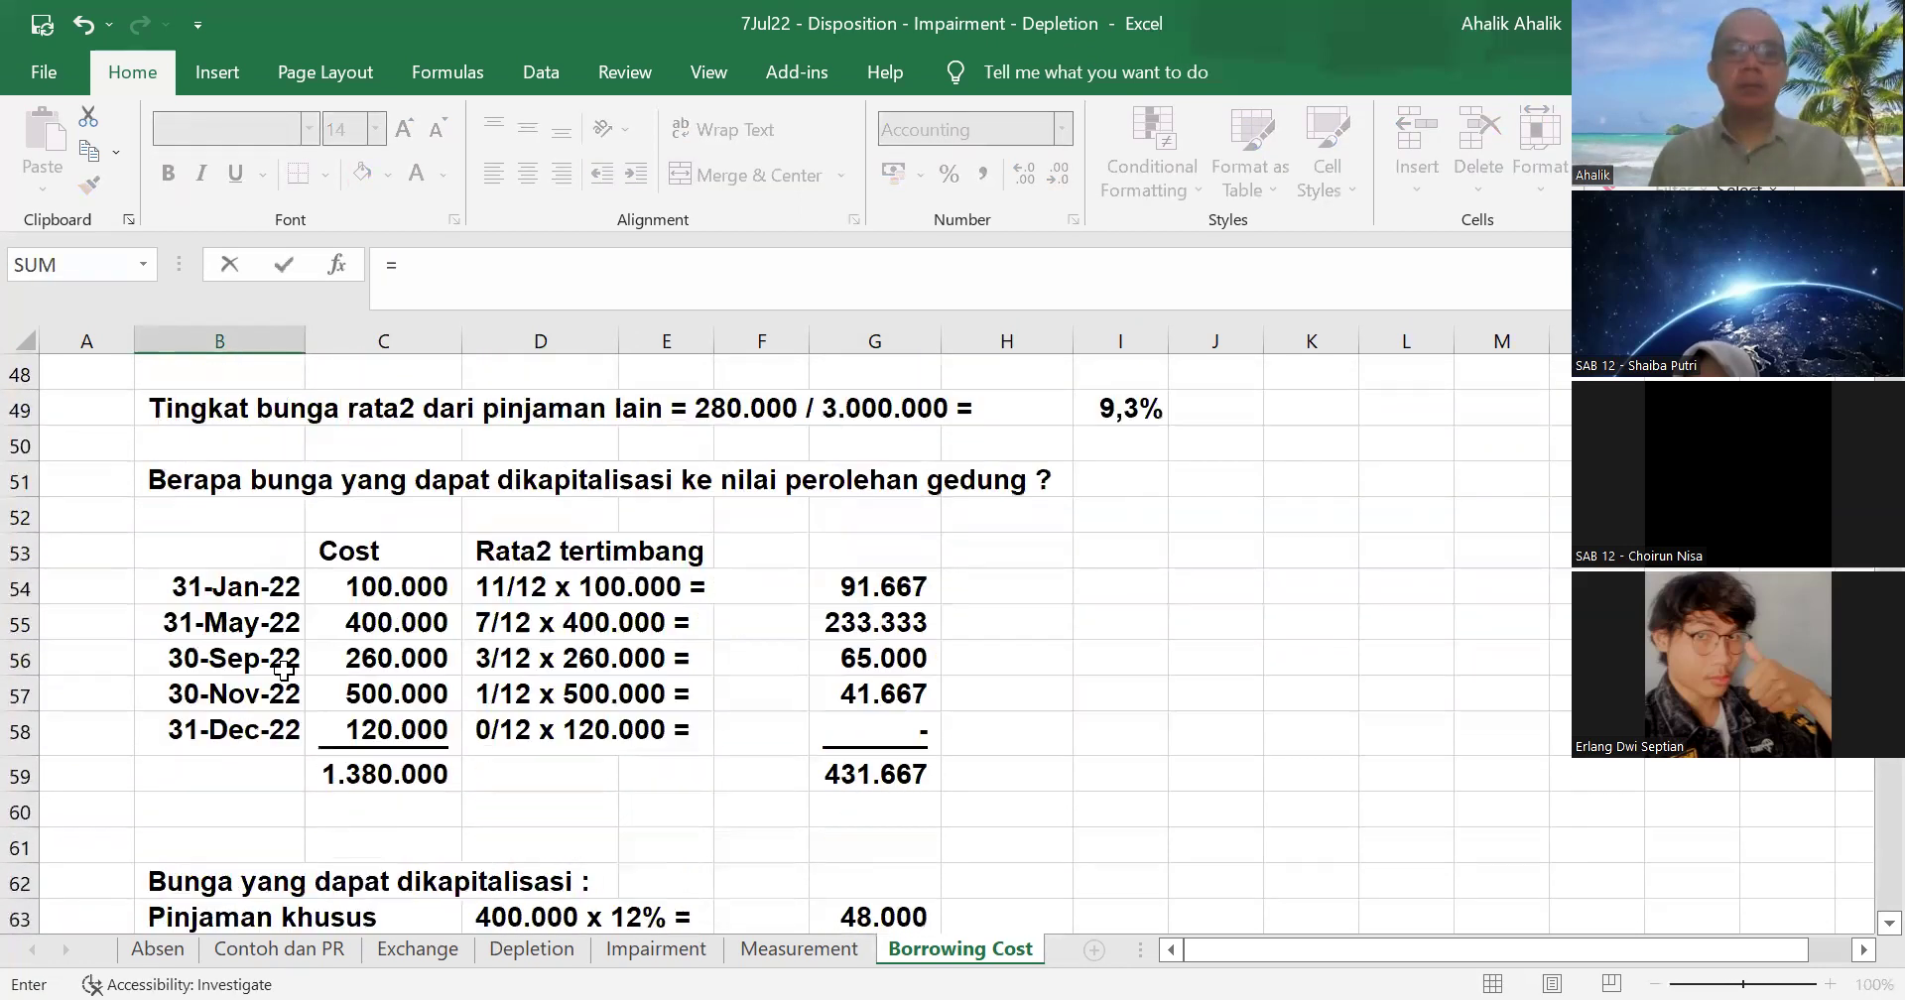
click(283, 665)
key(Return)
- Link the fourth journal entry's date in B81 to the 30-Nov-22 date in B57 of the cost table
key(Down)
key(Down)
key(Down)
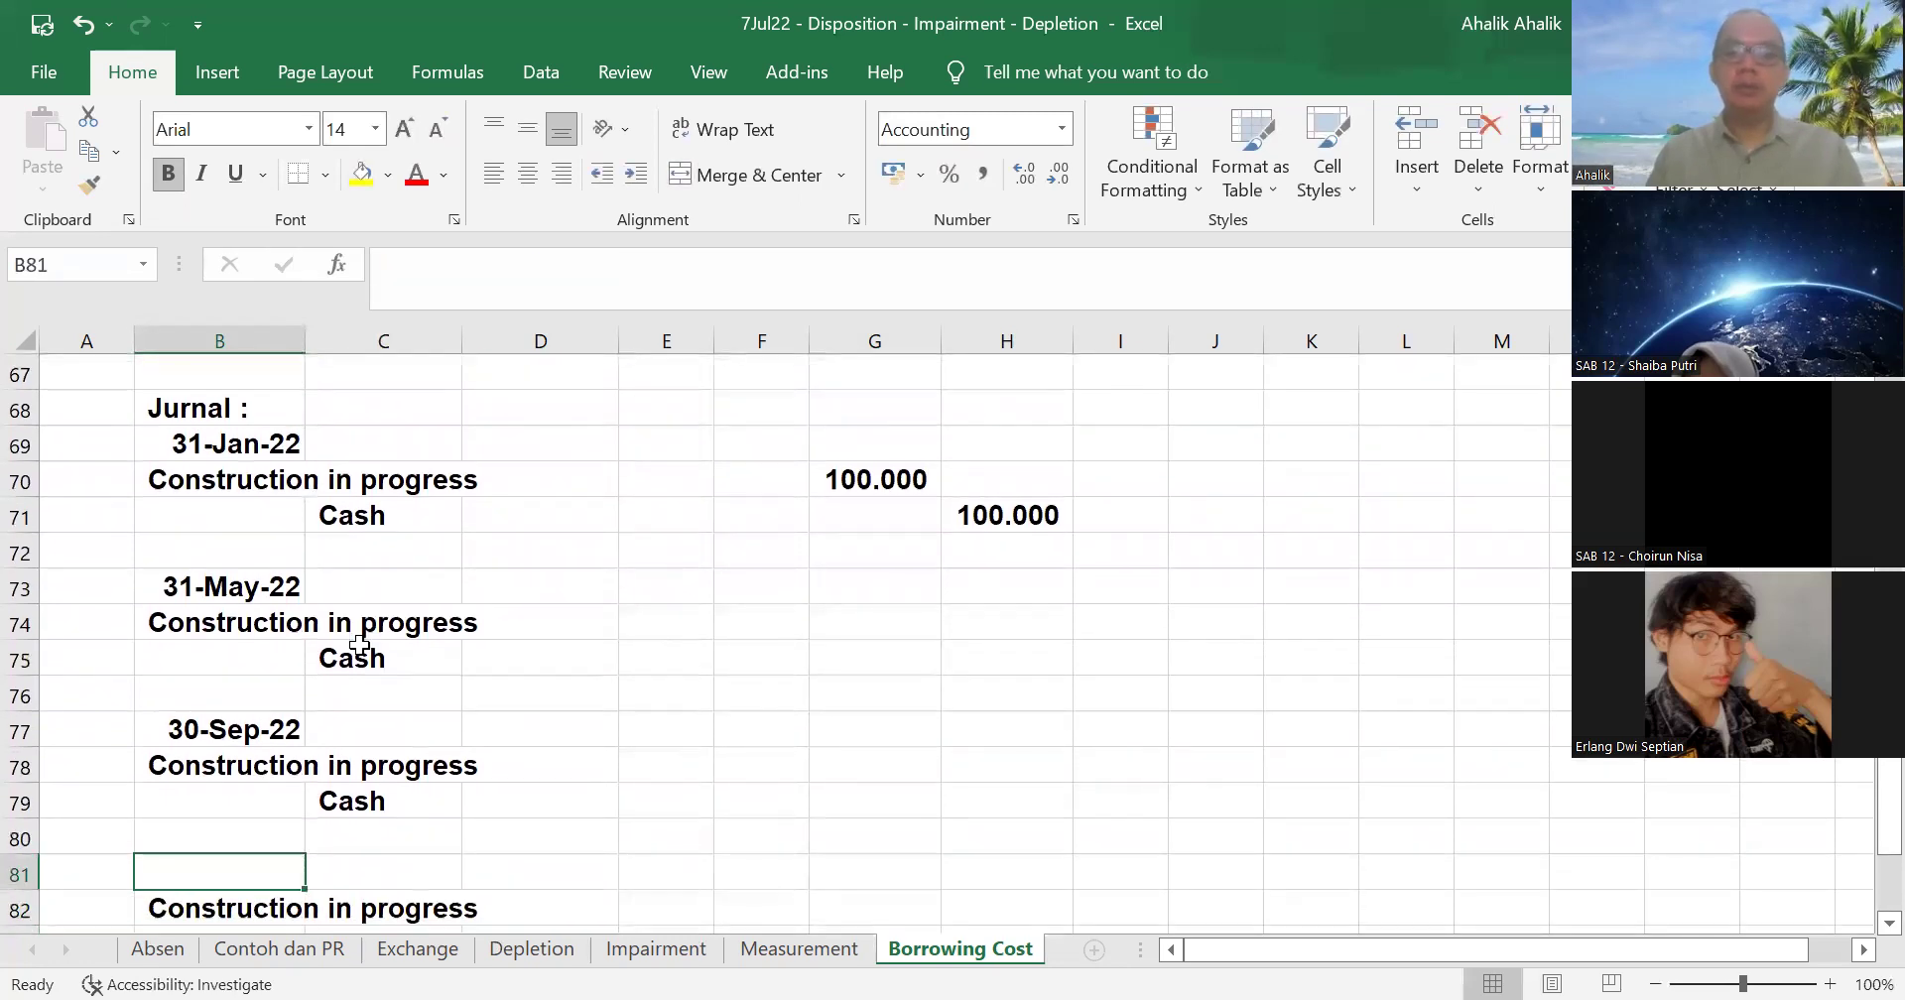
text(=)
scroll(268, 659, up, 6)
click(230, 671)
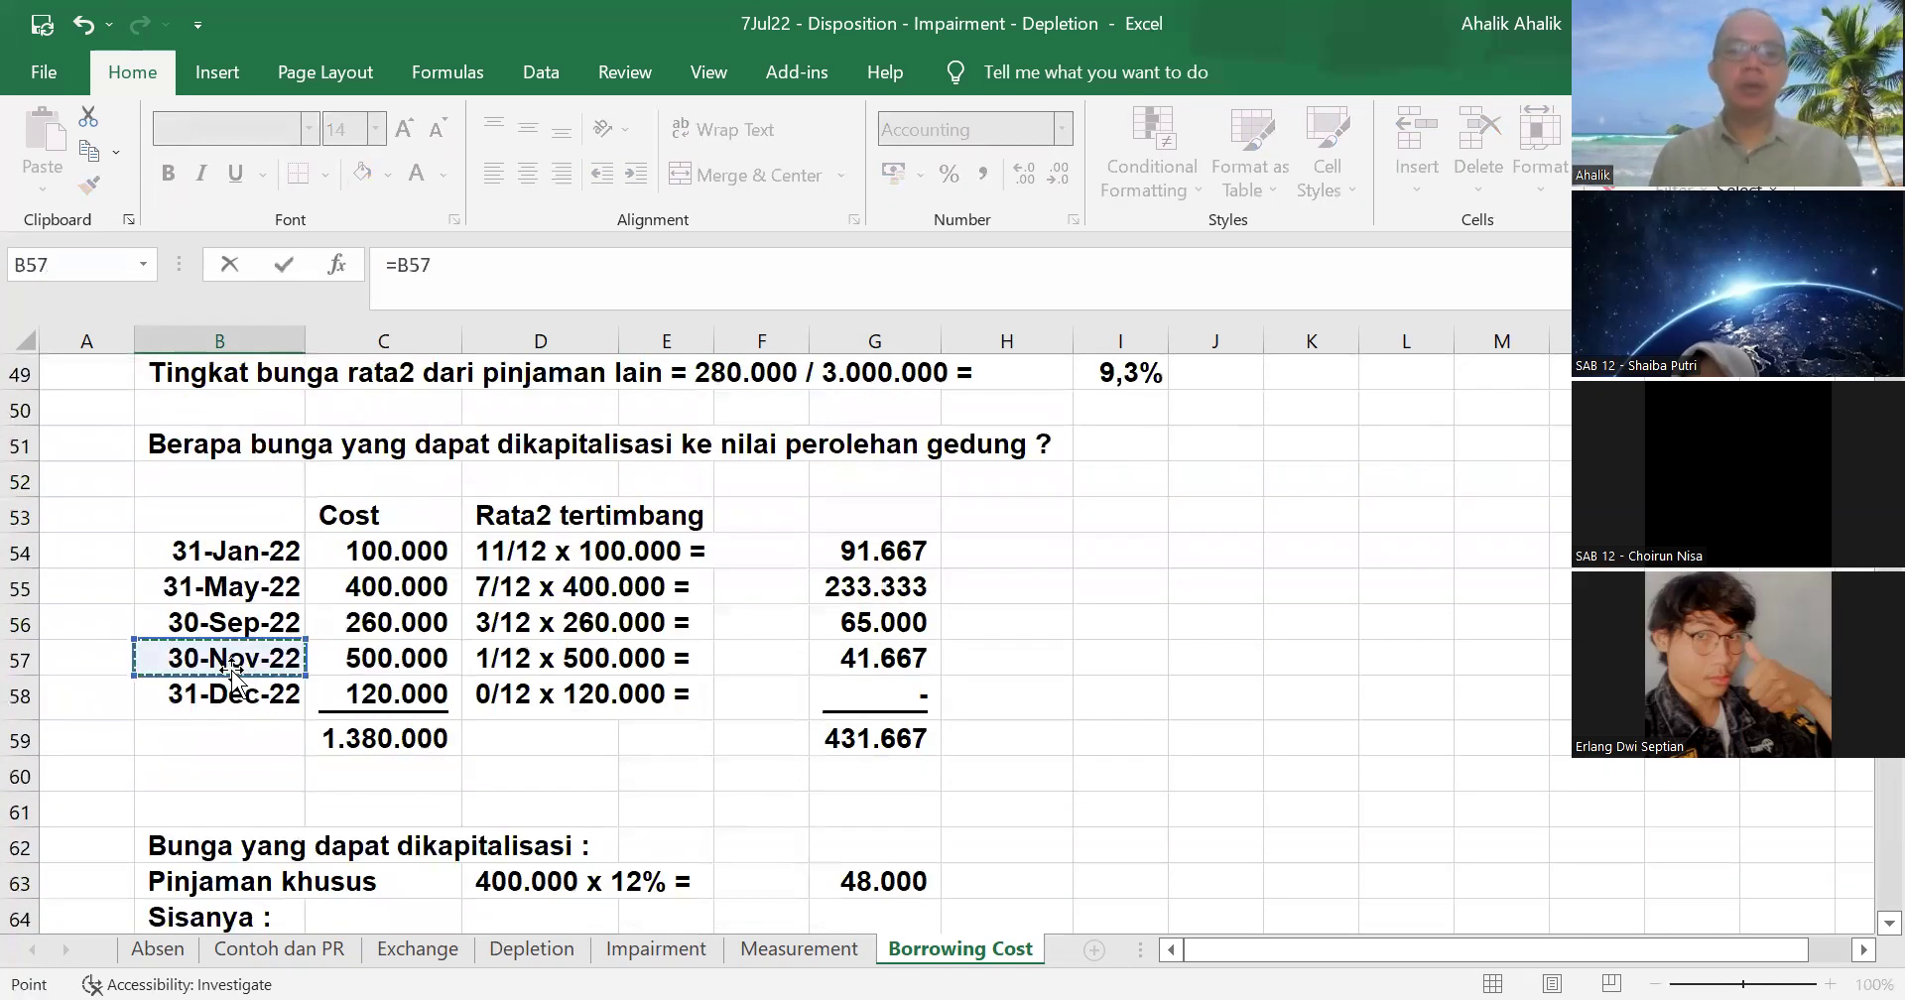
key(Return)
- Link the fifth journal entry's date in B85 to the 31-Dec-22 date in B58 of the cost table
key(Down)
key(Down)
key(Down)
key(Down)
key(Down)
key(Up)
key(Up)
text(=)
scroll(232, 671, up, 6)
click(285, 515)
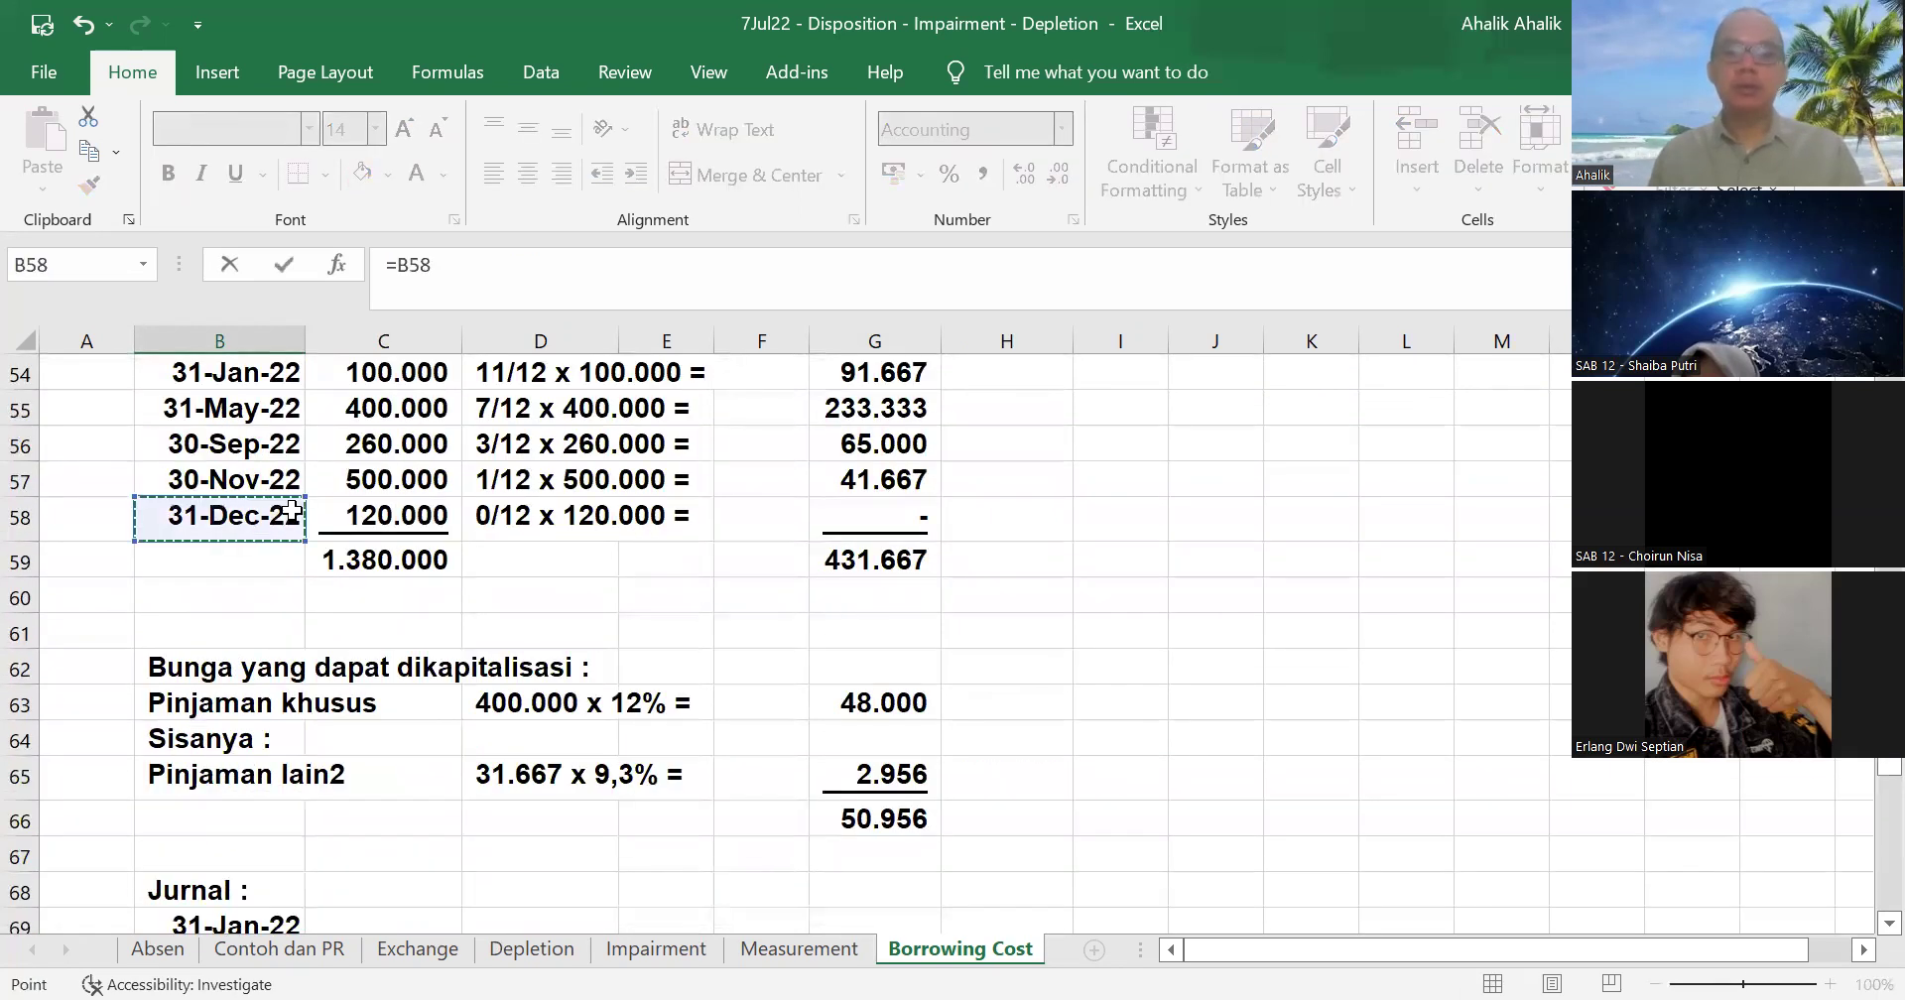
key(Return)
- Link the May debit in G74 to the cost in C55 and the Cash credit in H75 to G74
scroll(885, 613, up, 2)
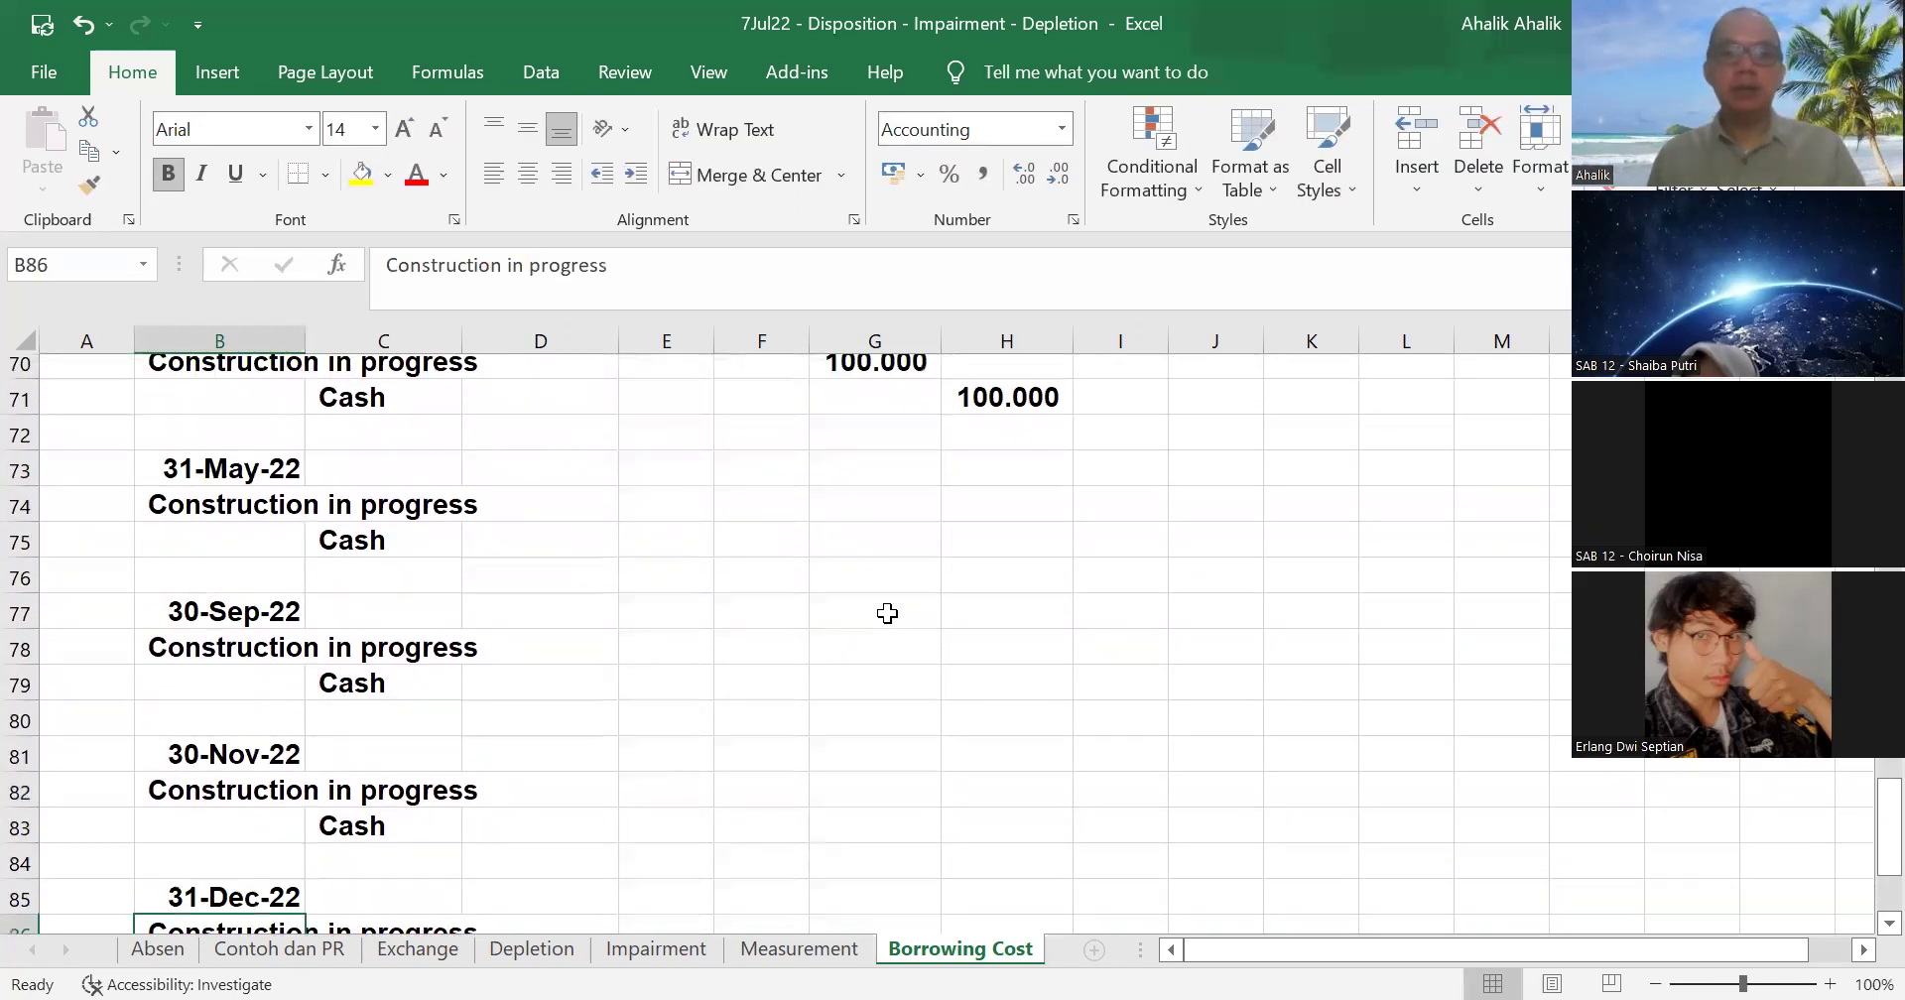
click(886, 699)
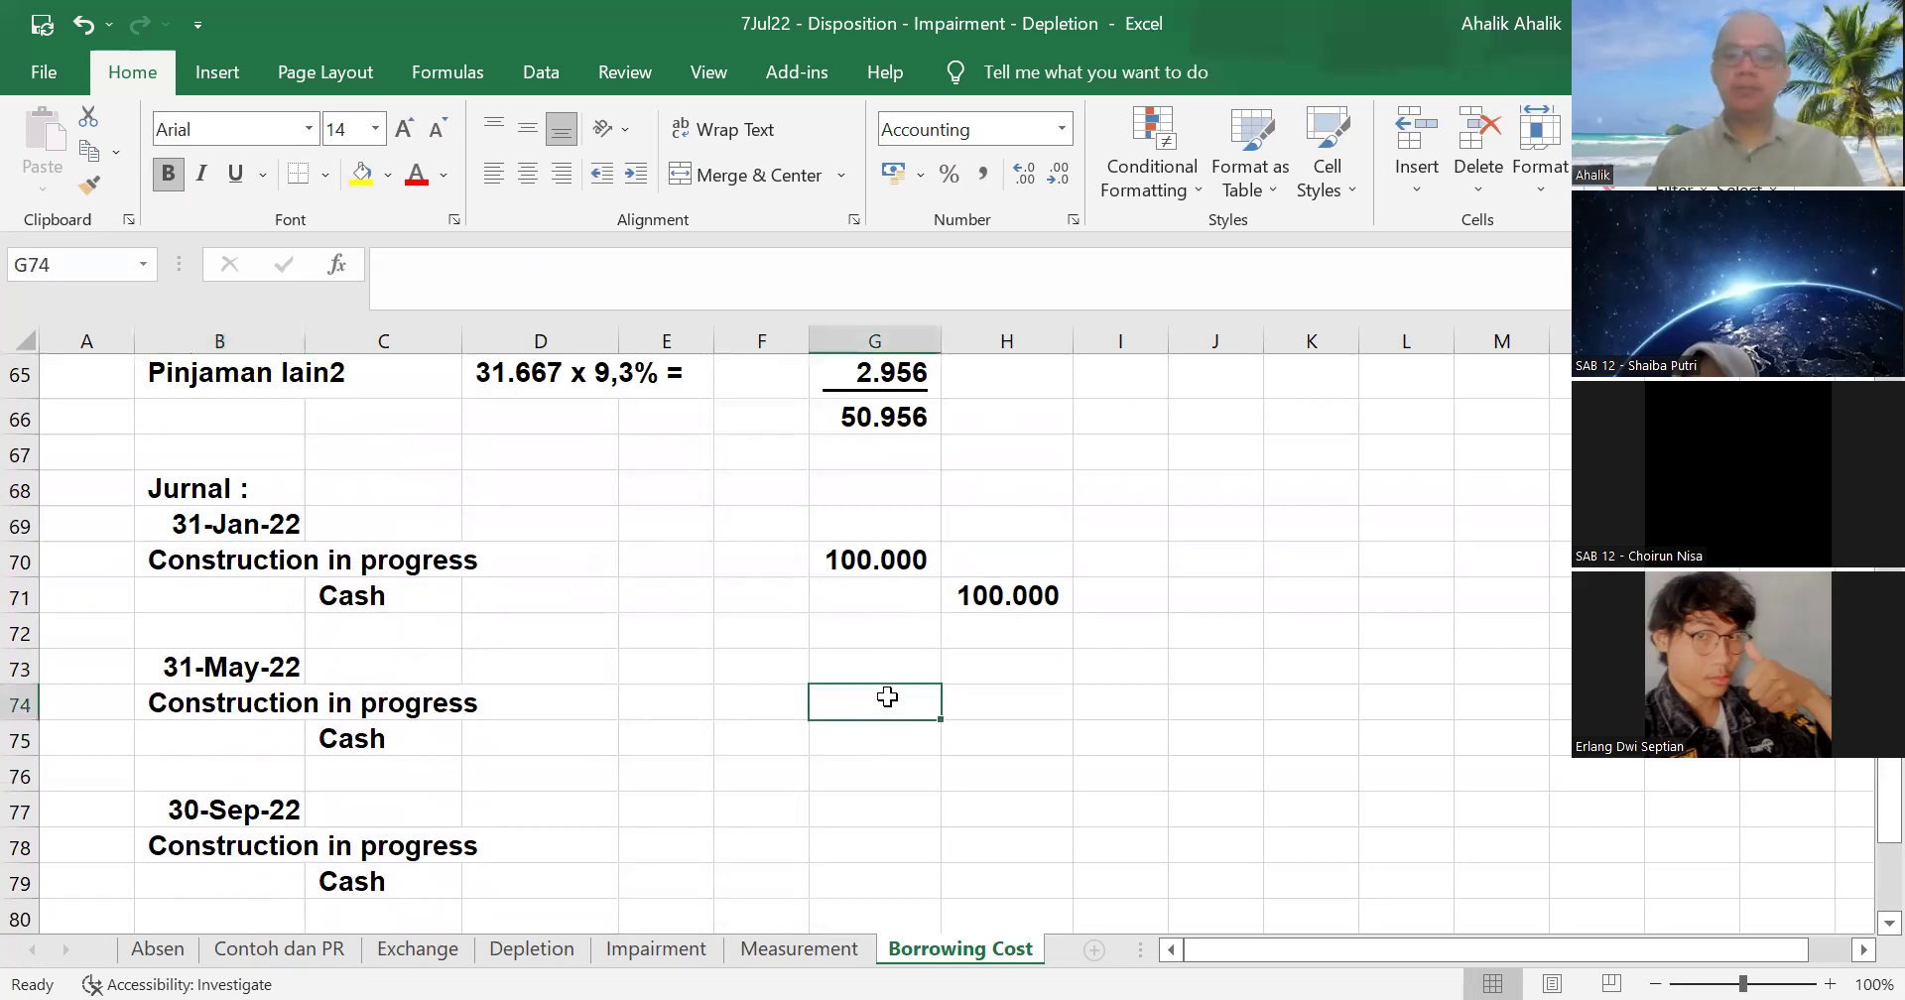
text(=)
scroll(732, 673, up, 6)
click(429, 660)
key(Escape)
text(=)
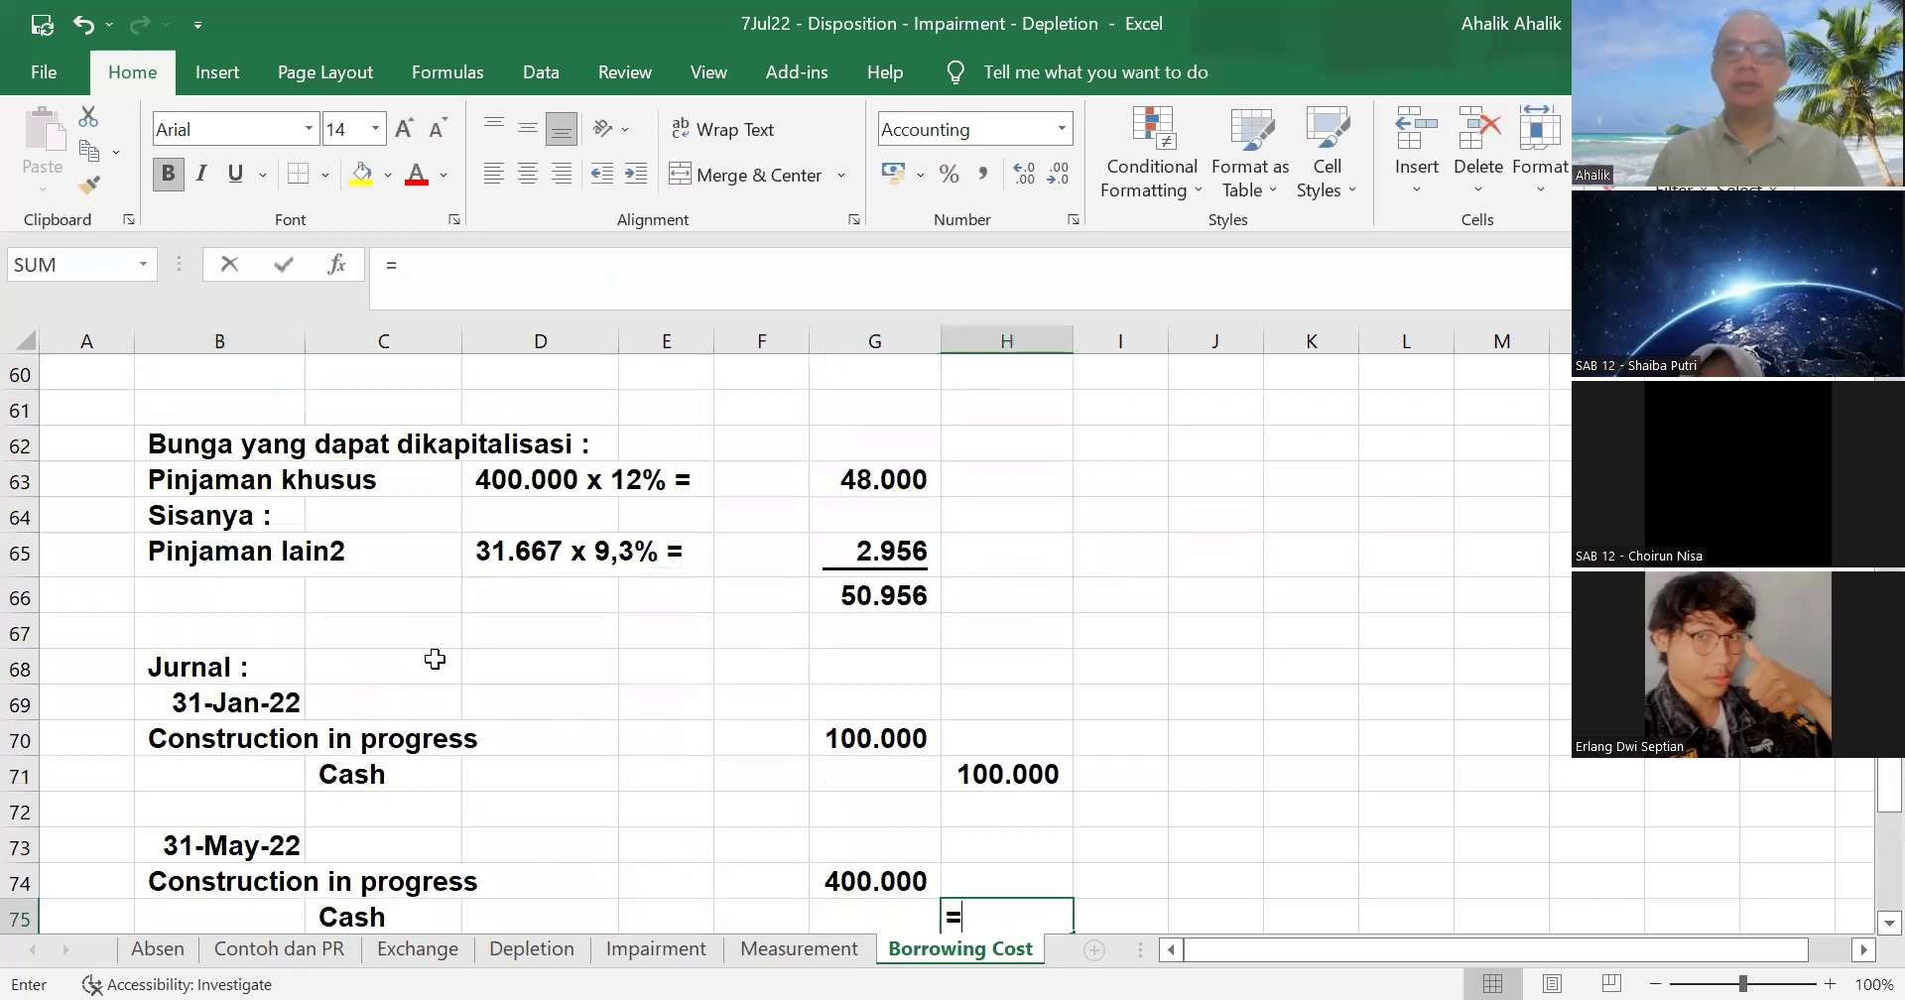
click(886, 879)
key(Return)
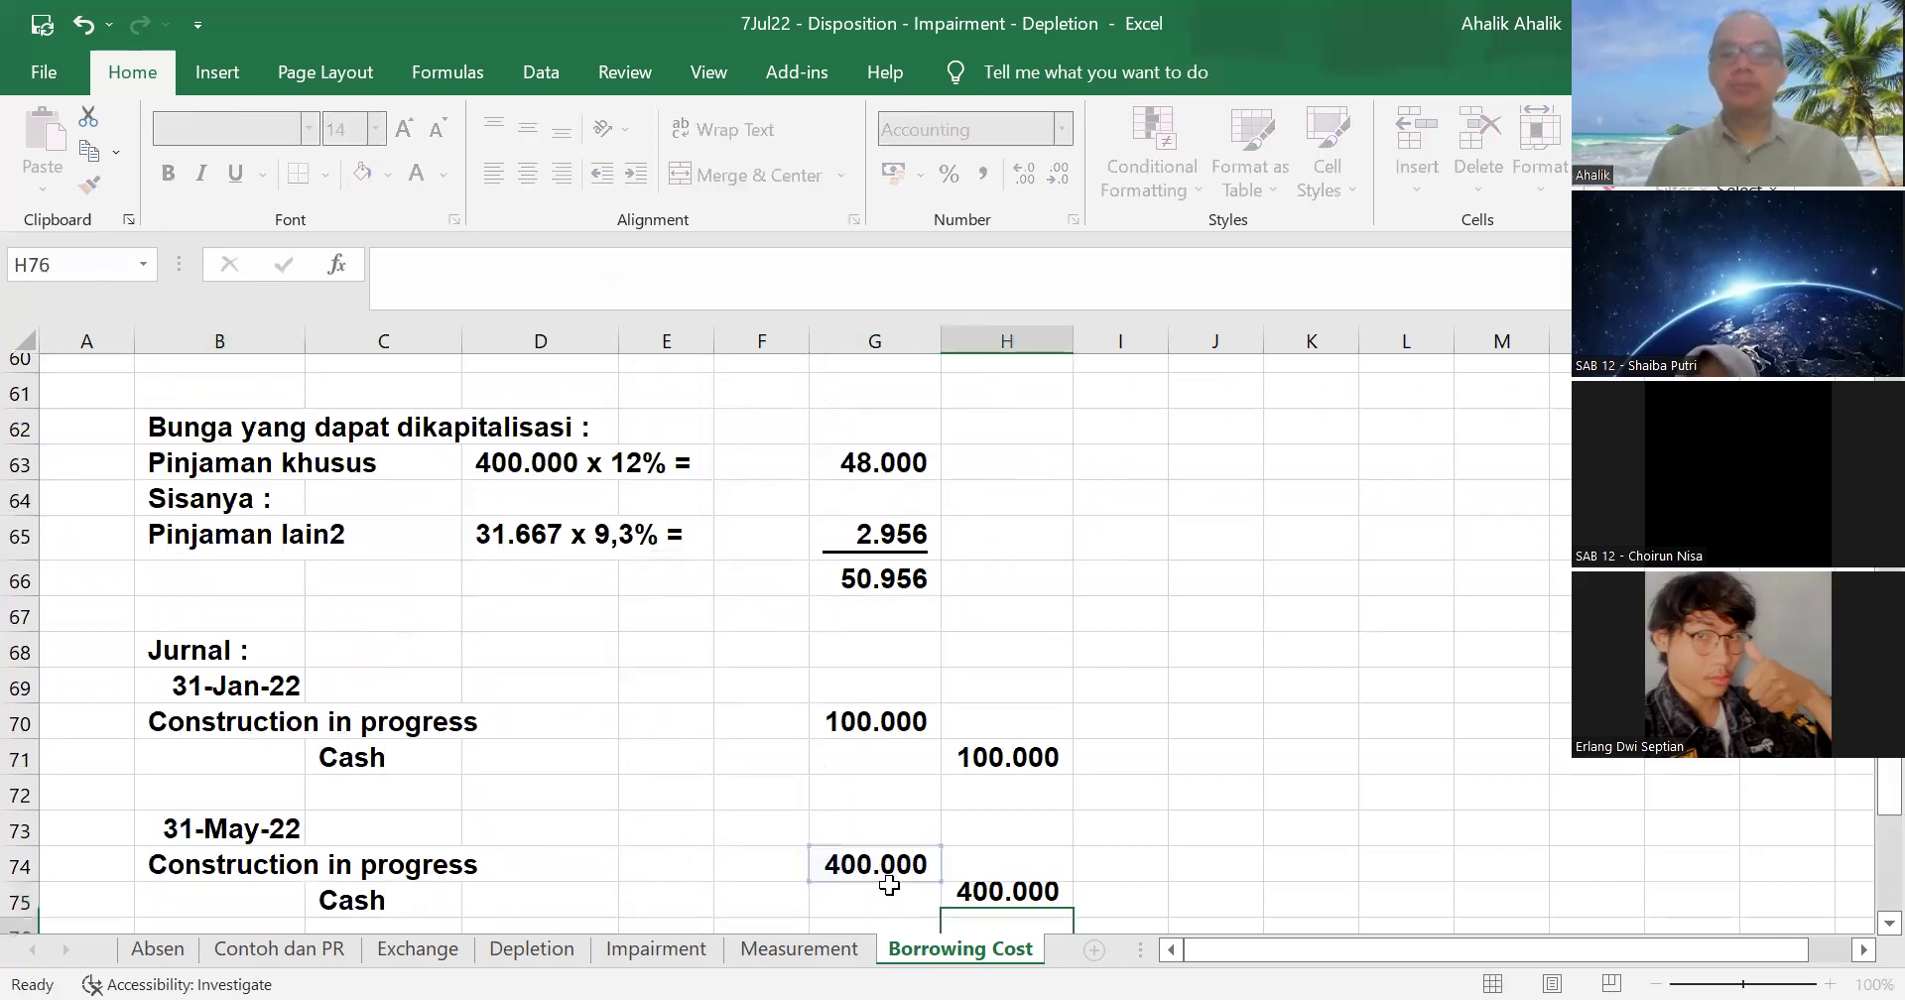
- Link the September debit in G78 to the cost in C56 and the Cash credit in H79 to G78
scroll(890, 885, down, 2)
click(891, 883)
text(=)
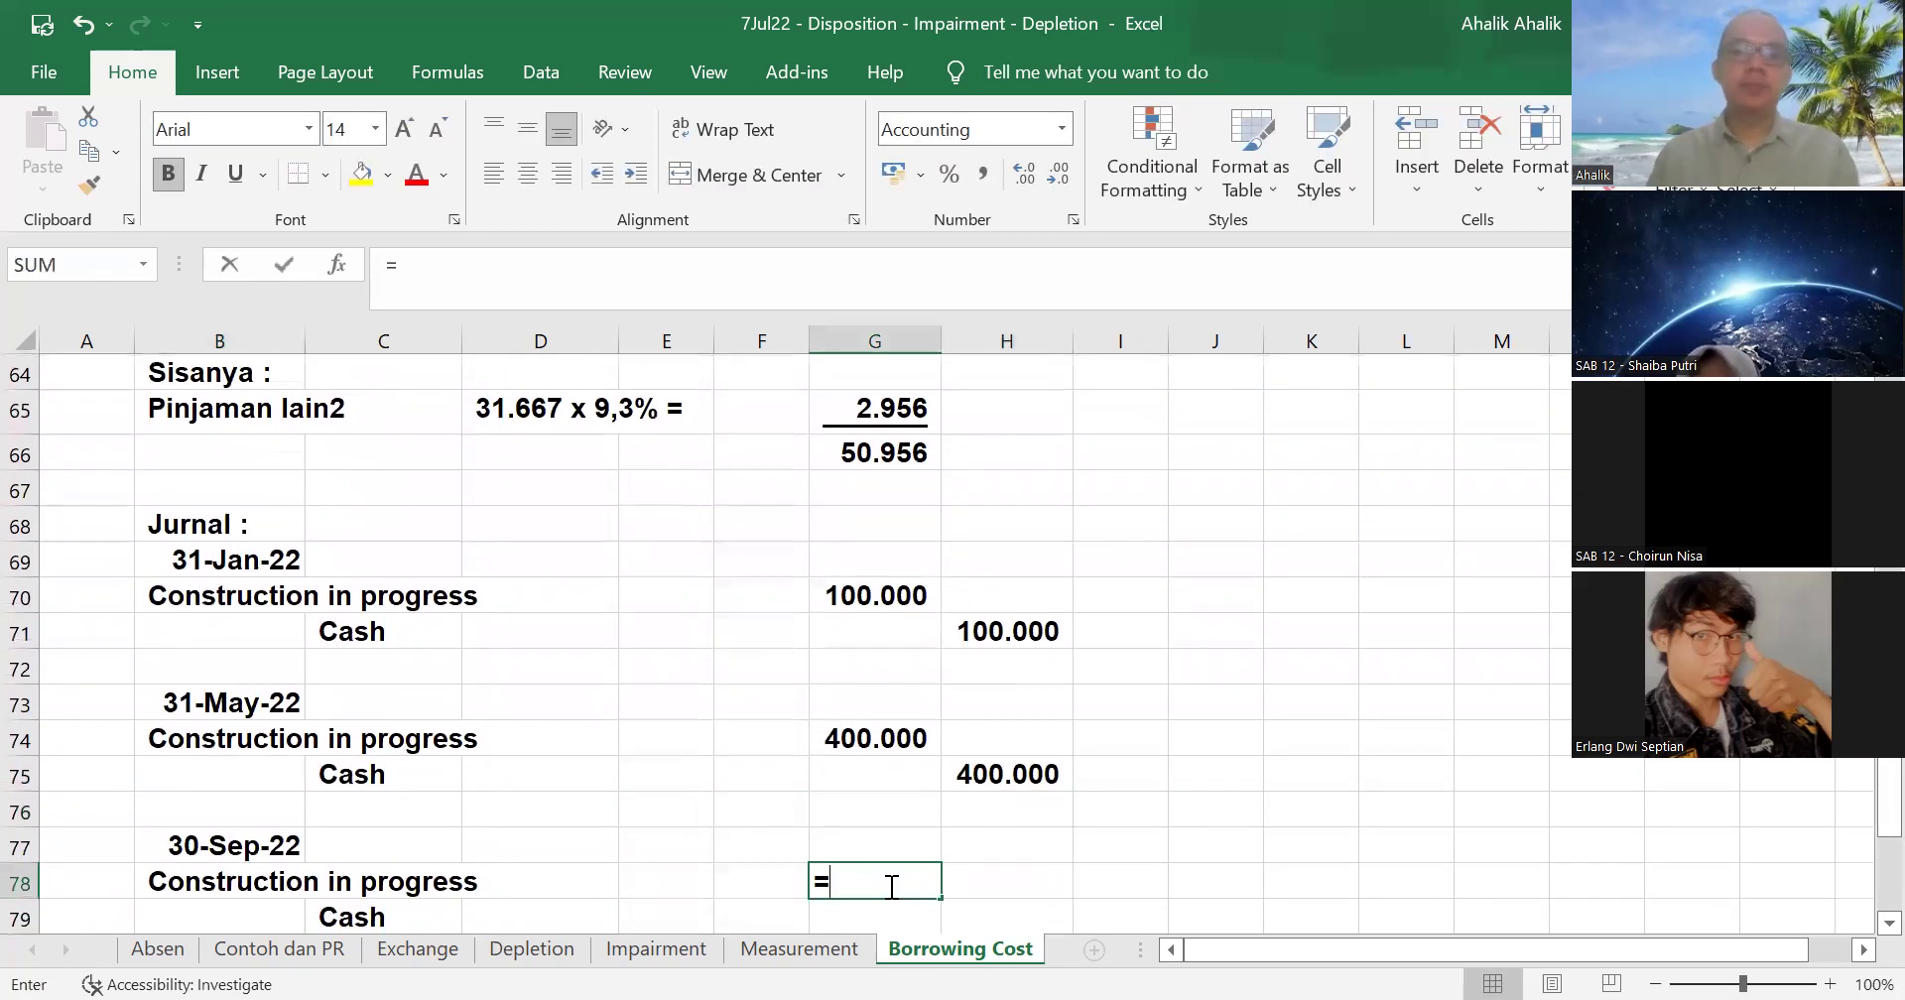
scroll(430, 792, up, 6)
click(370, 734)
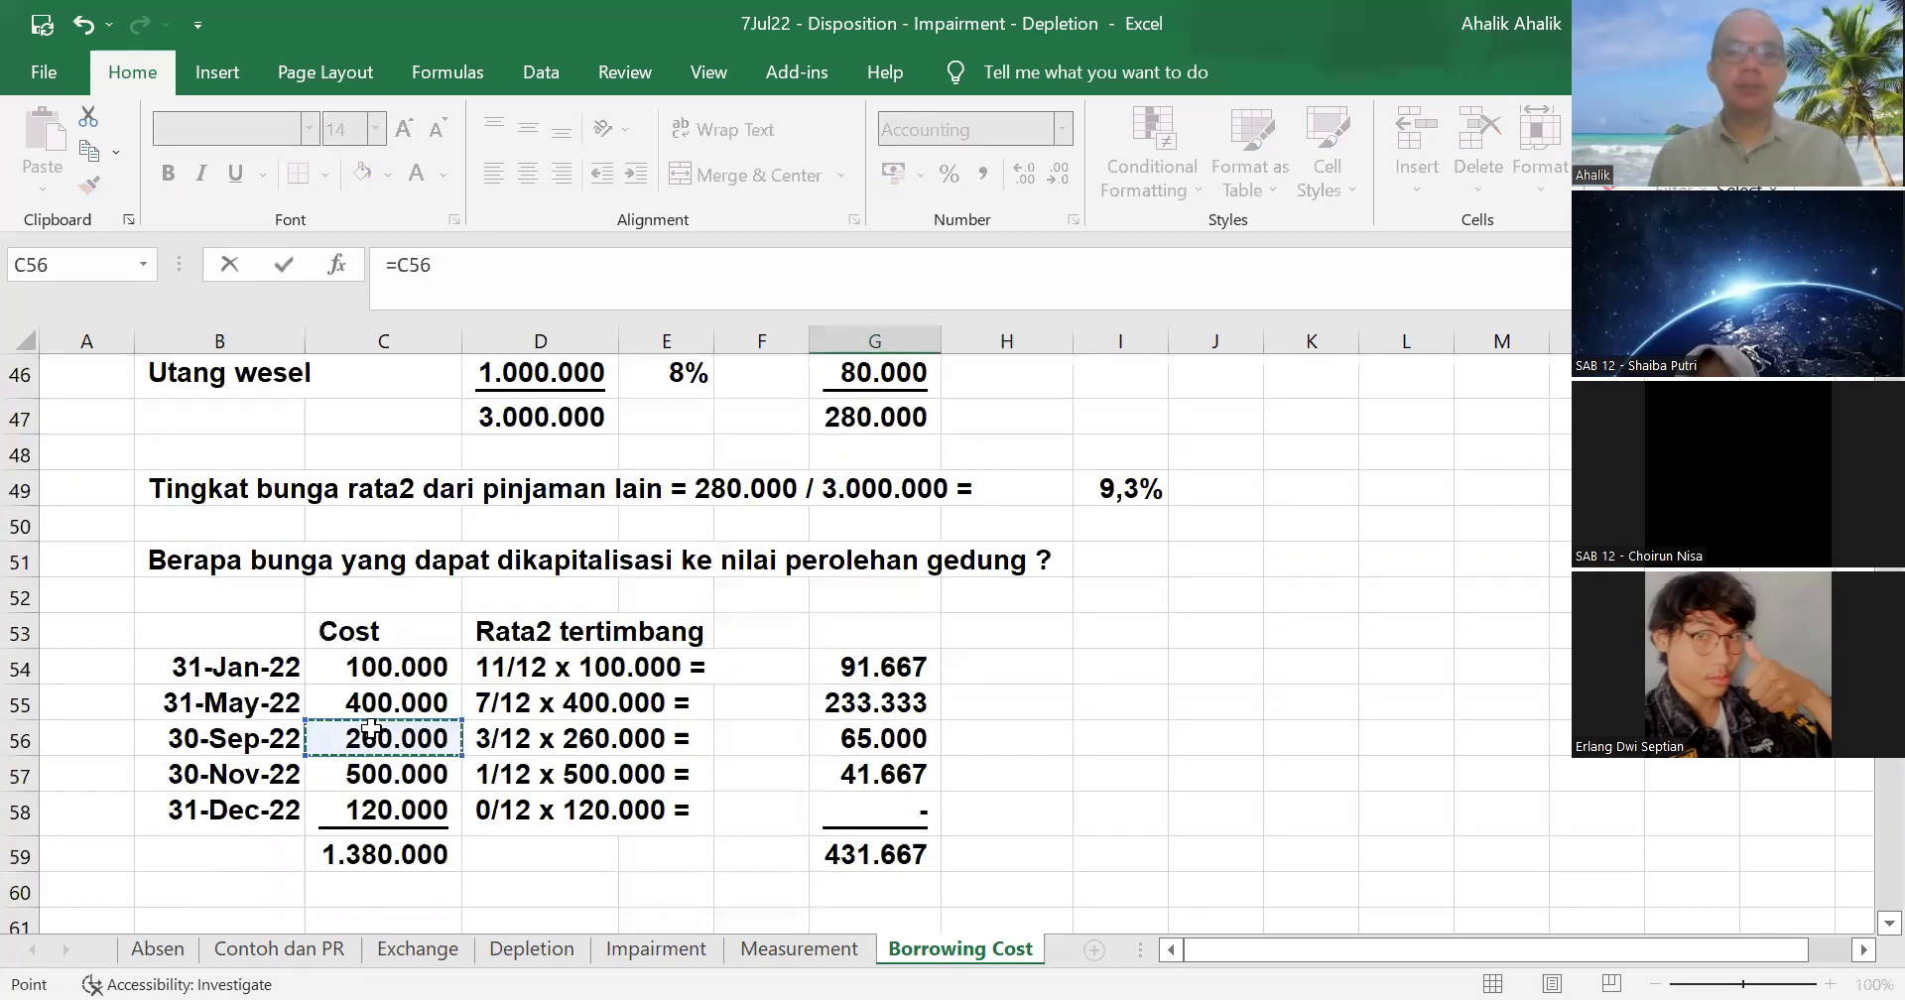
key(Return)
key(Right)
text(=)
click(860, 885)
key(Return)
- Link the November debit in G82 to the cost in C57 and the Cash credit in H83 to G82
key(Return)
key(Return)
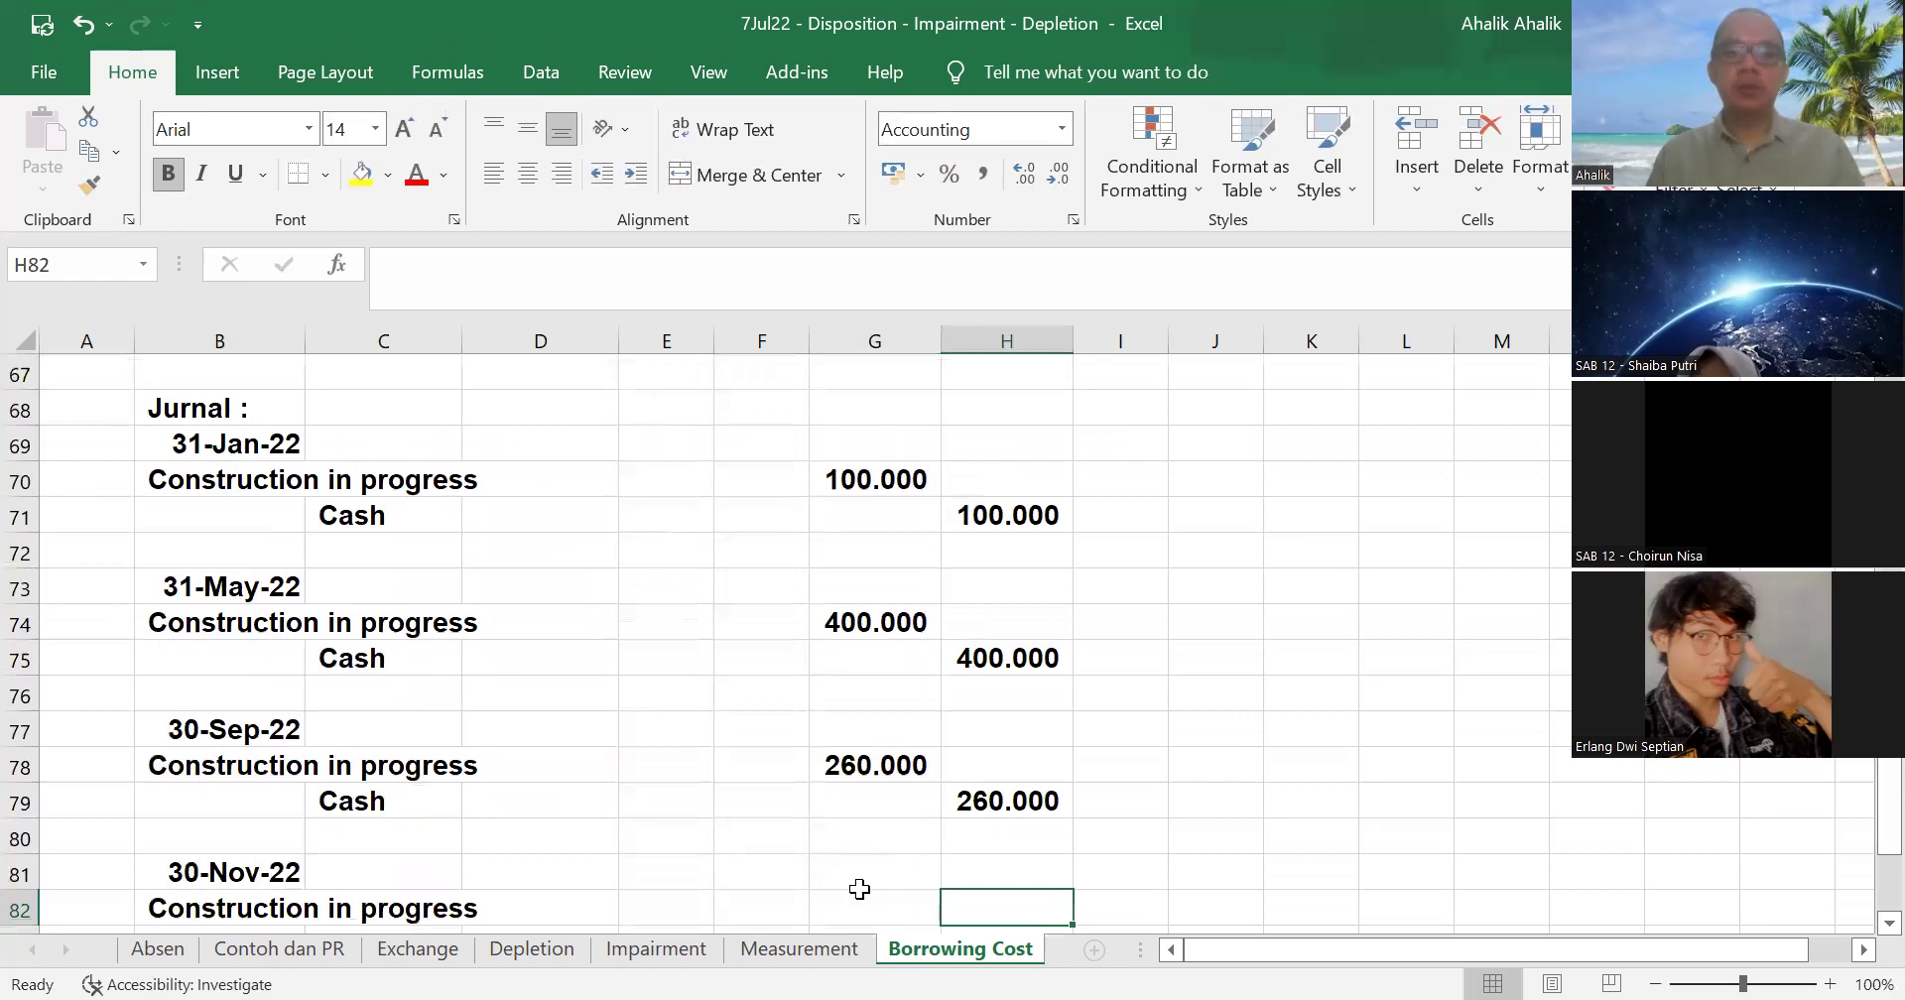
click(860, 889)
text(=)
scroll(284, 812, up, 7)
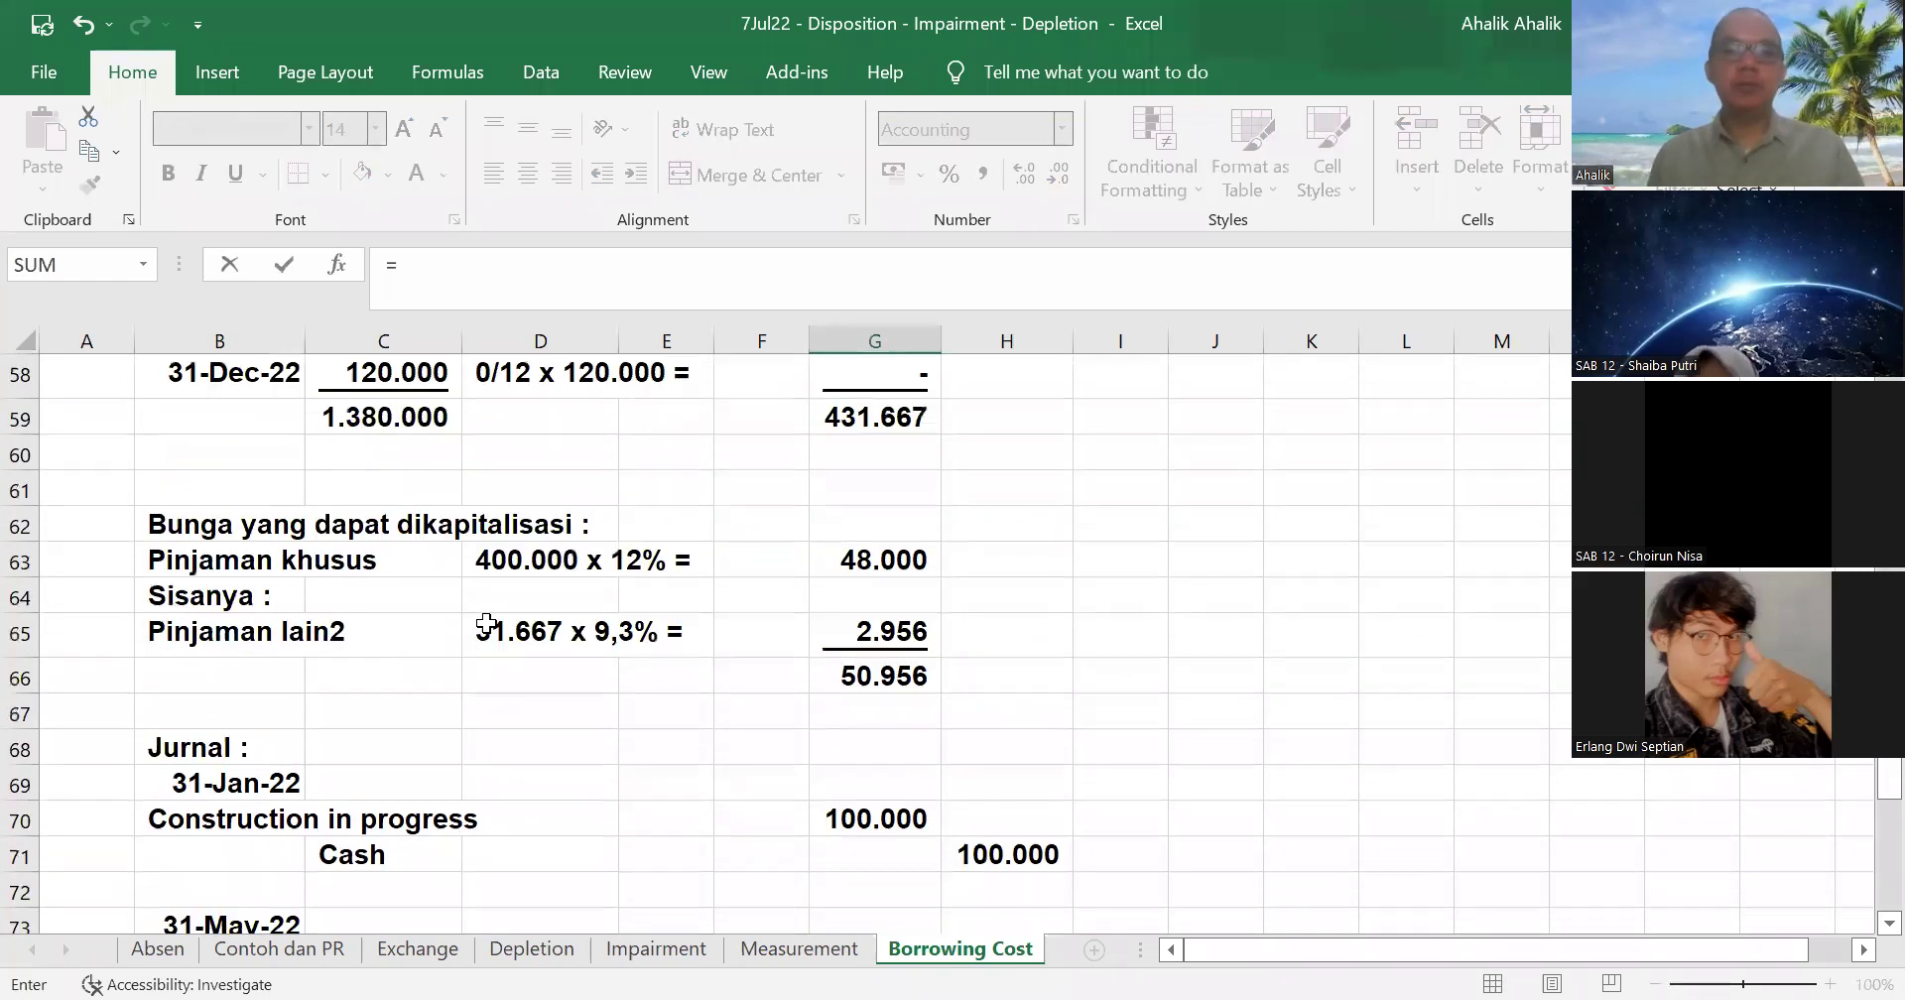
click(411, 776)
key(Return)
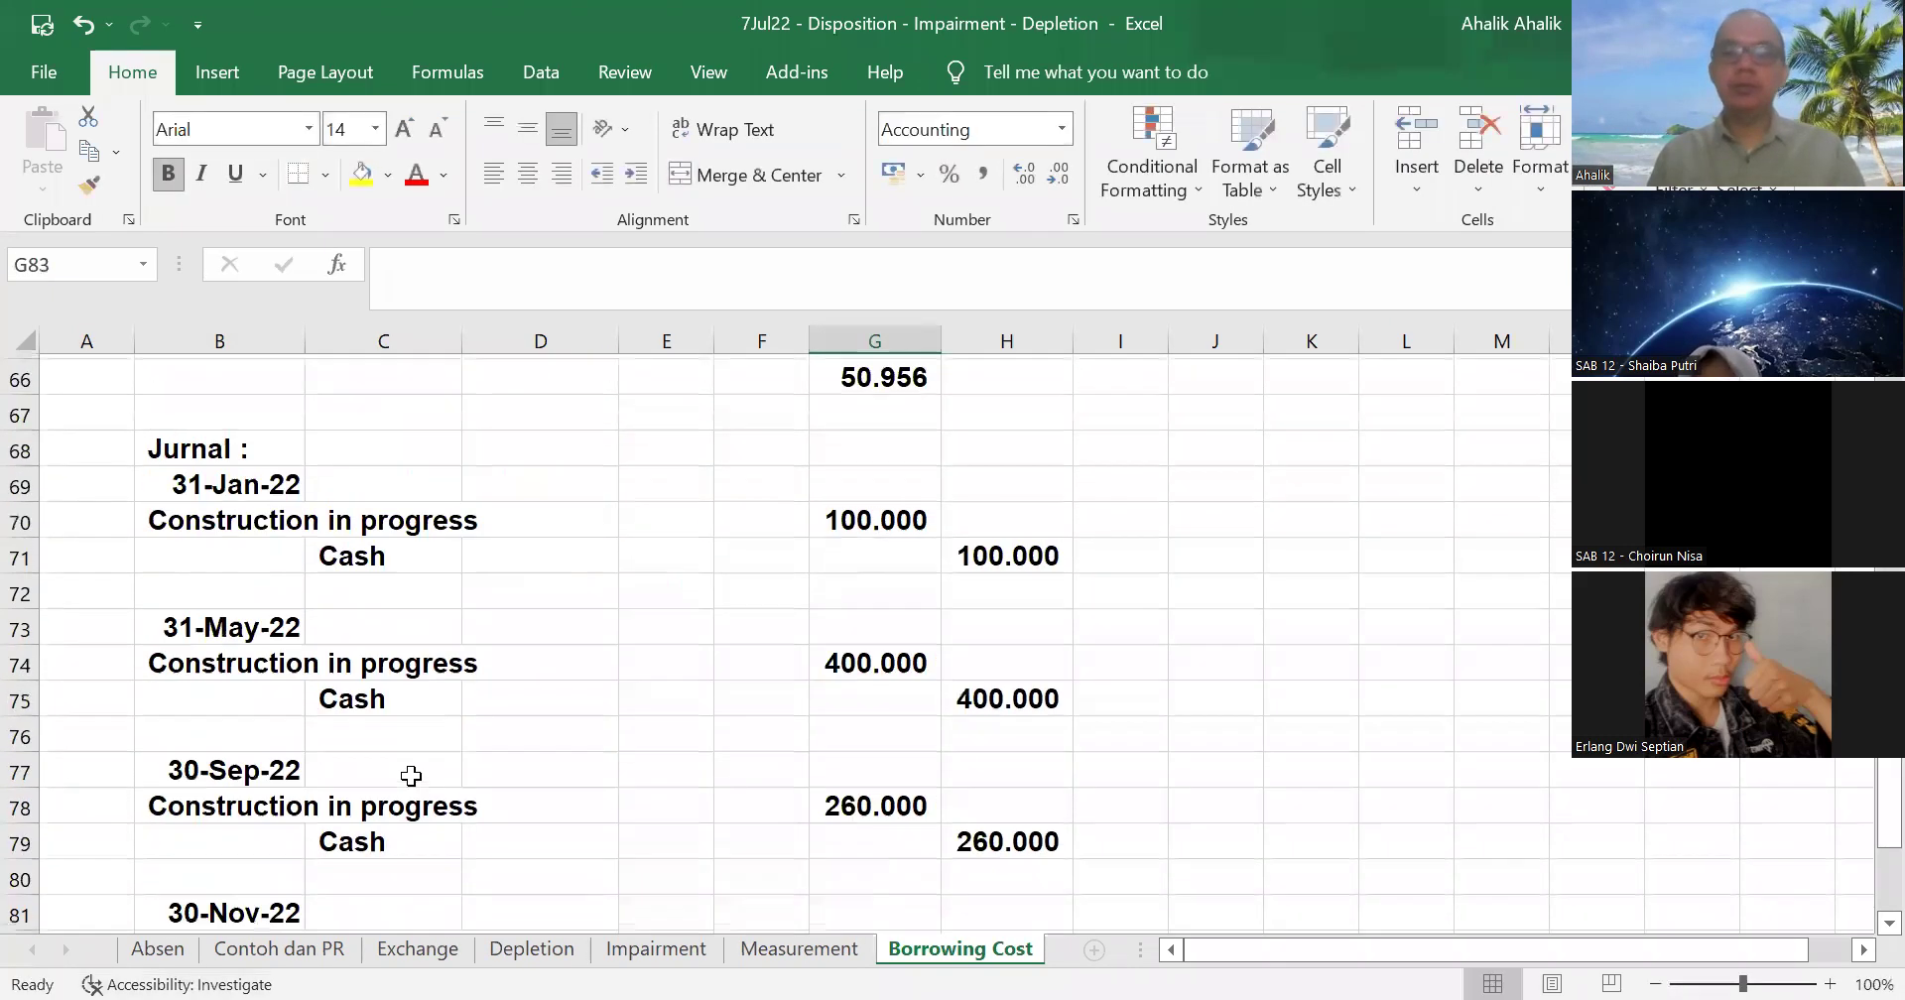
key(Right)
text(=)
click(821, 876)
key(Return)
- Link the December debit in G86 to the cost in C58 and the Cash credit in H87 to G86
key(Return)
key(Return)
key(Left)
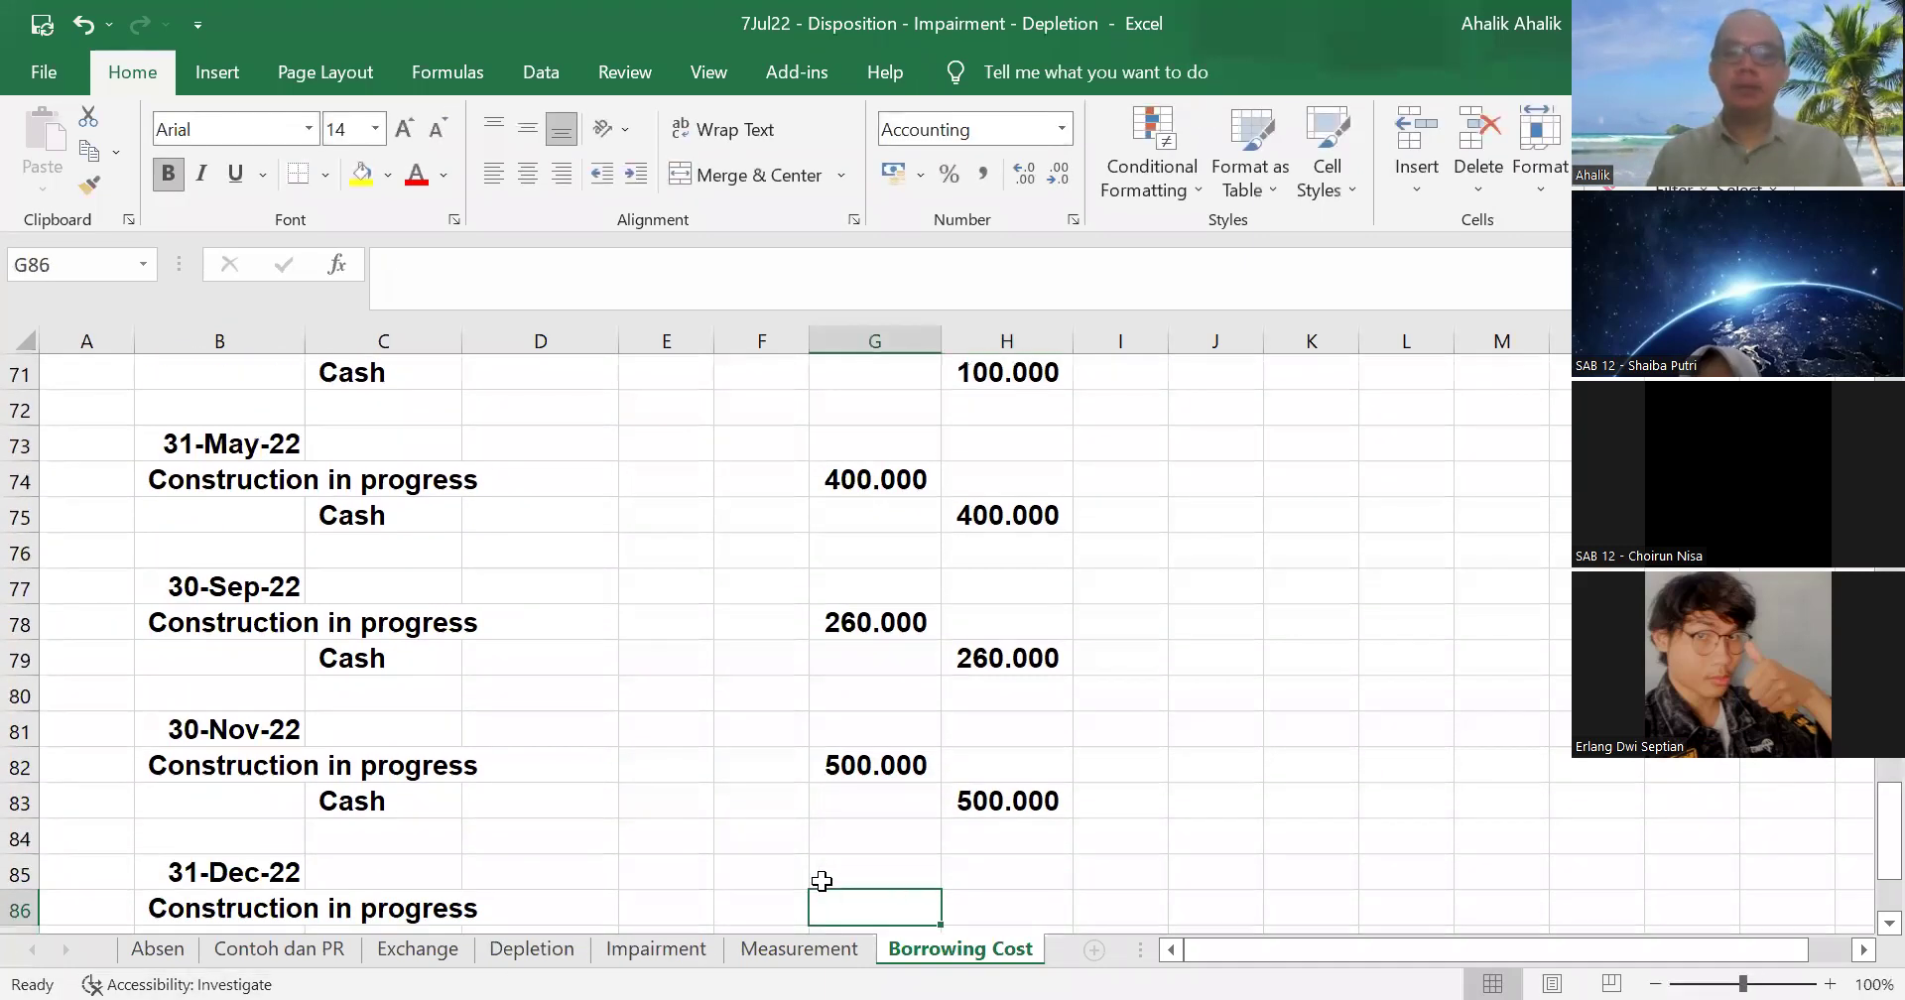
text(=)
scroll(234, 708, up, 7)
click(397, 657)
key(Return)
key(Right)
text(=)
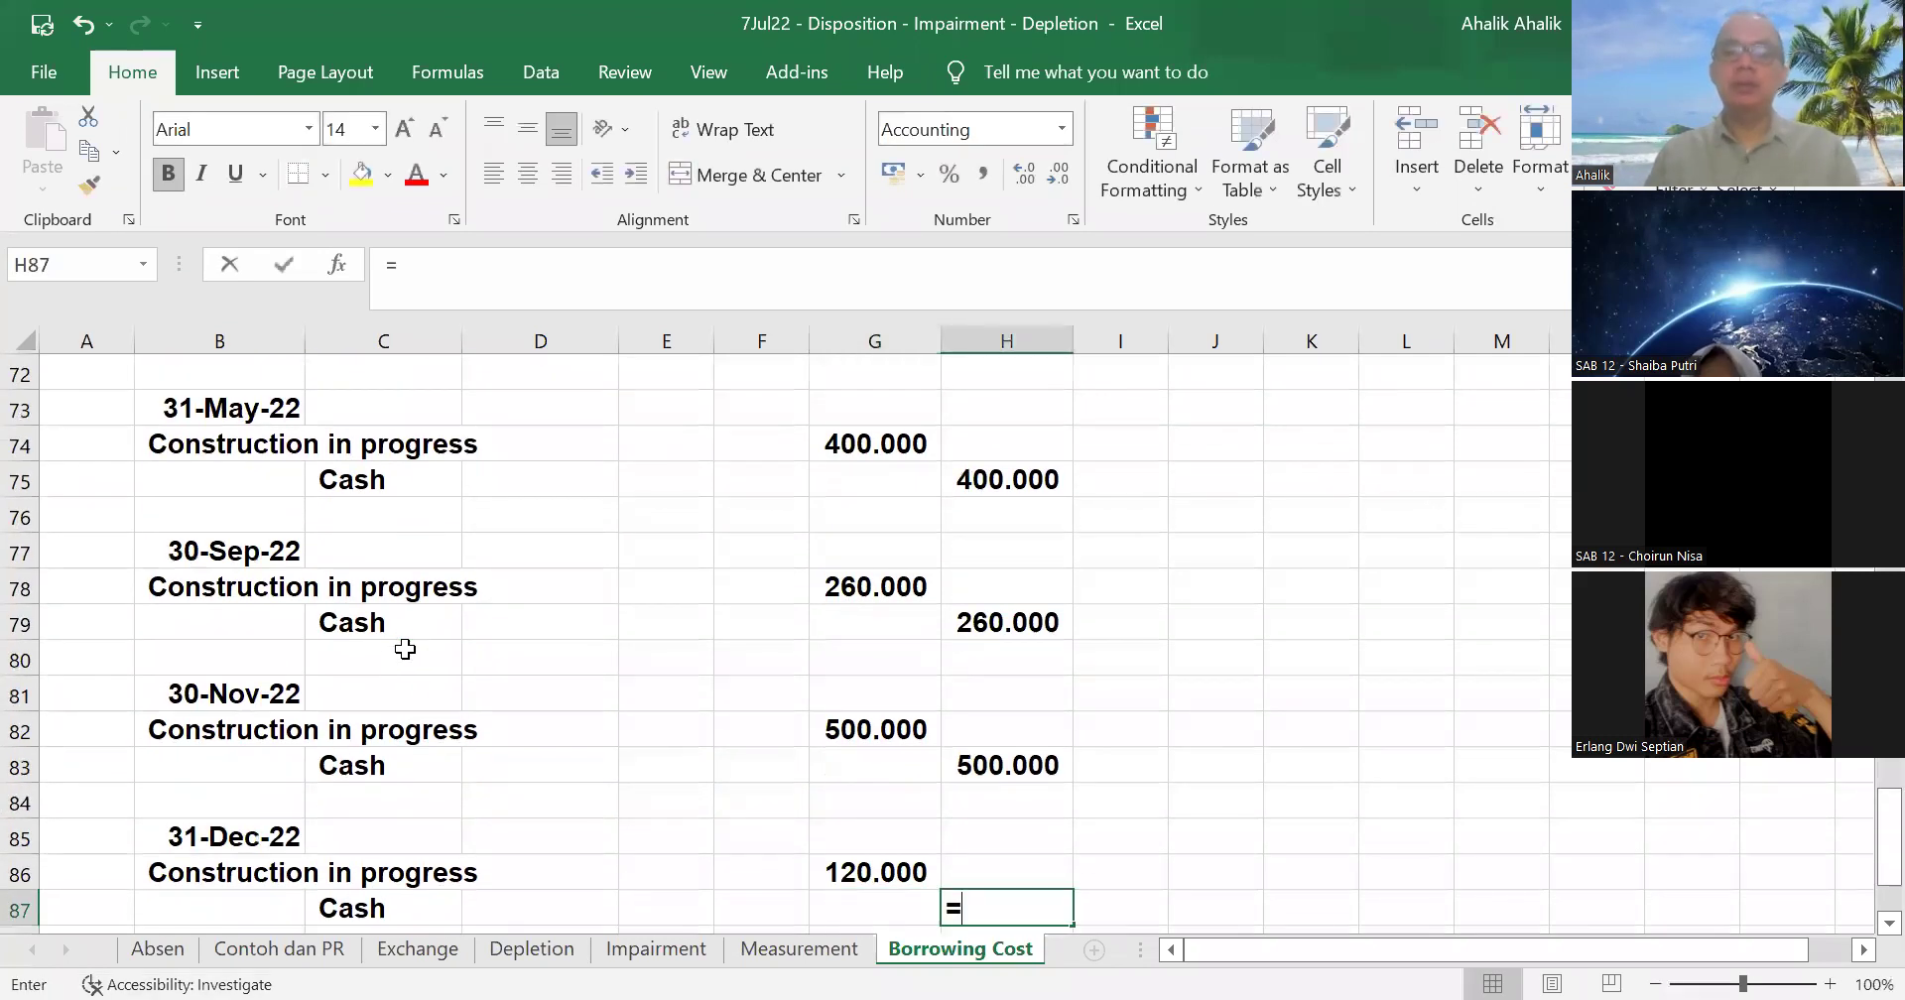
click(920, 869)
key(Return)
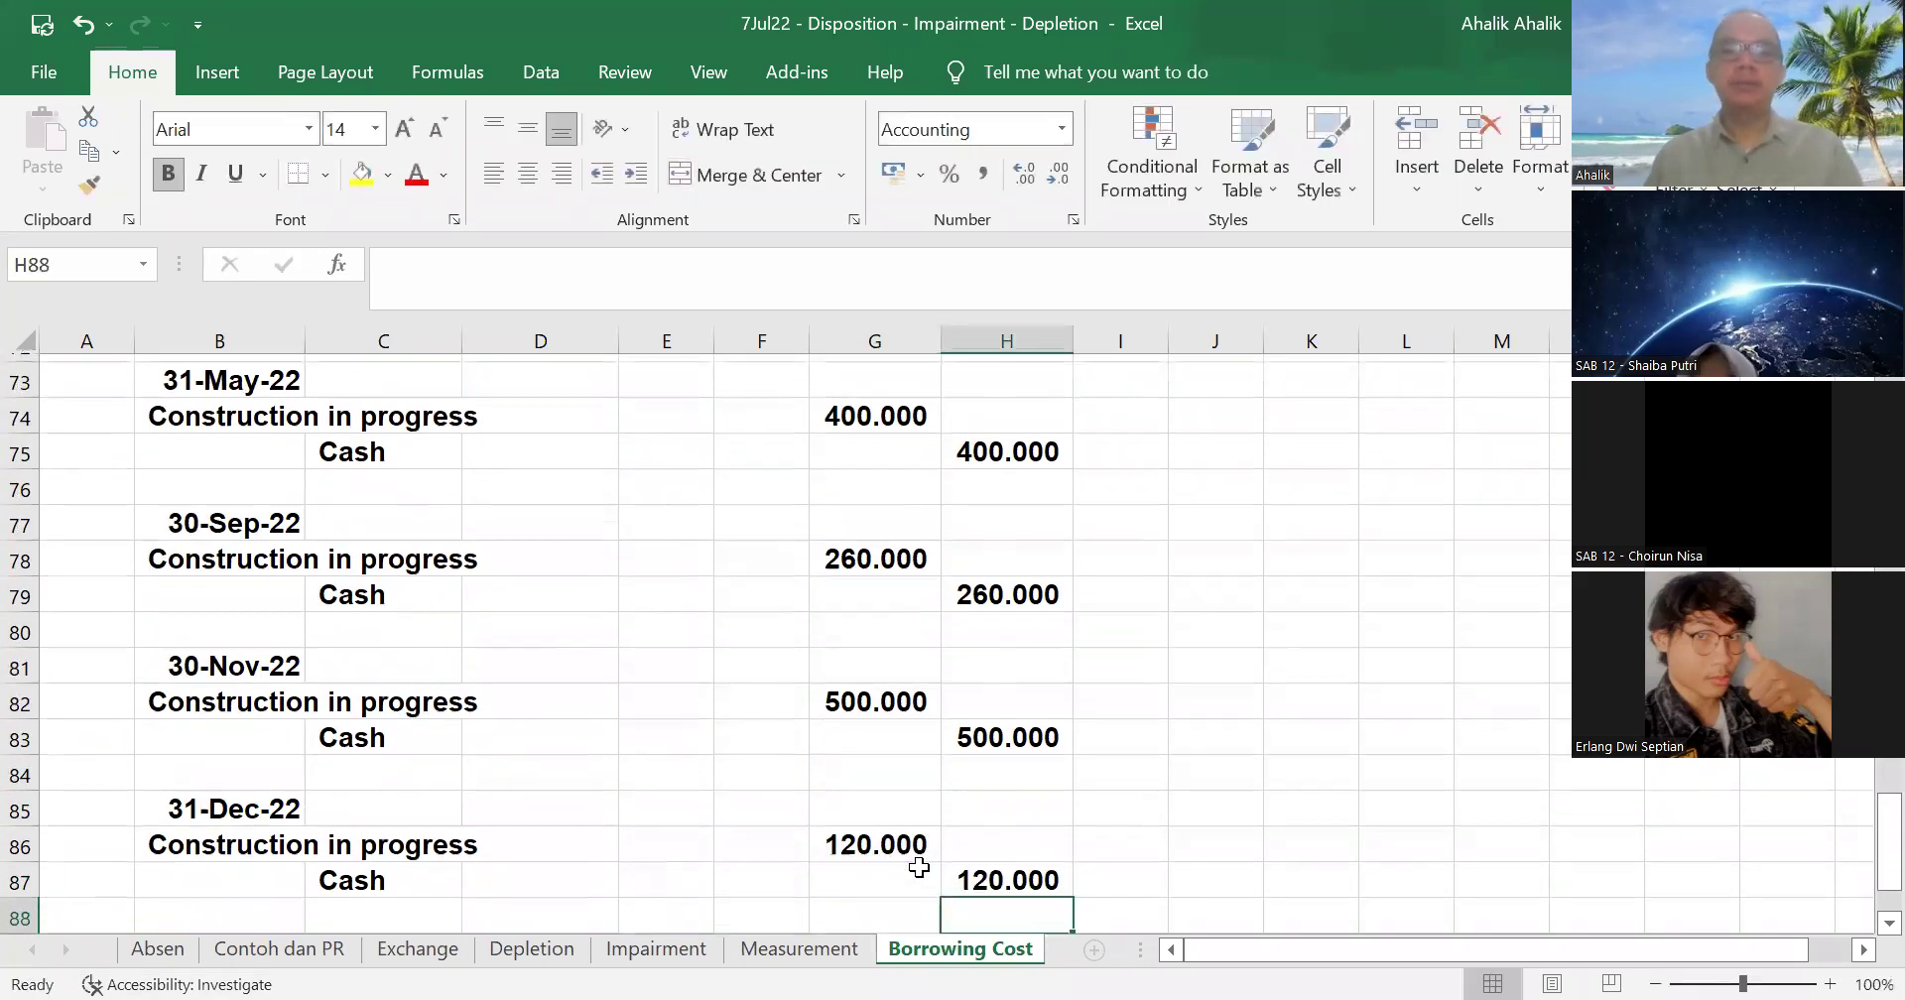
- Enter the date 31 Dec 22 in B89 above the last pair of journal accounts
key(Down)
key(Down)
key(Left)
key(Left)
key(Left)
key(Left)
key(Left)
key(Up)
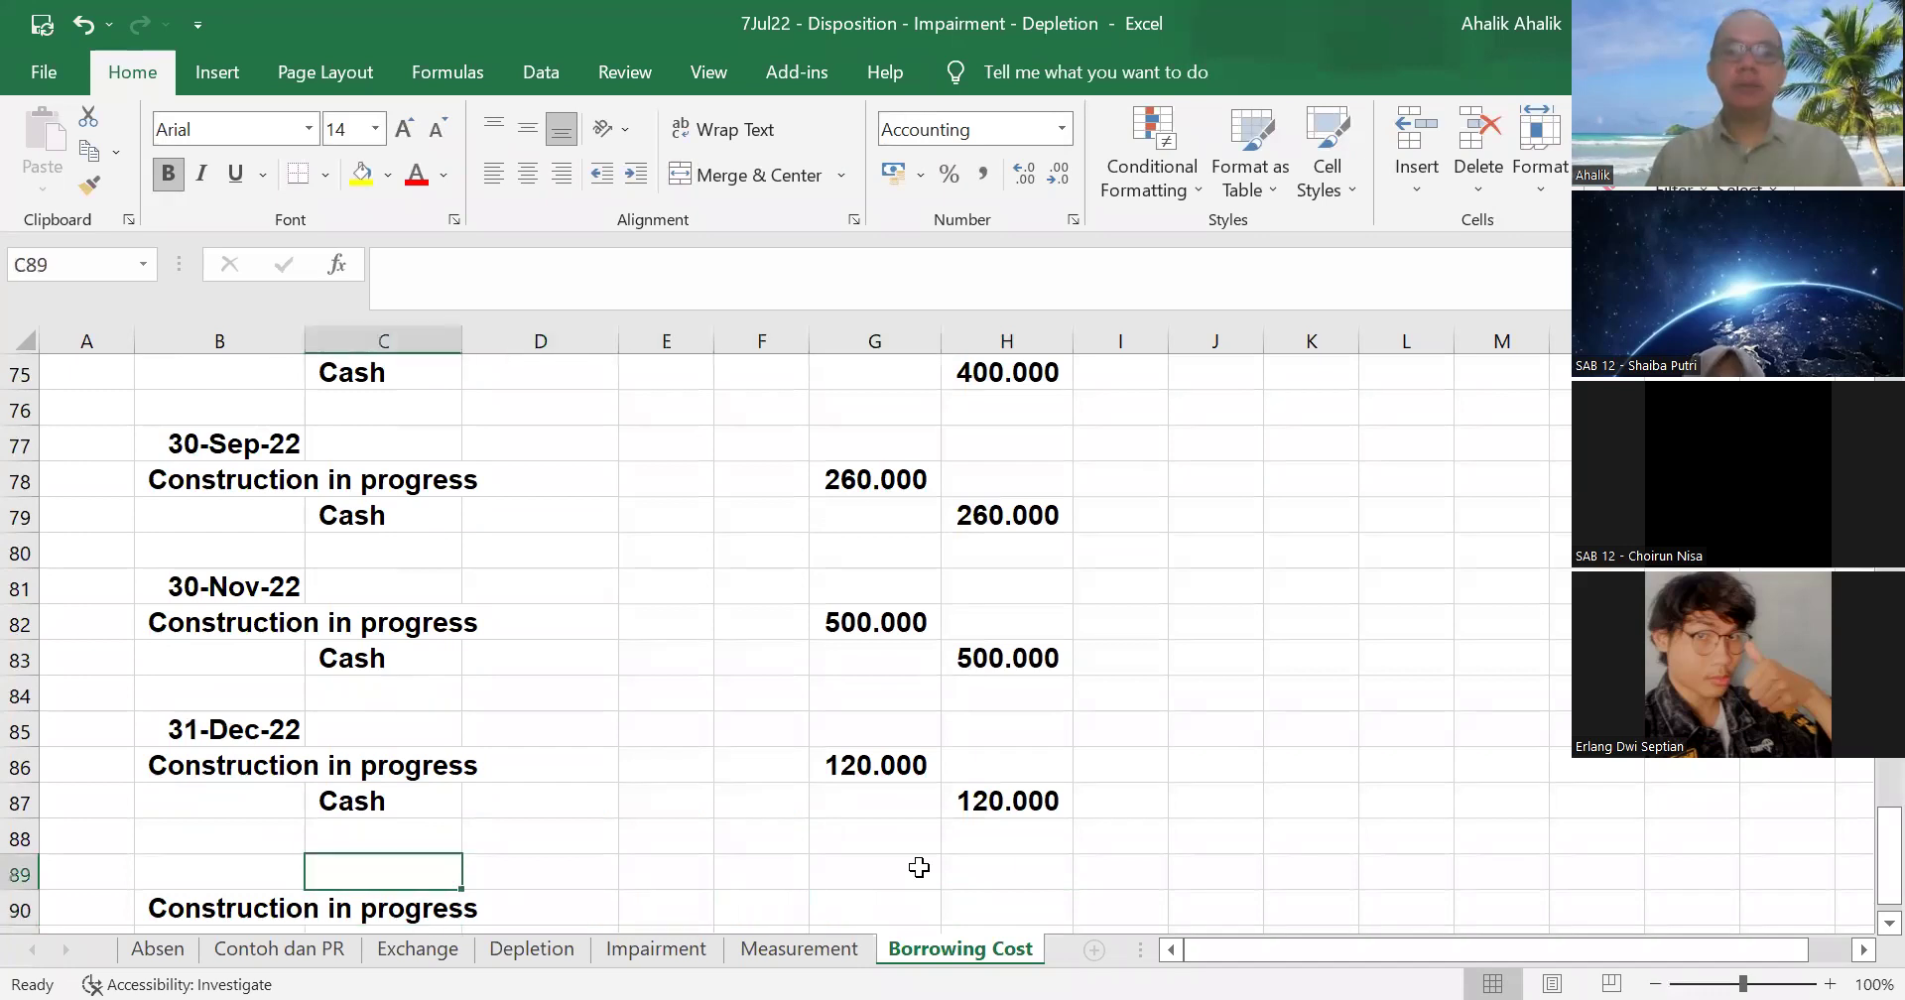
key(Left)
text(31 dec 22)
key(Right)
key(Right)
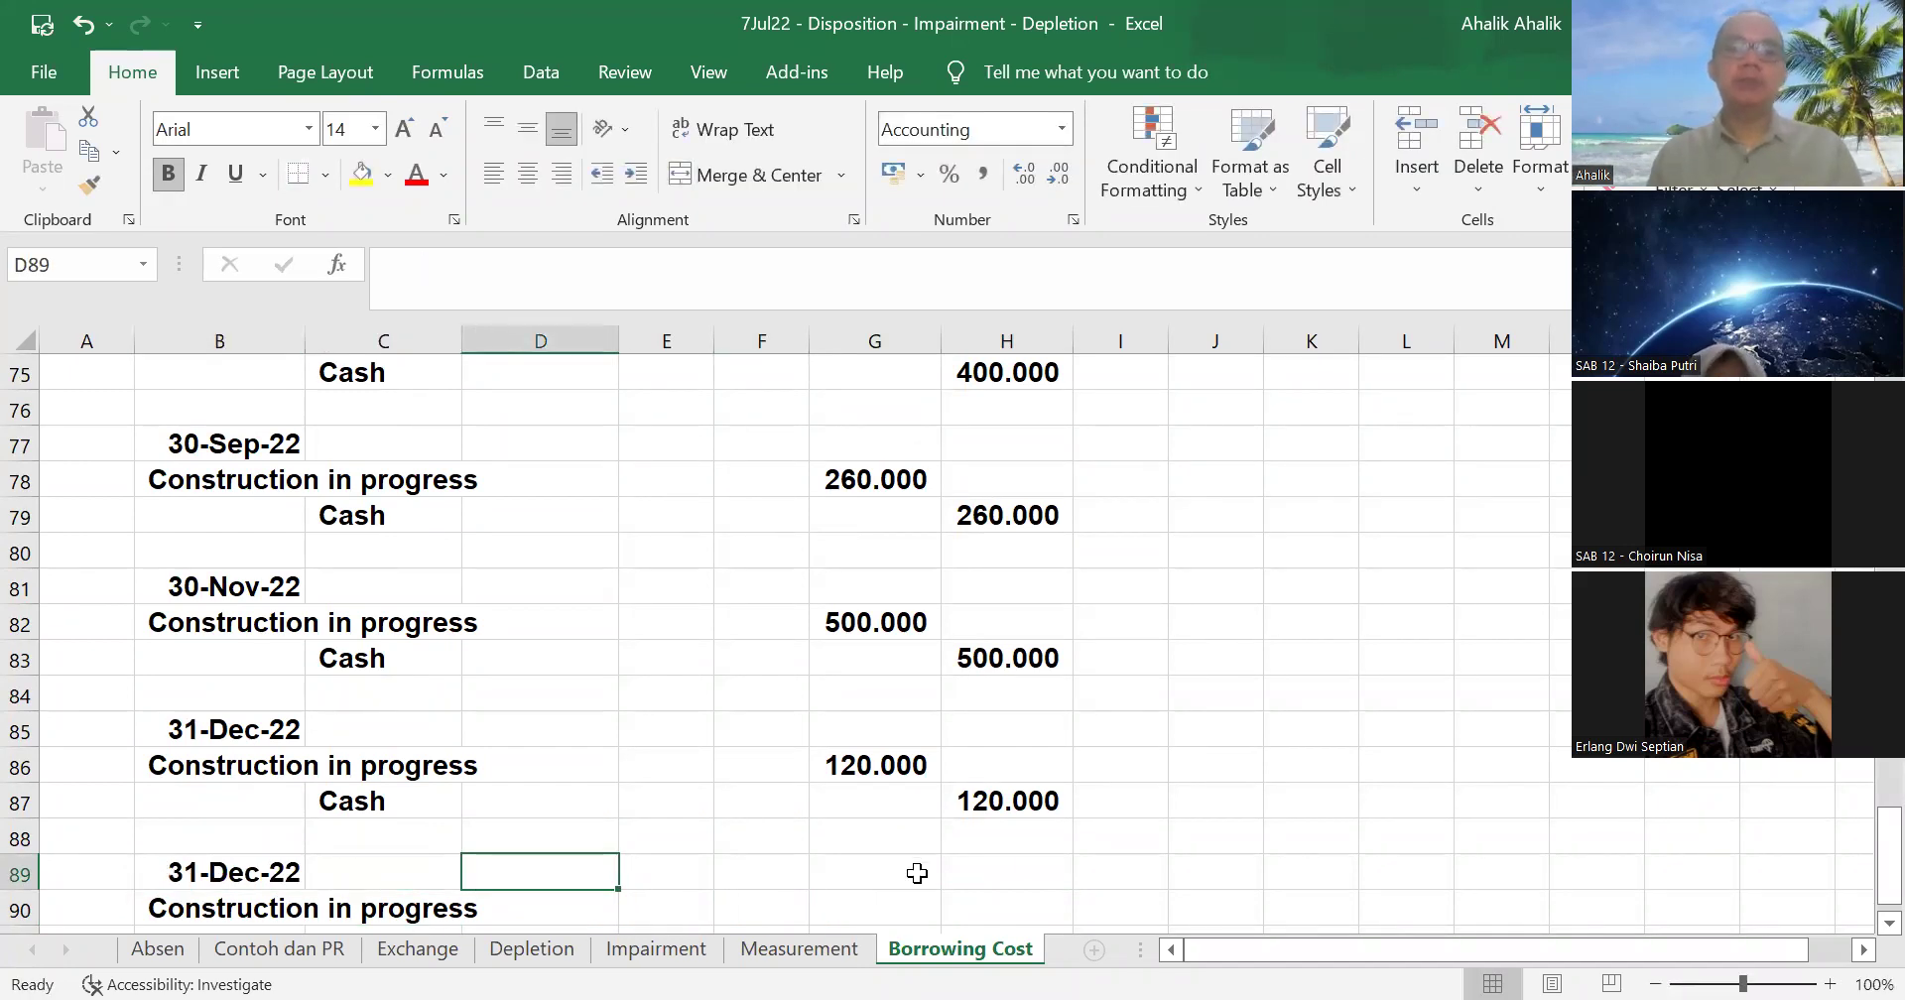
scroll(917, 874, down, 2)
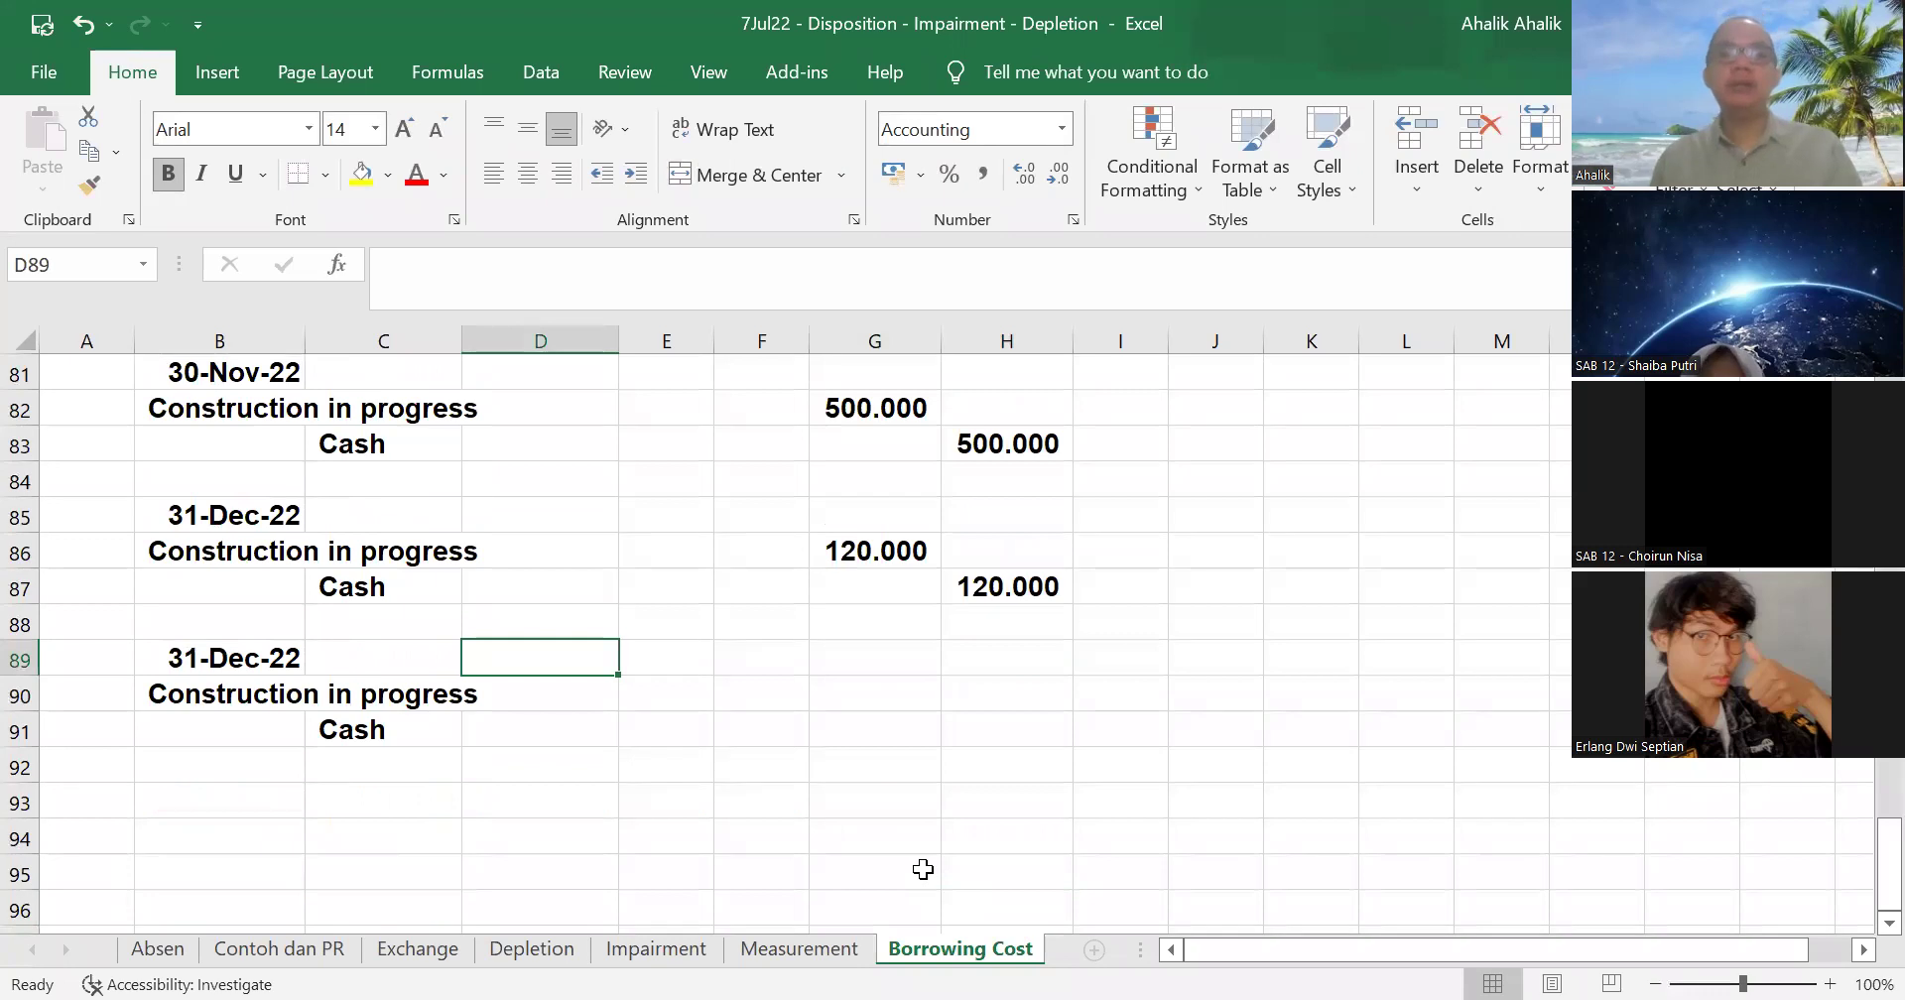
- Link the Construction in progress debit in G90 to the total capitalisable interest in G66
click(864, 690)
text(=)
scroll(940, 630, up, 2)
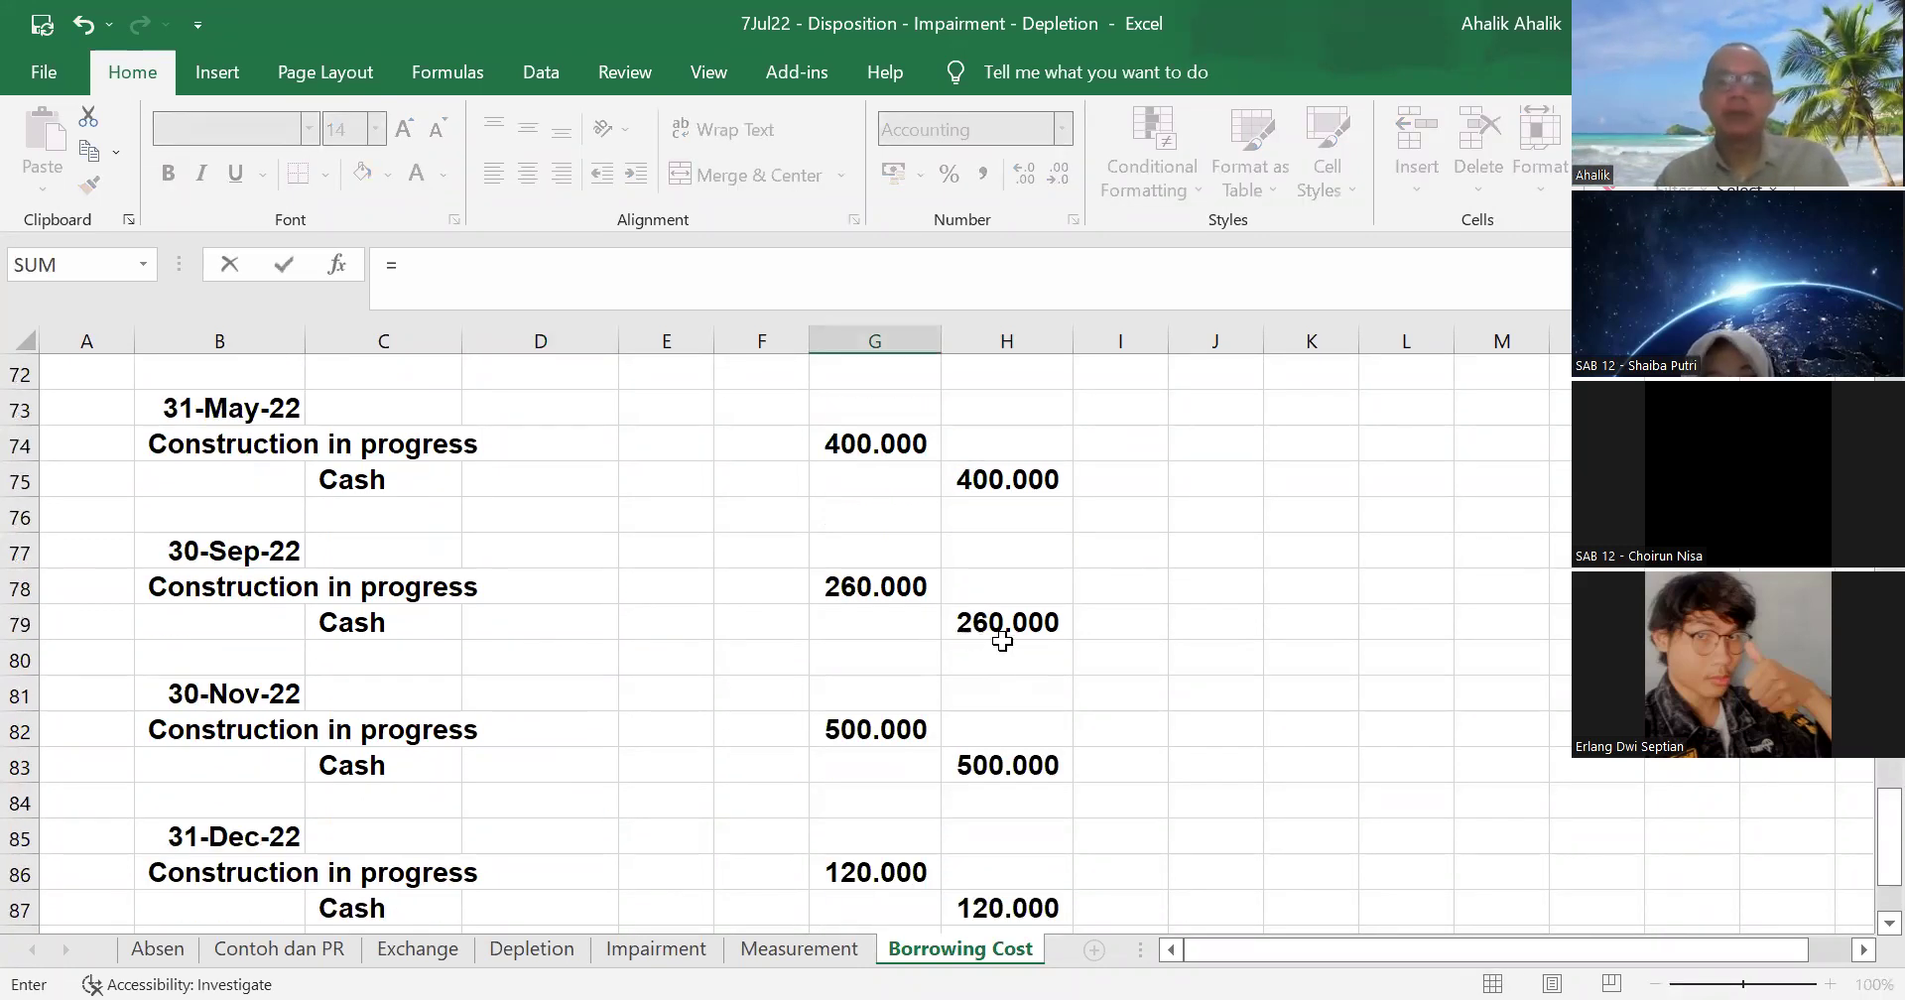
scroll(999, 629, up, 5)
scroll(1068, 677, up, 1)
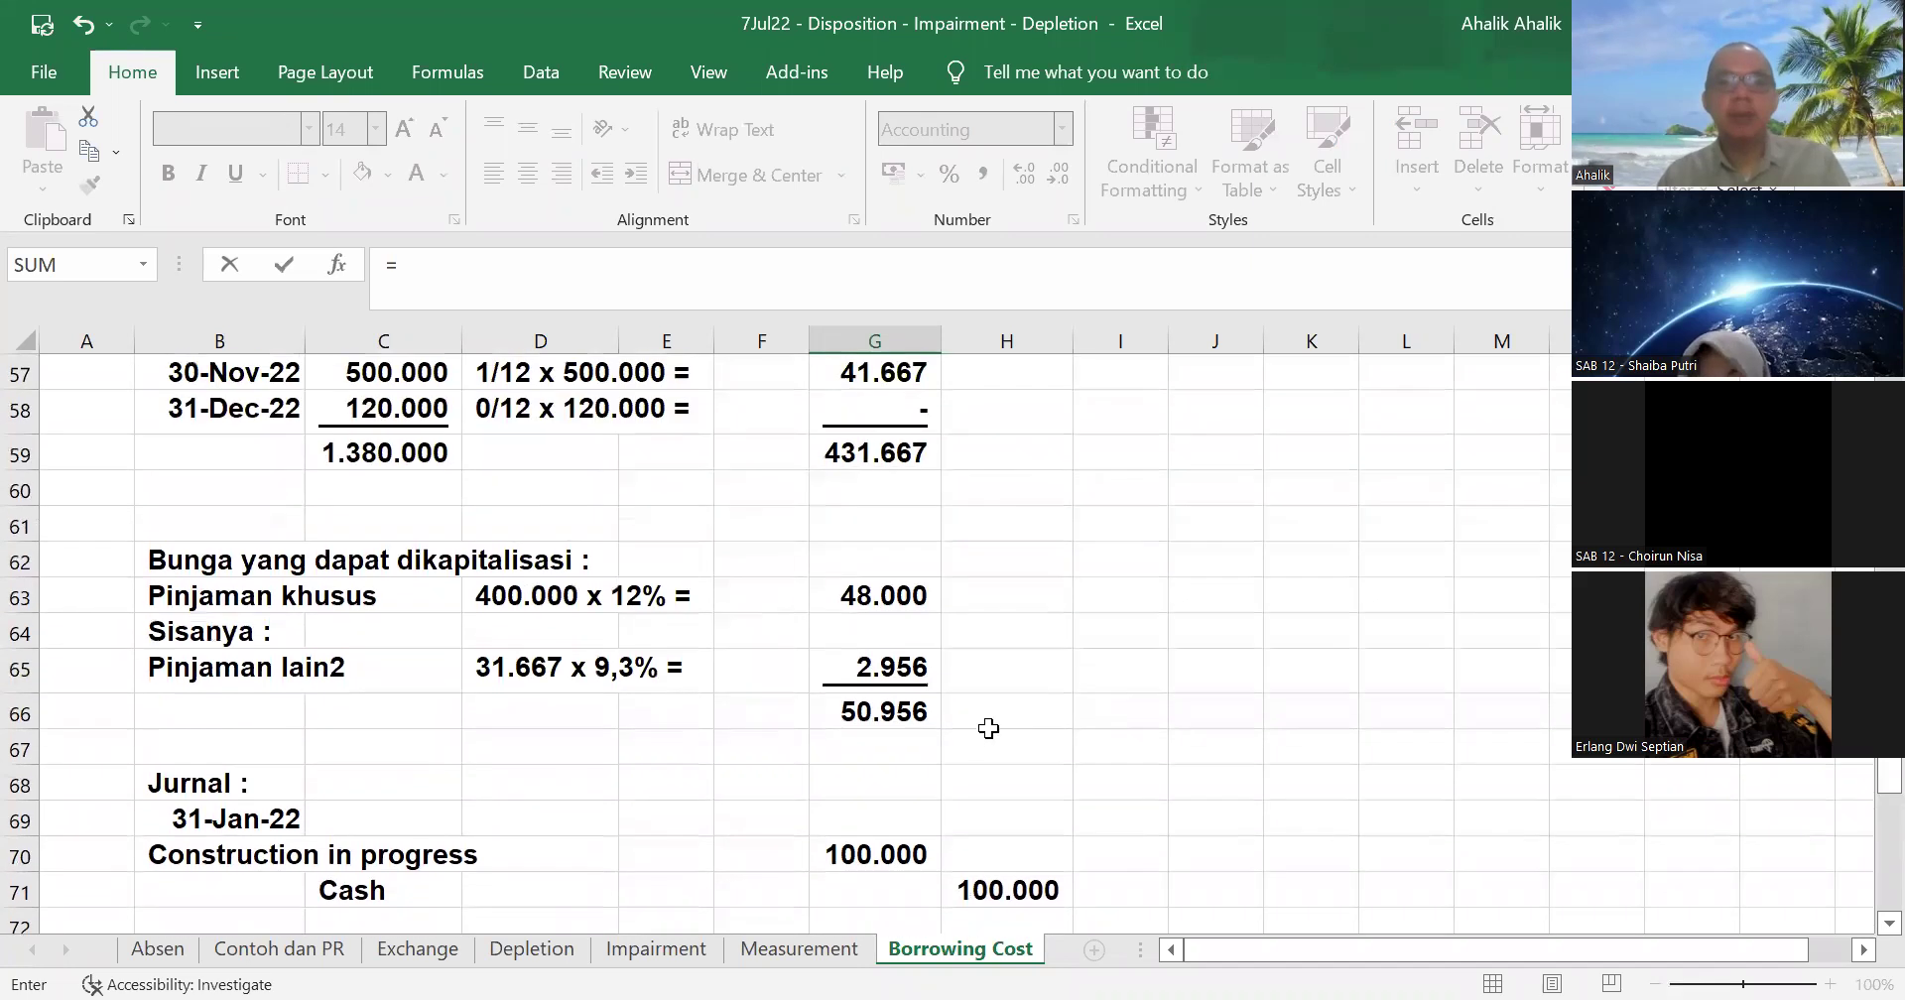
click(911, 707)
key(Return)
- Insert a row above the last Cash line and enter the account Interest expense in B91
key(Left)
key(Left)
key(Left)
key(Left)
key(Left)
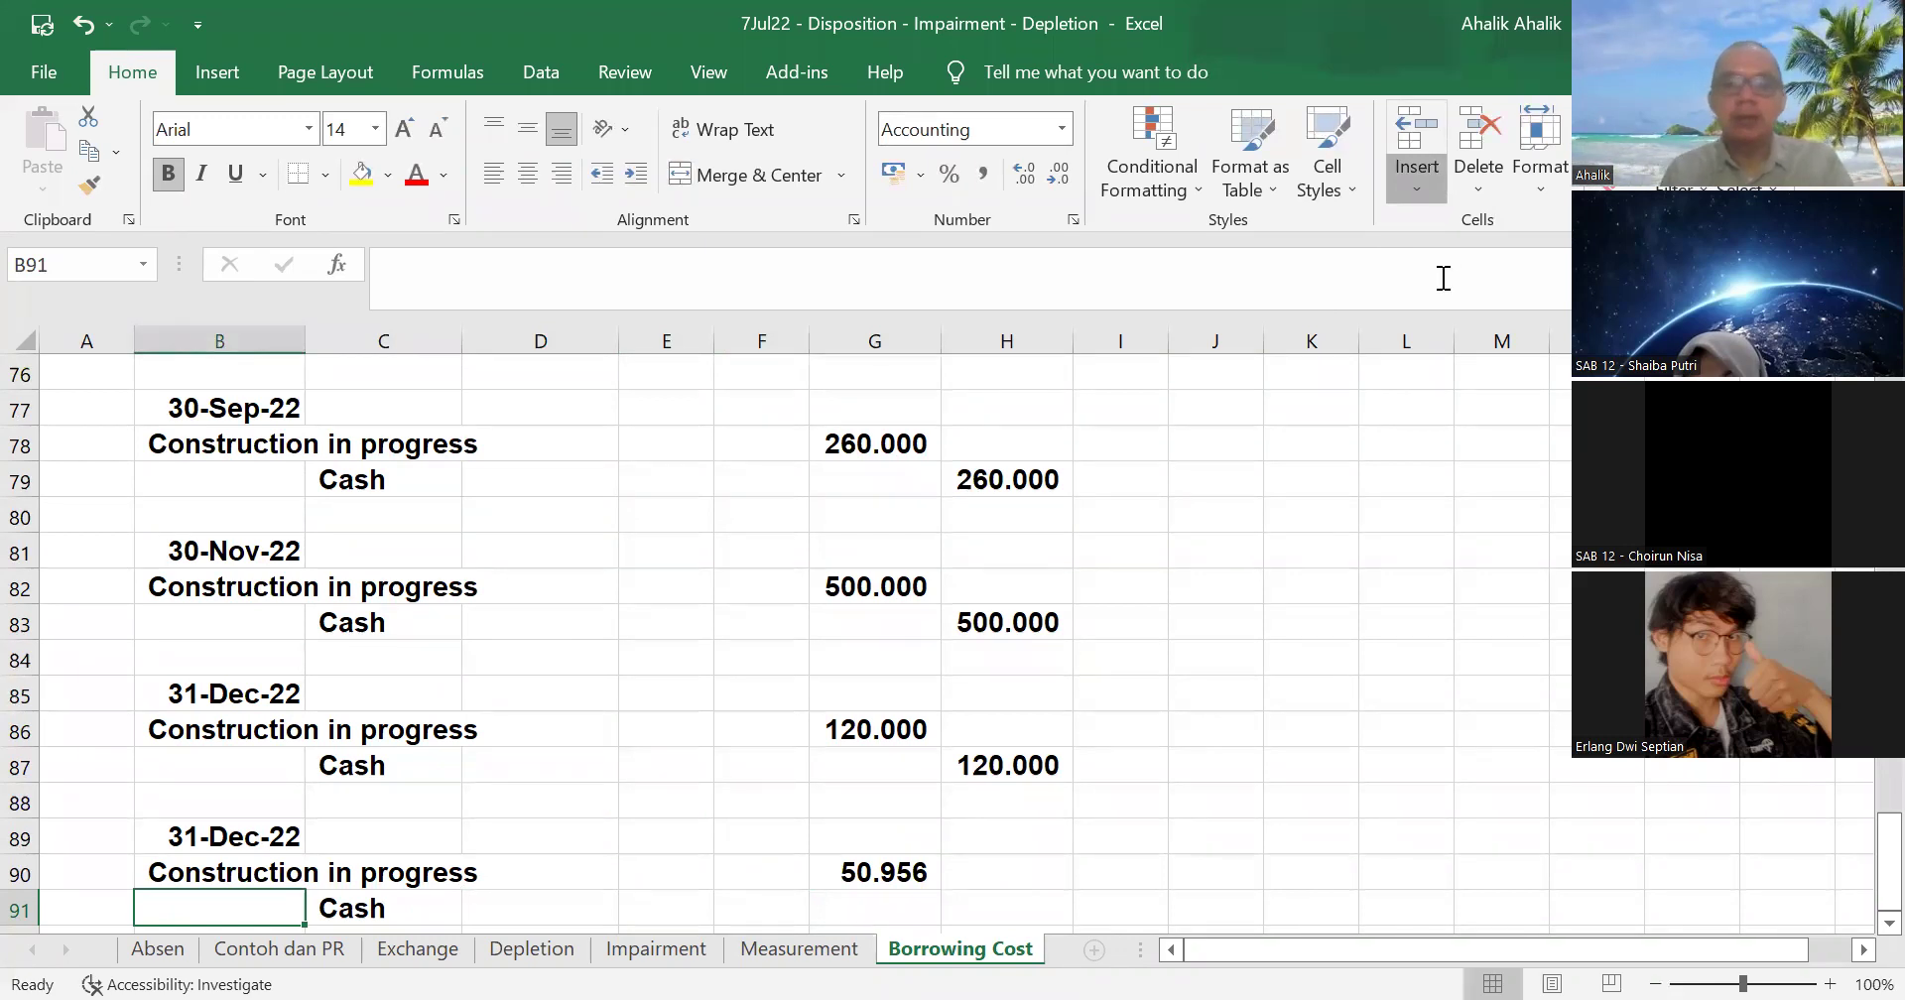
key(BackSpace)
text(Interest eox)
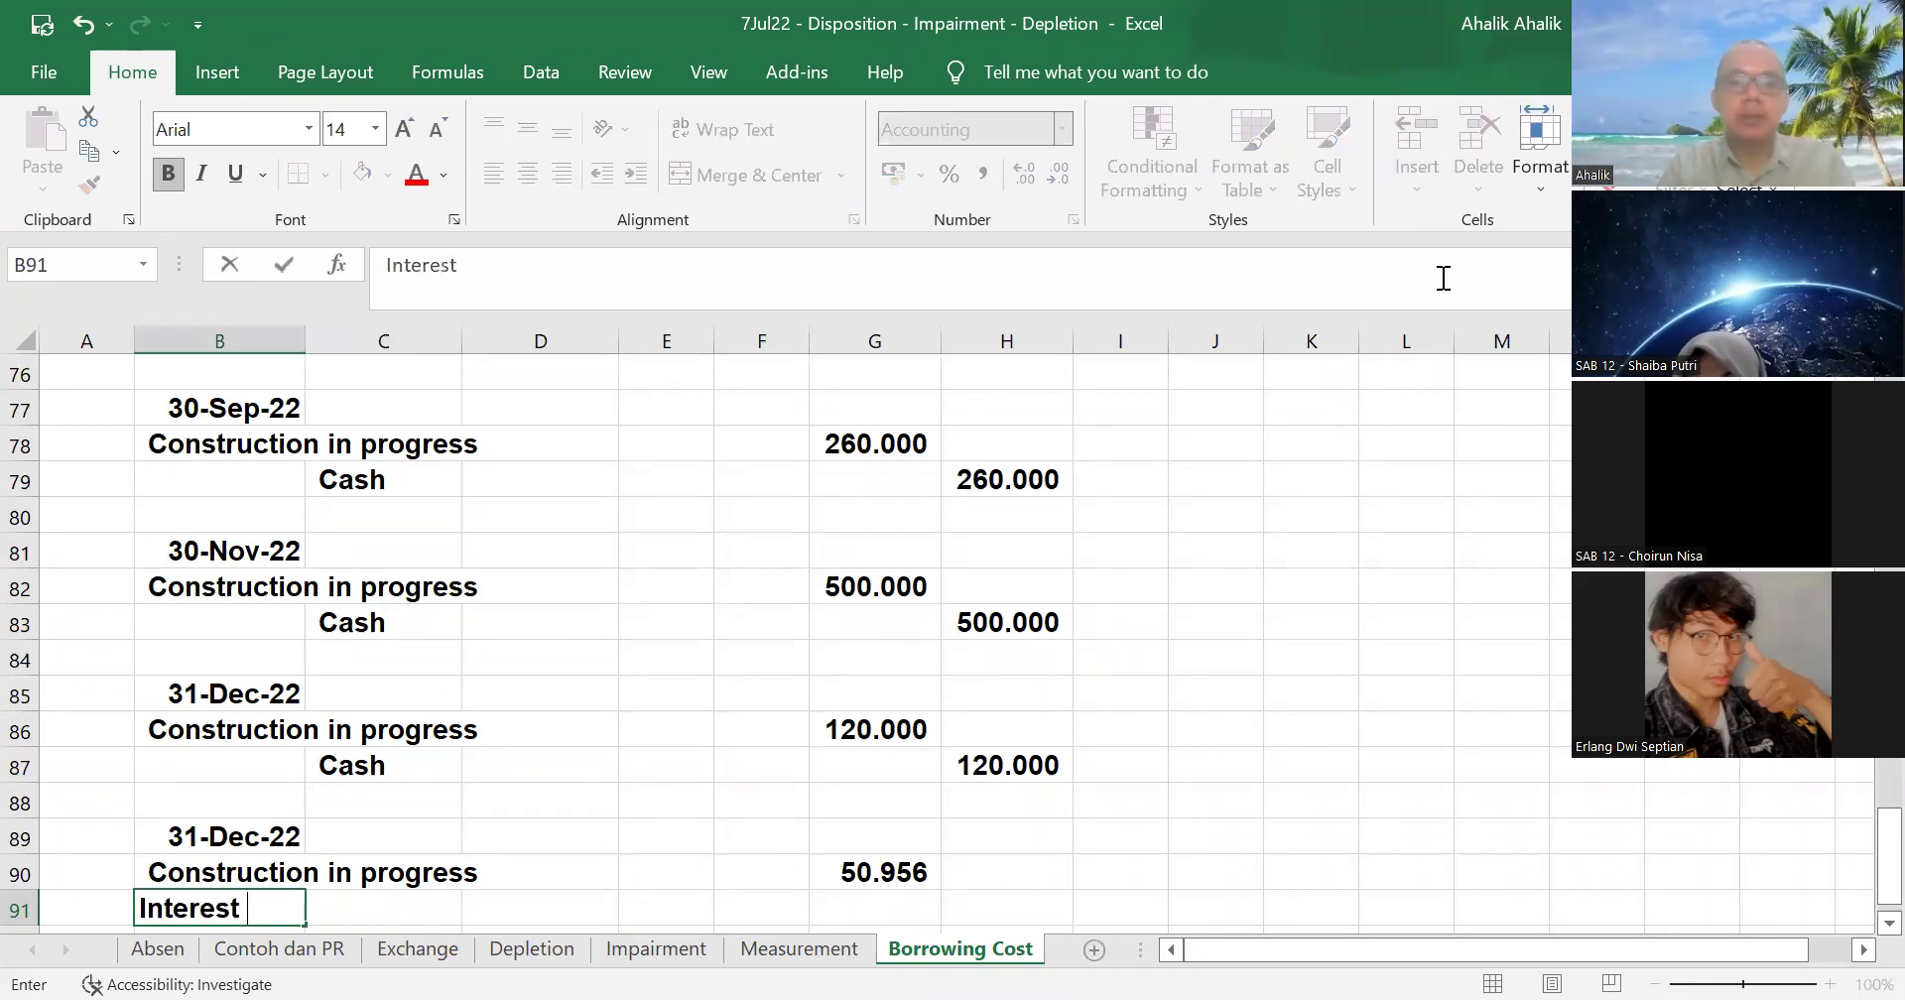
key(BackSpace)
key(BackSpace)
text(xopens)
key(BackSpace)
key(BackSpace)
key(BackSpace)
key(BackSpace)
text(oens)
key(BackSpace)
key(BackSpace)
key(BackSpace)
key(BackSpace)
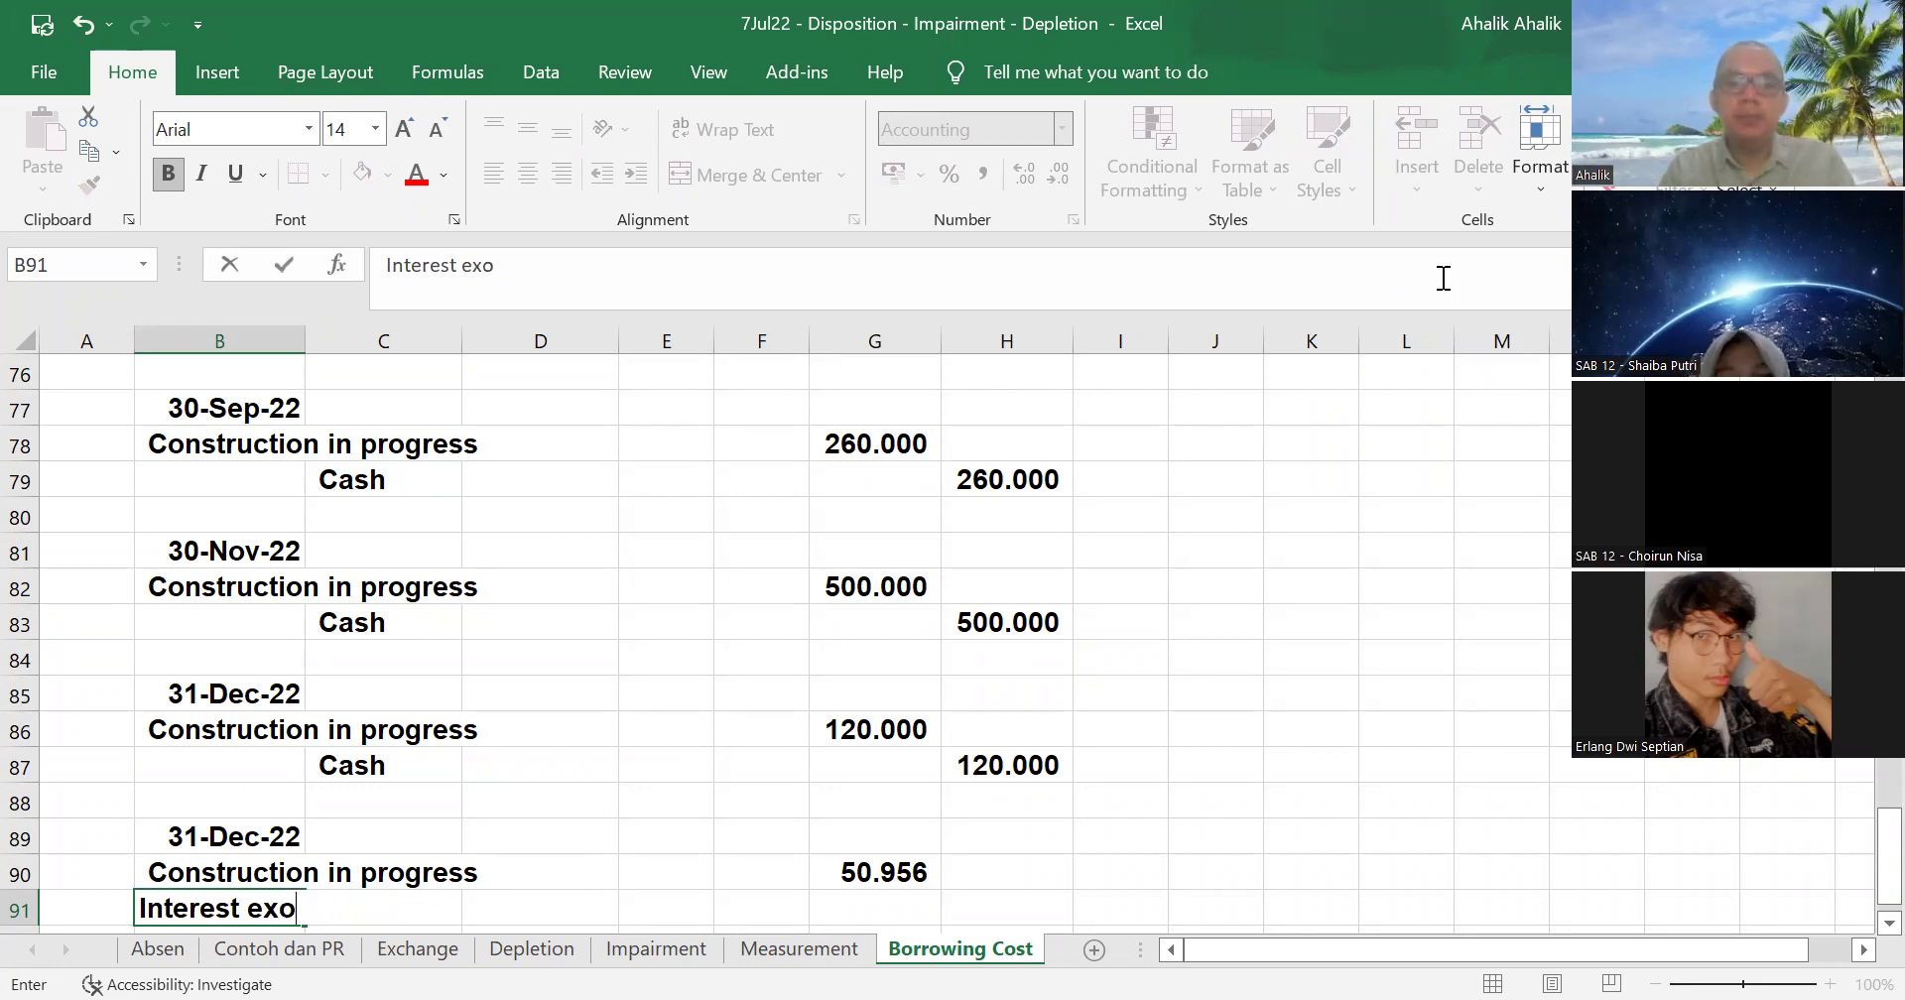
text(pense)
key(Tab)
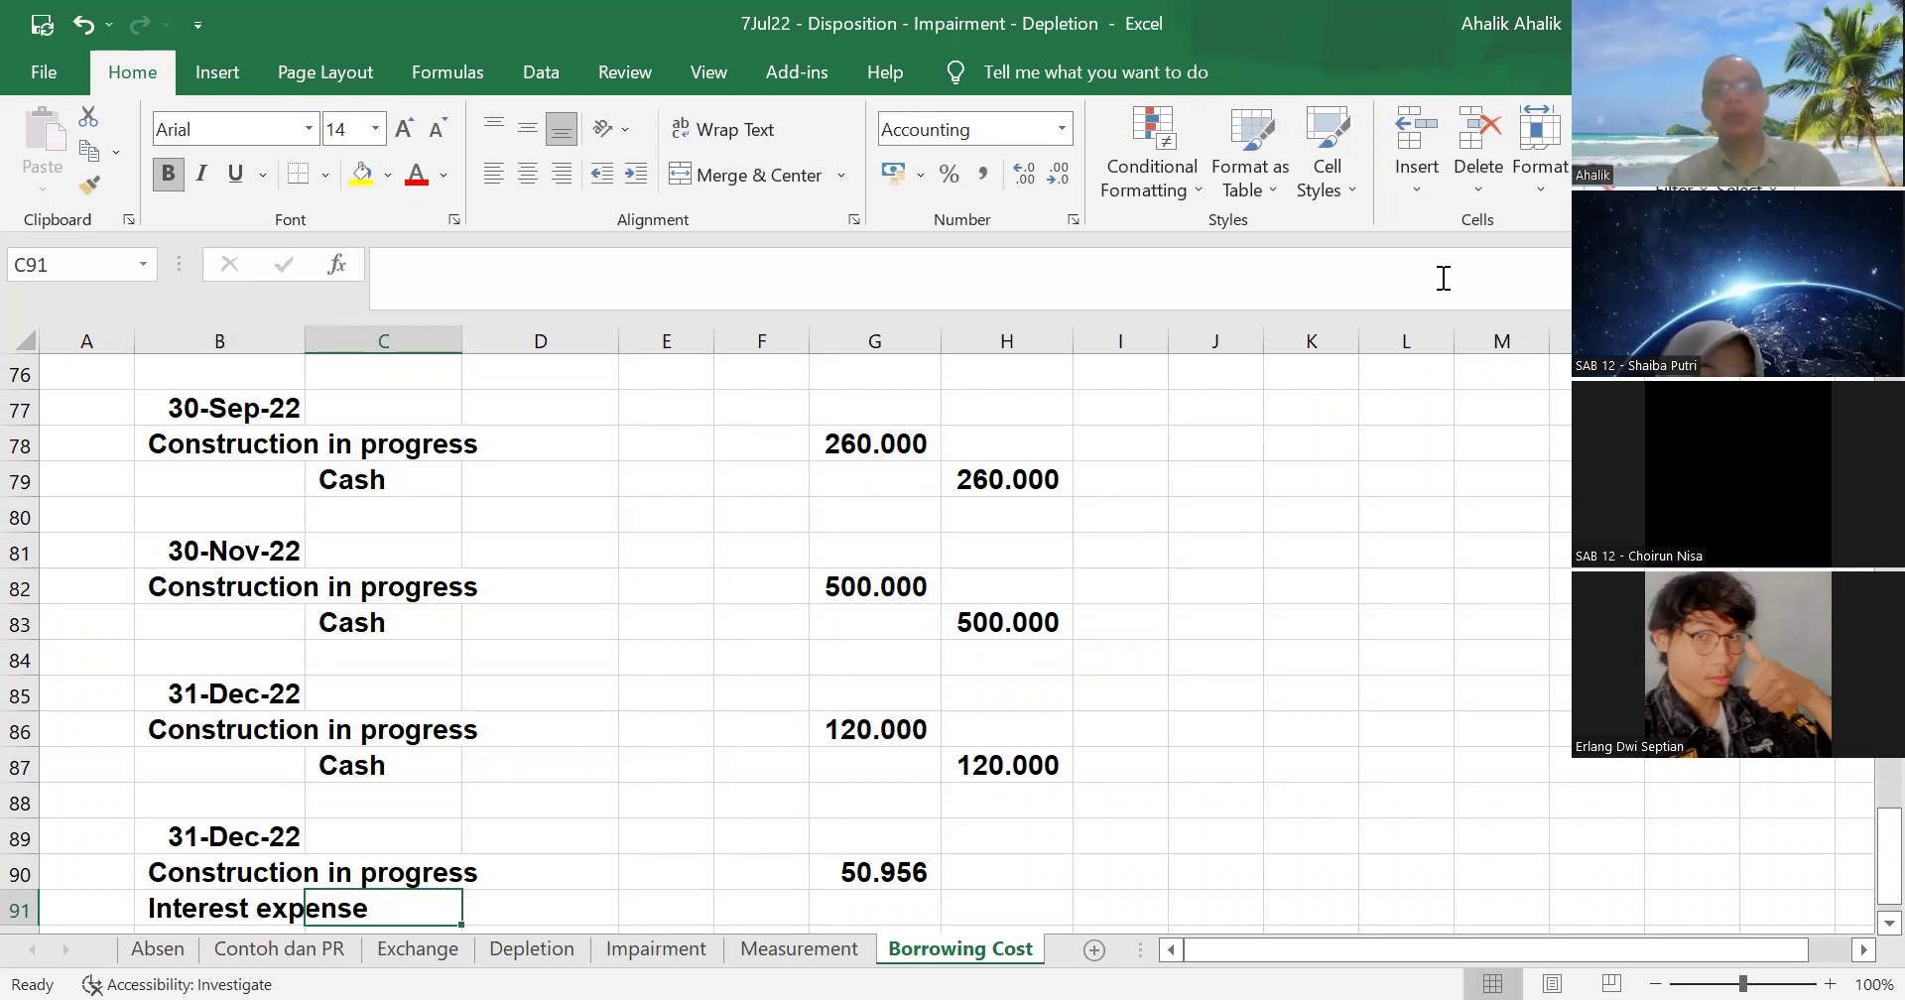
- Calculate the interest expense debit in G91 as the other loans' total interest minus their capitalised part, =G47-G65
key(Right)
key(Right)
key(Right)
key(Right)
text(=)
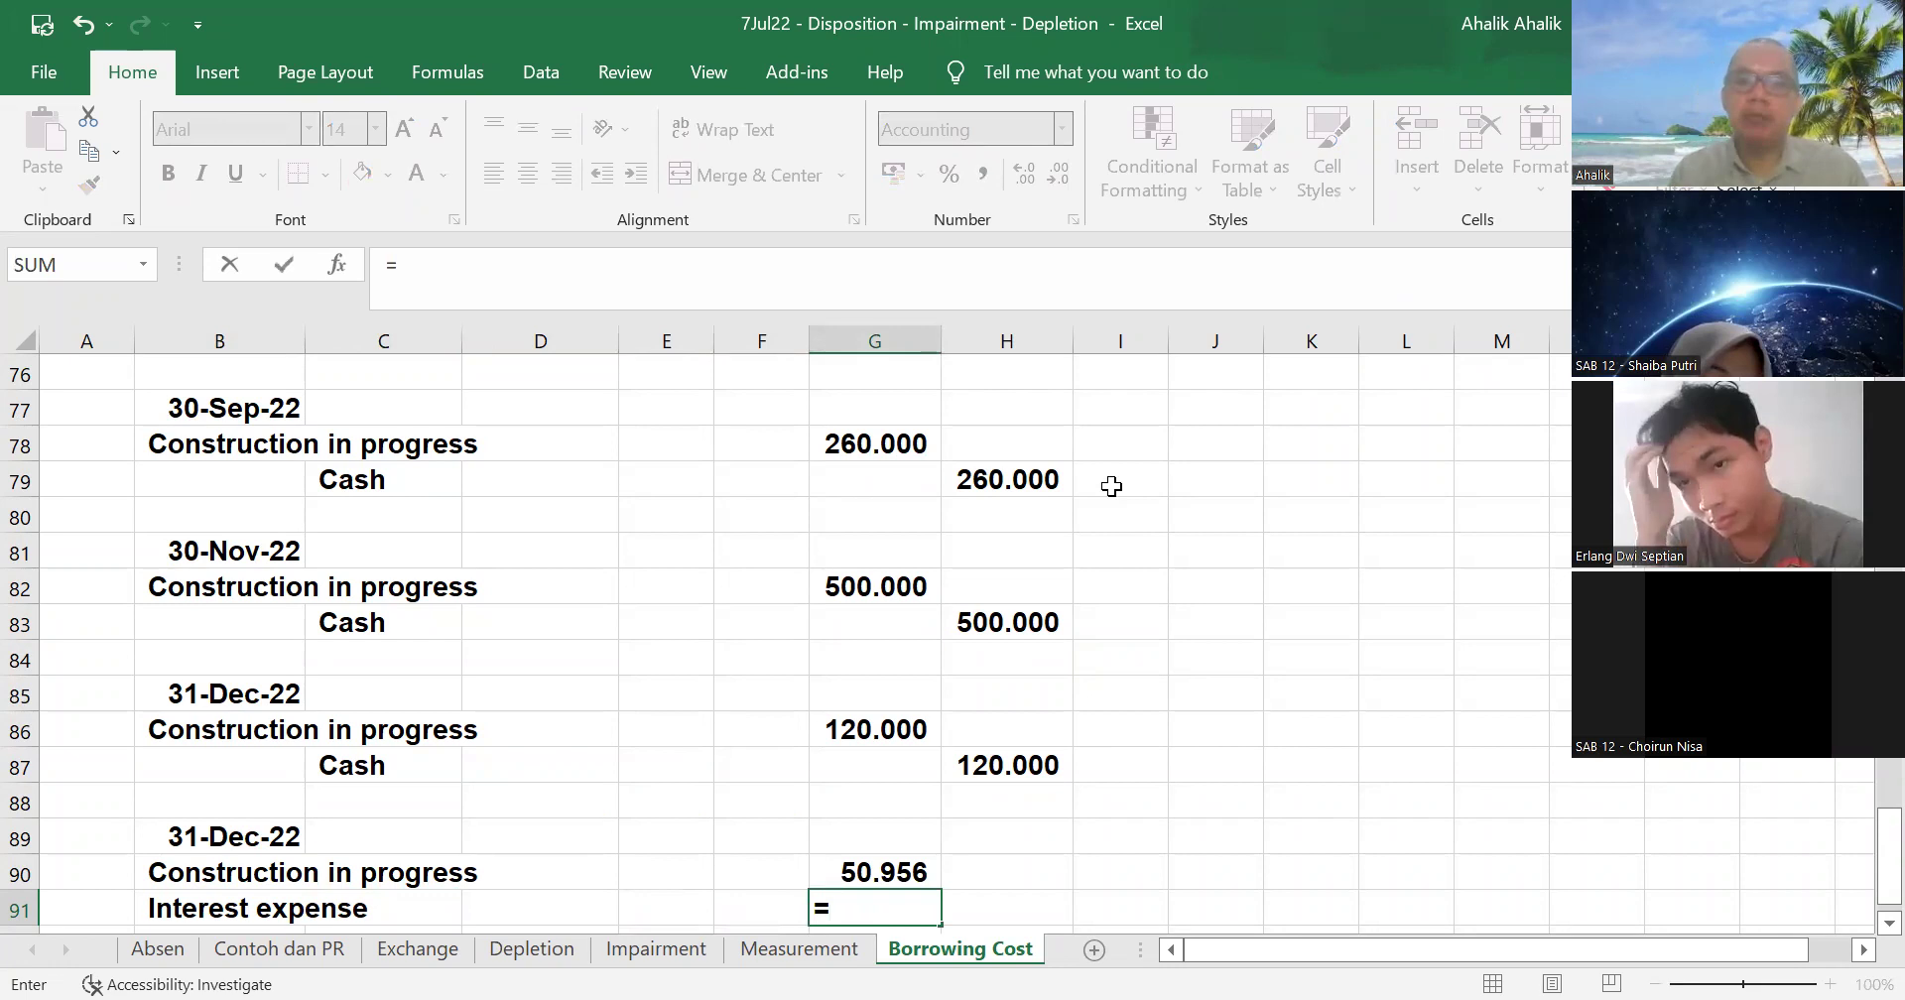
scroll(1112, 486, up, 8)
scroll(1111, 486, down, 1)
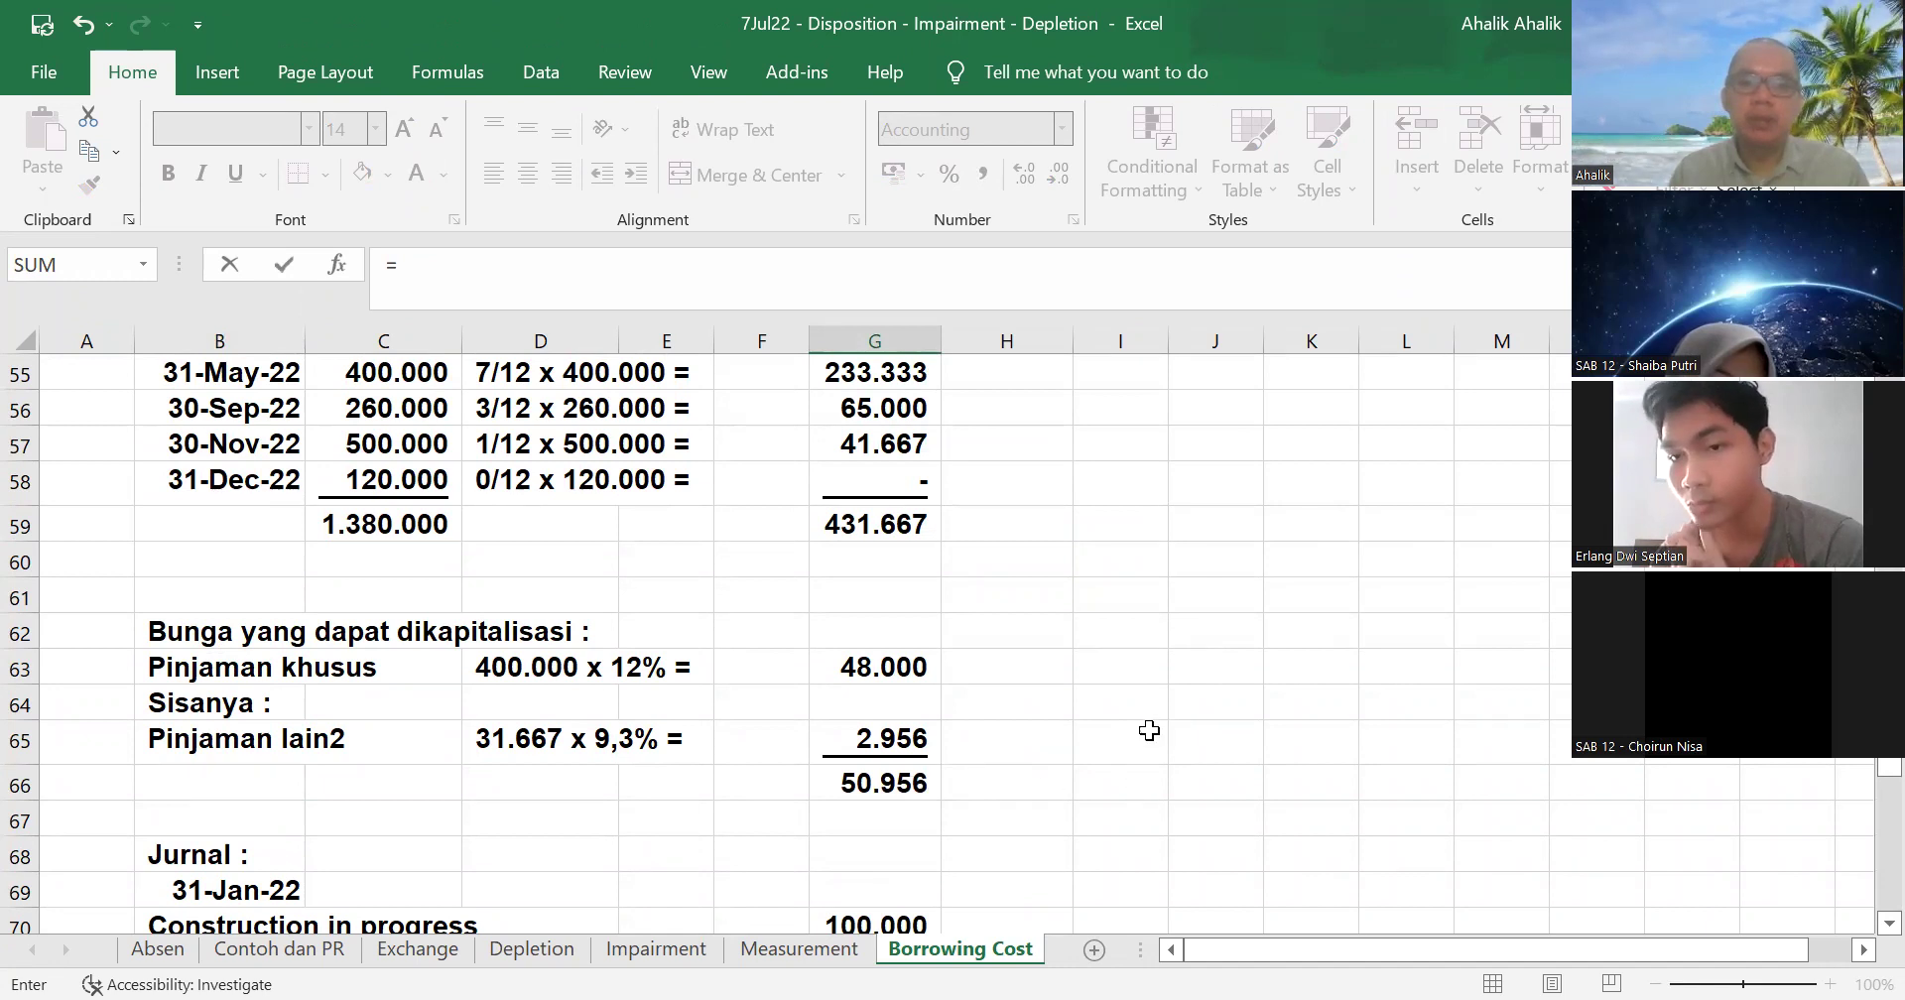
scroll(1146, 732, up, 4)
click(854, 526)
scroll(1092, 707, down, 2)
text(-)
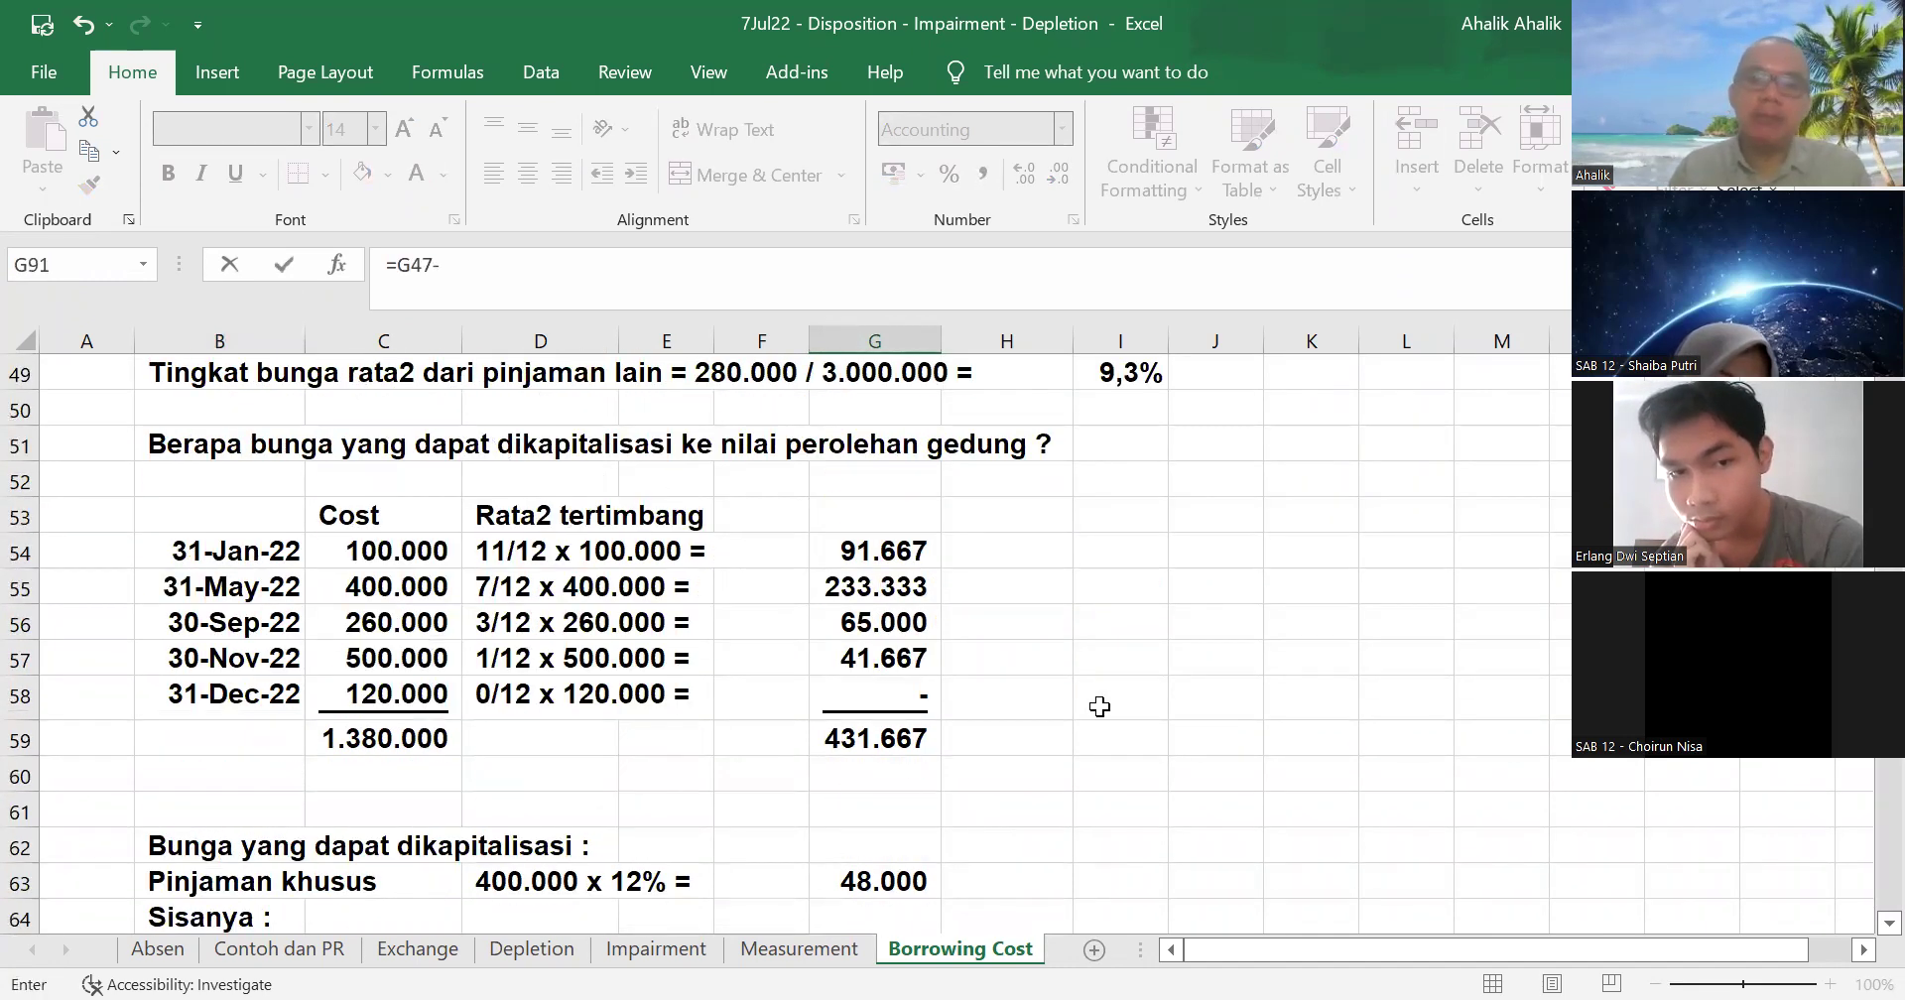
scroll(1101, 707, down, 6)
scroll(1128, 702, up, 2)
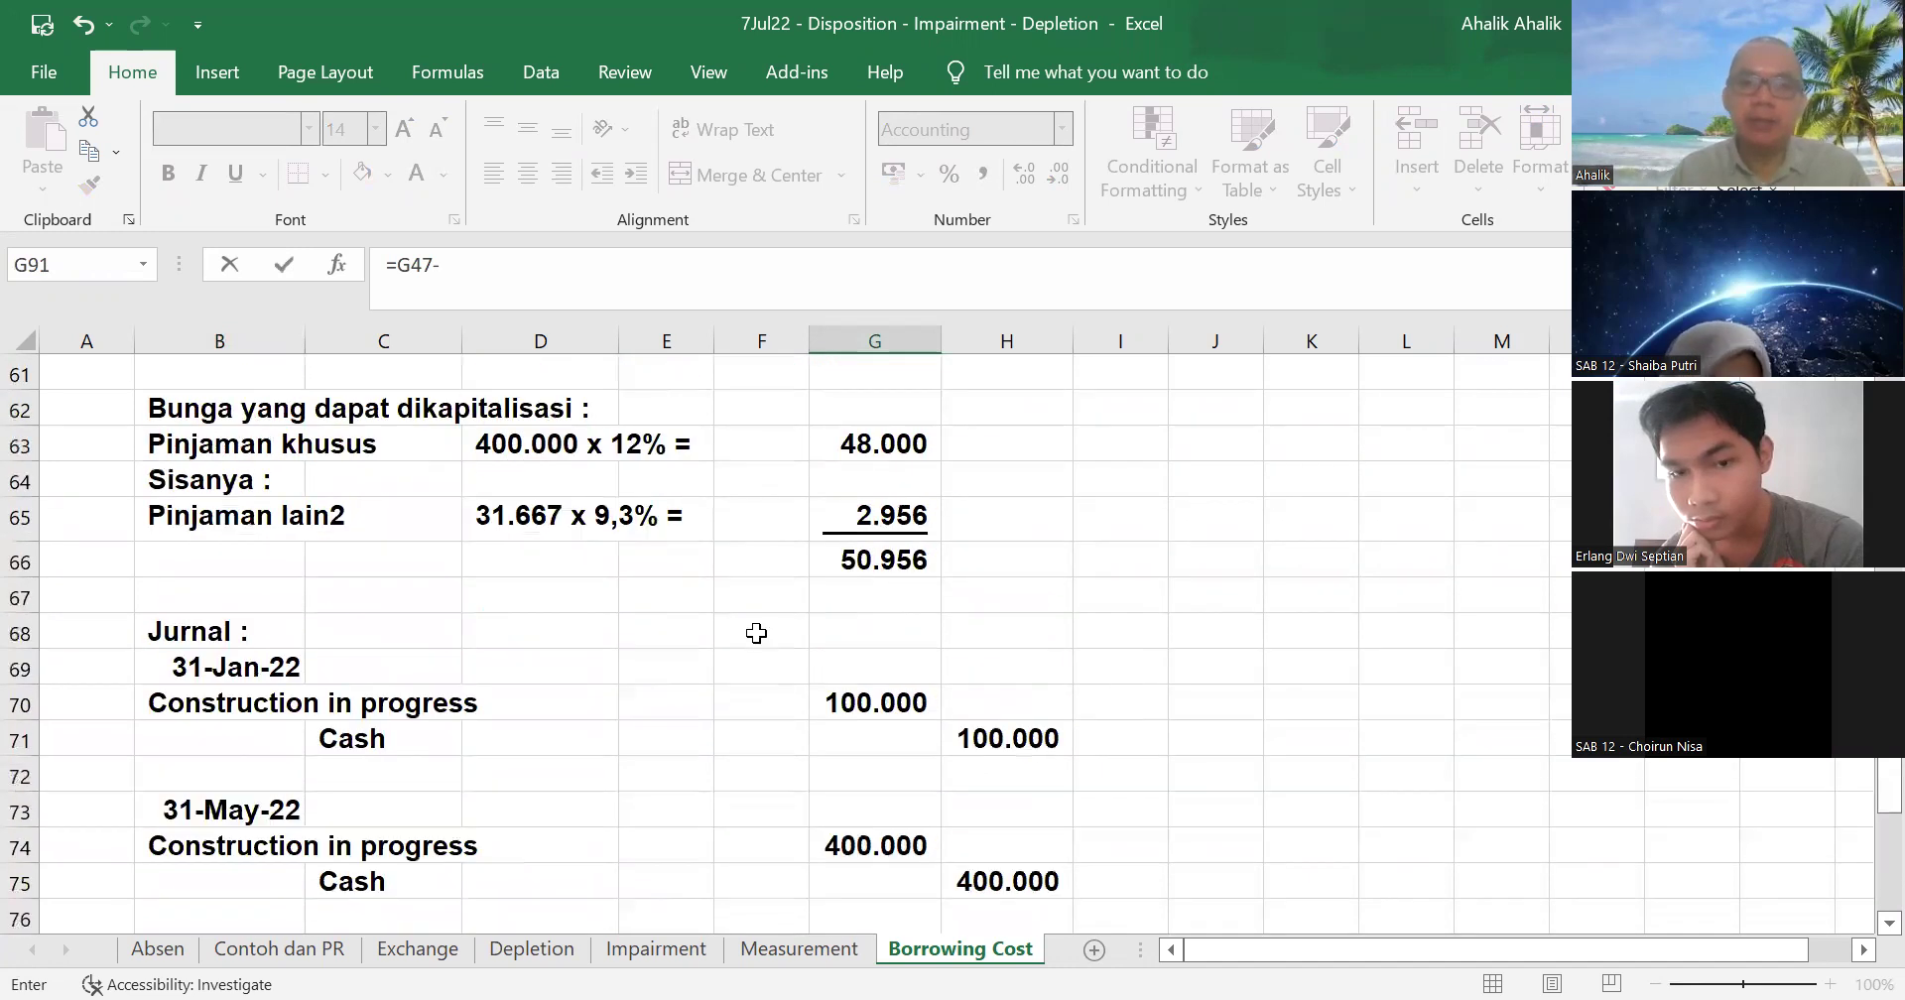
click(923, 512)
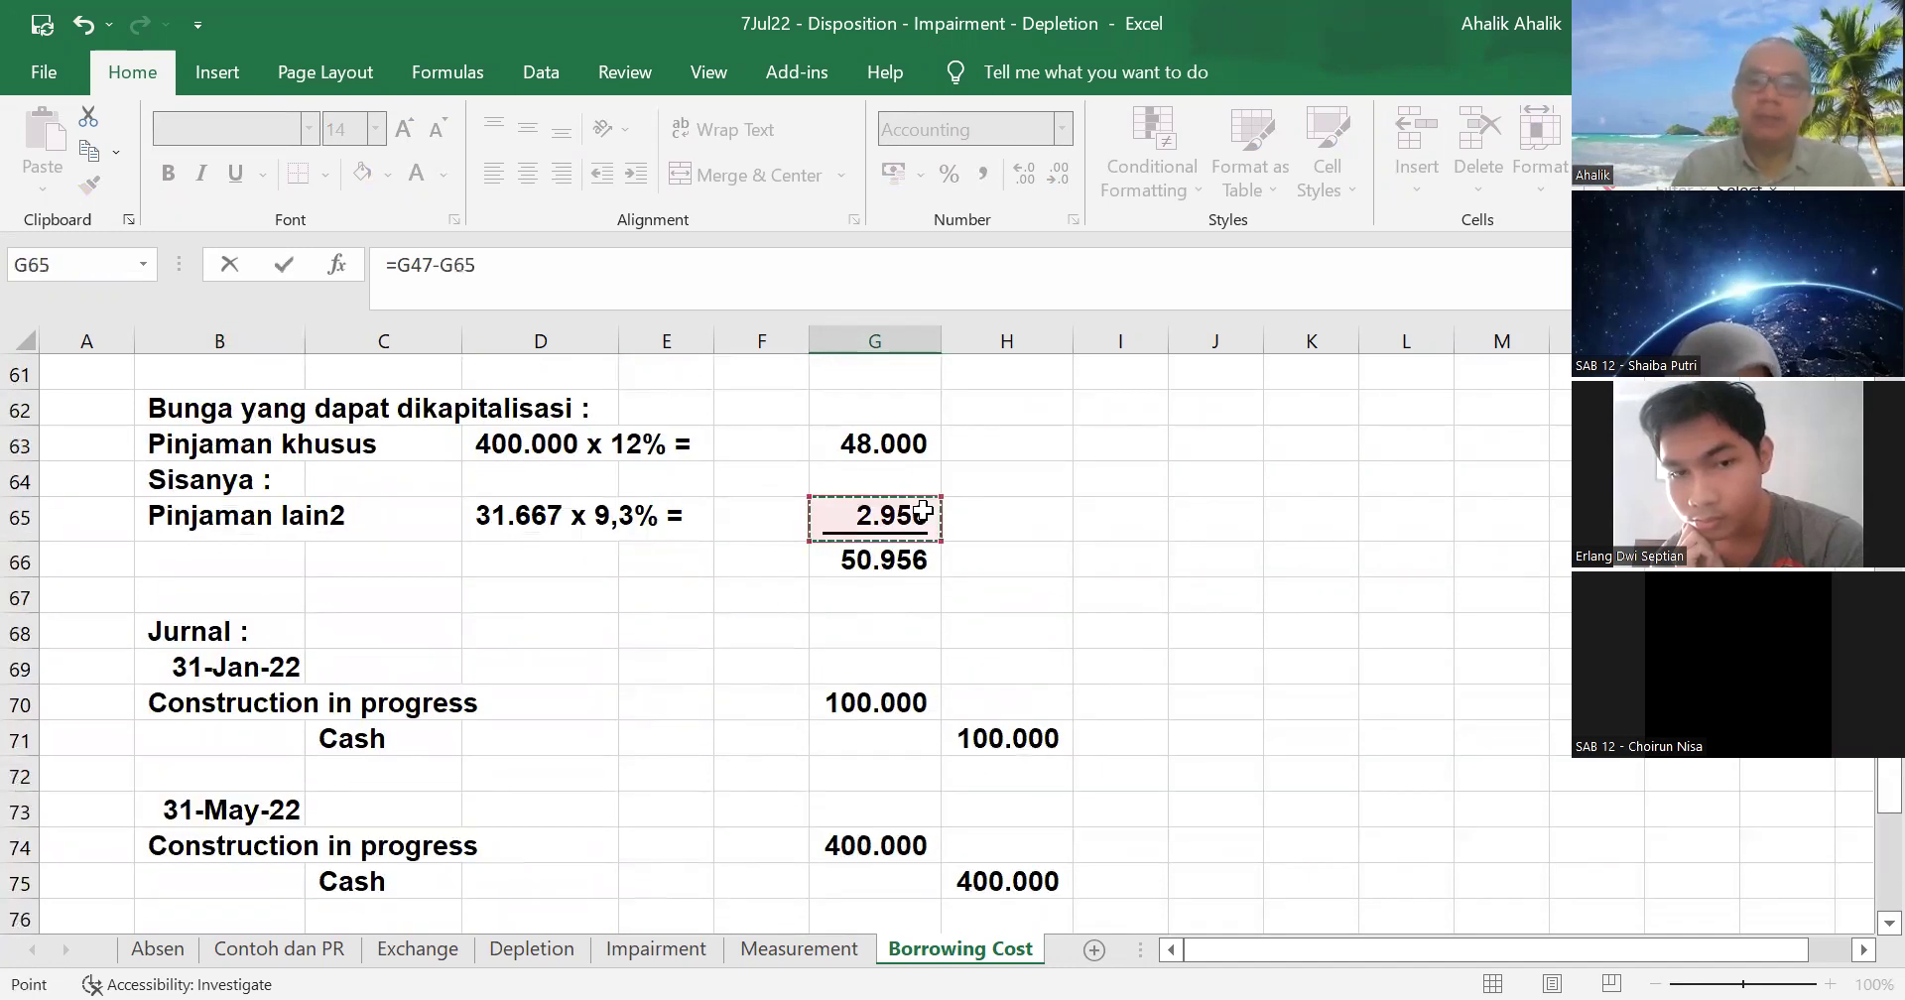
key(Return)
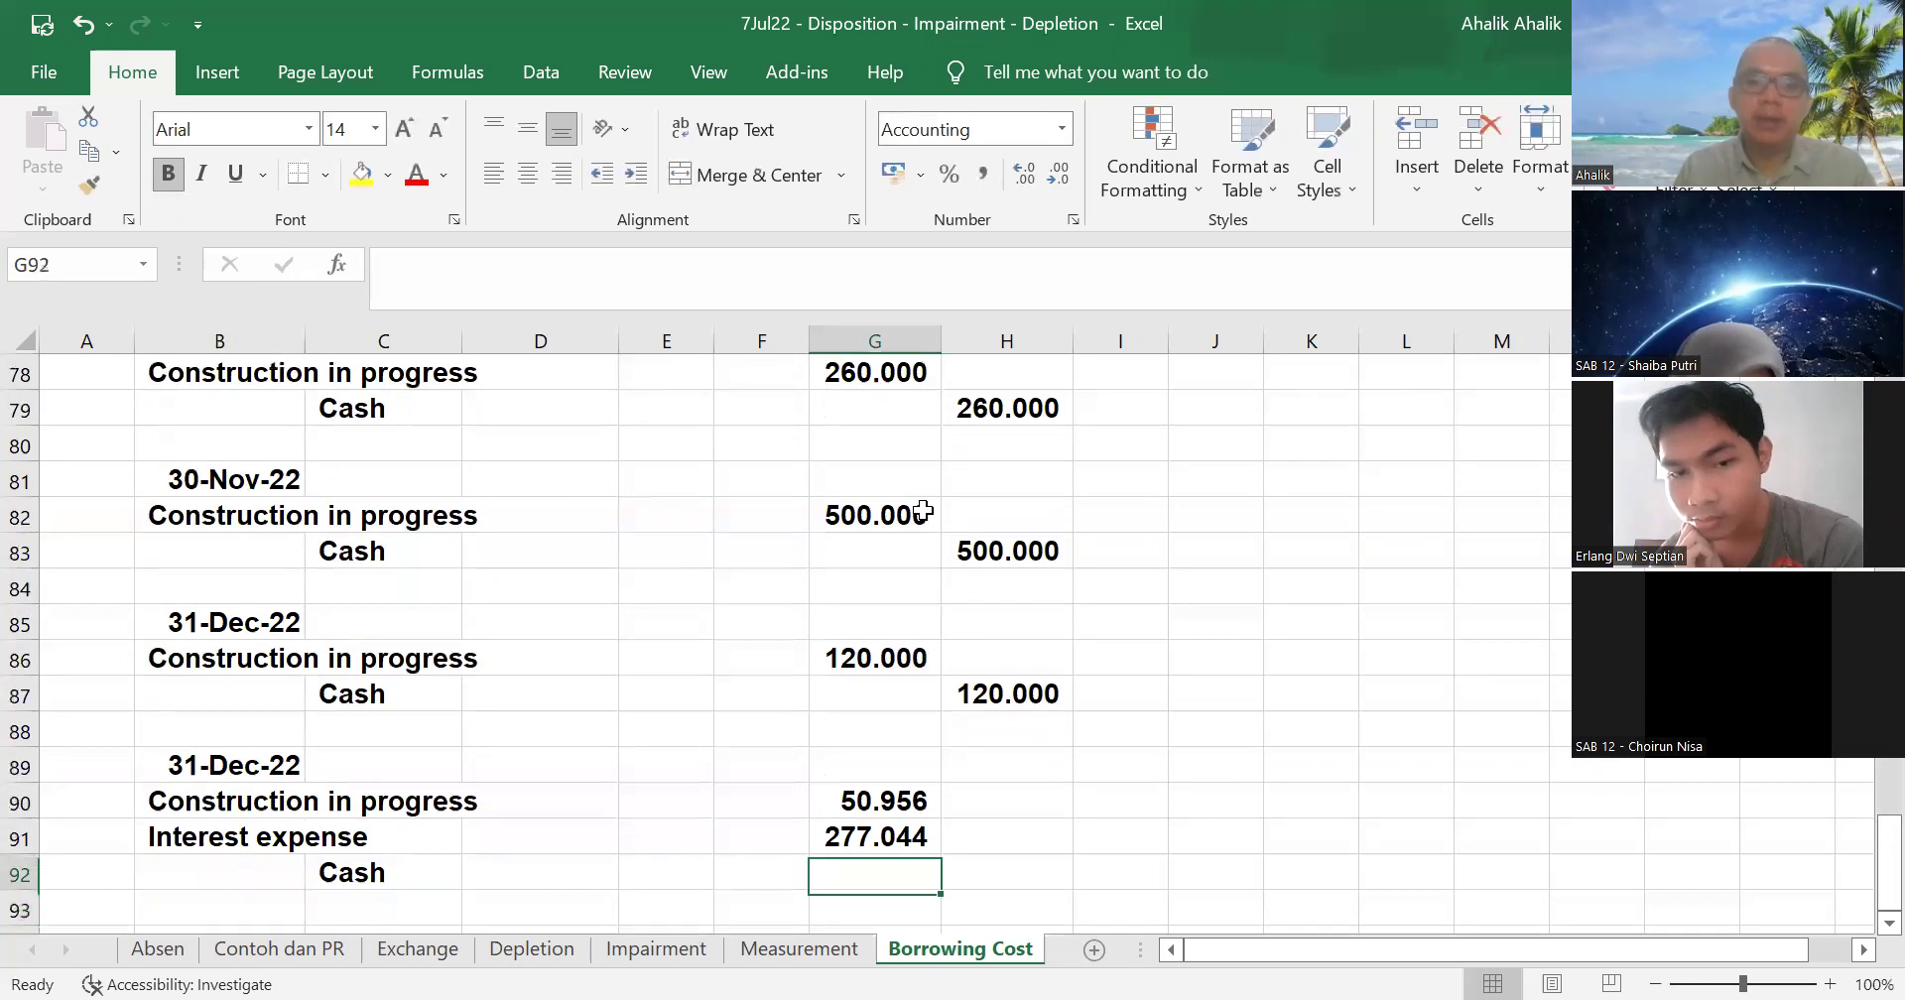
- Compute the Cash credit in H92 as the sum of the debits in G90:G91
key(Right)
text(=)
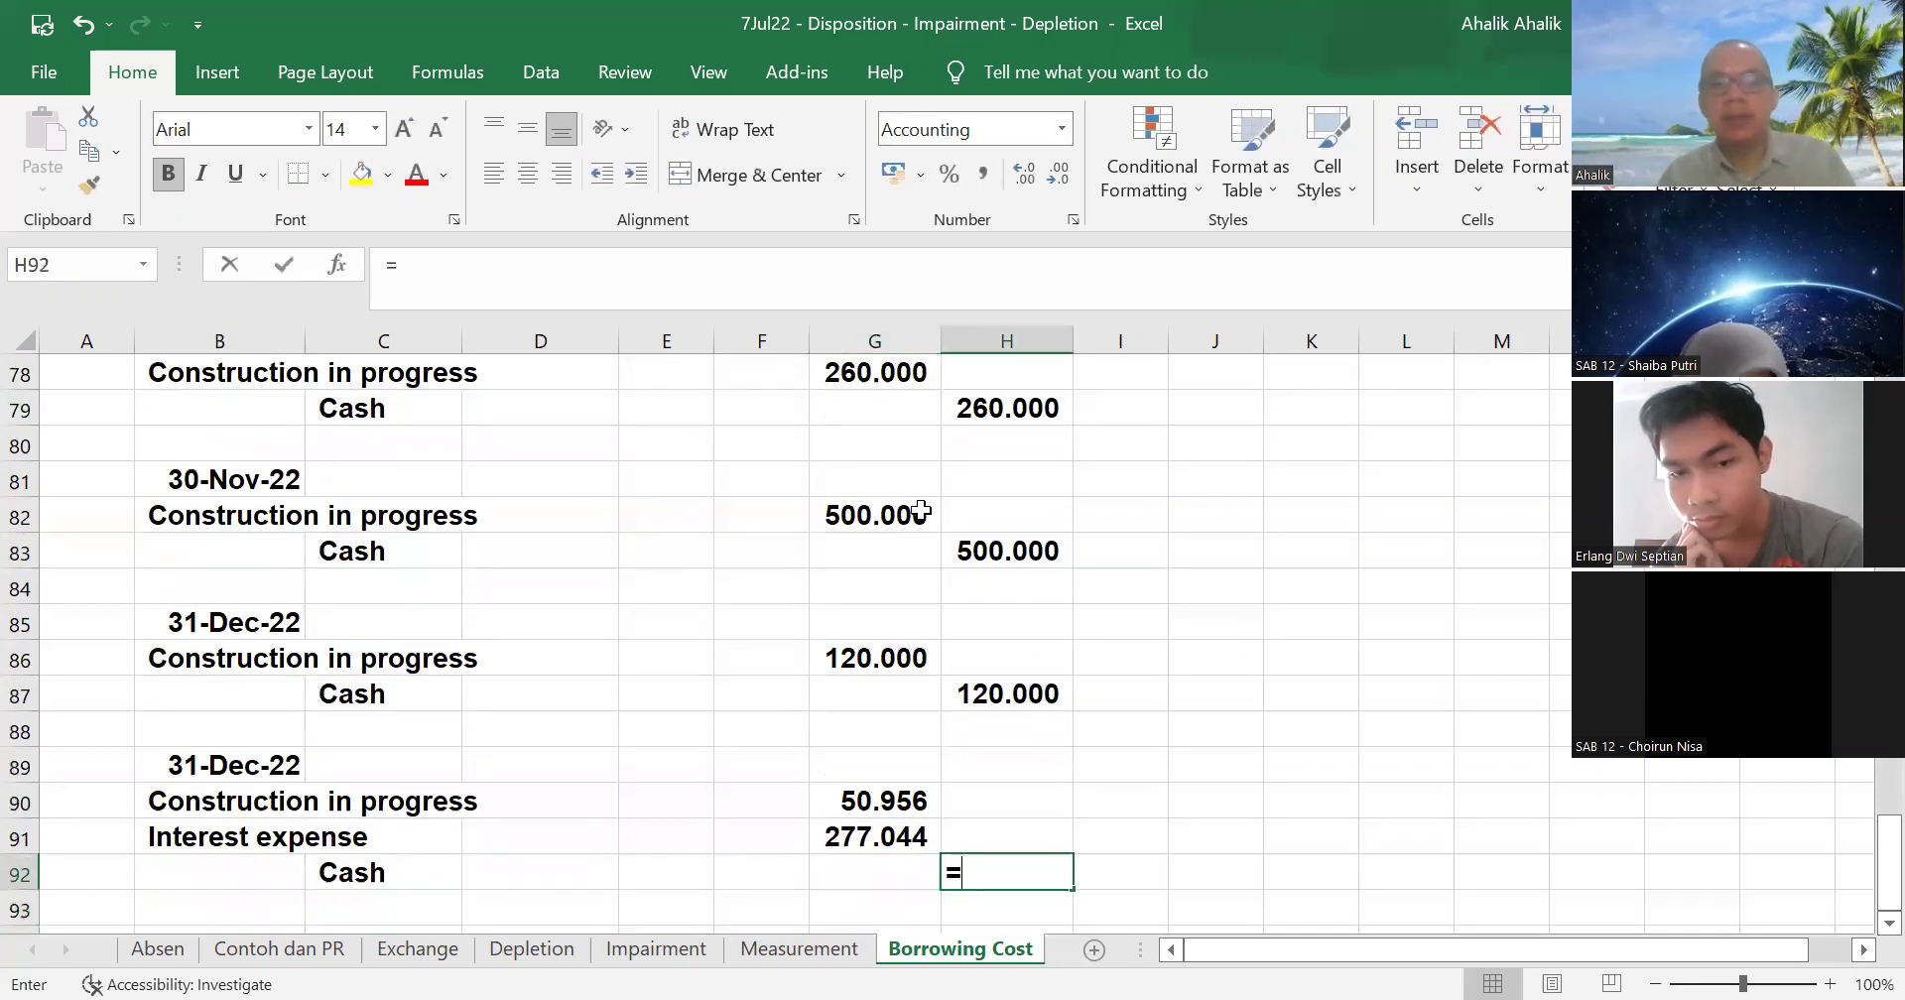
text(sum()
drag(847, 802, 849, 835)
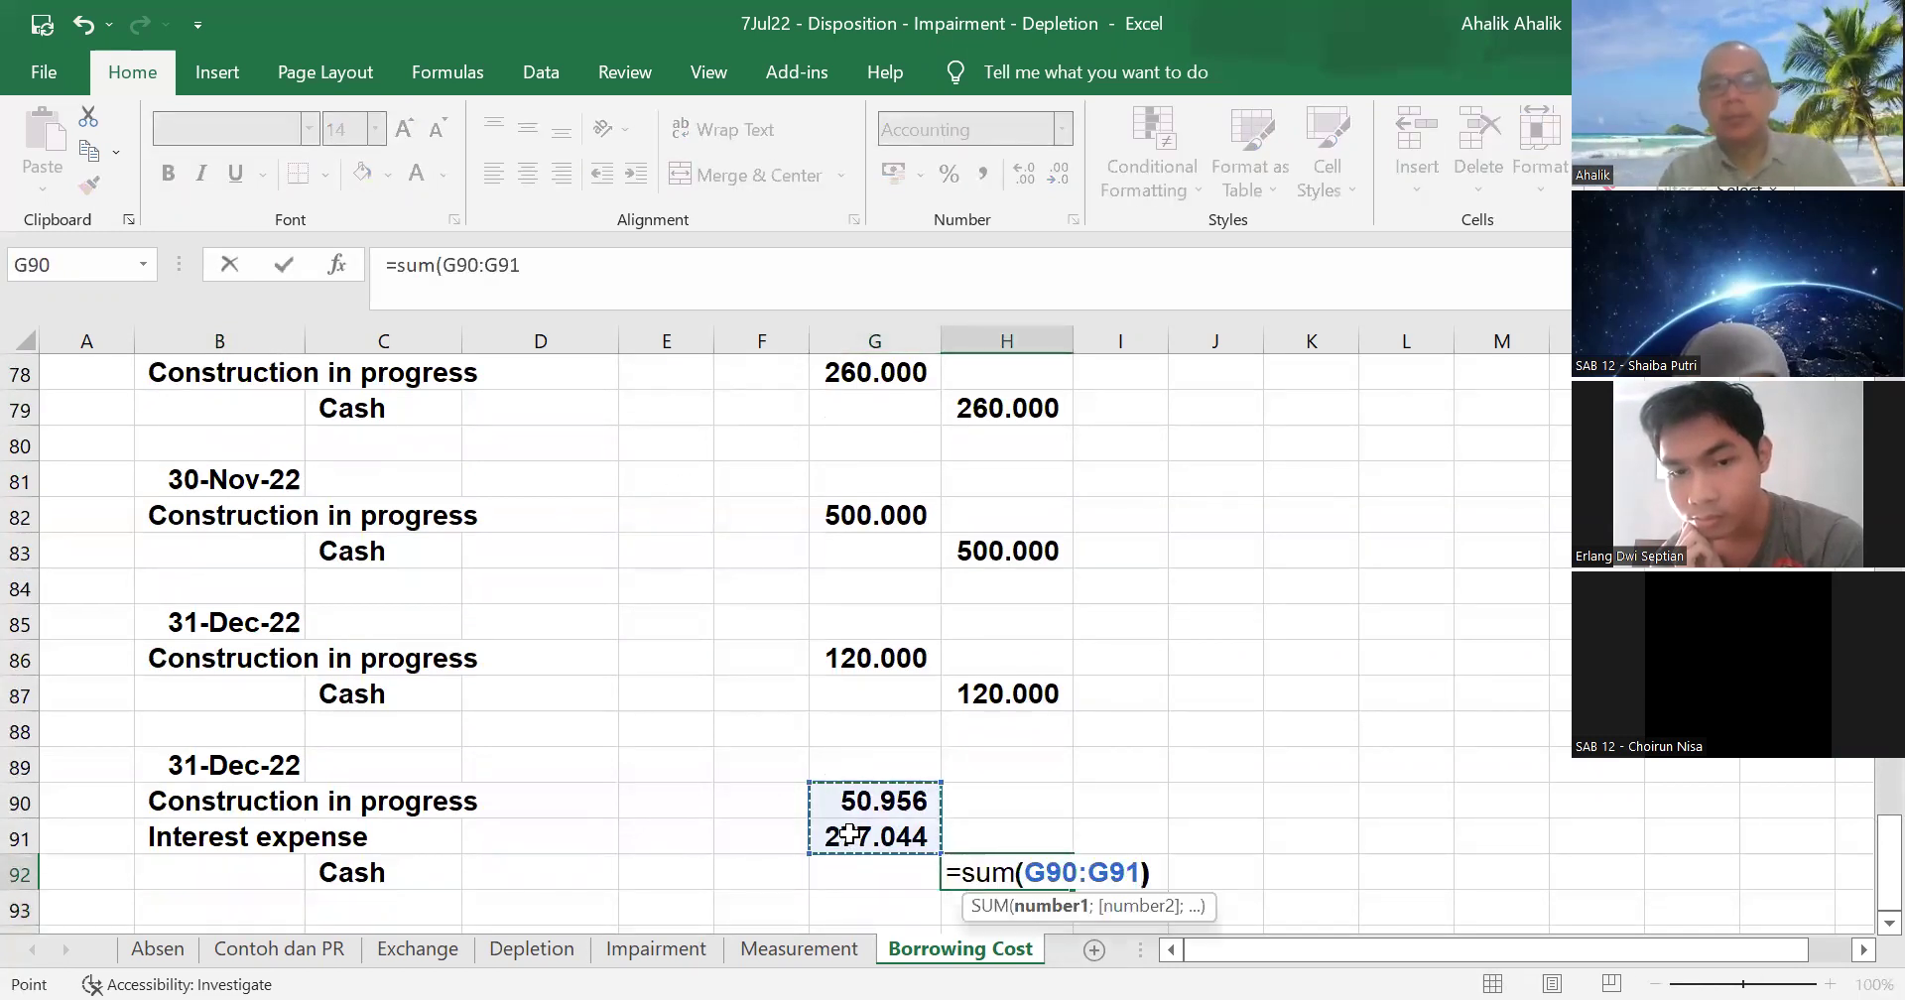
text())
key(Return)
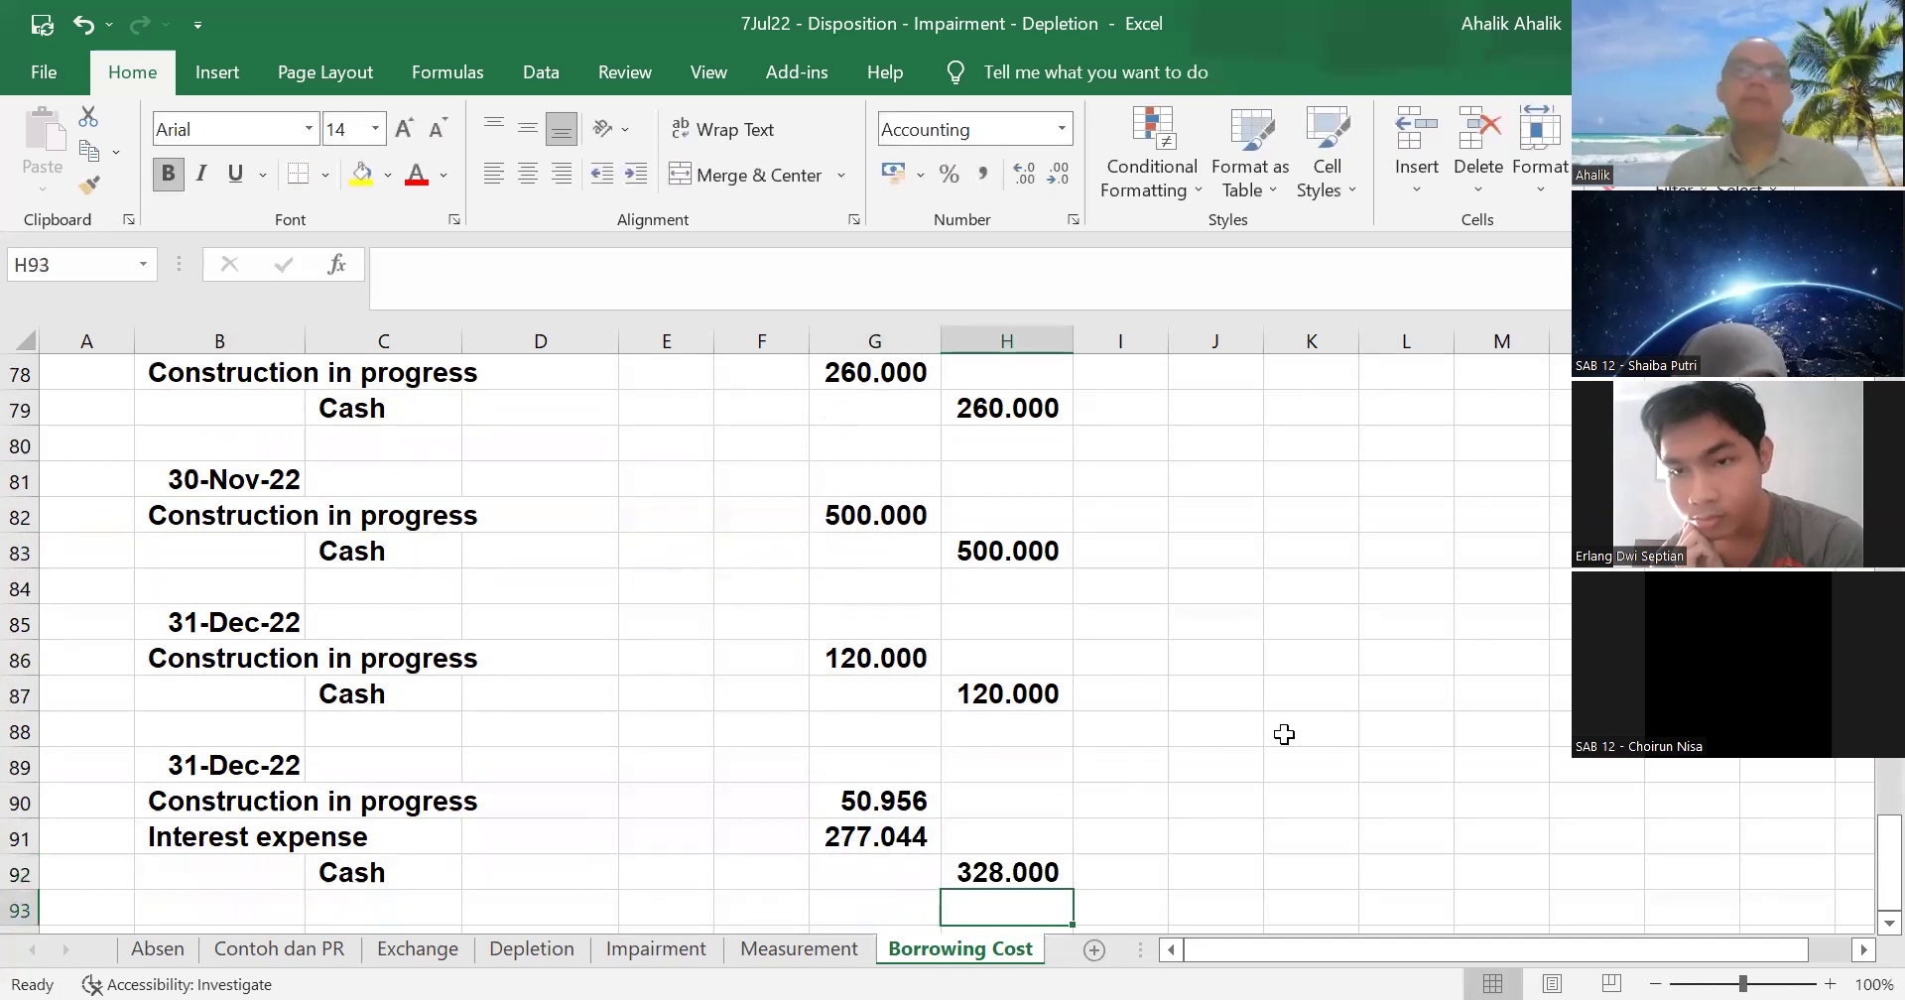
- Review the other loans' total interest in G47 and their capitalised interest in G65 against the journal entries
scroll(1004, 722, up, 11)
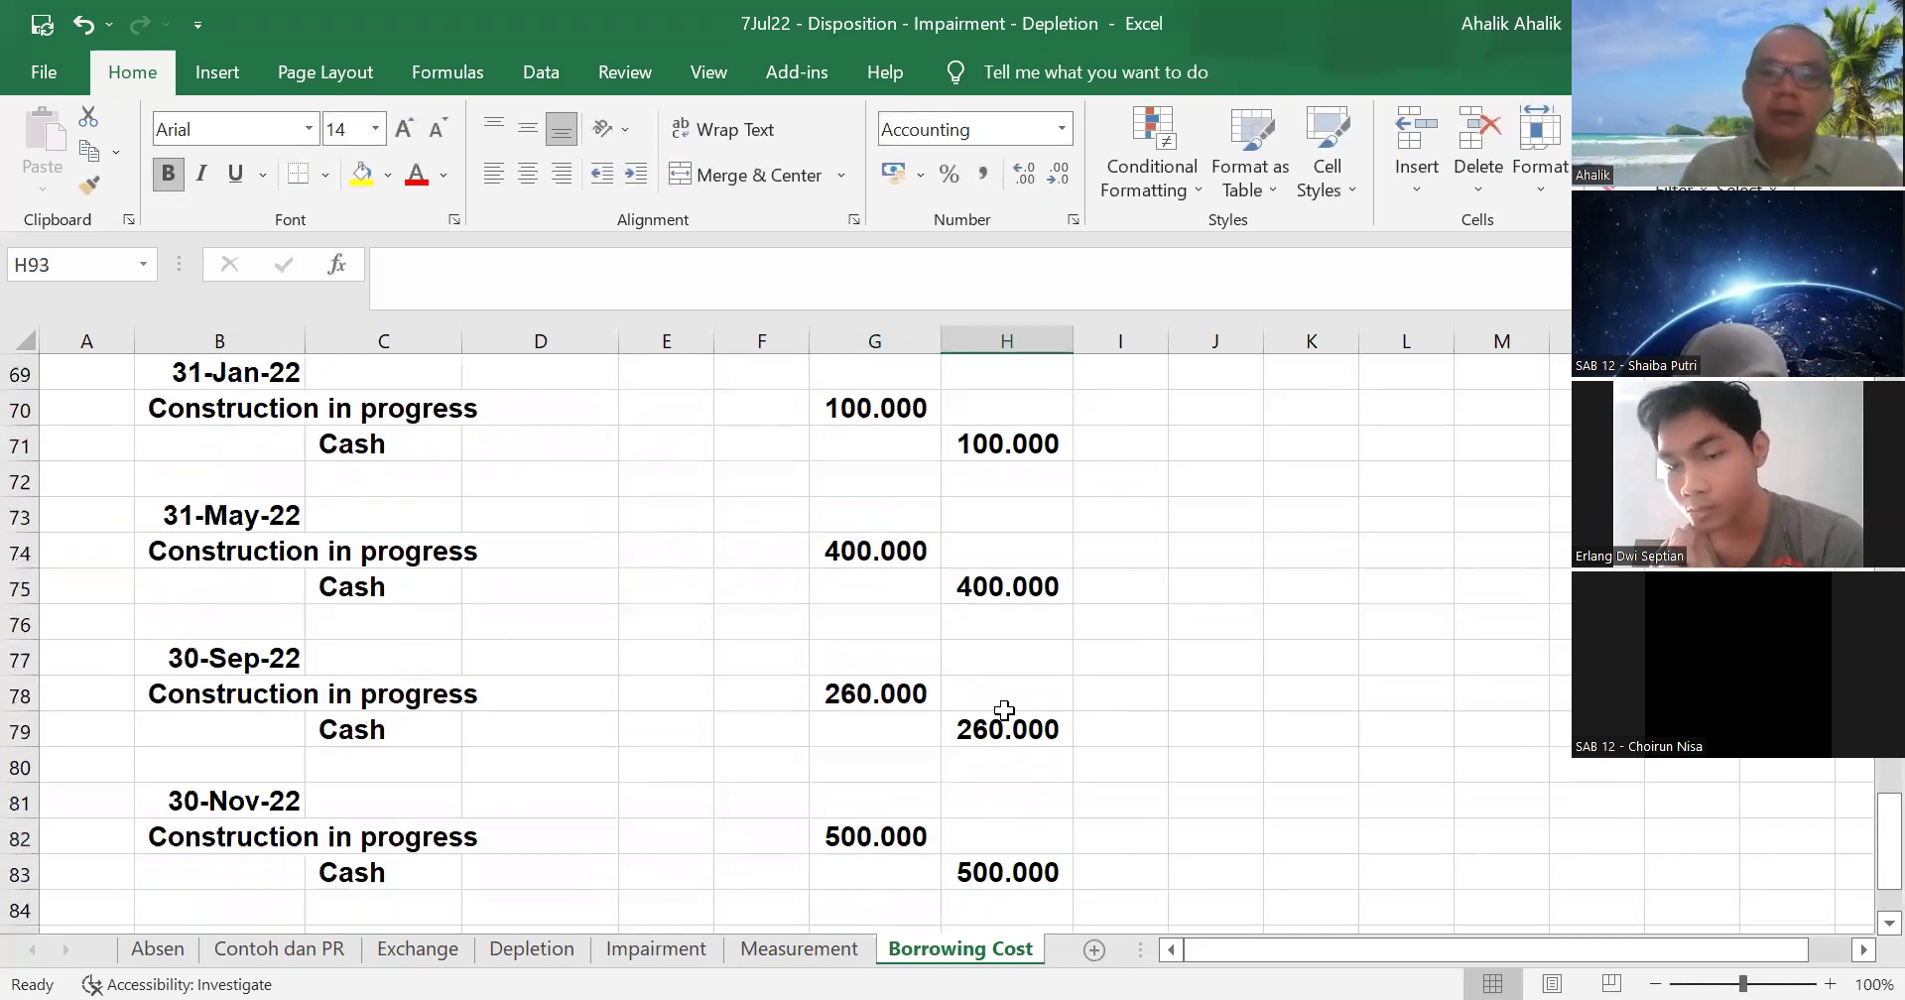
scroll(1049, 682, down, 3)
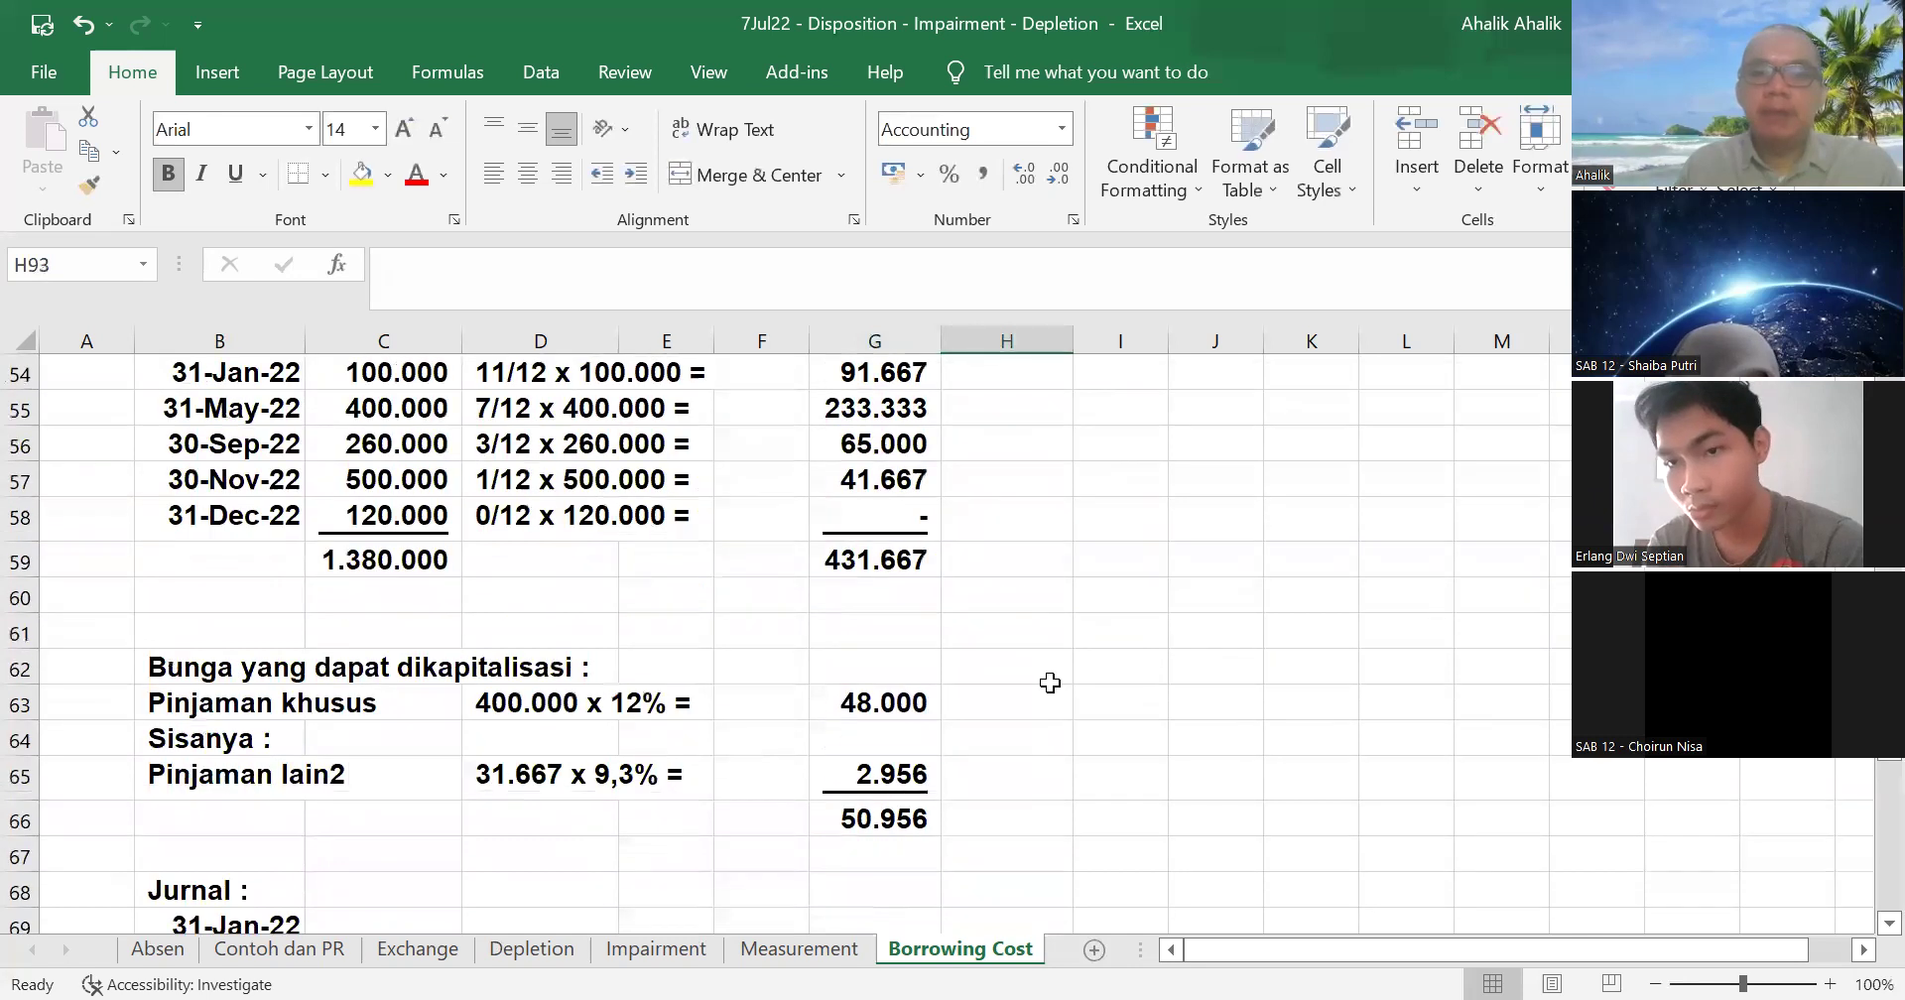
scroll(1047, 684, down, 3)
scroll(1026, 709, up, 5)
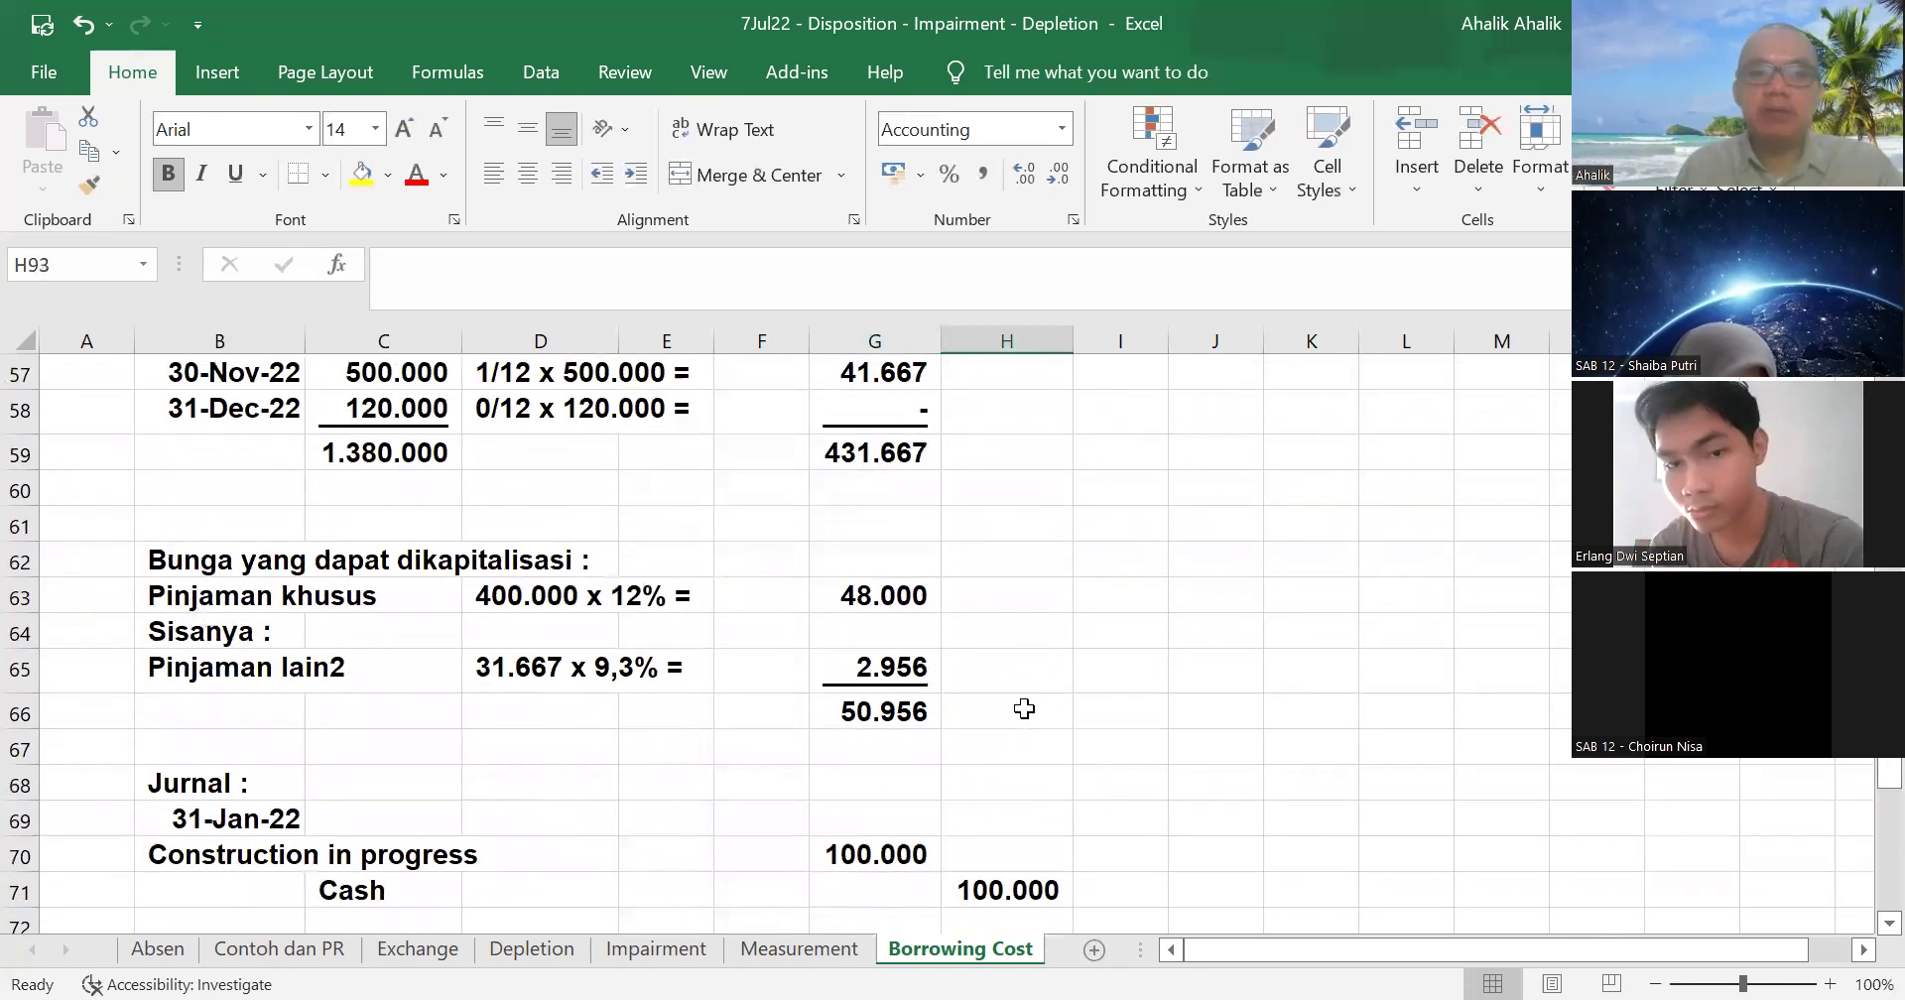
scroll(1026, 708, up, 1)
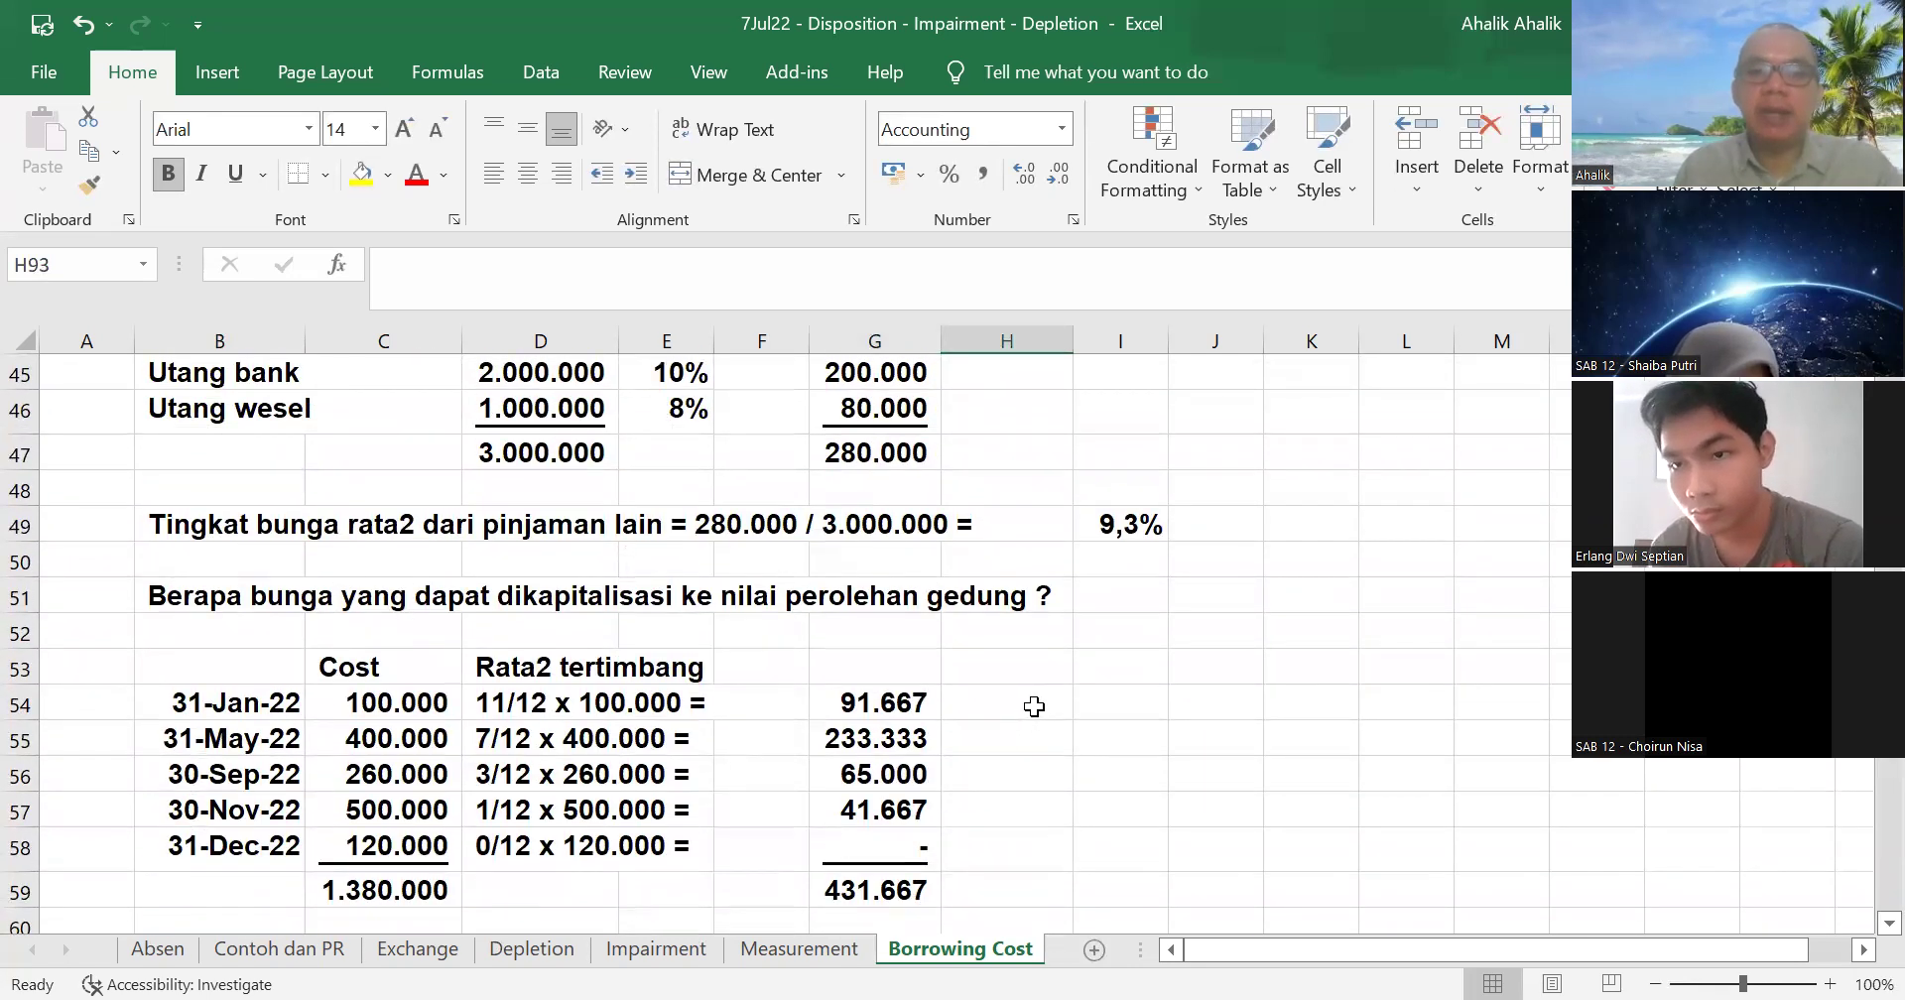
scroll(1034, 706, up, 1)
scroll(1038, 704, down, 5)
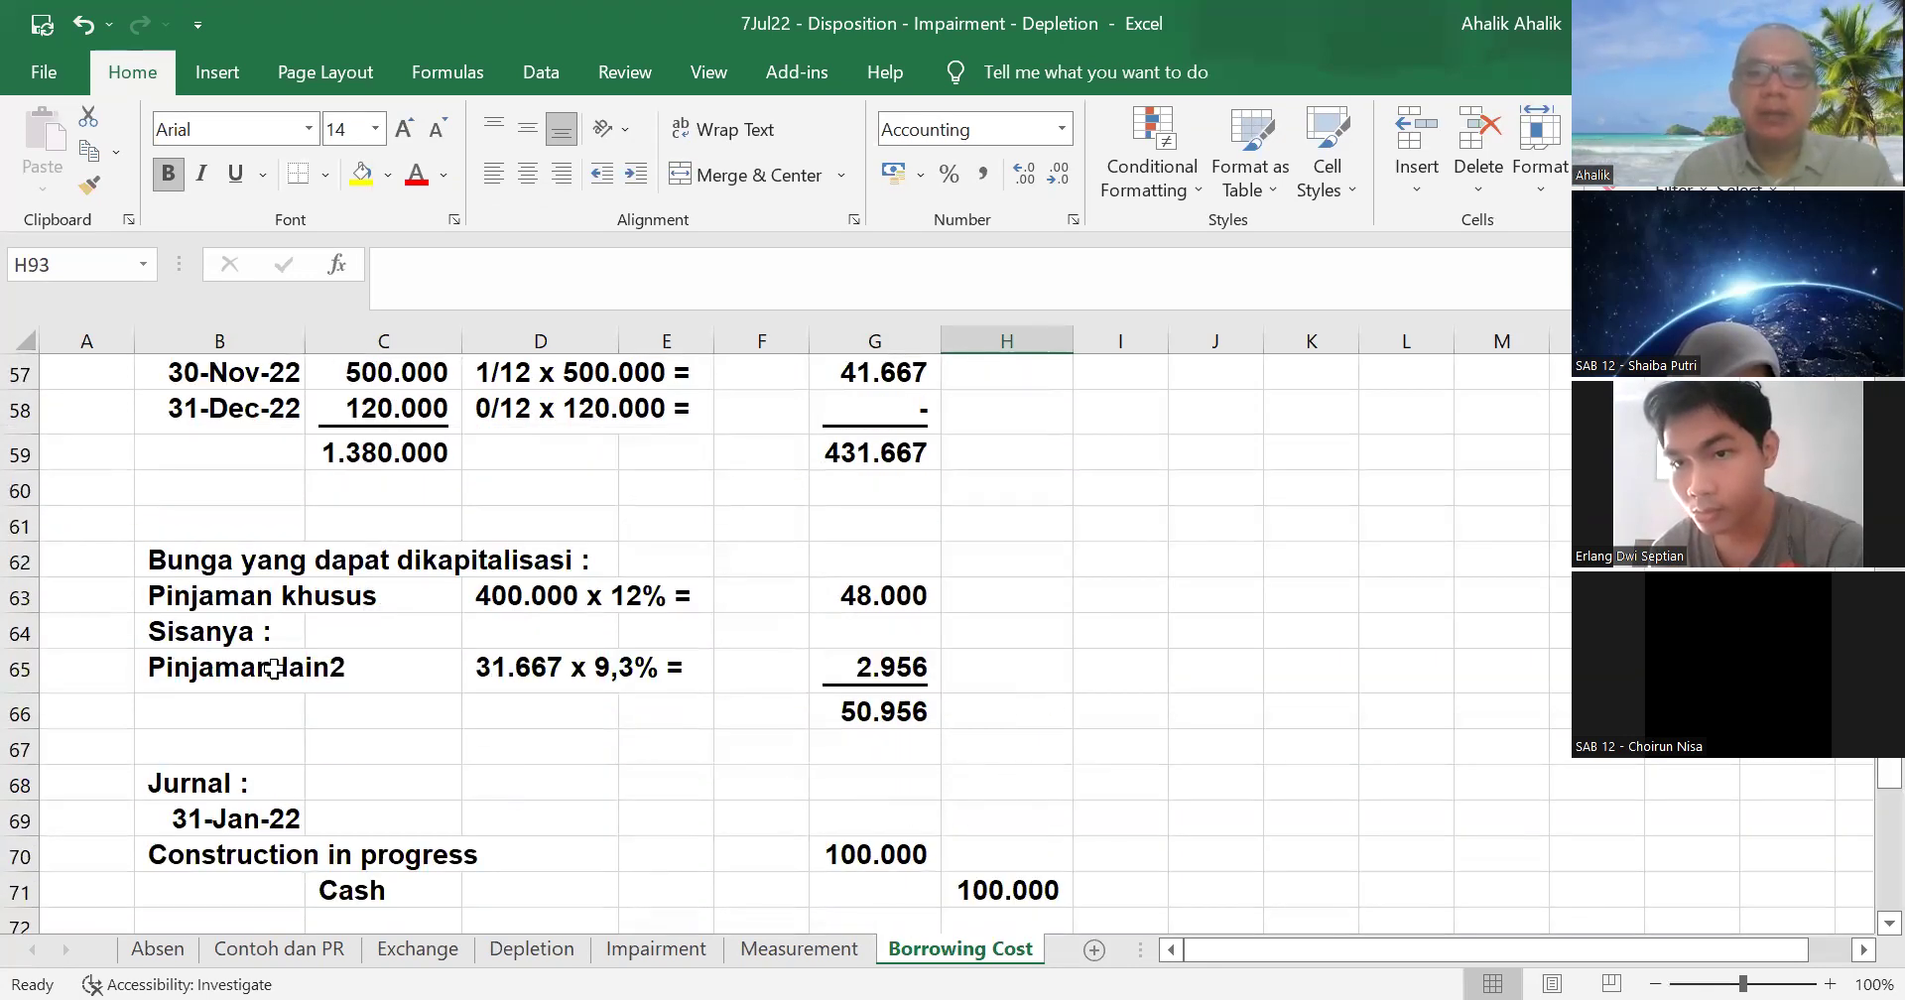
scroll(964, 657, up, 8)
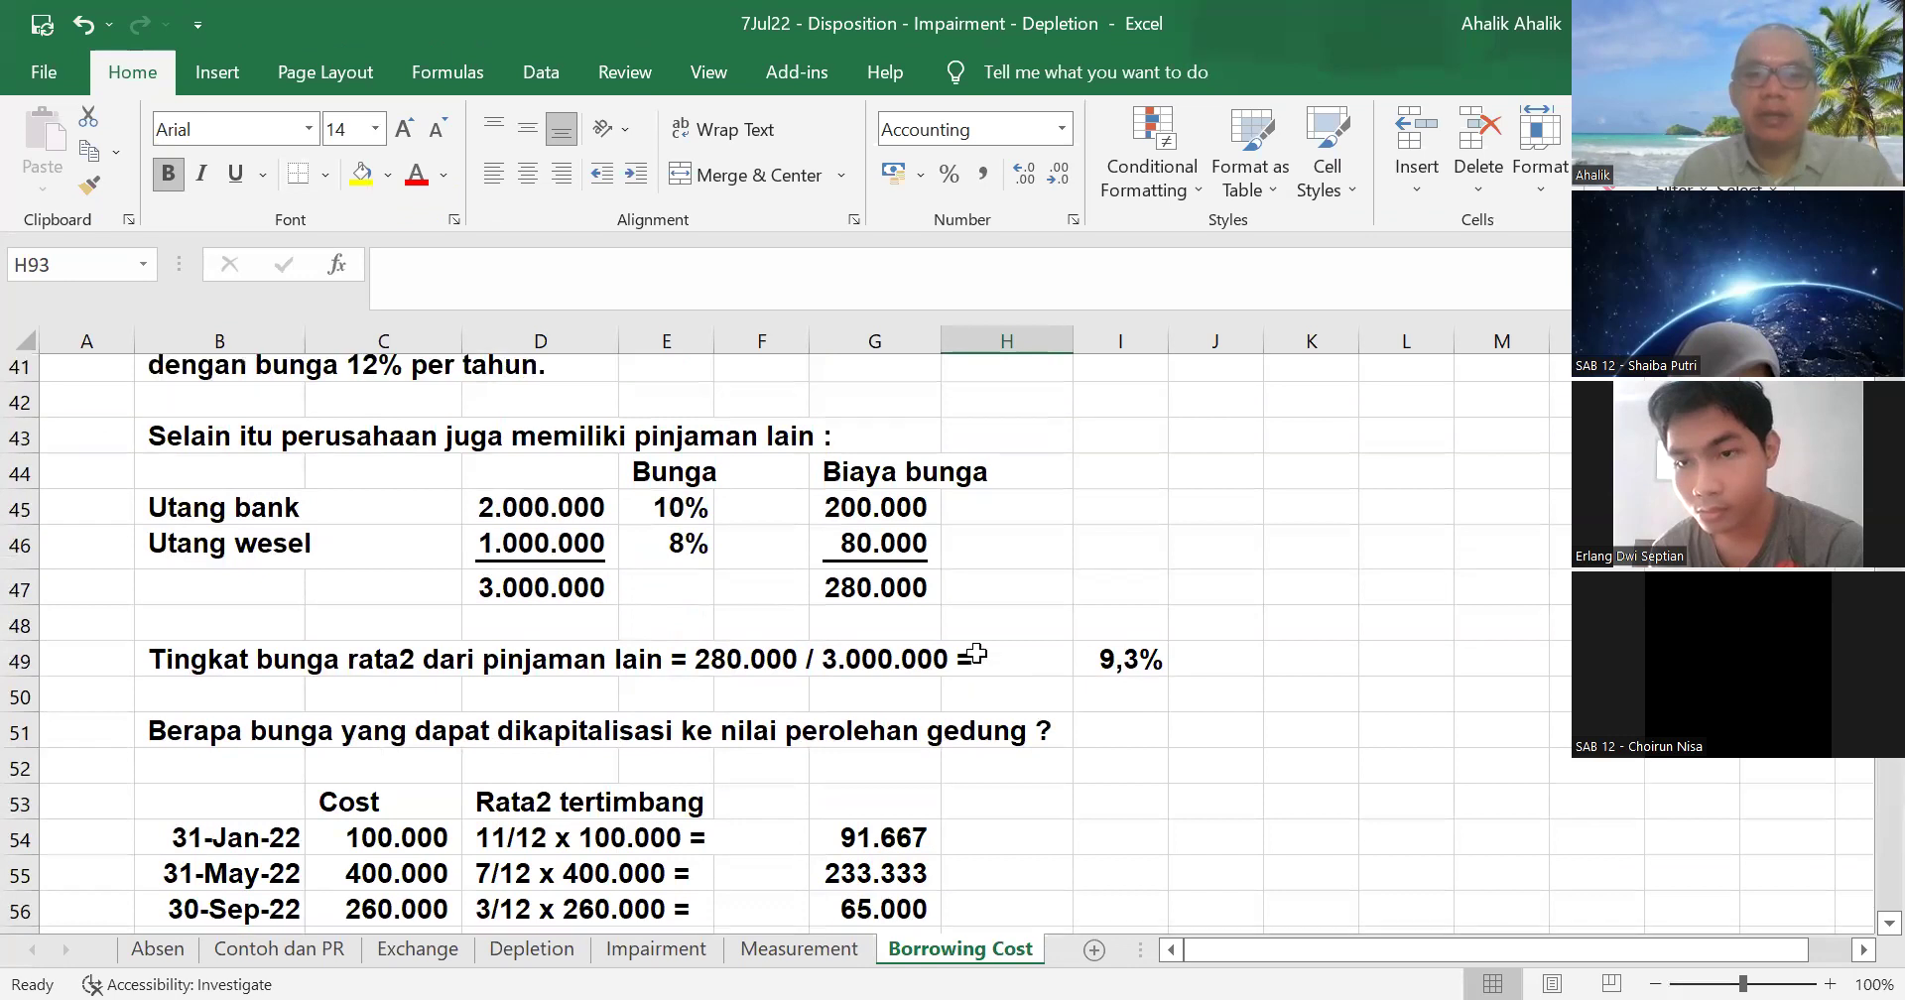
scroll(977, 653, down, 1)
click(894, 773)
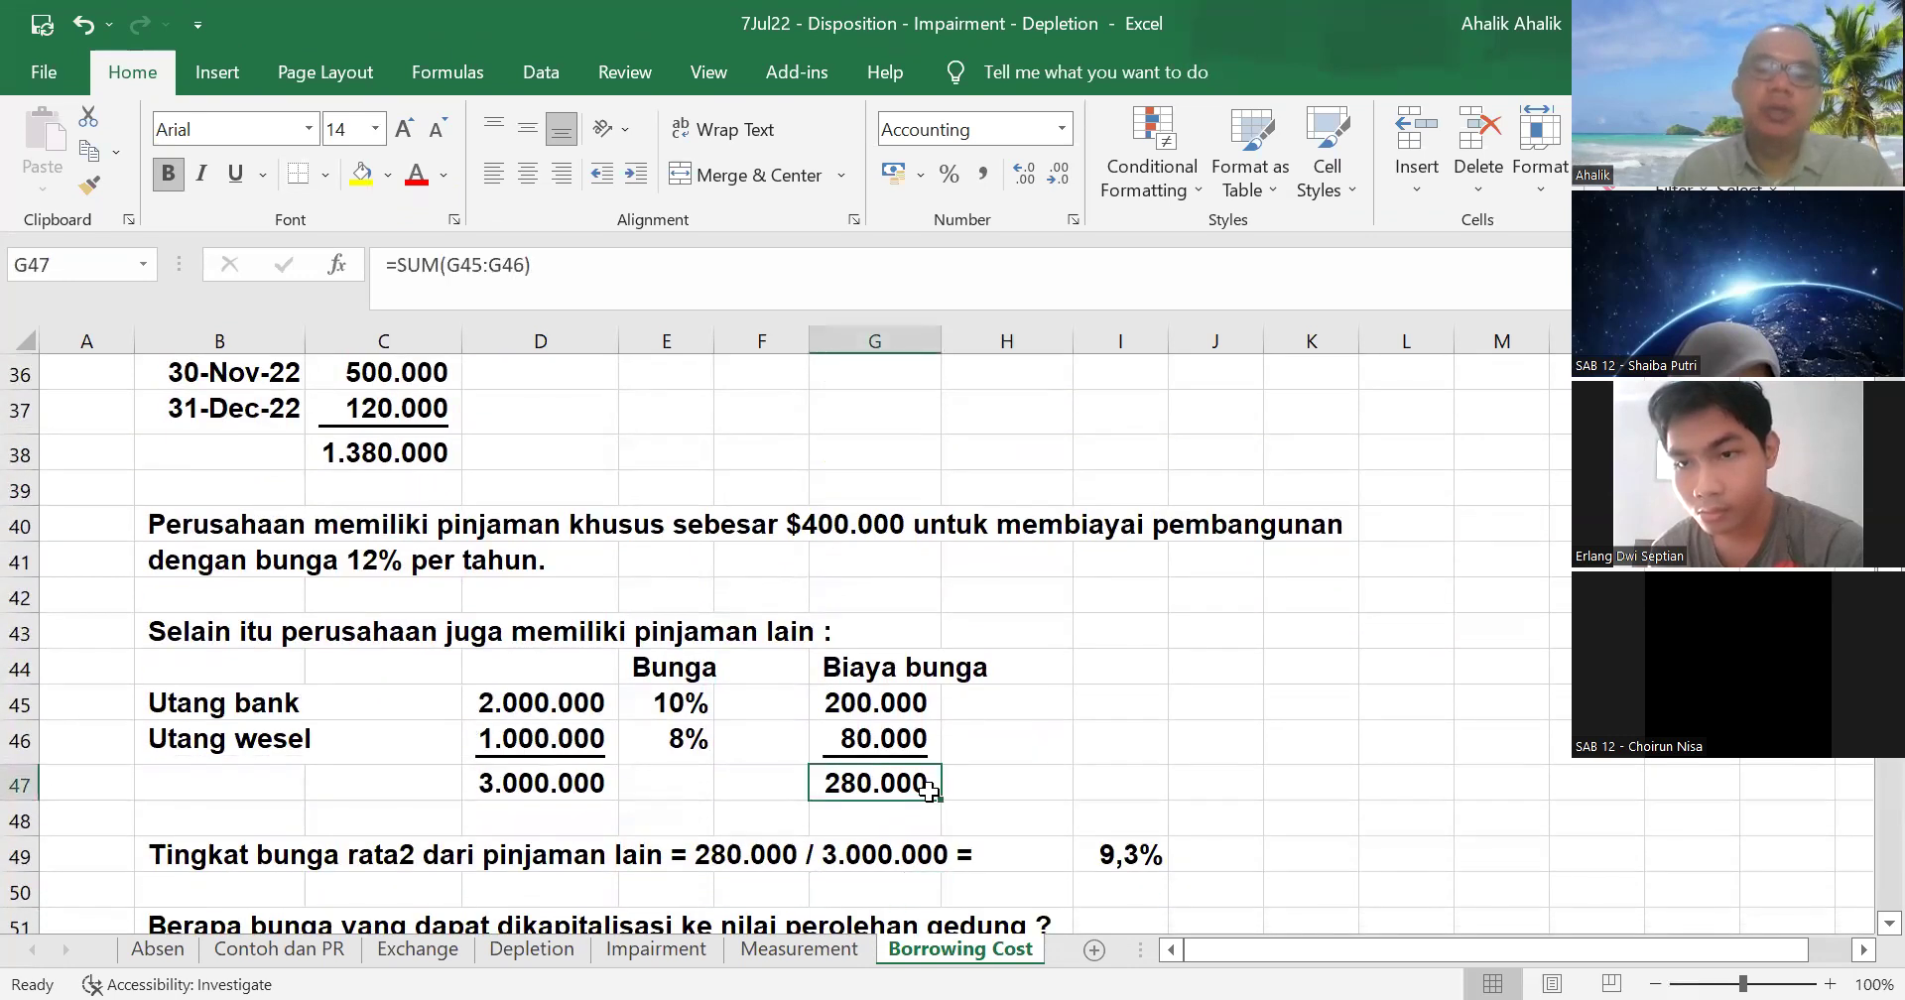
scroll(1046, 715, down, 7)
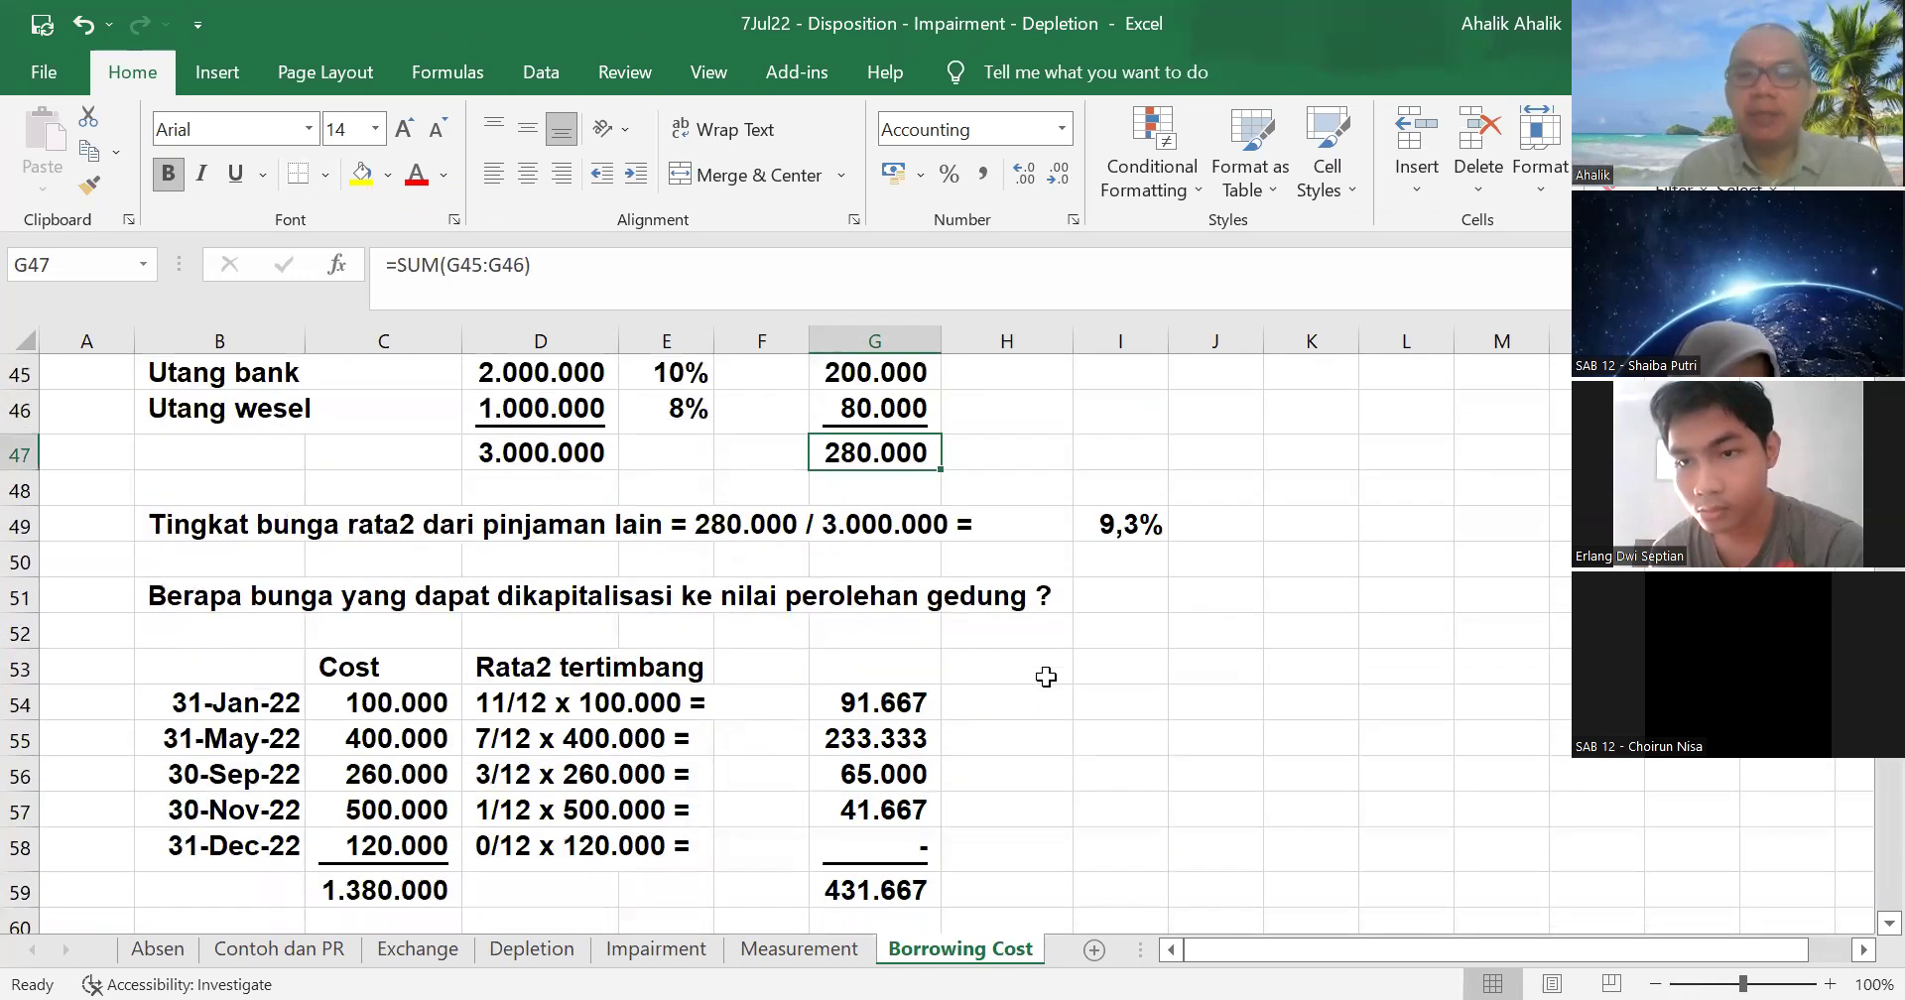
click(922, 682)
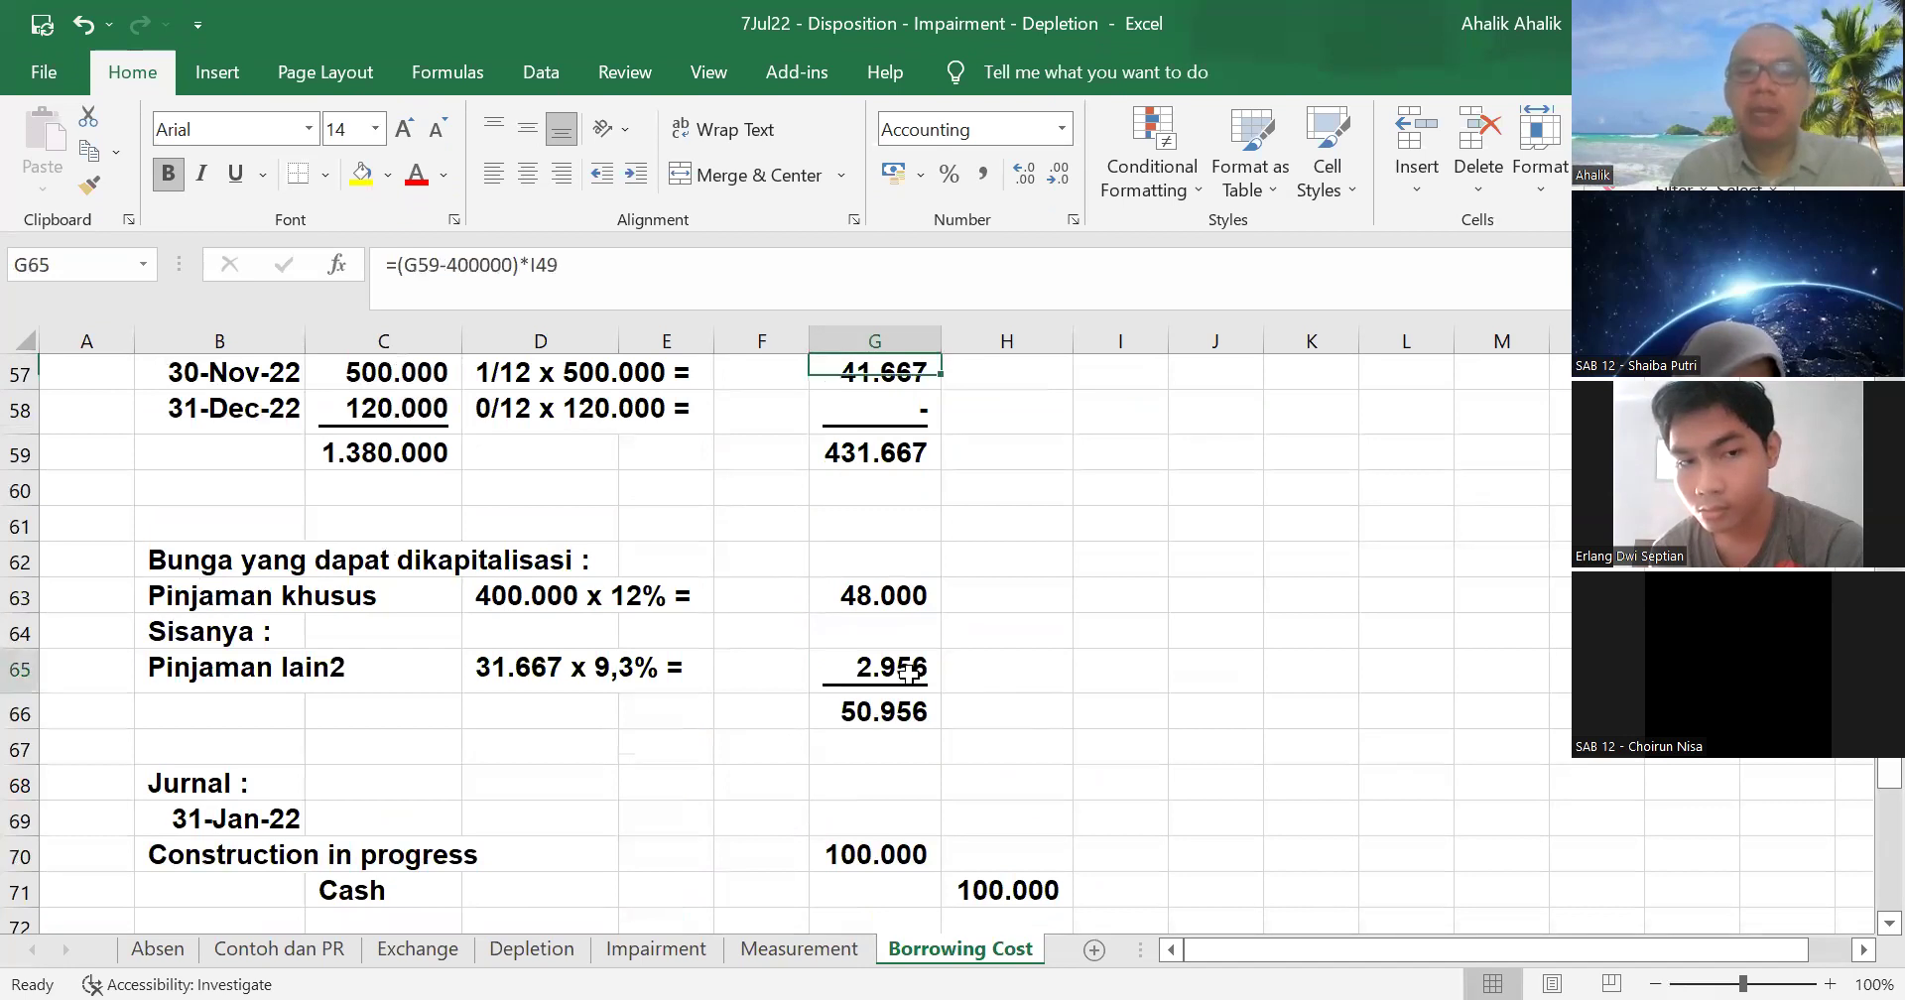
scroll(1116, 654, down, 7)
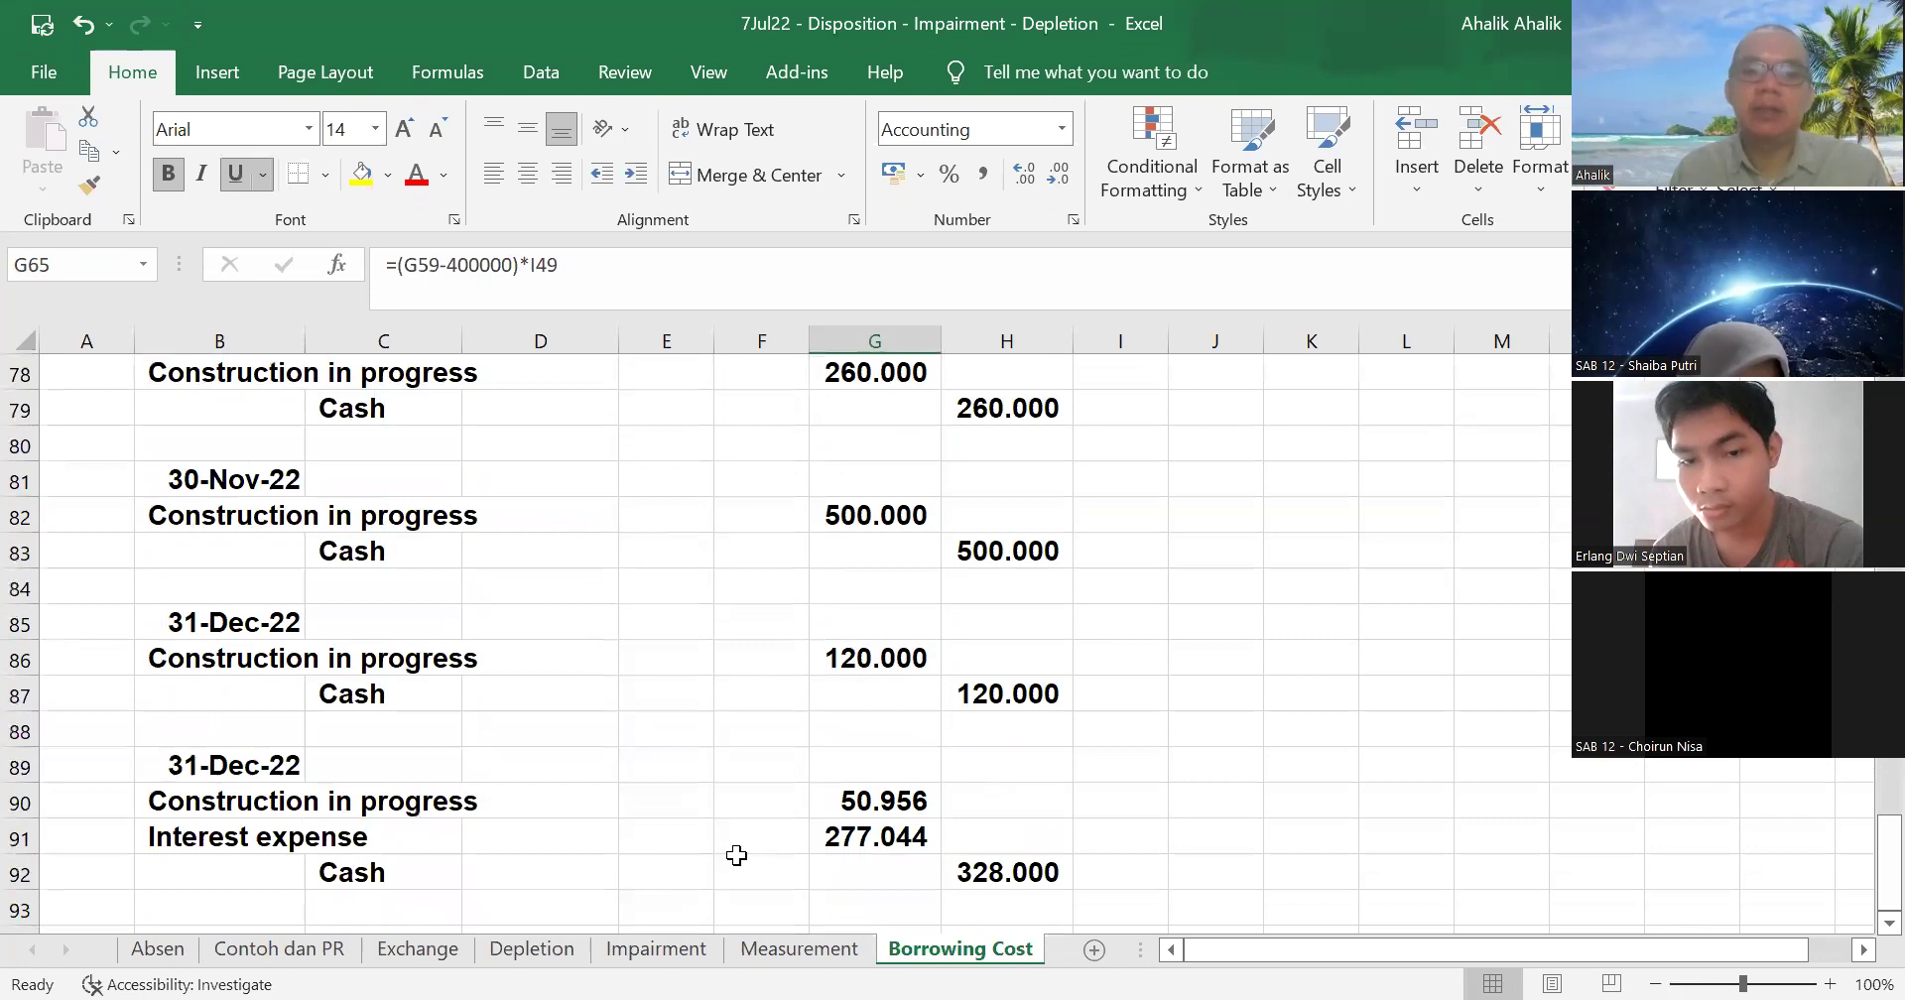
- Examine the interest expense formula in G91 and the specific loan's interest formula in G63
click(864, 838)
scroll(1075, 743, up, 3)
scroll(1075, 742, up, 6)
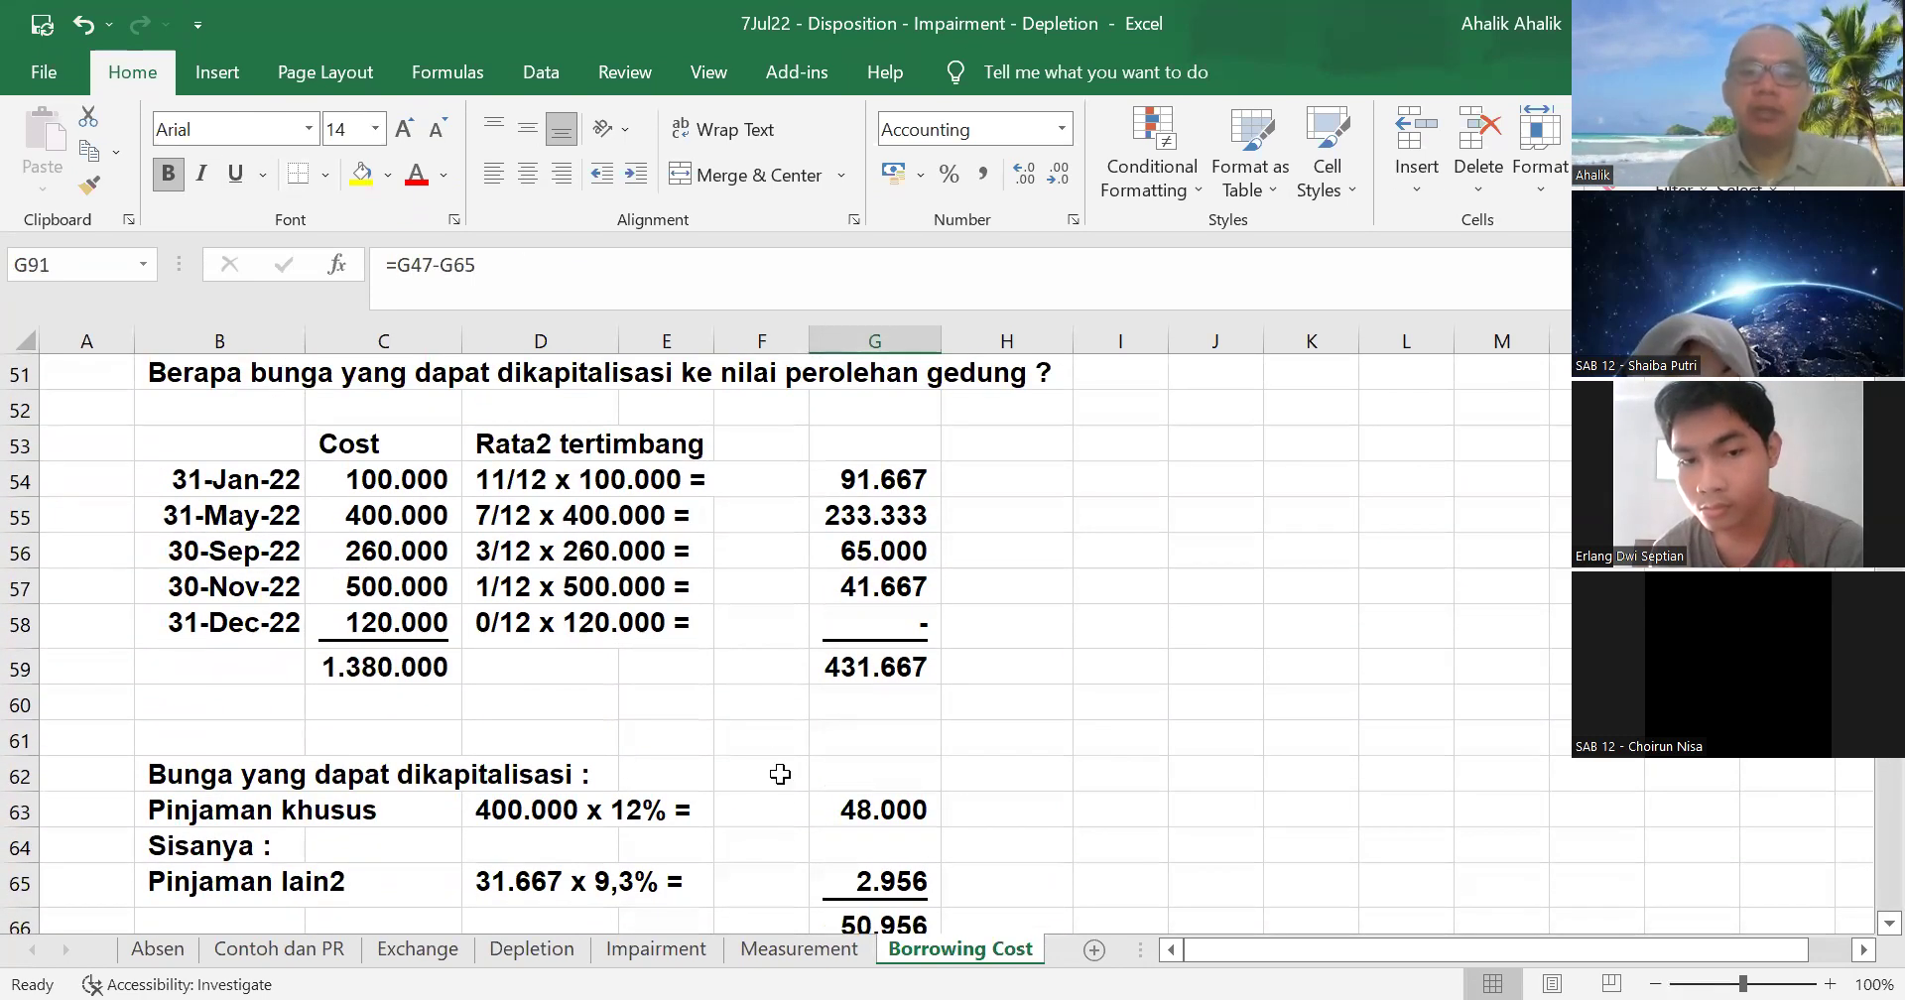
click(851, 812)
scroll(1122, 769, down, 3)
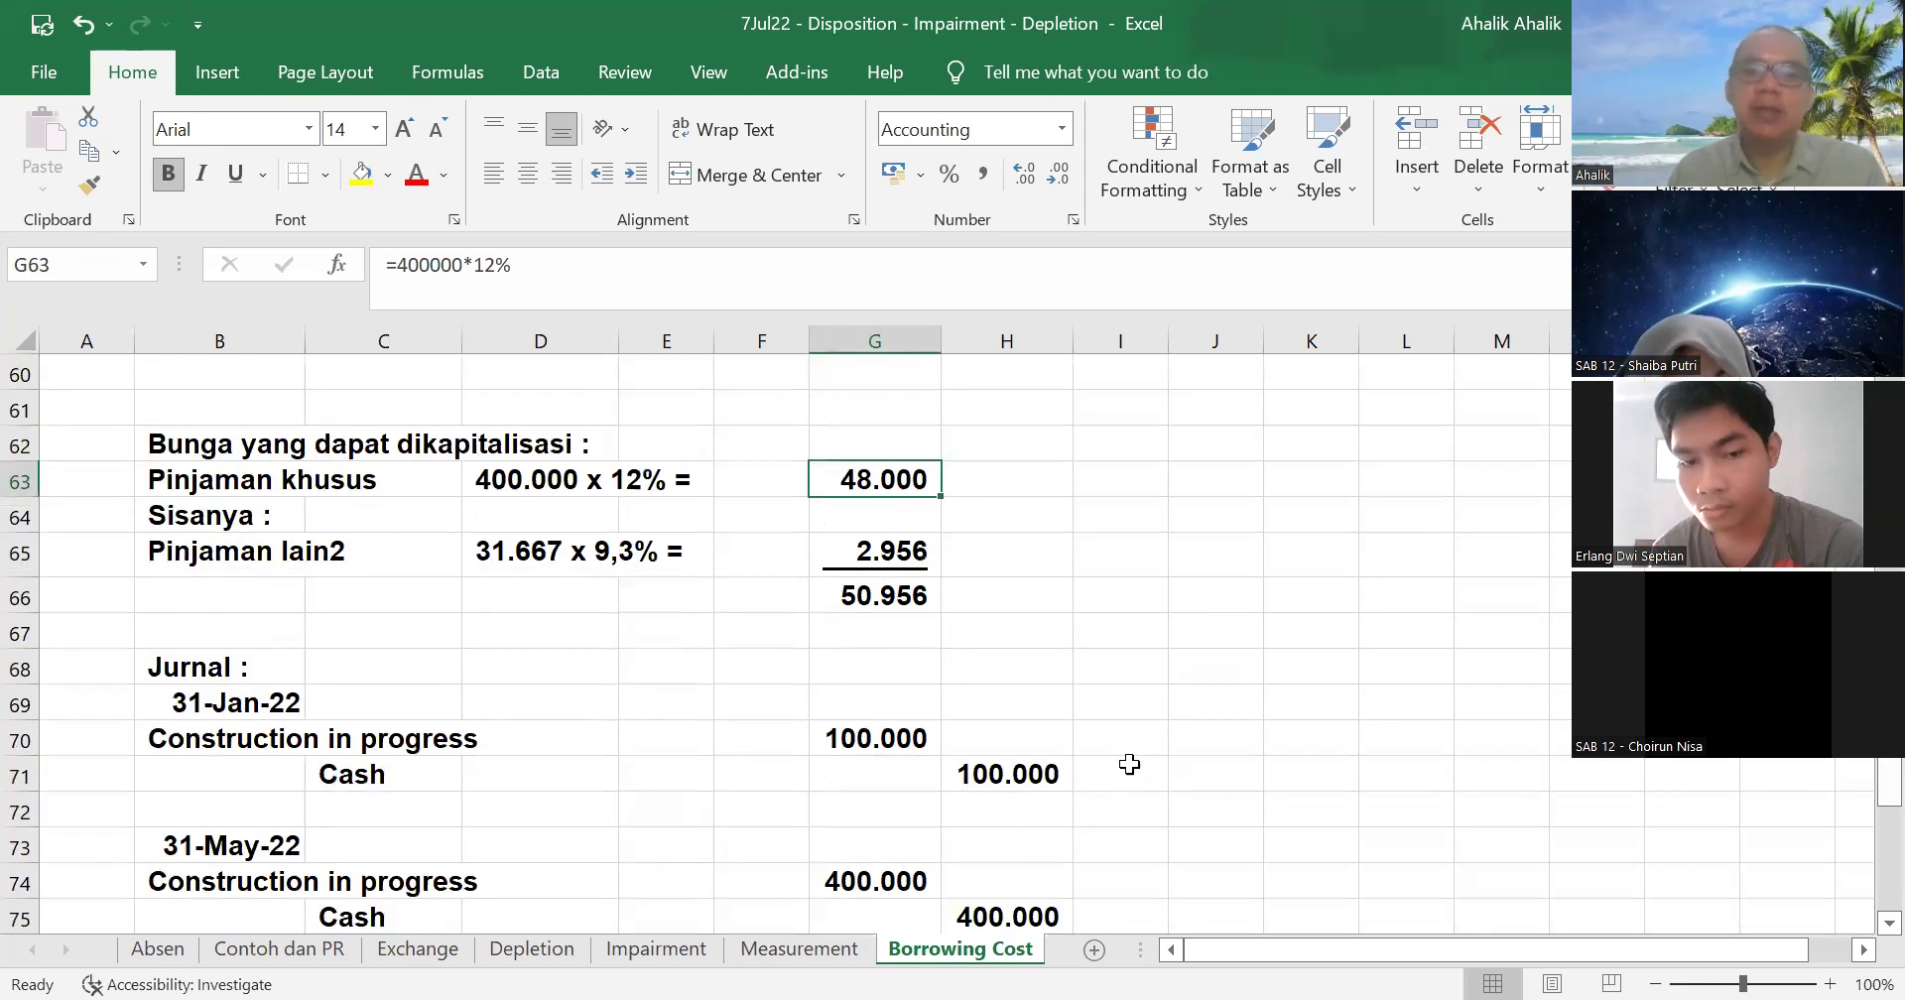
scroll(1129, 765, down, 8)
scroll(1129, 759, up, 1)
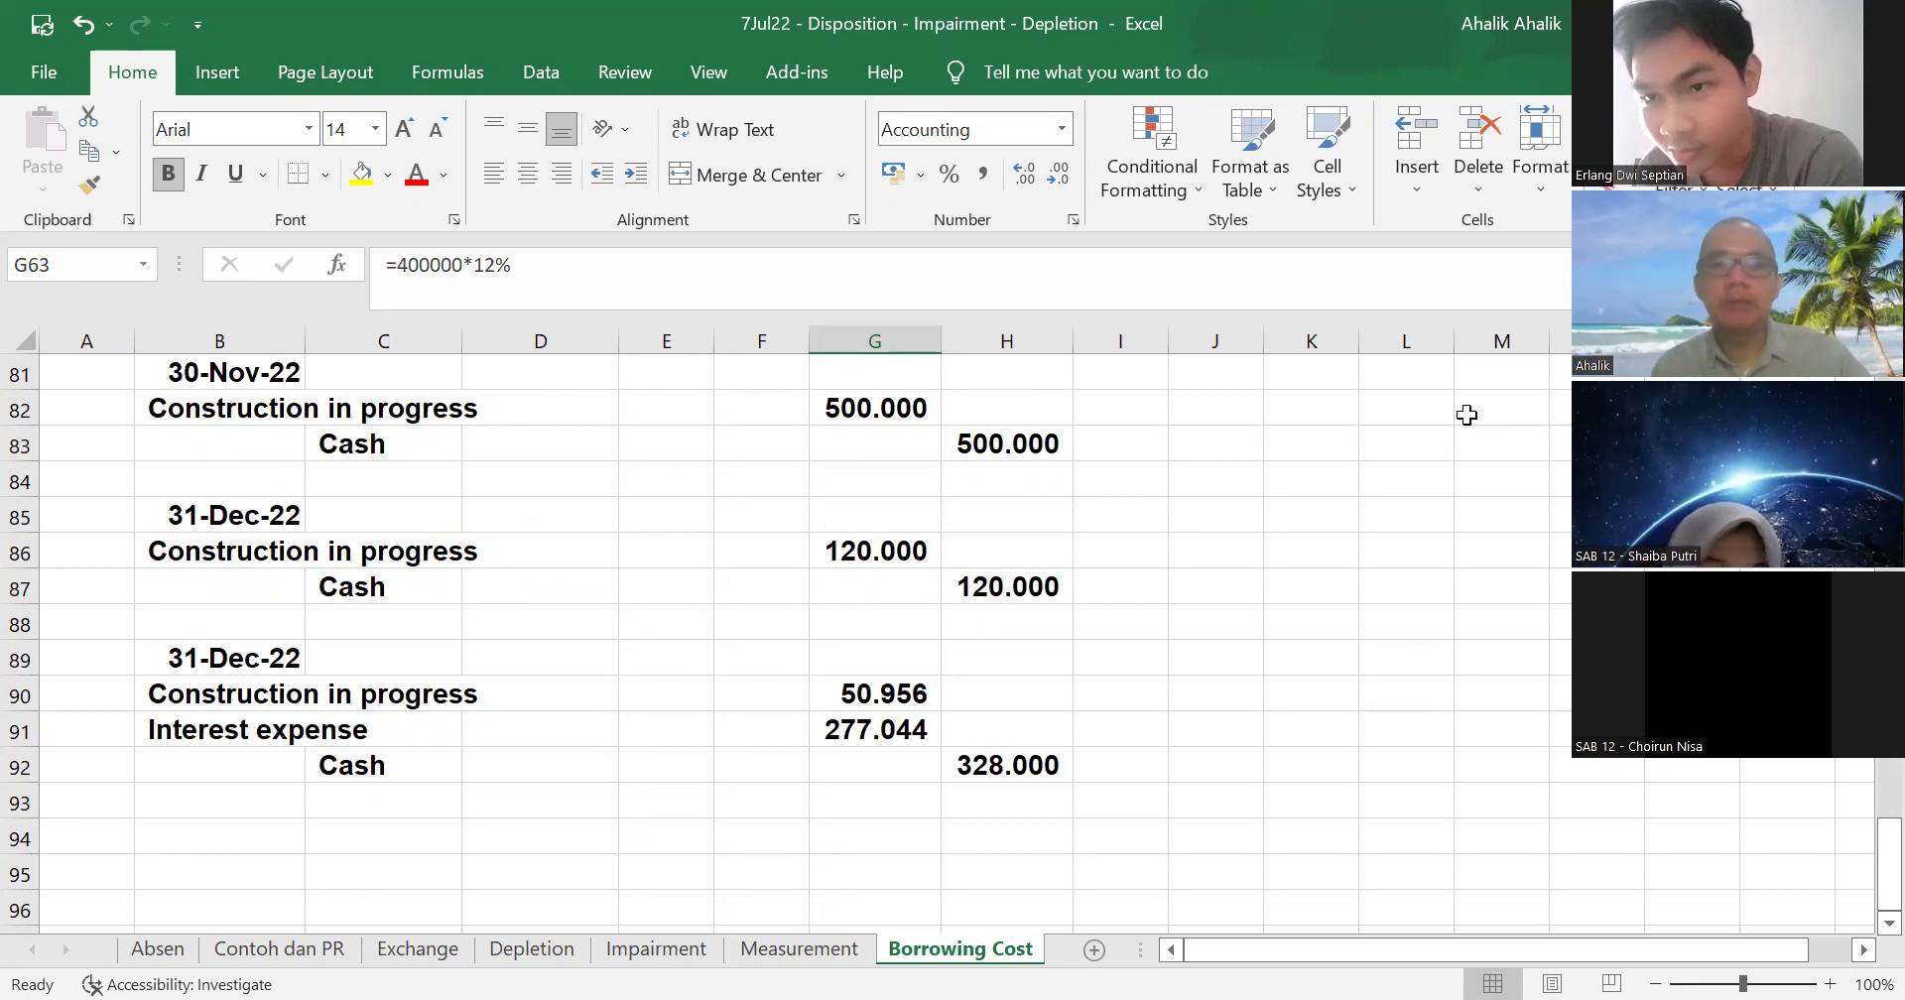
- Look over the loan data, the capitalisation question in row 51 and the completed journal entries
scroll(1251, 655, up, 6)
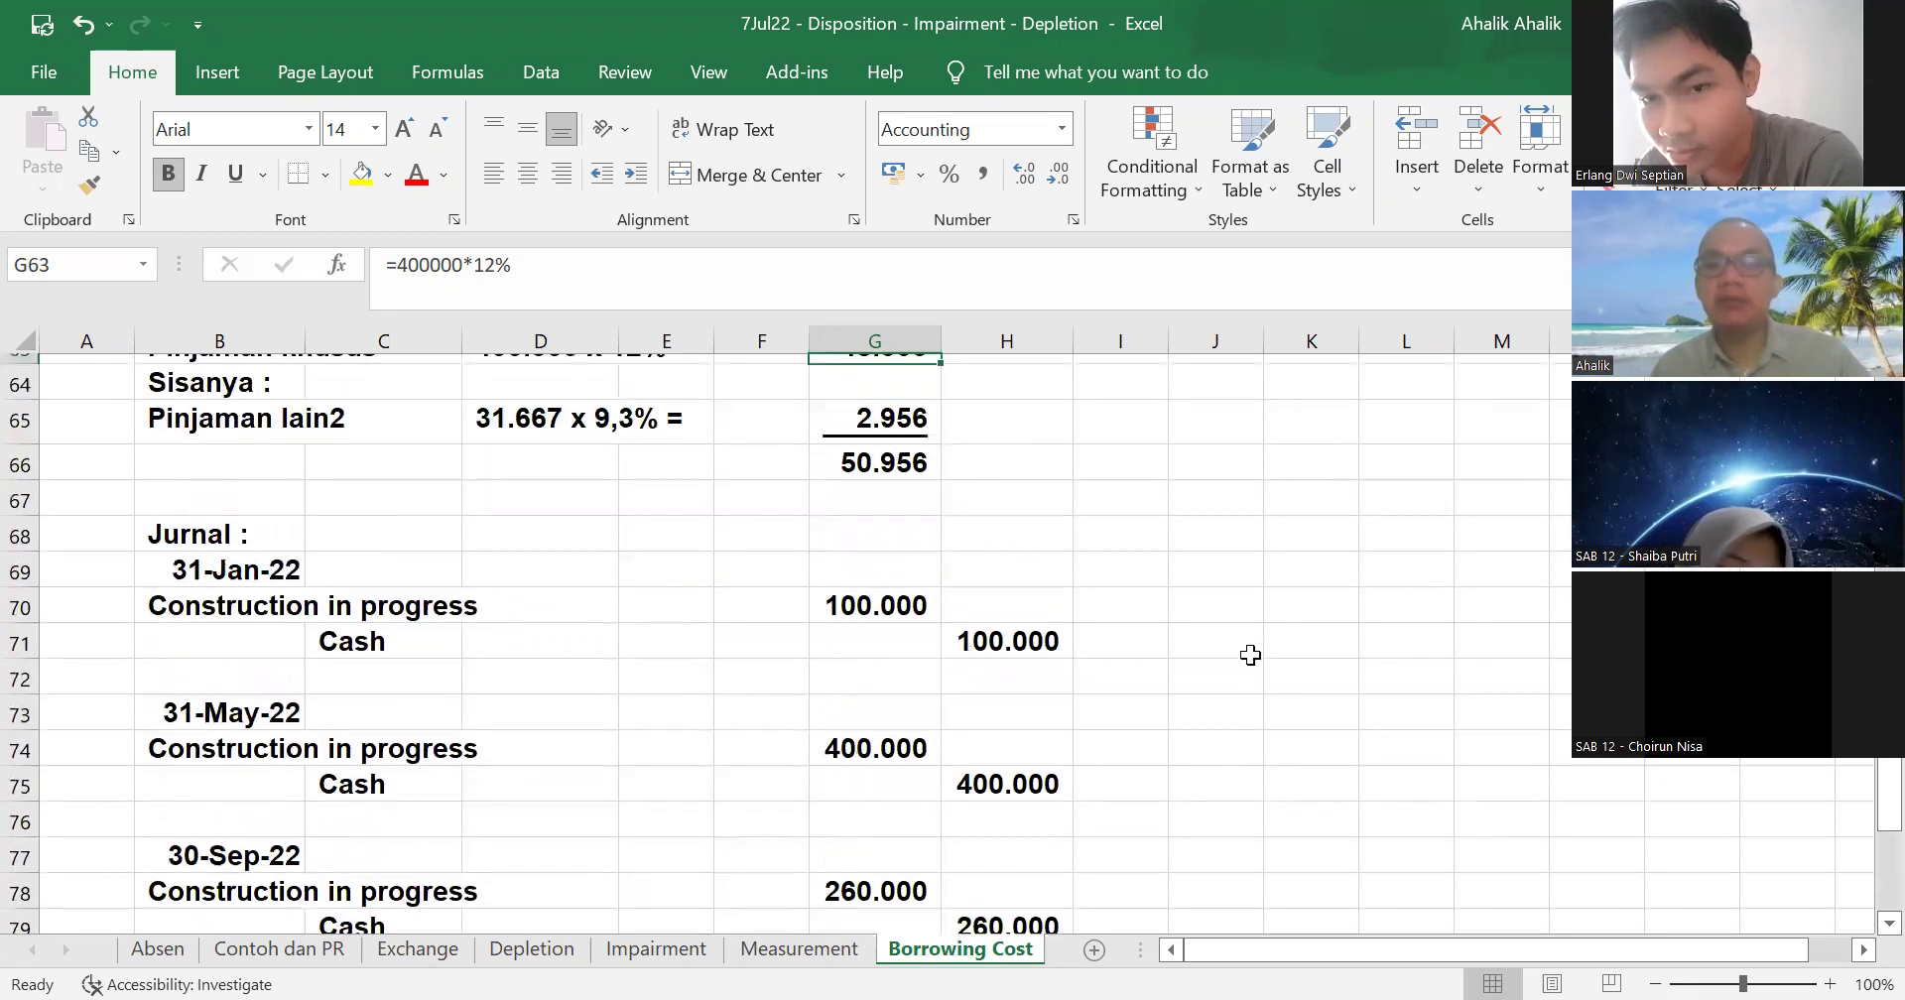
scroll(1260, 655, down, 8)
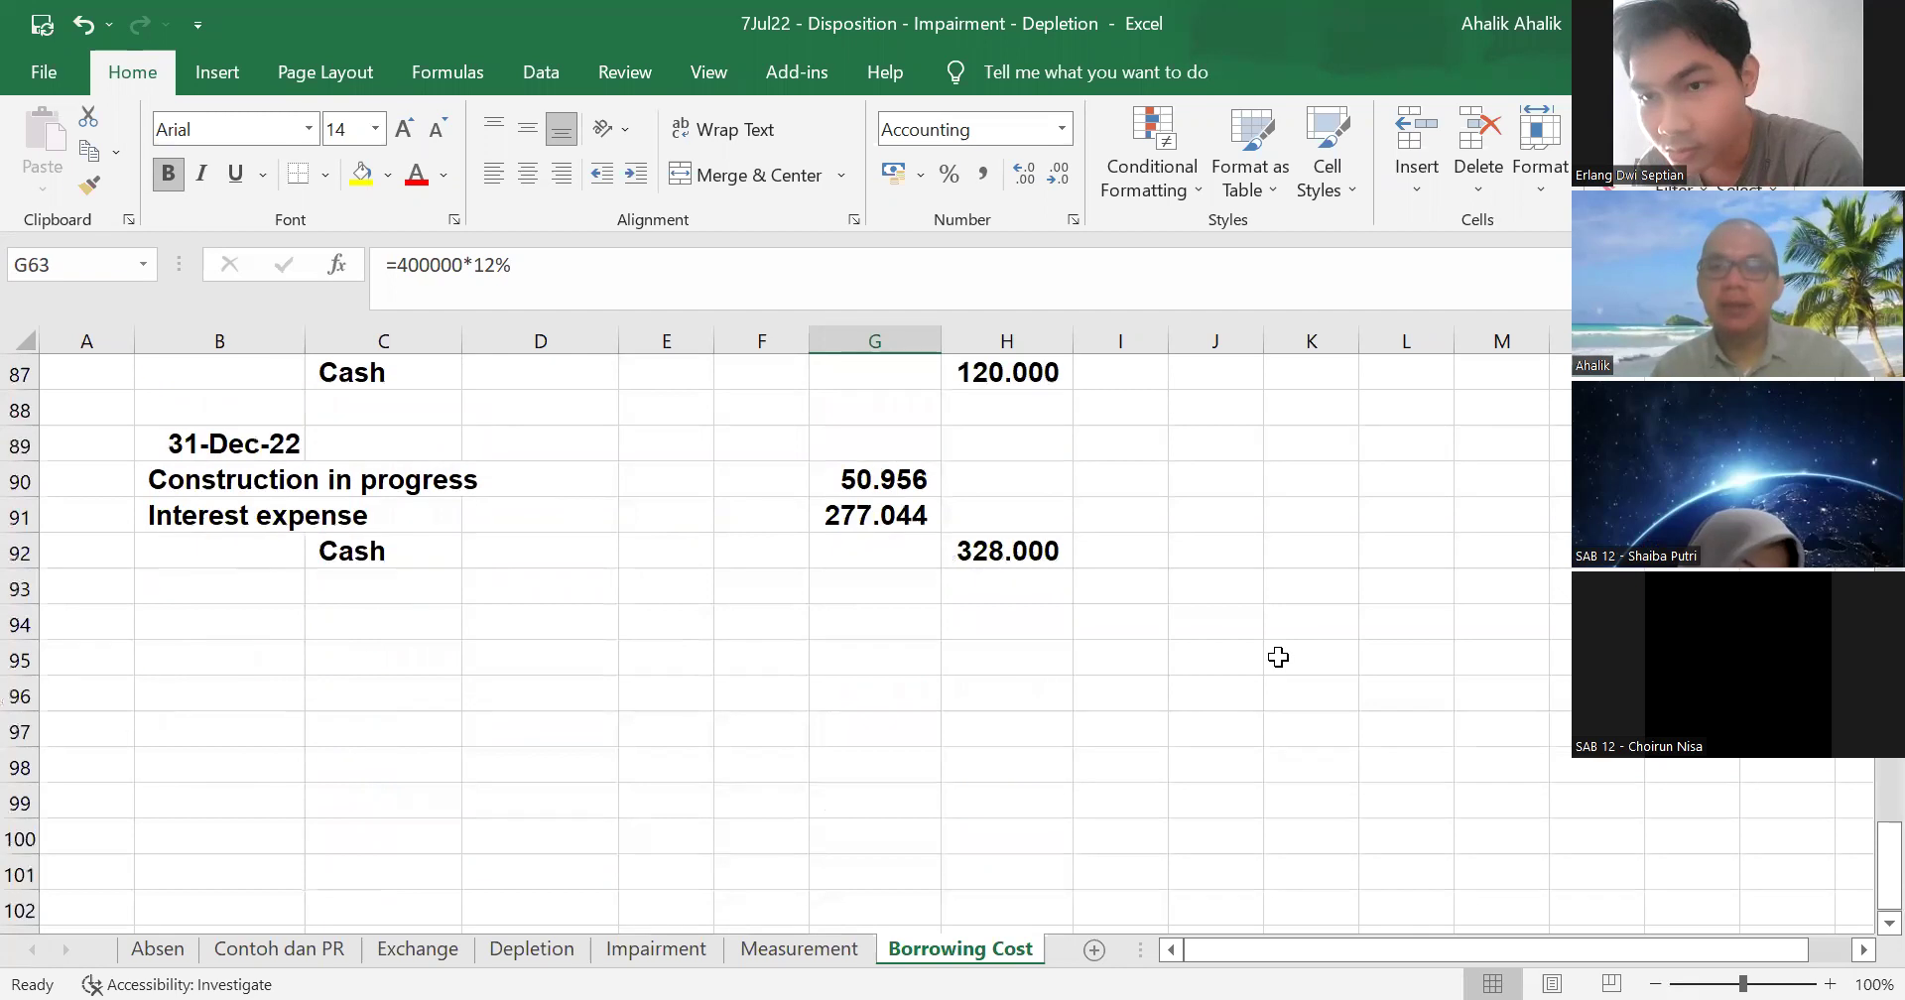
scroll(1278, 657, up, 2)
scroll(1278, 657, up, 13)
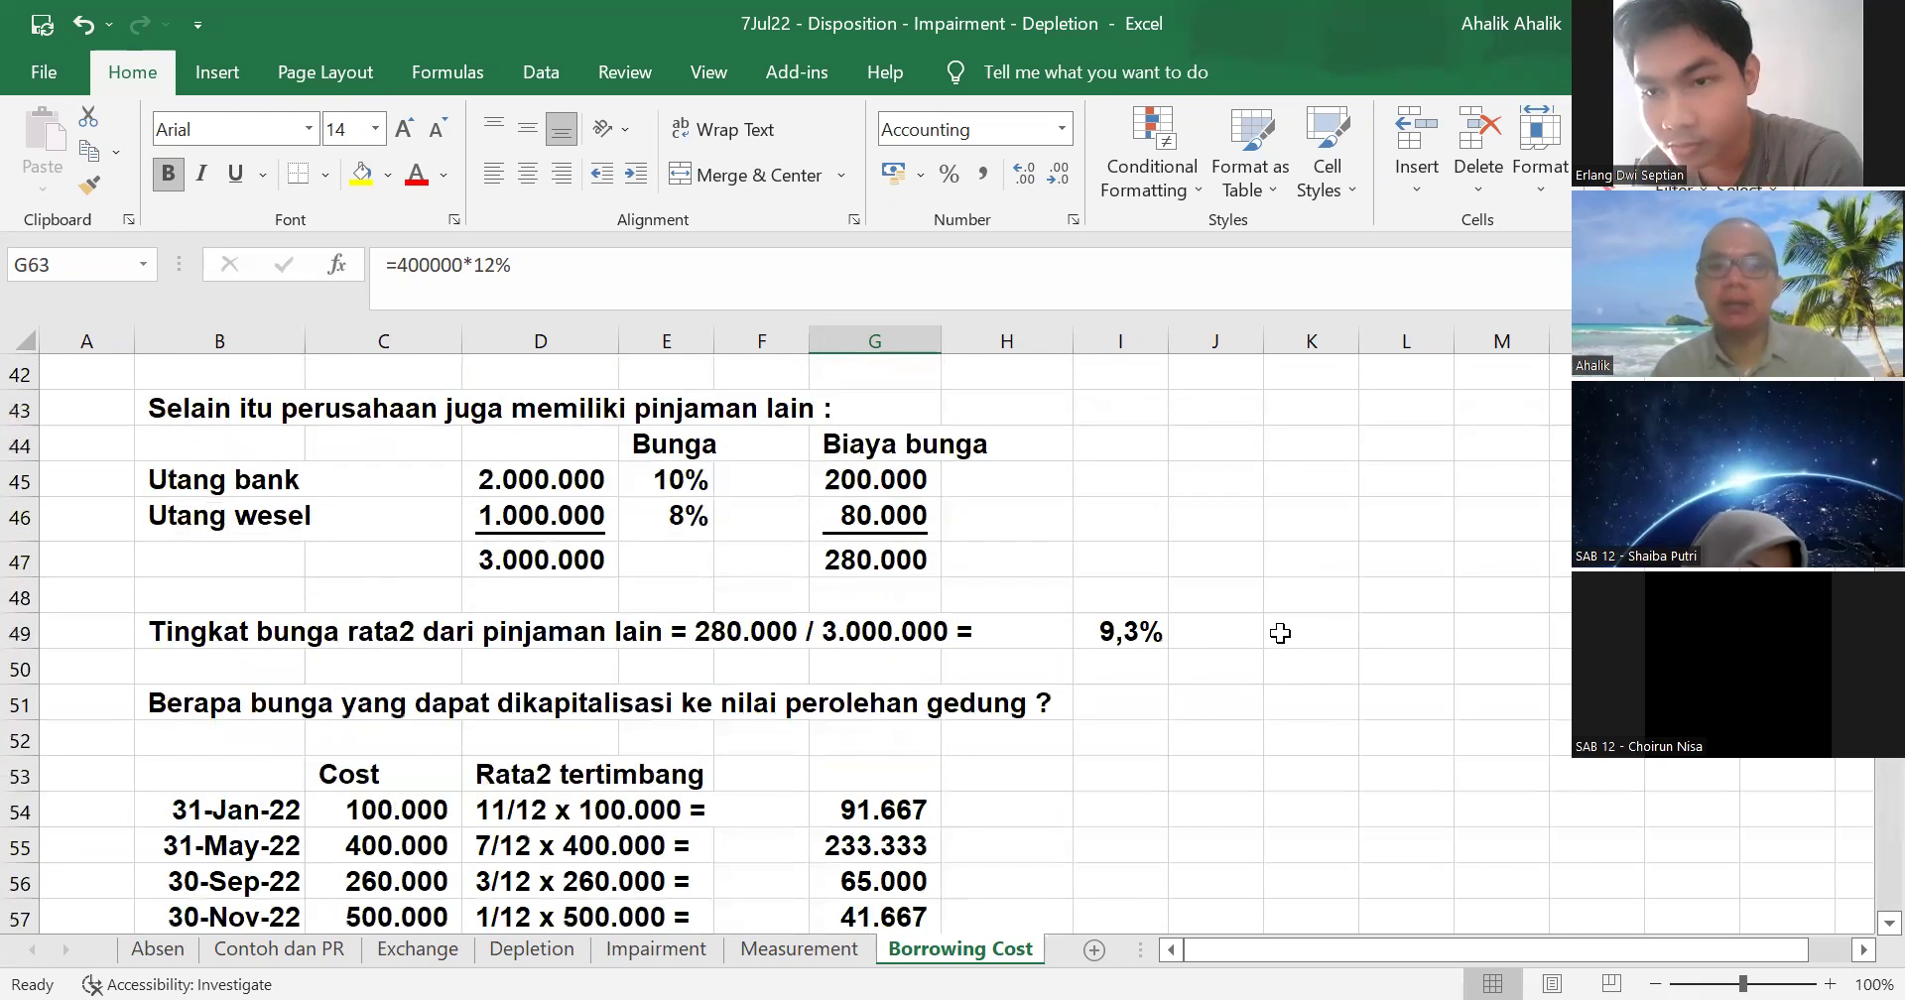
click(613, 705)
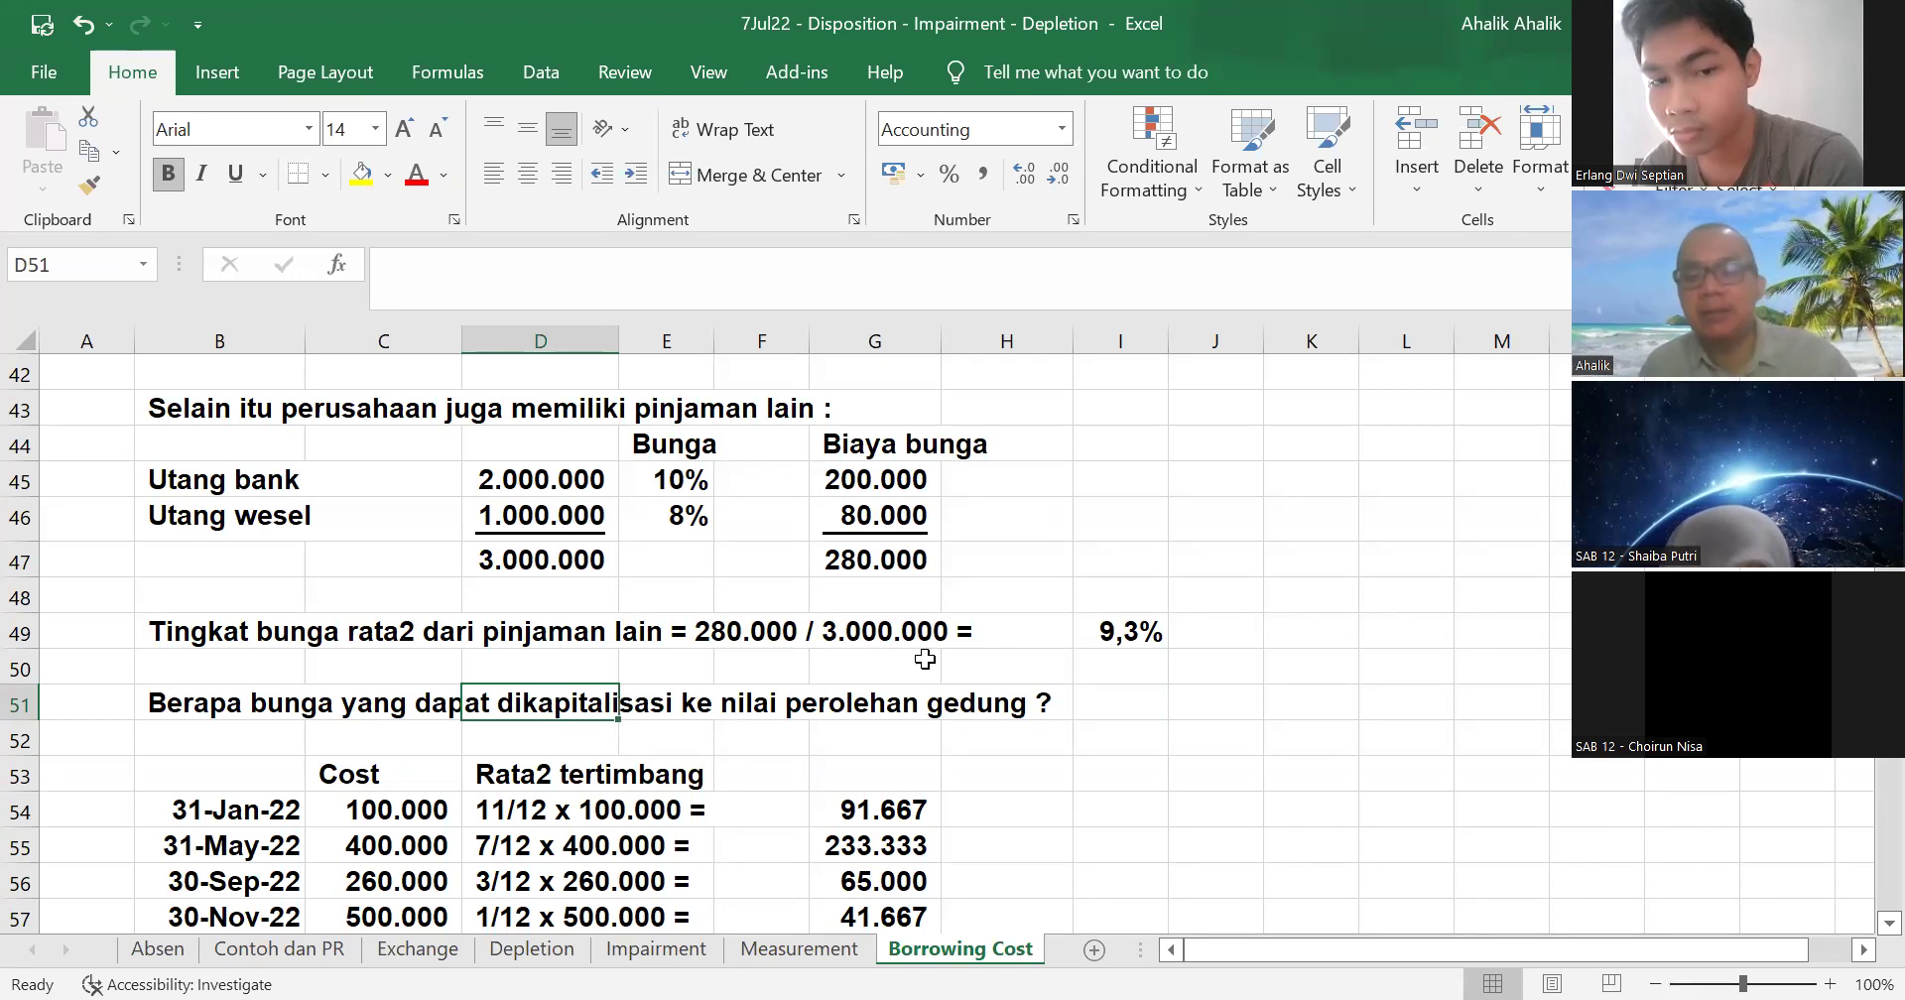
scroll(1072, 658, down, 16)
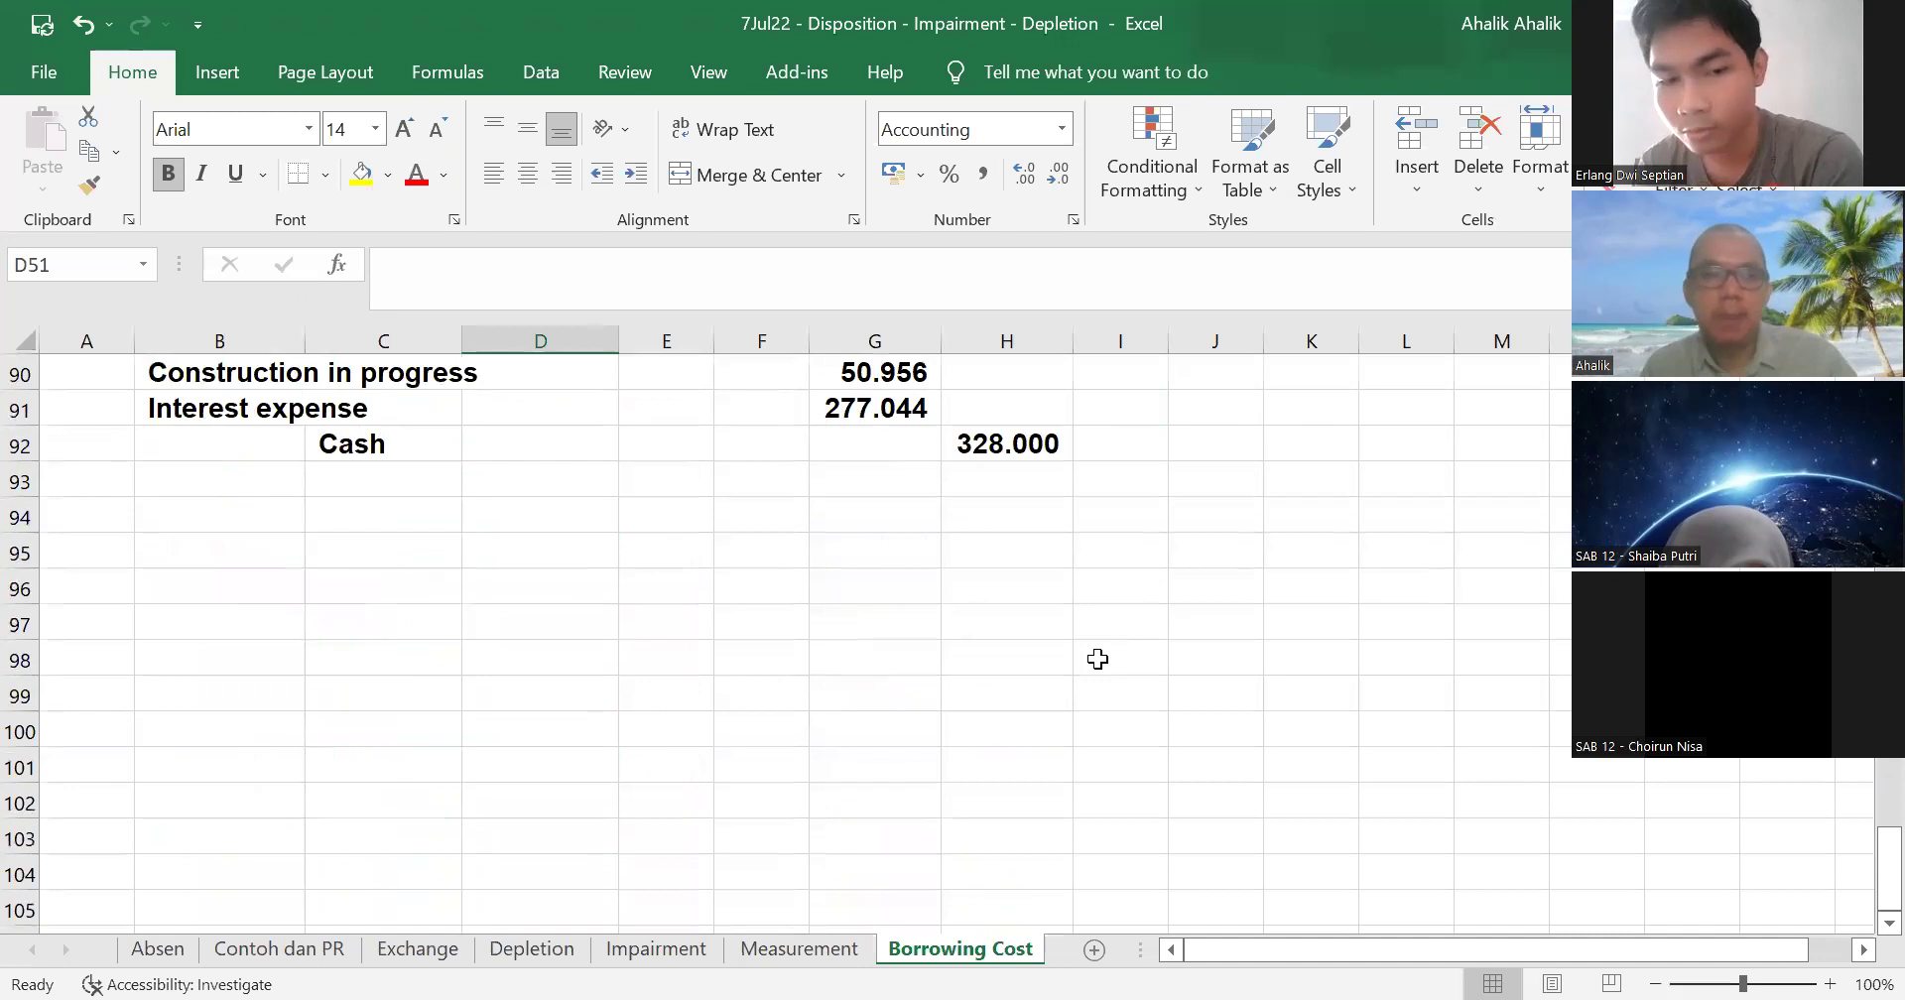
scroll(1097, 659, up, 3)
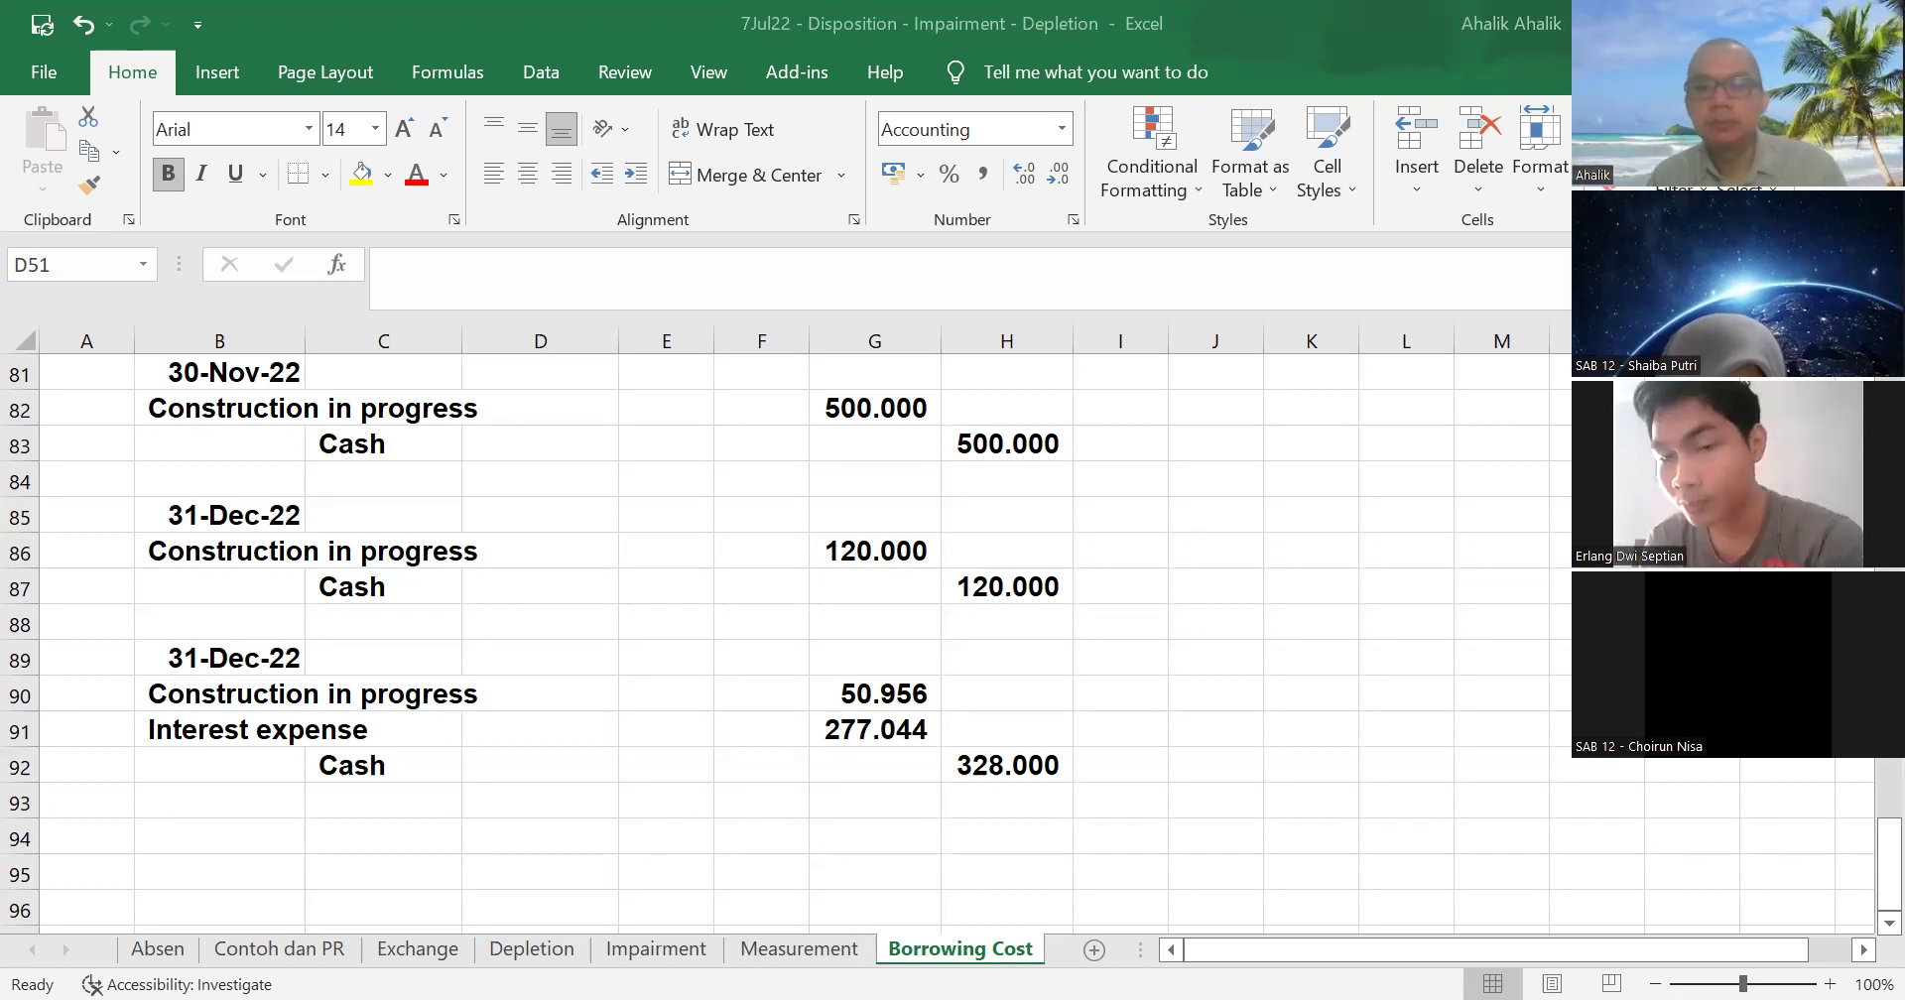
click(1006, 872)
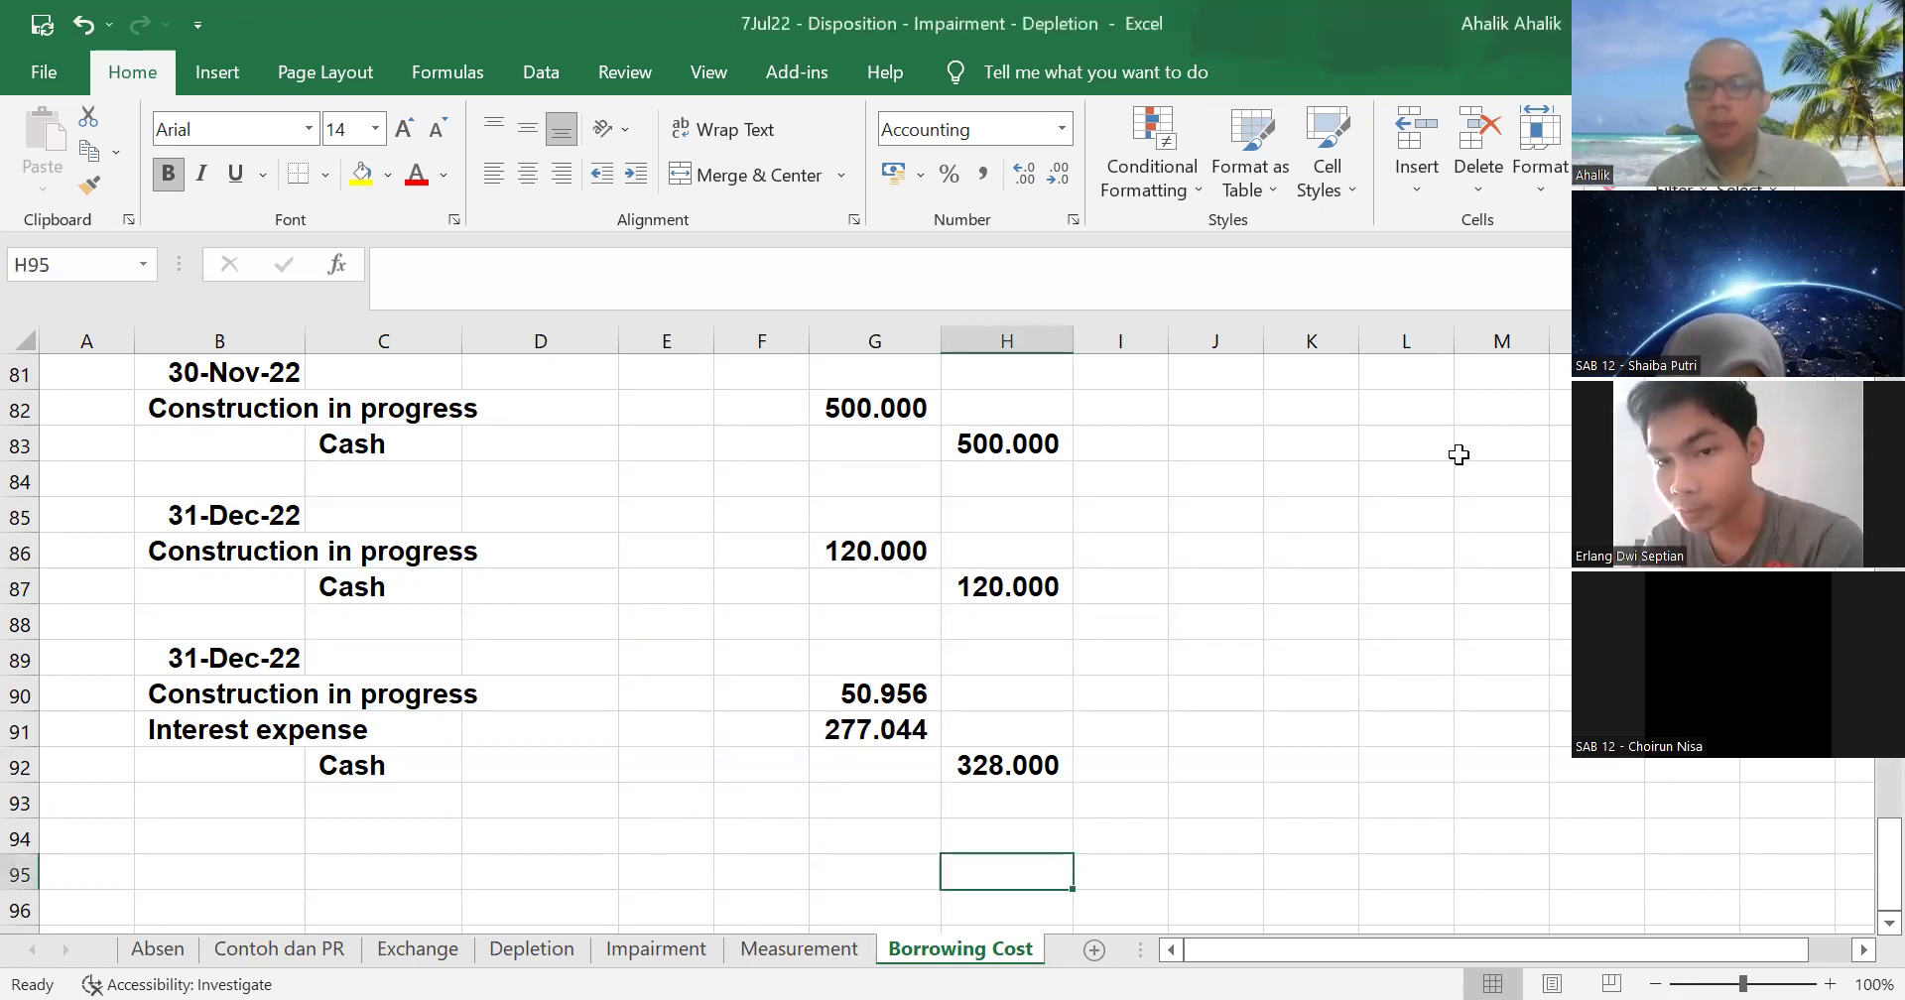